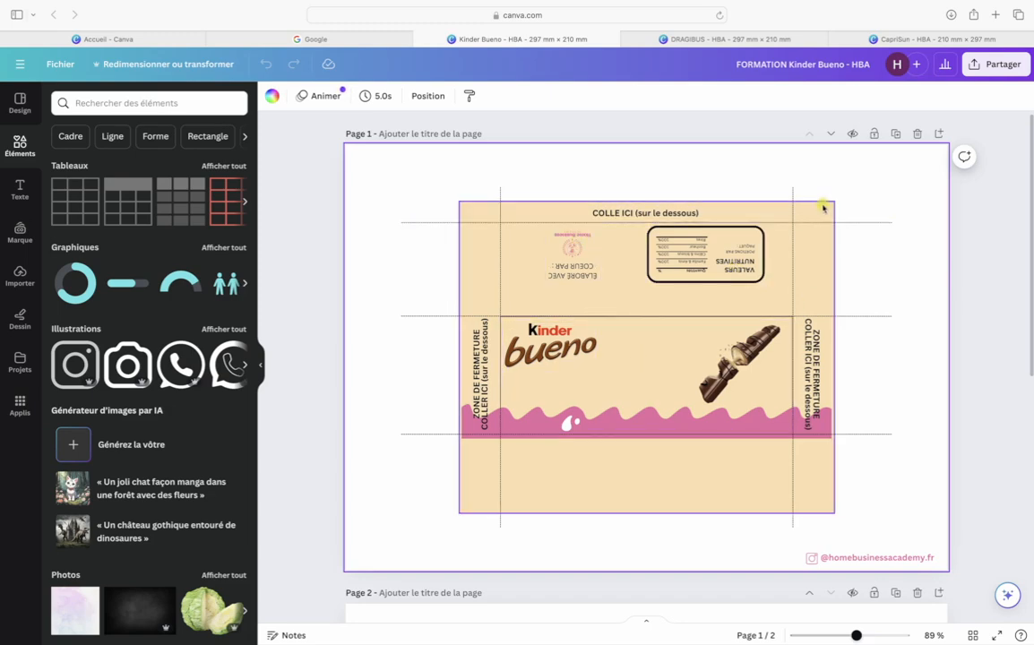
left_click(793, 269)
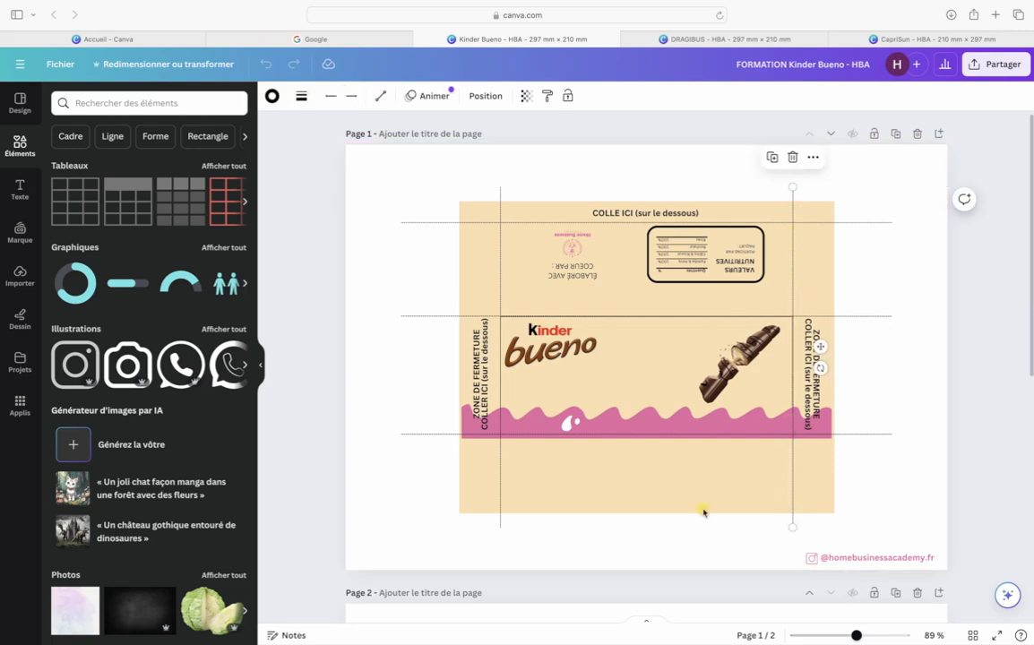
left_click(500, 232)
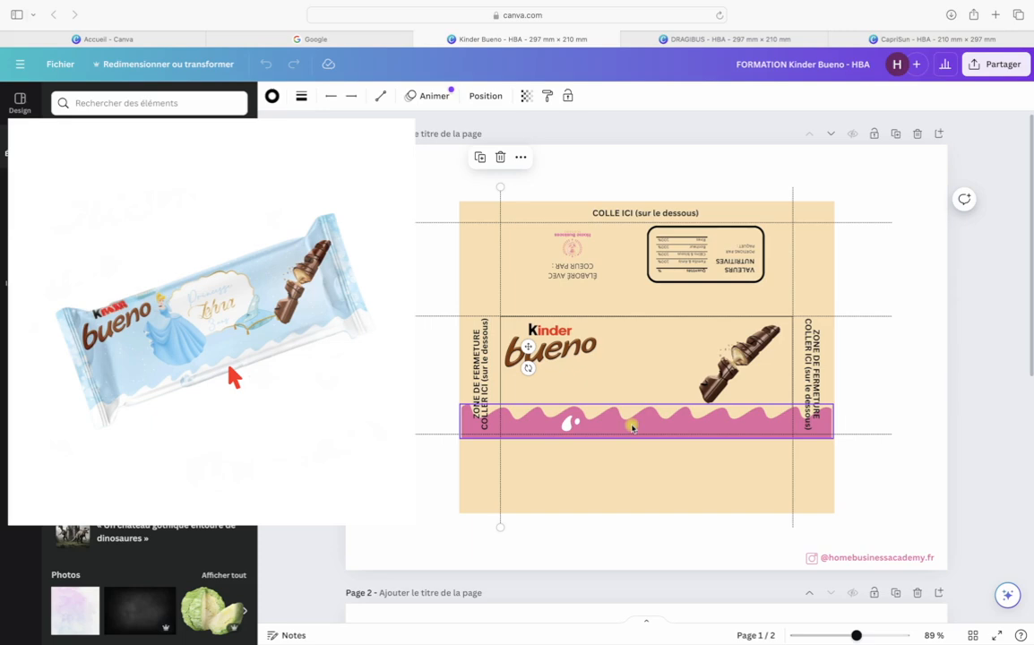
left_click(632, 428)
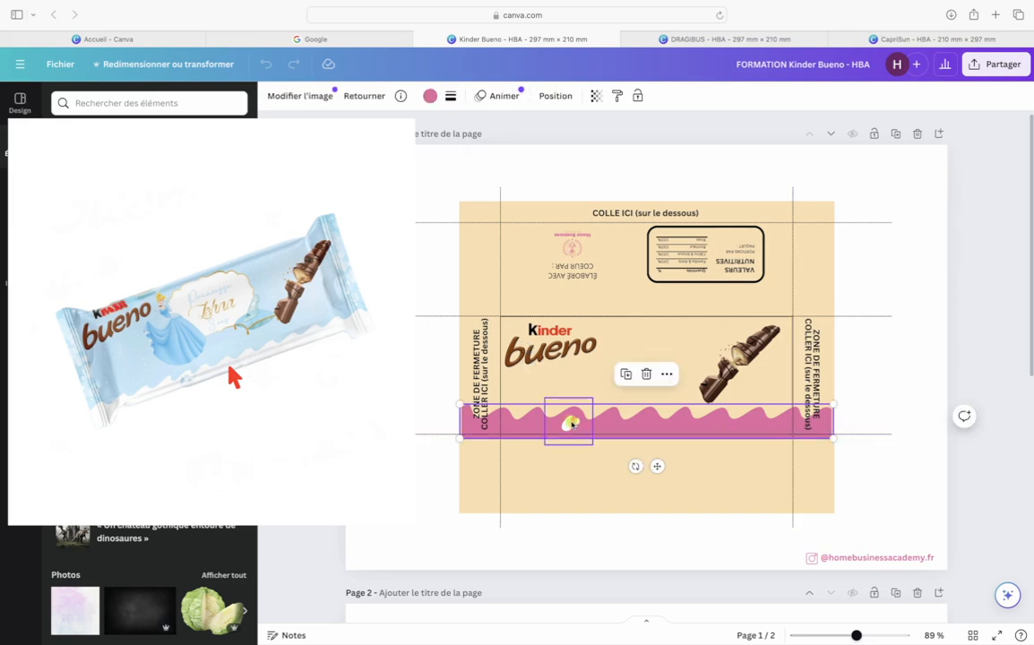
left_click(572, 424)
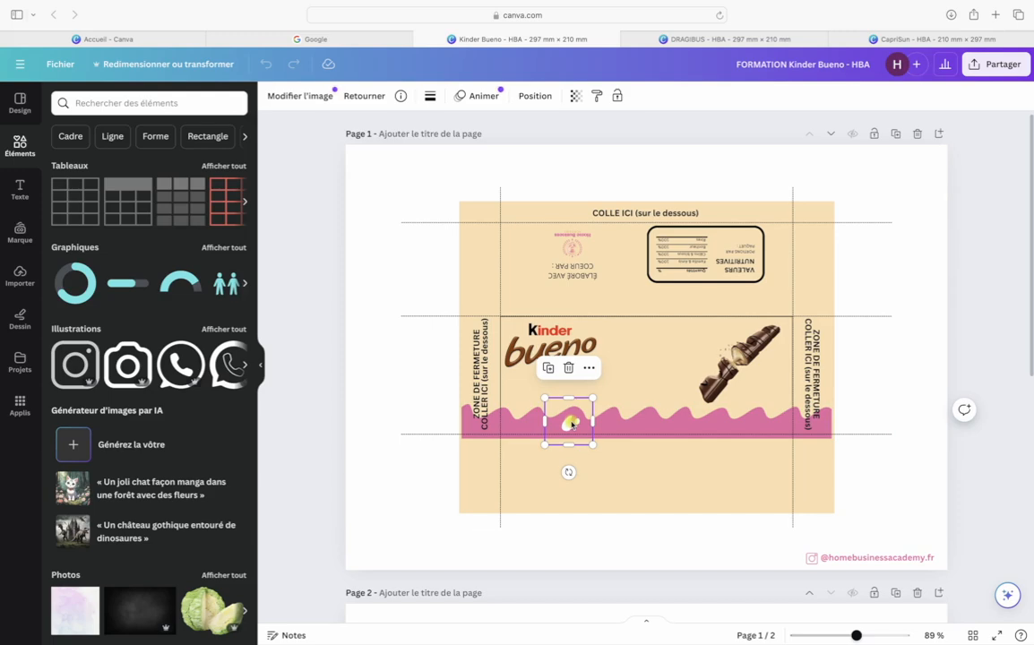
Shrink the Kinder Bueno logo slightly on the wrapper's front panel, keeping its upper-left corner in place
left_click(546, 338)
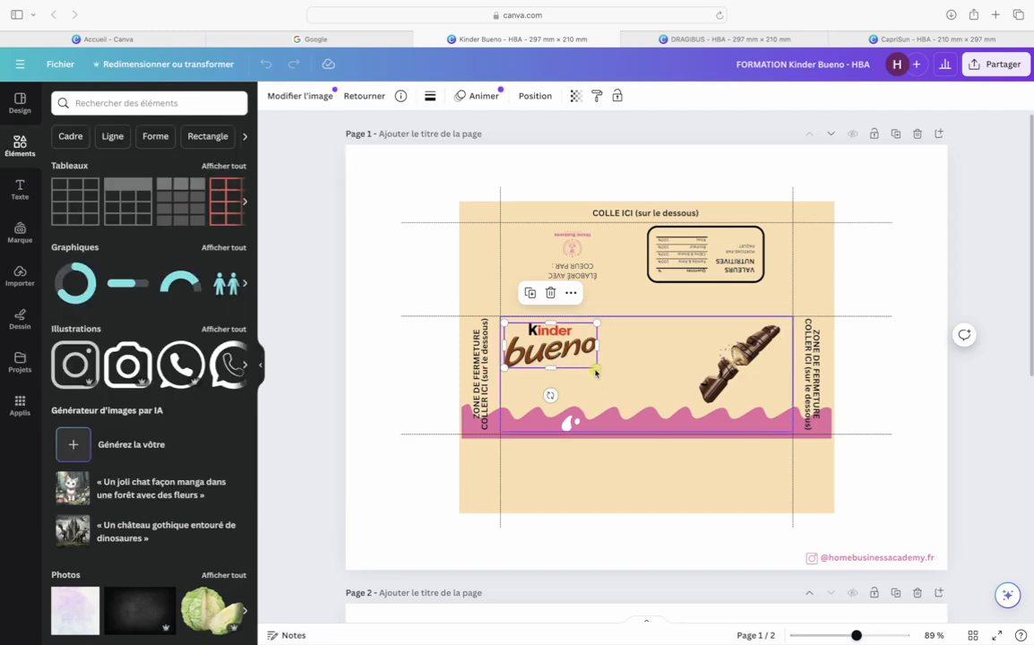
mouse_move(595, 368)
left_mouse_down()
mouse_move(619, 381)
mouse_move(565, 351)
mouse_move(618, 375)
mouse_move(588, 351)
mouse_move(593, 364)
left_mouse_up()
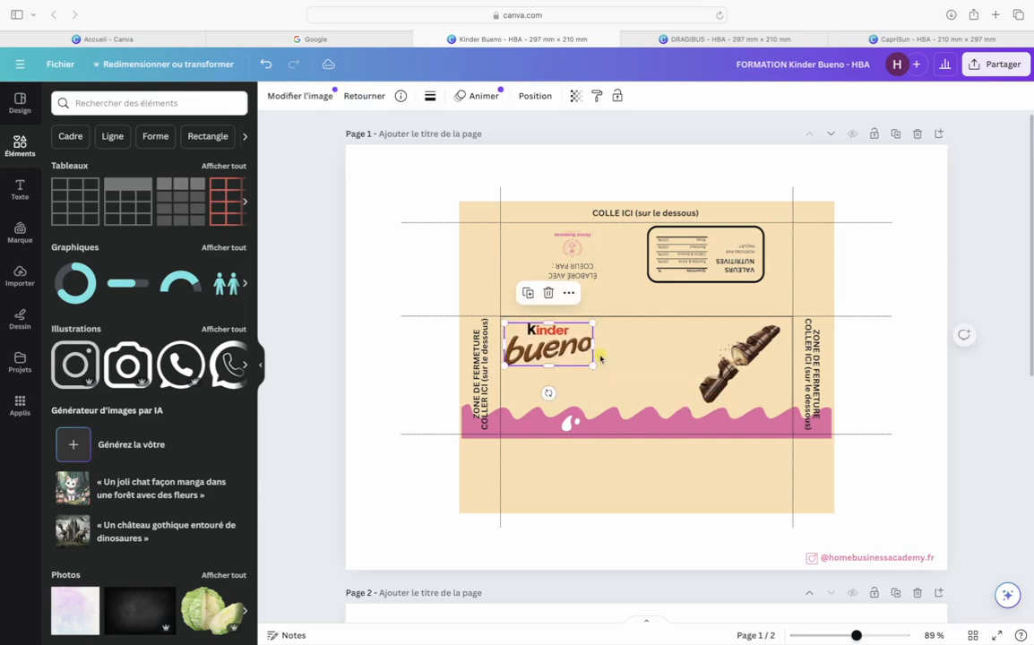
Examine the front panel's frame, chocolate bar image and pink wave, along with the wrapper's horizontal fold lines
left_click(649, 352)
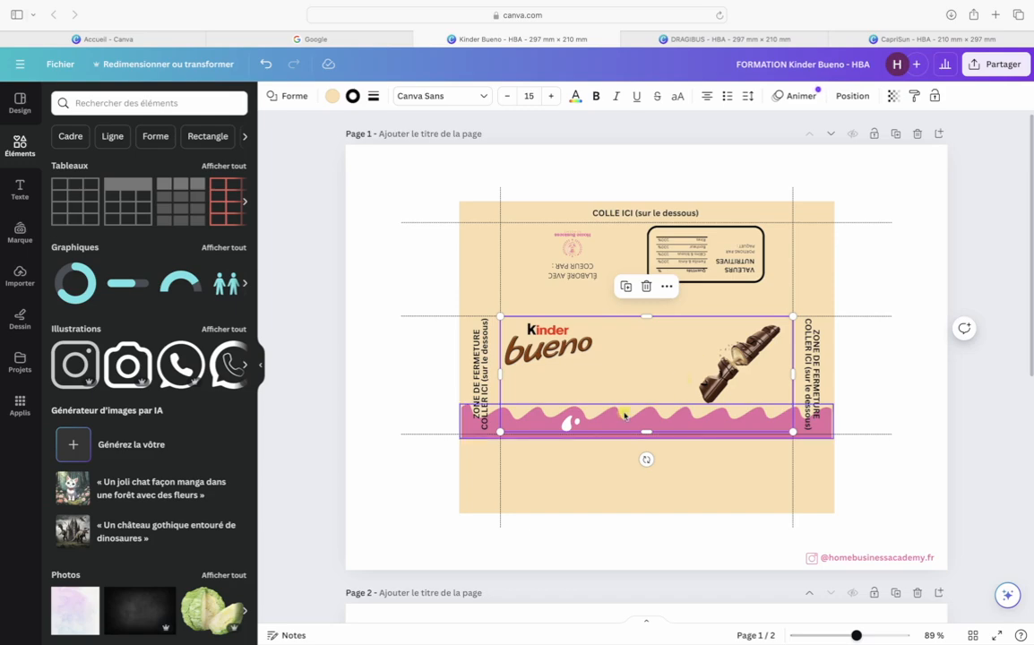
left_click(742, 349)
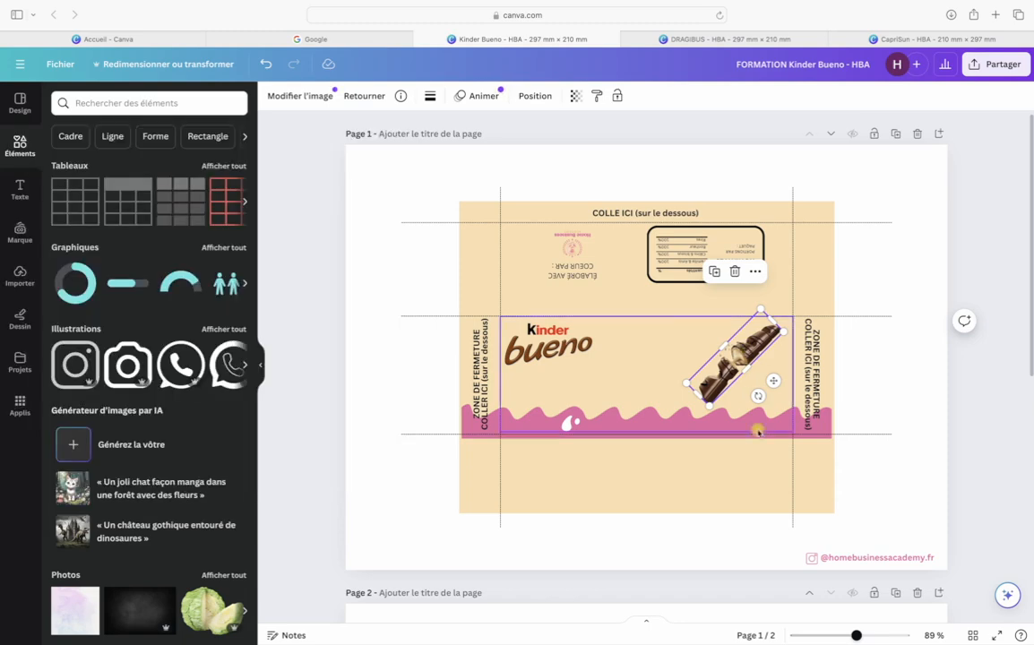
left_click(894, 434)
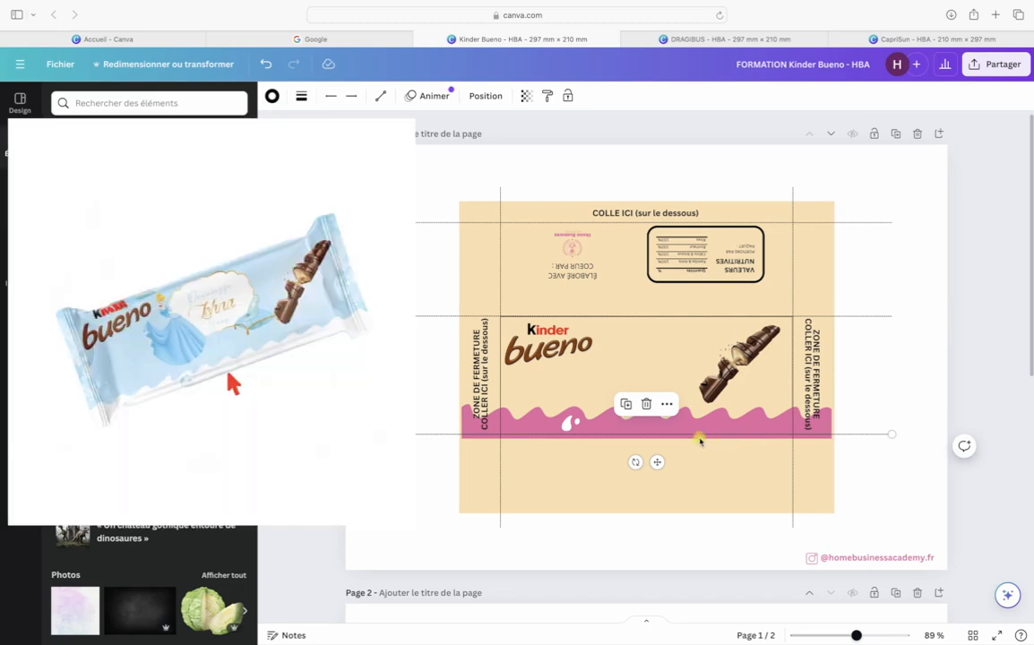
left_click(641, 437)
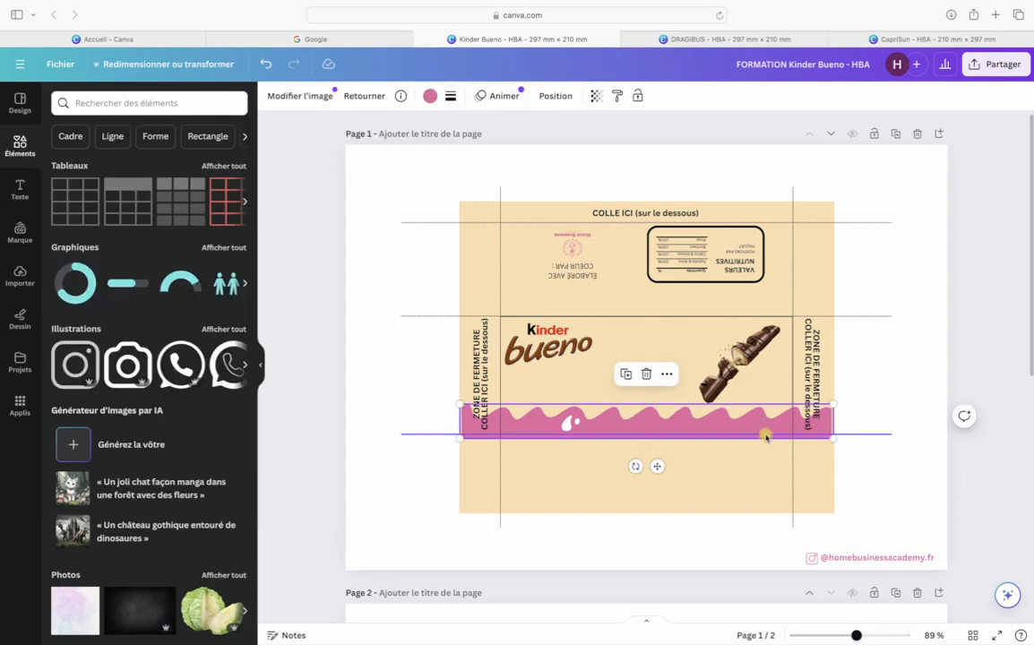
left_click(892, 403)
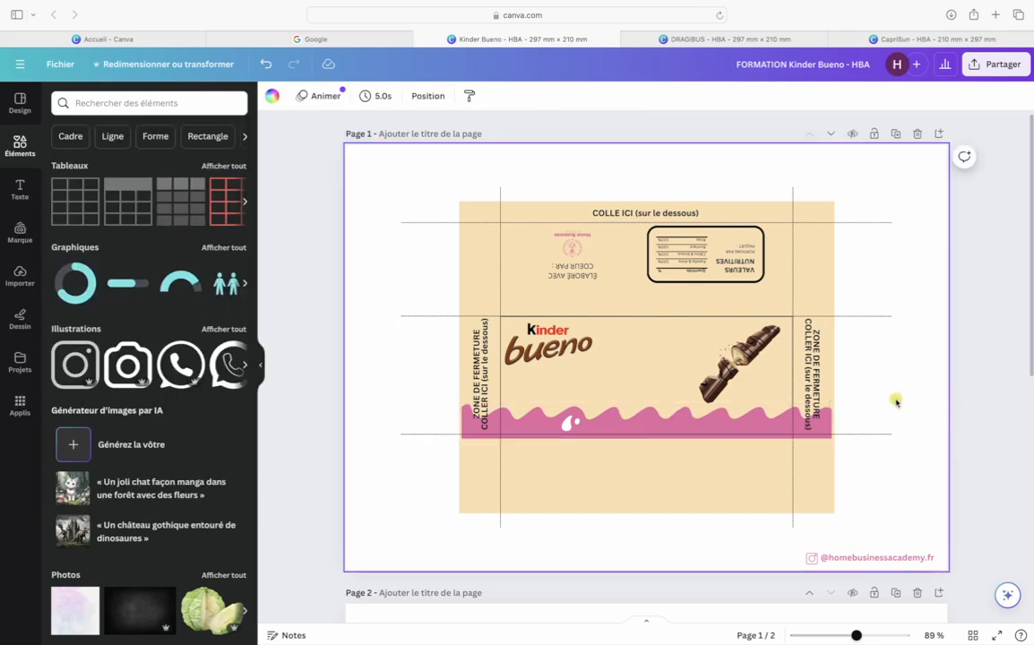
left_click(717, 437)
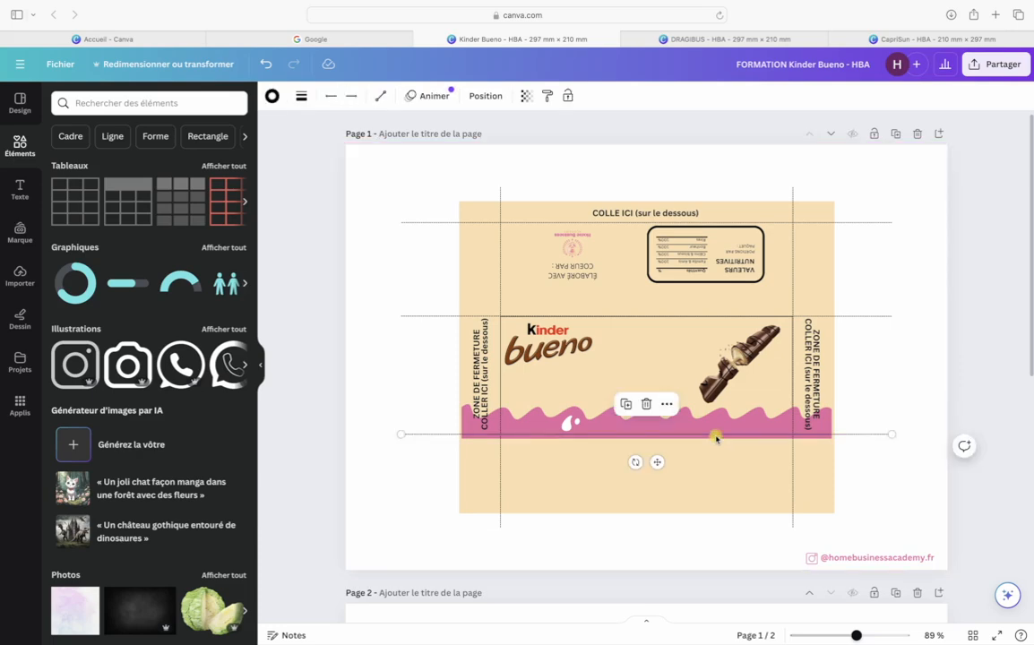
left_click(847, 318)
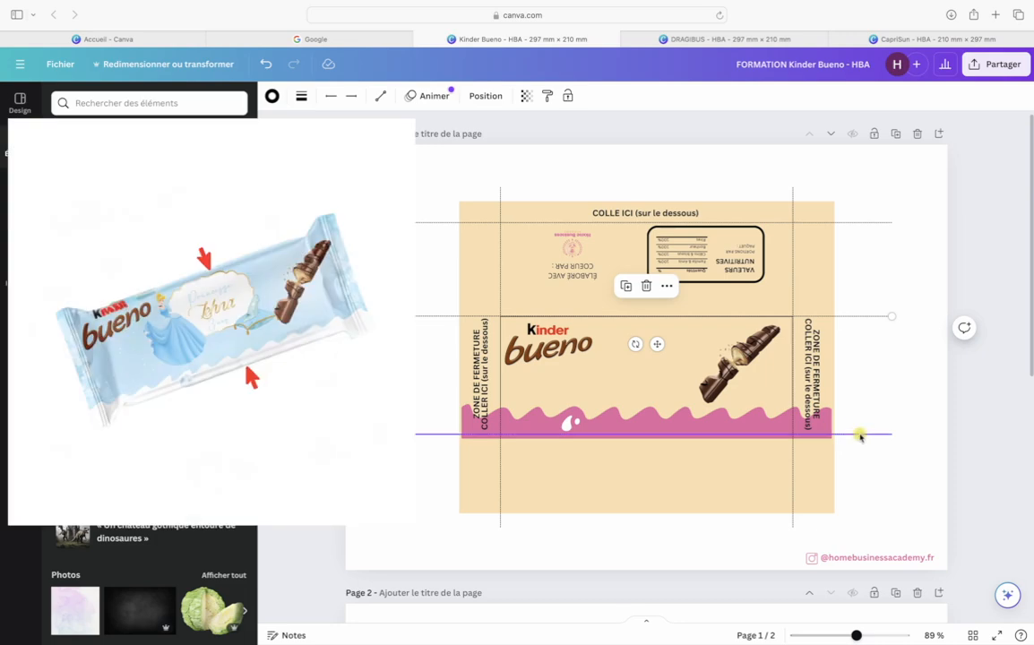
left_click(860, 434)
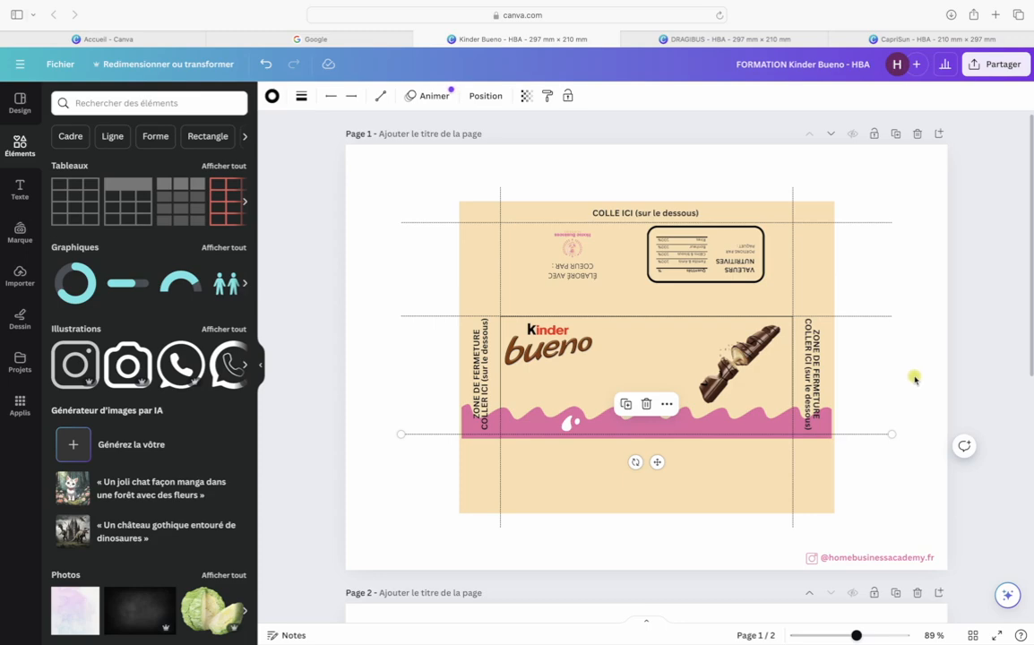
left_click(915, 330)
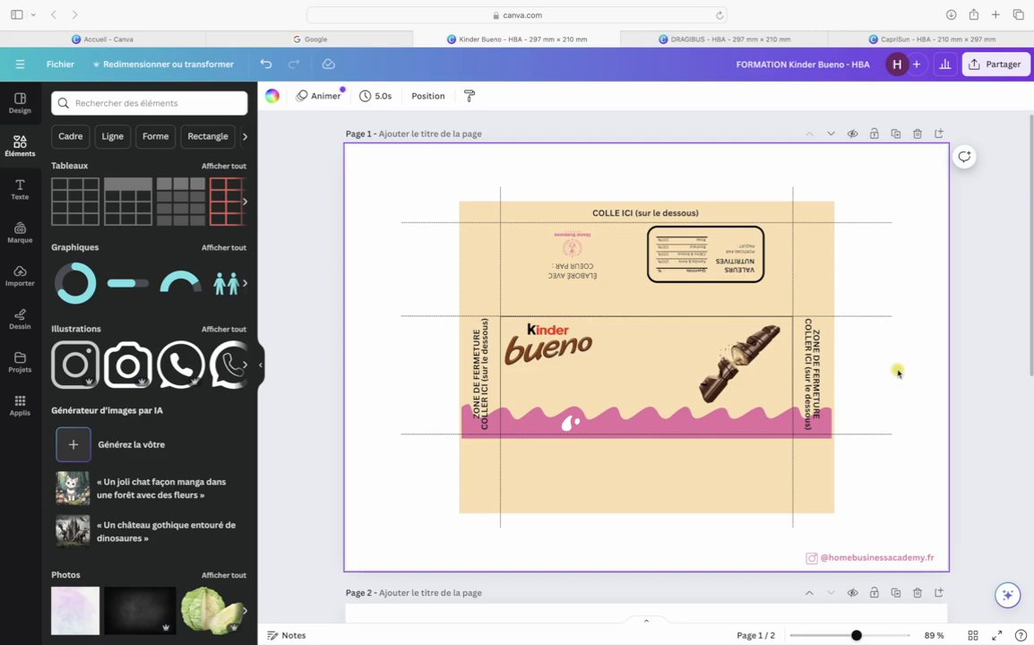
left_click_drag(865, 206, 880, 507)
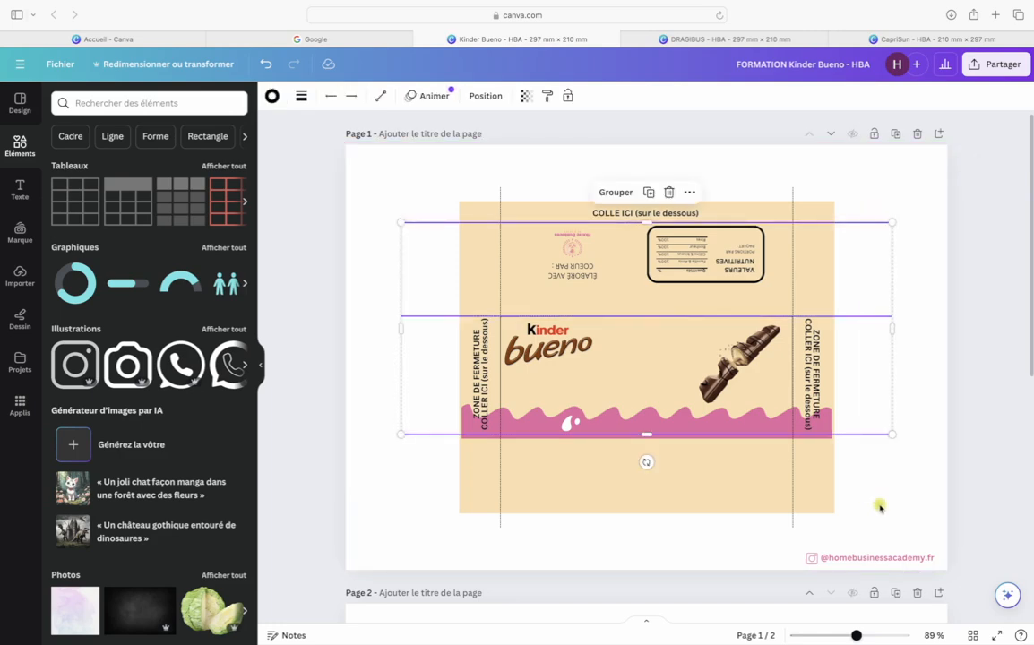
left_click(880, 507)
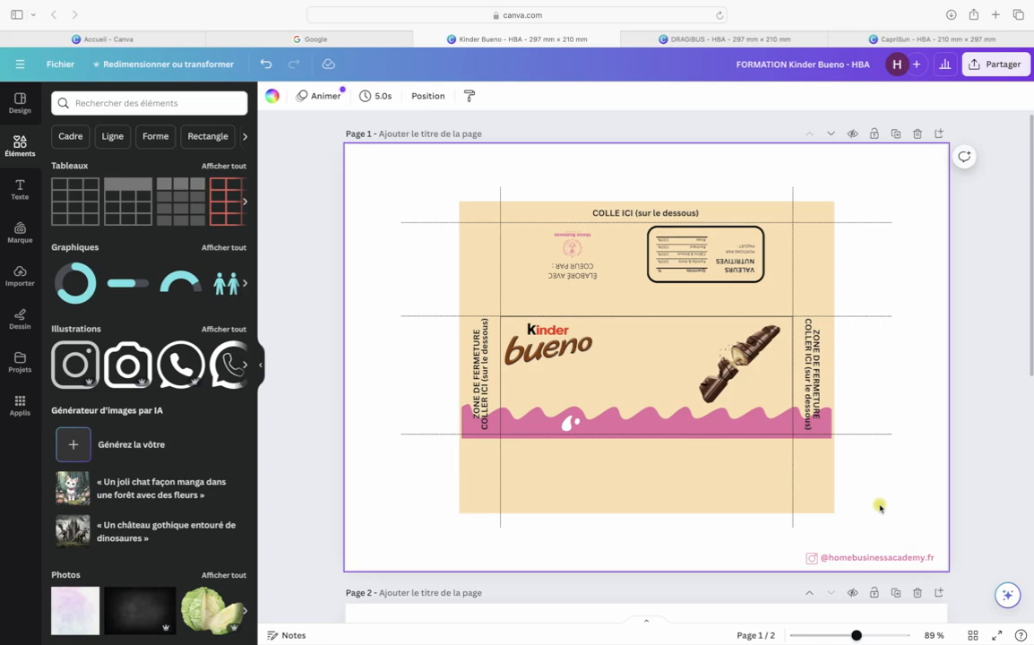
Delete the two vertical fold lines on either side of the front panel
left_click(793, 525)
key("Delete")
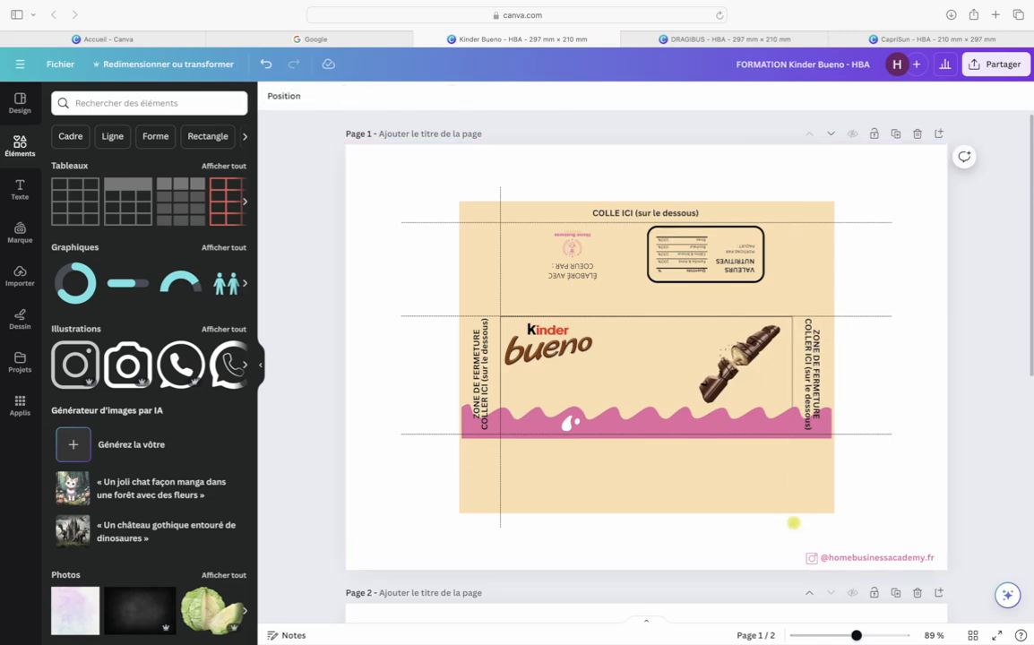
left_click(497, 529)
key("Delete")
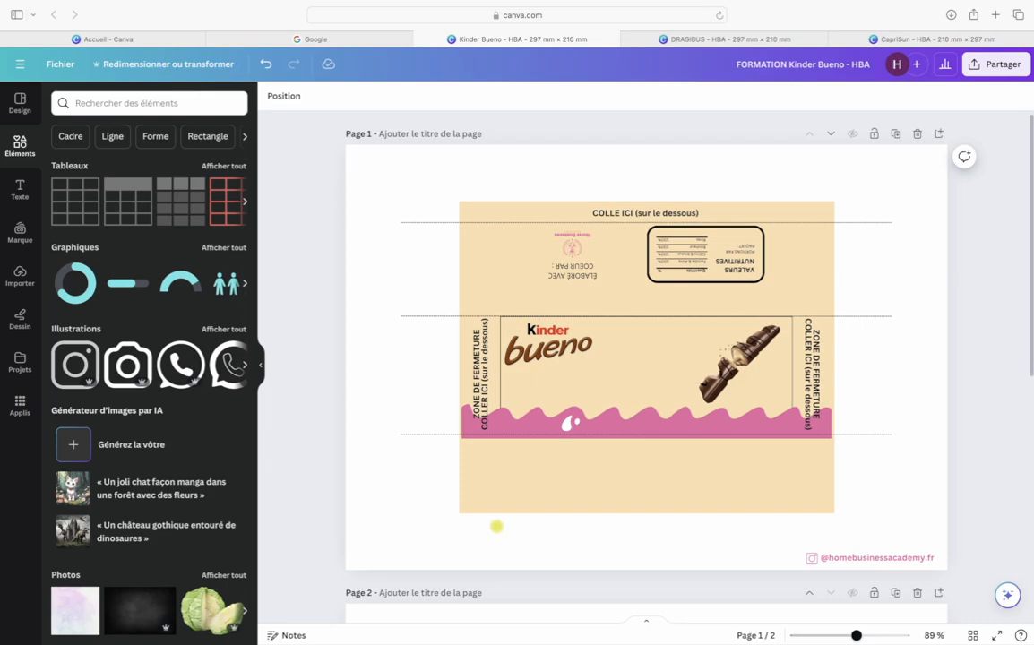
Delete both "ZONE DE FERMETURE COLLER ICI (sur le dessous)" labels and the "COLLE ICI (sur le dessous)" label
left_click(477, 367)
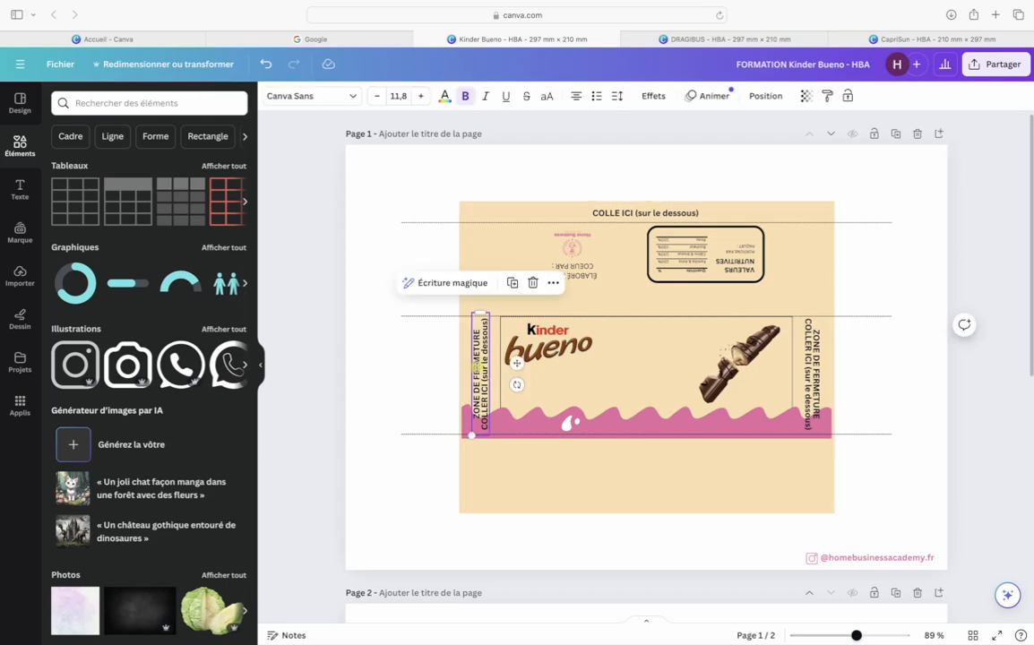
key("Delete")
left_click(632, 212)
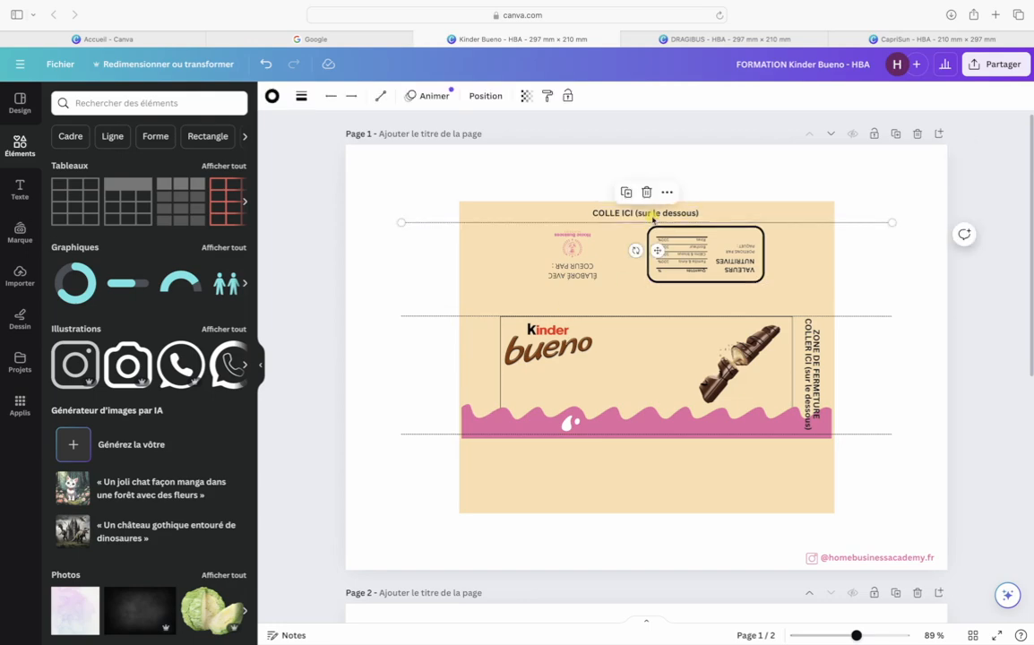
key("Delete")
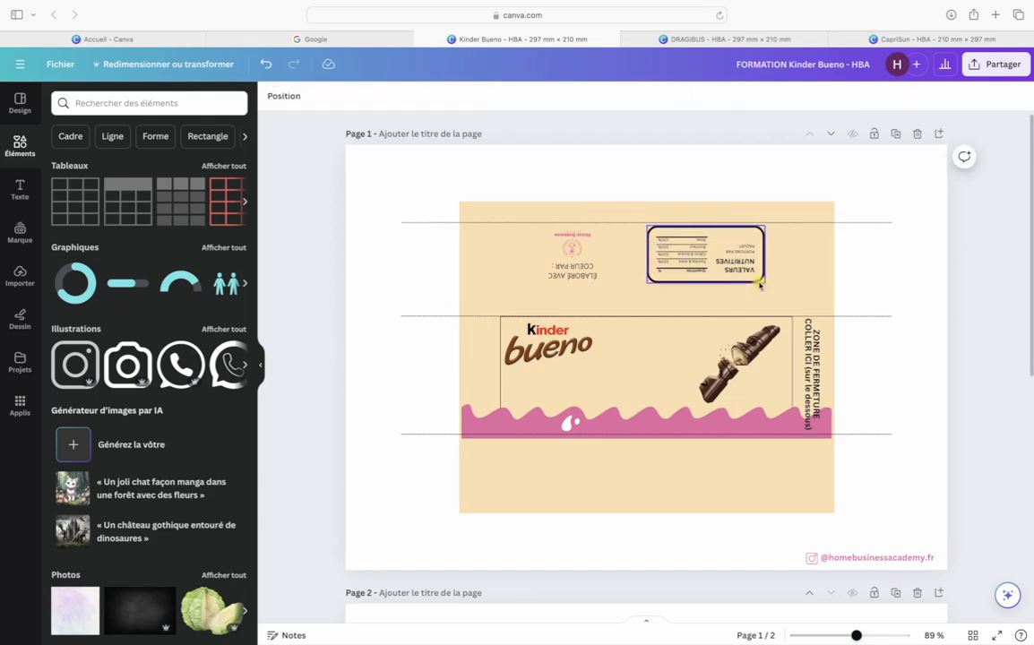
left_click(815, 359)
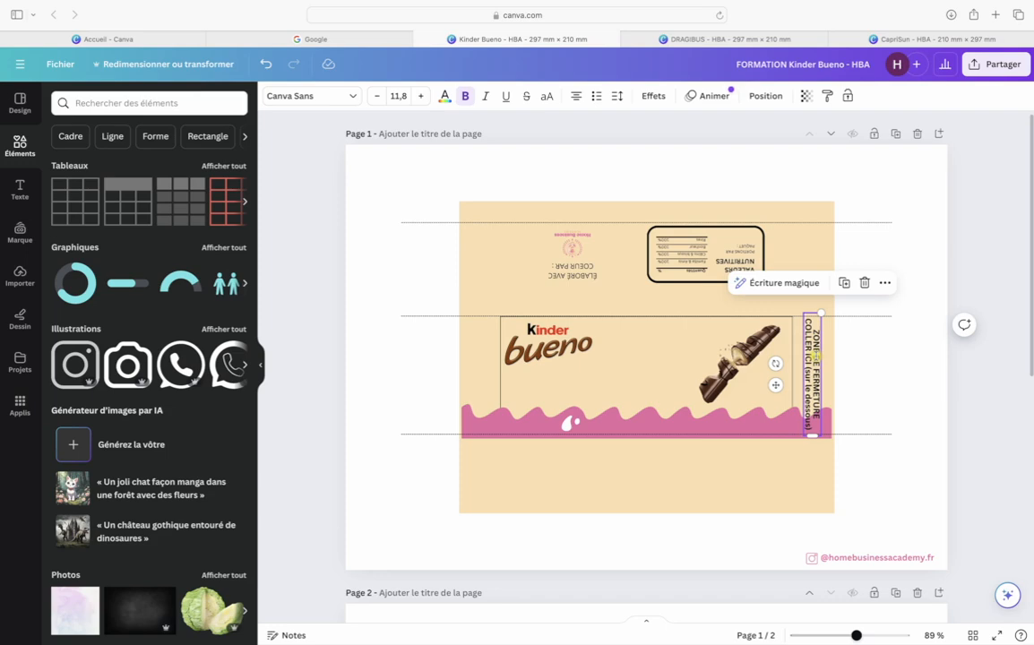
key("Delete")
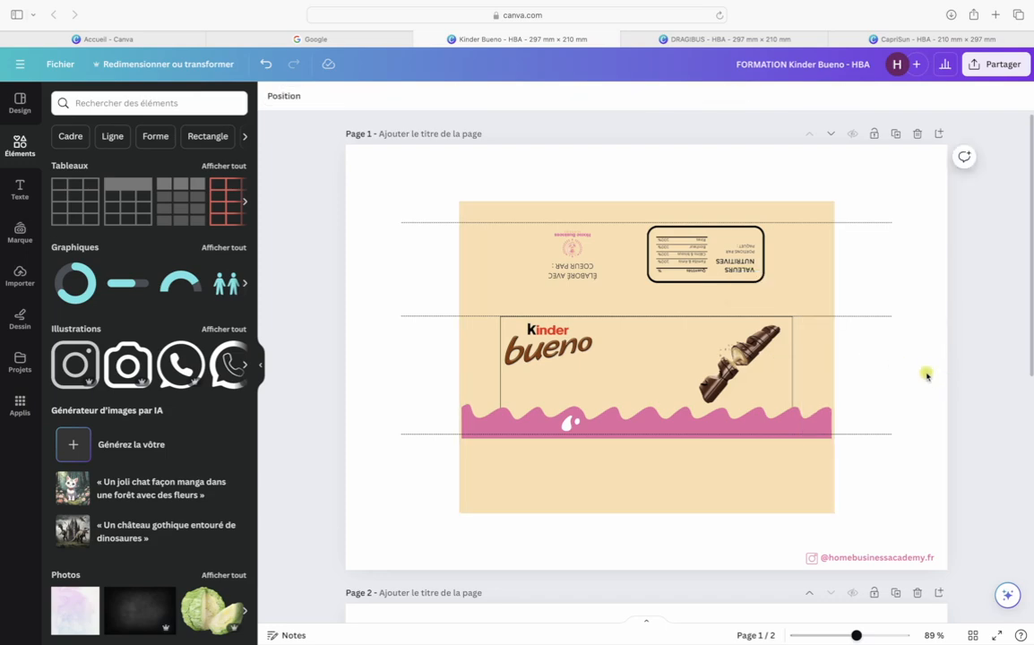
left_click(872, 226)
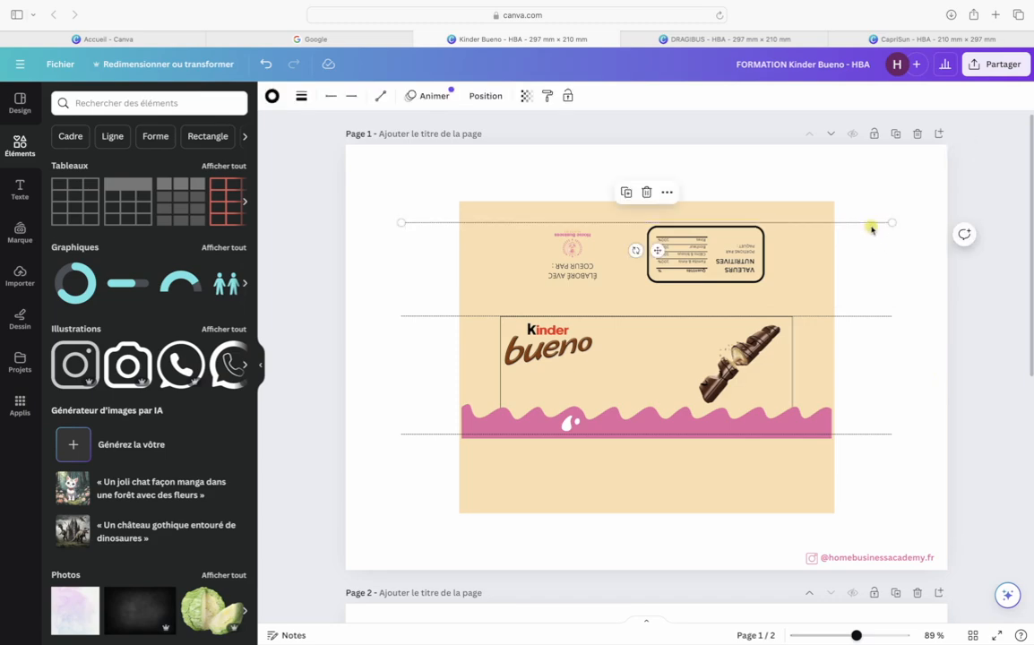
key("Delete")
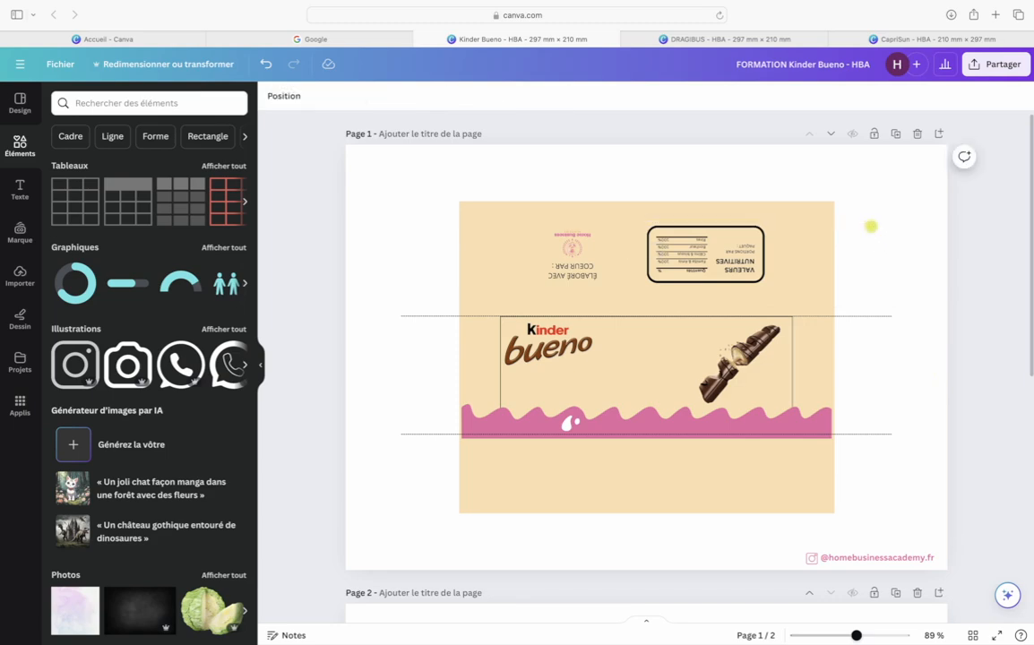
key("super+z")
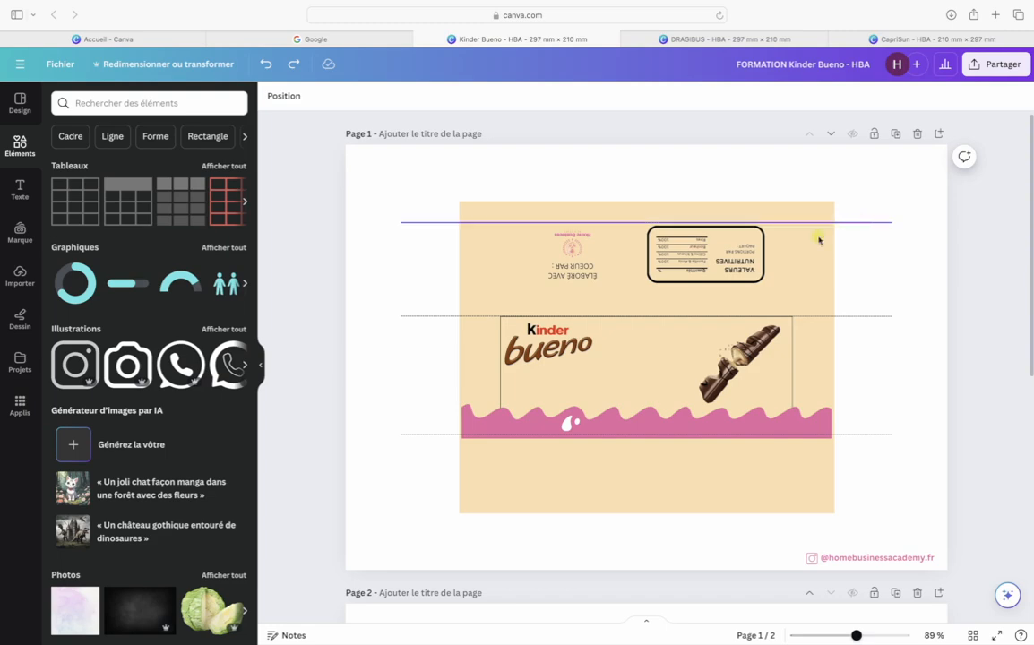
Delete the three horizontal fold lines crossing the wrapper
left_click(875, 224)
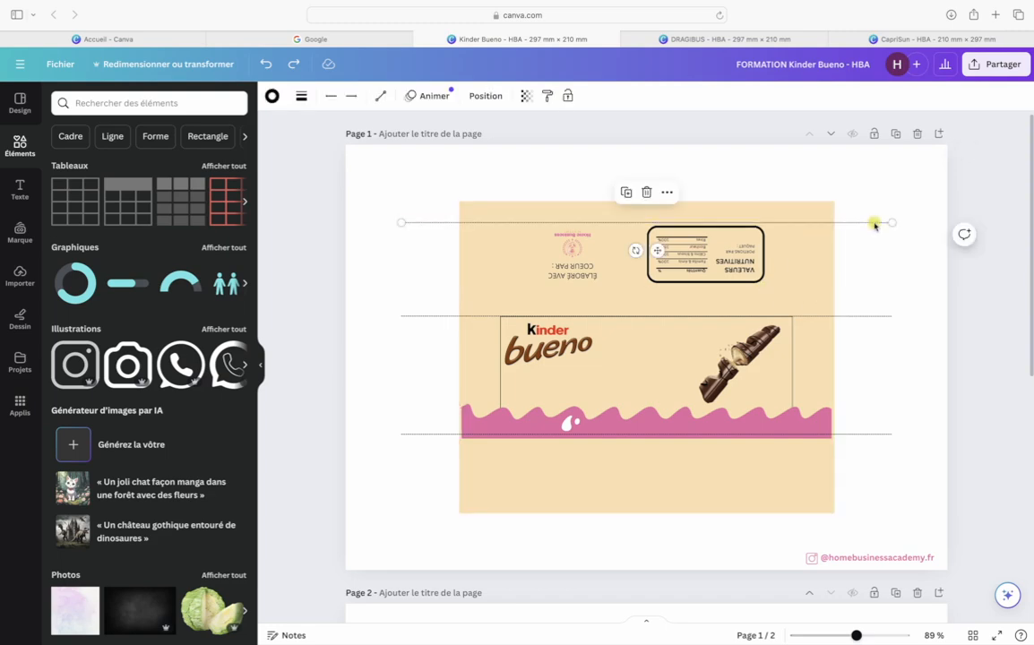
key("Delete")
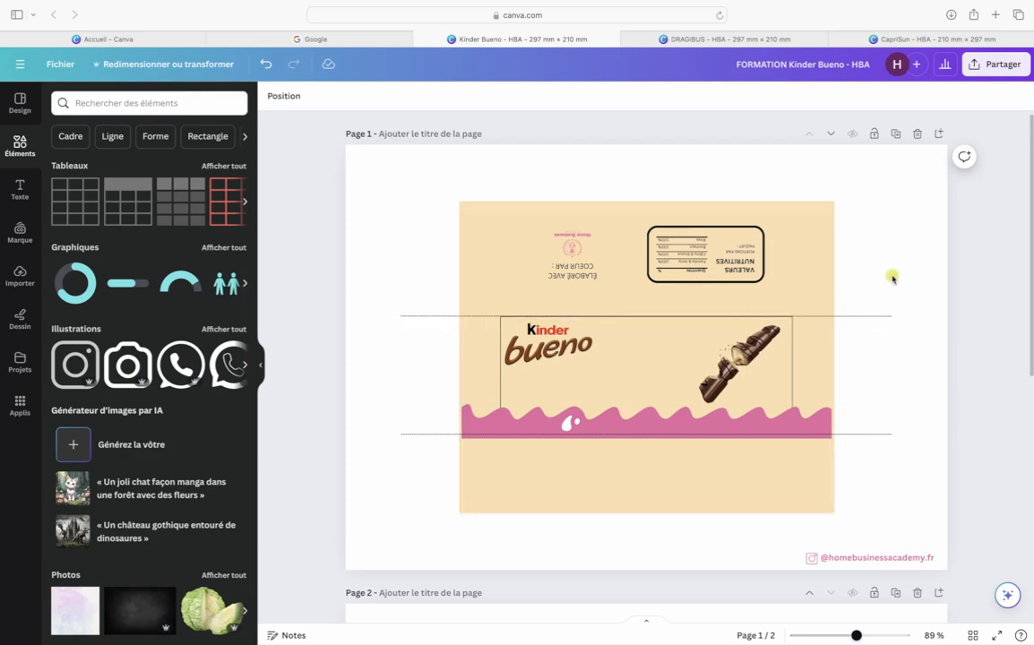
left_click(875, 317)
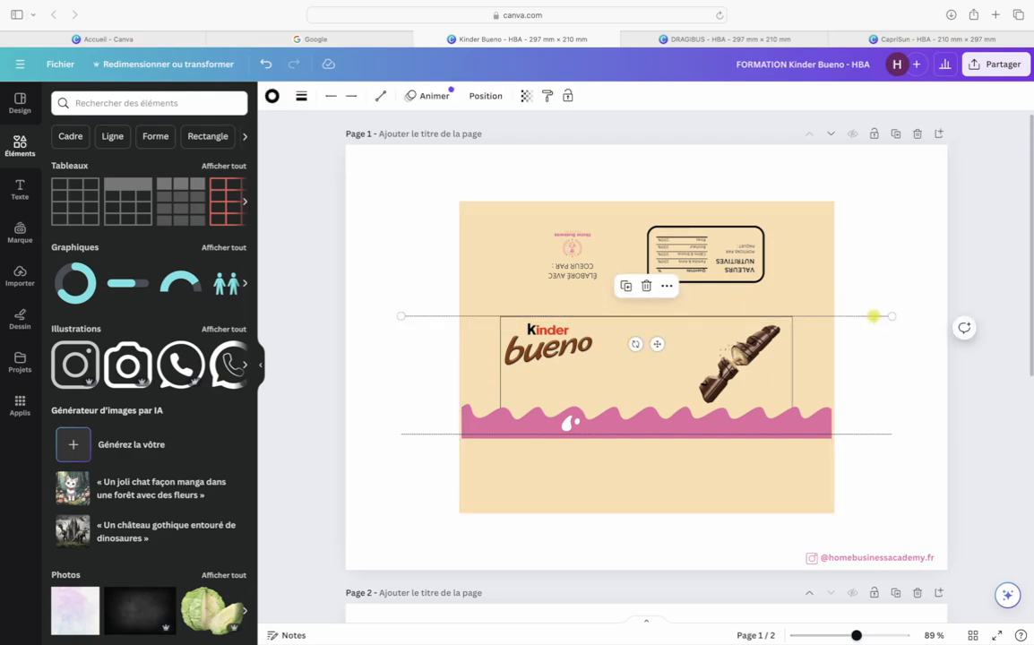
key("Delete")
left_click(871, 434)
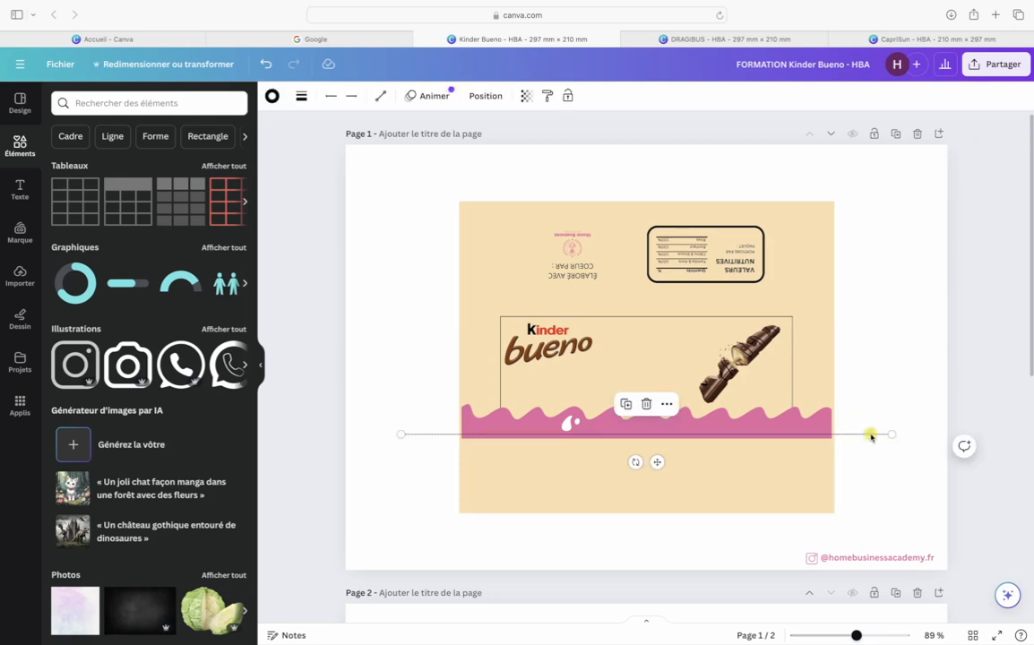
key("Delete")
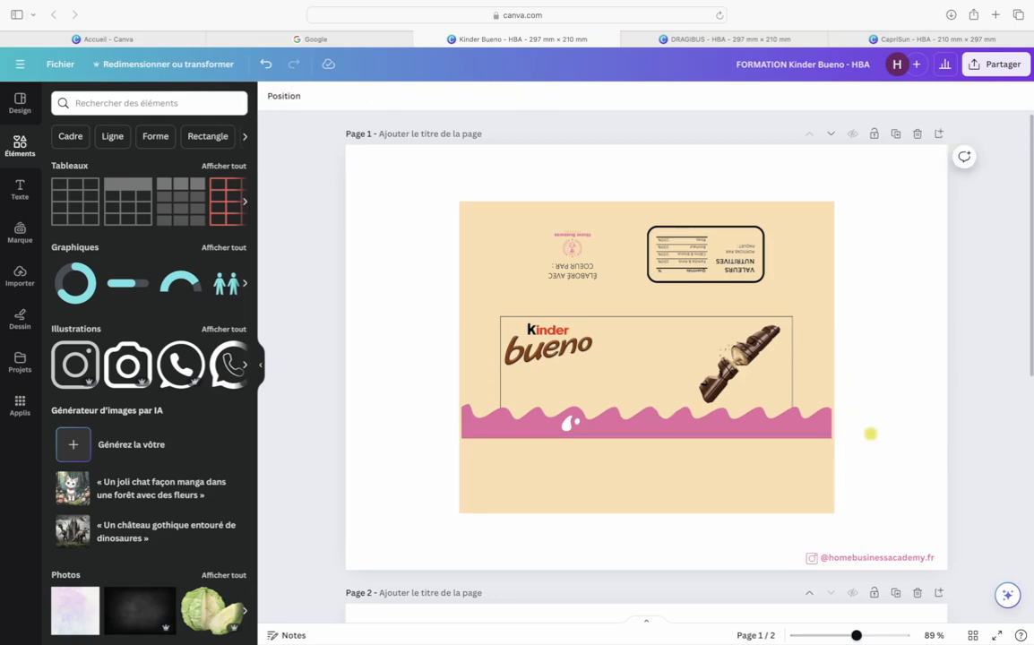
Stretch the front panel's outlined rectangle on both sides to the full width of the beige wrapper background
left_click(654, 319)
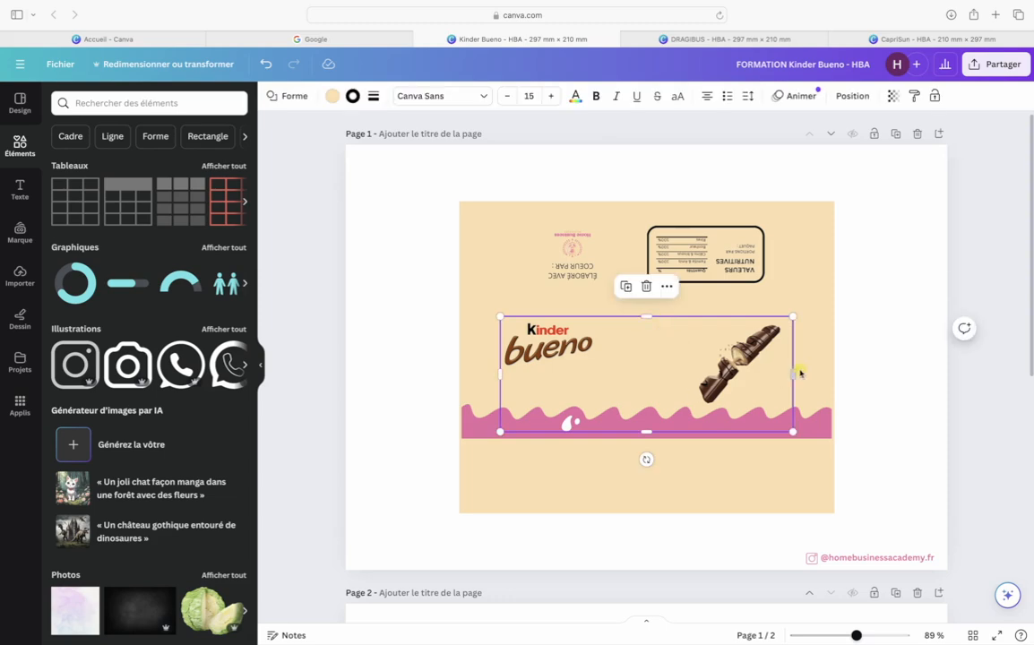
left_click_drag(794, 374, 833, 376)
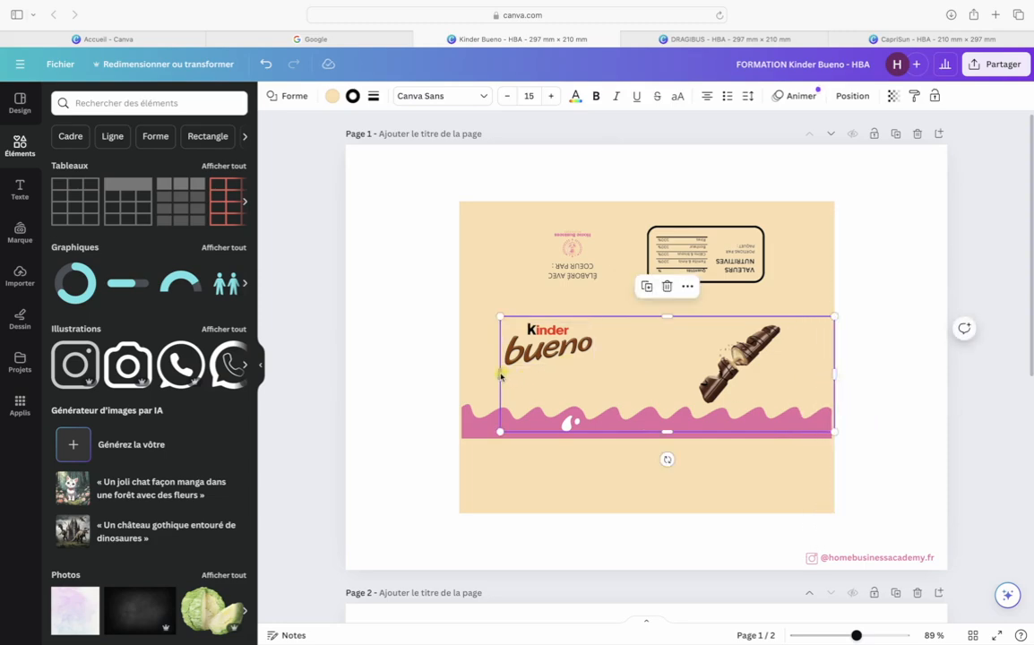
left_click_drag(503, 376, 460, 374)
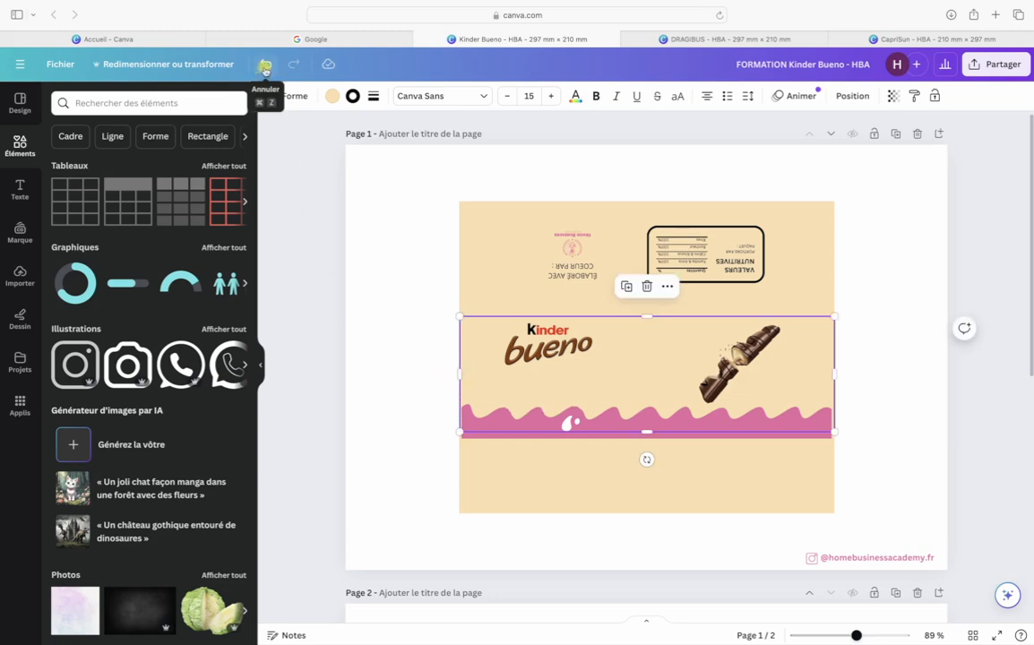
Undo the last widening of the front panel rectangle and check how it sits on the wrapper background
left_click(265, 66)
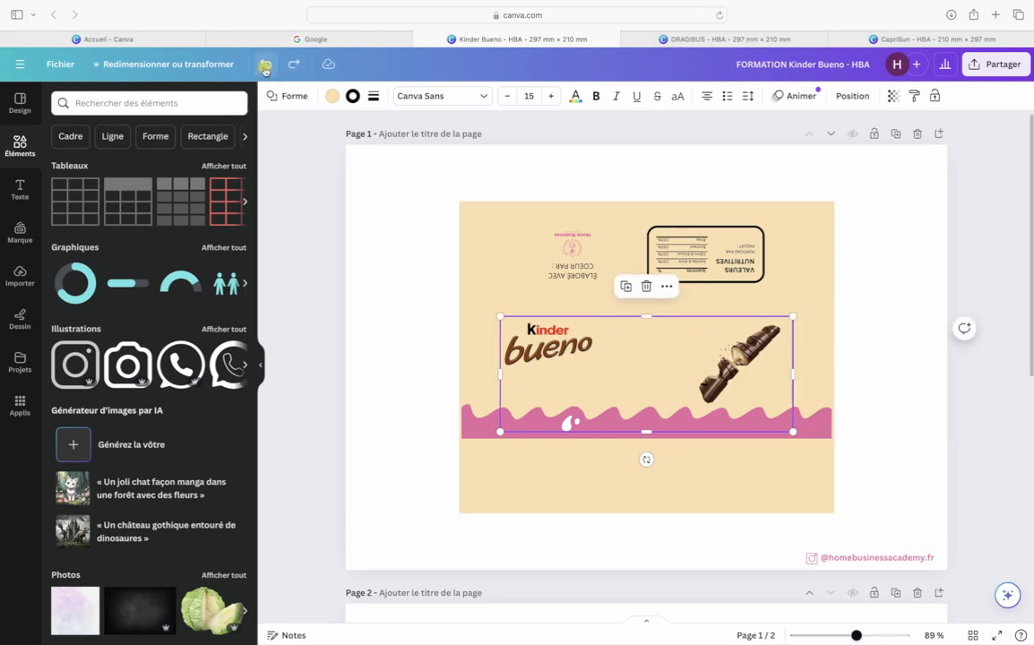
left_click(388, 318)
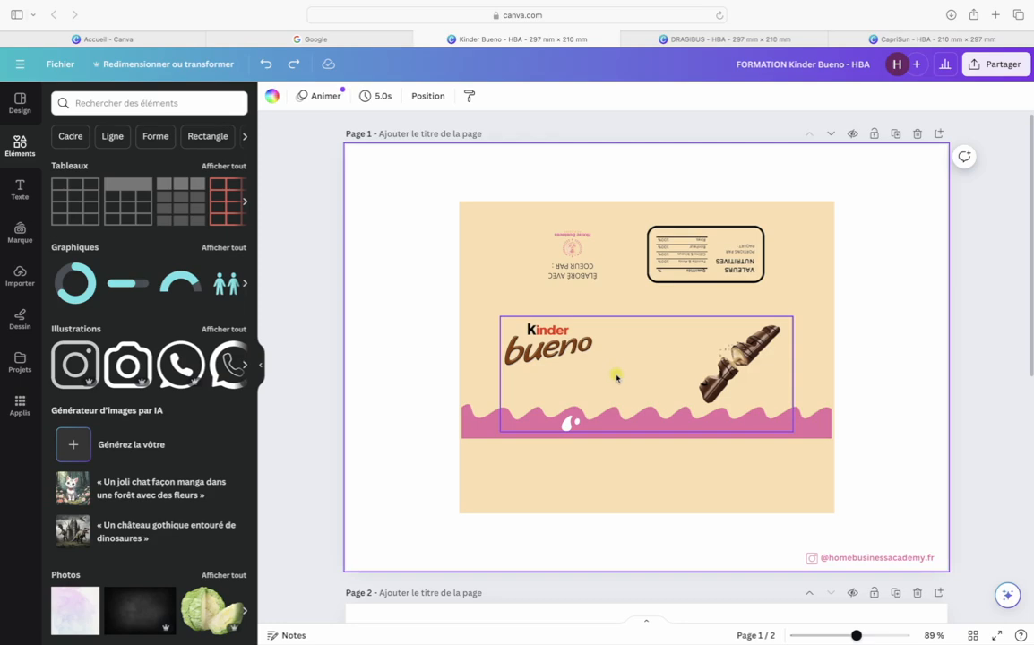
left_click(618, 485)
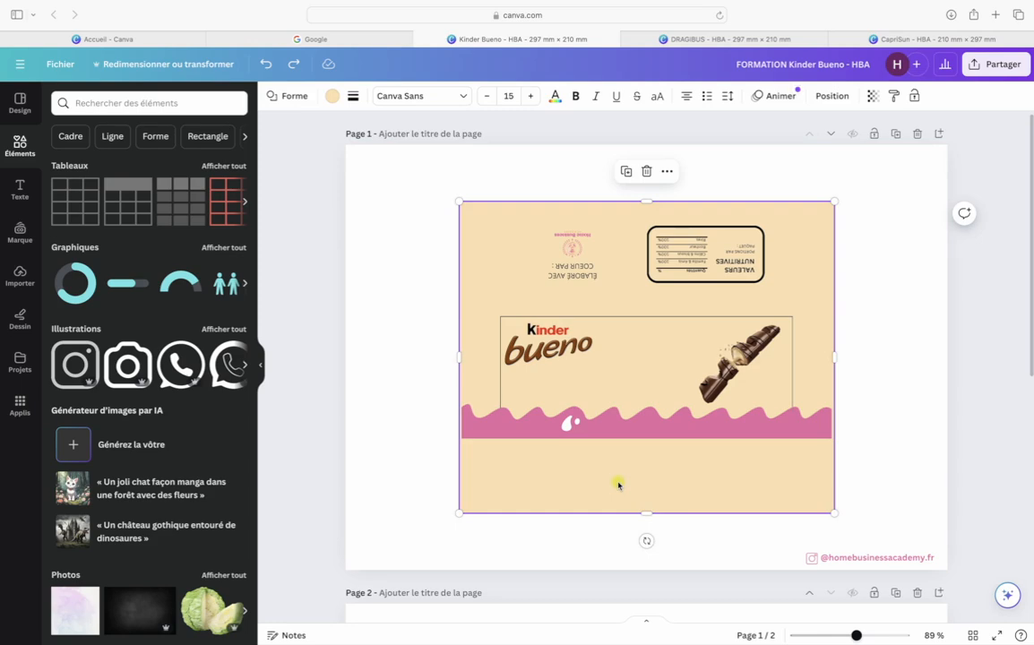
left_click(613, 370)
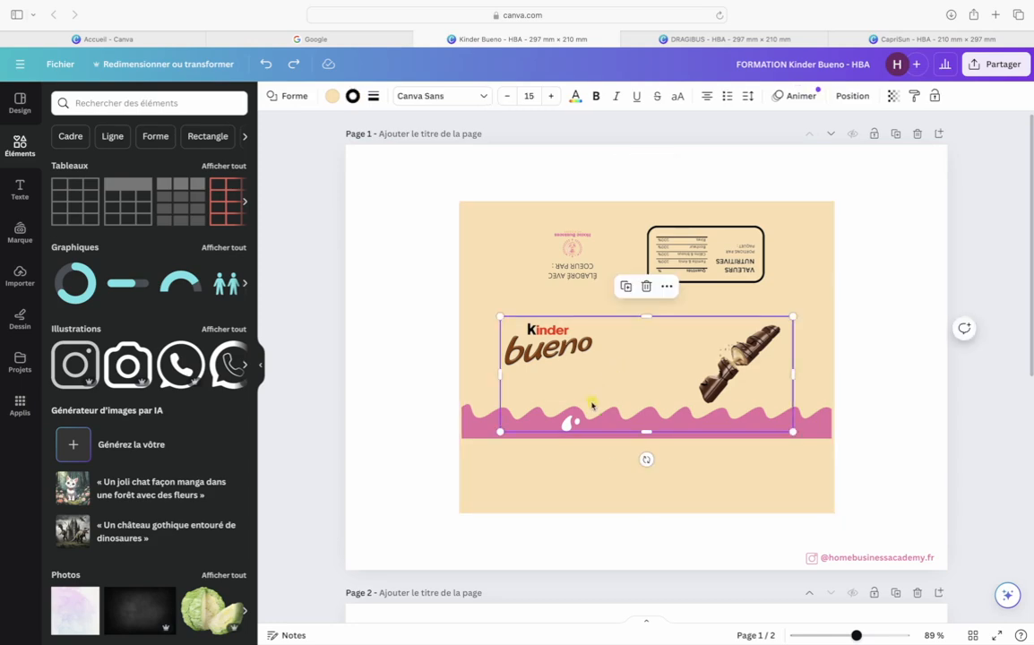
Try blue, lime green and coral as the large wrapper background's fill, and settle on light grey
left_click(578, 475)
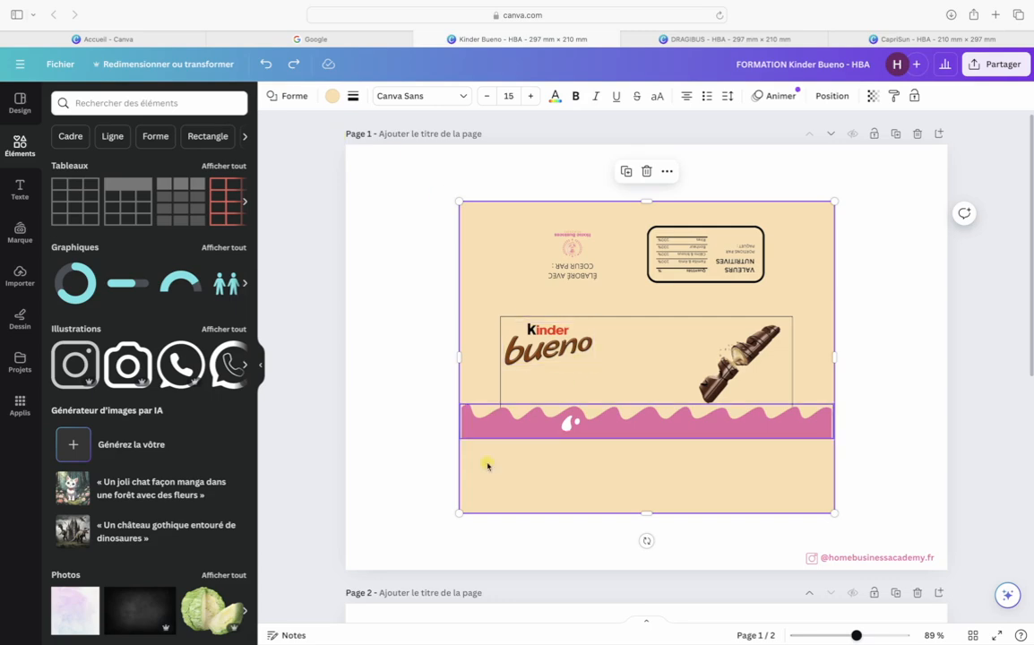
left_click(332, 96)
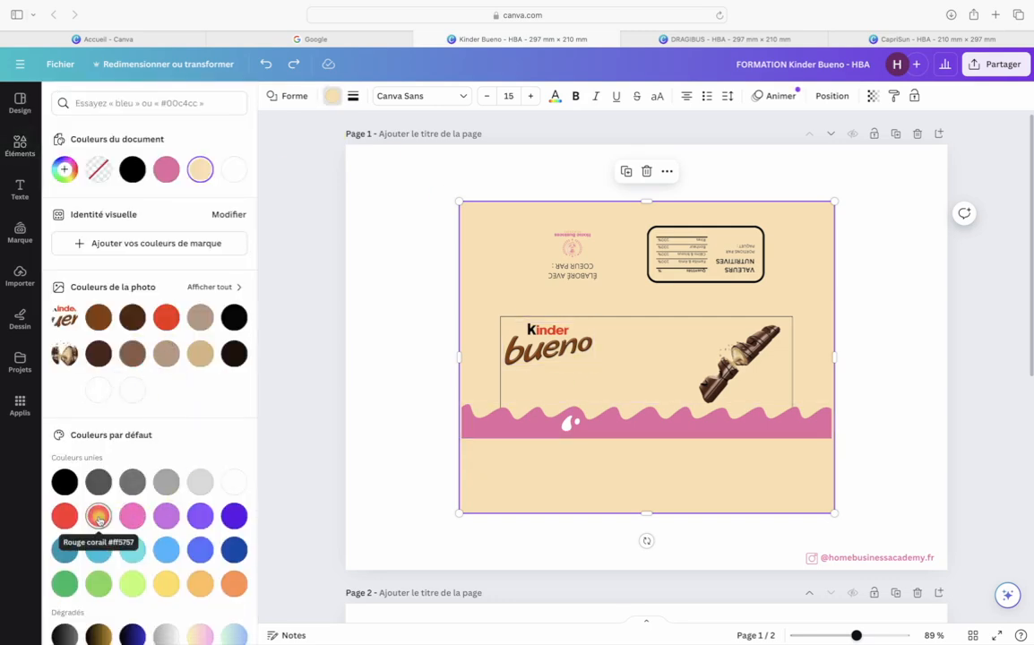
left_click(99, 551)
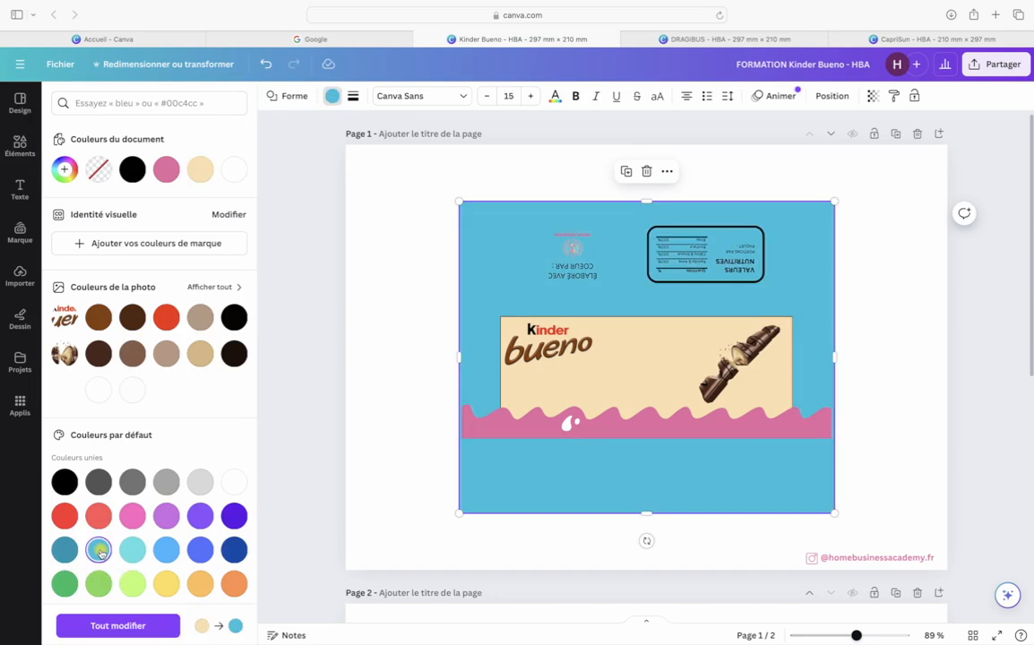
left_click(132, 584)
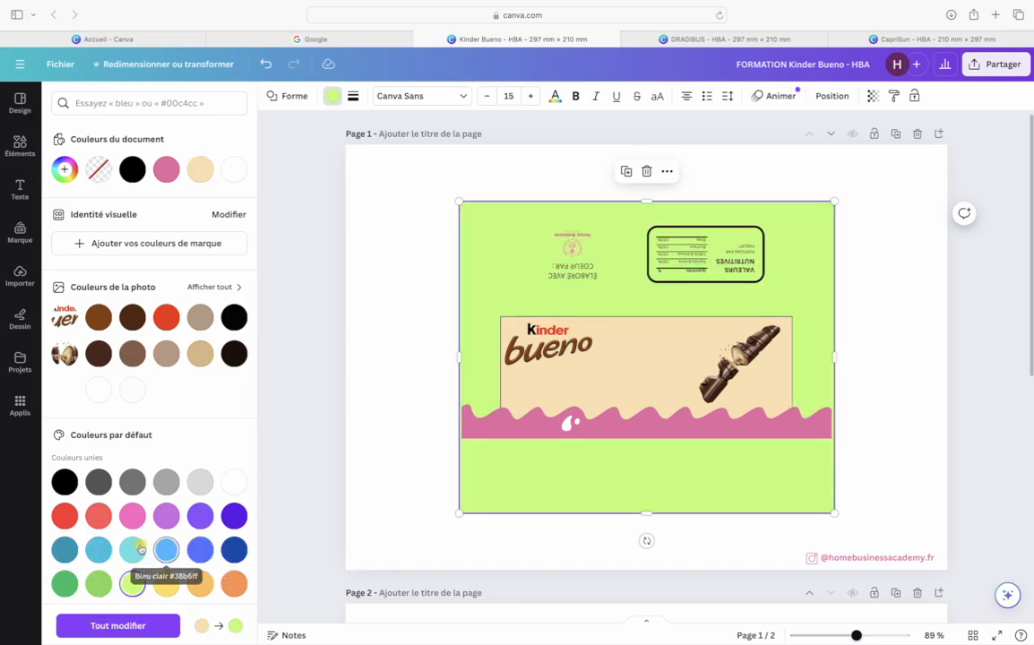
left_click(133, 517)
left_click(99, 517)
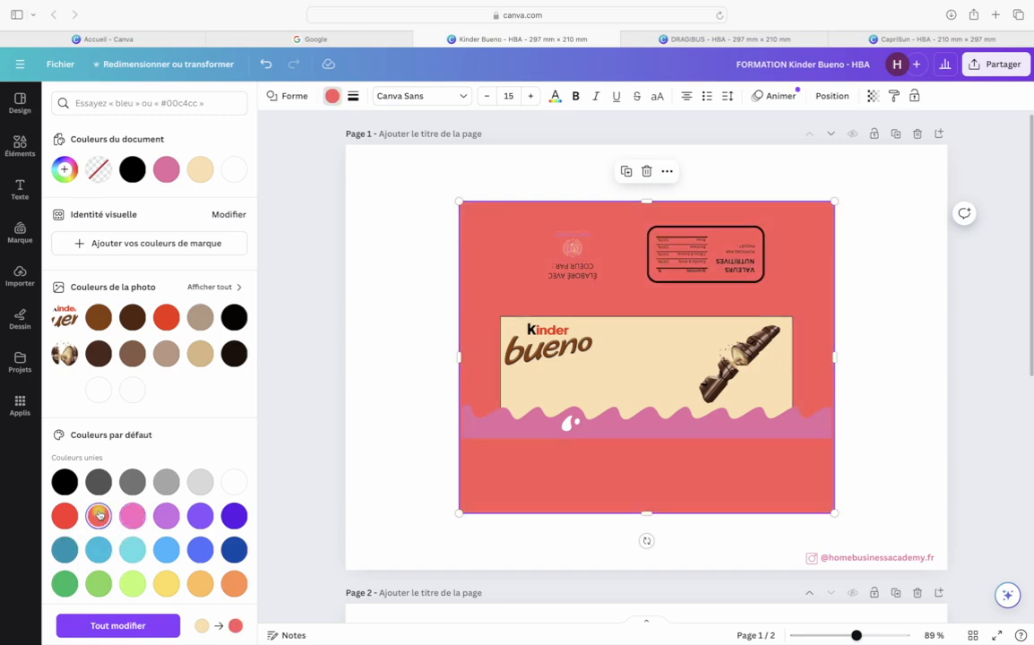
left_click(200, 482)
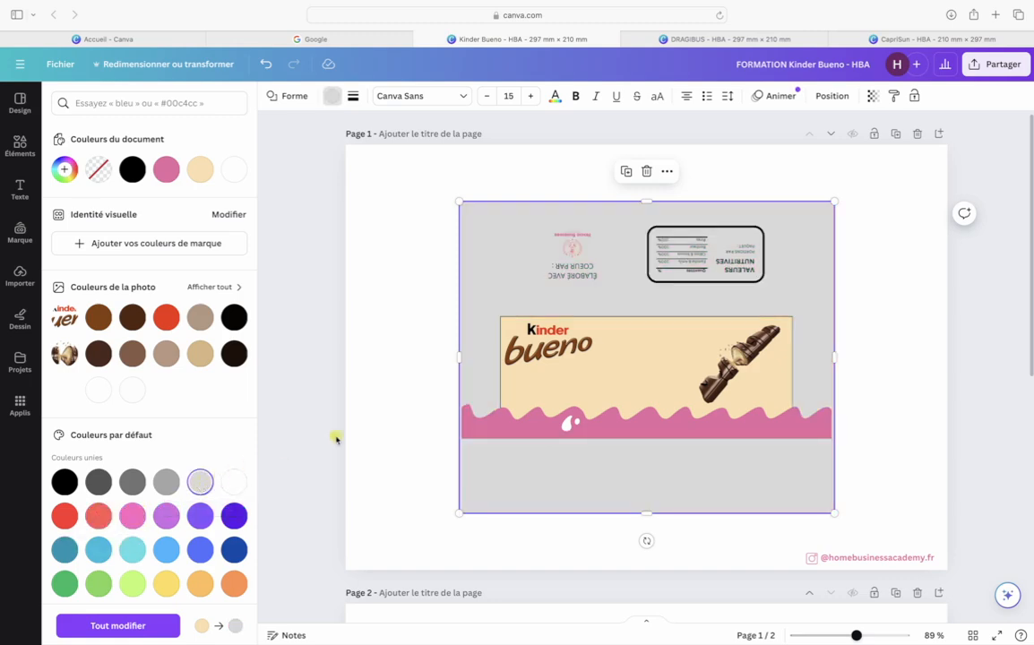
Give the front panel rectangle a custom light green fill, #CEFEB0, by shifting its hue
left_click(619, 392)
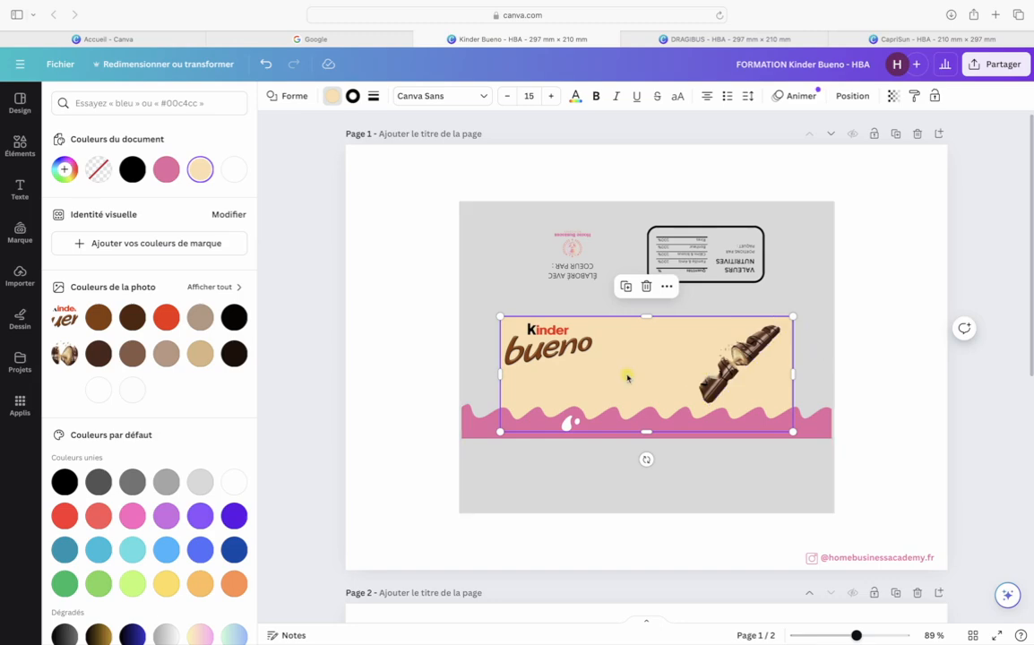
left_click(399, 405)
left_click(596, 385)
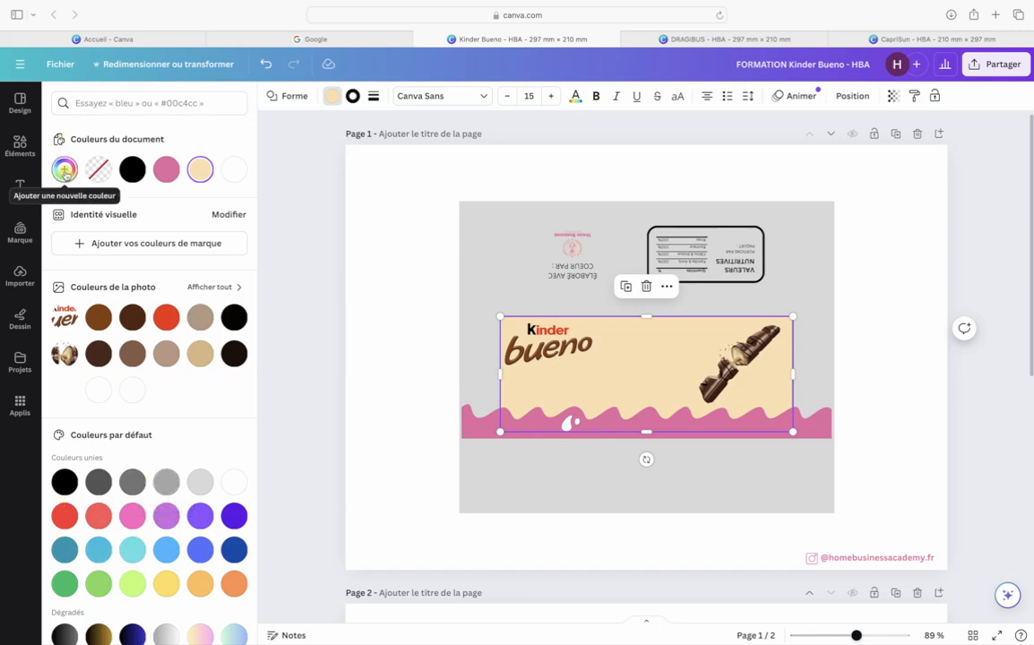
left_click(64, 172)
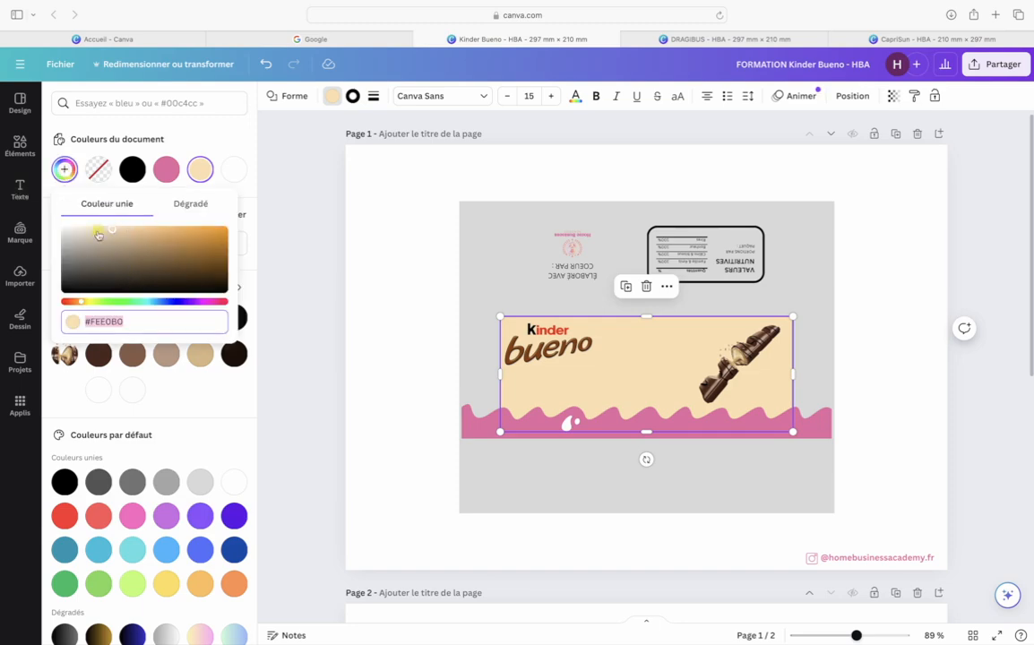
left_click_drag(80, 301, 108, 303)
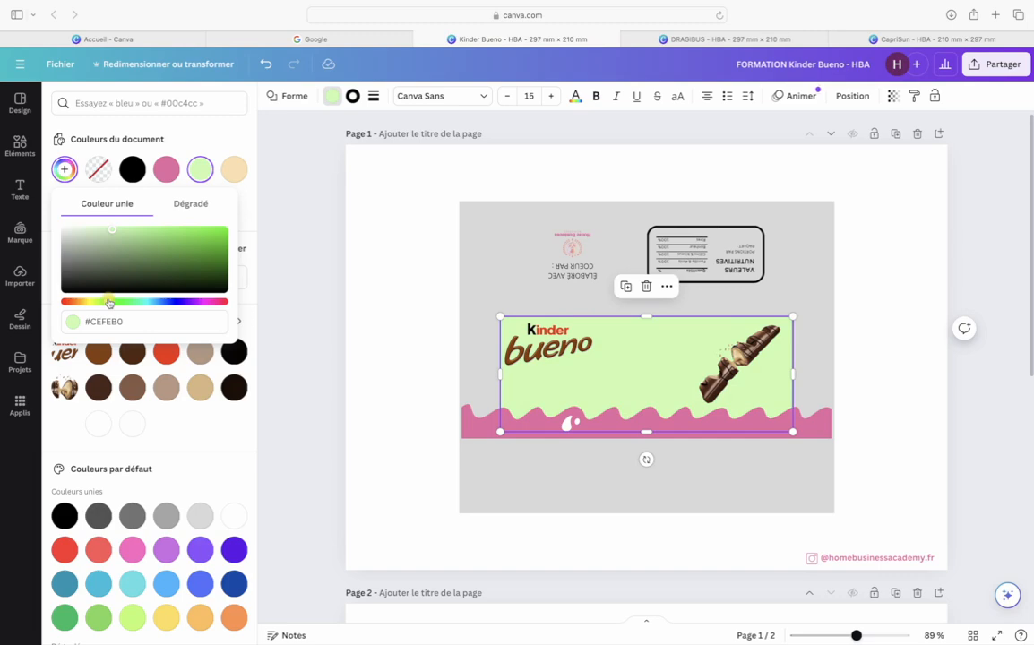
Try the hex colour #E56BA3 as the front panel's fill, and restore its beige document colour
left_click(99, 323)
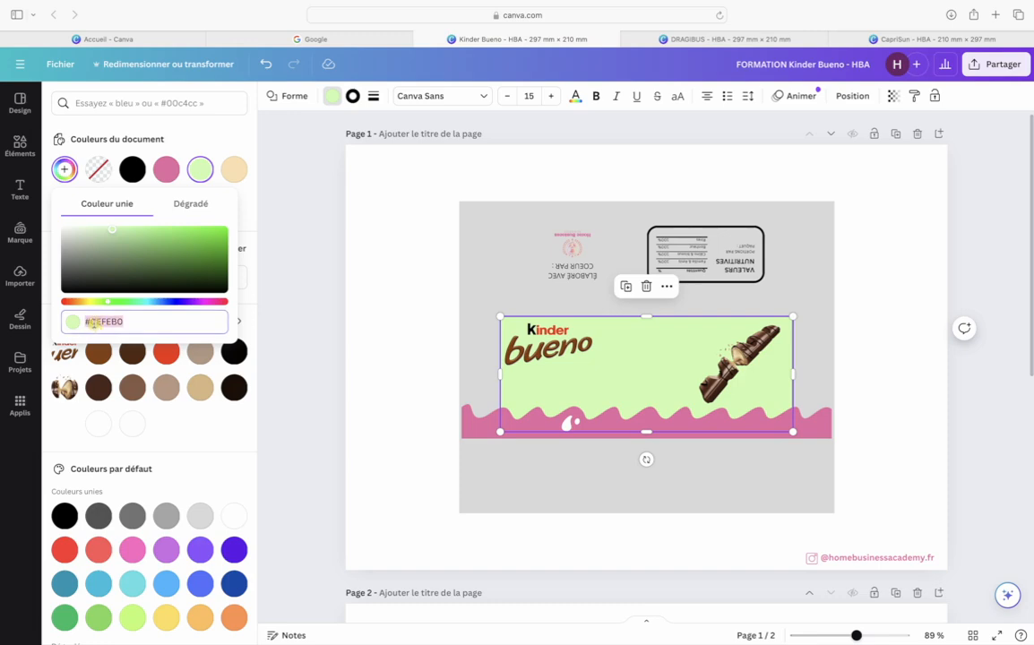
left_click(95, 322)
left_click_drag(91, 322, 140, 322)
left_click(199, 438)
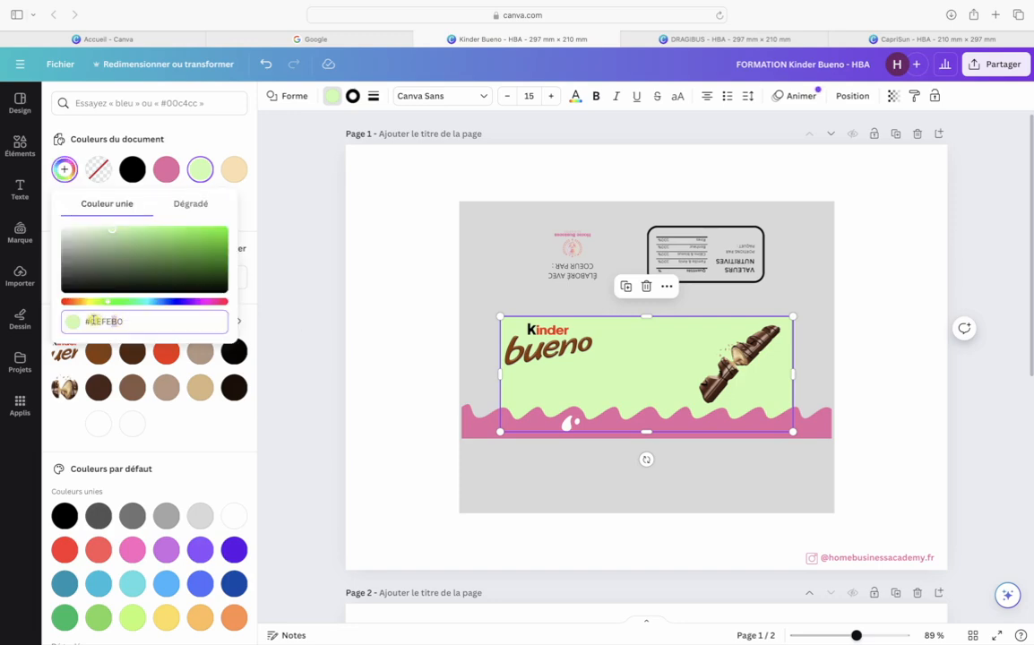
left_click_drag(91, 321, 170, 321)
type("E56BA3")
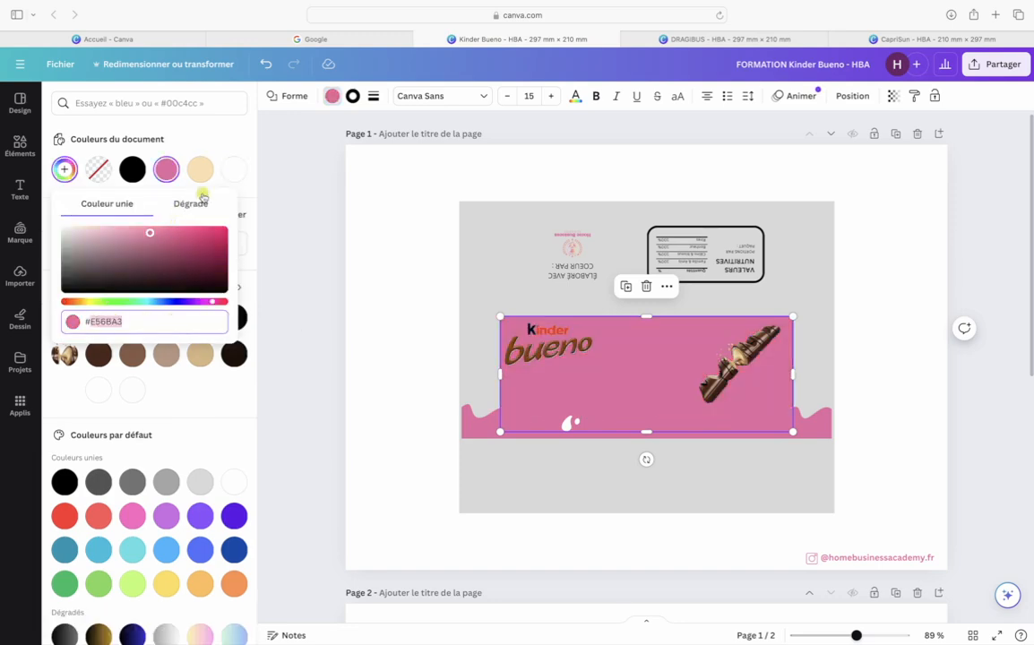
left_click(200, 170)
left_click(298, 271)
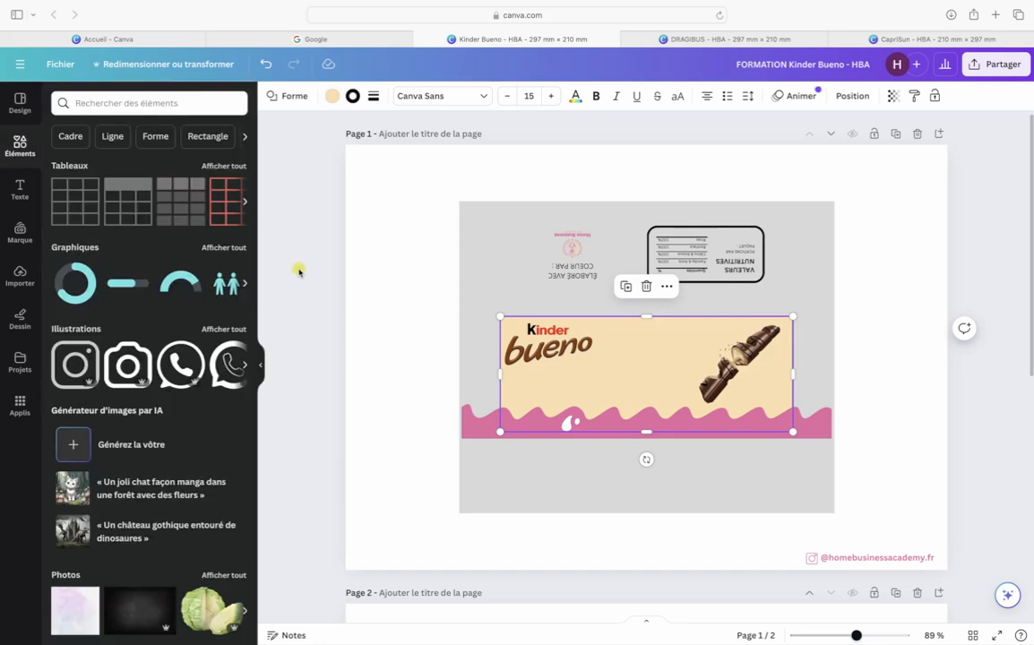
left_click(297, 271)
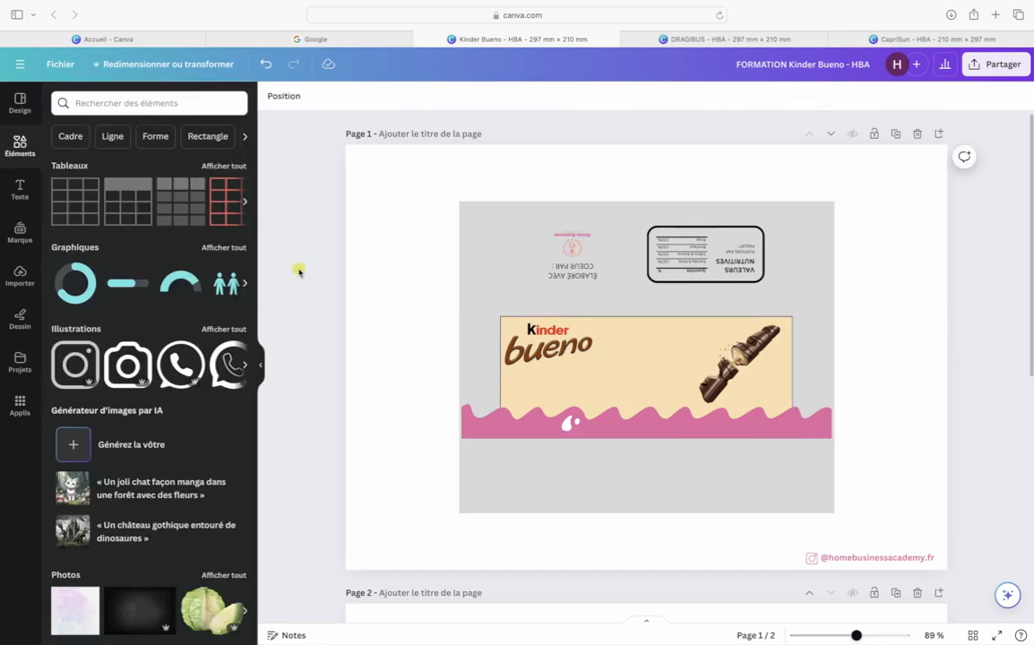
Remove the border from the beige front panel rectangle
left_click(613, 361)
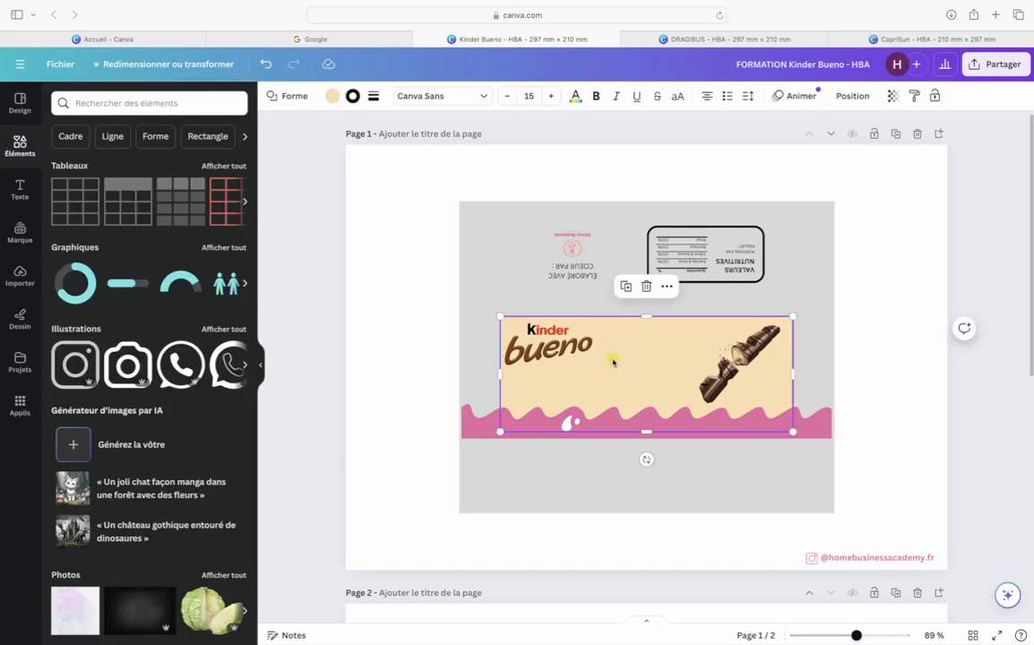
left_click(375, 97)
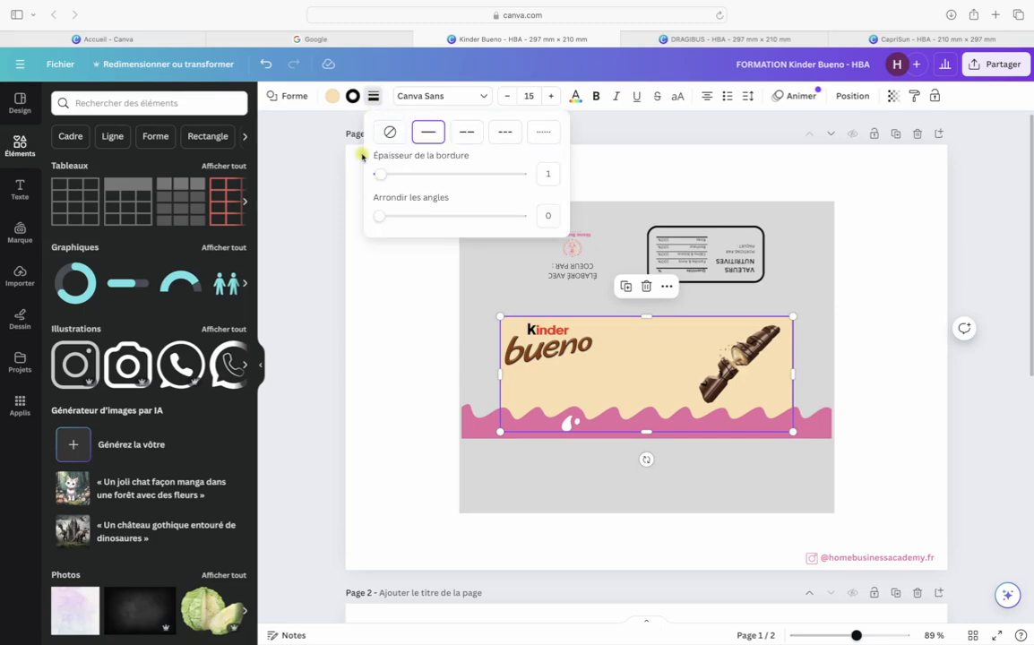
left_click(385, 353)
left_click(426, 359)
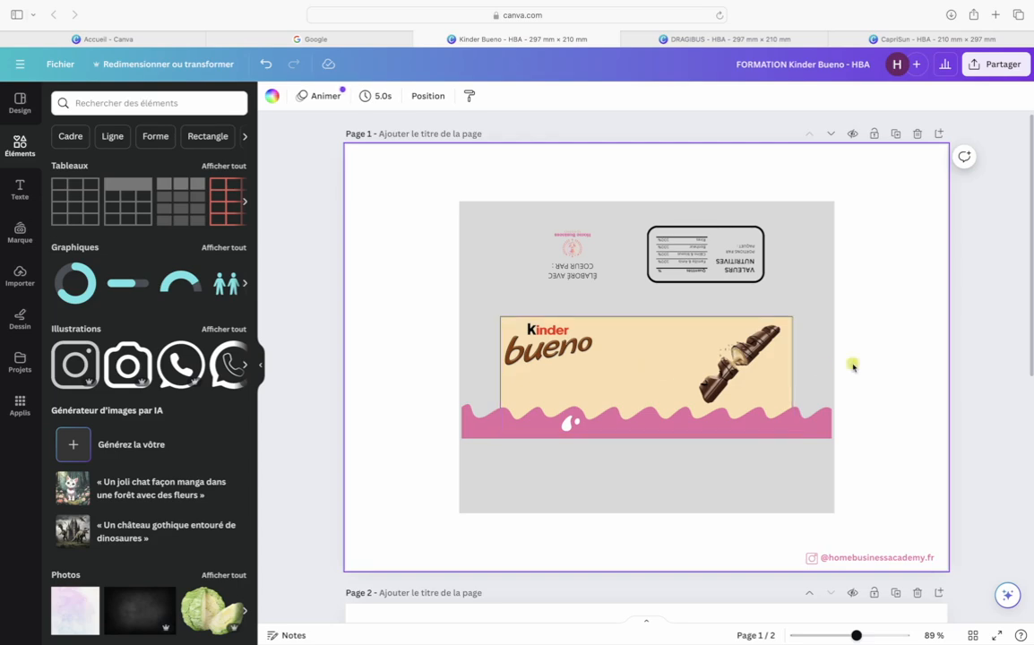
left_click(653, 383)
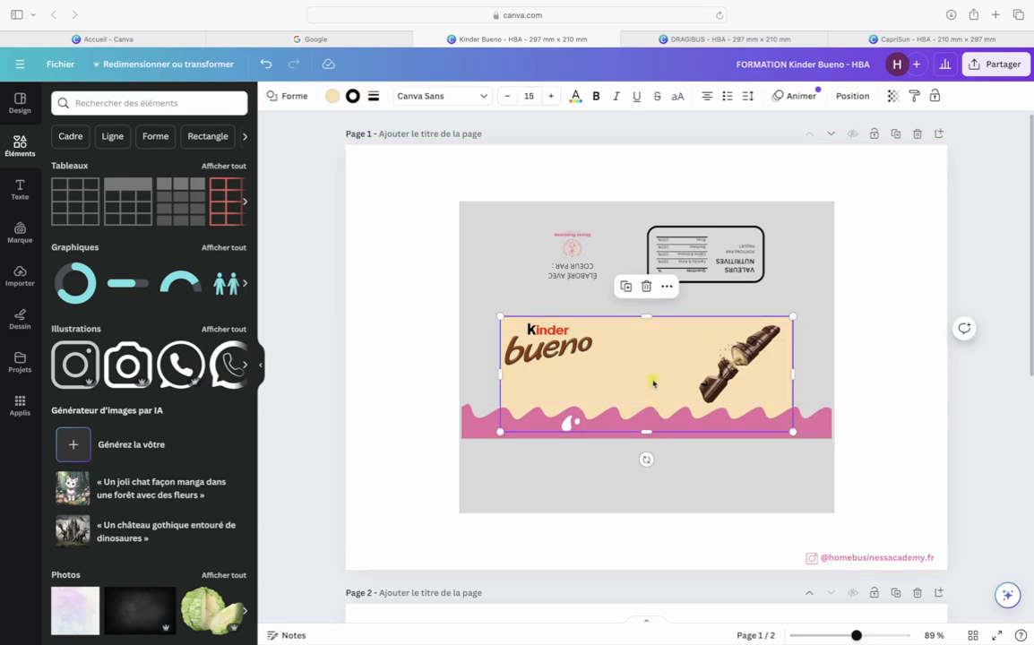
left_click(883, 342)
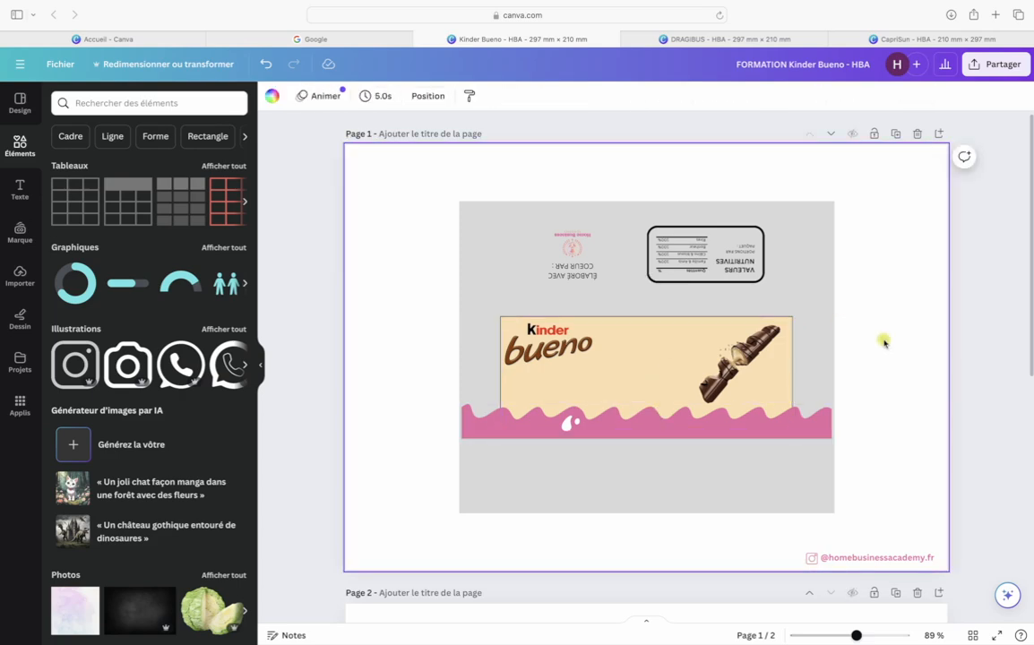
left_click(637, 351)
left_click(374, 96)
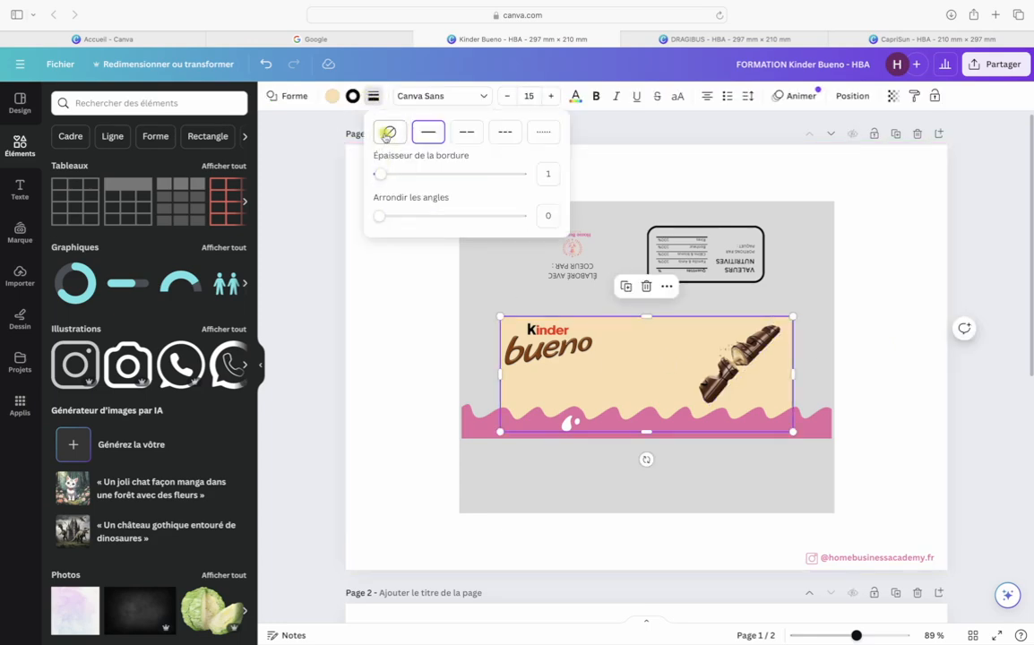
left_click(390, 135)
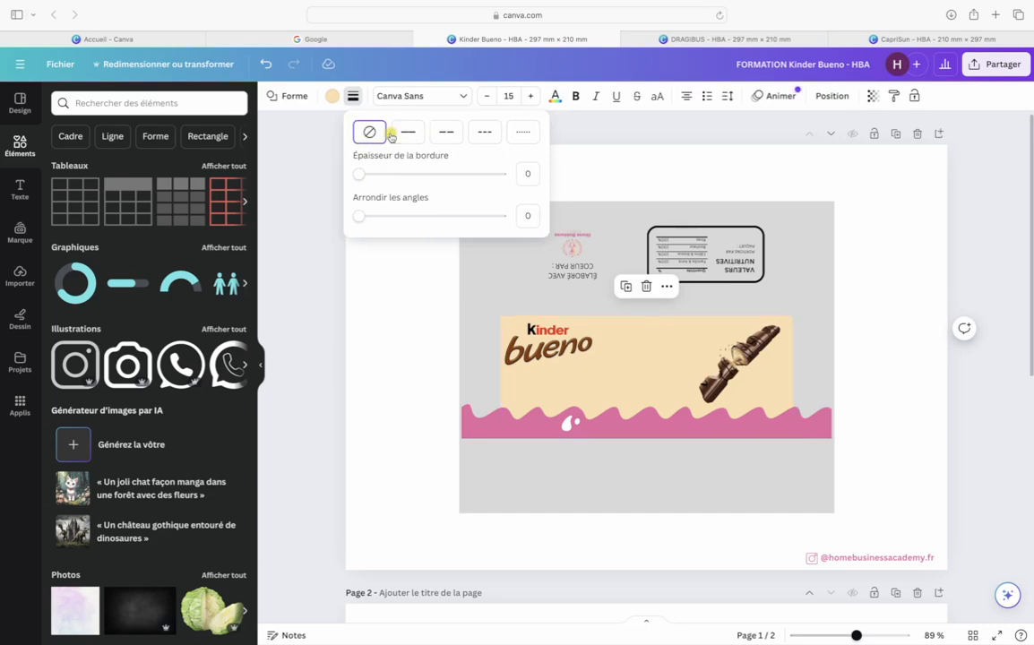
left_click(402, 332)
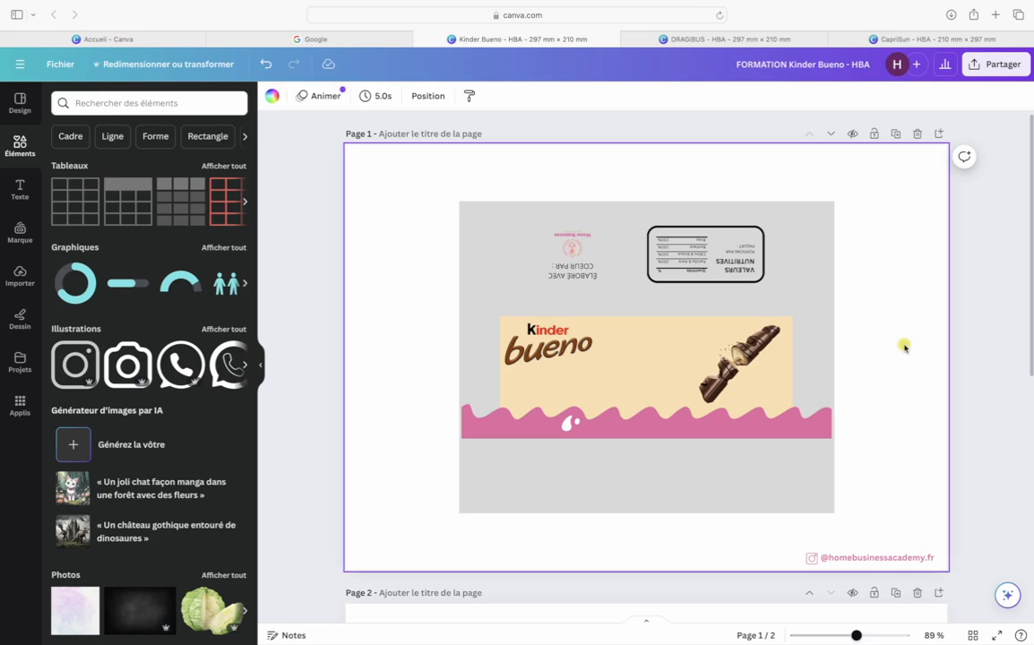
Fill the large wrapper background with the beige document colour and set its transparency to 39
scroll(904, 347, "down", 1)
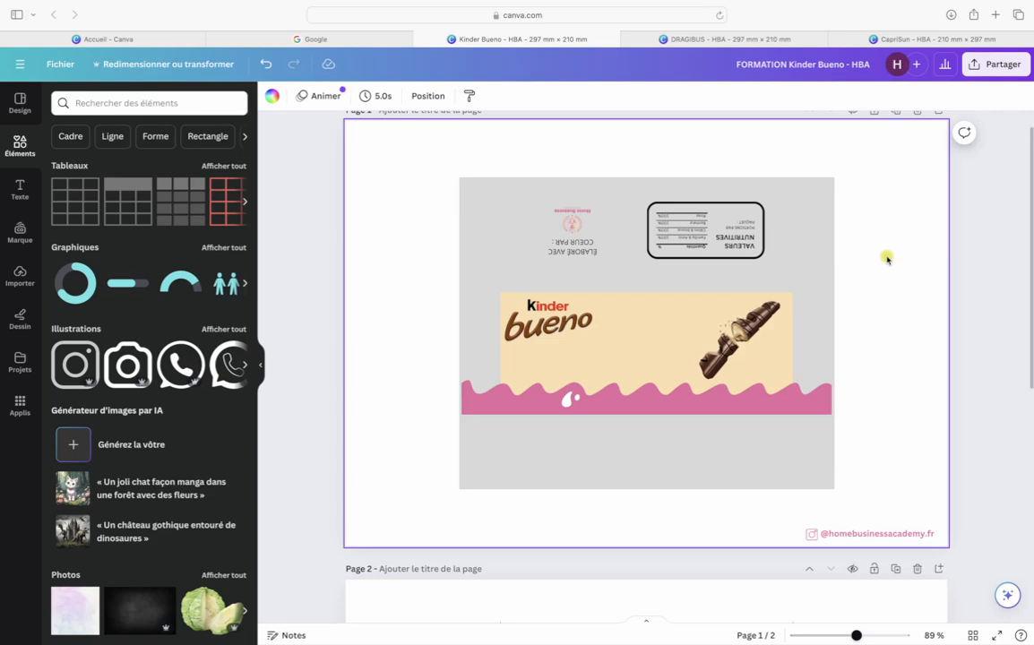
left_click(817, 272)
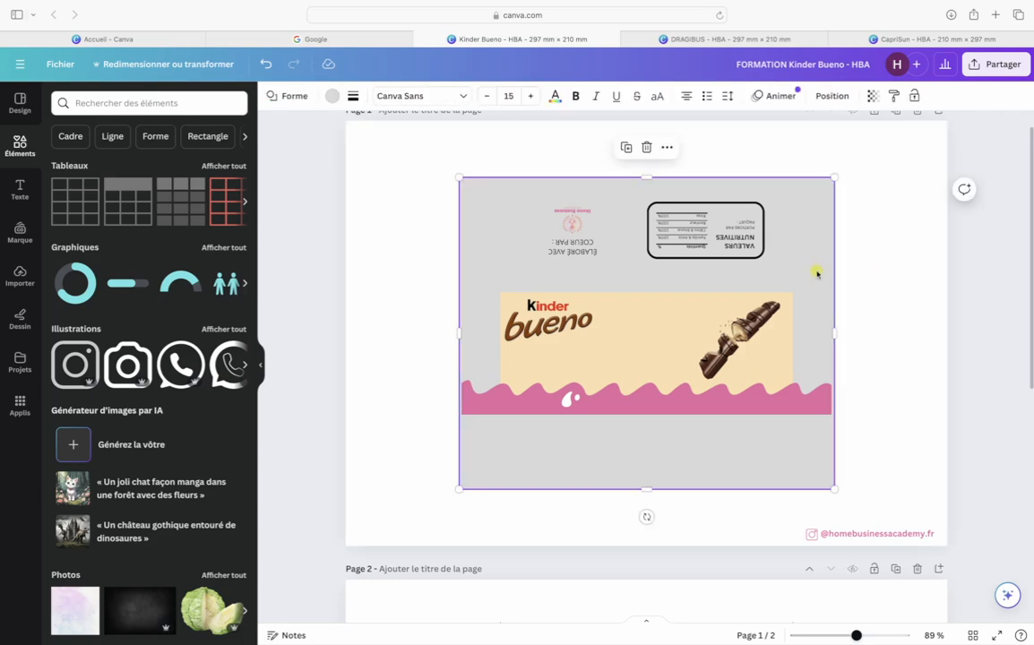
left_click(331, 96)
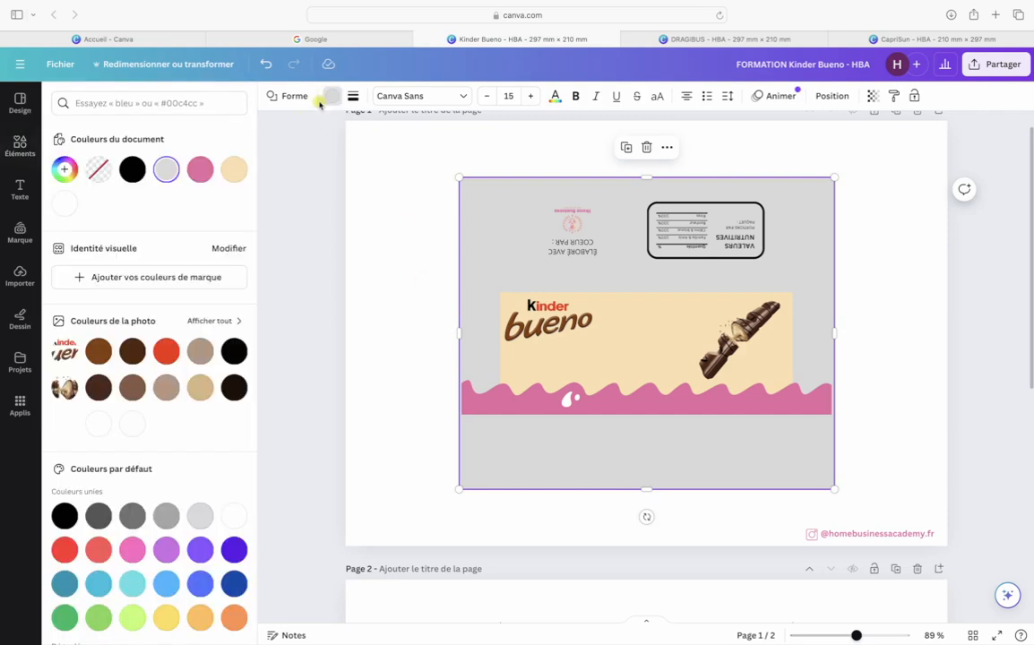
left_click(234, 170)
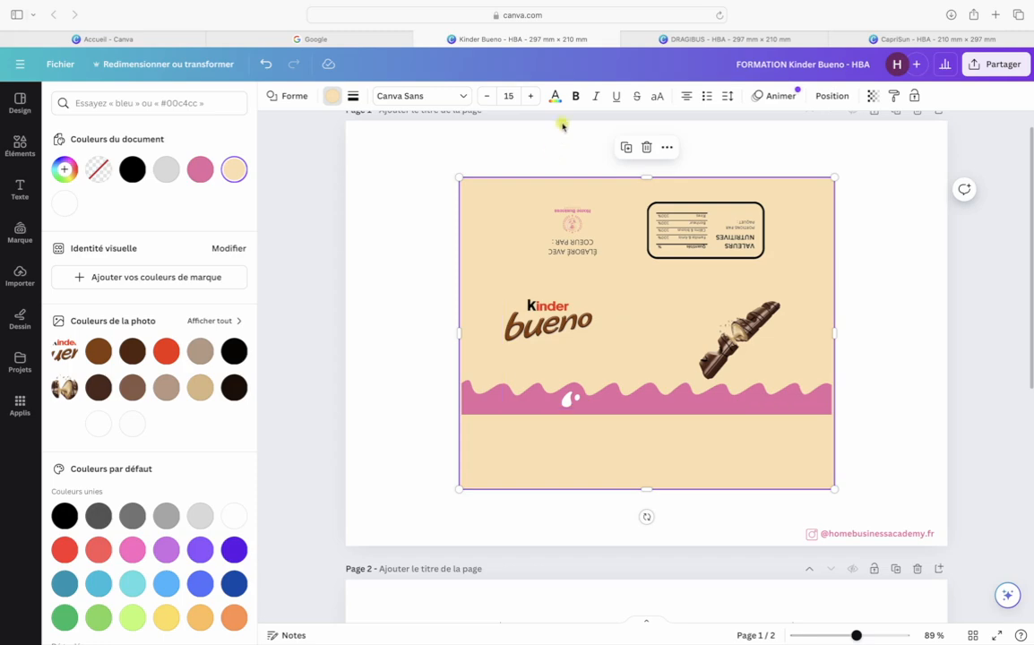
left_click(876, 101)
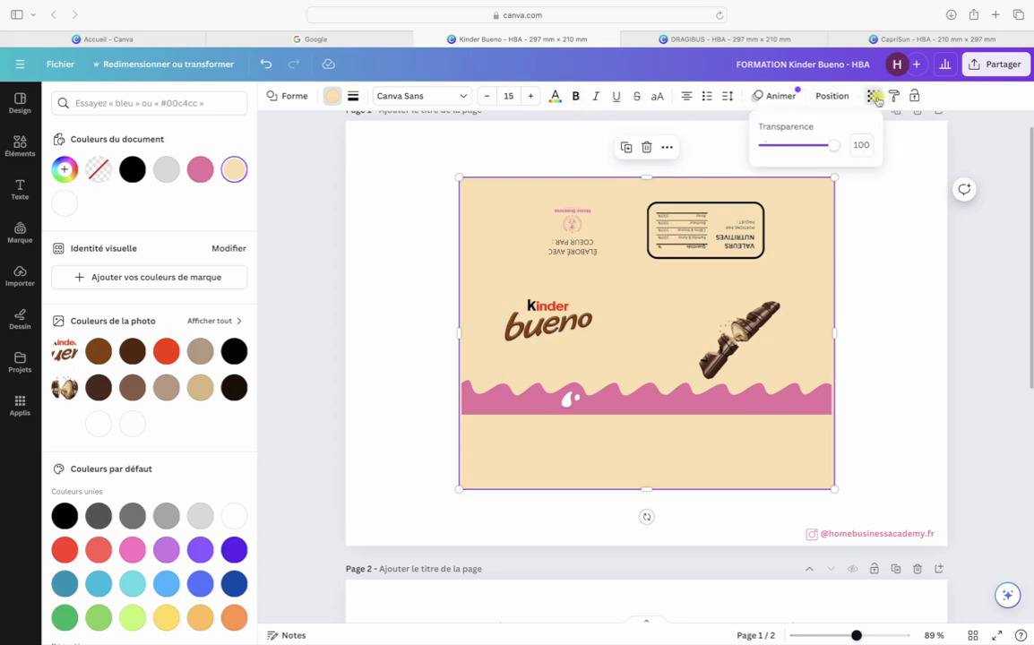
left_click_drag(833, 146, 799, 157)
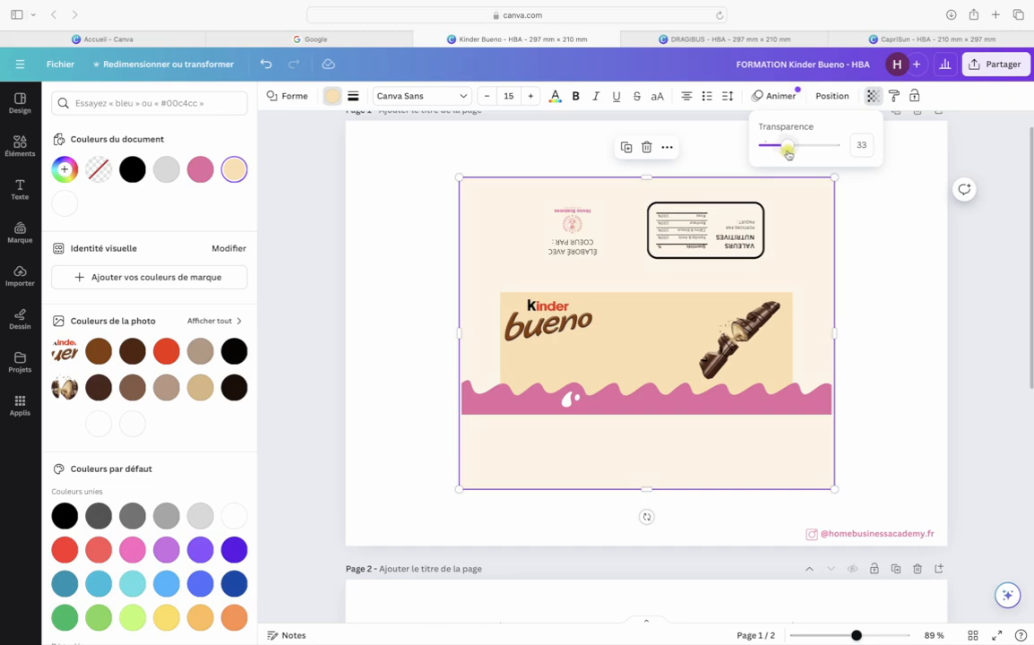
left_click_drag(790, 156, 792, 150)
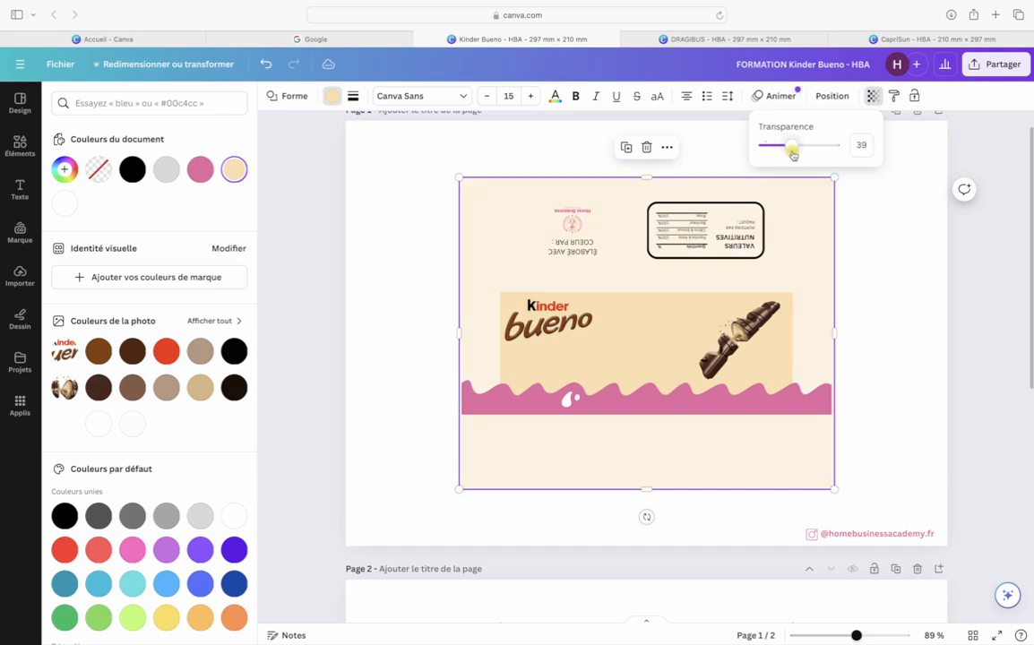
left_click(915, 251)
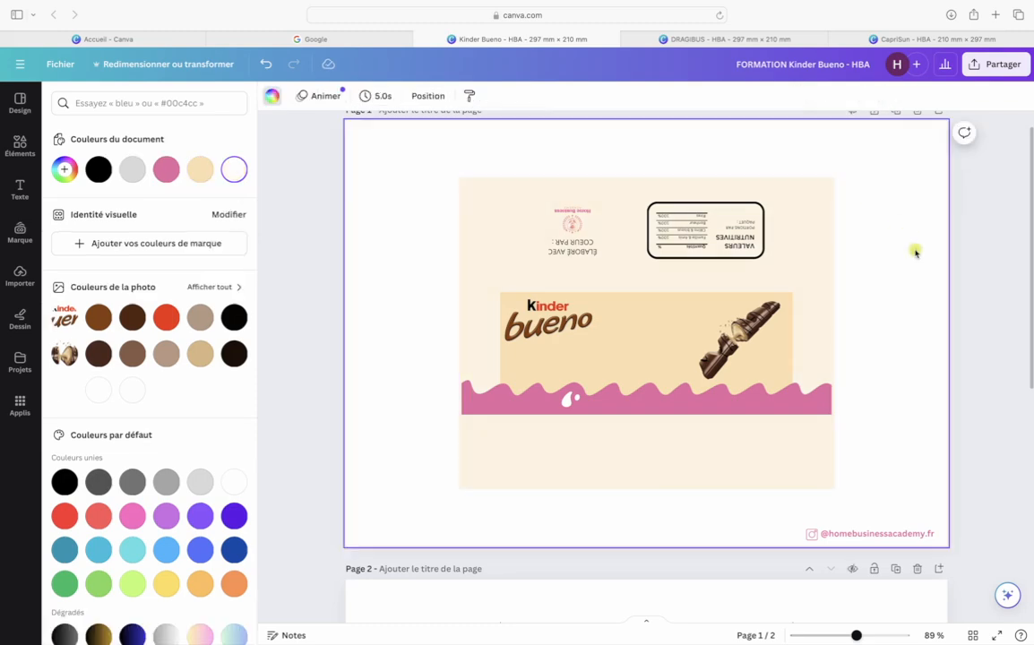
Recolour the pink wave band on the first page with the red taken from the Kinder logo's photo colours
left_click(736, 407)
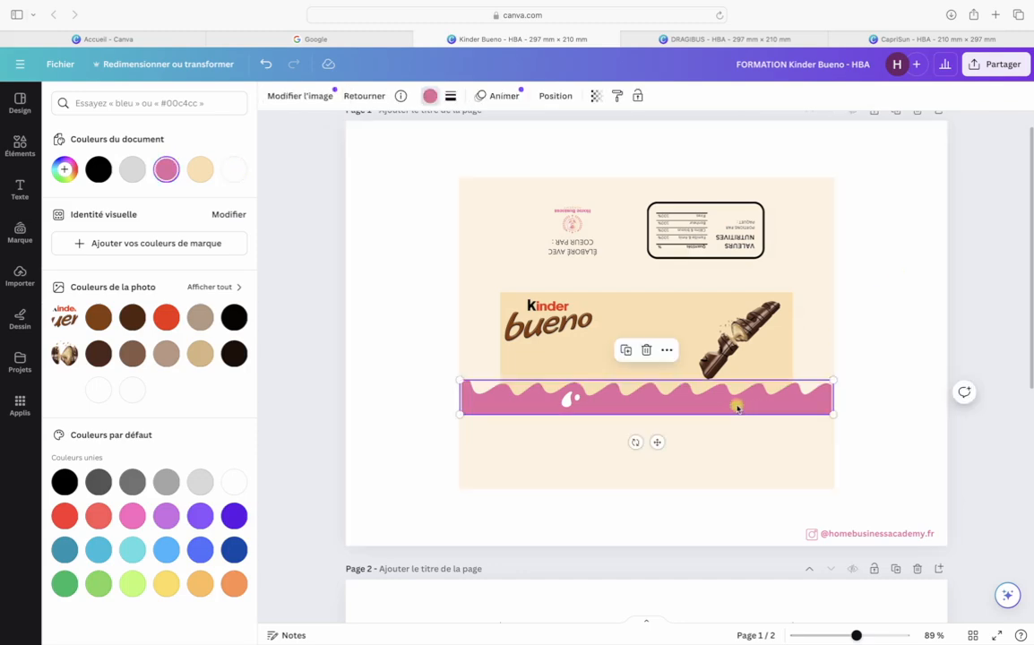
left_click(165, 317)
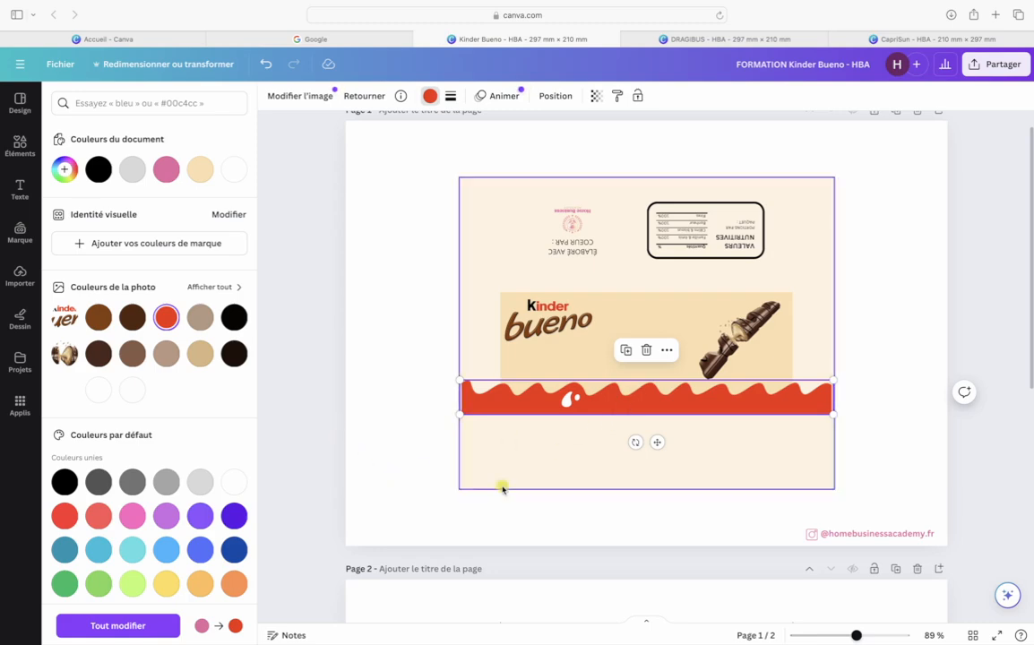
left_click(378, 491)
Fill the beige front panel rectangle behind the Kinder Bueno logo with the white document colour
left_click(644, 348)
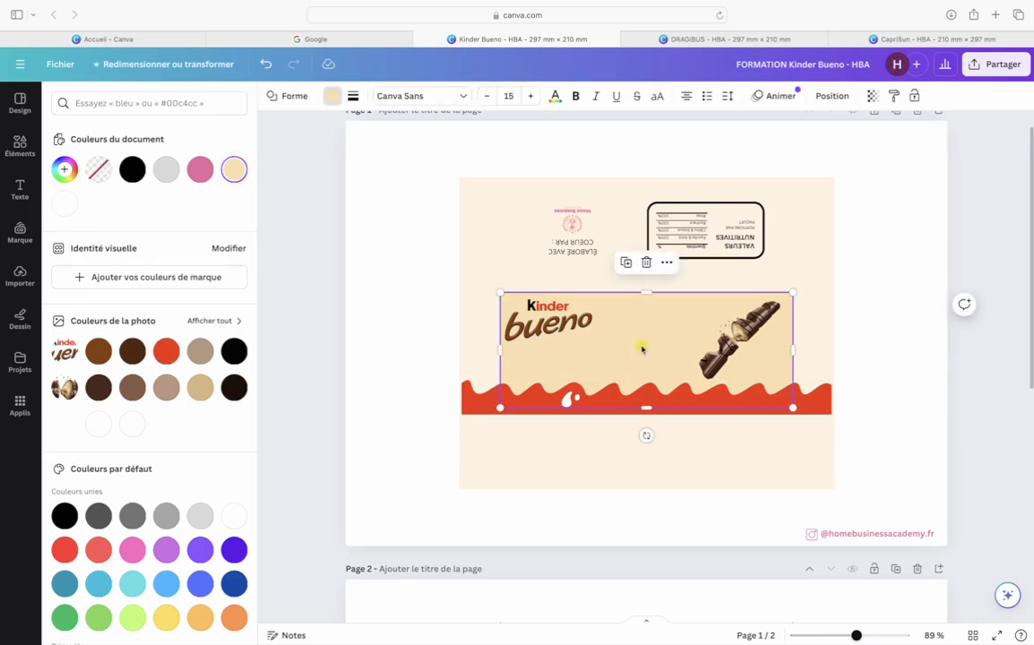
left_click(66, 204)
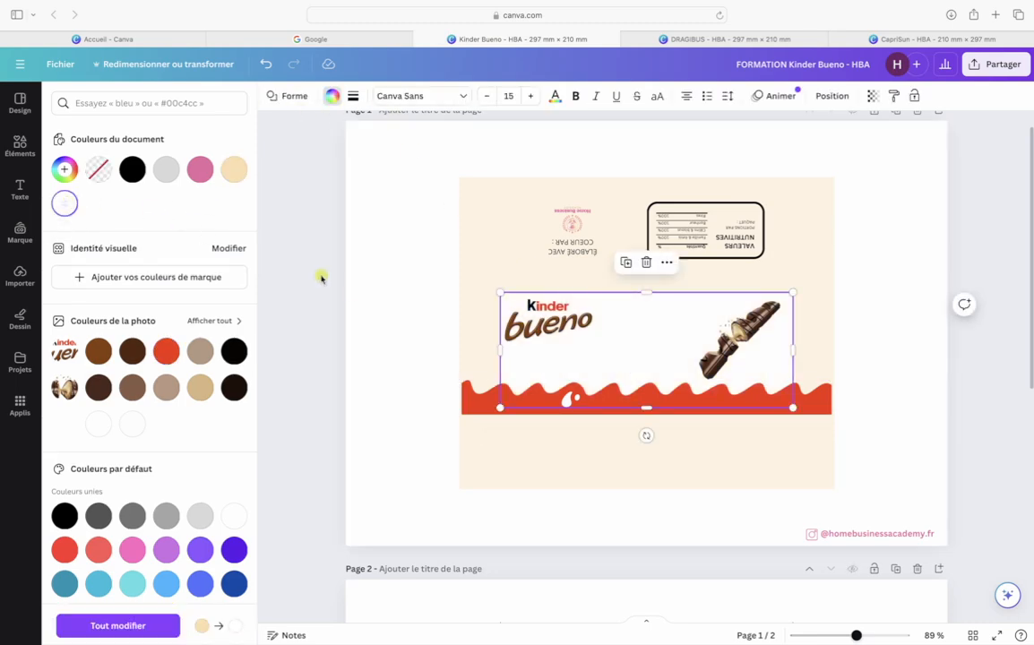
left_click(329, 301)
left_click(301, 339)
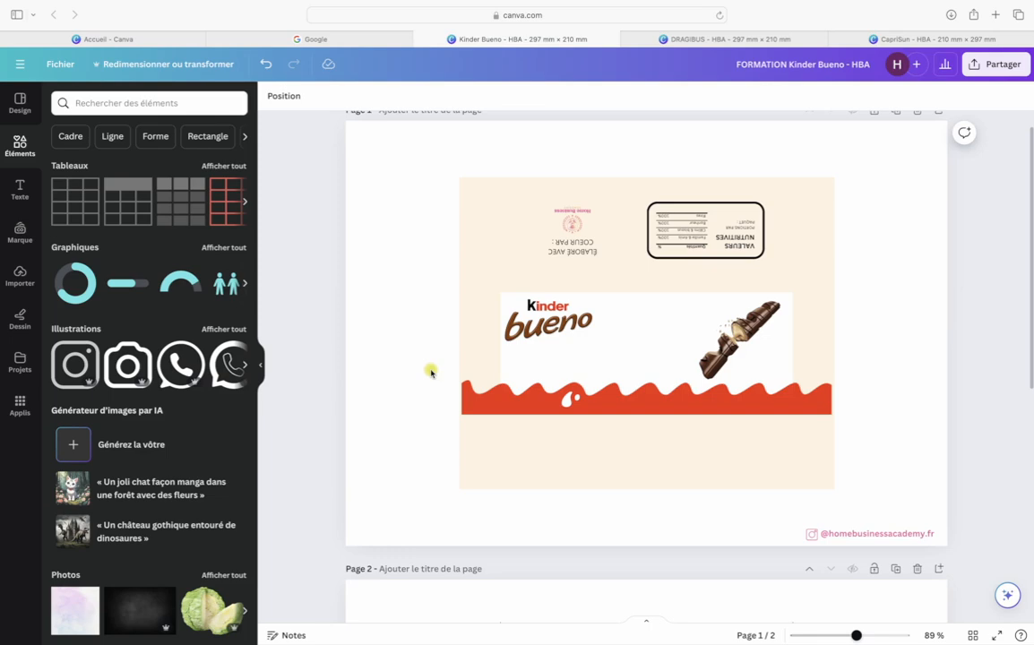
Give the large wrapper background a slightly darker custom beige fill, #FED99F
left_click(473, 309)
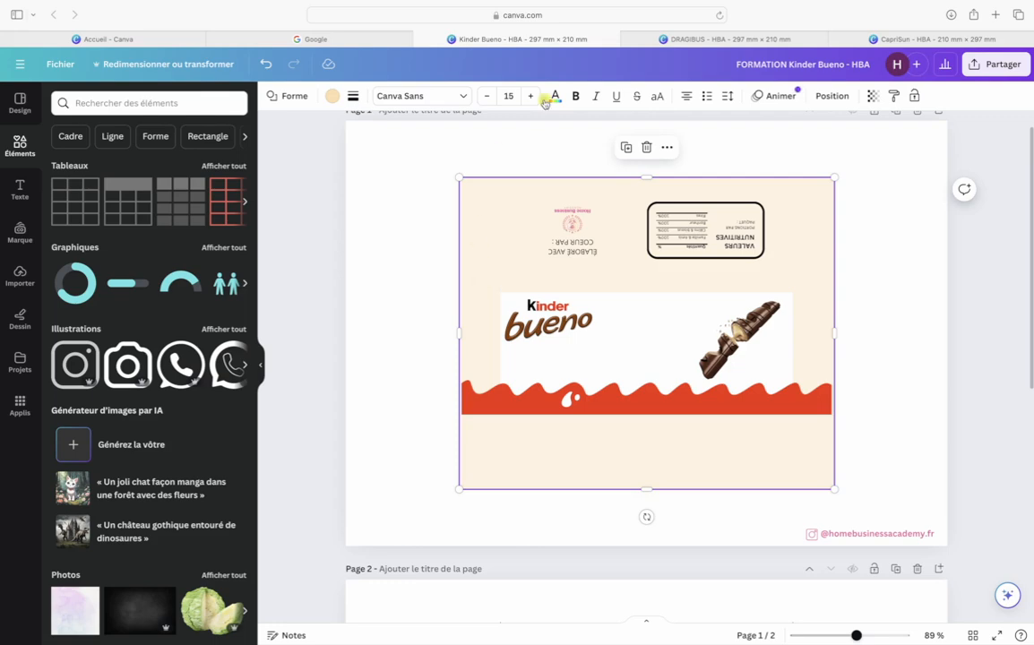
left_click(333, 96)
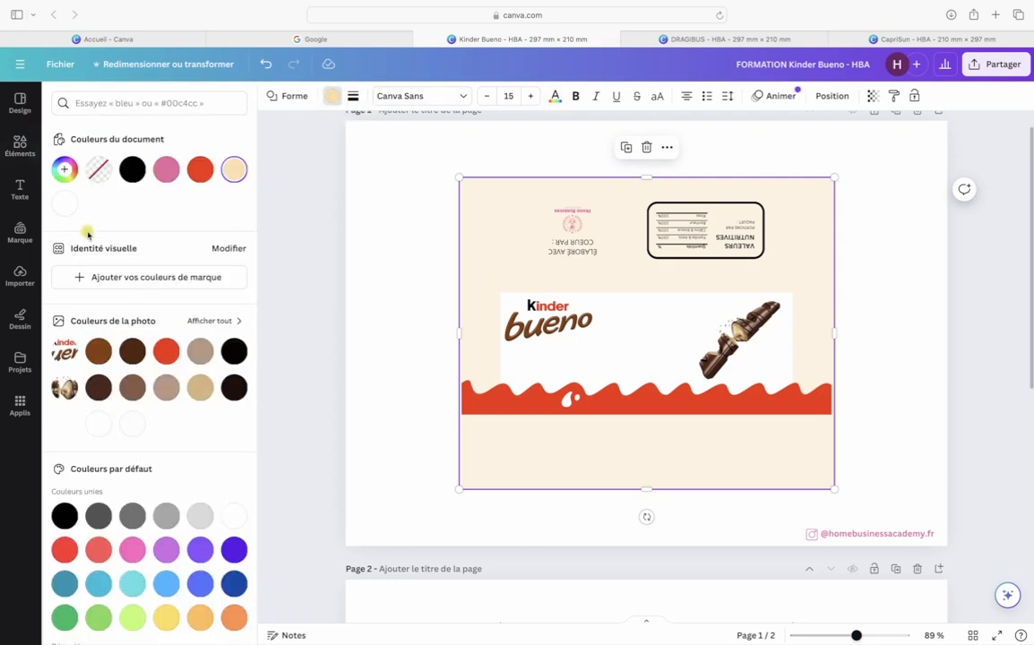
left_click(63, 170)
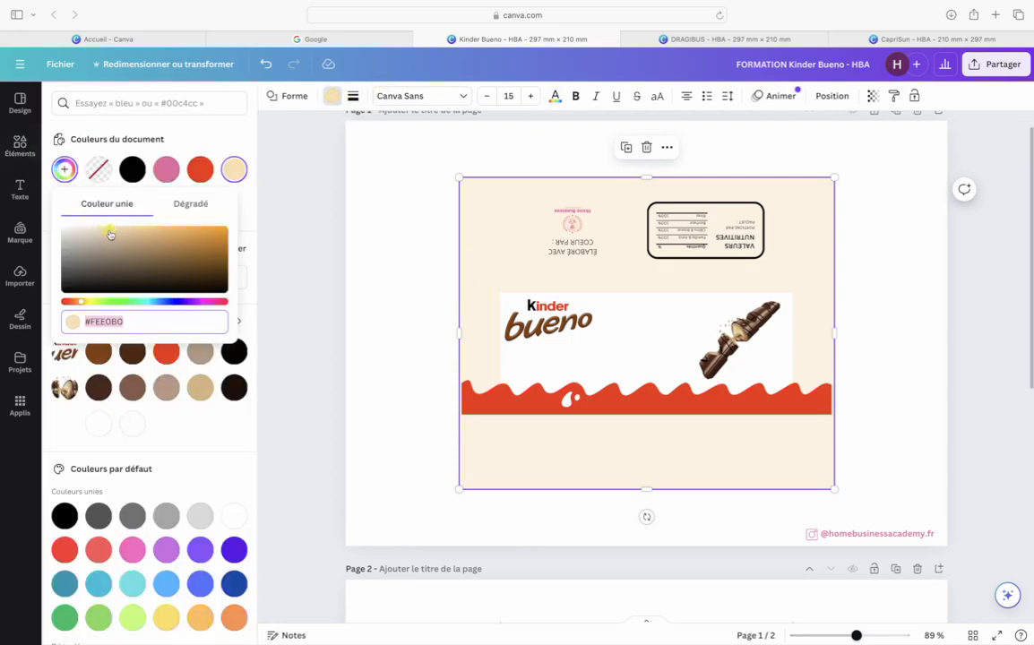
left_click_drag(95, 236, 122, 227)
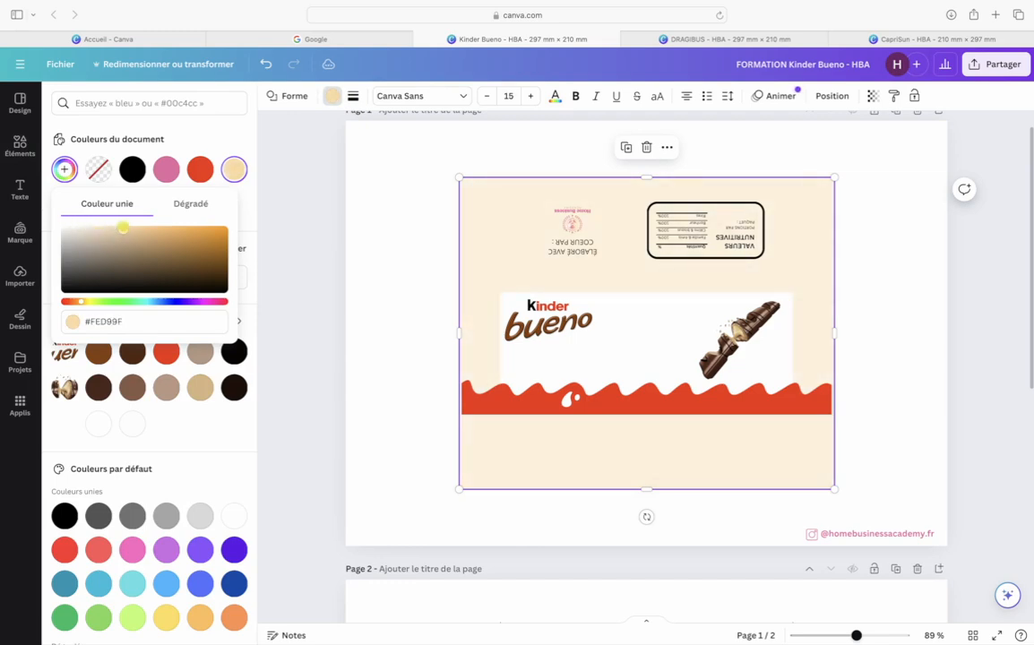
left_click(357, 248)
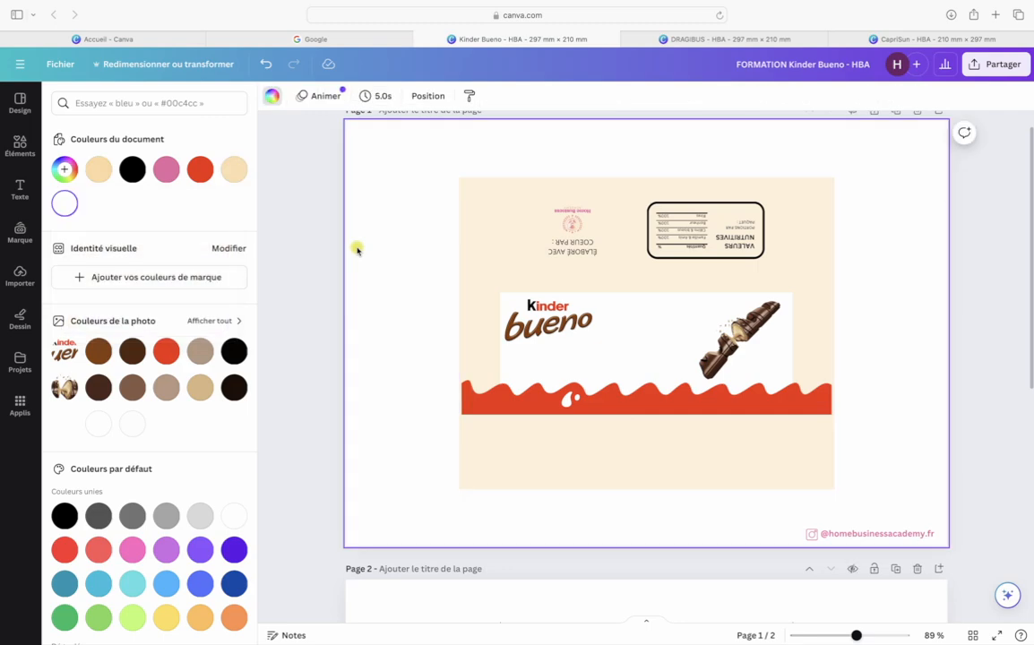
Widen the white front panel rectangle on both sides so it spans the full width of the wrapper background
left_click(514, 357)
left_click_drag(498, 351, 460, 351)
left_click_drag(792, 352, 834, 351)
left_click(887, 364)
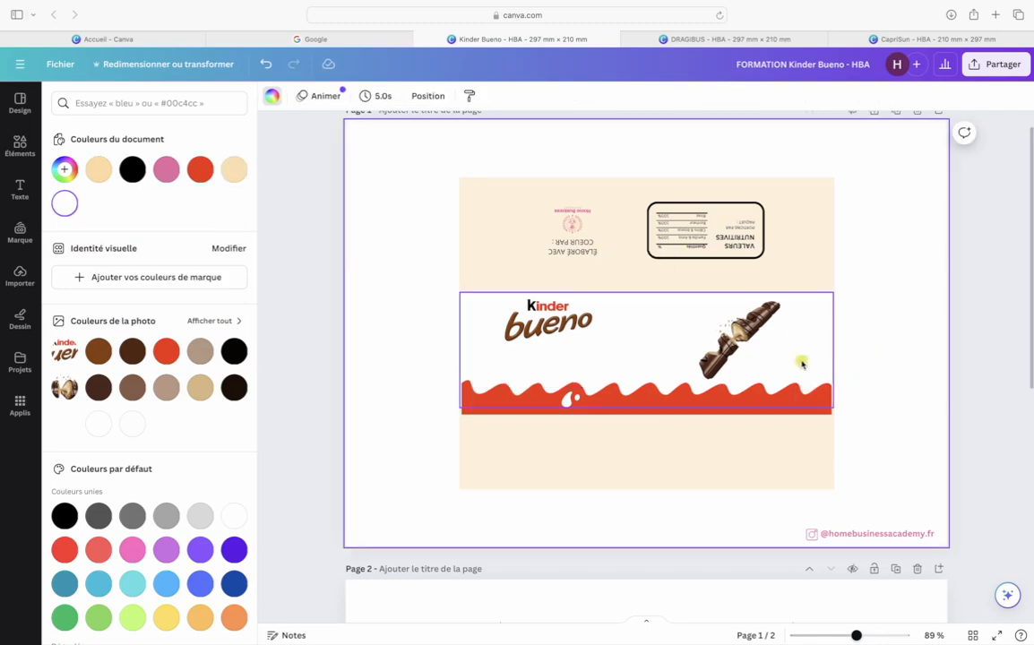
left_click(827, 348)
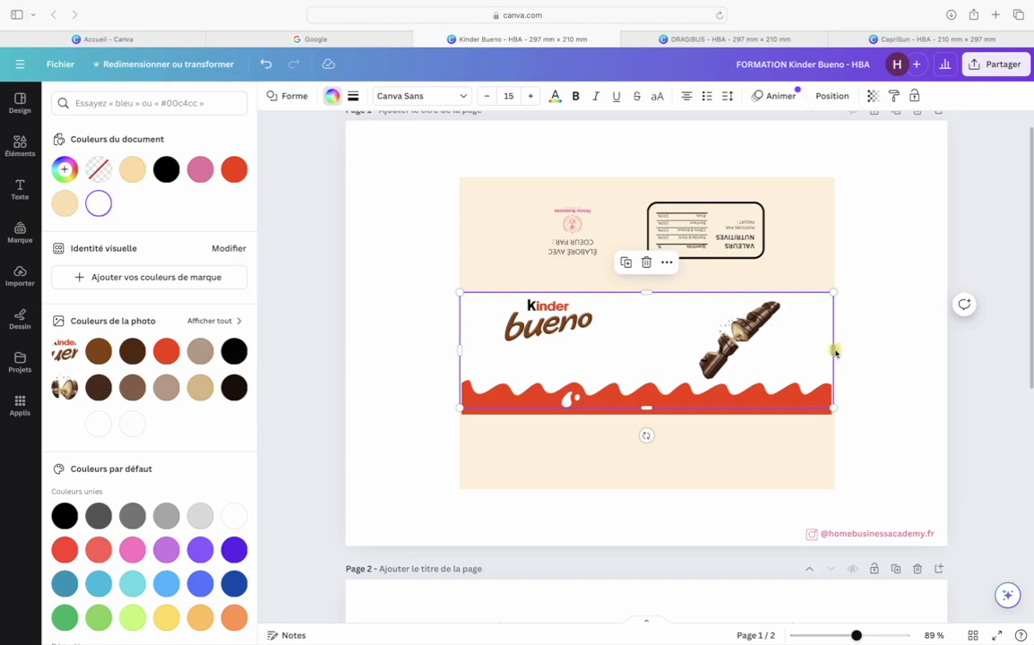
left_click(863, 369)
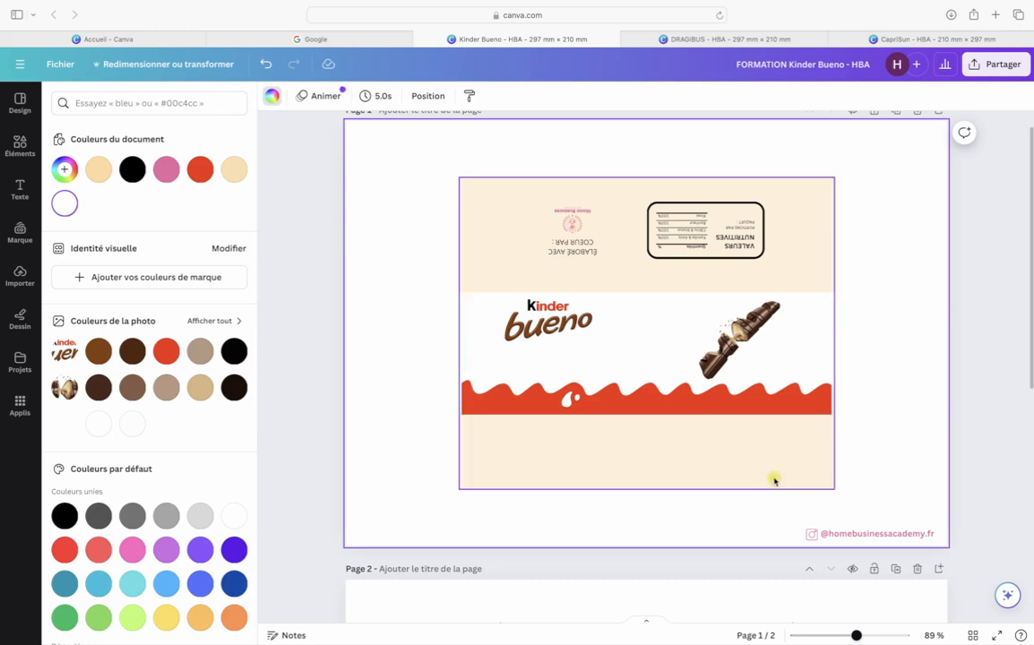
Try white and pink document colours as the large wrapper background's fill, and restore the beige document colour
left_click(688, 434)
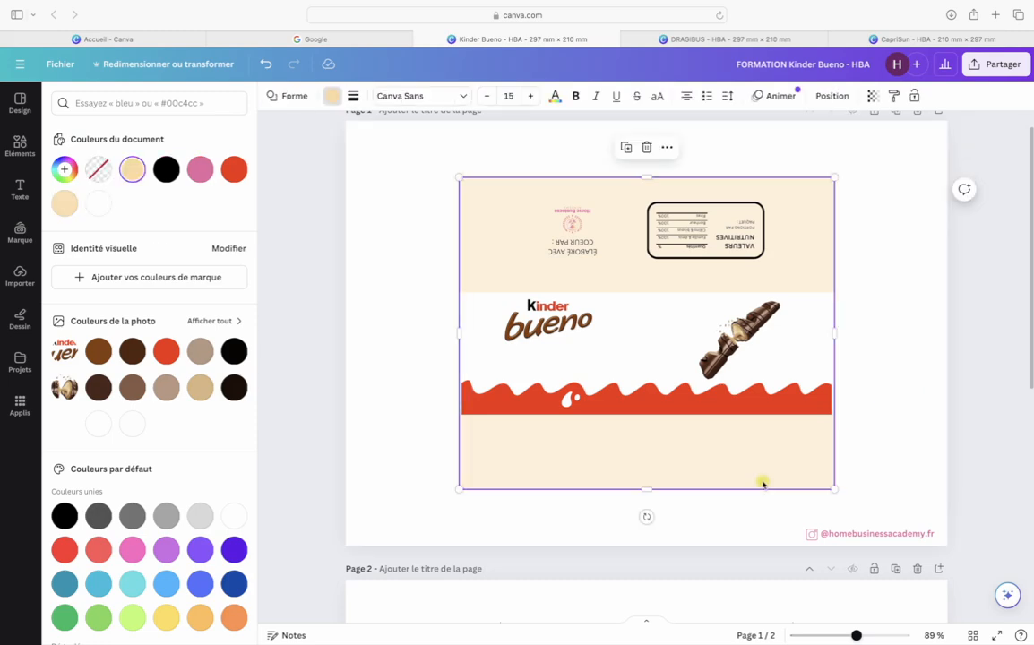
left_click(99, 204)
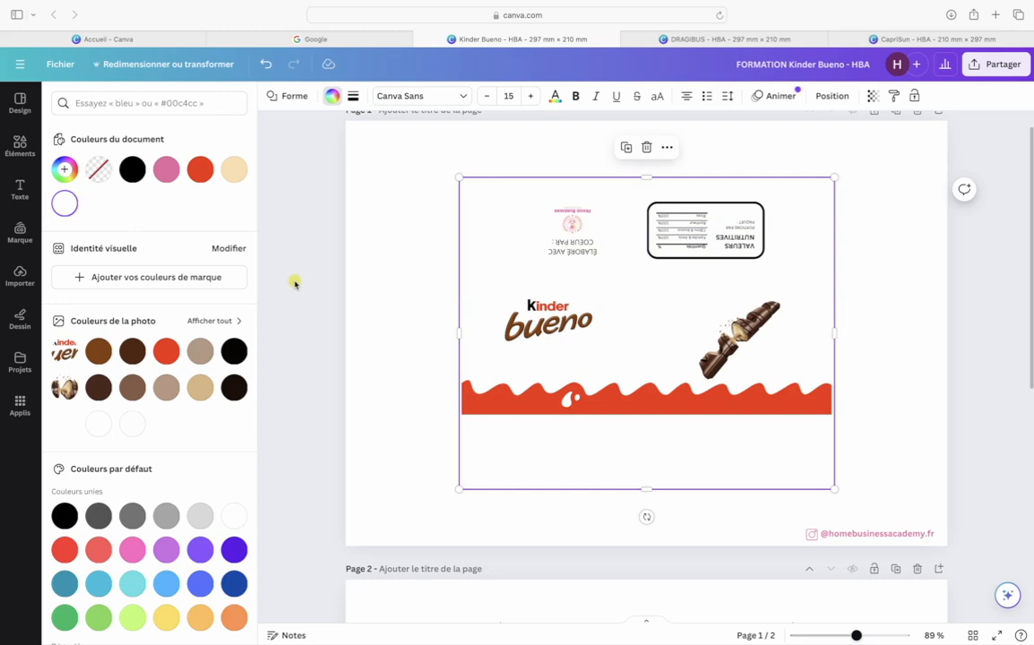
left_click(166, 169)
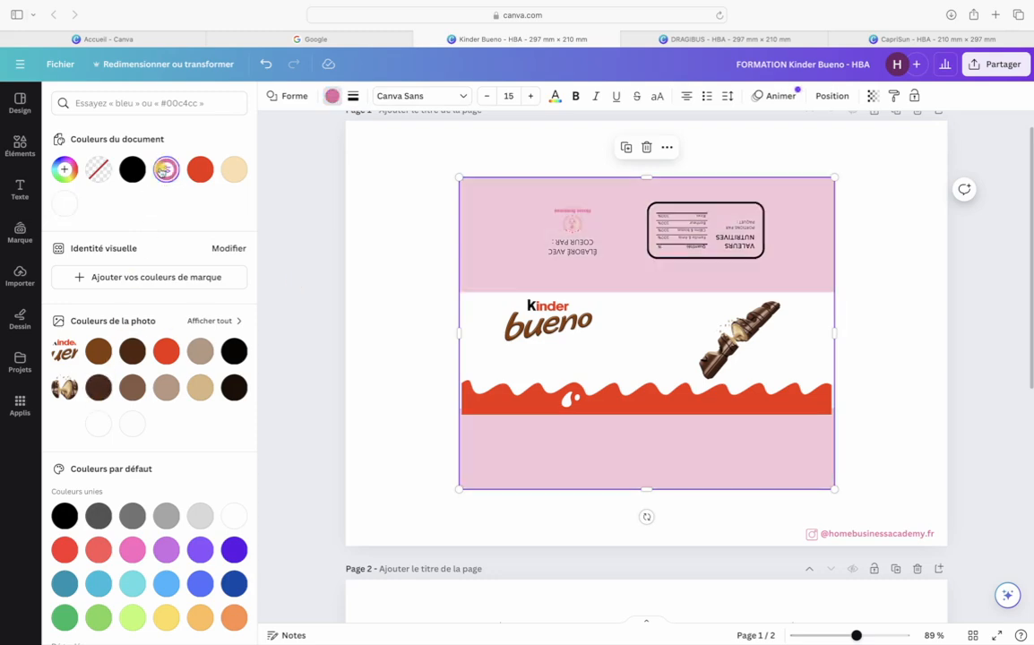
left_click(234, 170)
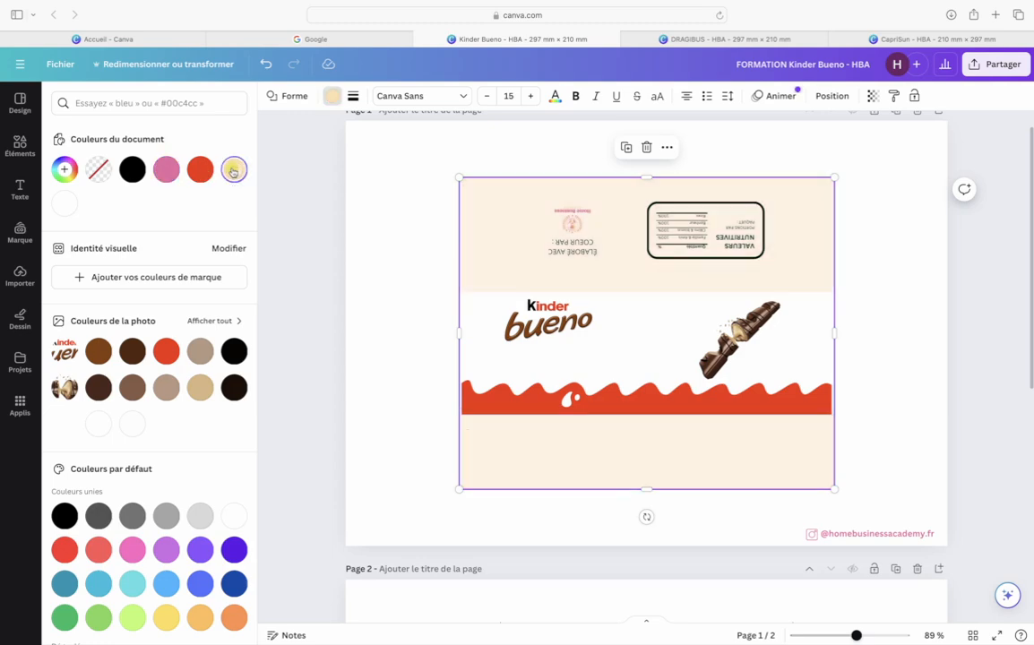
left_click(380, 248)
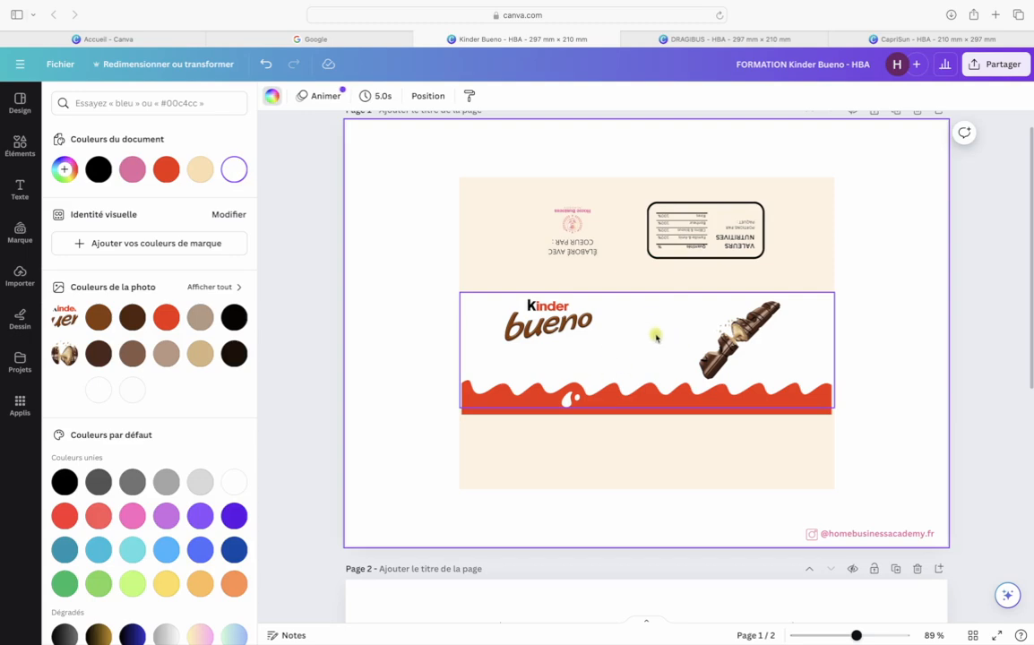
Try lime green #c1ff72 as the large wrapper background's fill, and choose grass green #7ed957 instead
scroll(656, 336, "down", 8)
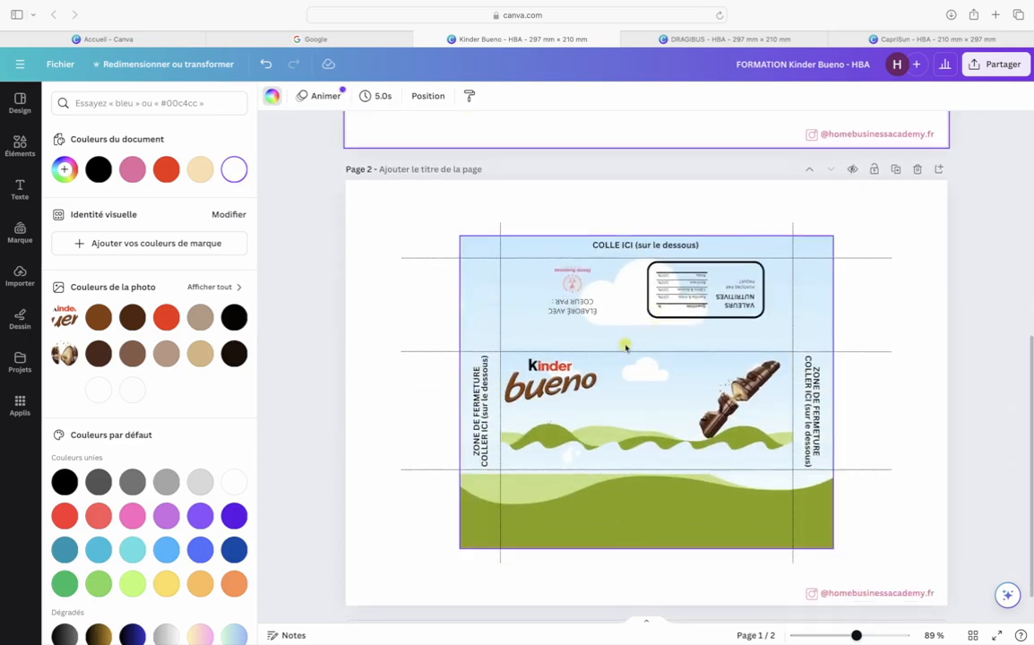
scroll(685, 391, "up", 5)
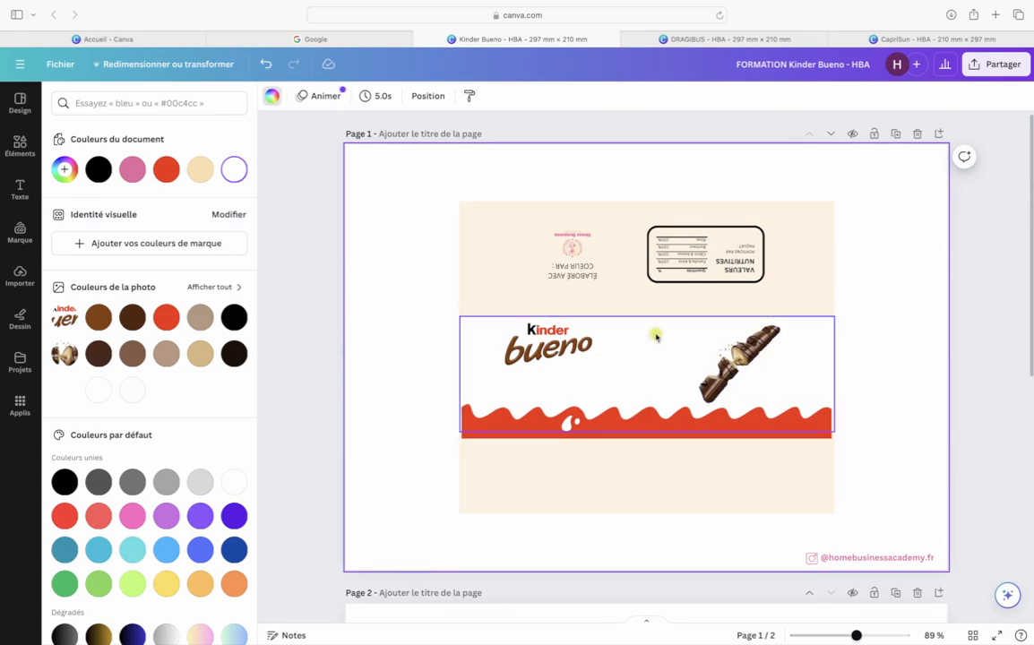
left_click(602, 492)
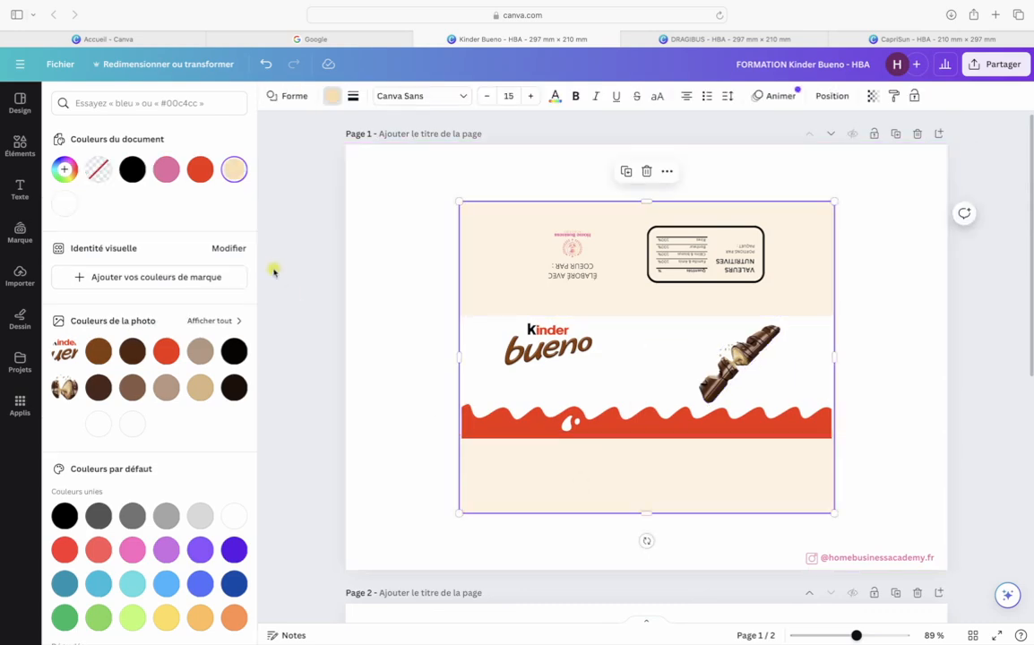
scroll(314, 496, "down", 5)
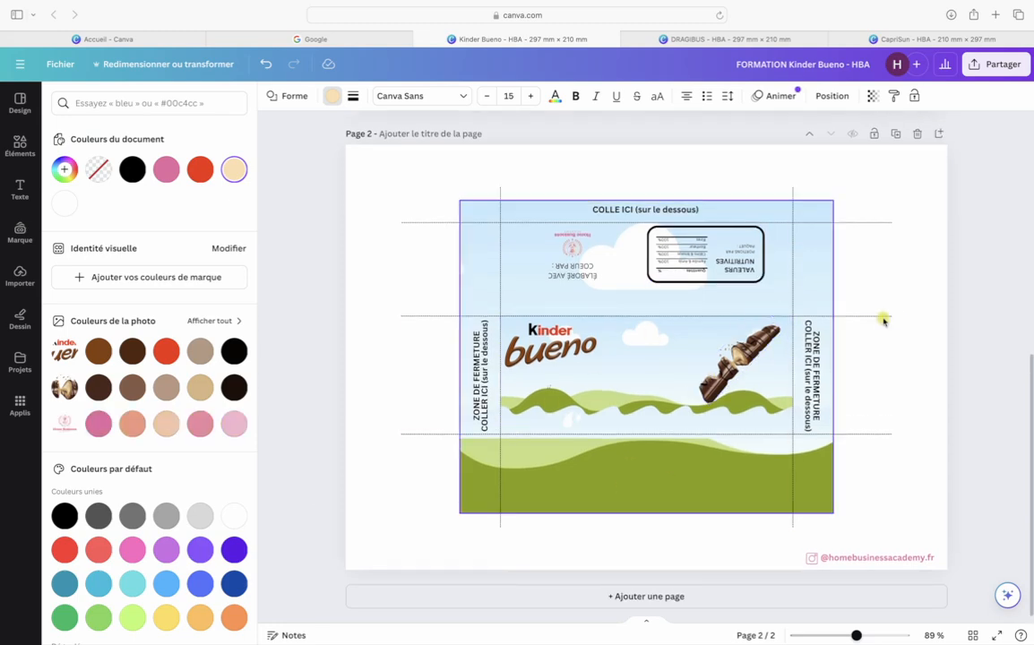
scroll(896, 318, "up", 5)
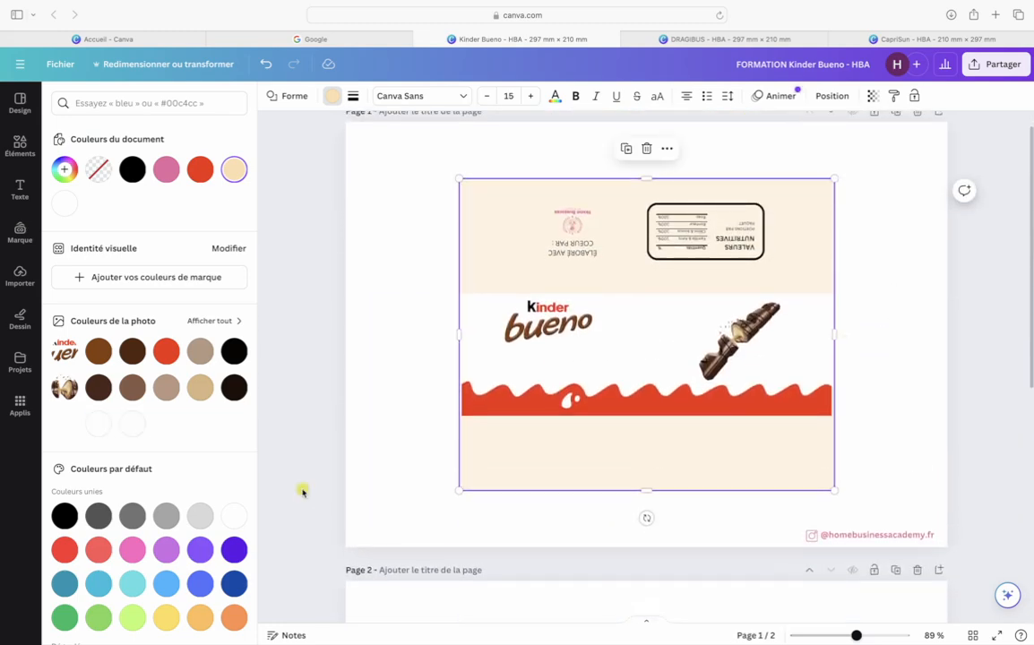
left_click(132, 617)
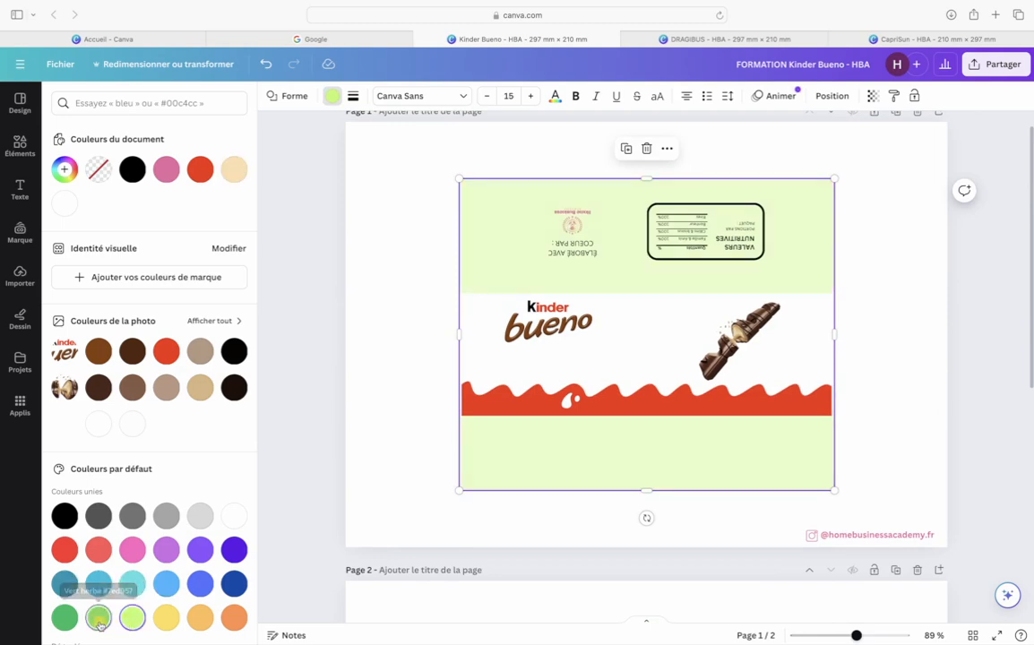
left_click(99, 618)
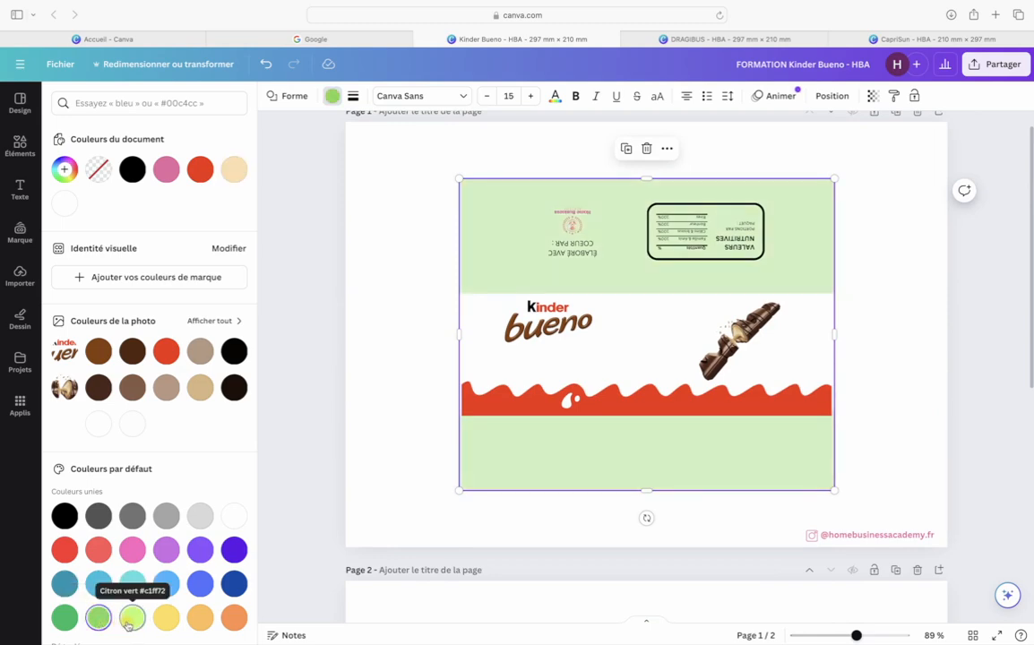
left_click(409, 365)
Fill the white front panel rectangle with lime green #c1ff72, comparing it with grass green
left_click(668, 342)
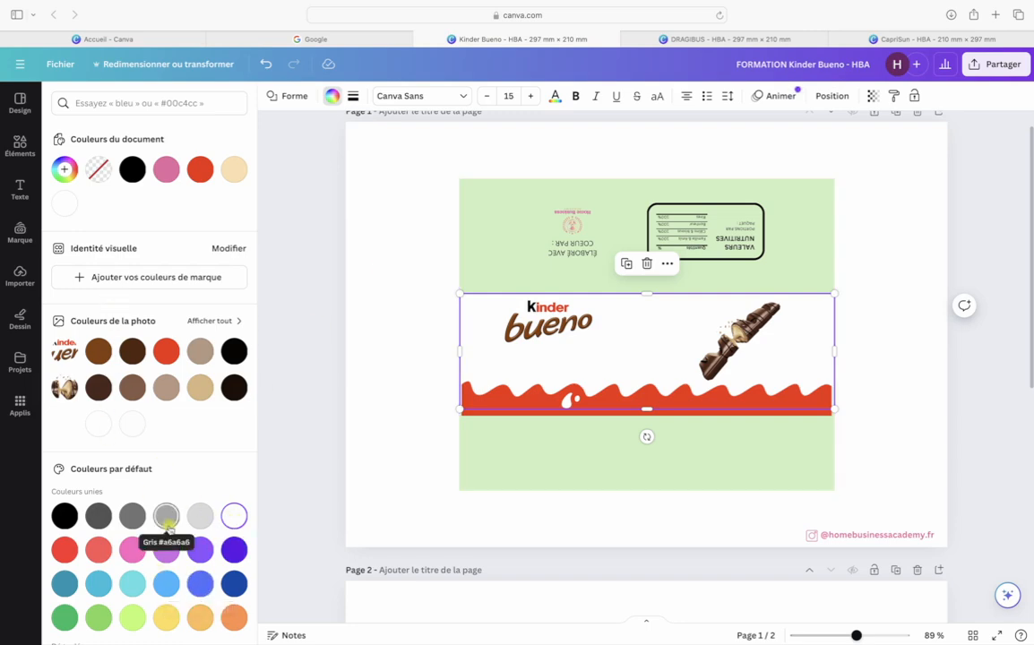
scroll(165, 538, "down", 2)
scroll(166, 451, "down", 1)
scroll(166, 452, "up", 3)
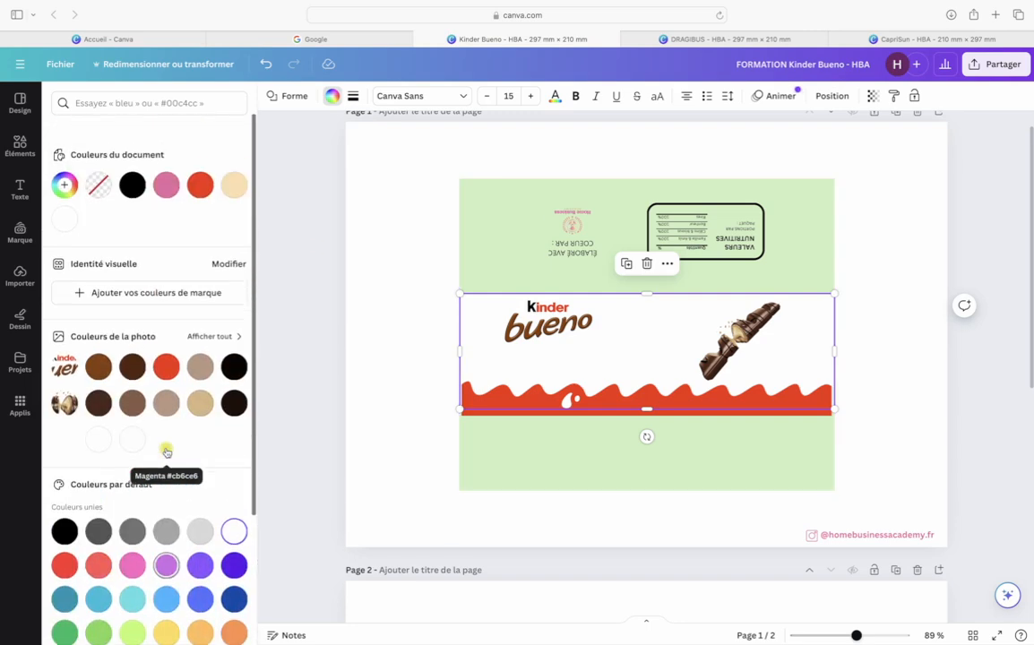
left_click(135, 614)
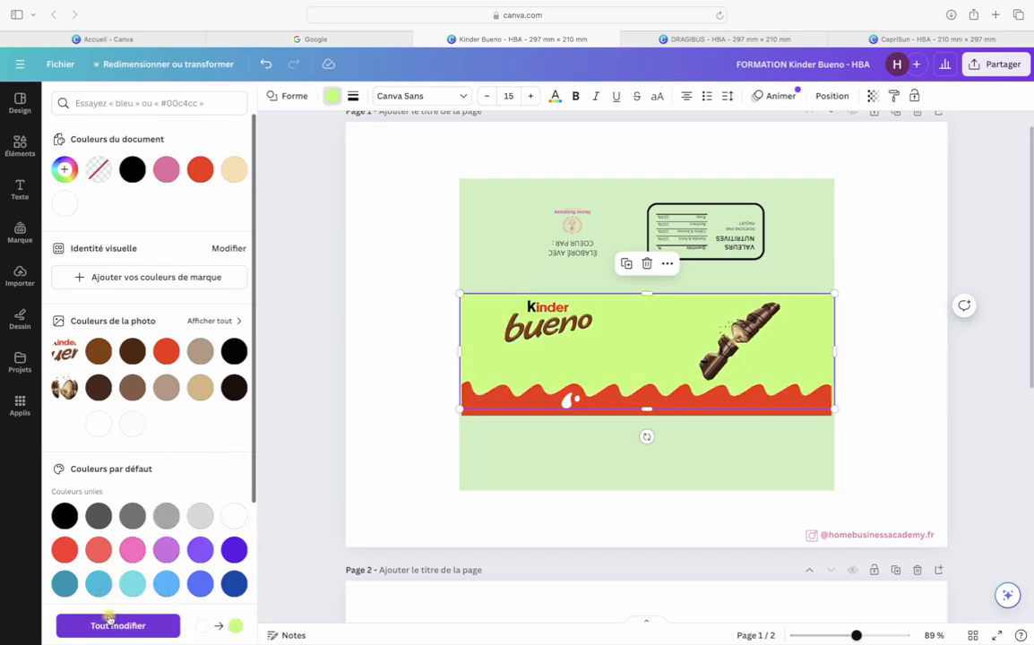
scroll(246, 408, "down", 1)
scroll(247, 408, "down", 2)
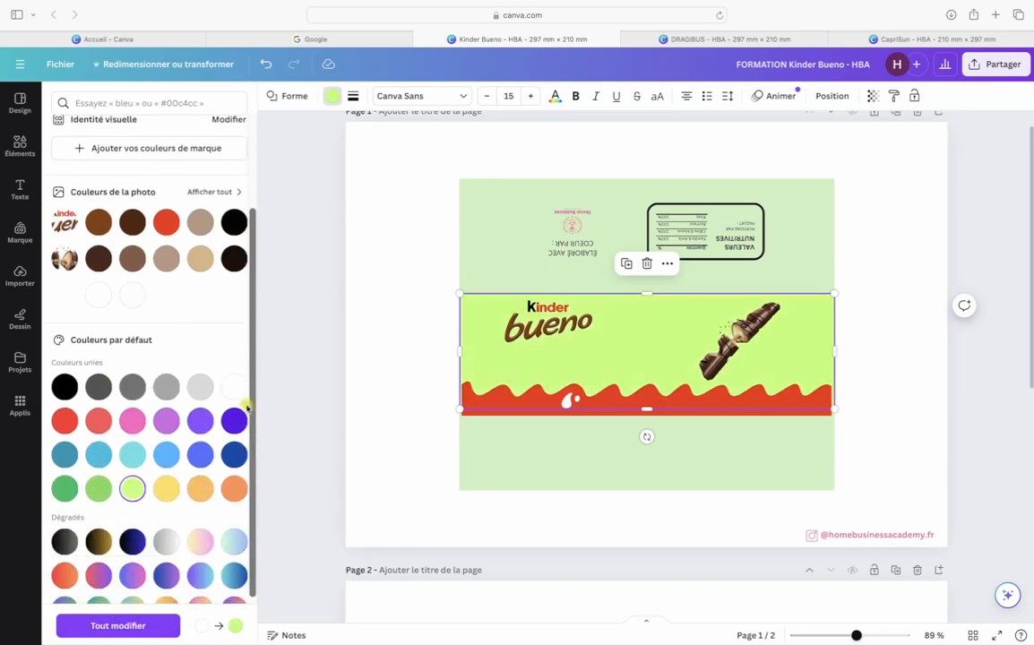
left_click(99, 489)
left_click(132, 489)
scroll(308, 381, "up", 1)
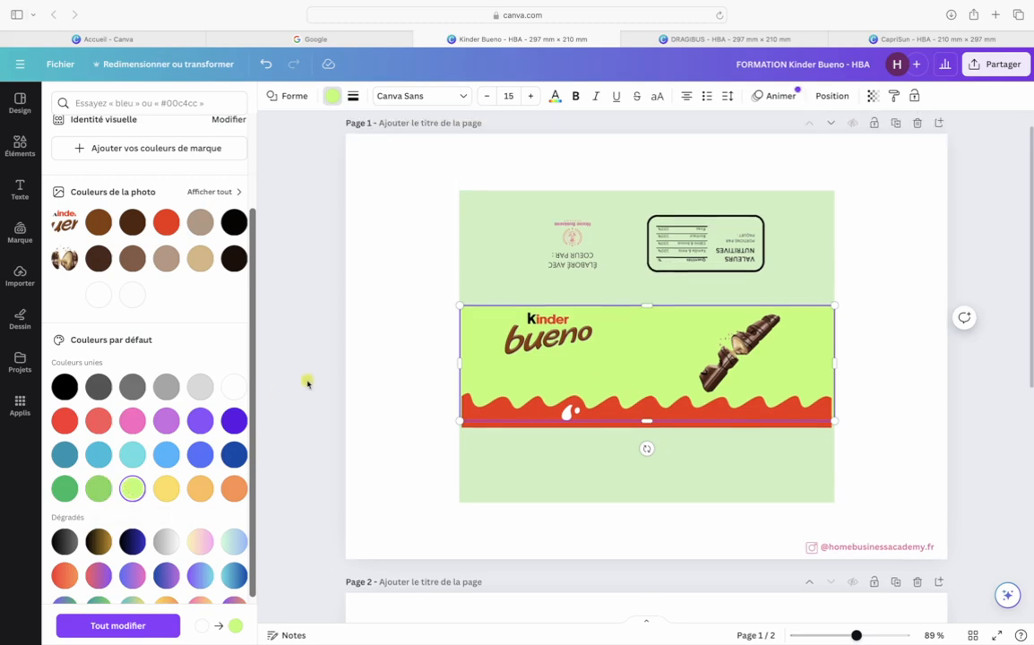
Match the front panel rectangle to the wrapper background's base colour by filling it with grass green #7ed957
left_click(576, 465)
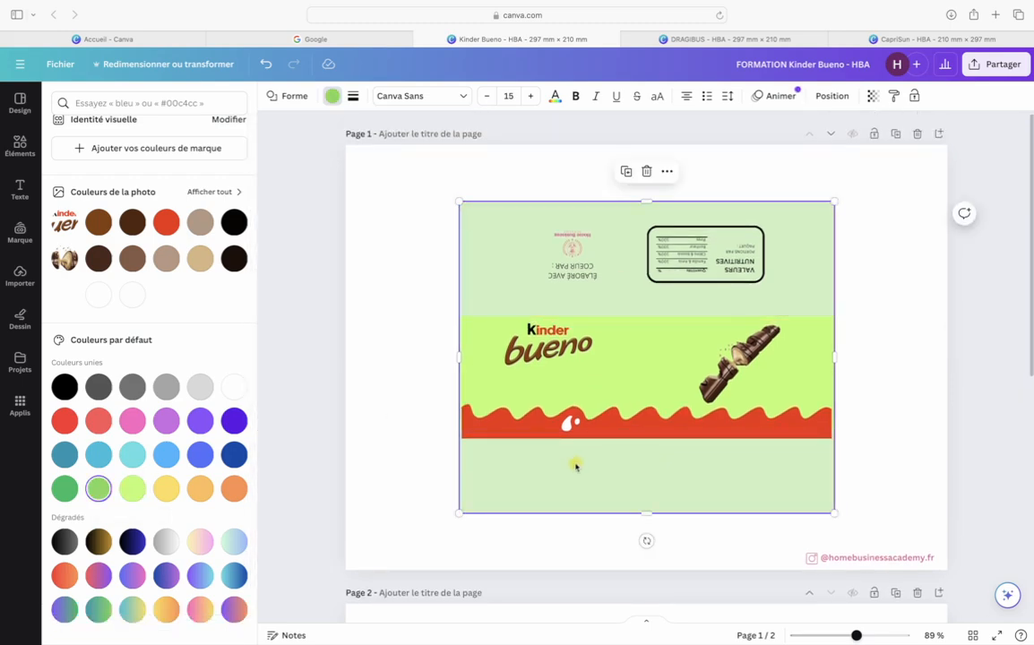
left_click(605, 372)
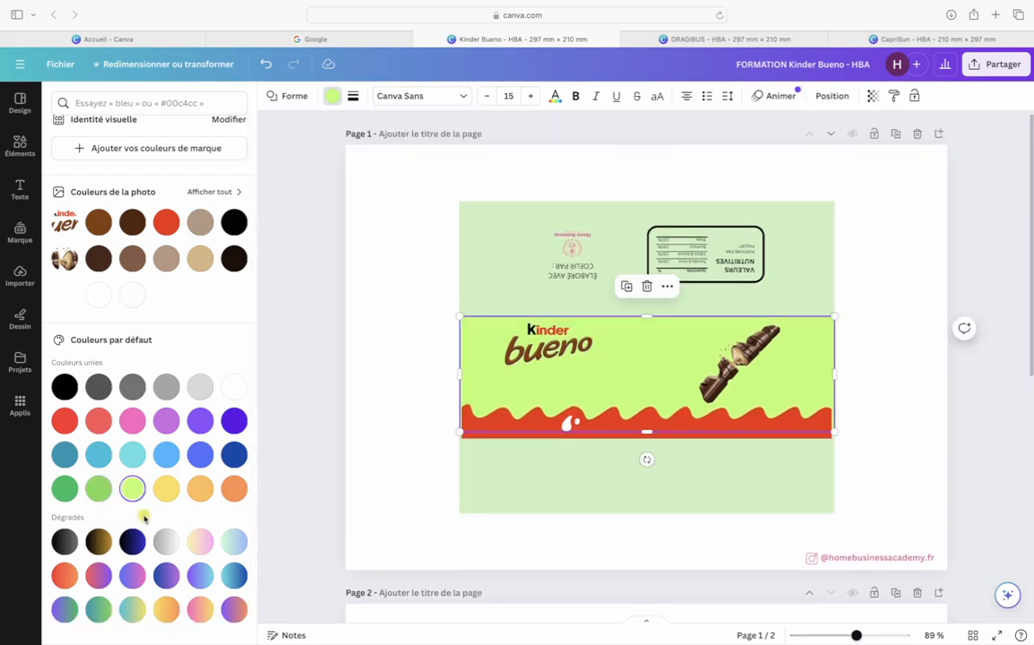
left_click(98, 489)
Set the transparency of the large grass green wrapper background to 44
left_click(590, 503)
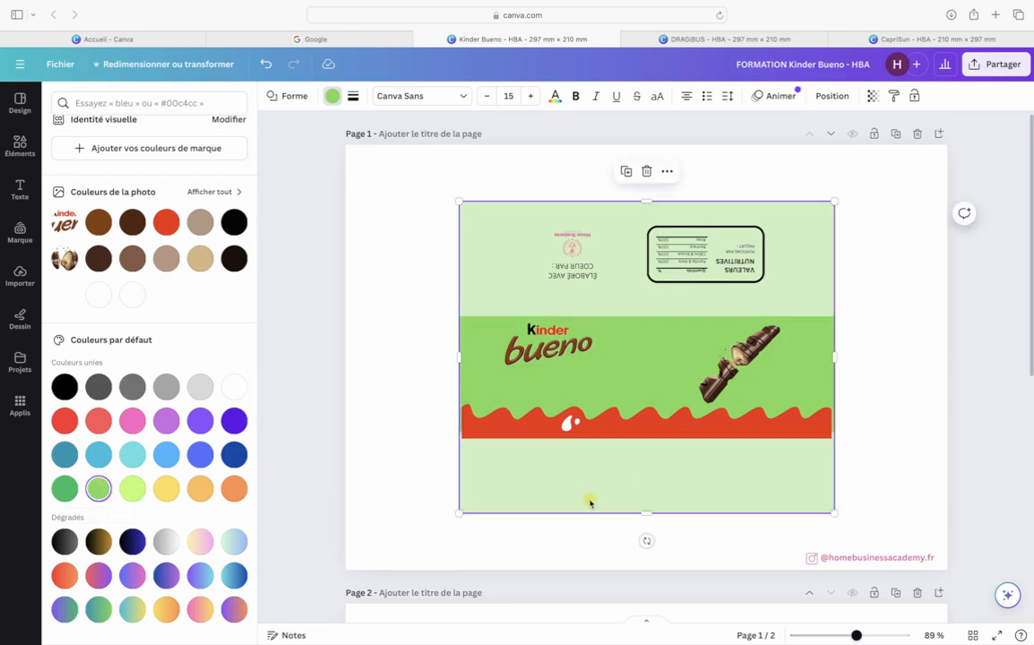
left_click(873, 96)
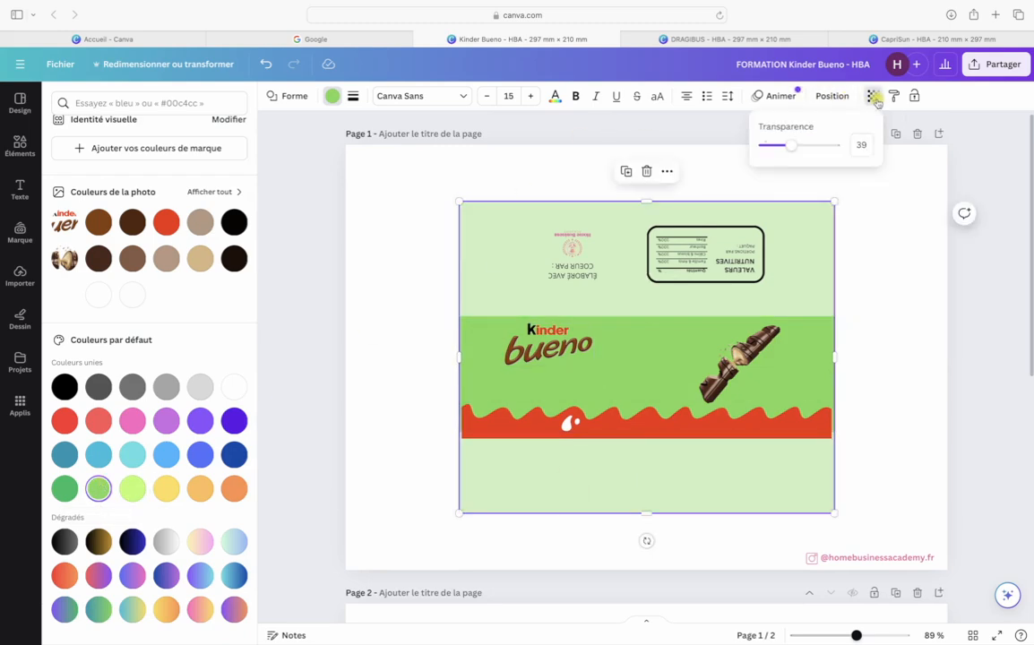
left_click_drag(838, 145, 796, 155)
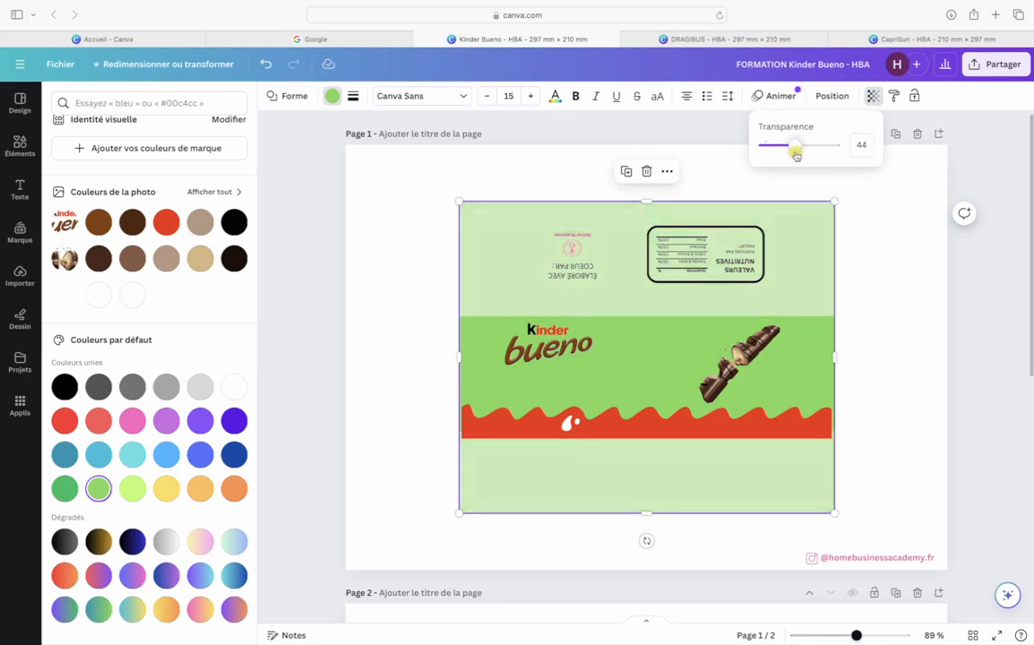
Try deleting the darker green front panel rectangle, and undo the deletion
left_click(646, 386)
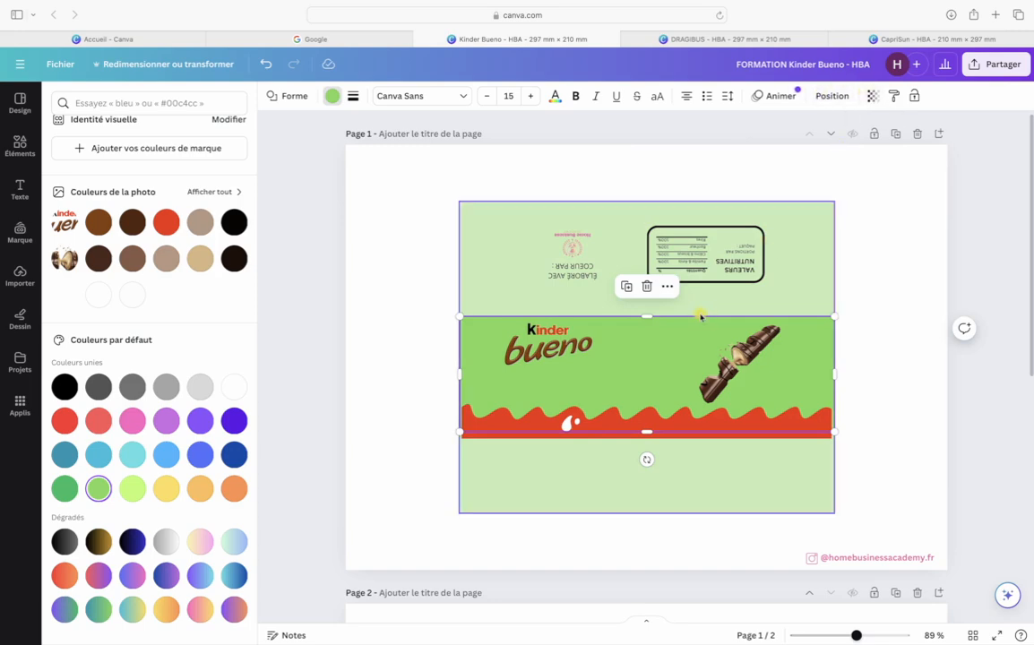
left_click(664, 351)
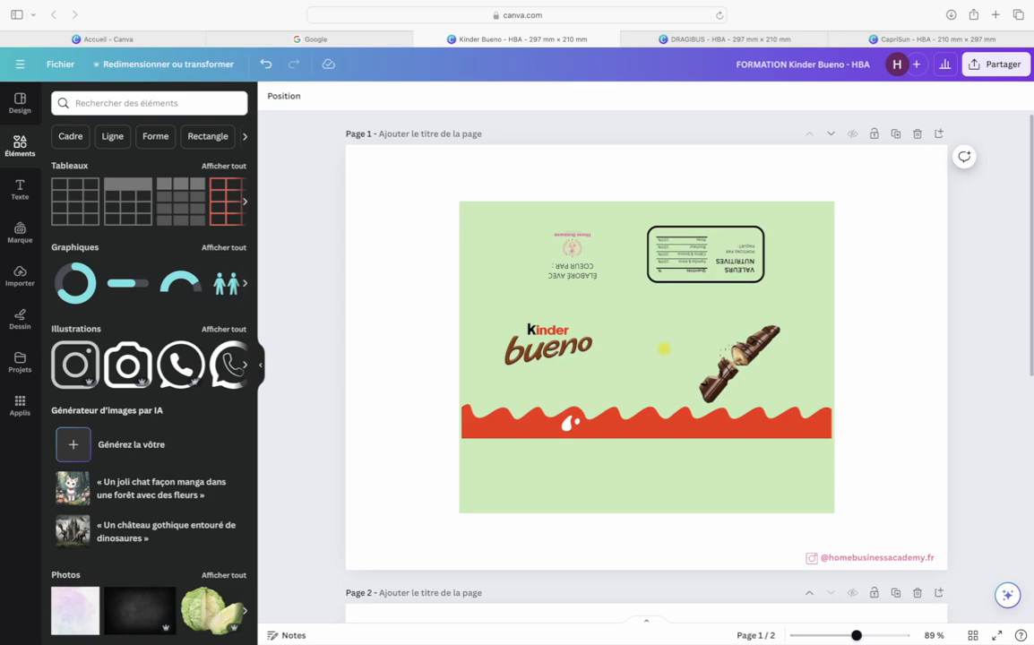
key("ctrl+z")
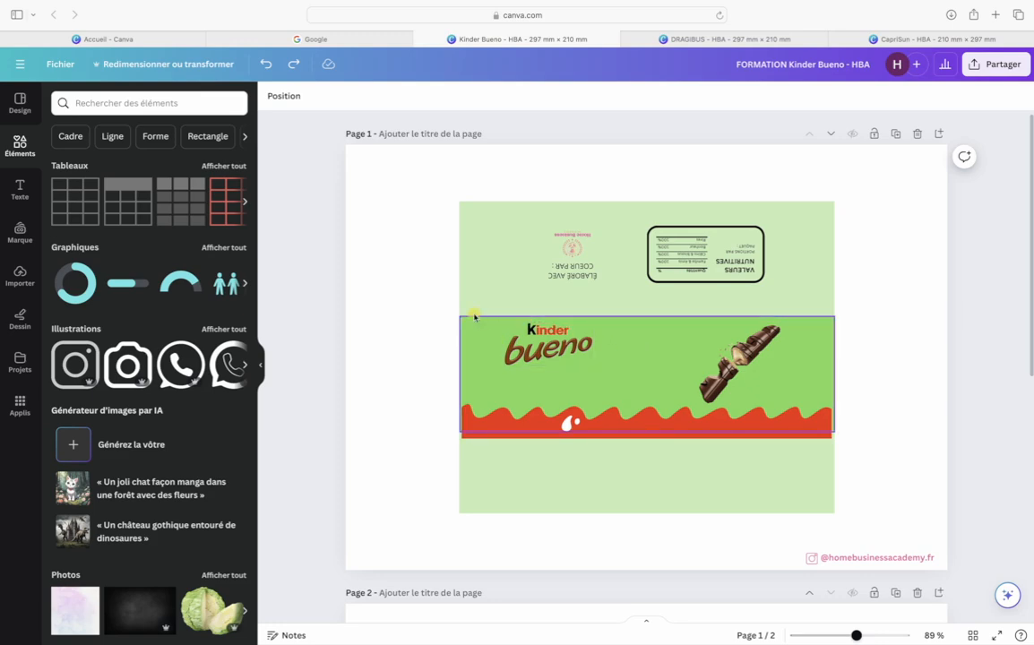
left_click(854, 321)
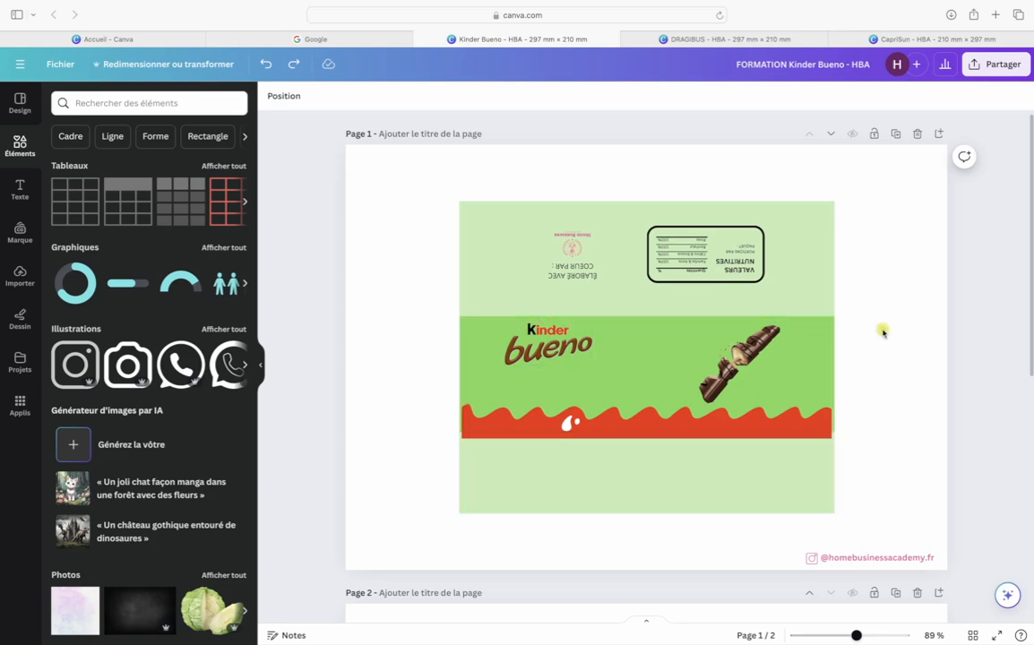
left_click(789, 285)
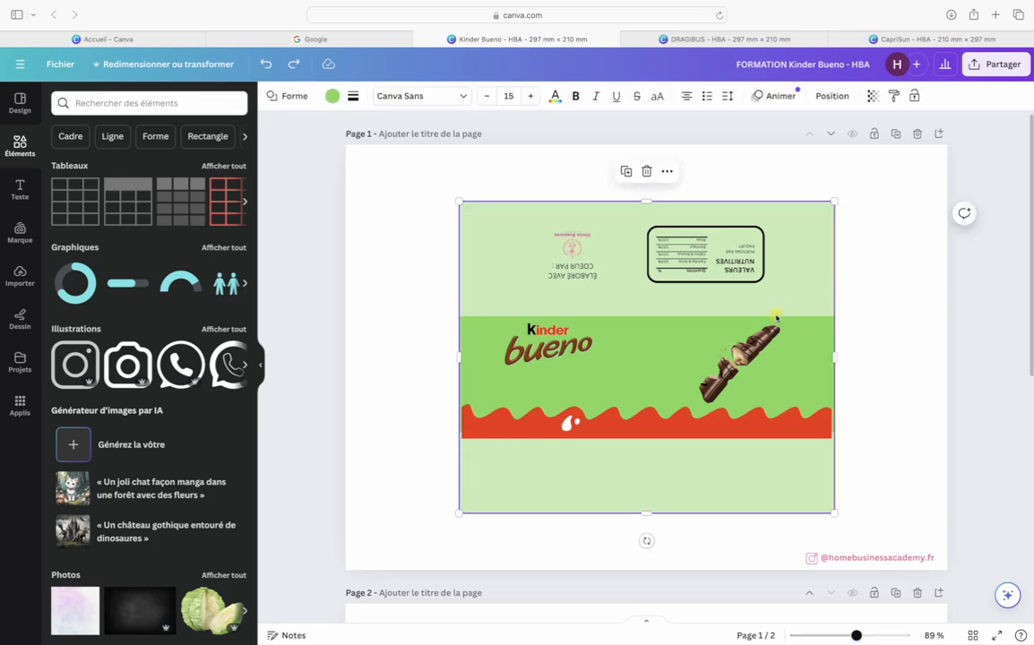
Recolour the red wave strip along the front panel's lower edge to white
left_click(634, 424)
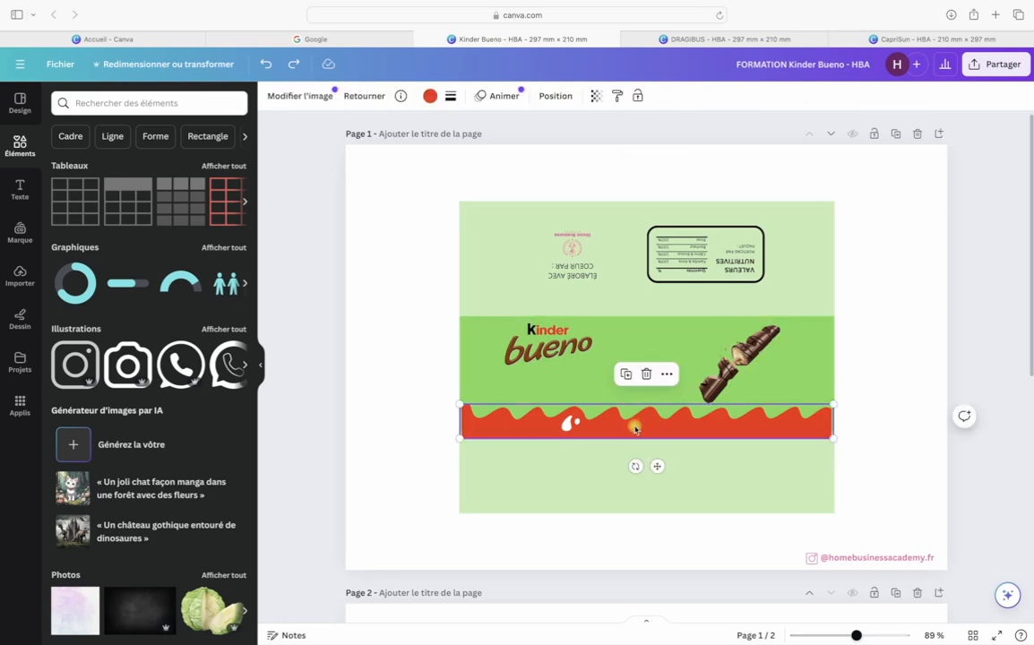
left_click(427, 98)
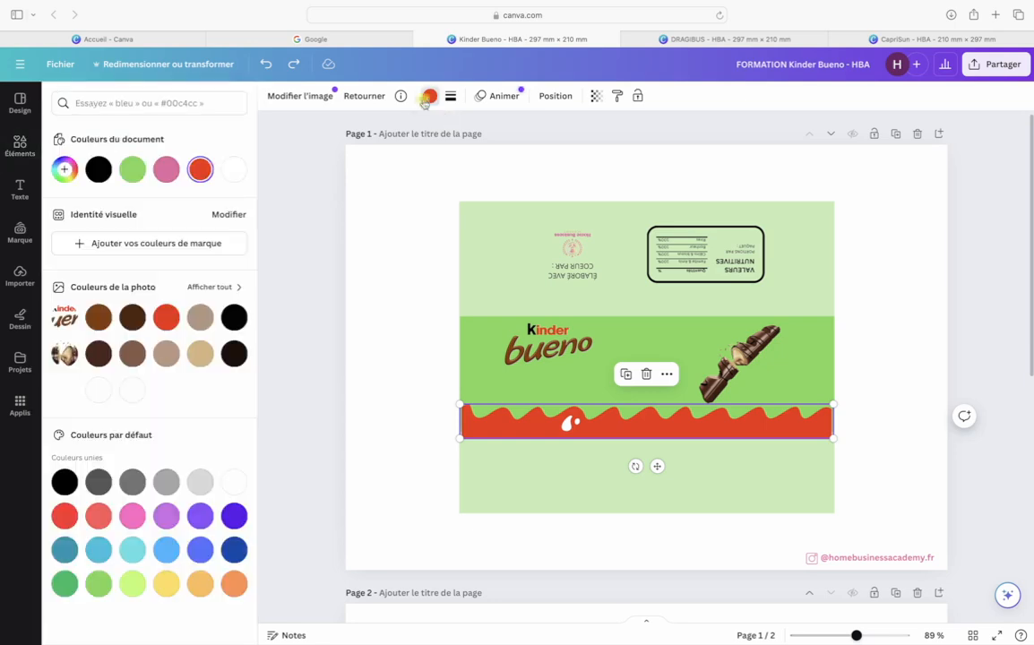
left_click(133, 390)
left_click(329, 257)
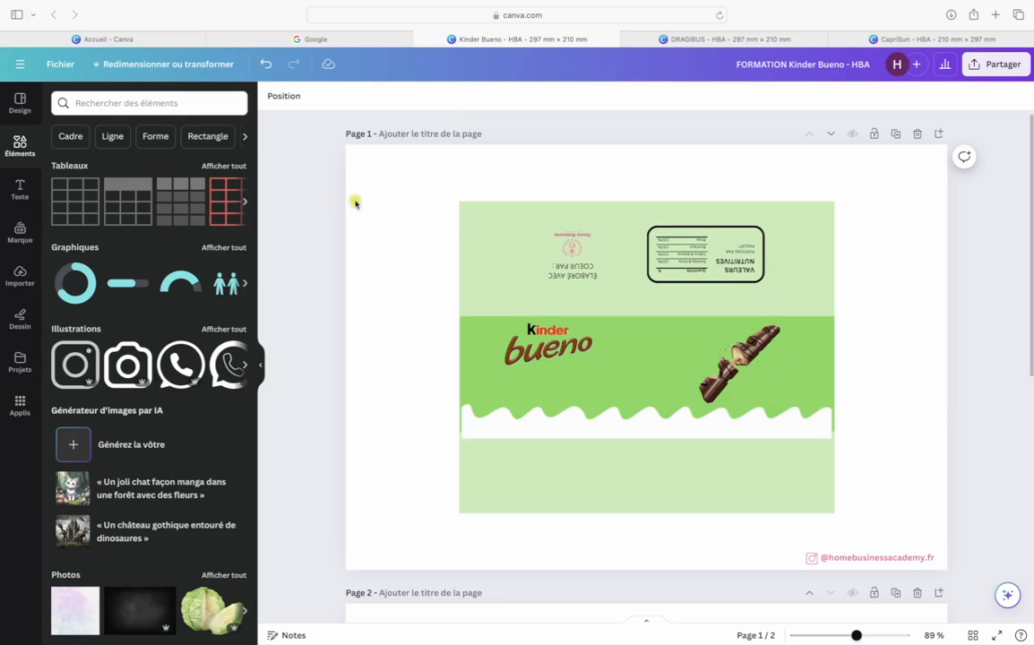
left_click(18, 141)
left_click(21, 189)
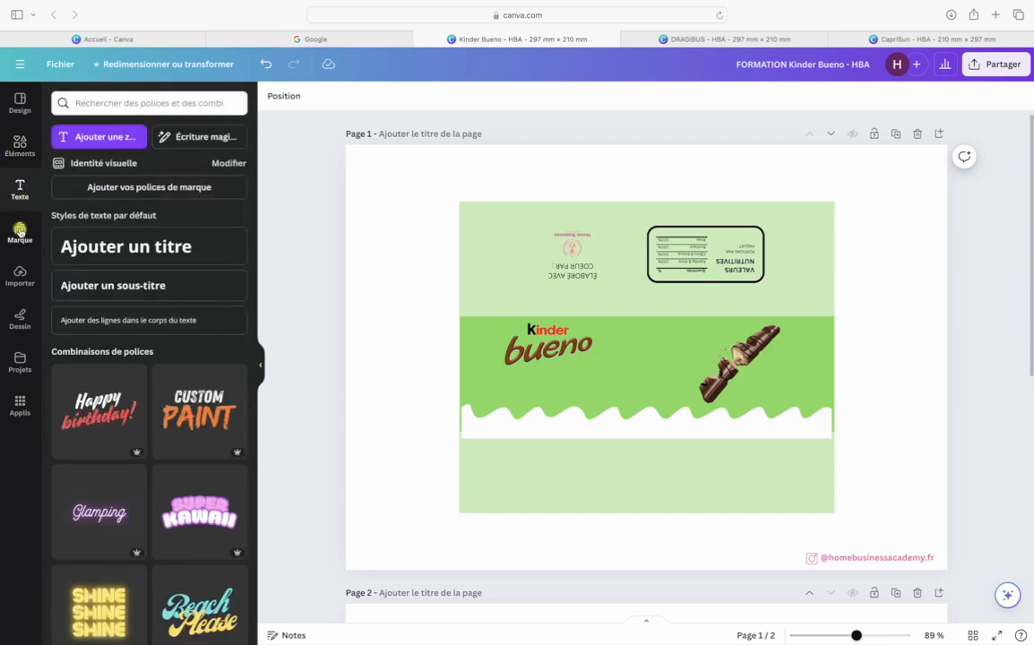
left_click(17, 285)
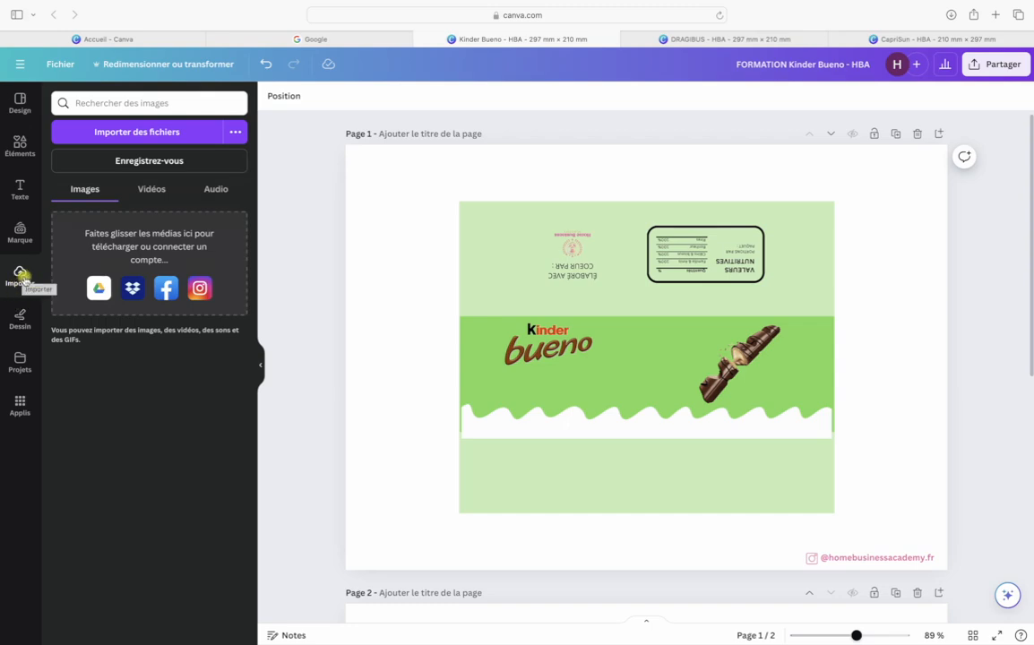
left_click(16, 188)
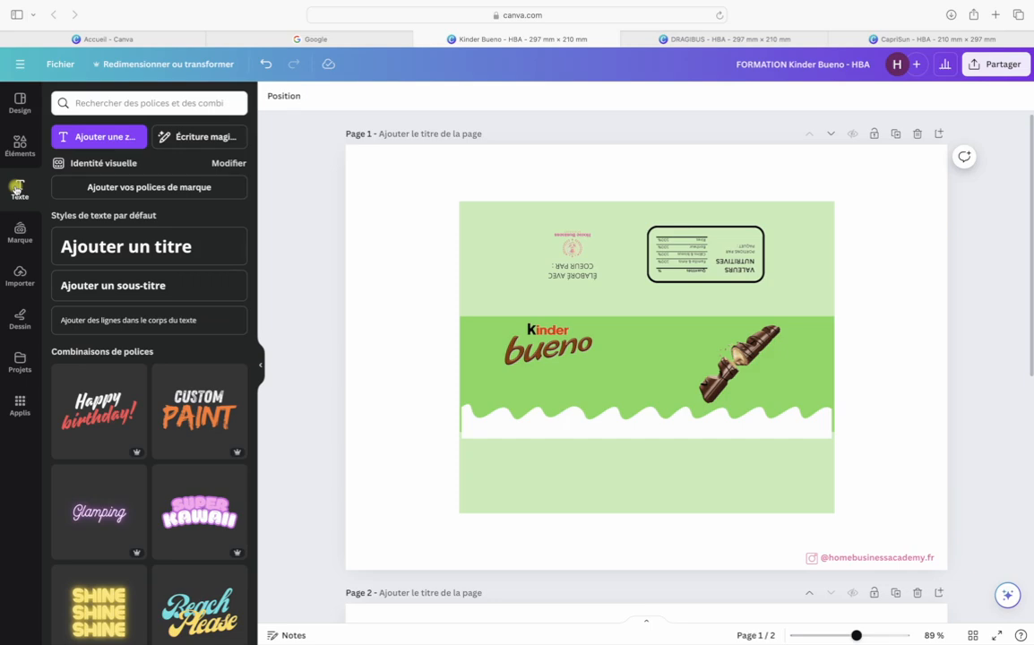
Search the element library for "jungle", dropping the first search term "fond"
left_click(19, 141)
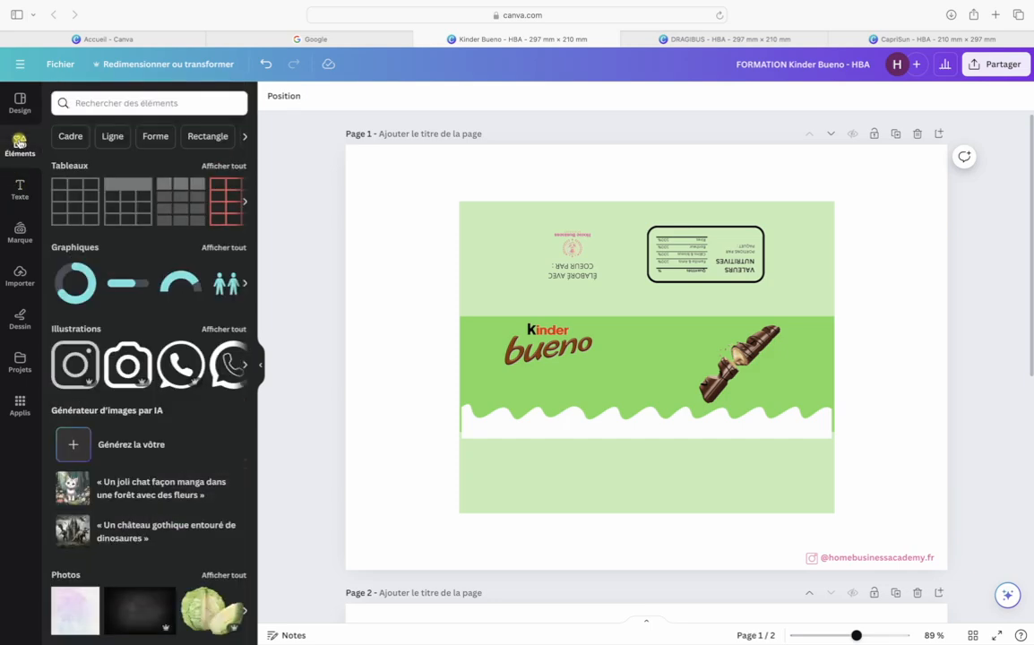
scroll(189, 179, "down", 5)
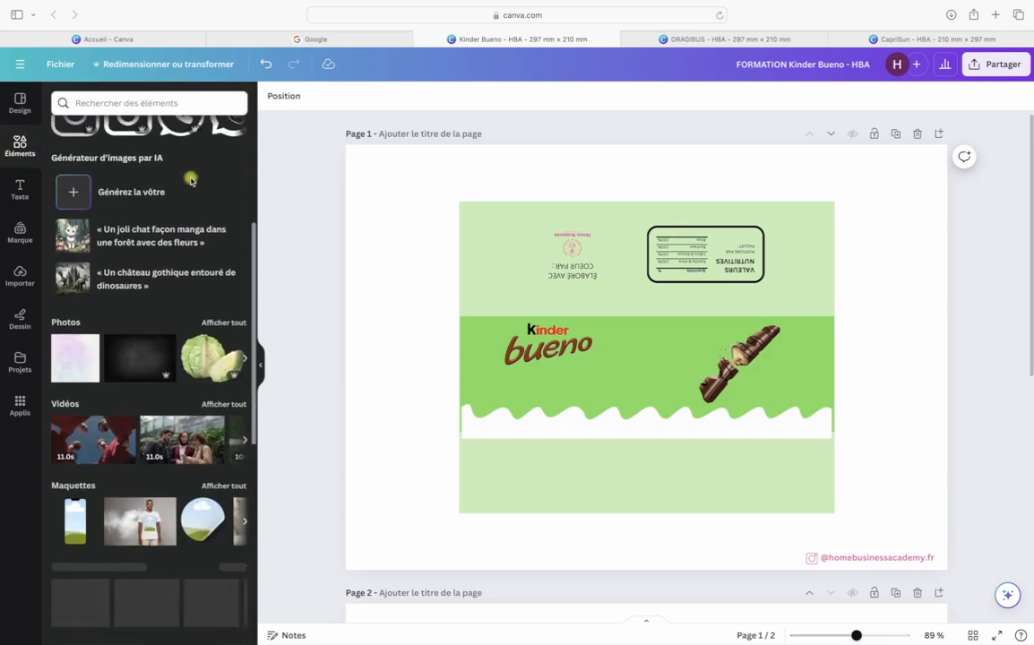
scroll(191, 182, "up", 5)
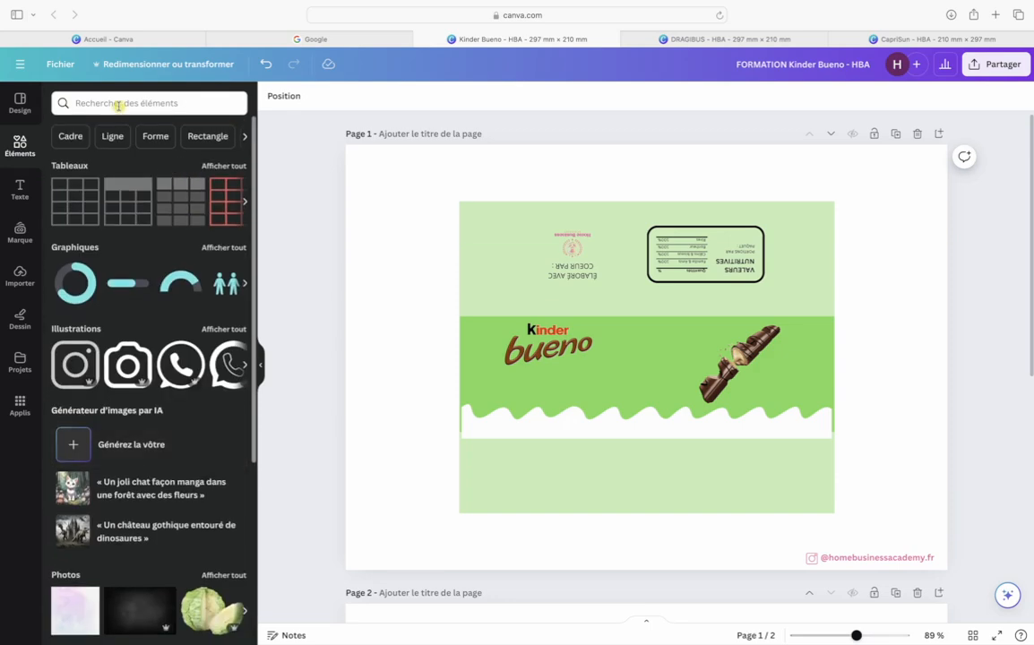
left_click(118, 106)
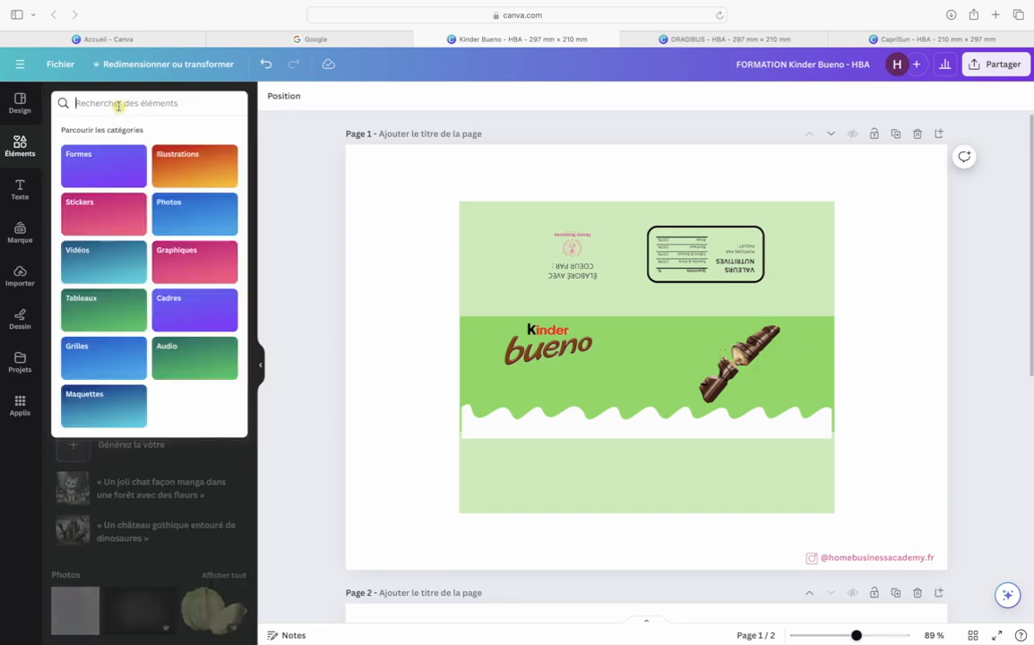
type("fond")
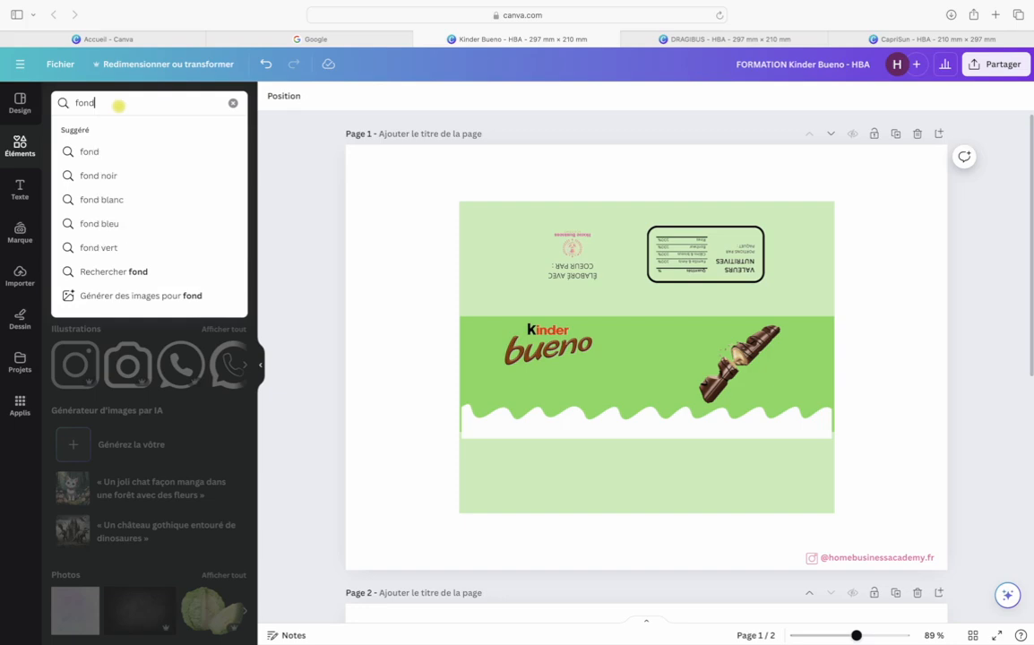
key("BackSpace")
key("BackSpace")
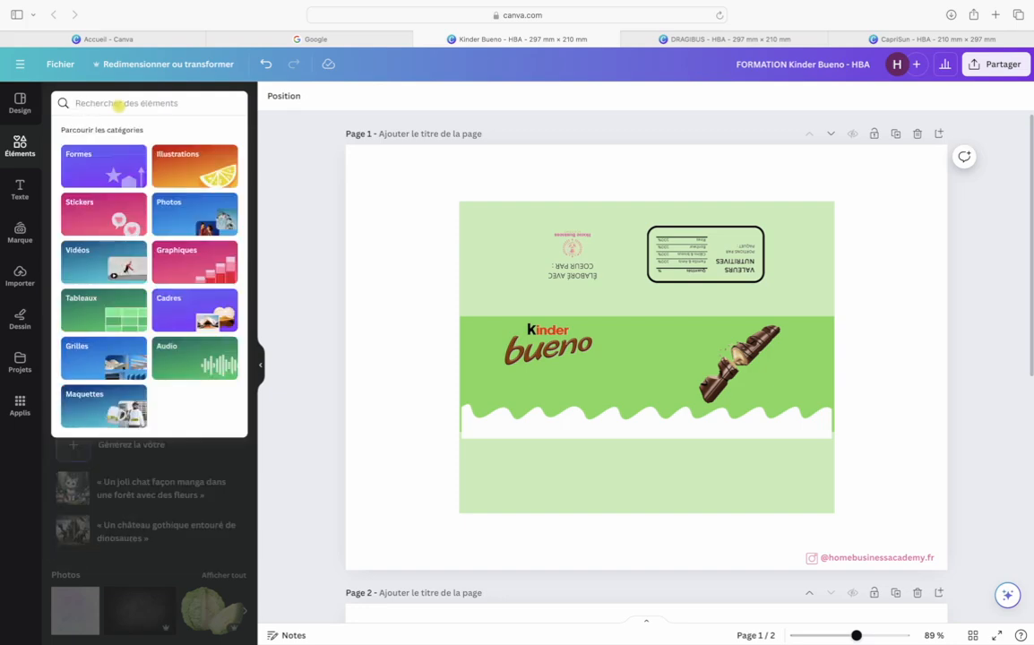
type("jungle")
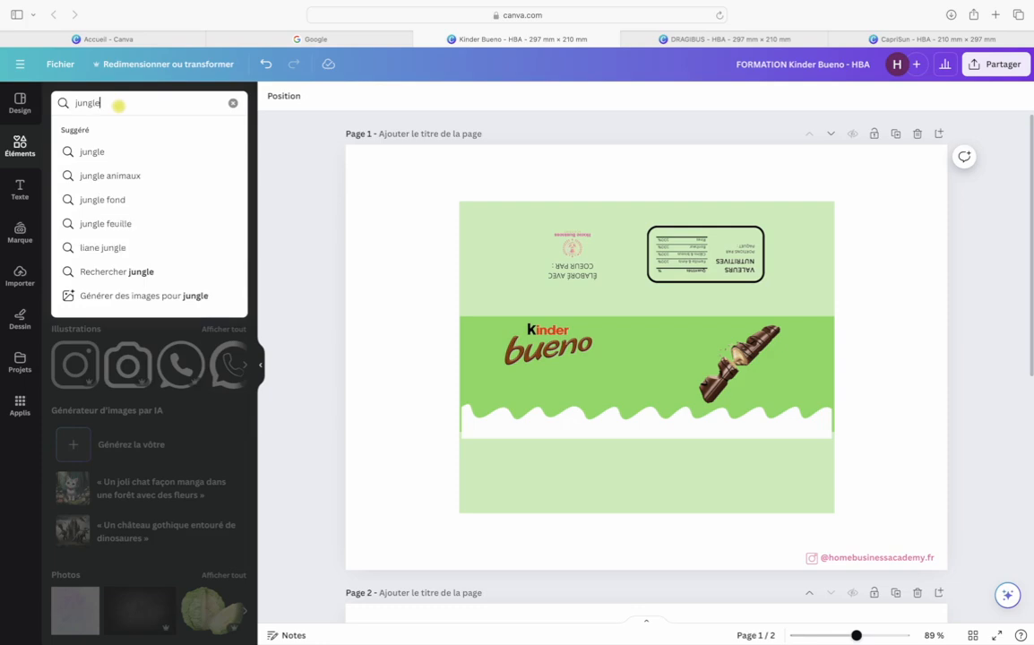
key("Return")
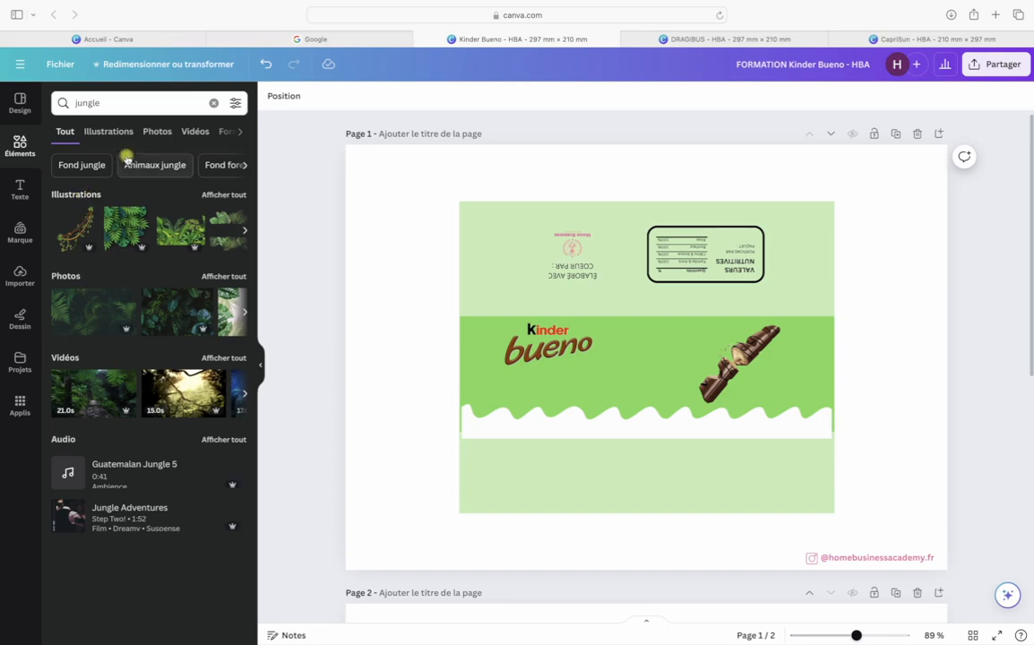
Check the jungle results by category, including illustrations and shapes, and display the photos
left_click(109, 132)
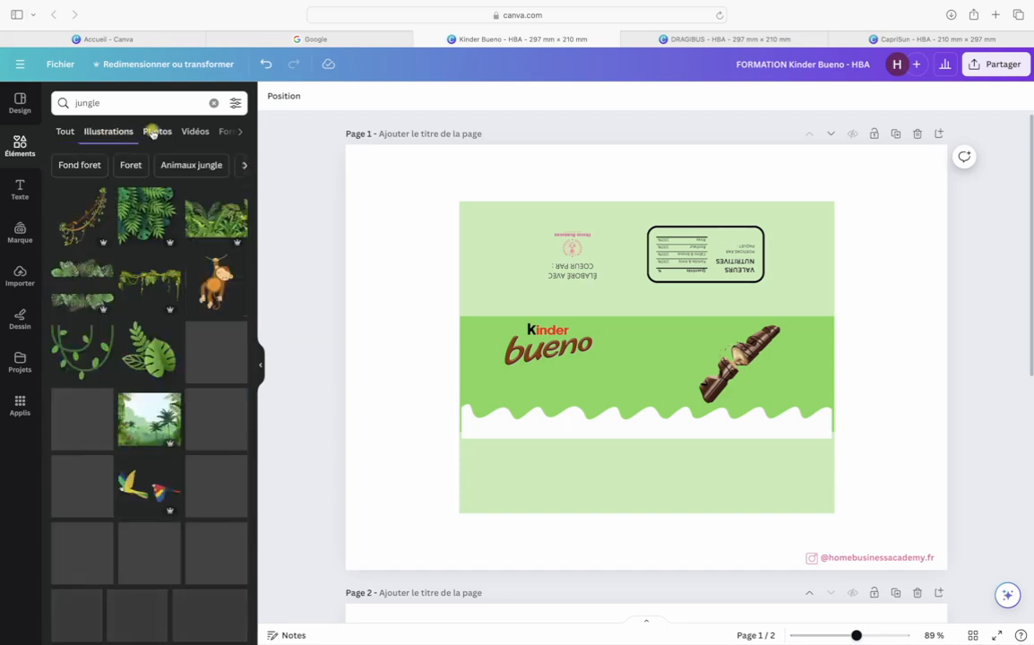
left_click(156, 131)
left_click(220, 133)
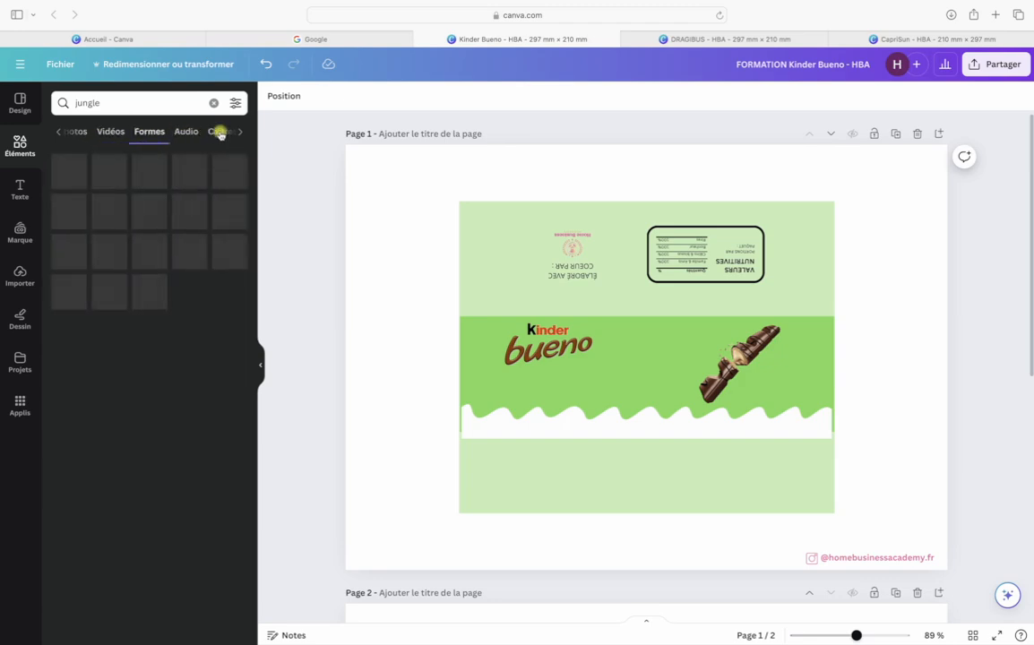
left_click(81, 133)
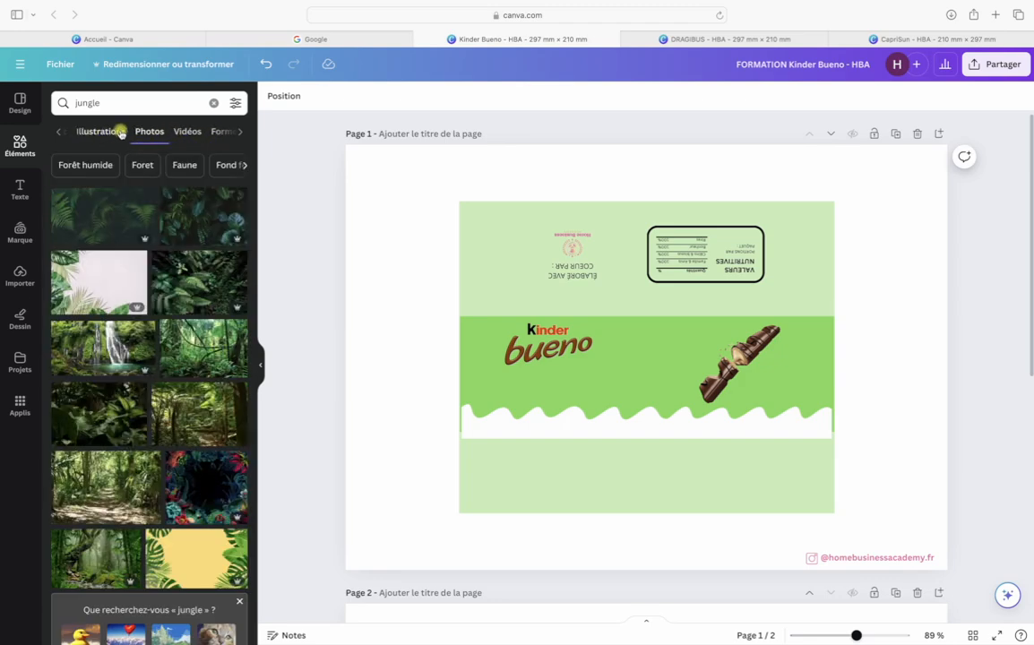
Try placing the bright green jungle forest photo on page 1, and delete it
left_click_drag(204, 345, 453, 247)
key("Delete")
scroll(446, 444, "down", 1)
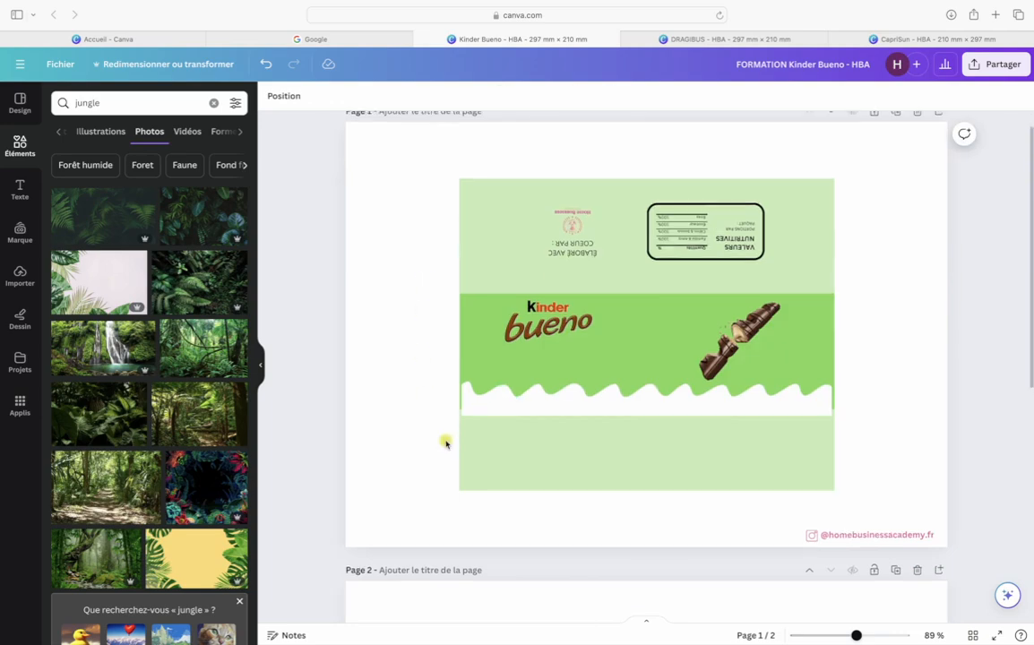
scroll(447, 443, "down", 5)
scroll(446, 443, "up", 5)
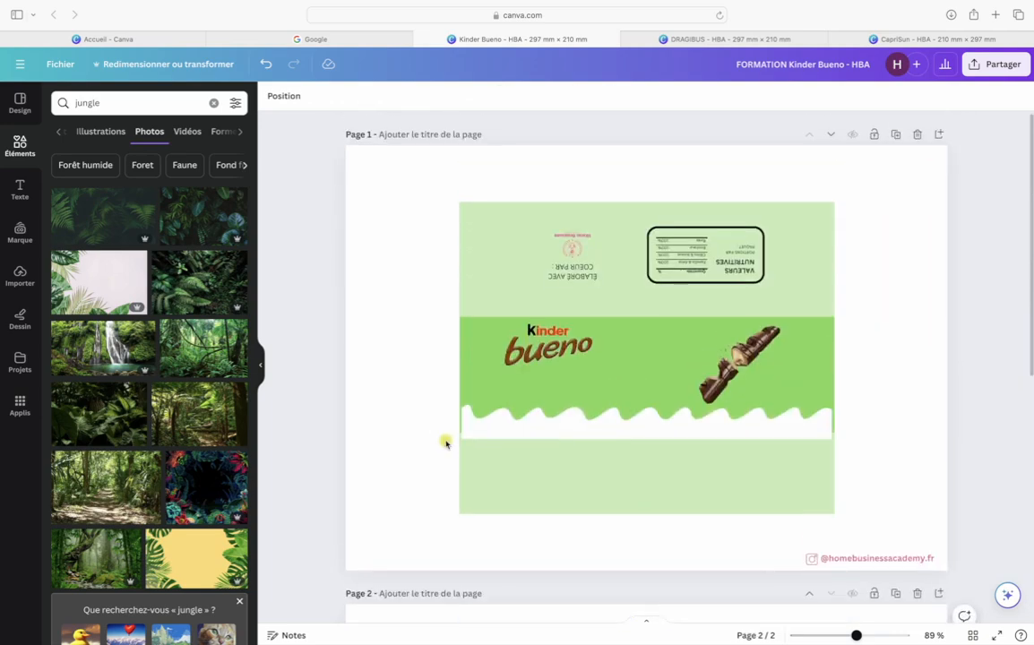
left_click(469, 285)
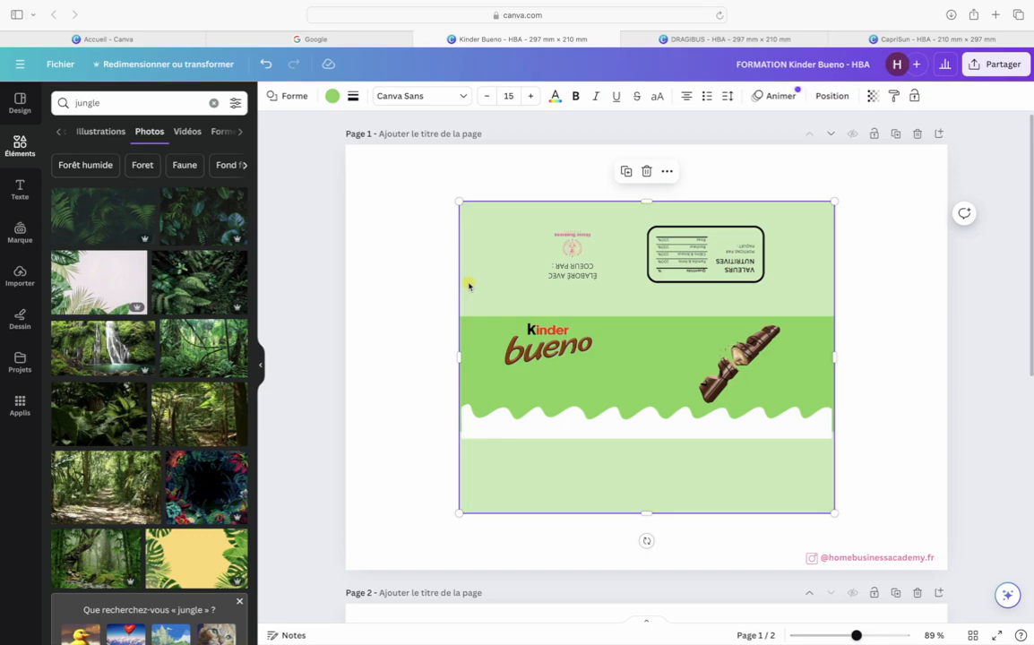
left_click(427, 376)
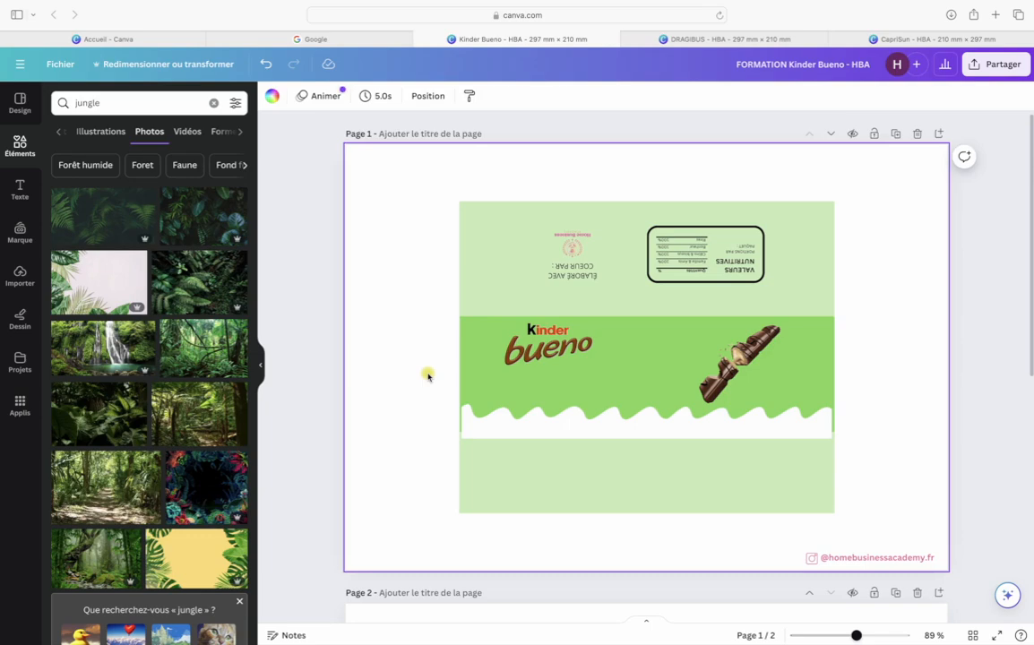
Browse the jungle photos and the jungle illustrations for a decorative element suited to the wrapper
scroll(428, 376, "down", 1)
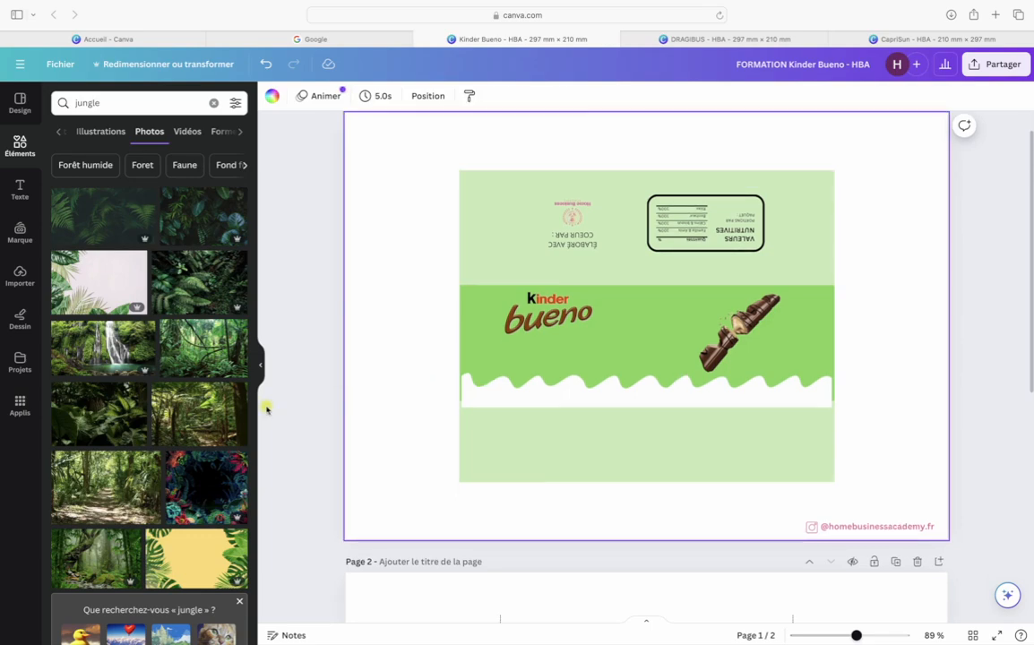
scroll(217, 445, "down", 5)
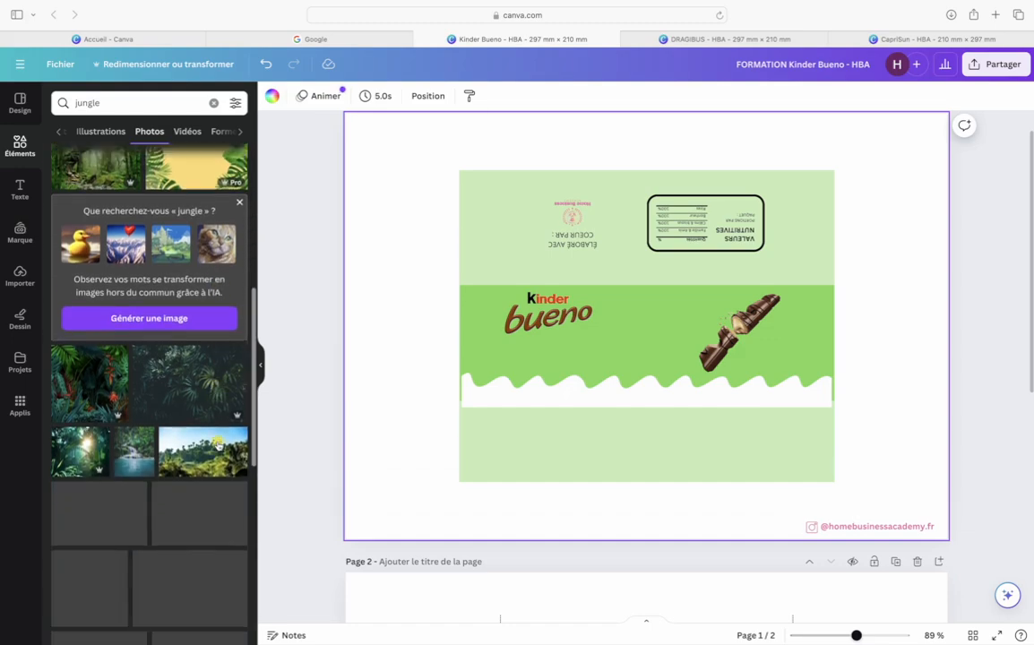
scroll(218, 446, "down", 1)
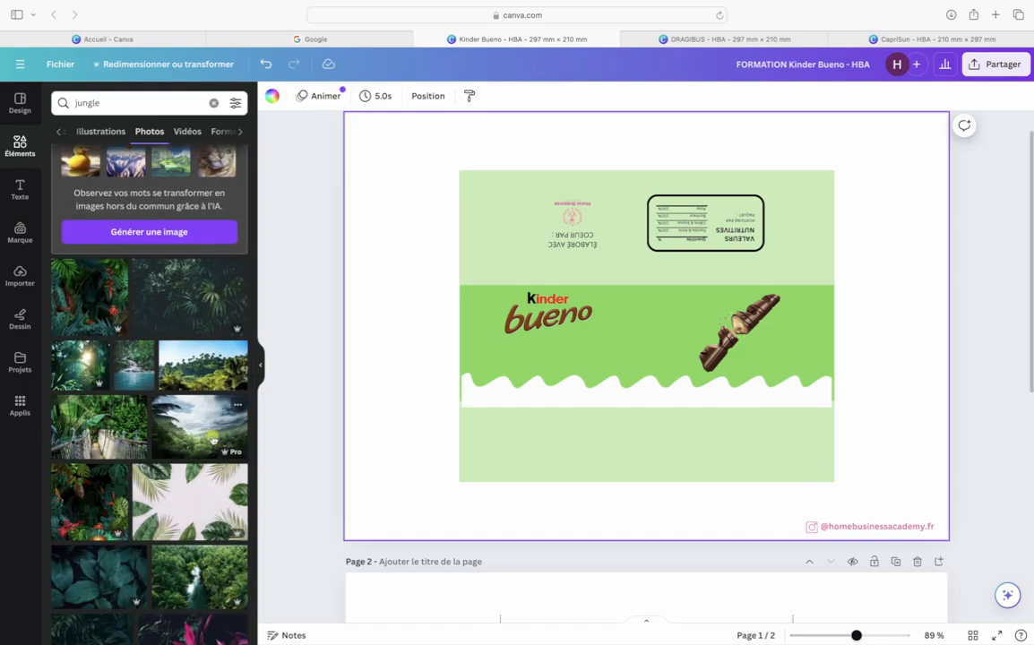
scroll(214, 439, "down", 5)
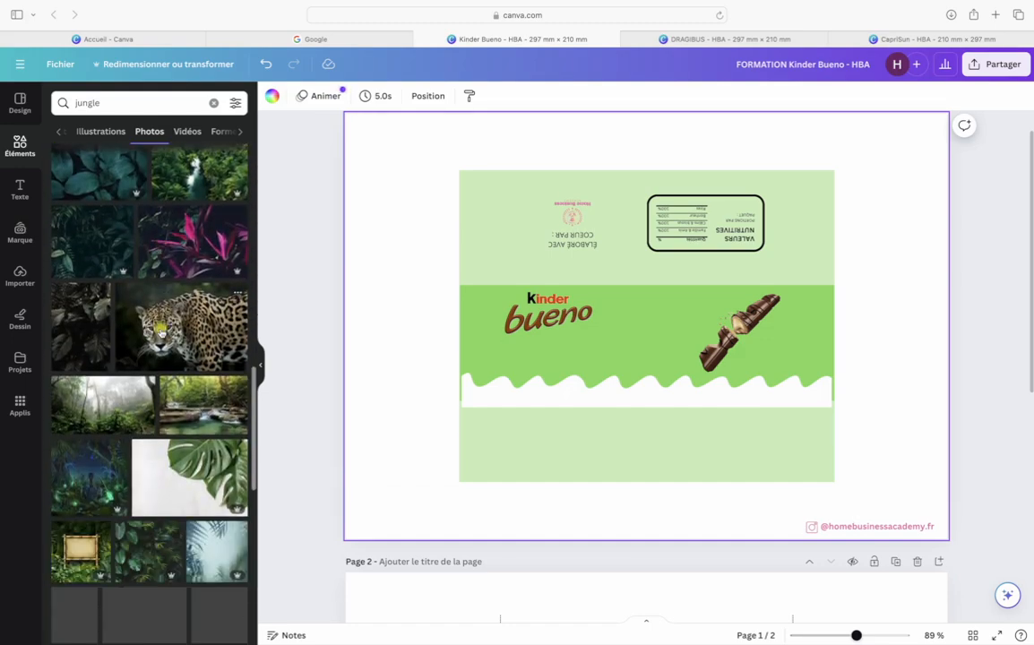
left_click(96, 133)
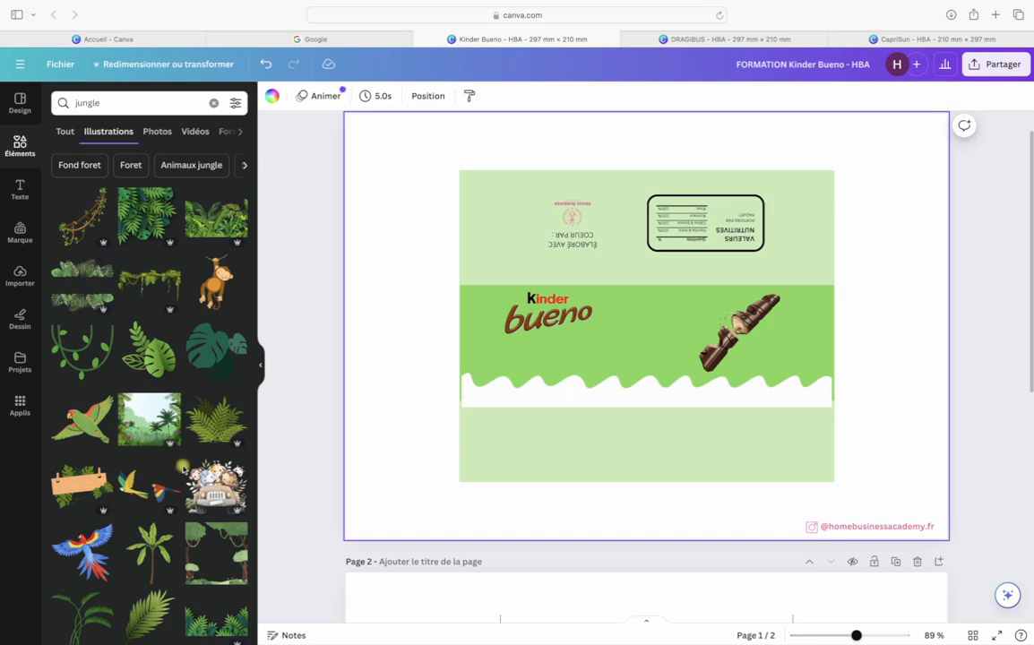
scroll(183, 468, "down", 3)
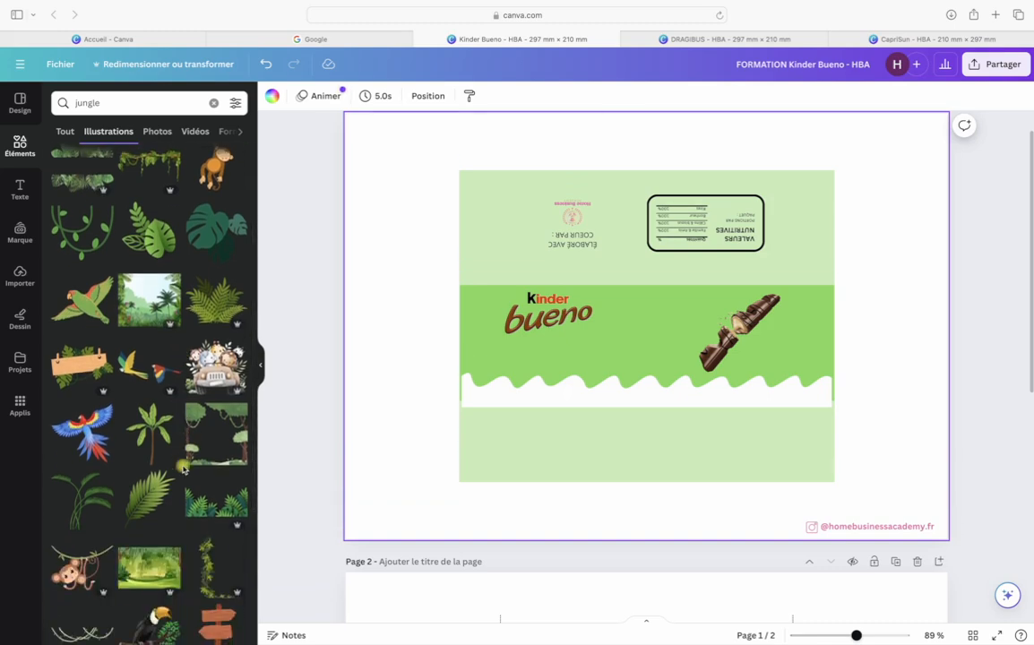
scroll(183, 468, "down", 8)
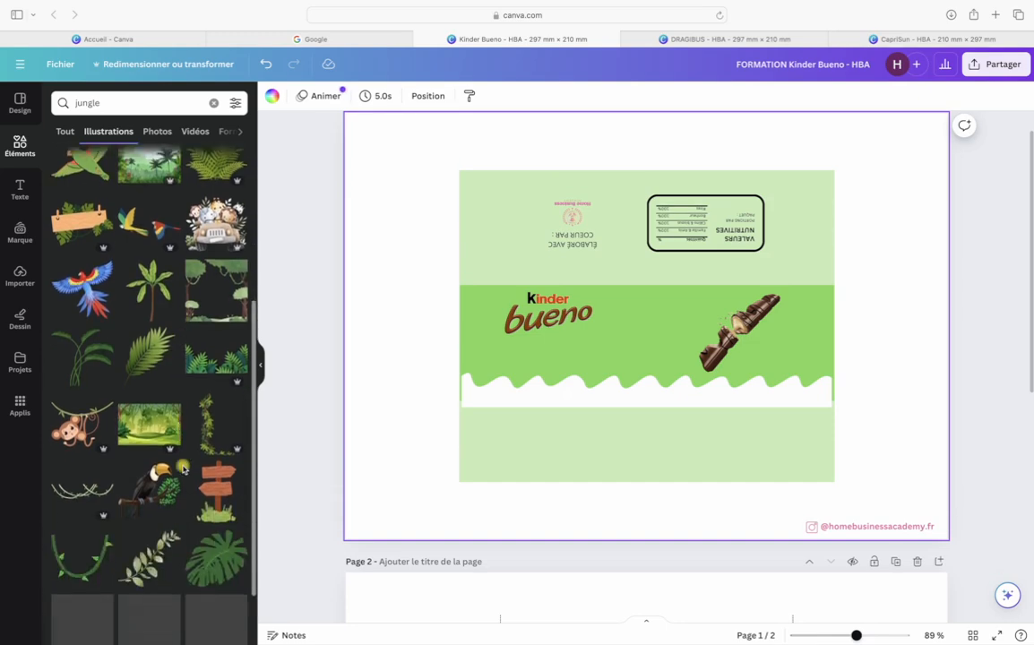
scroll(183, 468, "down", 2)
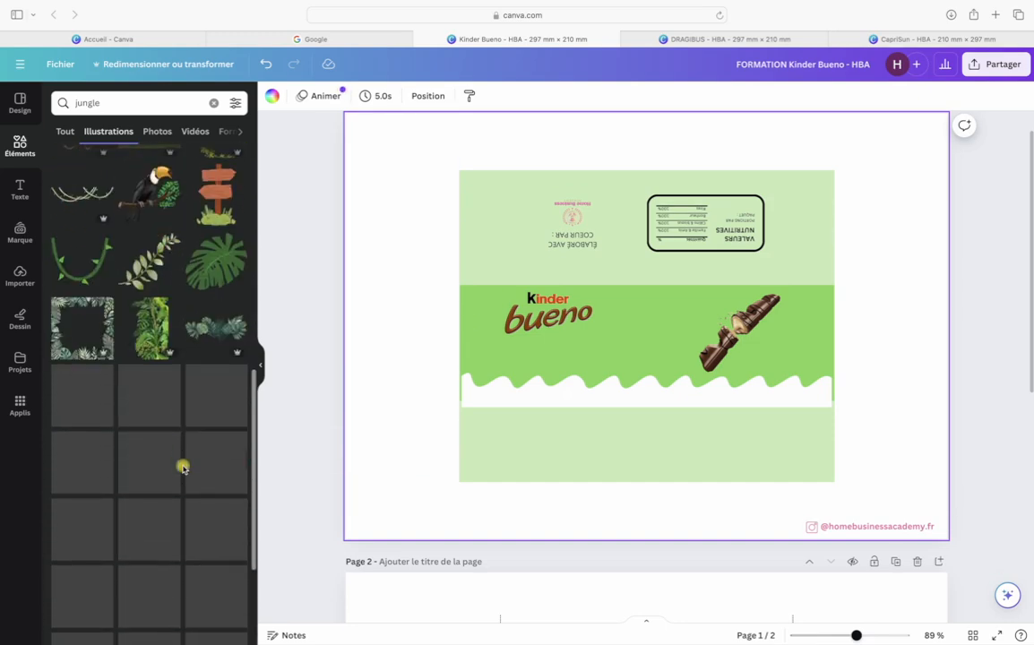
scroll(183, 468, "down", 5)
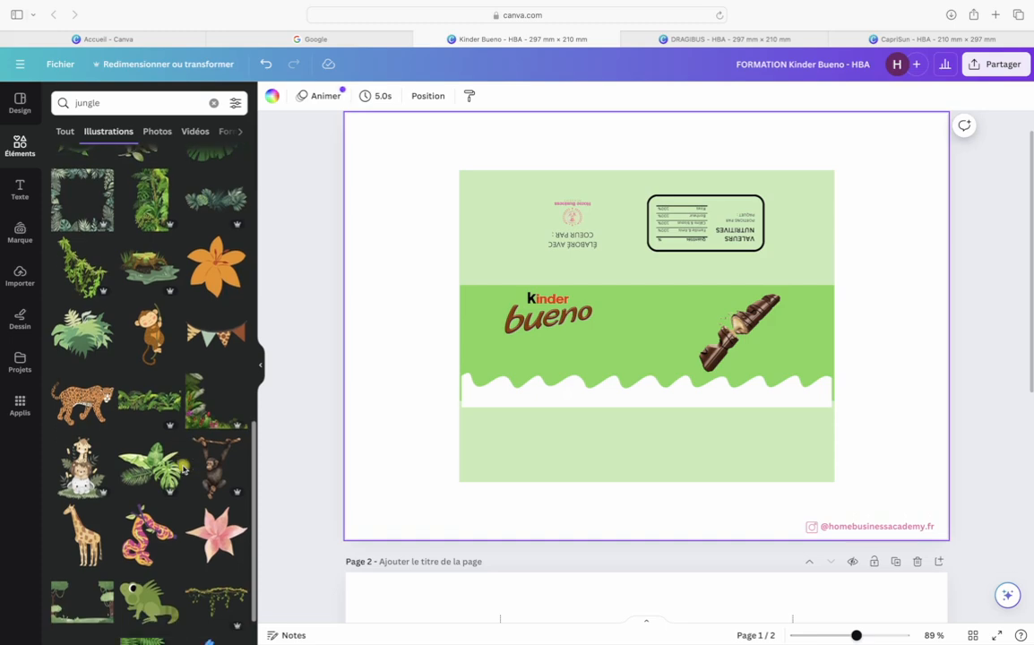
scroll(183, 468, "down", 2)
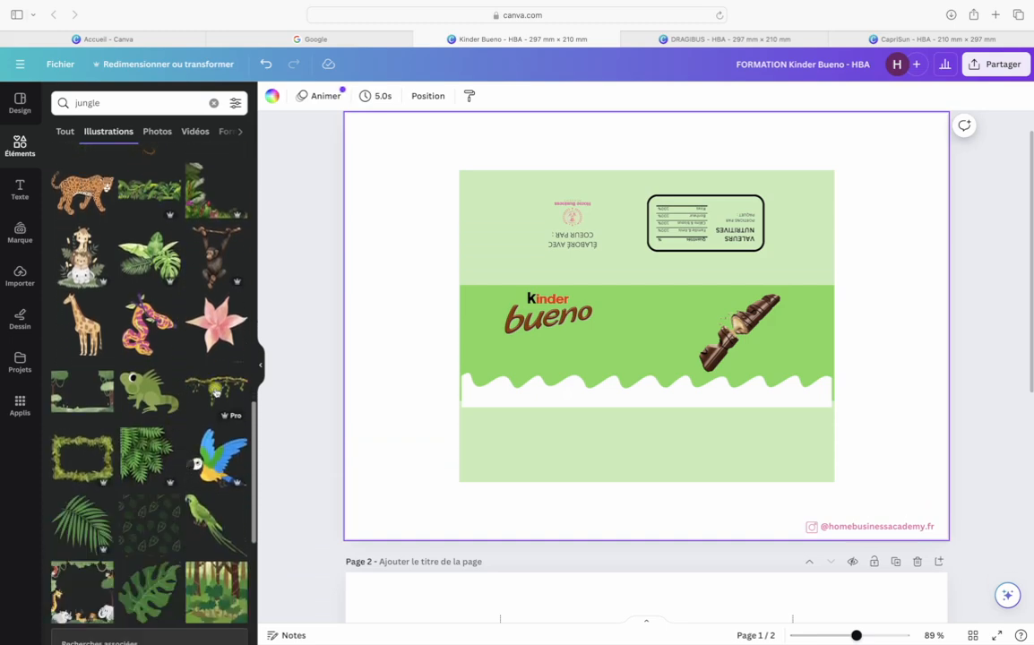
Add the hanging vine illustration, shrink it, and place it at the front panel's upper-left corner above the Kinder Bueno logo
left_click(227, 395)
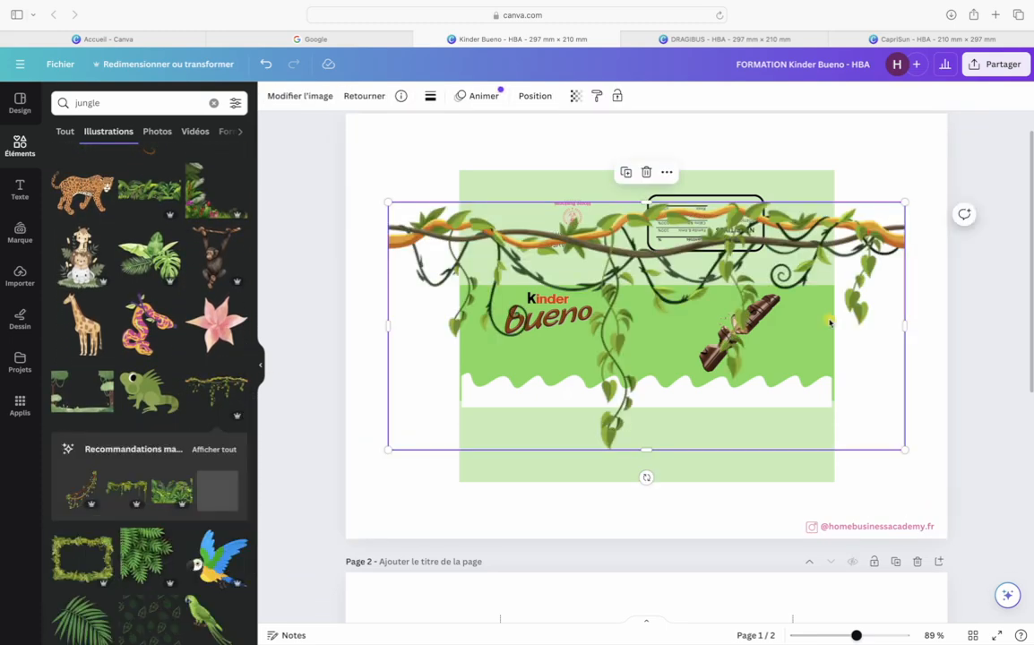
left_click_drag(907, 452, 624, 316)
left_click_drag(444, 237, 496, 303)
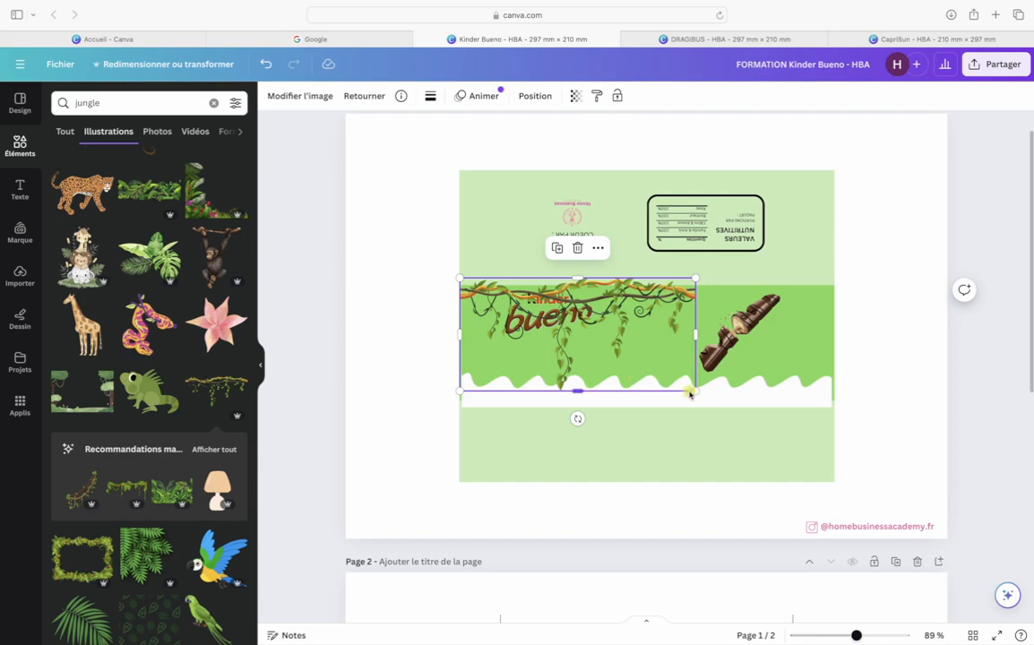
left_click_drag(698, 392, 619, 300)
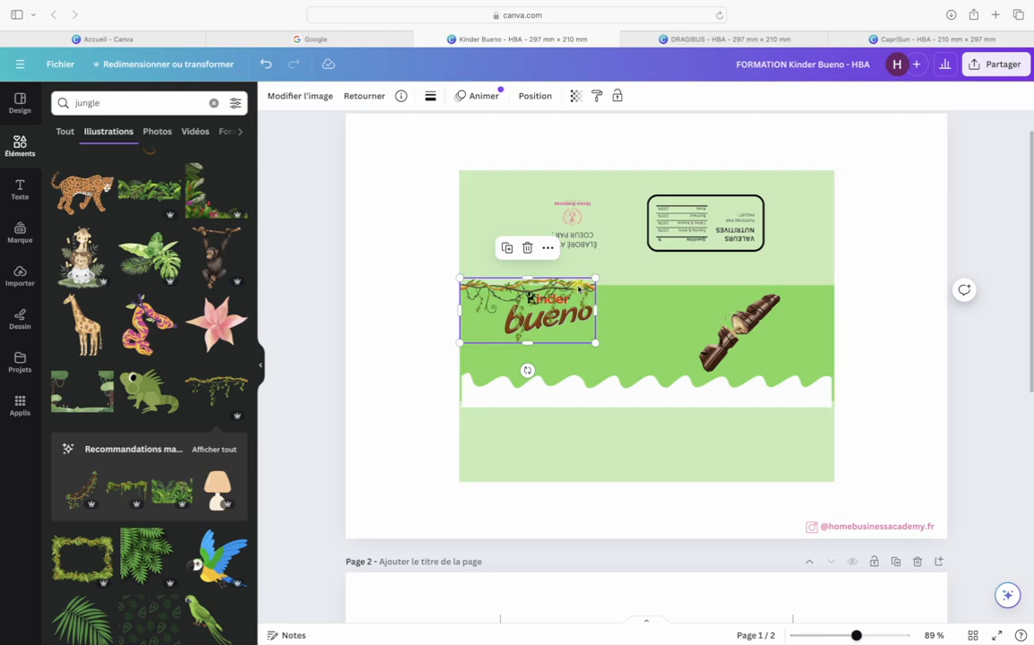
Duplicate the vine and line the copies up end to end across the front panel's upper edge
key("super+d")
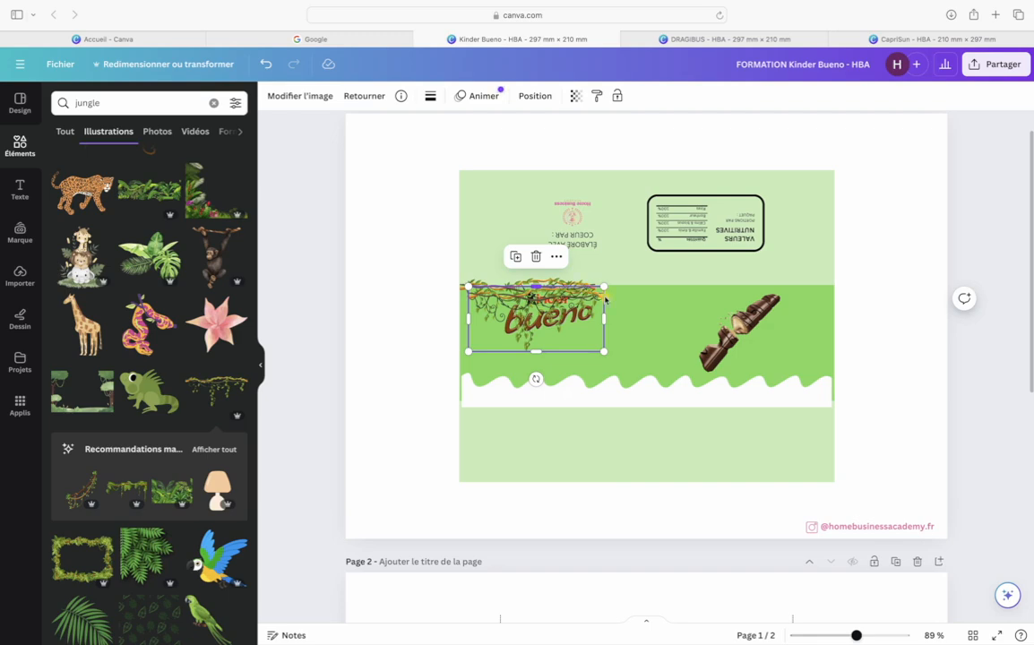
left_click_drag(592, 291, 684, 292)
left_click(512, 301)
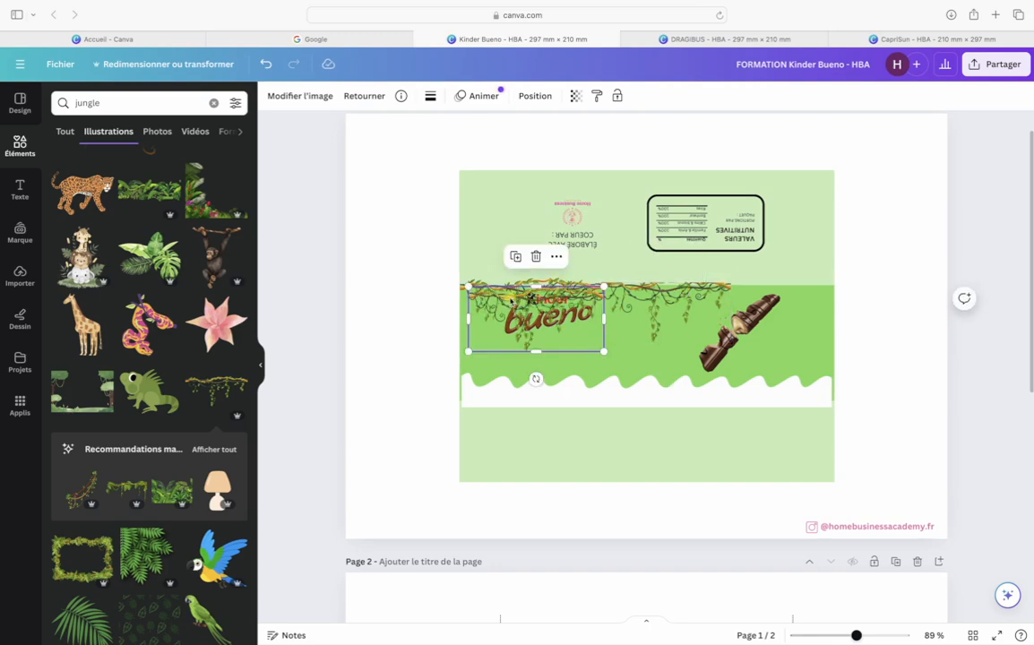
left_click_drag(514, 301, 772, 296)
left_click(869, 268)
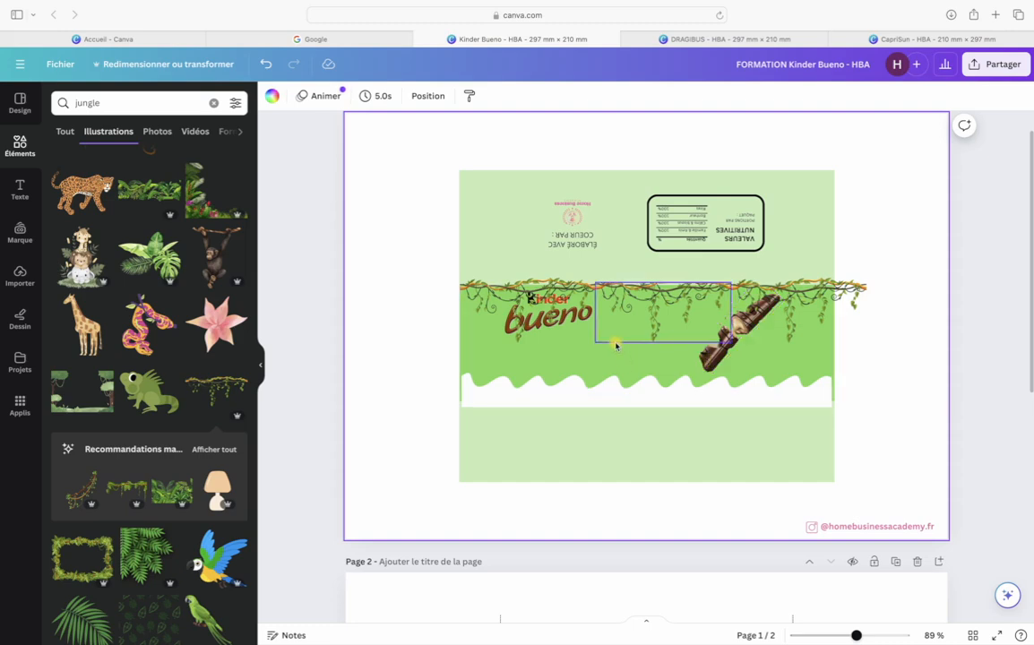
Display the page's layers and move the leftmost vine below the Kinder Bueno logo, just above the green rectangle
right_click(604, 366)
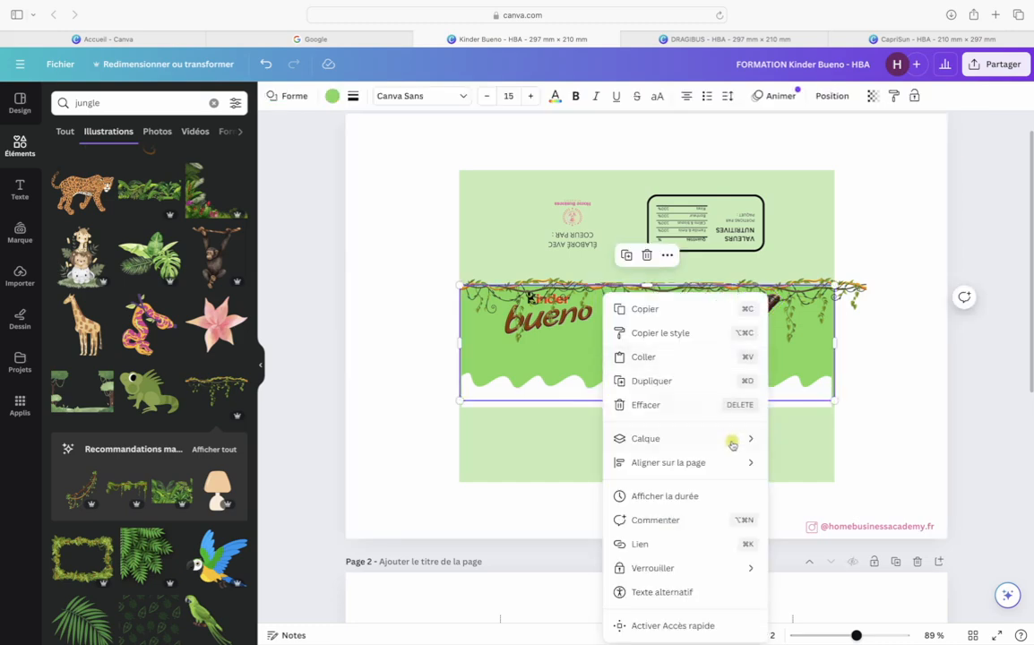
mouse_move(738, 445)
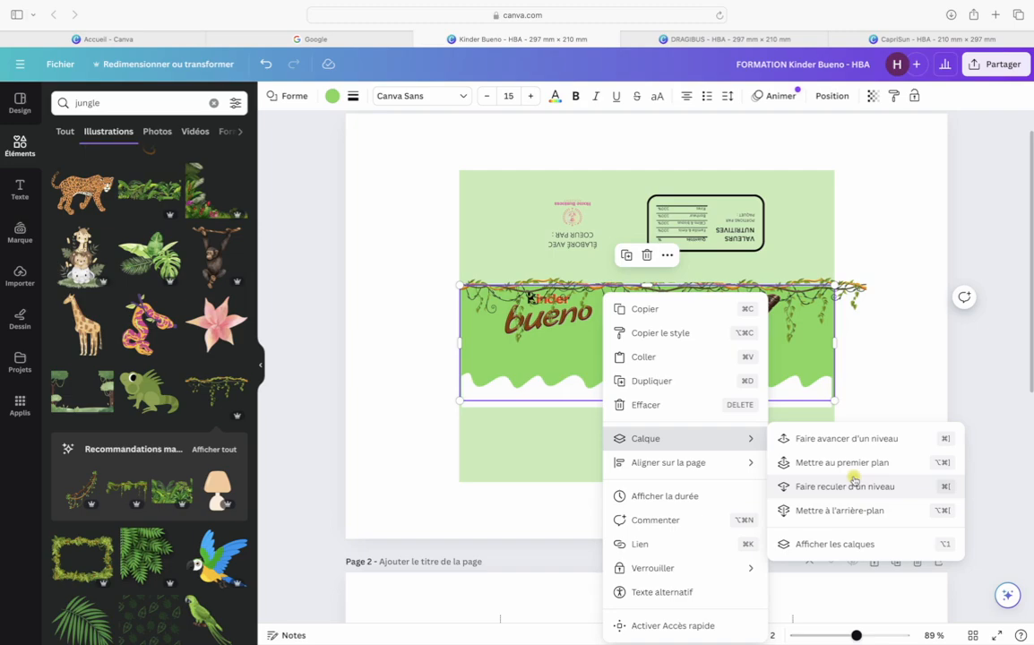
left_click(852, 545)
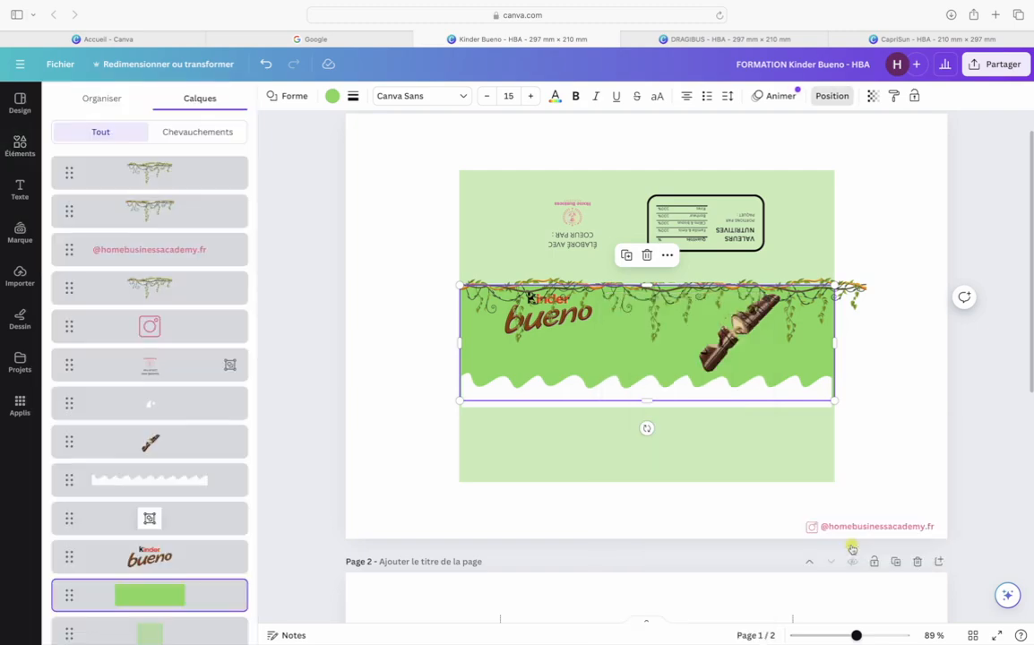
scroll(331, 469, "down", 1)
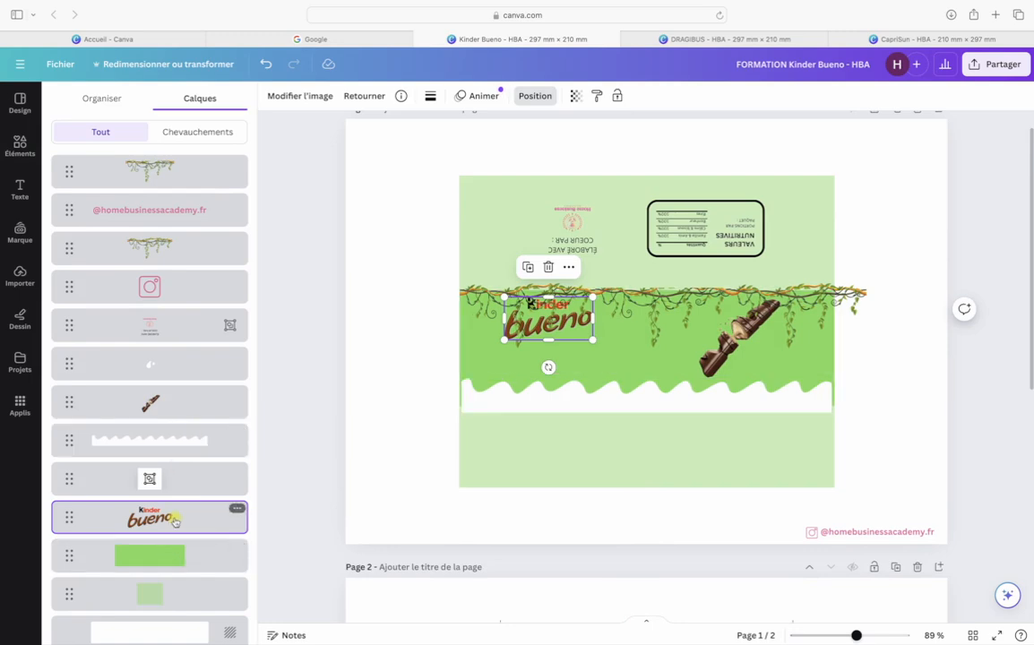
scroll(175, 522, "up", 1)
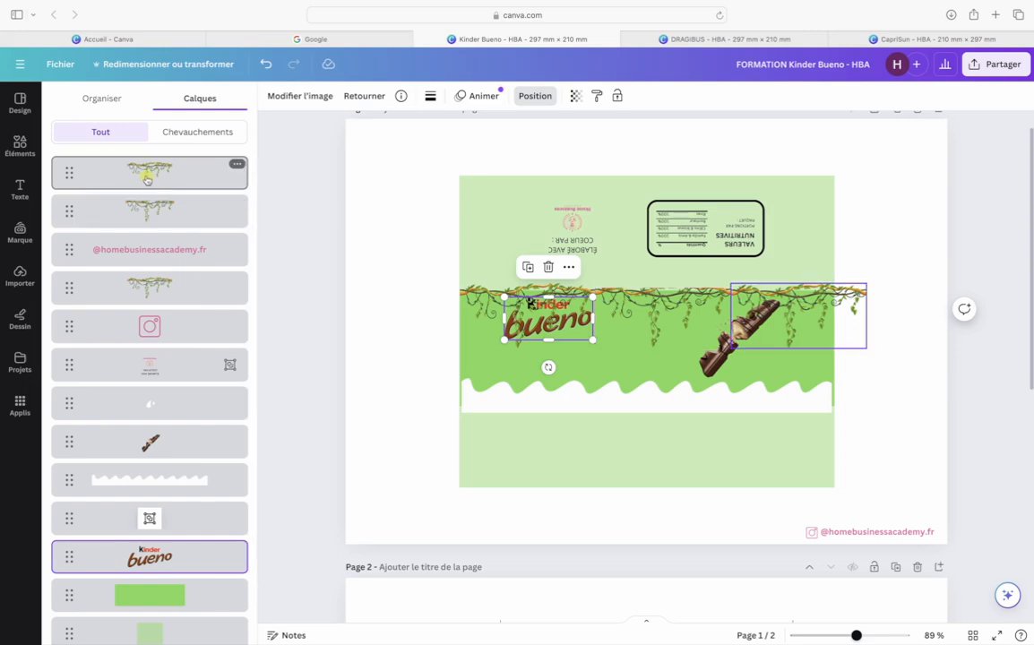
scroll(157, 224, "down", 1)
left_click_drag(168, 261, 157, 492)
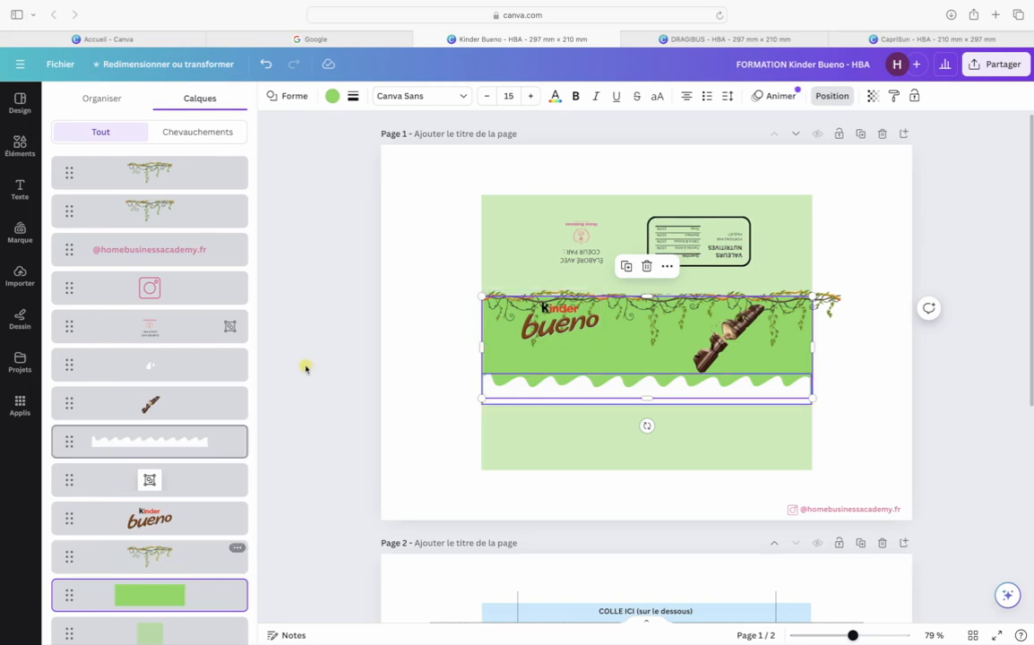
Examine the Kinder Bueno logo up close to check how it overlaps the vine, including the view of the whole page
left_click(413, 312)
scroll(413, 311, "up", 5)
scroll(413, 314, "up", 5)
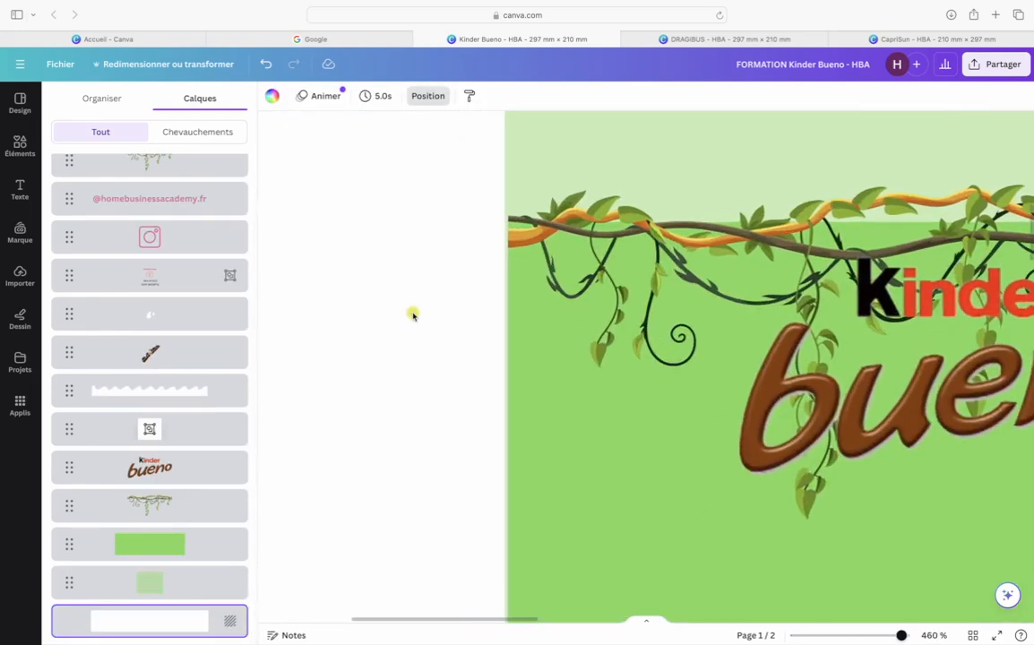
scroll(414, 313, "right", 5)
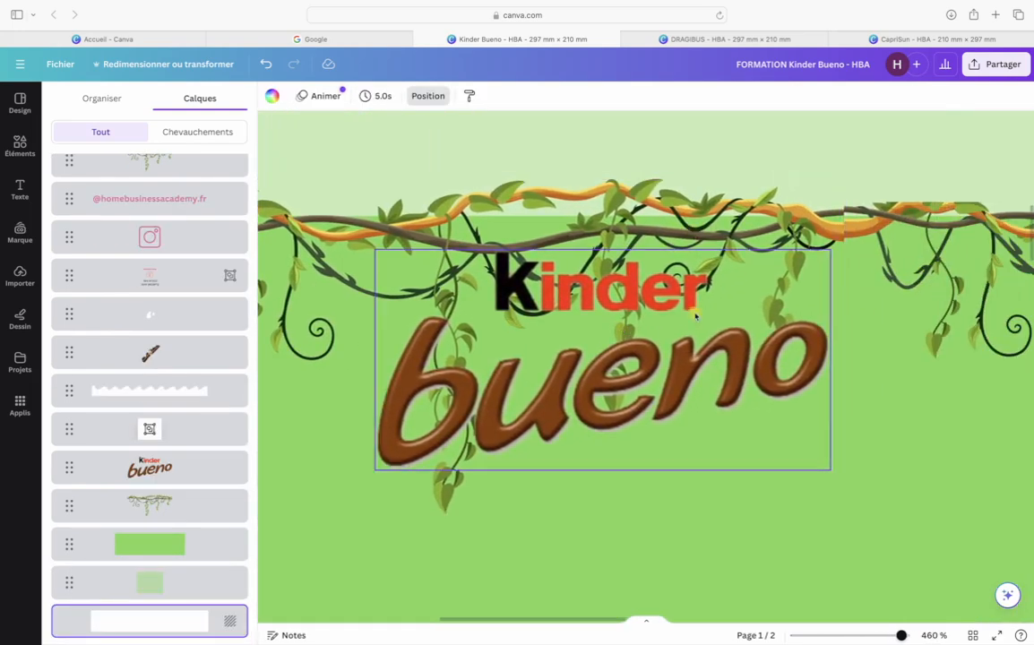
left_click_drag(624, 330, 695, 377)
scroll(695, 377, "down", 10)
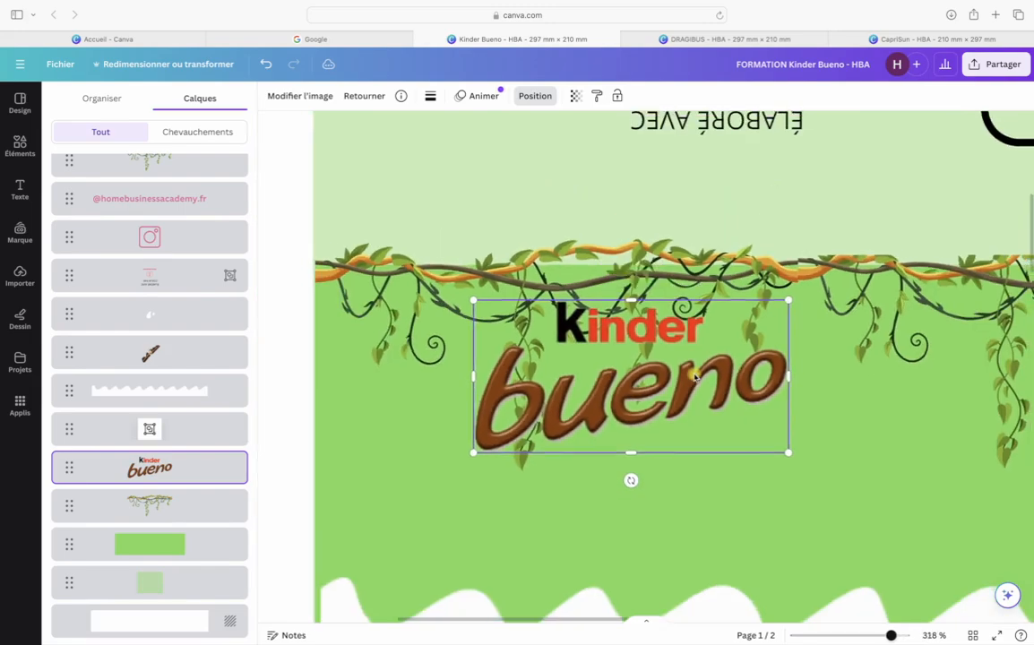
scroll(696, 377, "down", 2)
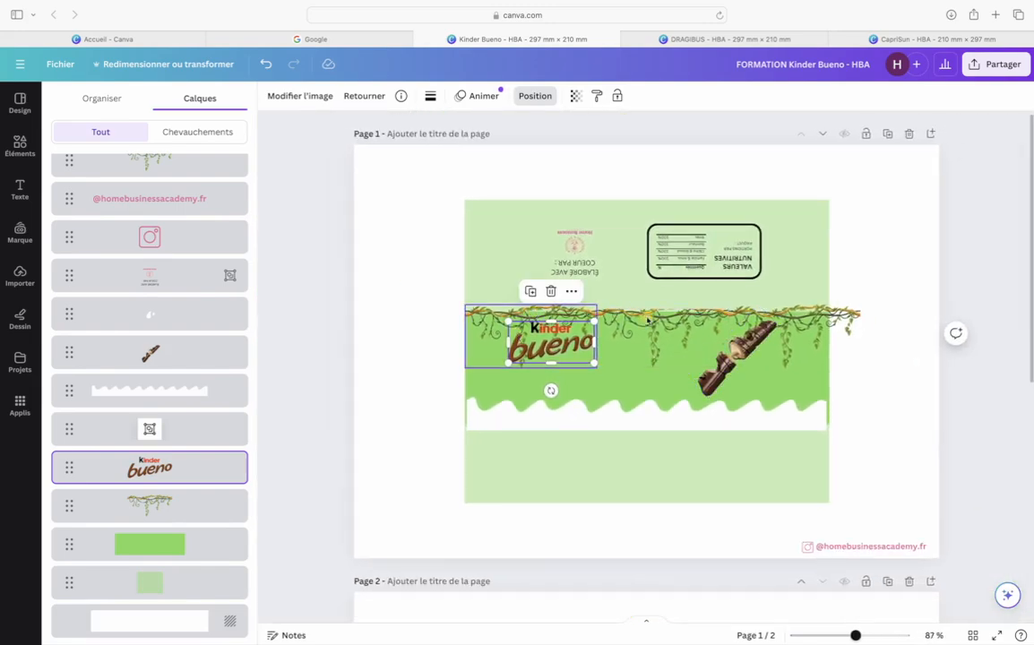
left_click(887, 397)
left_click(724, 372)
left_click(889, 393)
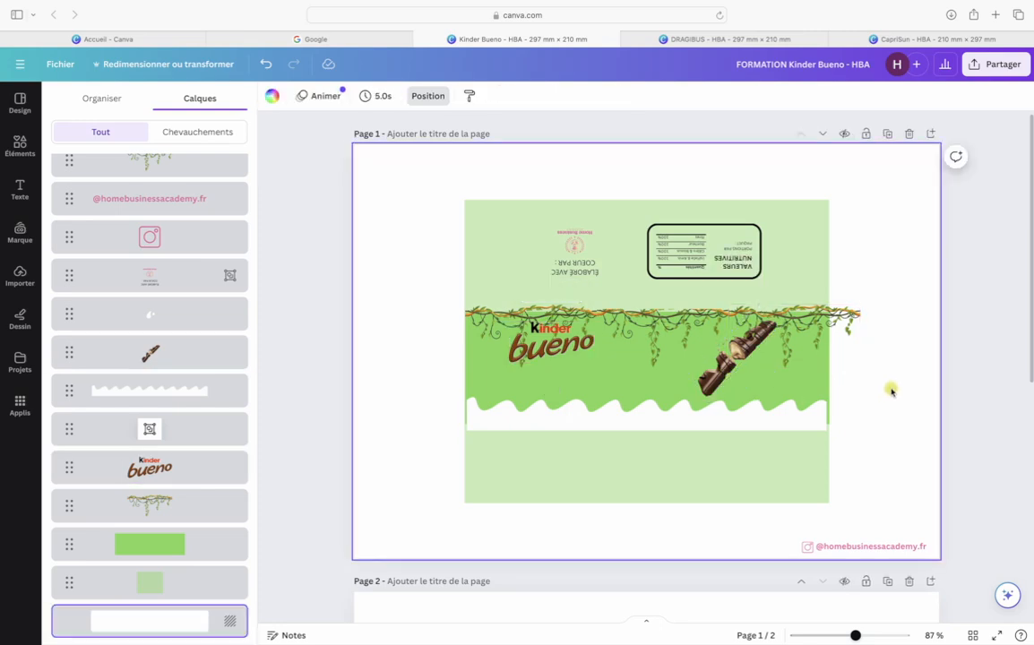
Try moving the chocolate bar layer directly beneath the Kinder Bueno logo layer
scroll(896, 381, "up", 10)
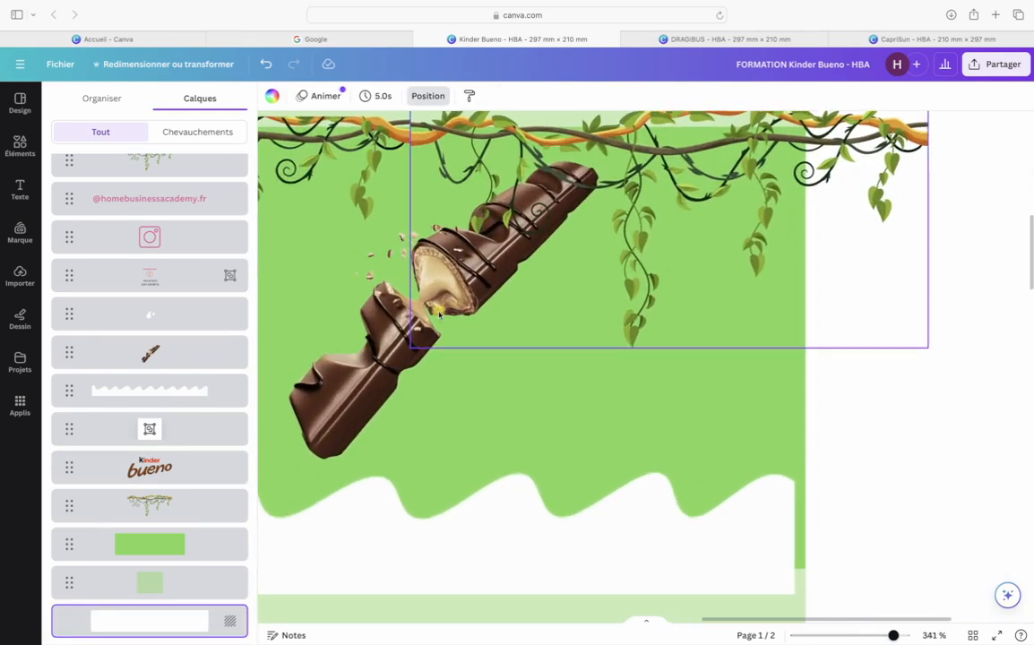
left_click(234, 359)
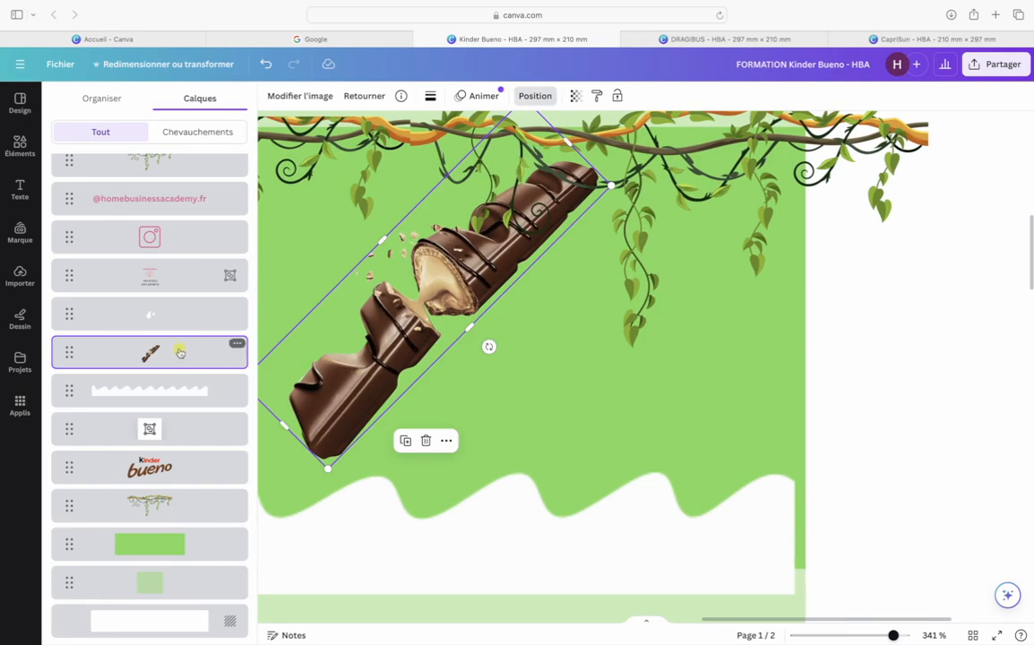
left_click_drag(179, 353, 166, 487)
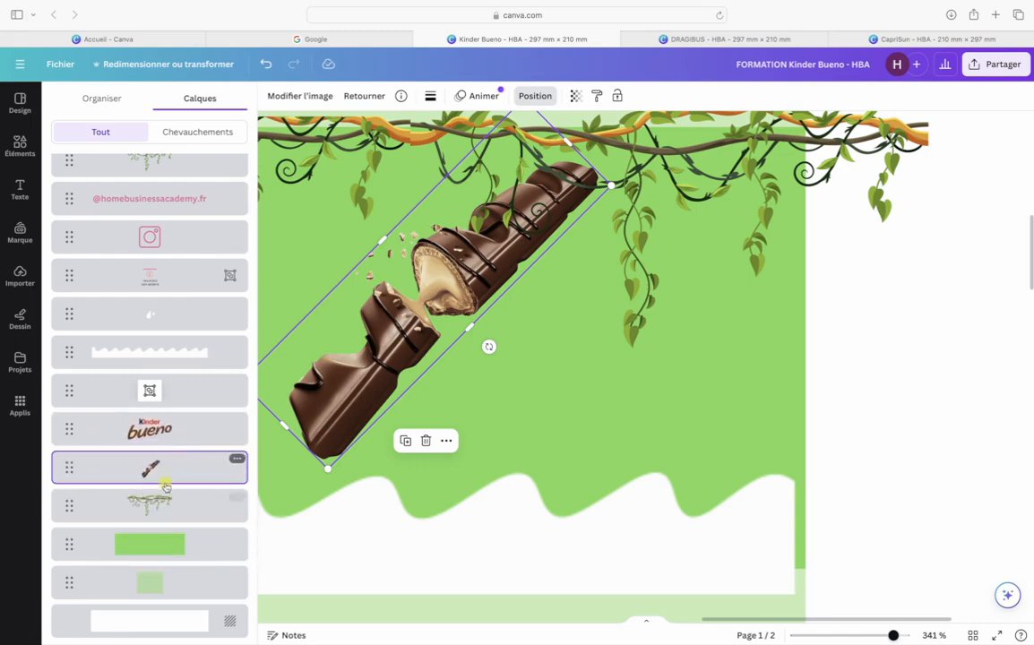
scroll(194, 281, "up", 2)
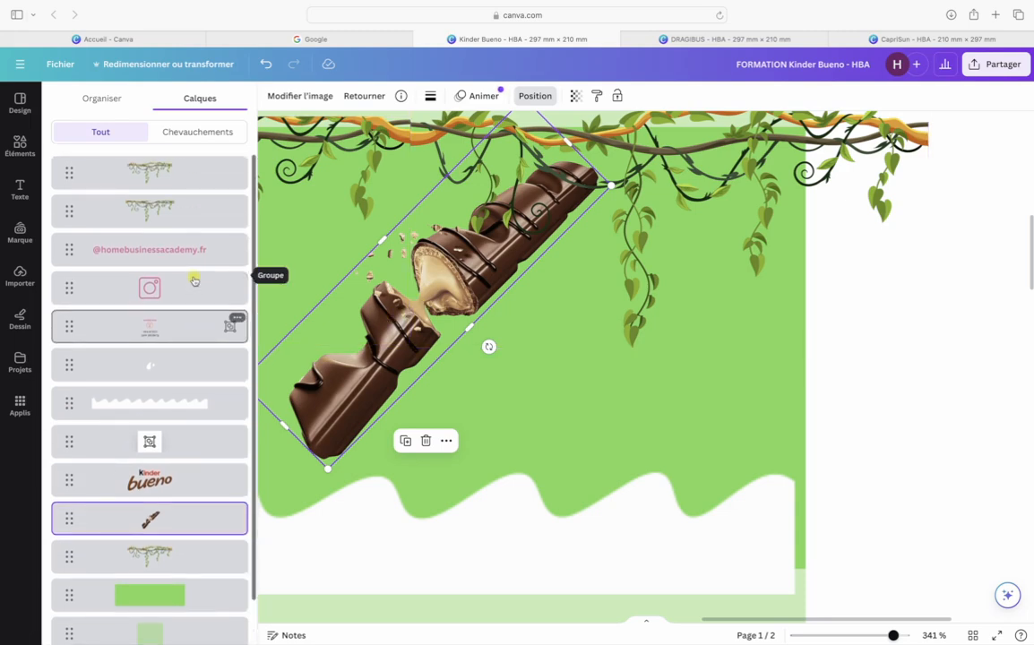
Bring the chocolate bar to the front so it sits above the hanging vines
right_click(346, 389)
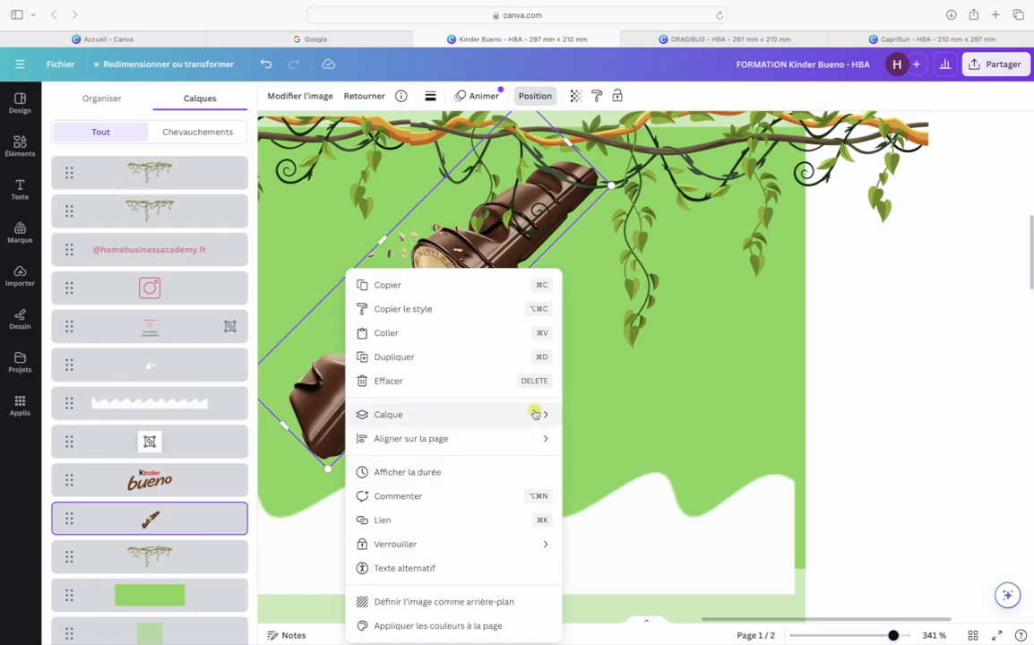
mouse_move(535, 414)
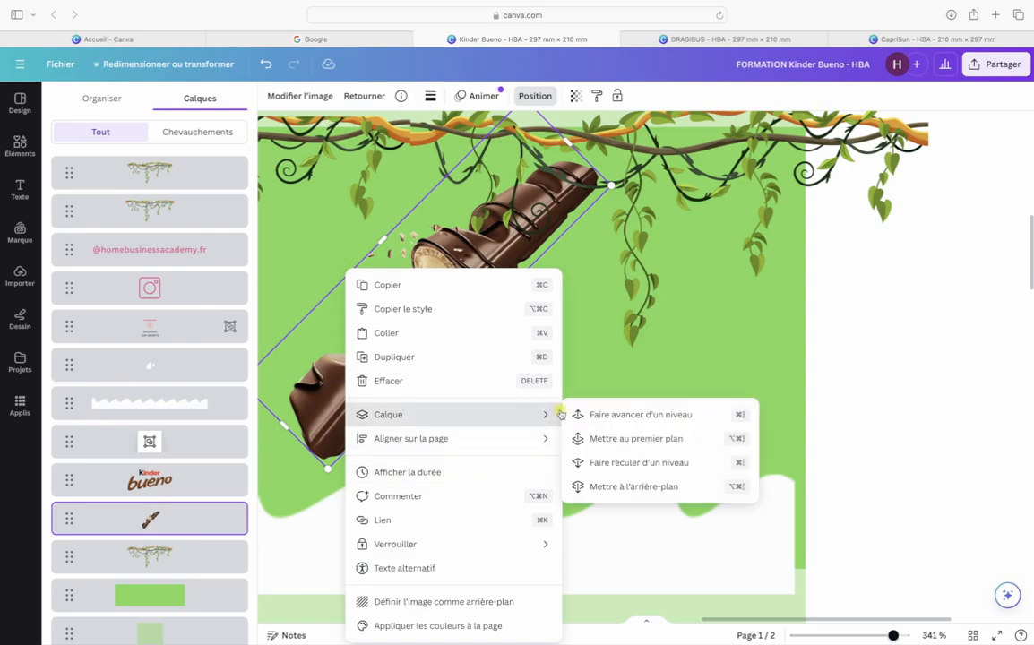
left_click(634, 442)
left_click(898, 349)
scroll(901, 348, "down", 5)
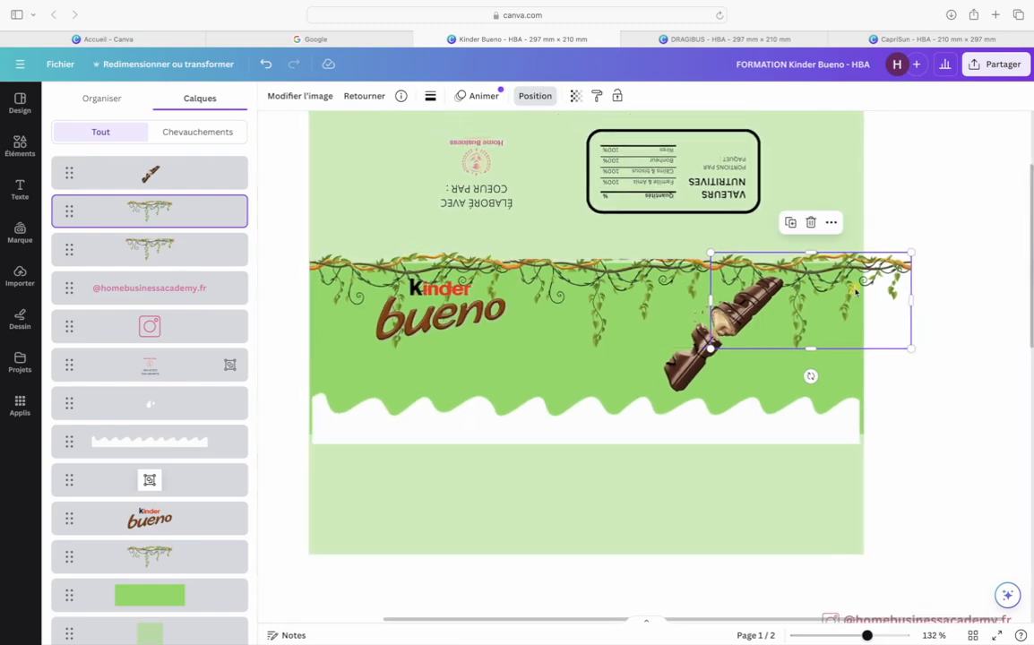
left_click(930, 387)
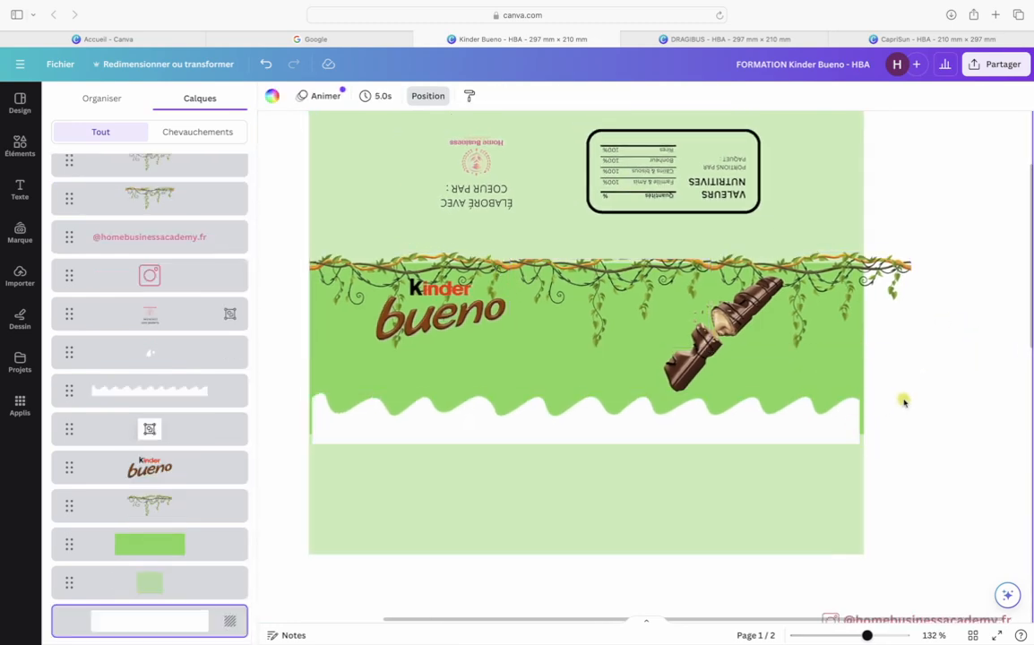
Delete the bright green rectangle behind the Kinder Bueno logo and the chocolate bar
scroll(904, 403, "down", 3)
scroll(905, 403, "up", 2)
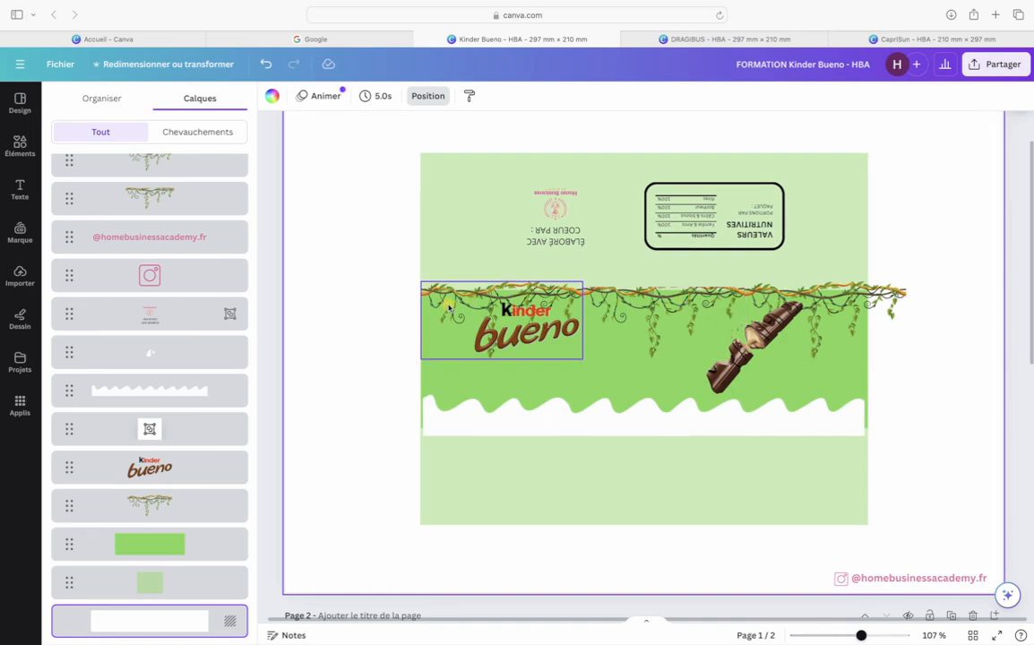
left_click(624, 376)
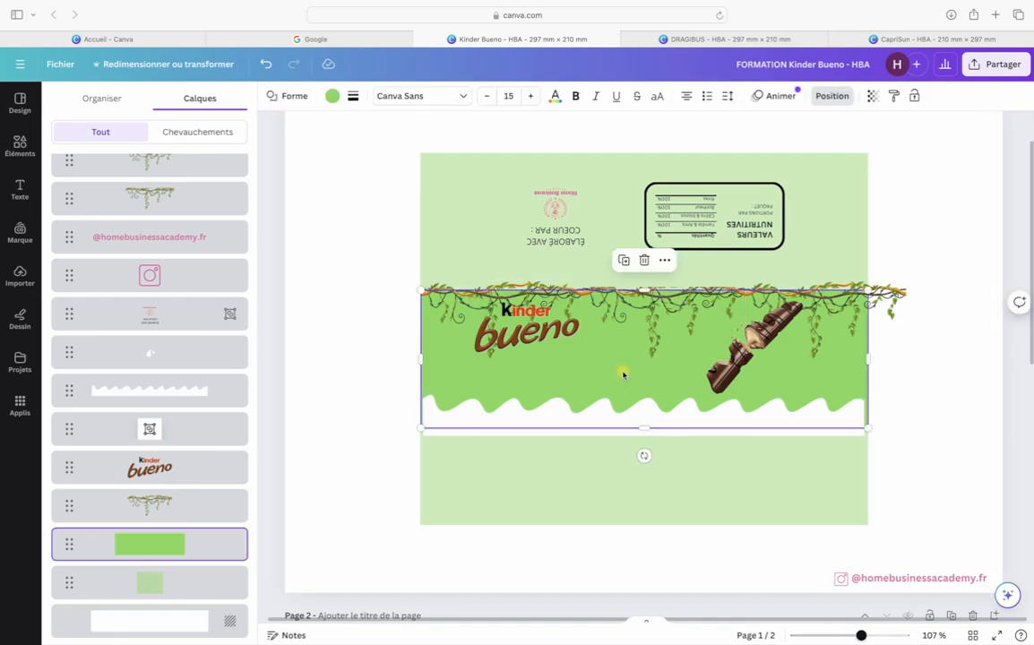
key("Delete")
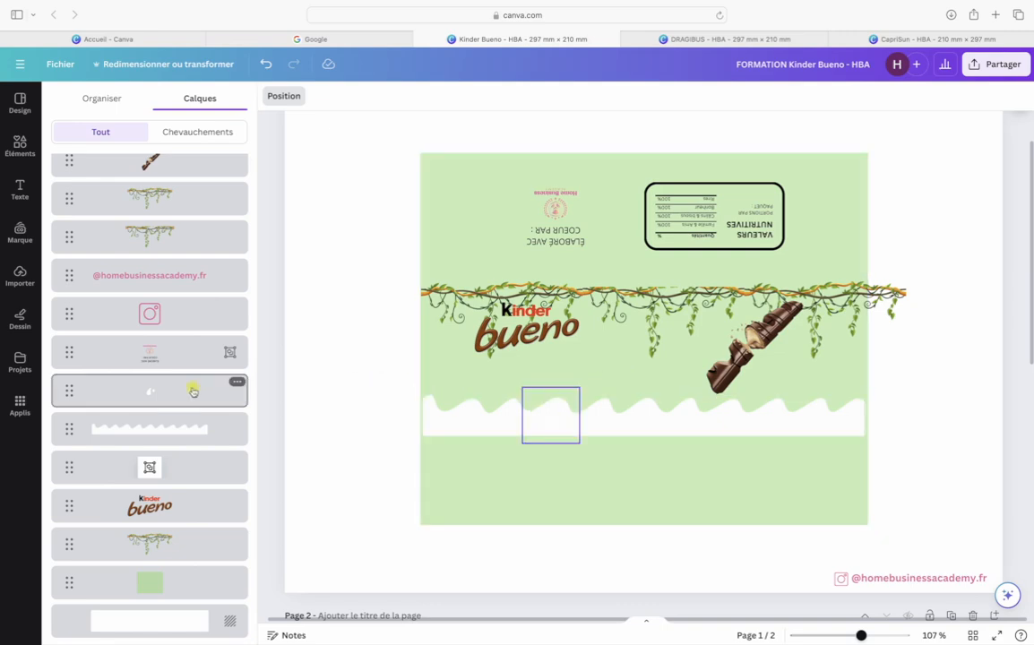
scroll(193, 392, "up", 1)
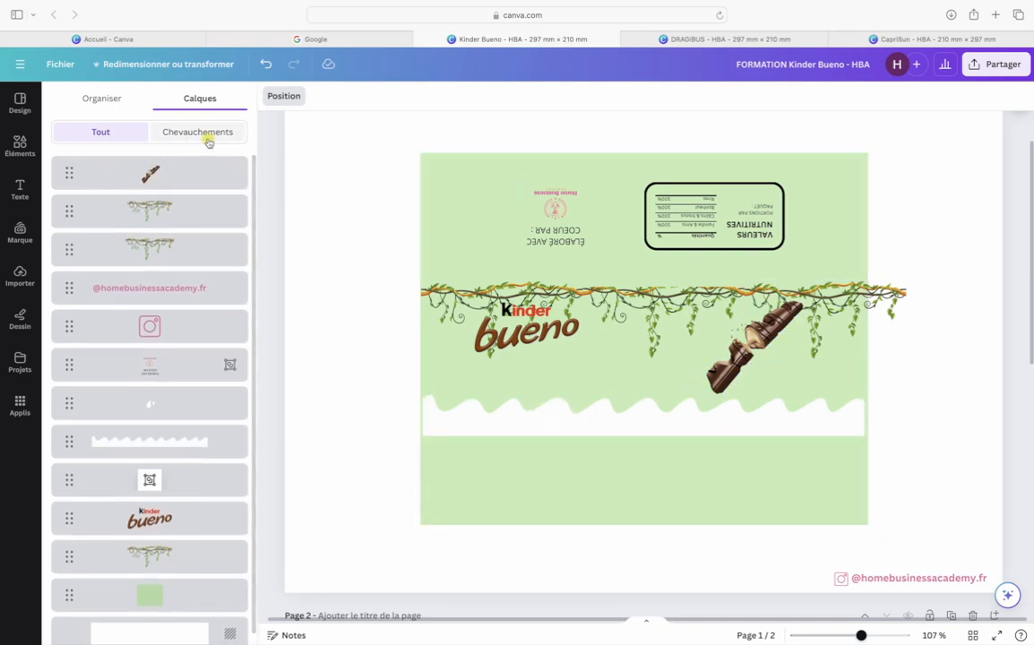
Search the design elements for "jungle" and limit the results to illustrations
left_click(11, 149)
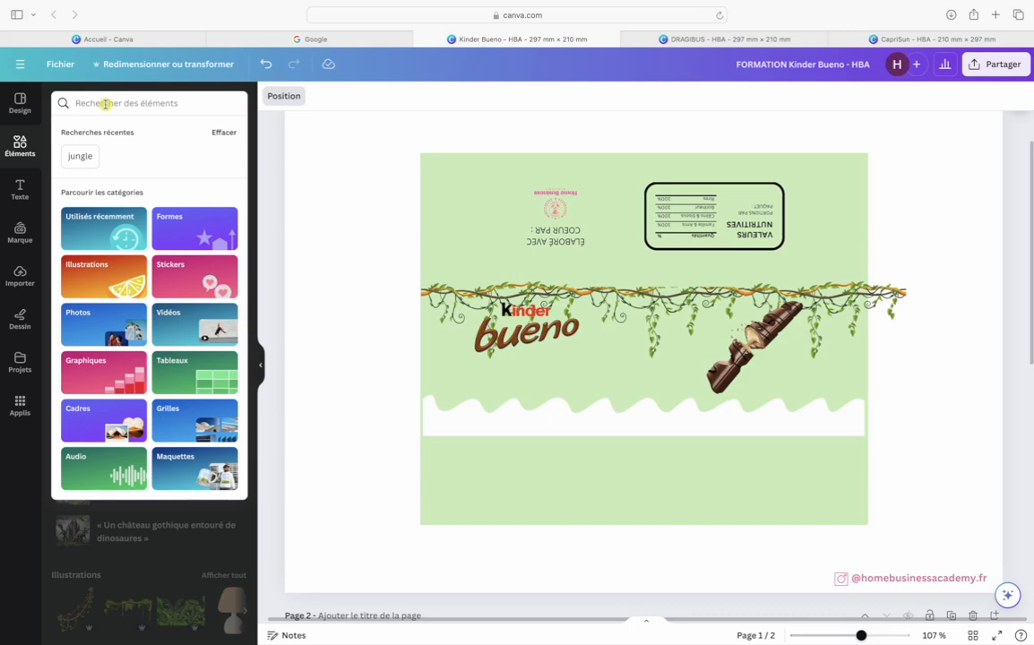
type("jungle")
key("Return")
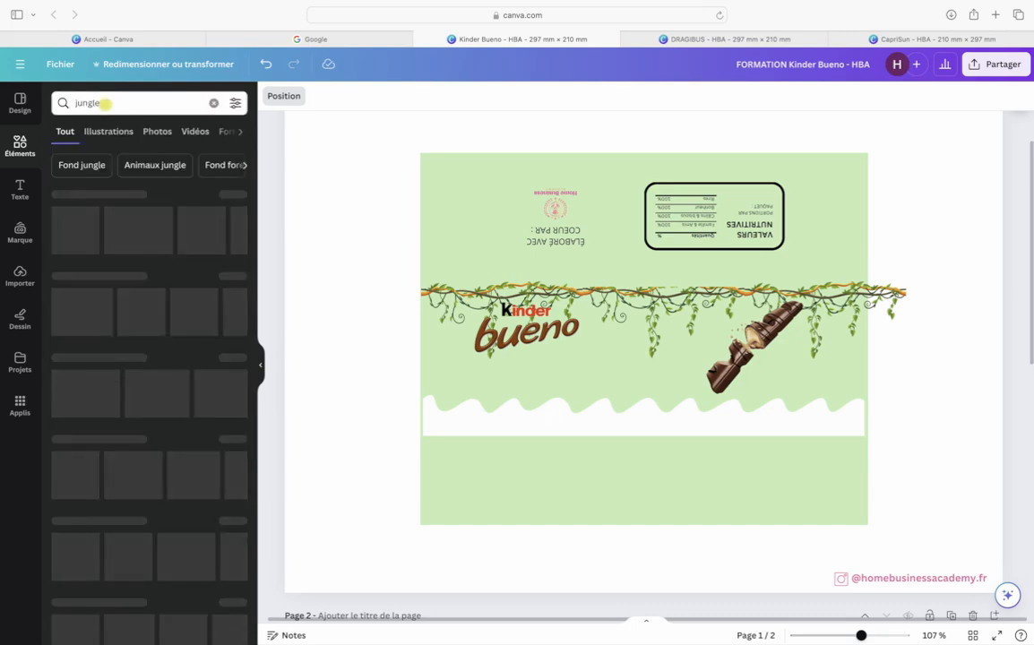
left_click(102, 132)
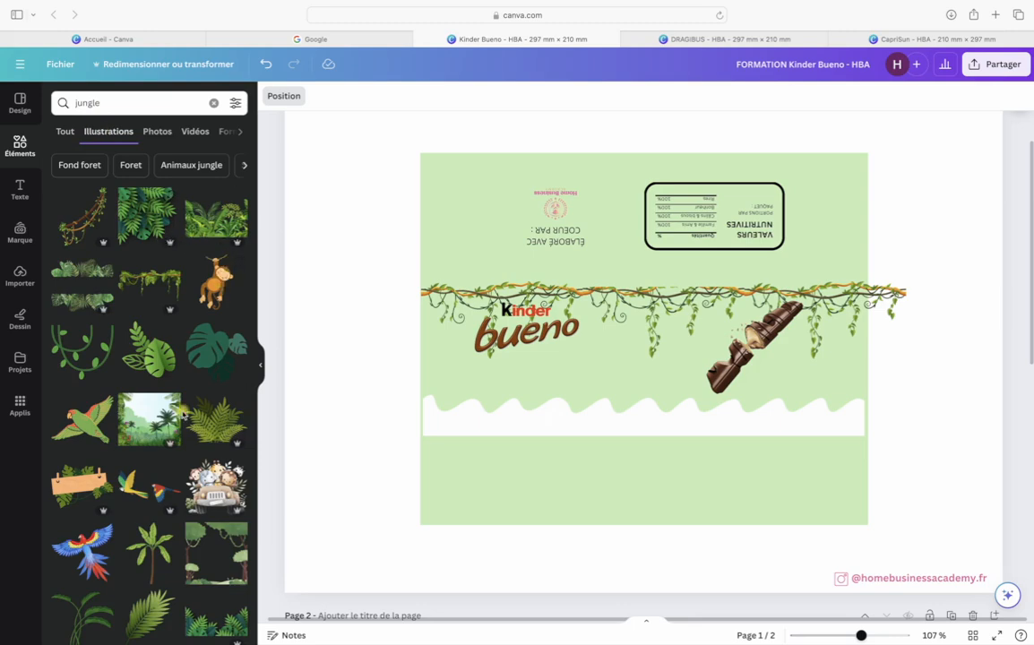
scroll(183, 413, "down", 1)
Add the jungle animals in a jeep illustration, shrunk to a small size just below the Kinder Bueno logo
left_click(216, 435)
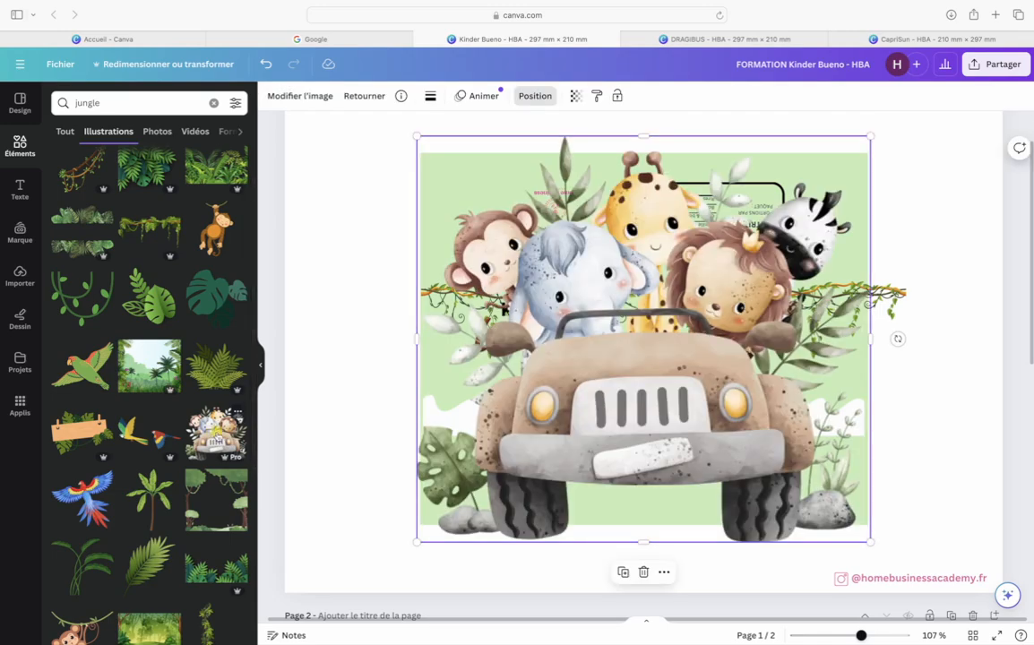
left_click_drag(870, 540, 516, 218)
left_click_drag(469, 177, 649, 352)
left_click_drag(691, 394, 573, 395)
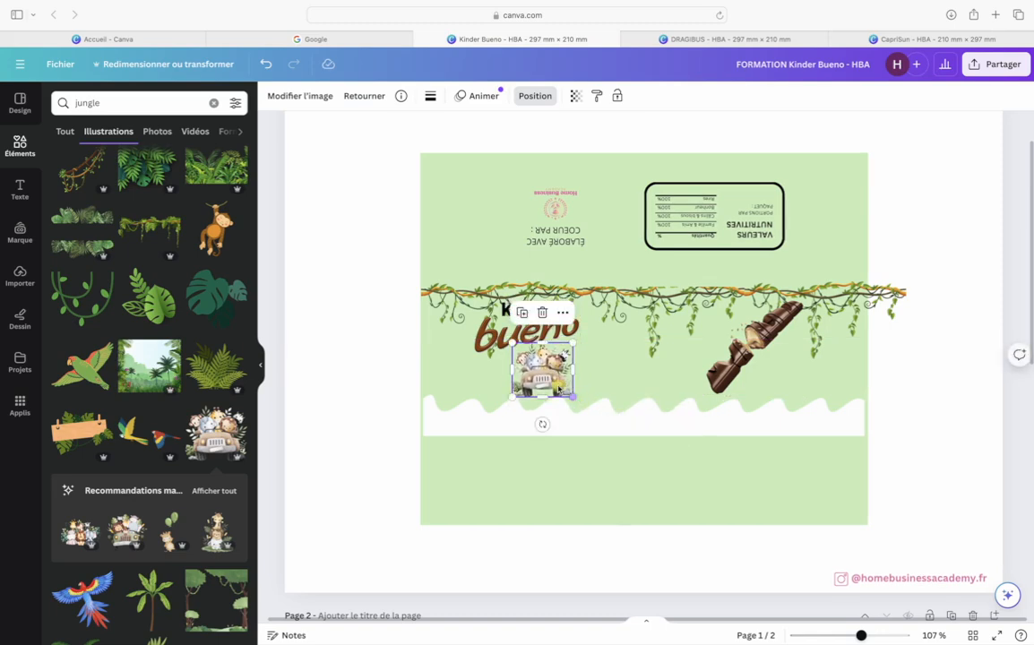
Show all magic recommendations for the jeep illustration and delete the jeep from the wrapper
scroll(154, 405, "down", 5)
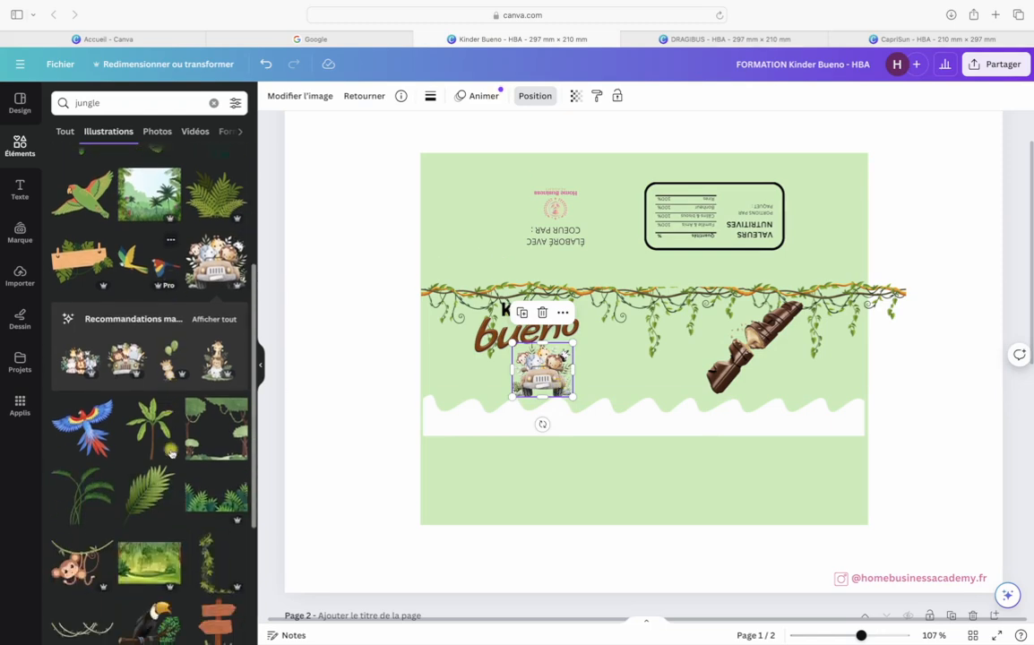
left_click(213, 307)
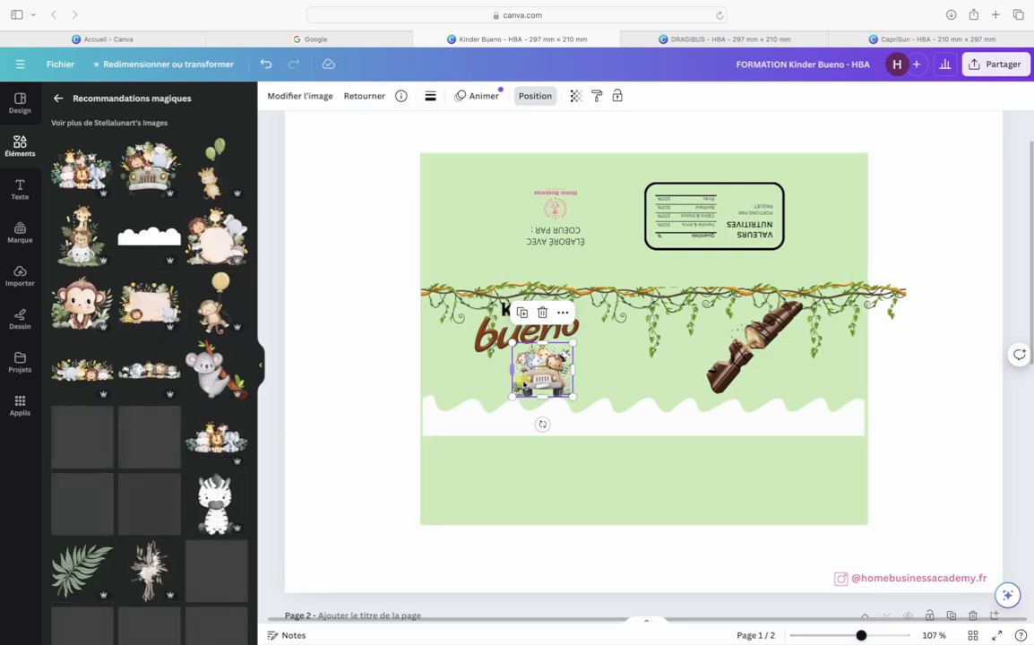
key("Delete")
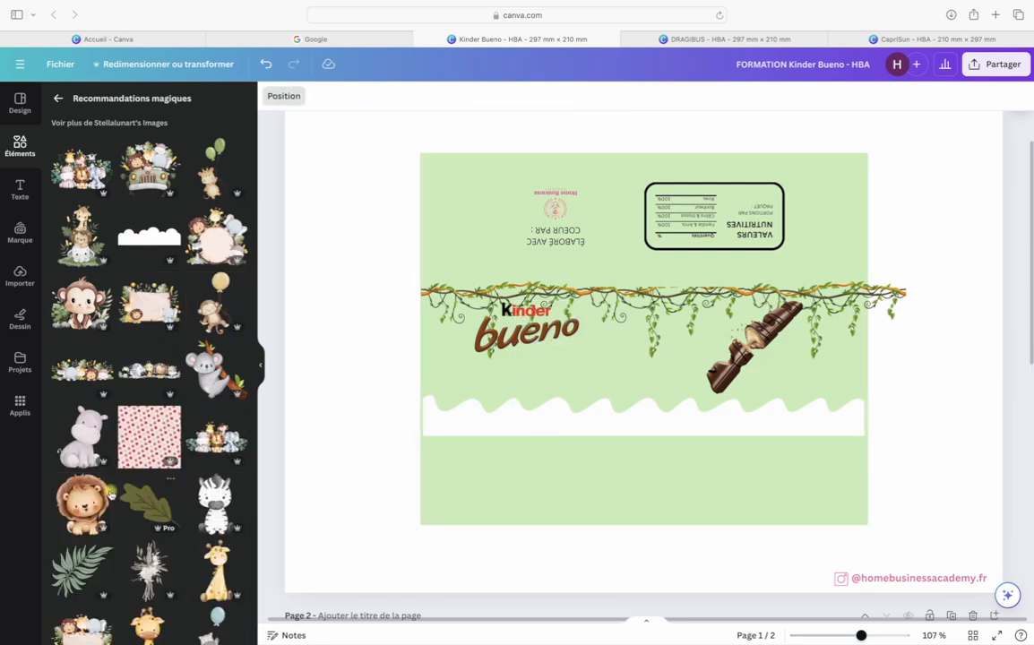
left_click(81, 500)
left_click_drag(816, 543, 547, 380)
key("Delete")
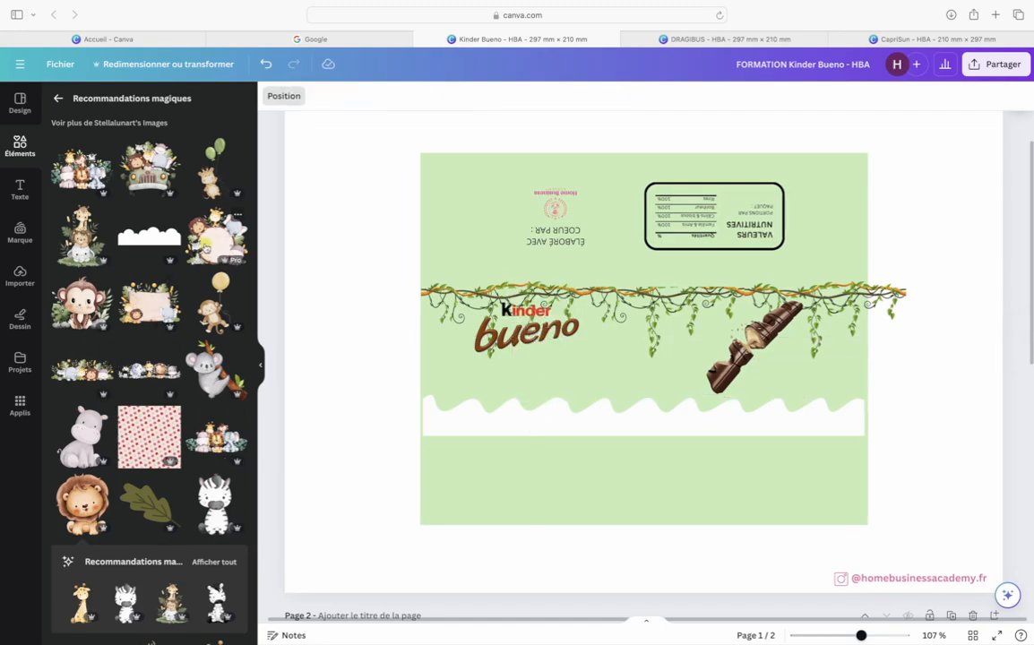
Add the round wooden sign surrounded by jungle animals, shrunk to fit between the Kinder Bueno logo and the chocolate bar
left_click(205, 248)
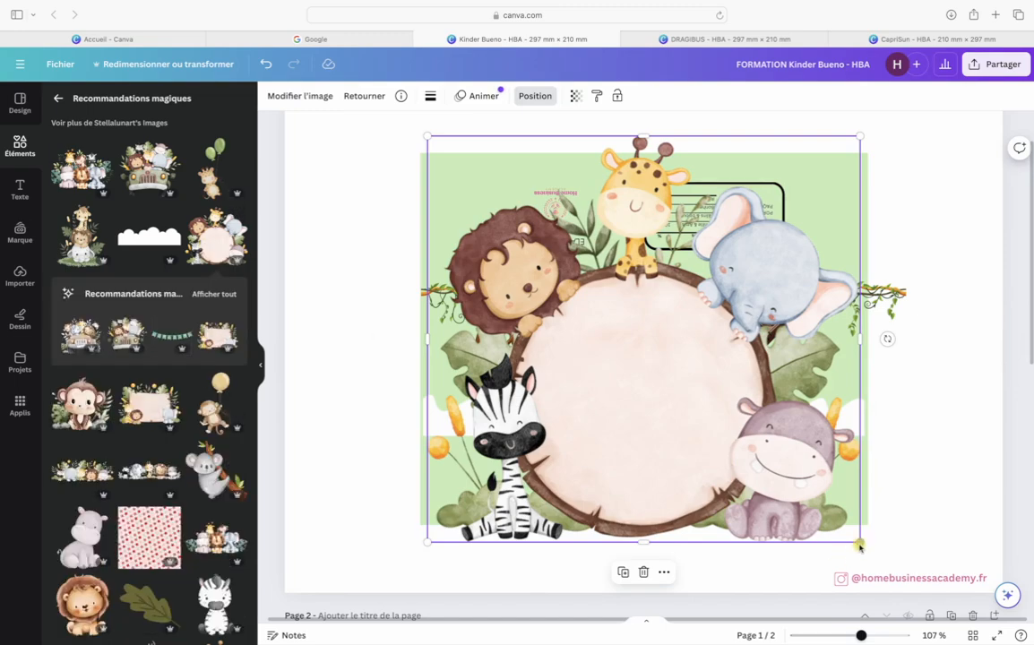
left_click_drag(858, 544, 530, 231)
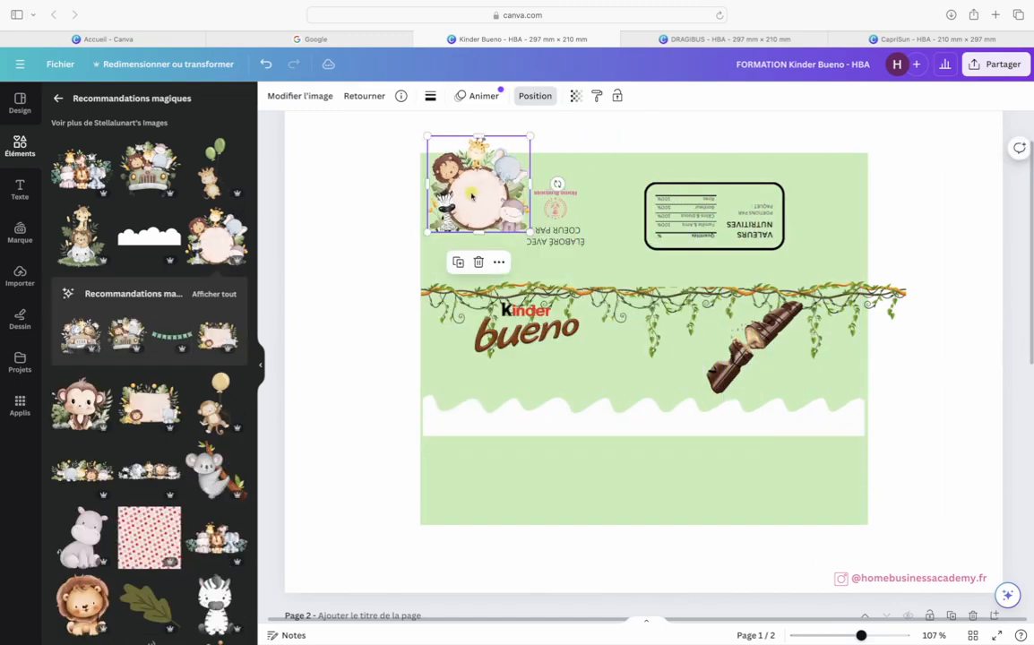
left_click_drag(471, 196, 626, 355)
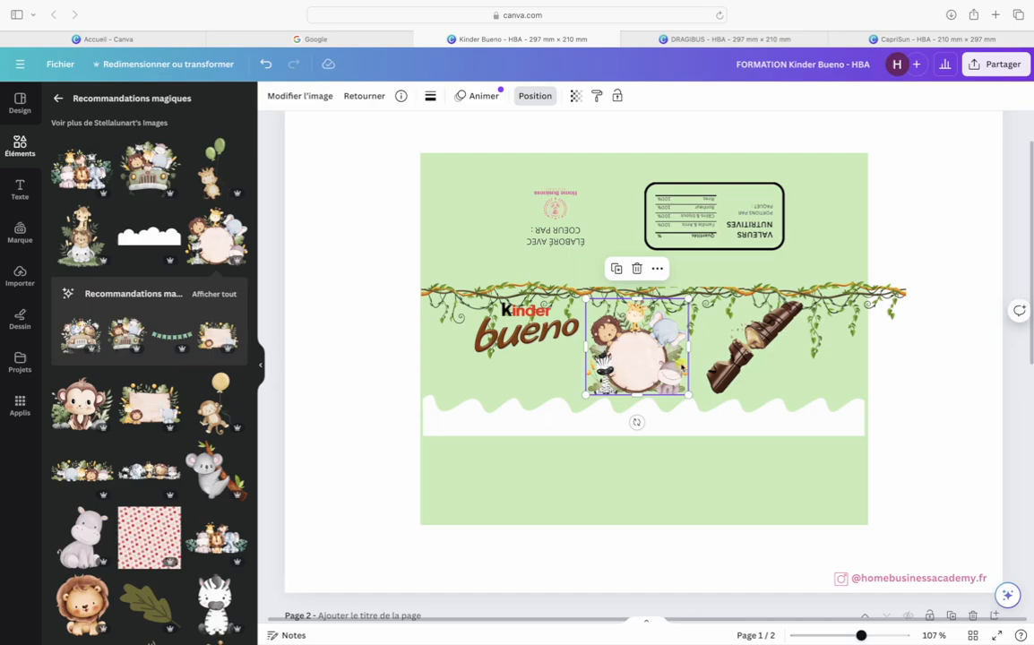
left_click_drag(688, 399, 645, 370)
left_click(931, 378)
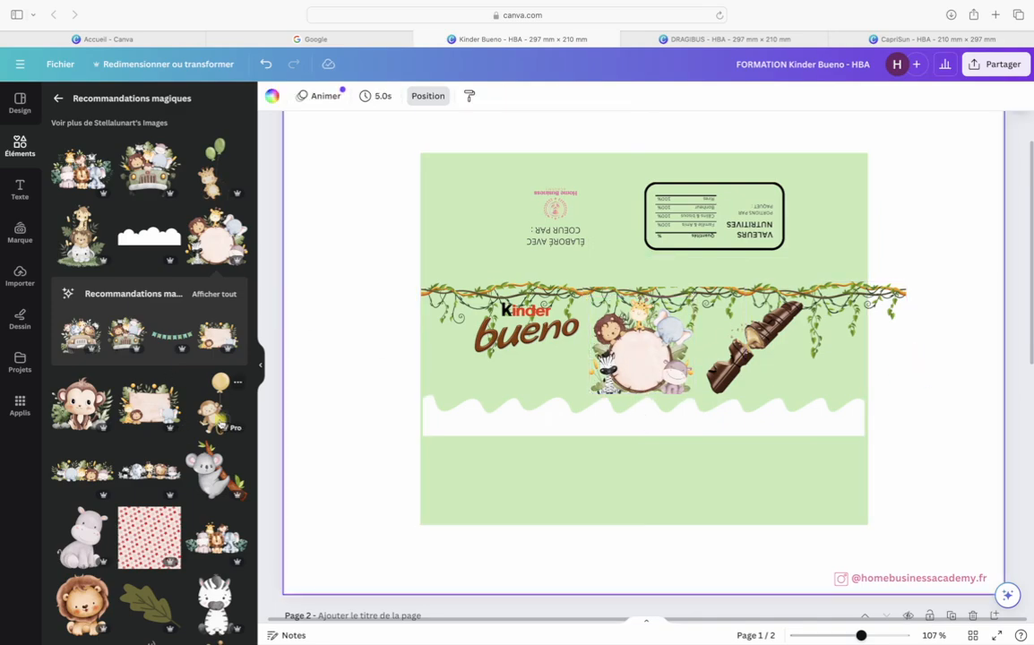
Add a small monkey with a balloon beside the chocolate bar and a small koala on a branch below the logo
left_click(215, 405)
left_click_drag(768, 543, 772, 372)
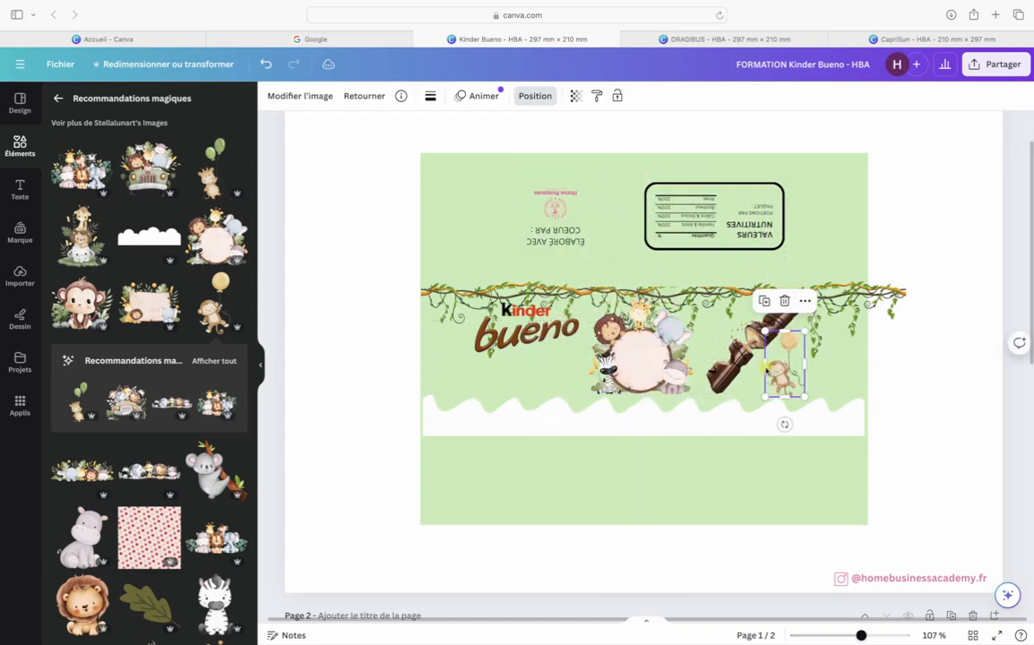
scroll(209, 414, "down", 2)
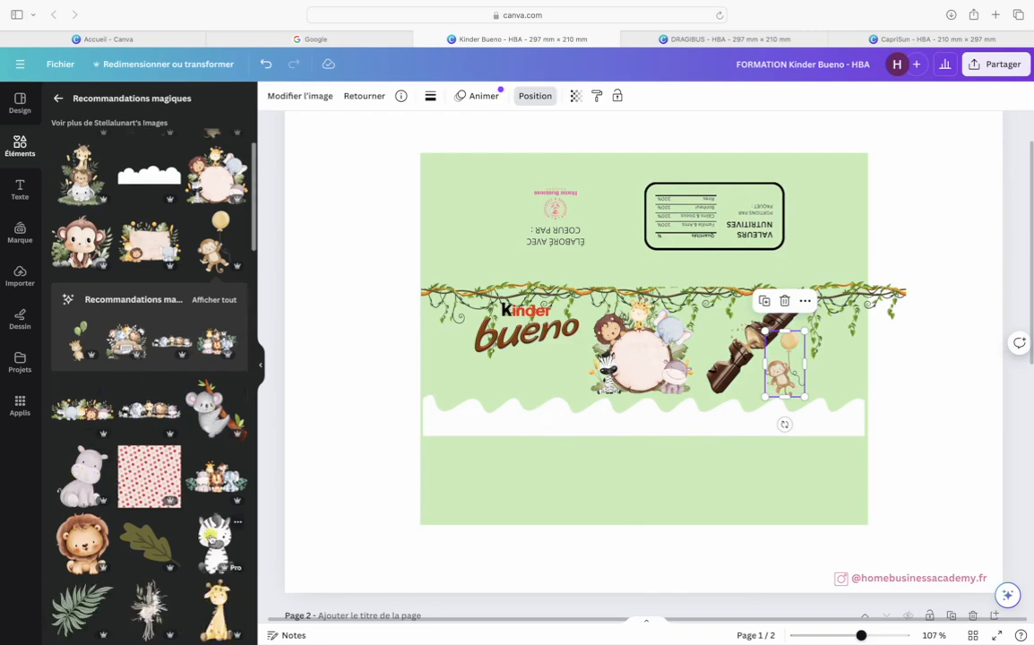
left_click(213, 408)
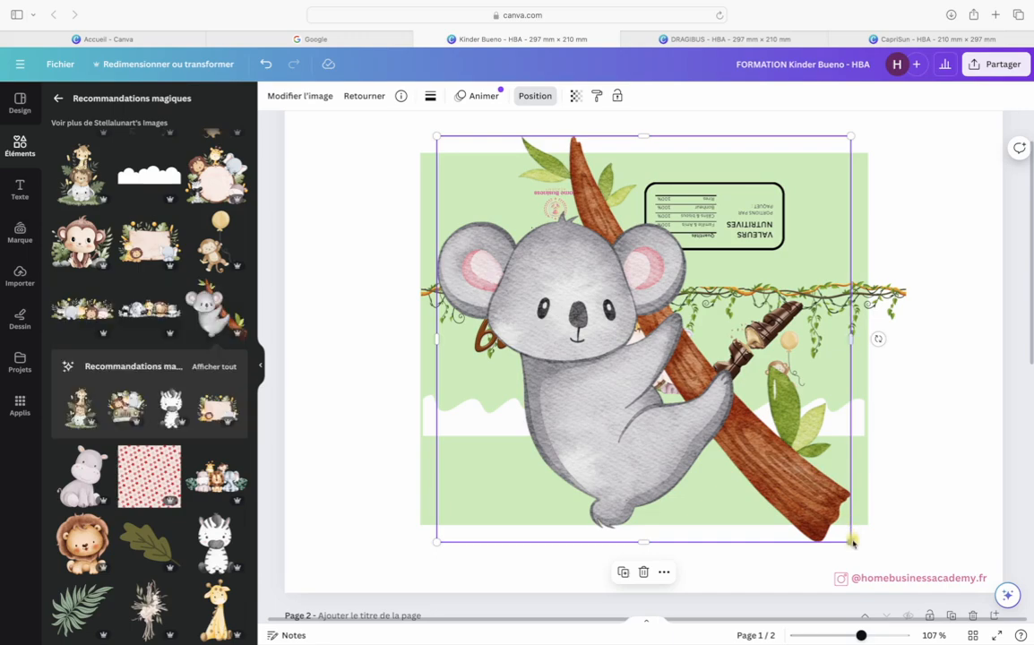
left_click_drag(853, 542, 555, 395)
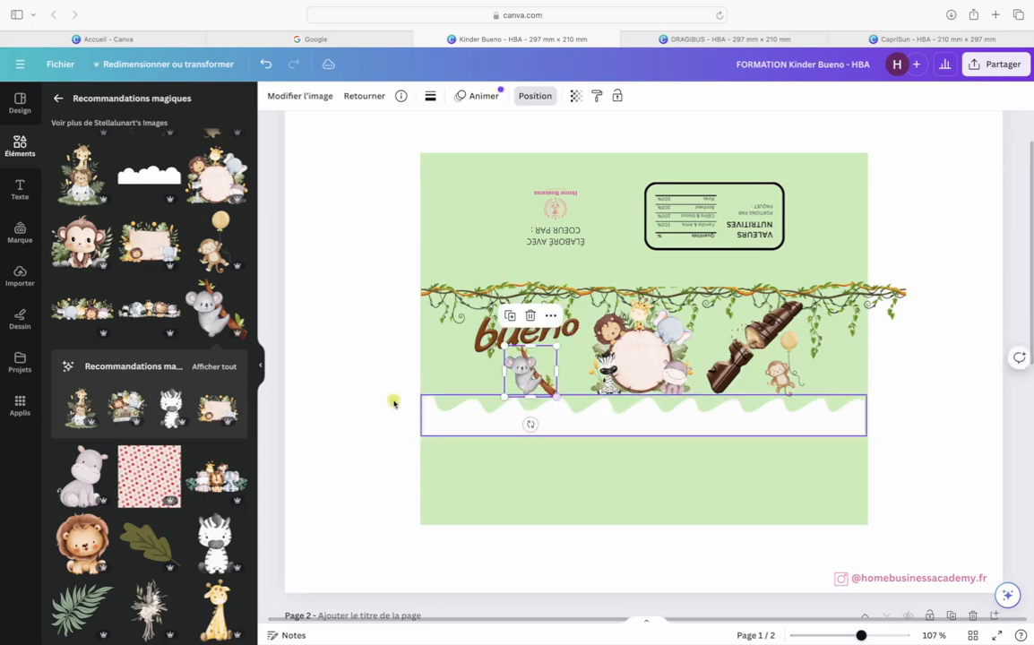
left_click(390, 401)
scroll(389, 400, "up", 1)
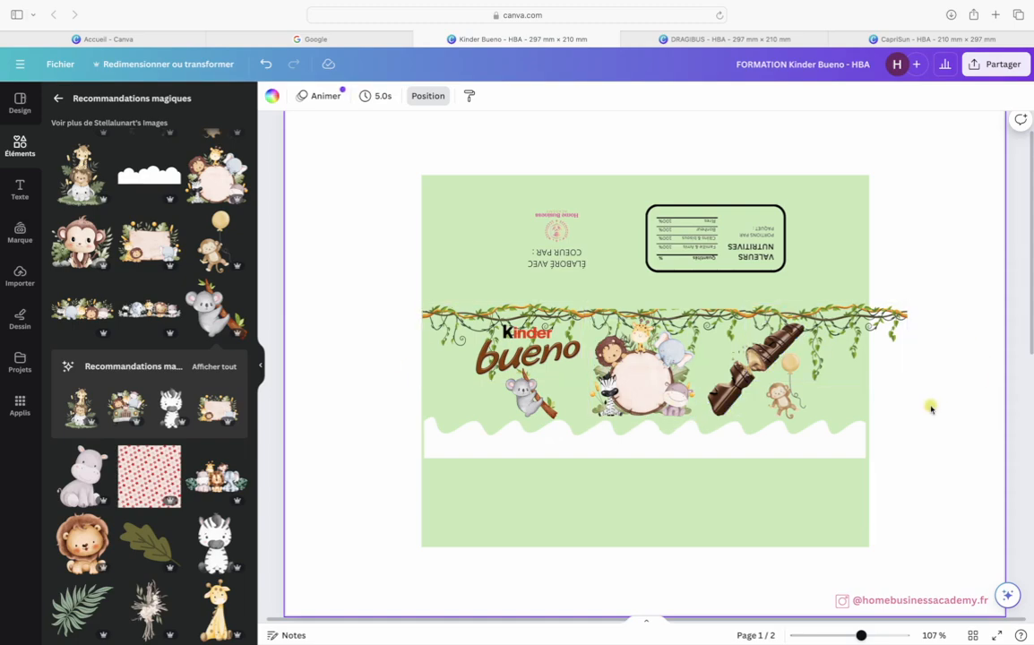
Add a subheading containing the child's first name and reduce its size to suit the round sign
left_click(19, 189)
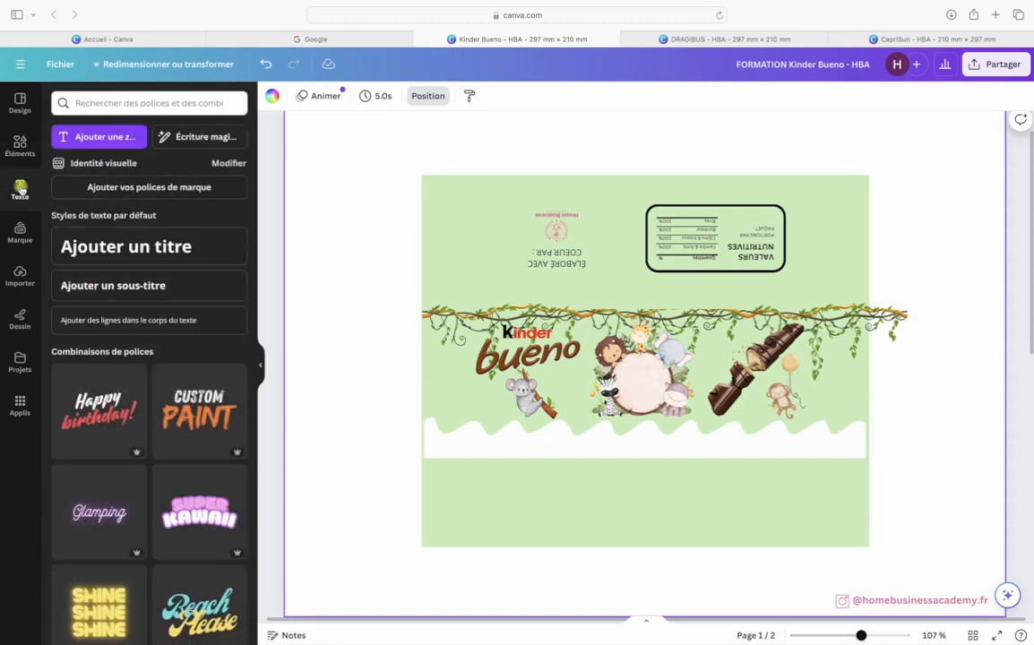
left_click(154, 285)
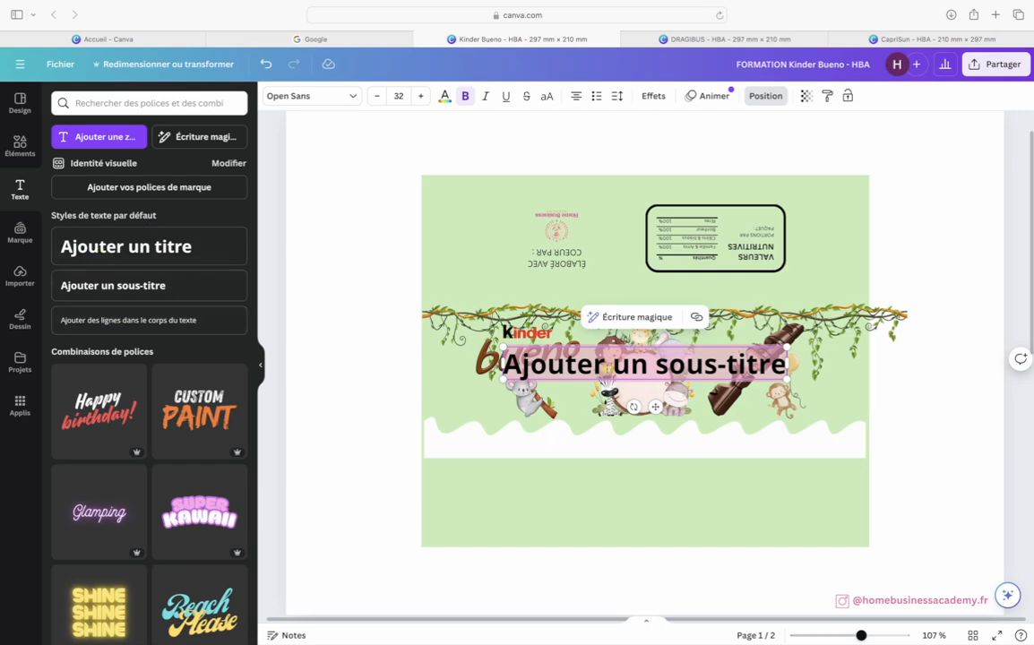
type("Gabriel")
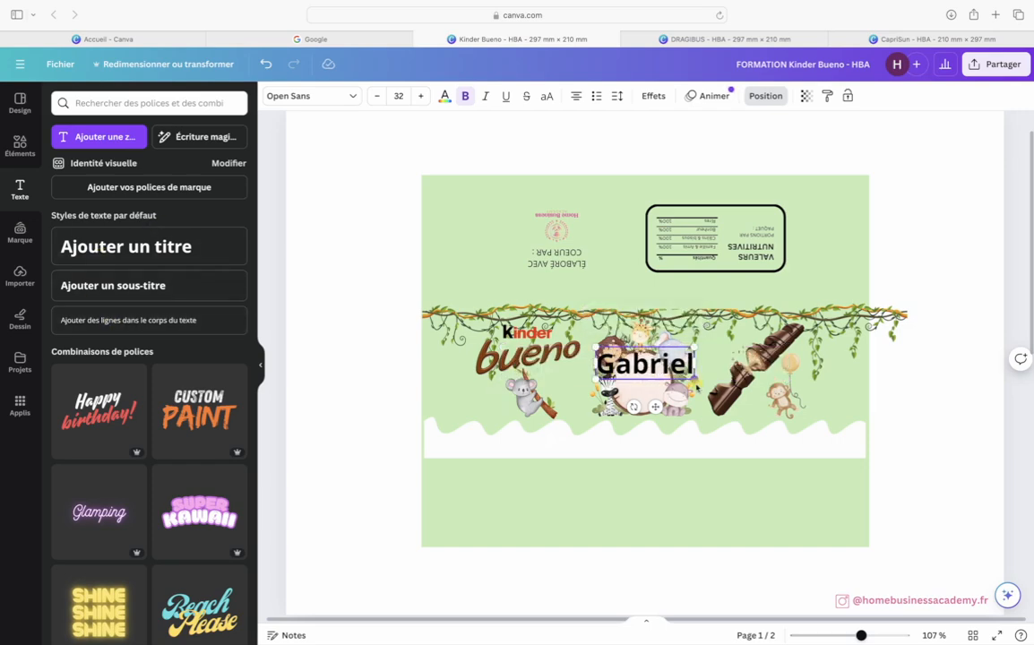
left_click_drag(693, 380, 641, 364)
left_click(345, 235)
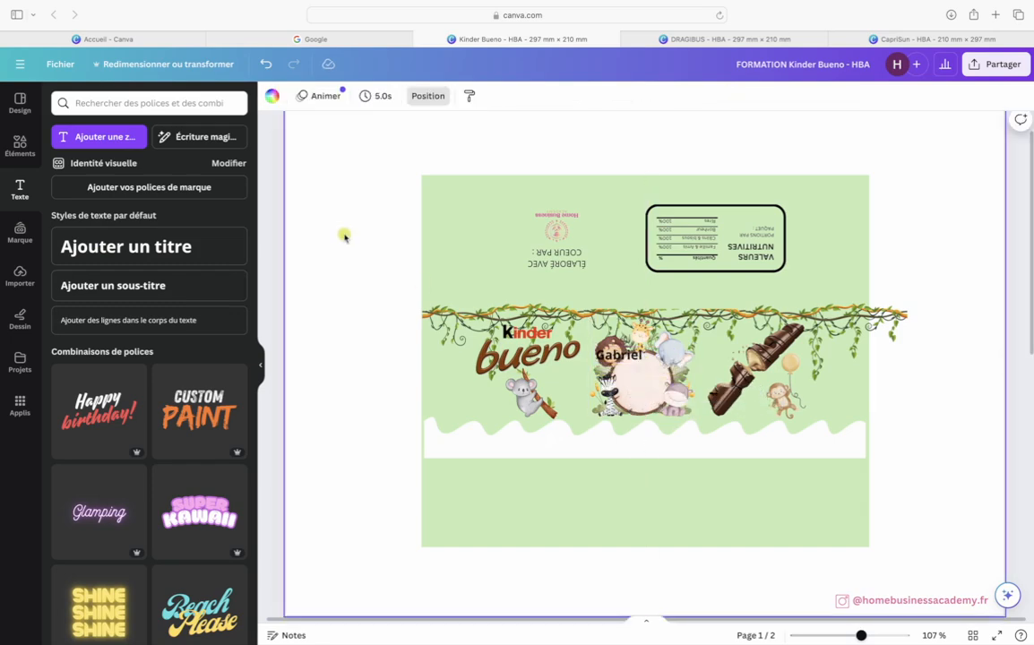
Place the first name inside the round animal sign and colour it with the dark green from the vine photo
scroll(362, 220, "up", 5)
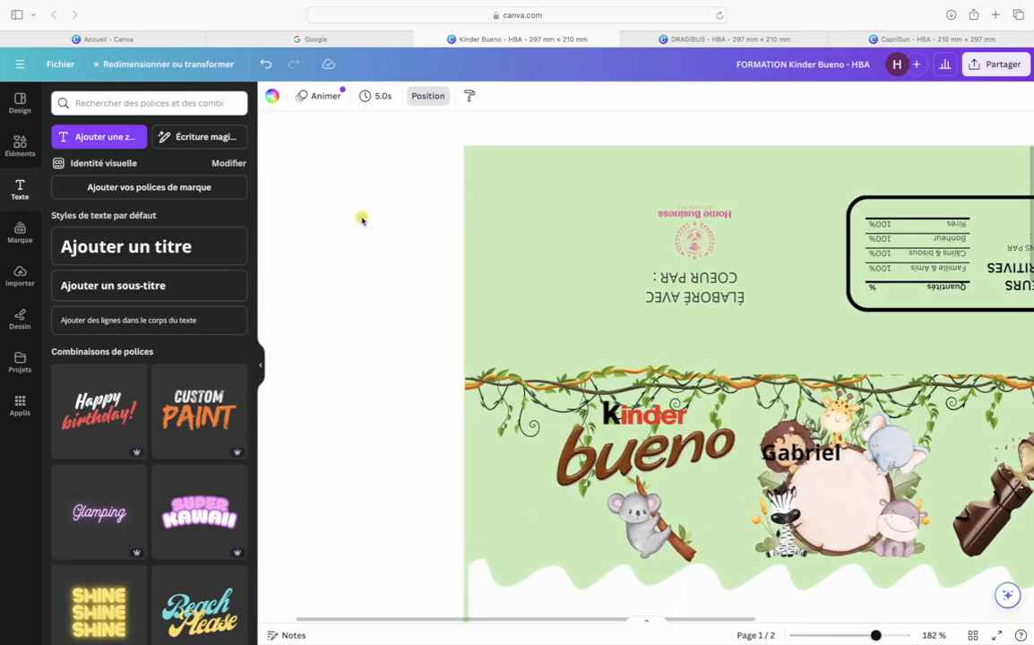
scroll(362, 220, "right", 3)
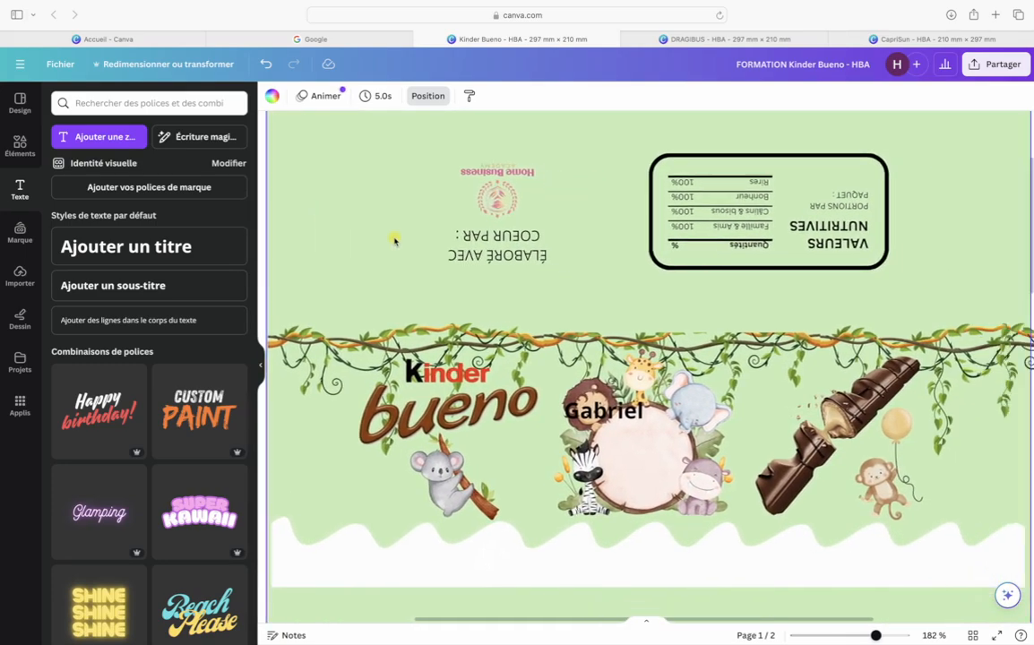
left_click(641, 411)
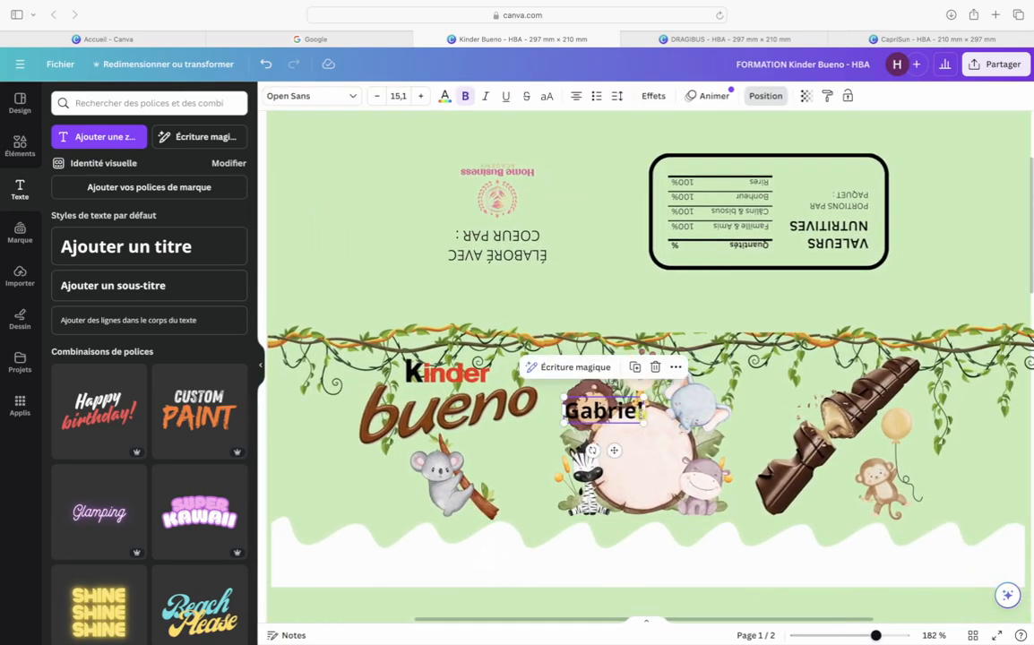
left_click(643, 461)
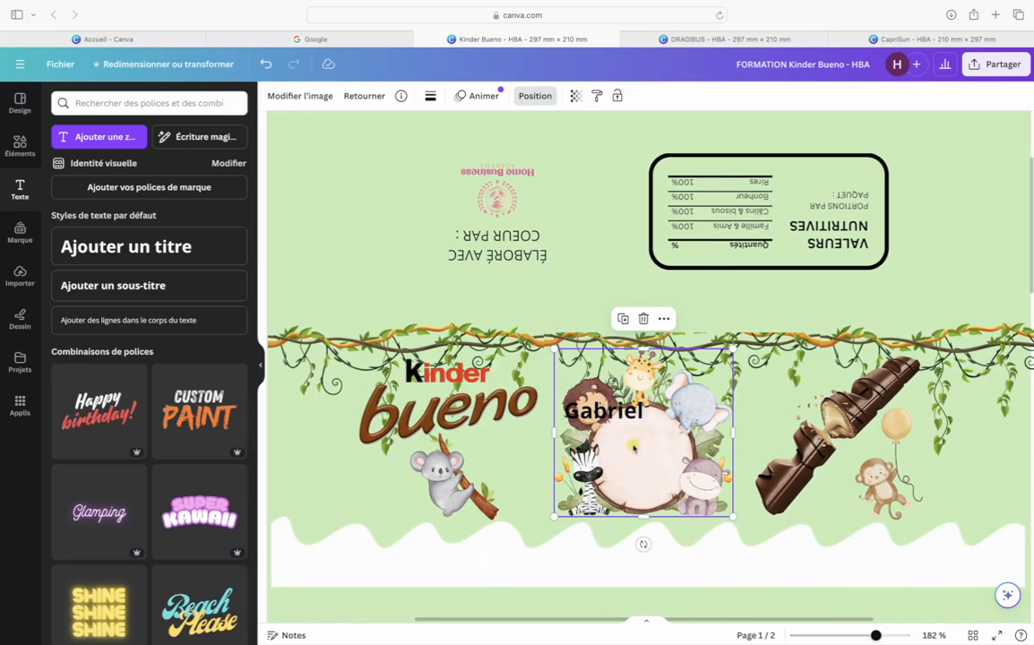
left_click(593, 411)
left_click_drag(598, 412, 633, 442)
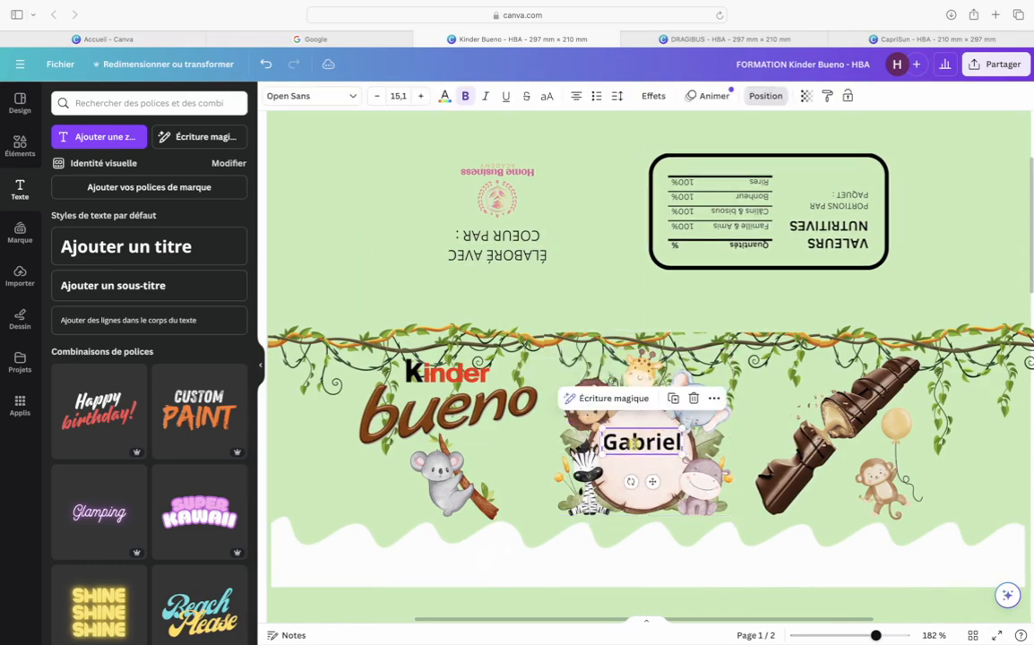
left_click(444, 96)
left_click(130, 319)
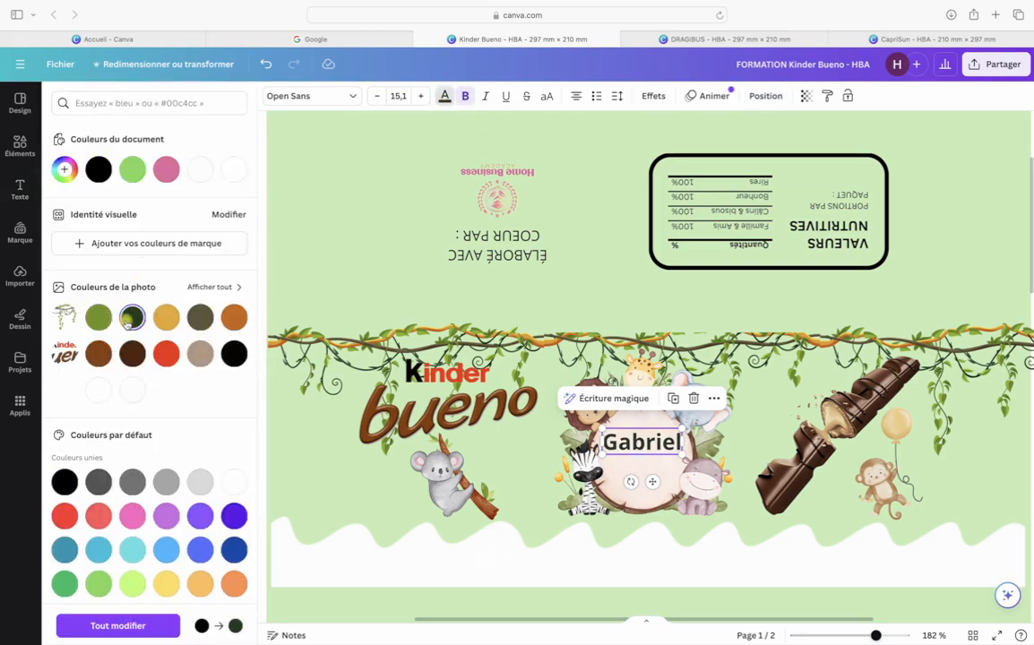
Try the Sugo Display font on the first name in the round animal sign
left_click(342, 99)
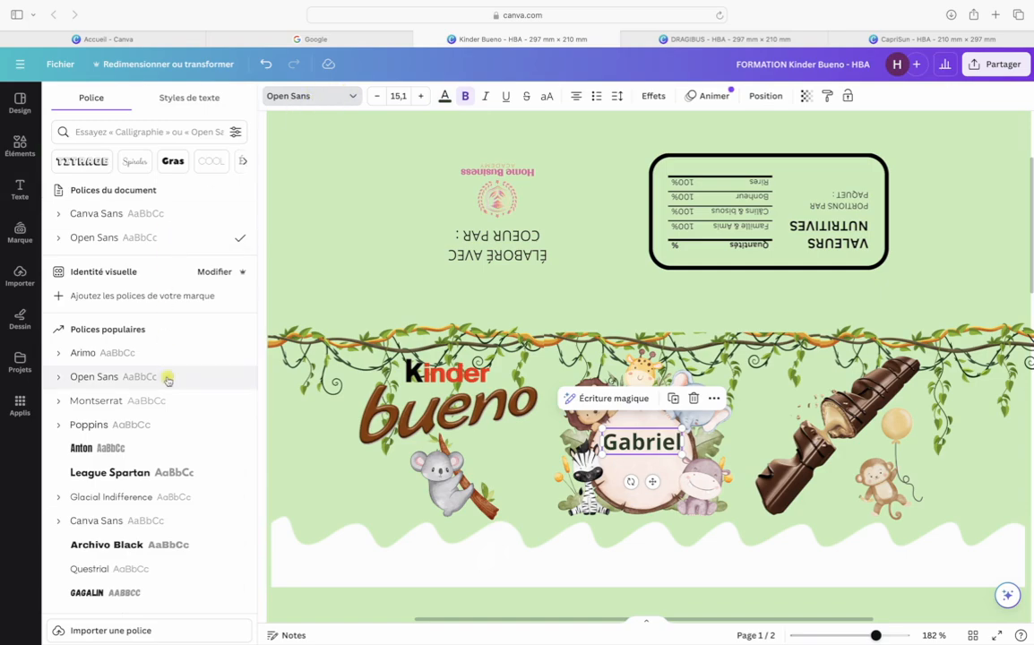
scroll(167, 379, "down", 5)
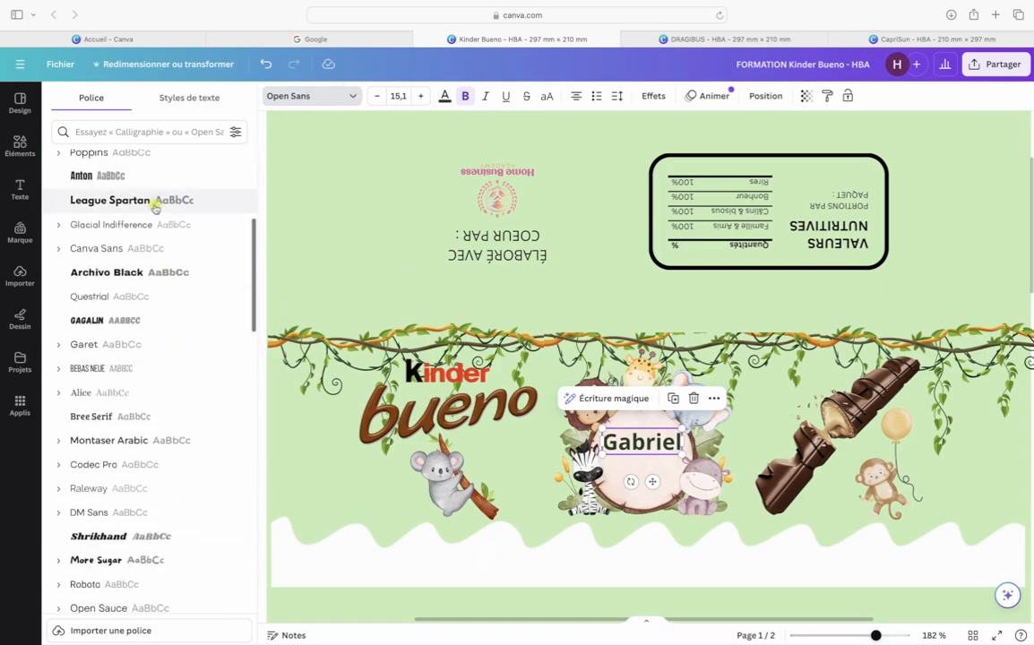
scroll(157, 421, "down", 10)
scroll(157, 422, "down", 10)
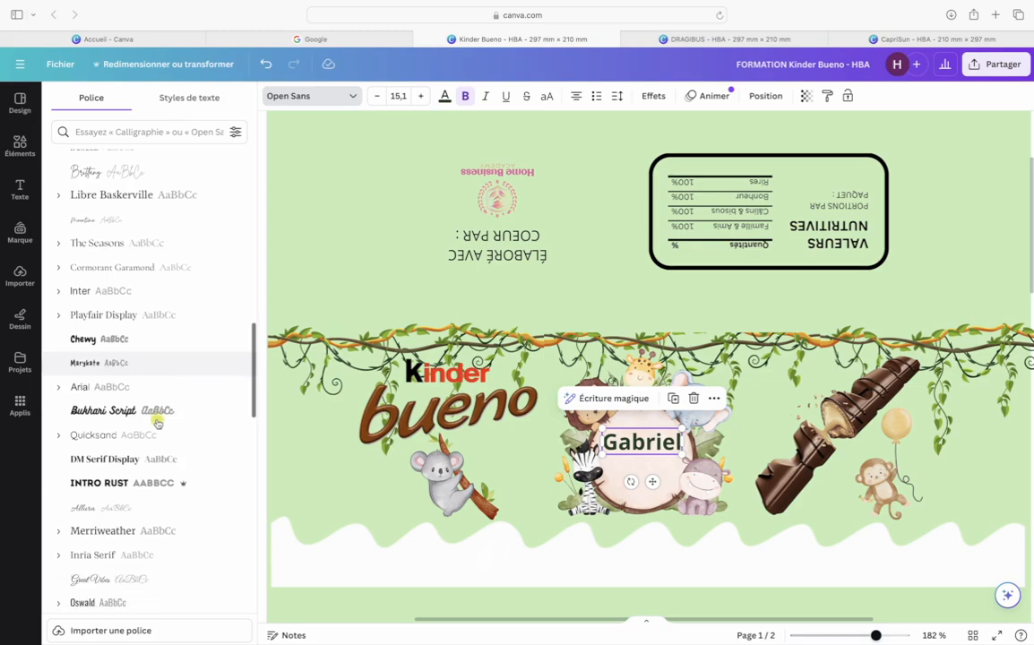
scroll(157, 423, "down", 1)
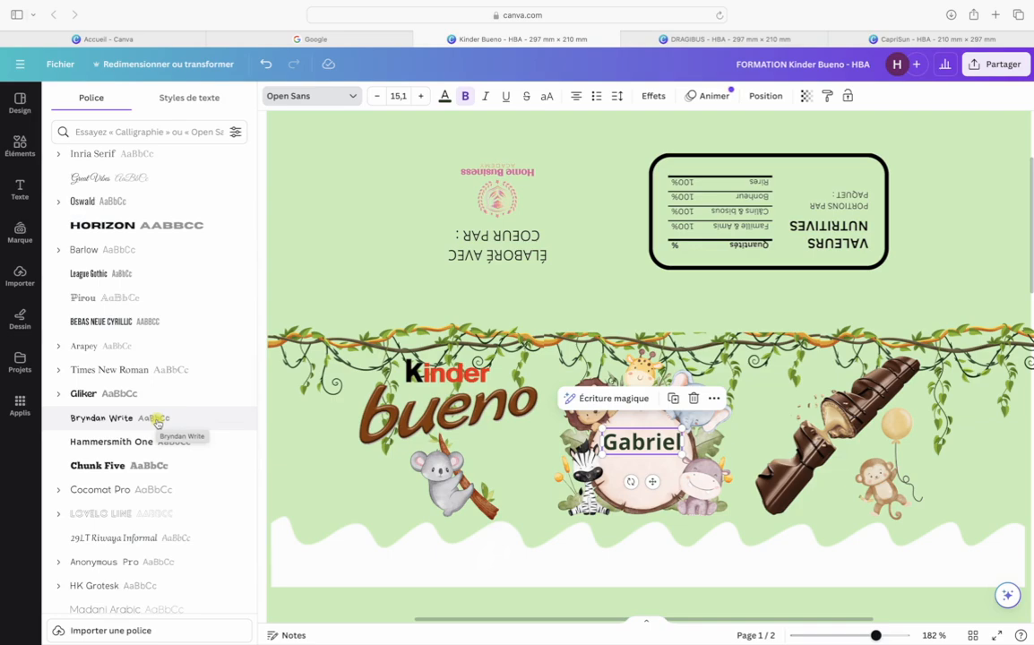
scroll(156, 422, "down", 10)
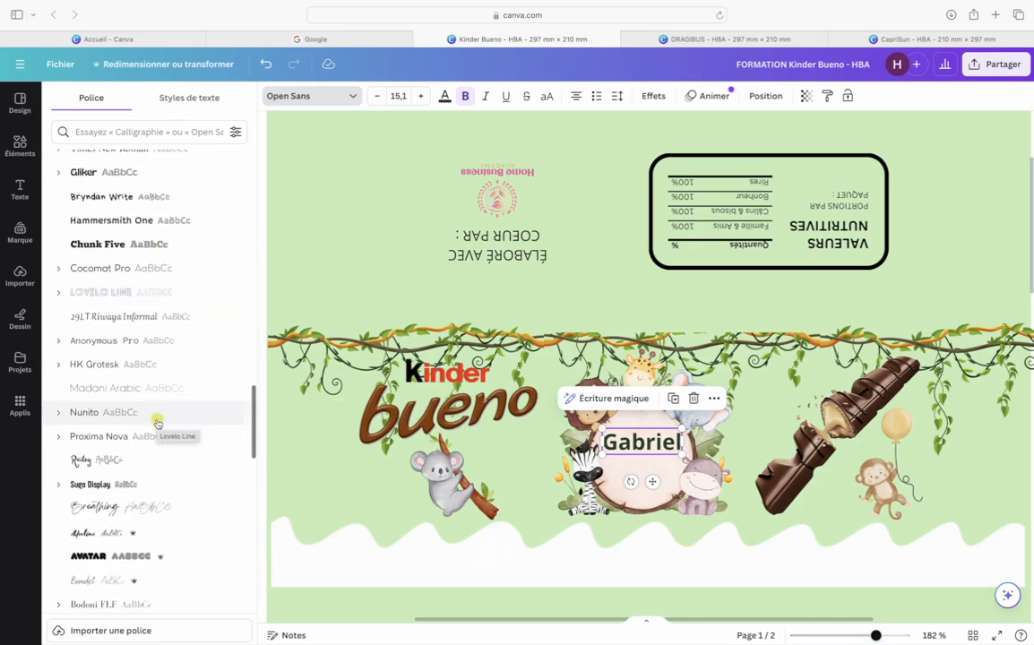
scroll(156, 423, "down", 2)
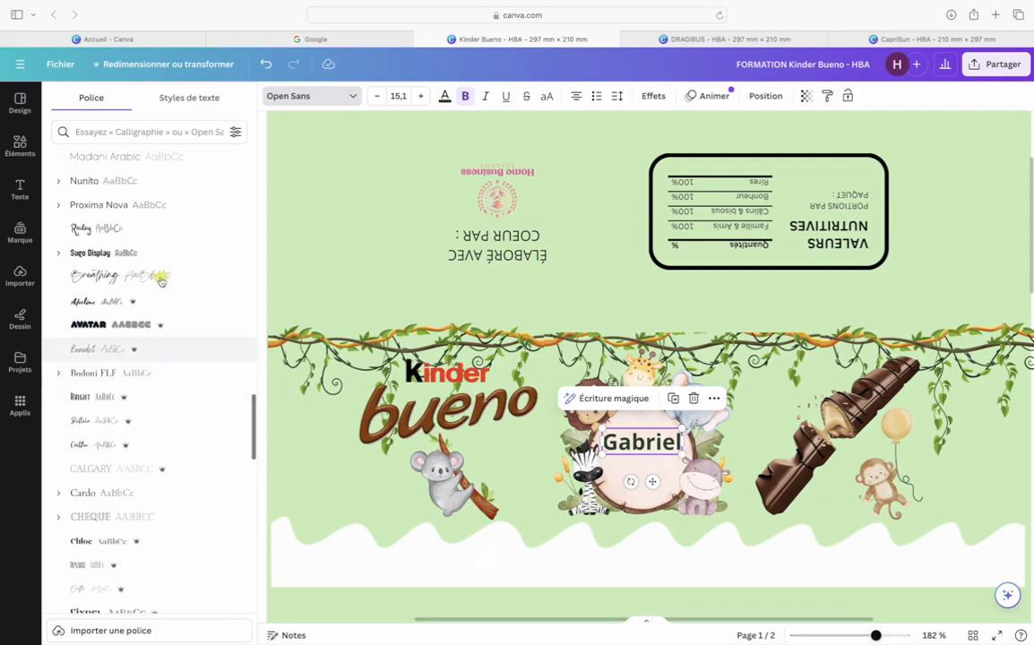
left_click(159, 257)
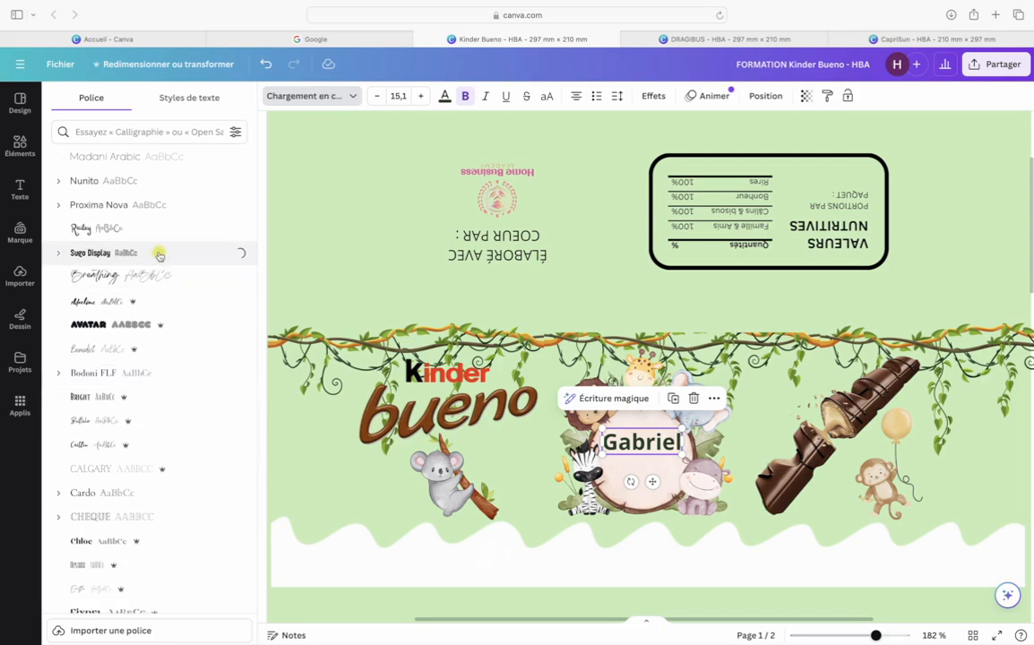
Set the first name's font to Adlery Pro
scroll(159, 359, "down", 10)
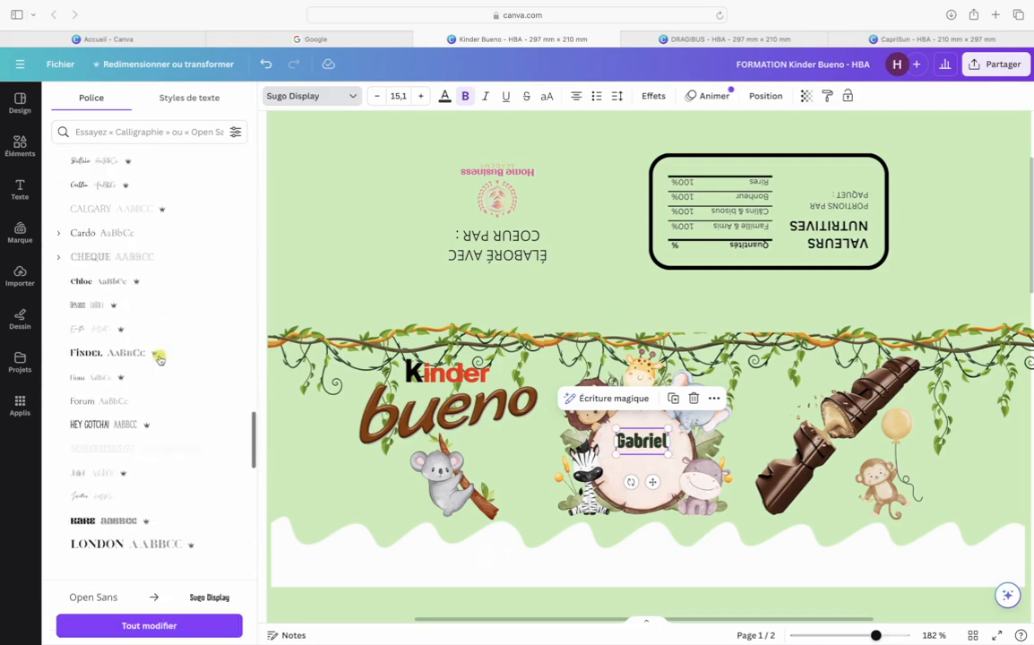
scroll(160, 359, "down", 2)
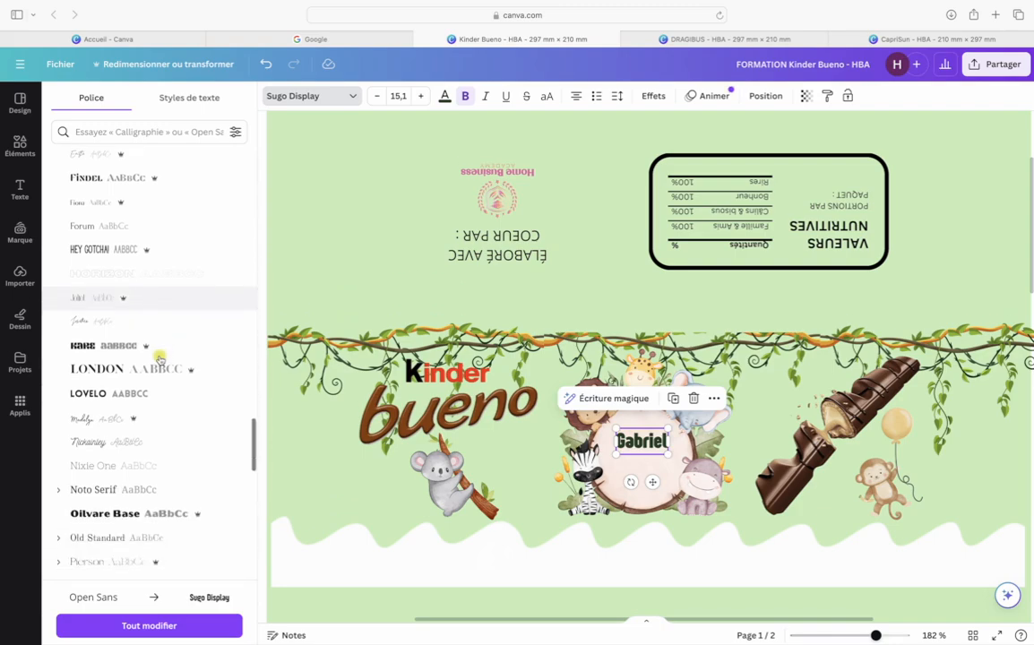
scroll(160, 356, "down", 5)
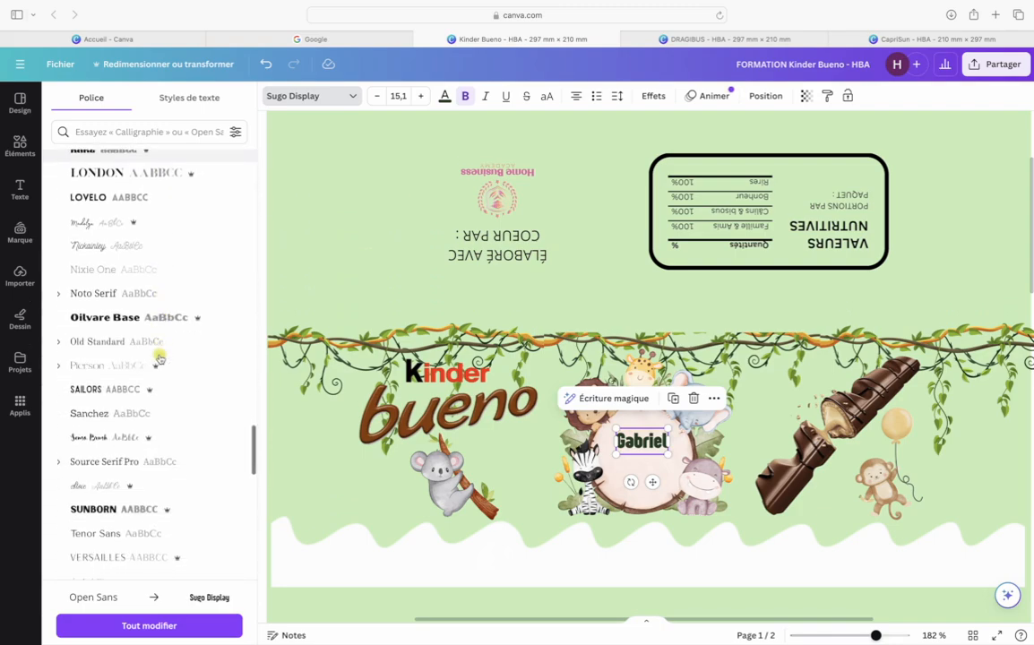
scroll(160, 356, "down", 7)
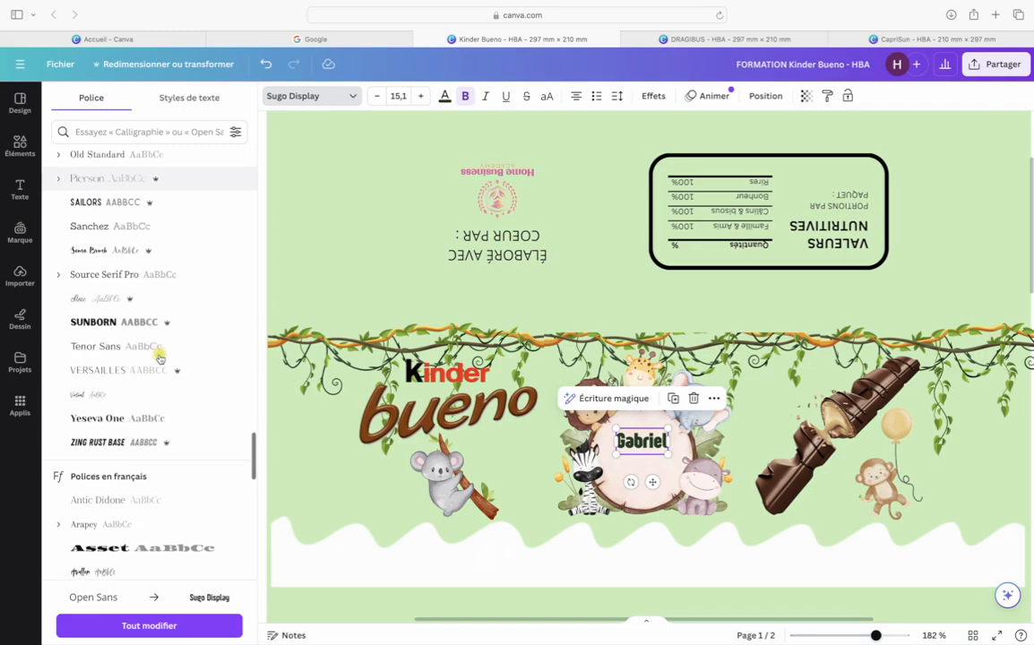
scroll(159, 357, "down", 5)
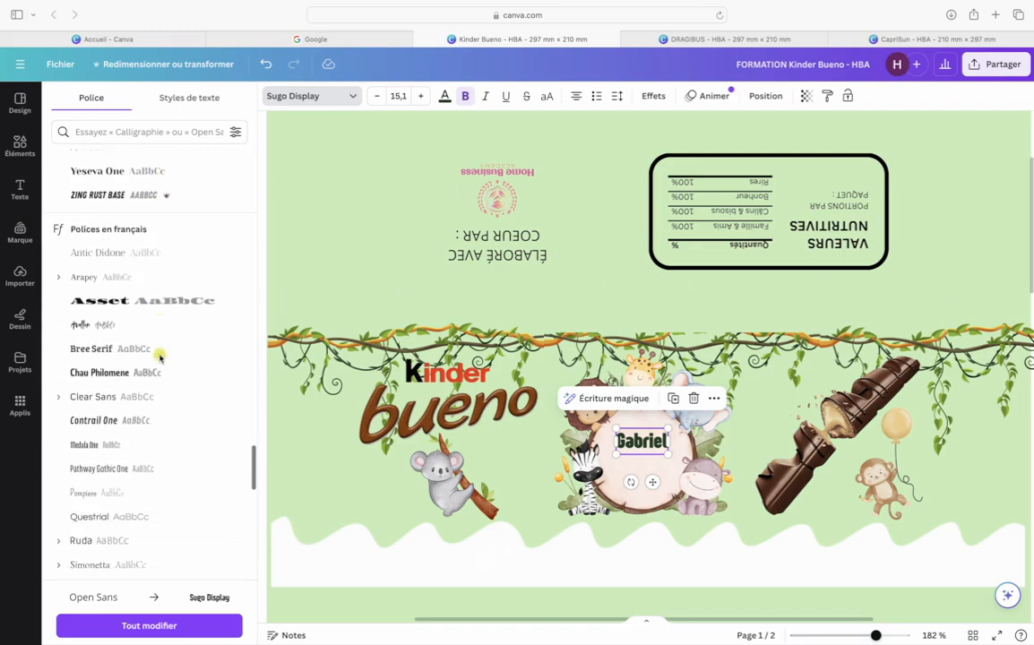
scroll(160, 356, "down", 3)
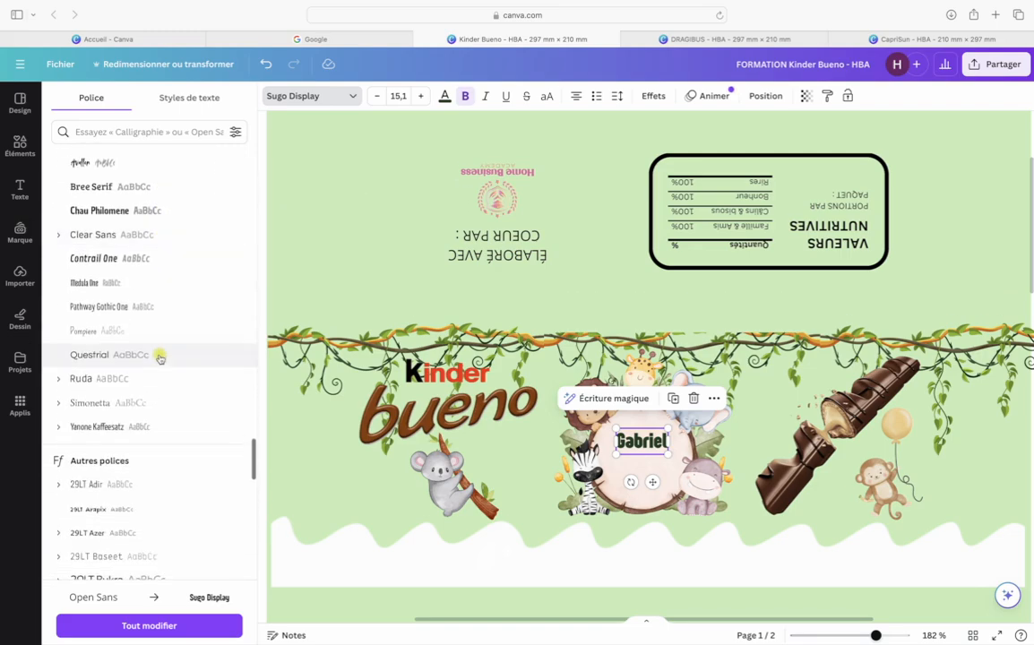
scroll(159, 357, "down", 4)
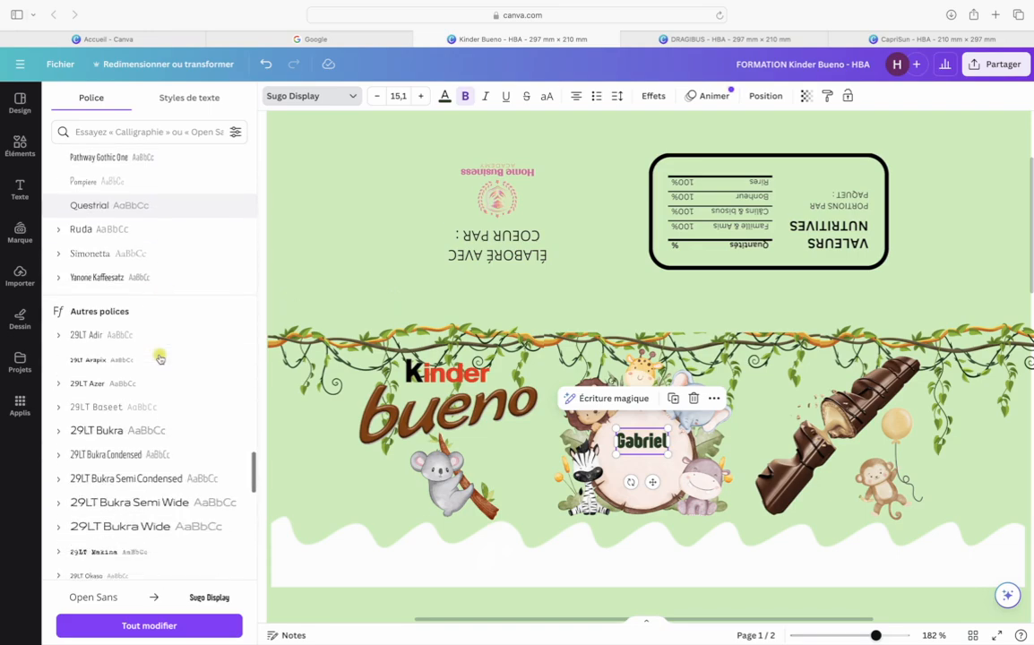
scroll(160, 357, "down", 8)
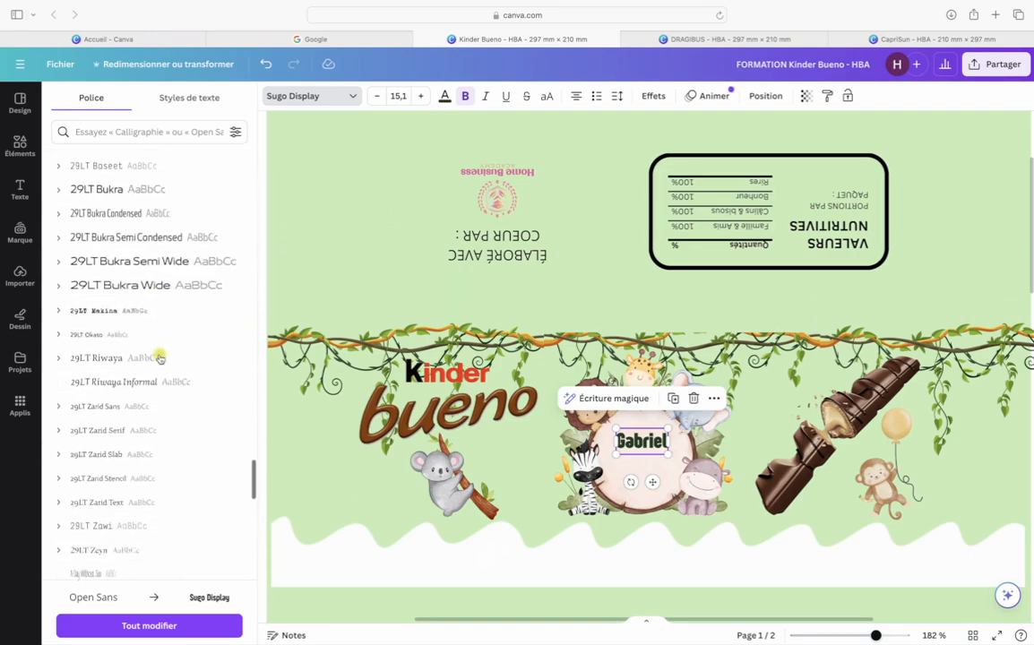
scroll(159, 357, "down", 6)
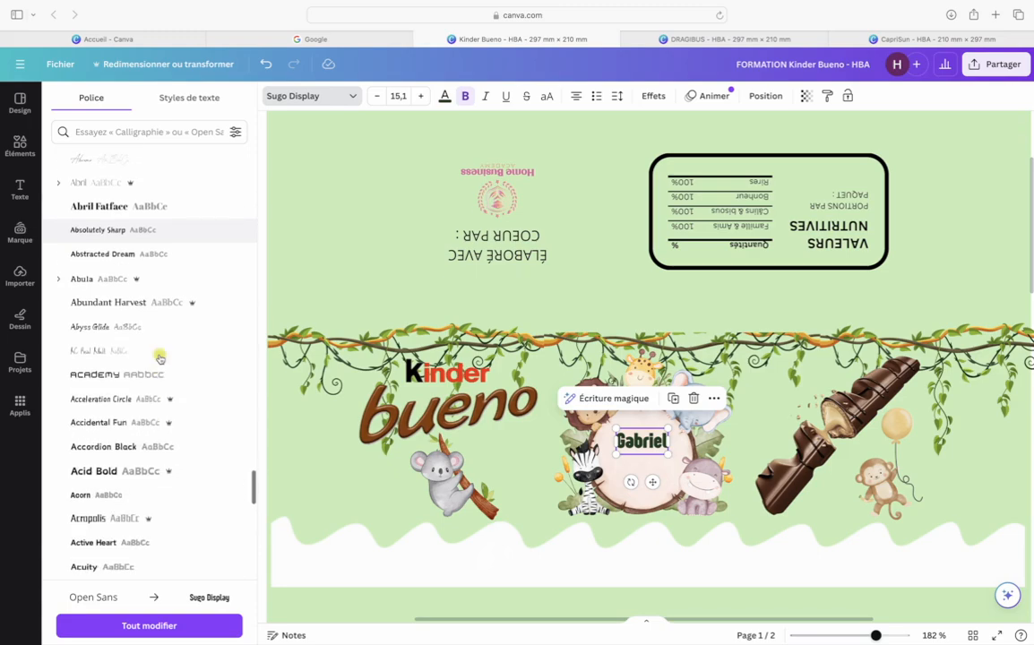
scroll(160, 357, "down", 6)
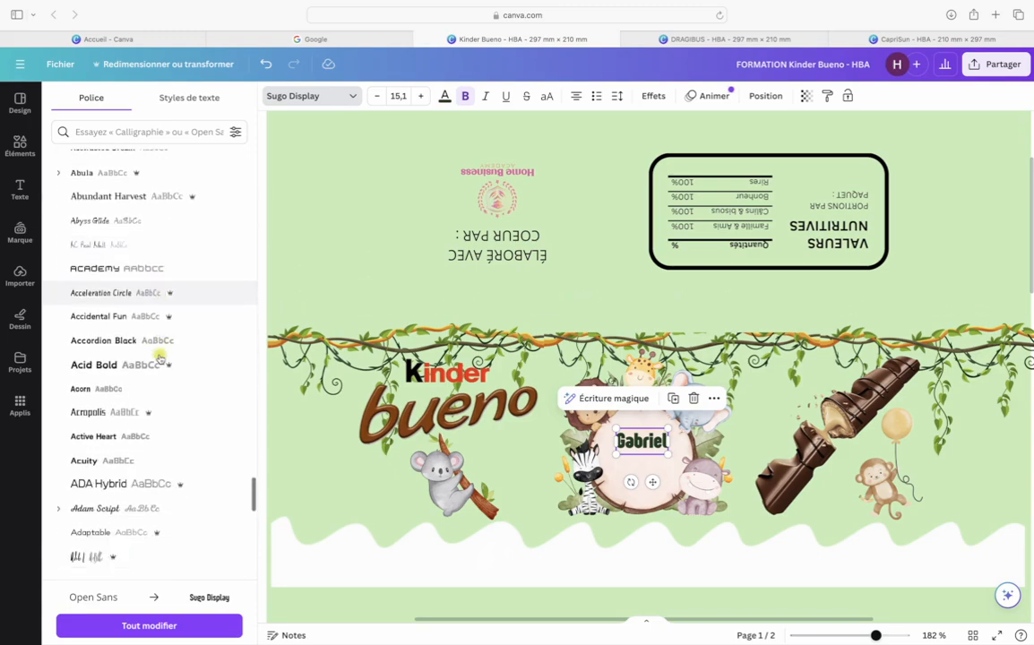
scroll(159, 357, "down", 7)
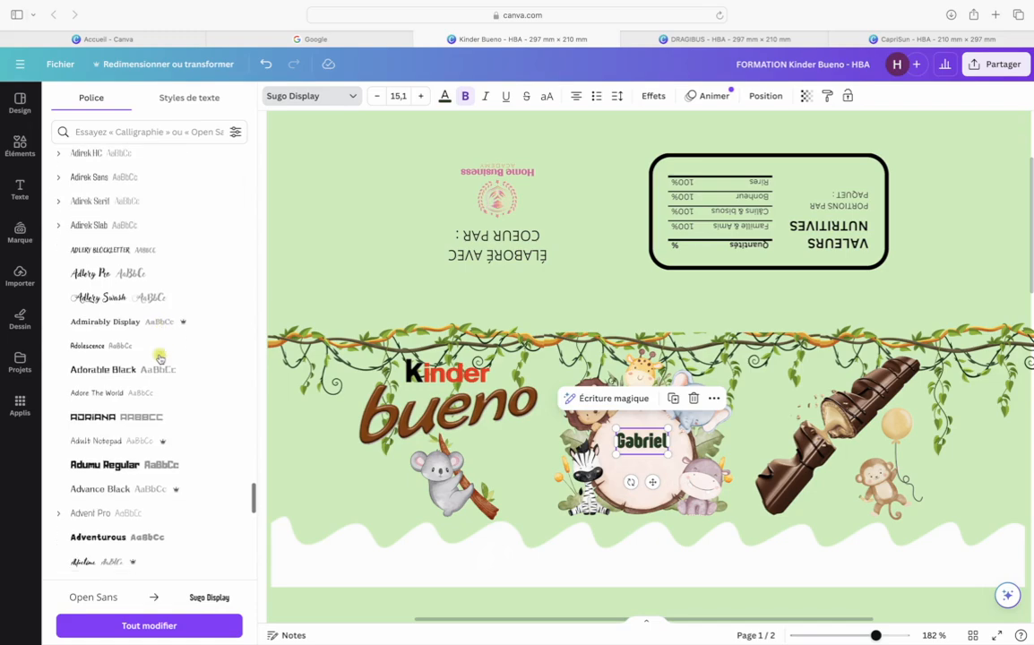
left_click(158, 273)
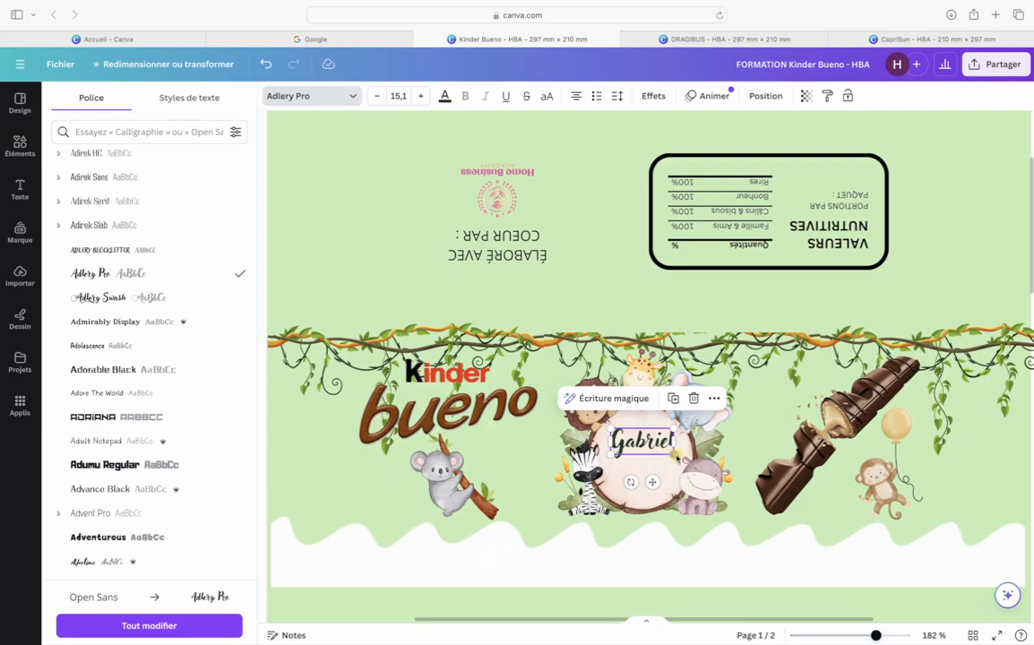
Enlarge the first name to size 17,2 and centre it inside the round animal sign
left_click(648, 464)
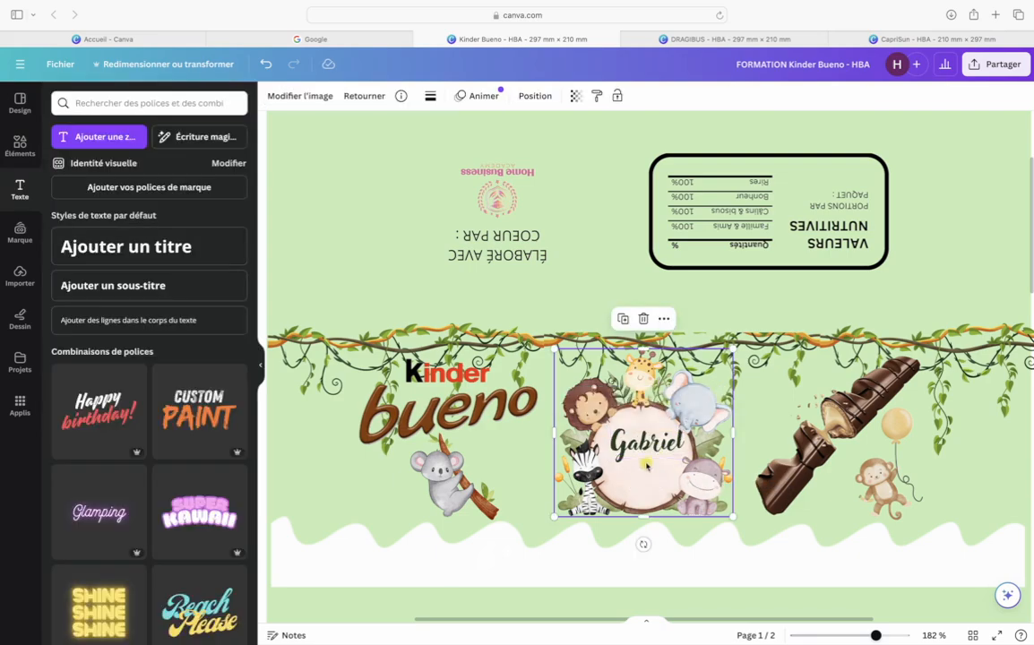
left_click(654, 449)
left_click_drag(654, 449, 650, 449)
Duplicate the first name, change the copy to "2 ans" and centre it beneath the name inside the round sign
key("super+d")
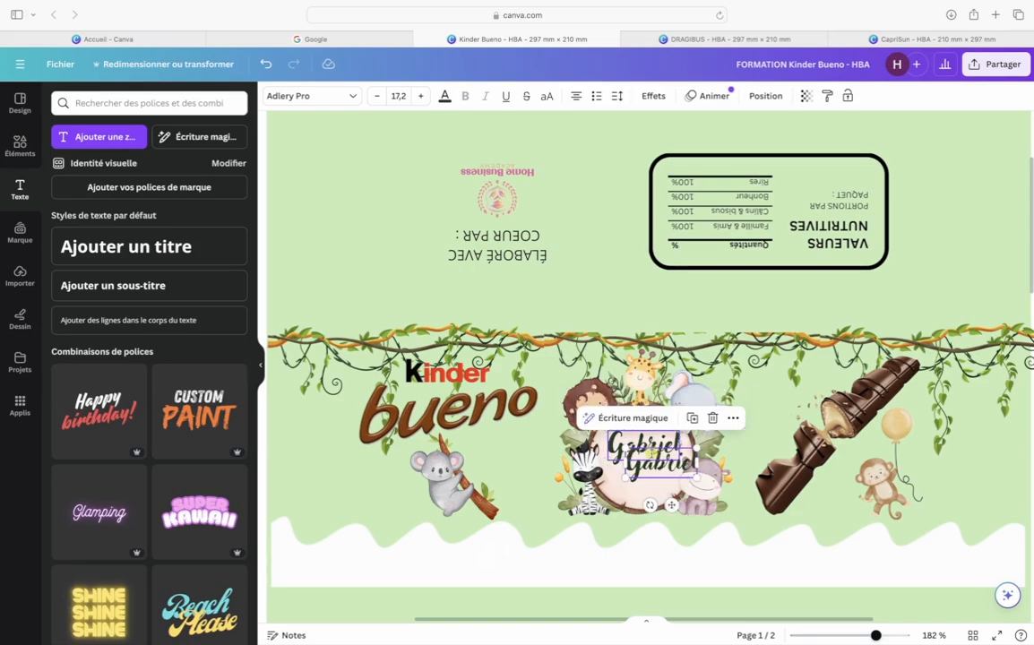
double_click(655, 461)
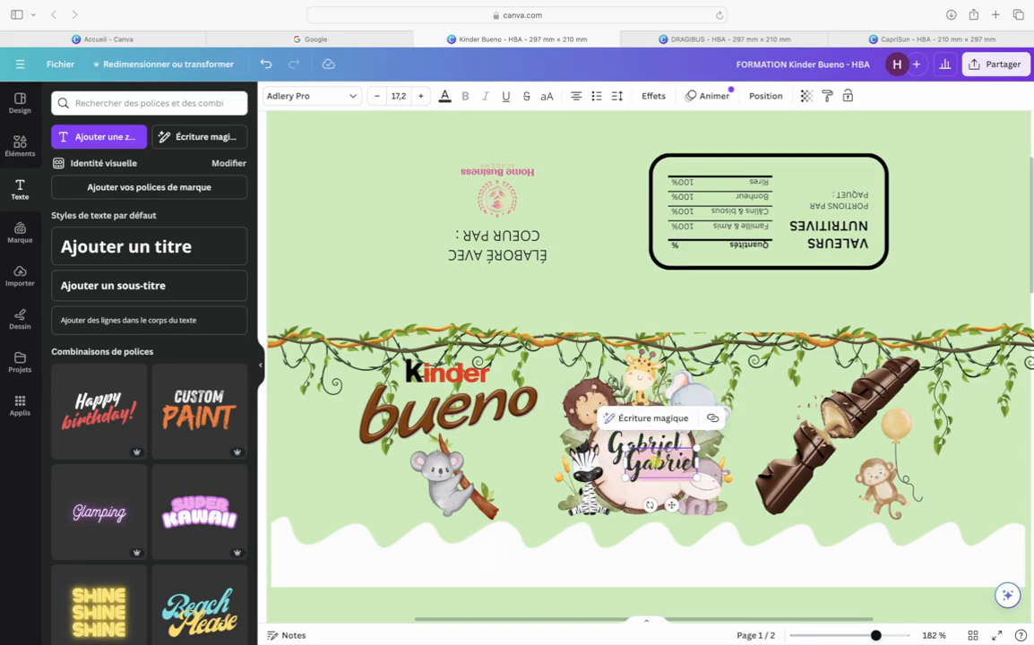
type("2 ans")
left_click(653, 491)
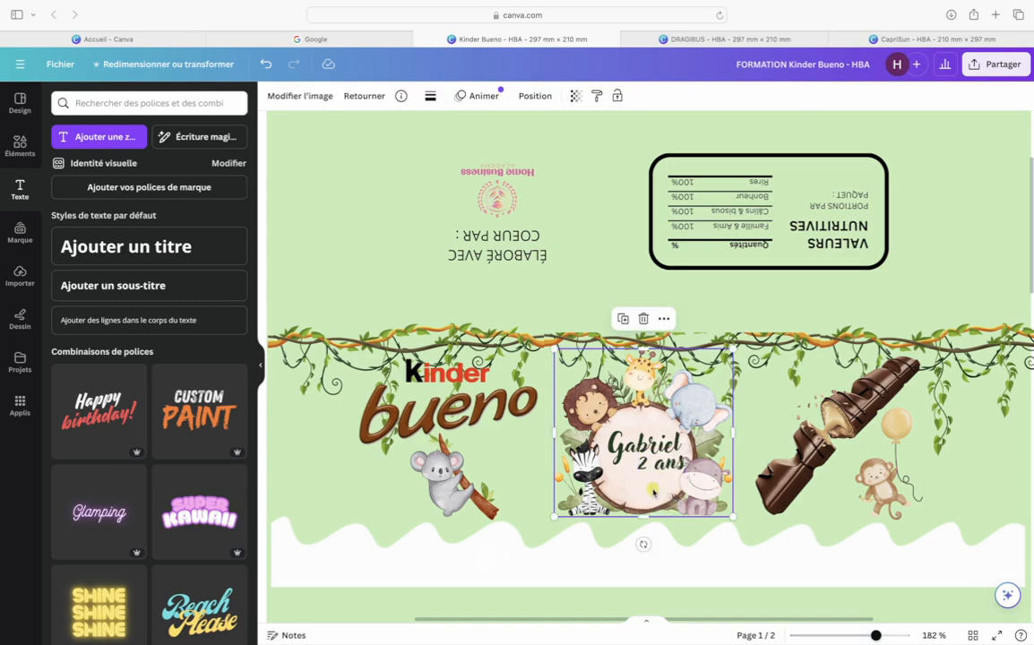
left_click_drag(666, 468, 650, 478)
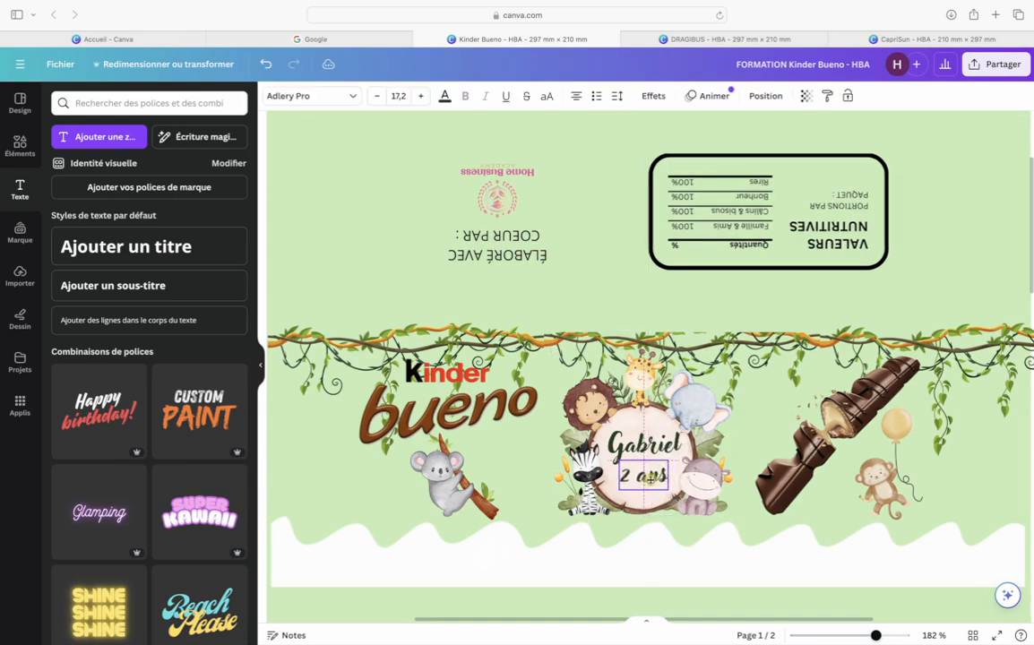
left_click(606, 493)
Recolour the white wavy band below the animals with the red from the Kinder Bueno logo's photo colours
scroll(606, 493, "down", 5)
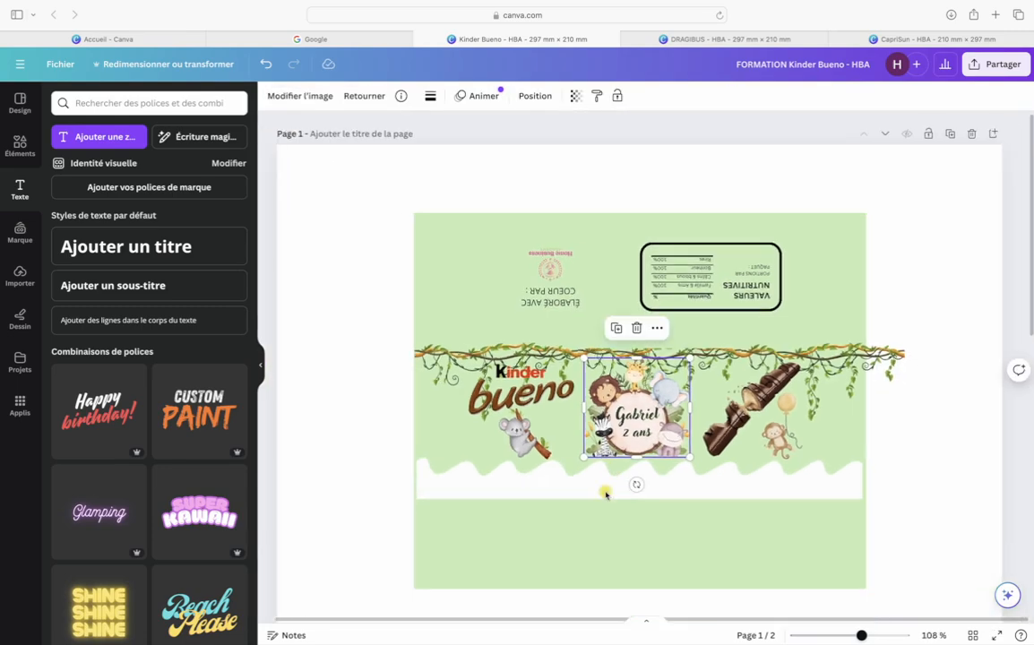
left_click(959, 374)
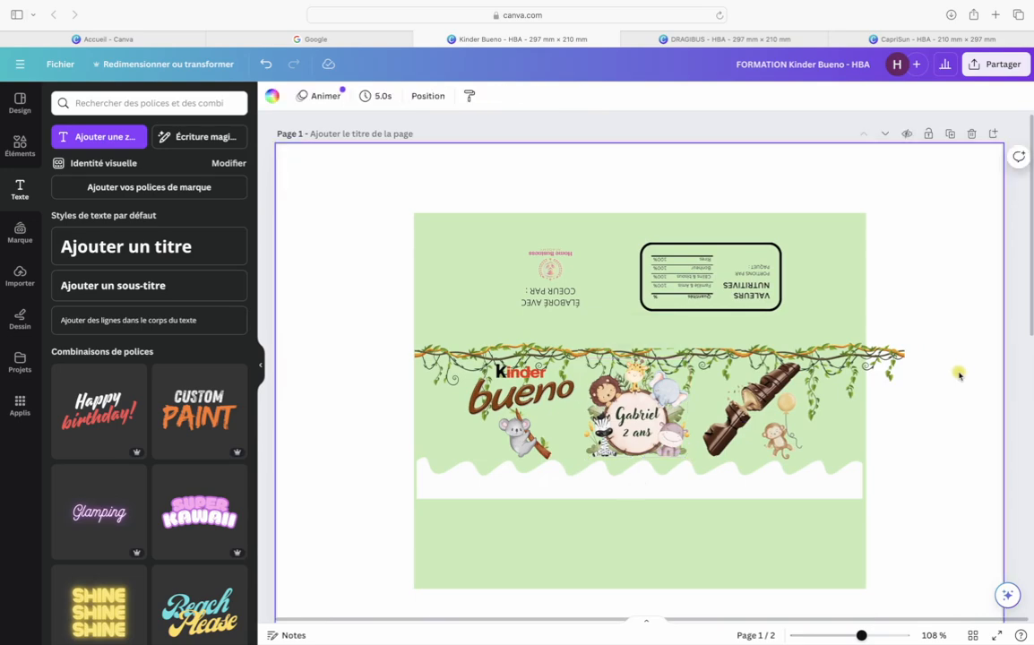
scroll(959, 374, "up", 2)
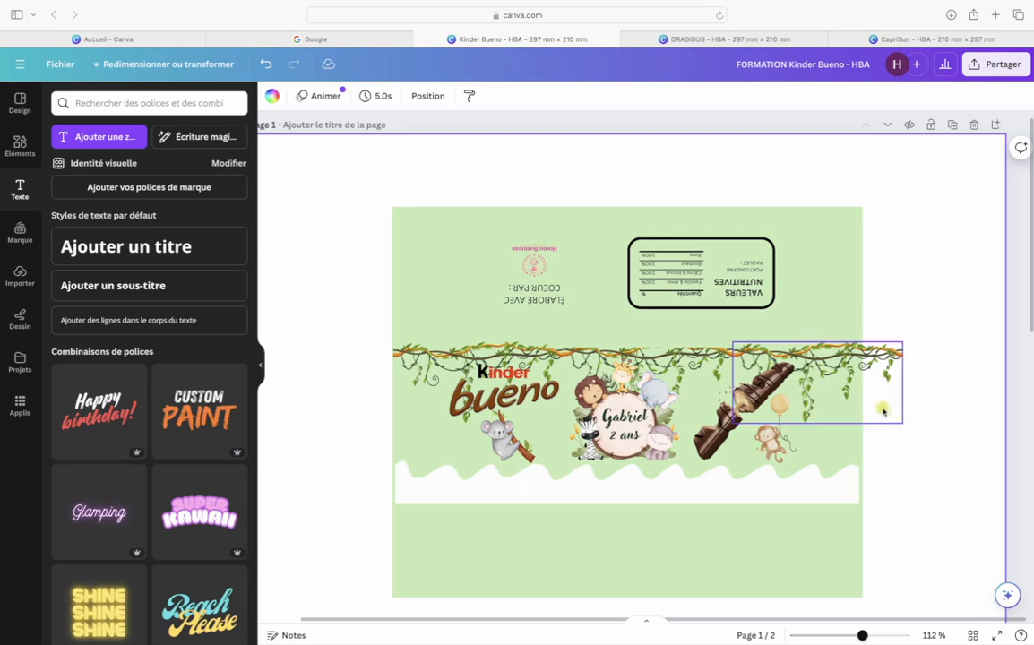
left_click(798, 540)
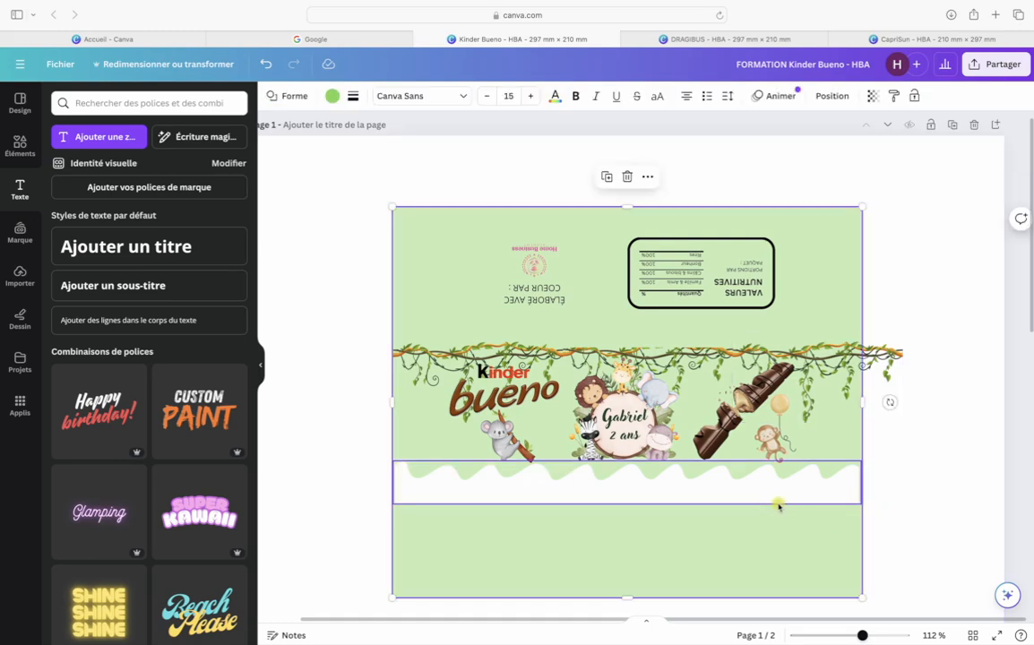
left_click(778, 499)
left_click(431, 97)
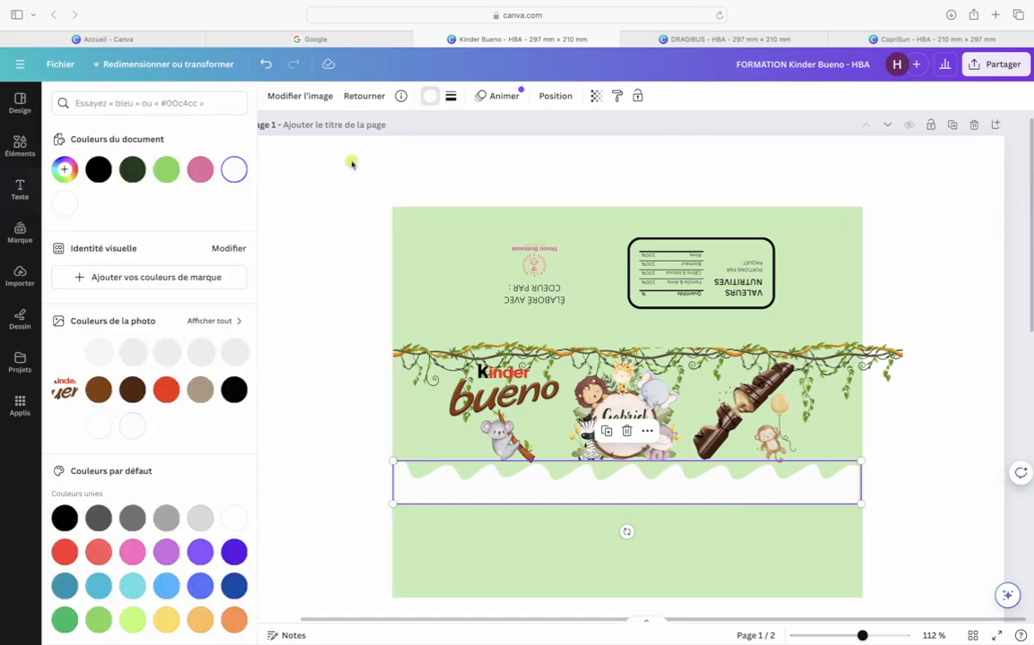
left_click(165, 388)
left_click(339, 445)
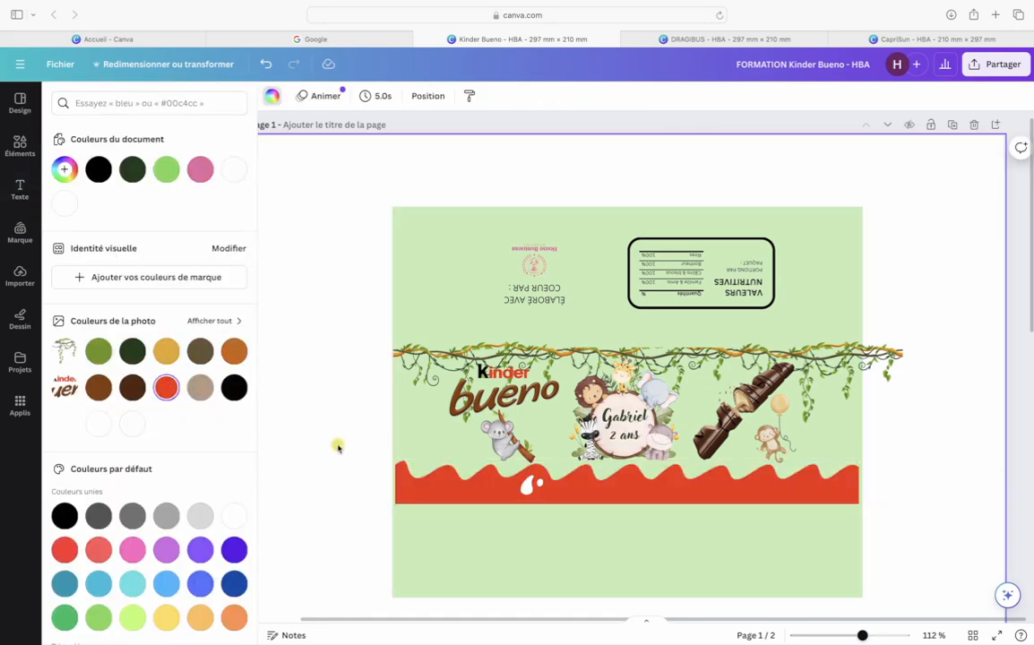
Recolour the green wrapper background with the medium brown from the Kinder Bueno logo's photo colours
left_click(804, 553)
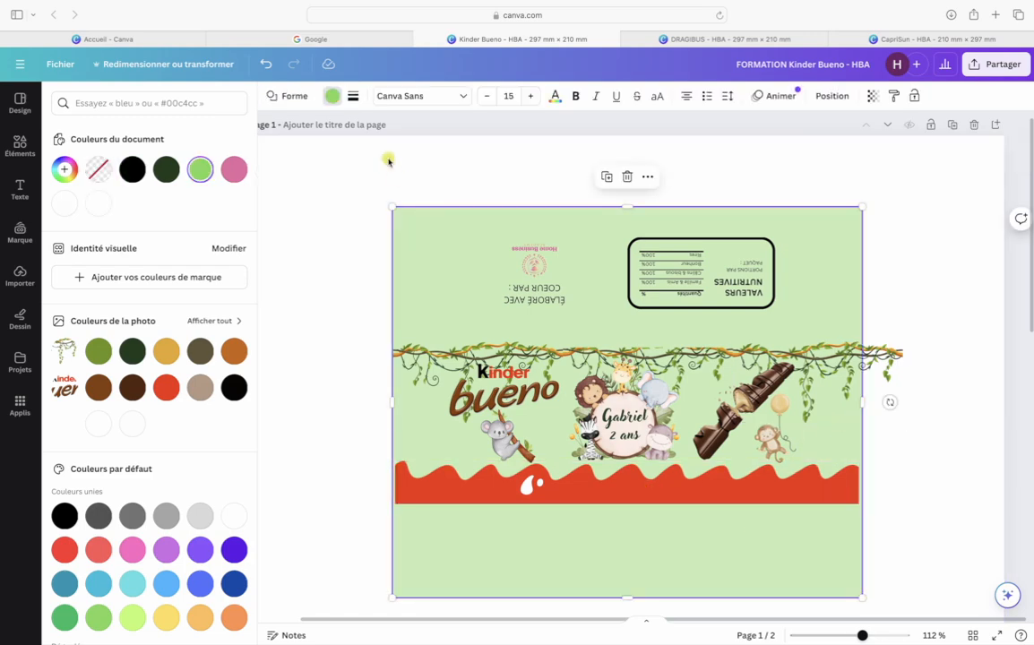
left_click(99, 388)
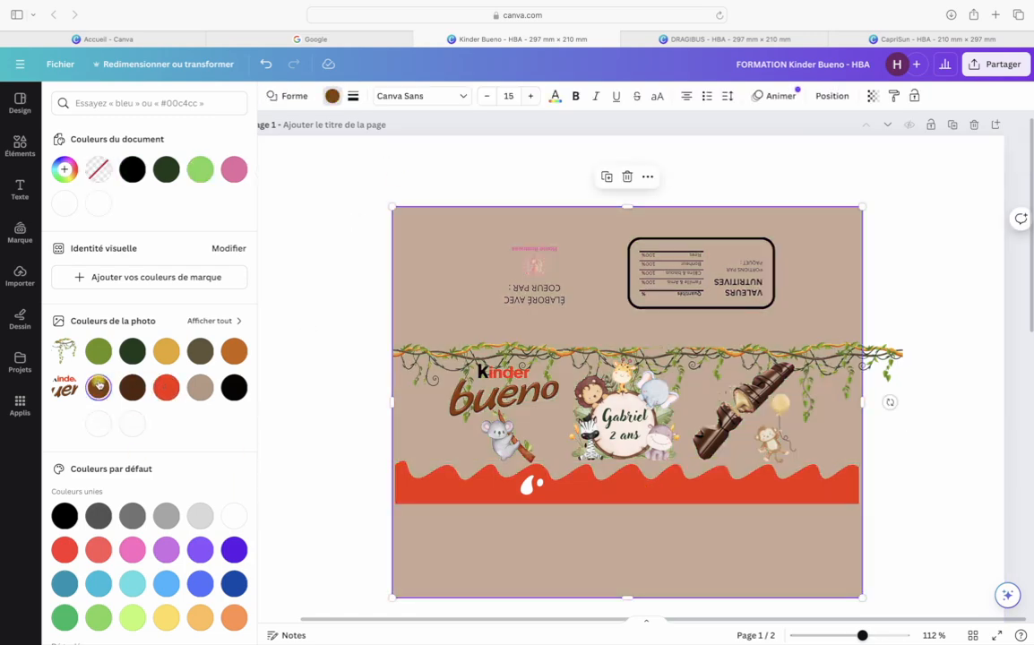
left_click(351, 392)
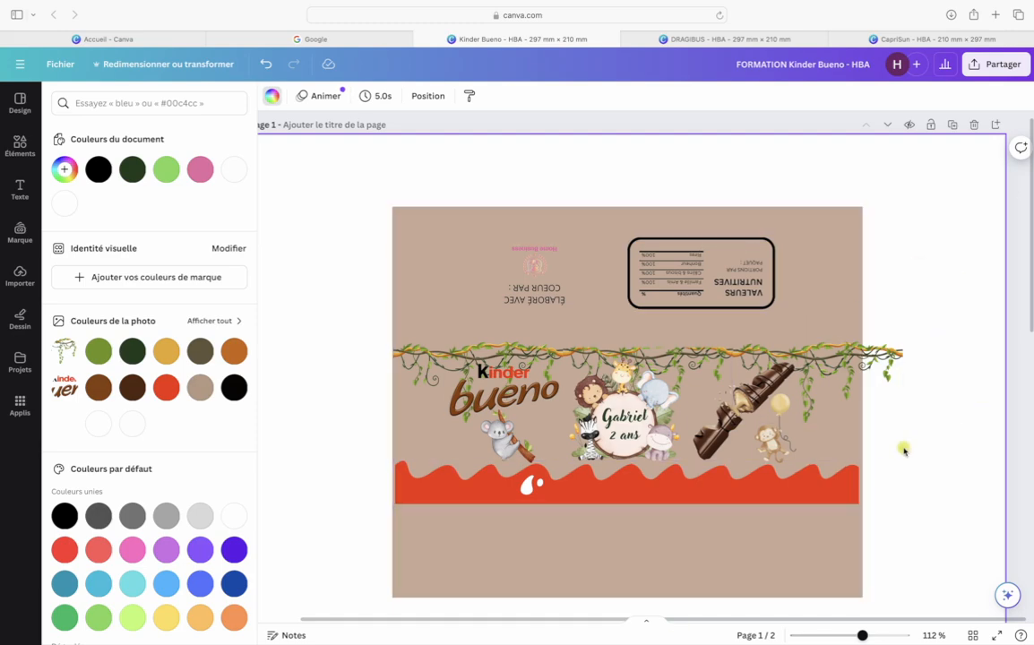
Examine the page 2 wrapper template with its fold lines and gluing zones
scroll(903, 450, "down", 10)
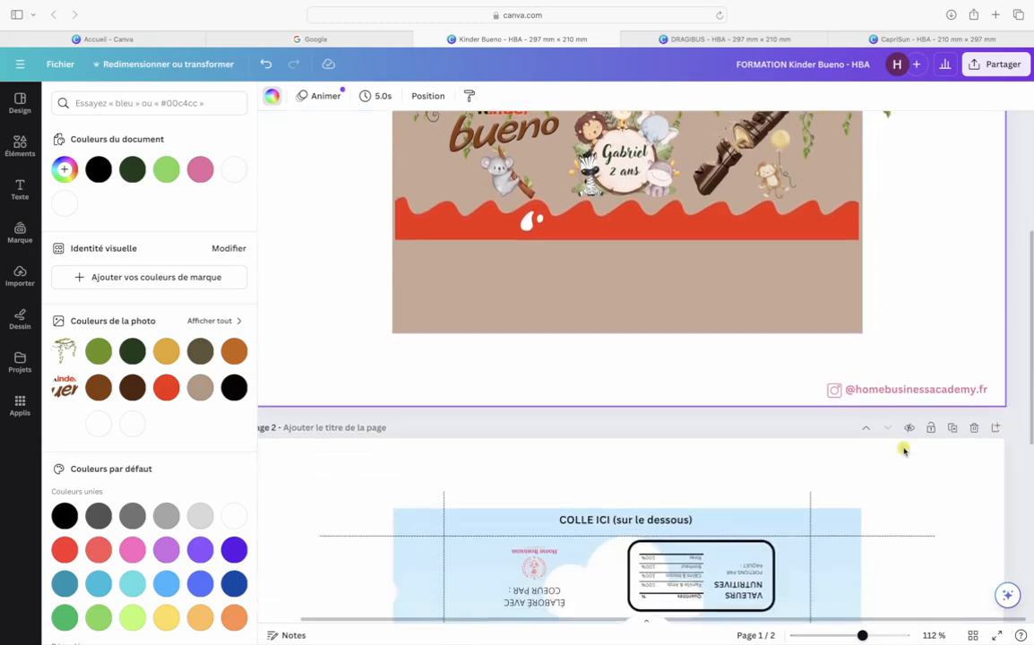
scroll(903, 450, "down", 3)
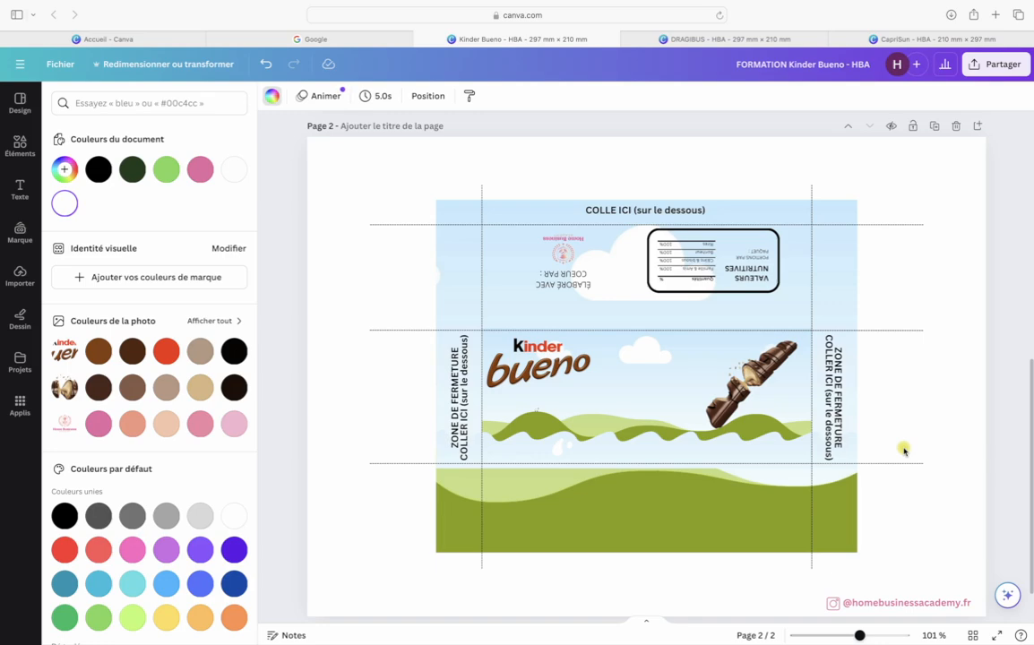
Compare the customised page 1 wrapper with the blank landscape frames on the page 2 template
scroll(903, 450, "up", 1)
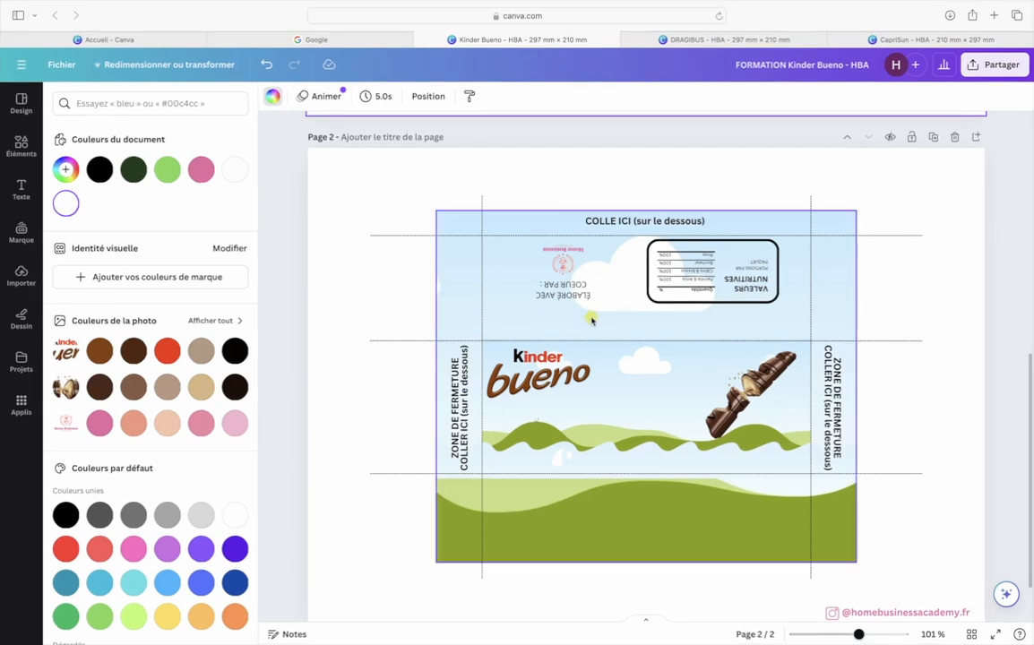
left_click(596, 526)
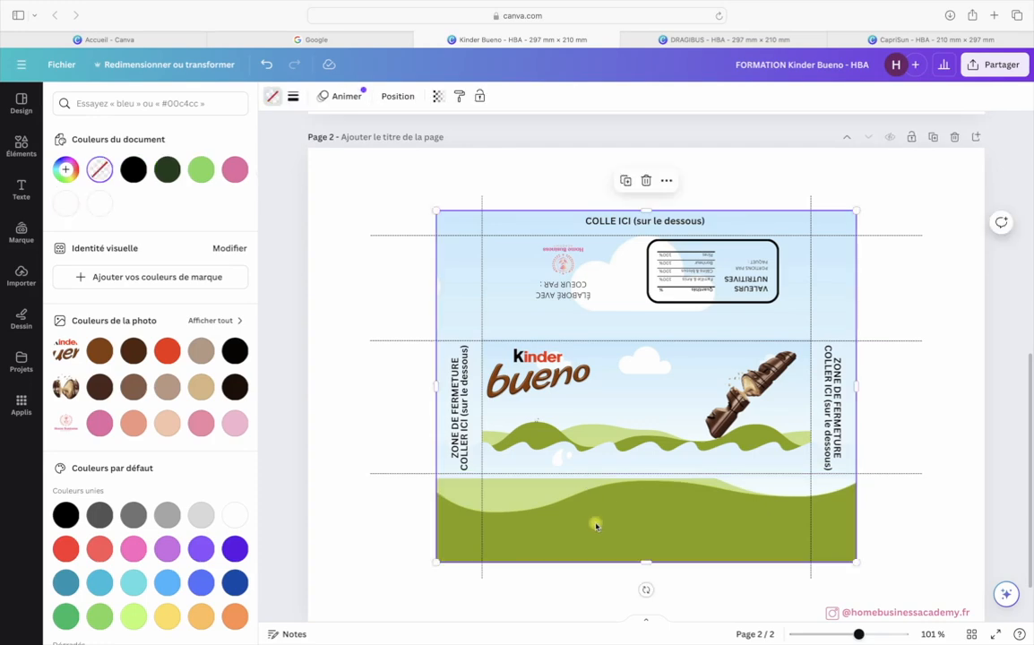
scroll(596, 526, "up", 5)
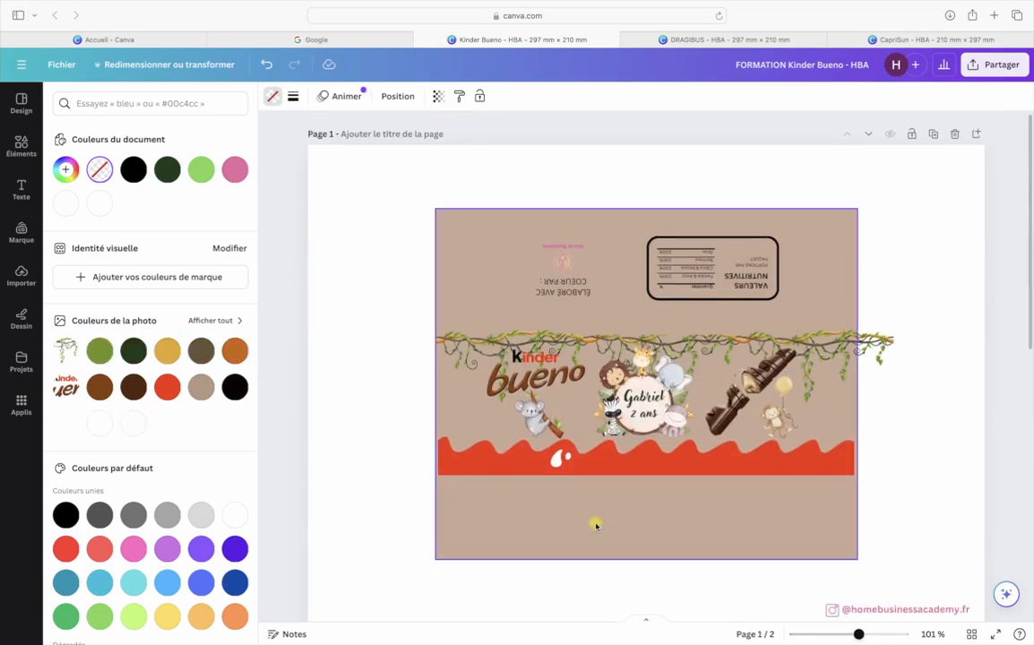
scroll(596, 526, "down", 1)
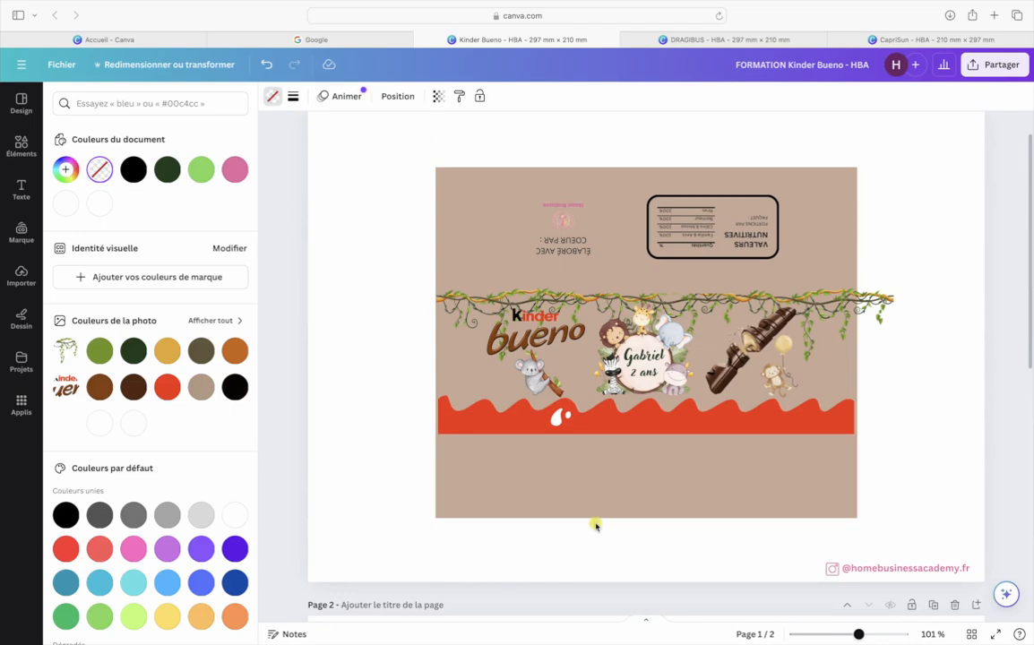
scroll(596, 527, "down", 5)
left_click(596, 526)
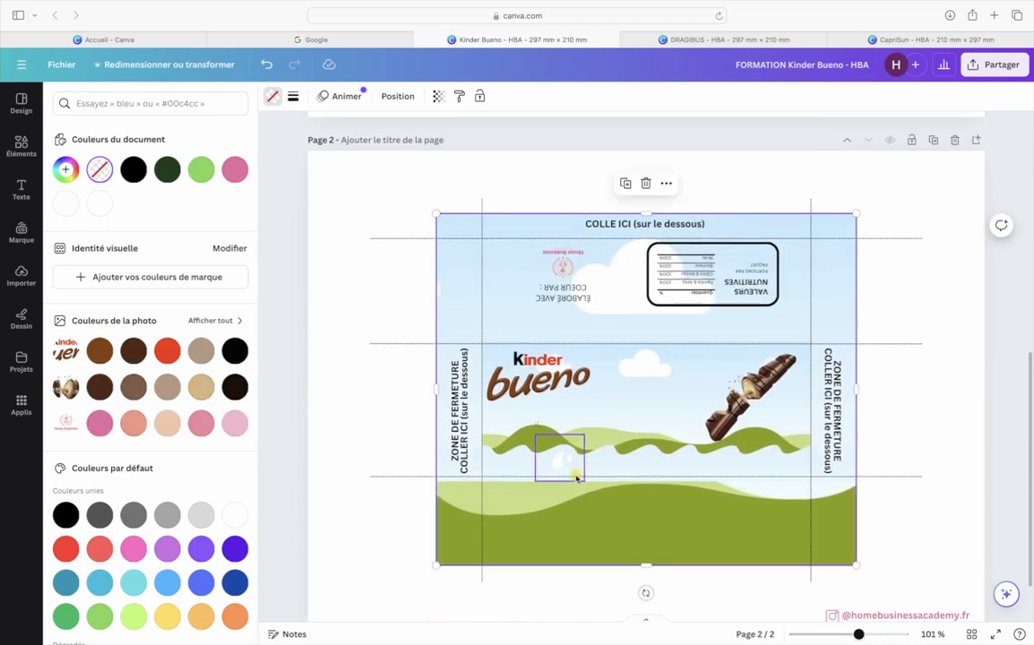
left_click(389, 544)
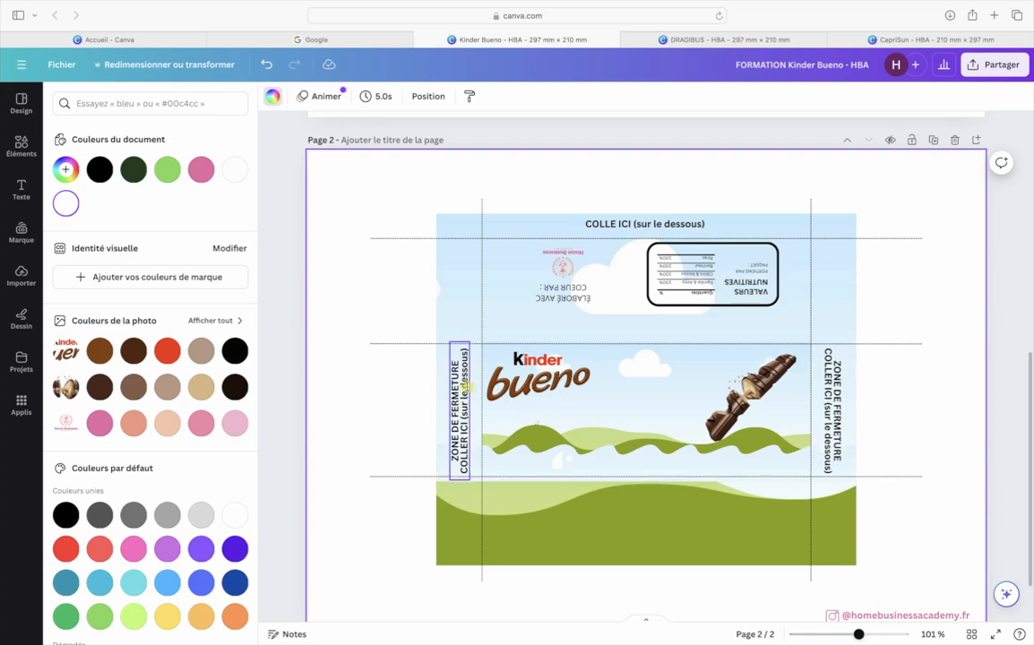
Delete the two "ZONE DE FERMETURE" labels and the "COLLE ICI (sur le dessous)" label from the page 2 wrapper
left_click(460, 408)
key("Delete")
left_click(829, 413)
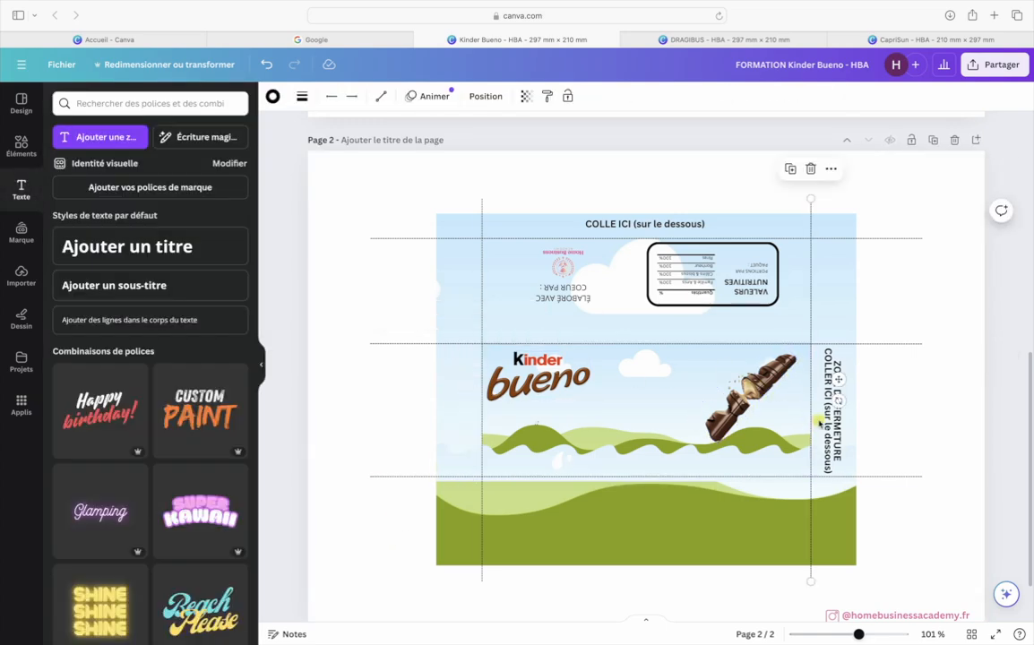
key("Delete")
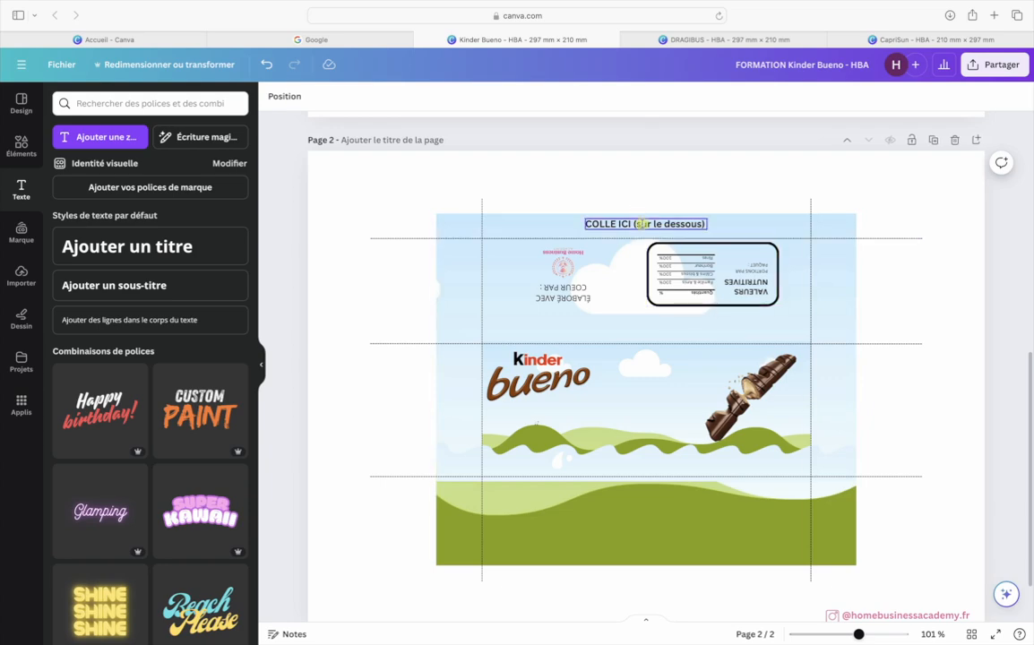
left_click(644, 225)
key("Delete")
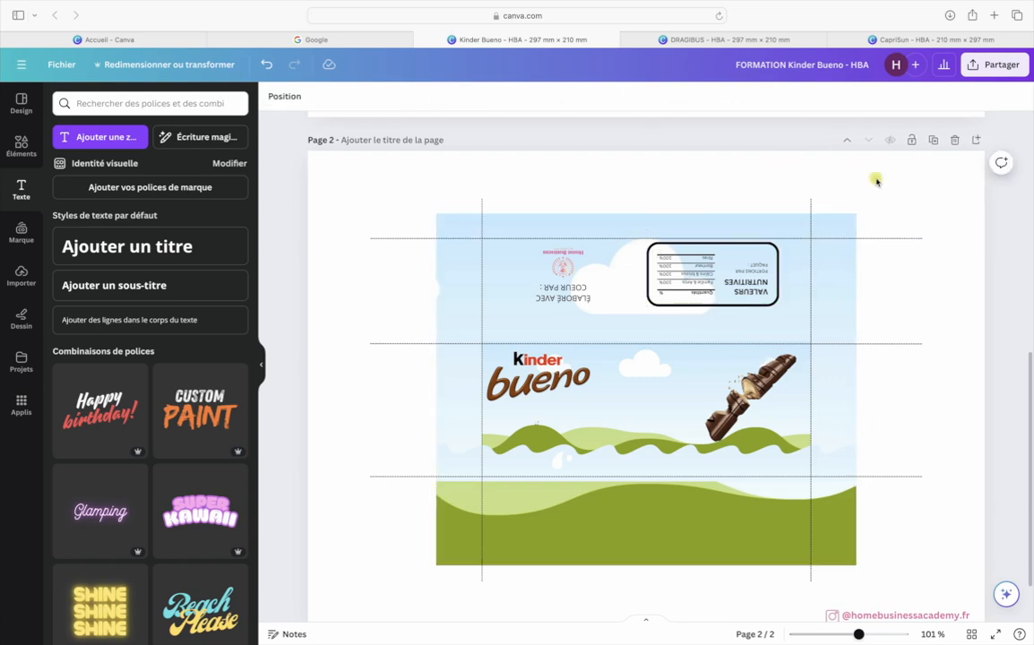
Delete all the horizontal and vertical dashed fold lines from the page 2 wrapper
left_click_drag(899, 208, 887, 529)
key("Delete")
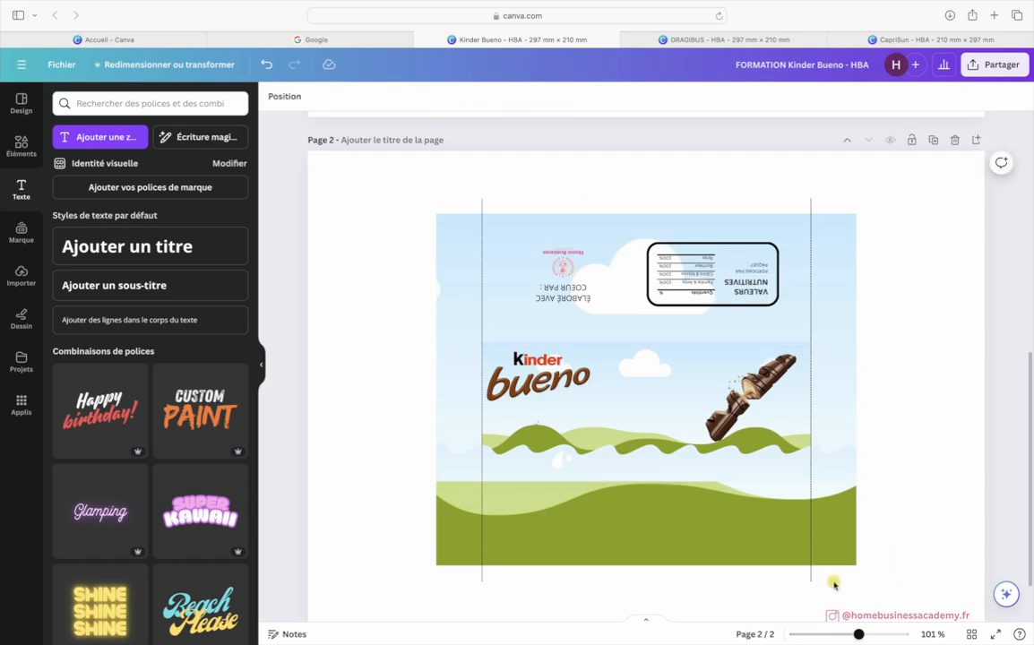
left_click_drag(833, 584, 426, 595)
key("Delete")
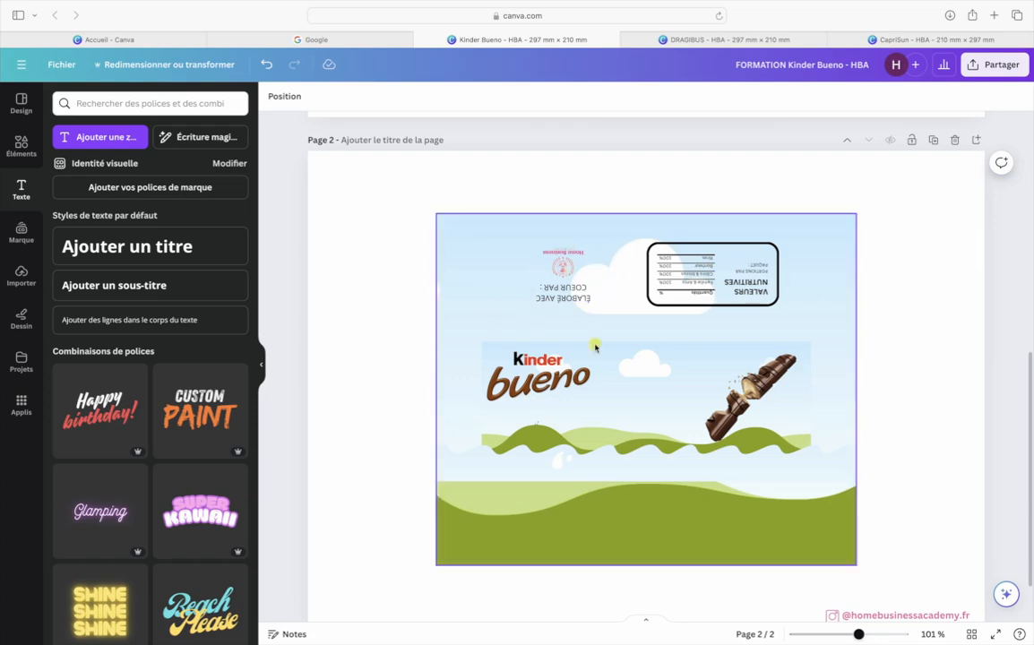
Check the extents of the front panel frame, the full background frame and the wavy band frame on page 2
left_click(668, 386)
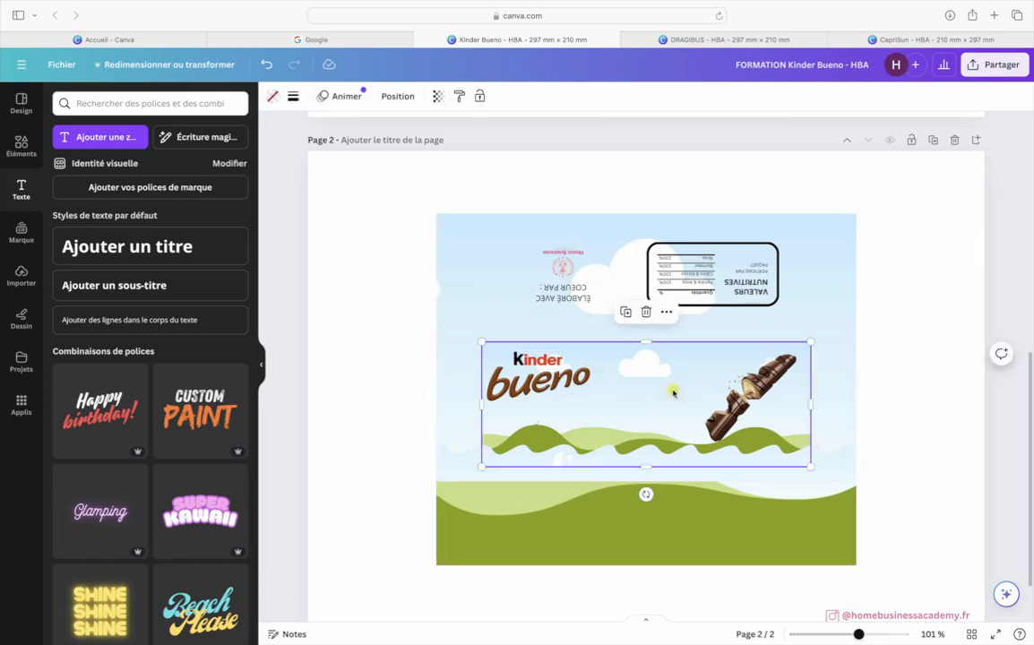
left_click(485, 298)
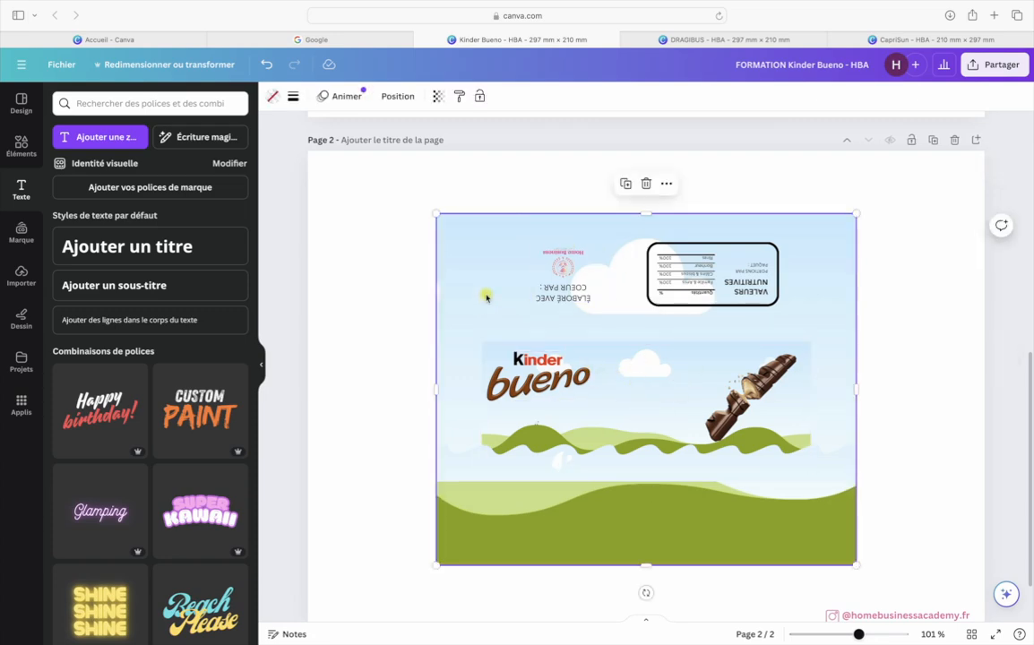
left_click(652, 417)
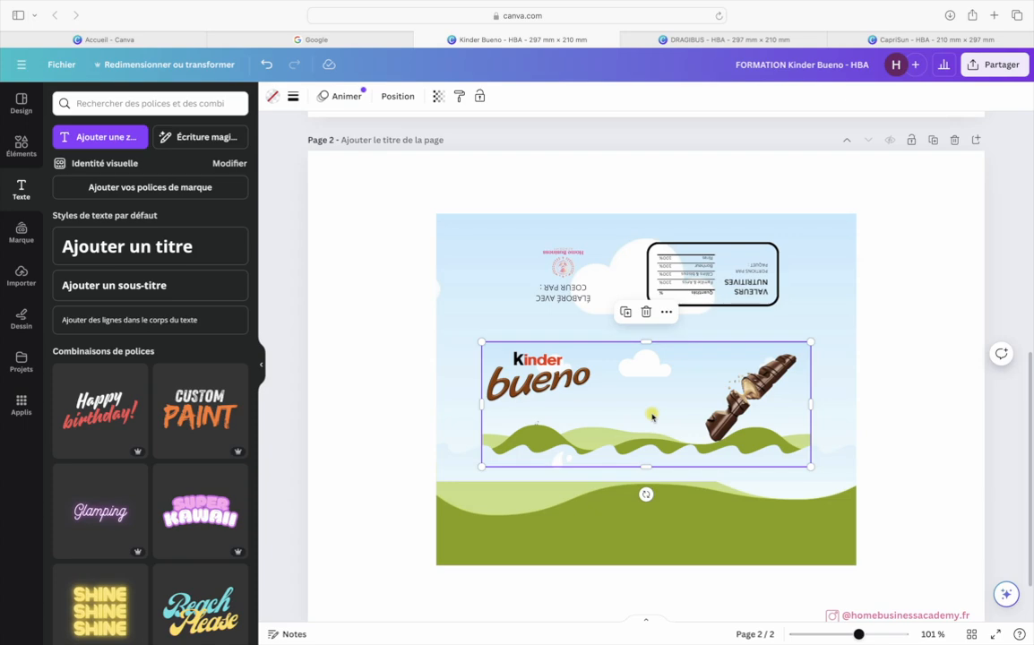
left_click(605, 477)
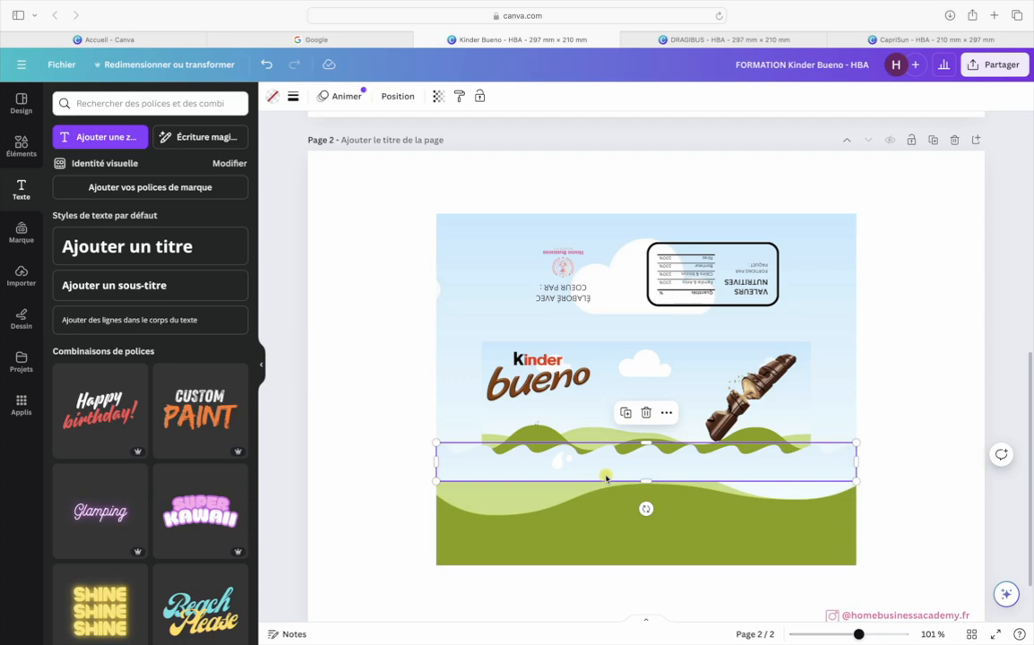
left_click(365, 494)
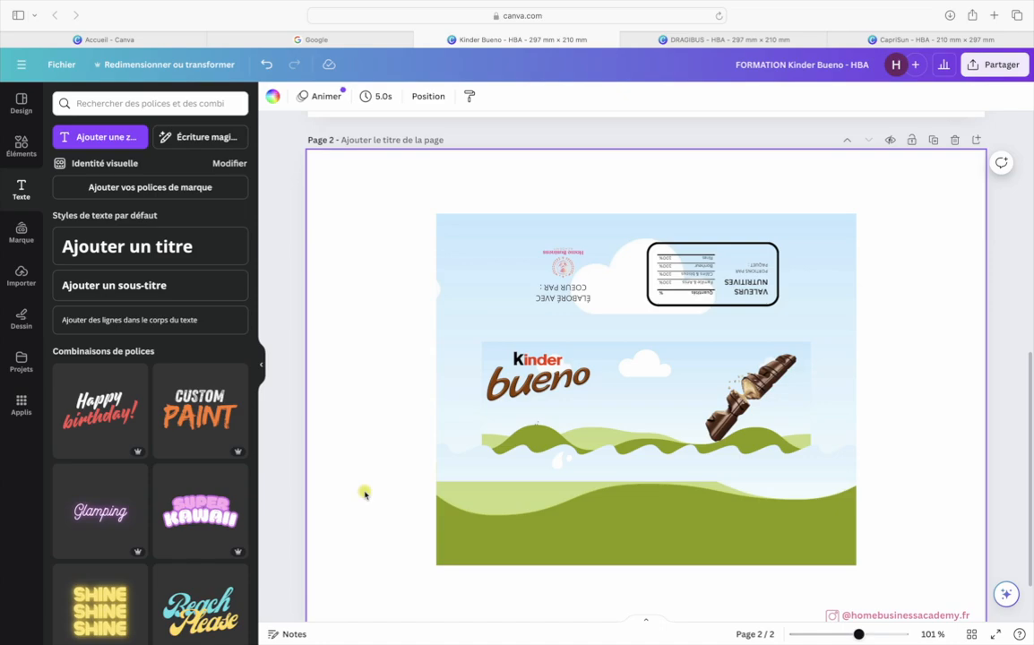
Return to the "jungle" illustration results and browse them for an image suited to the page 2 frames
left_click(23, 143)
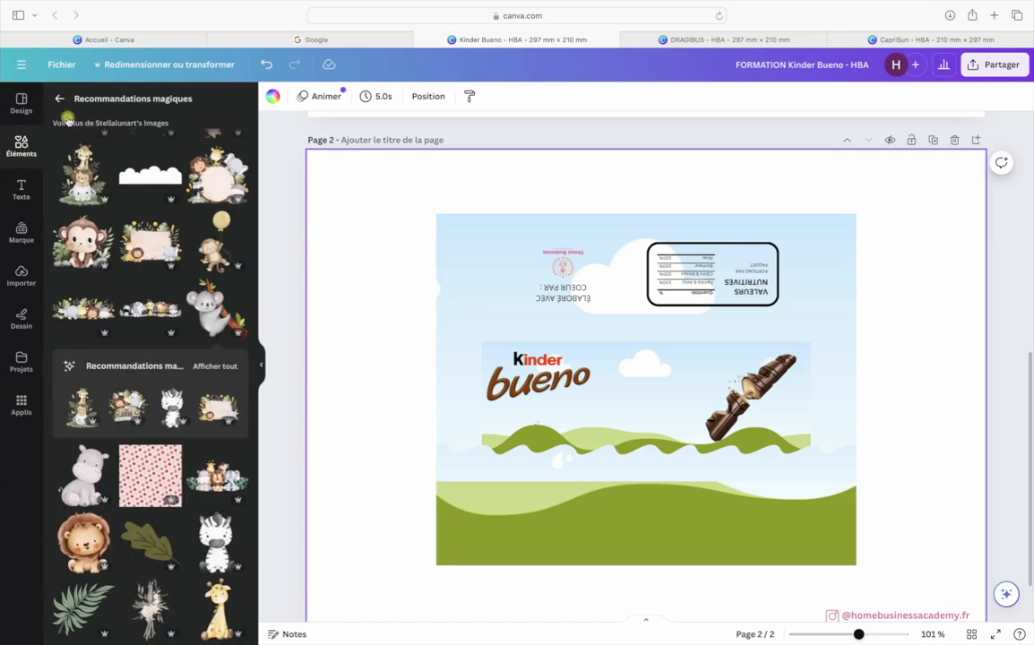
left_click(60, 99)
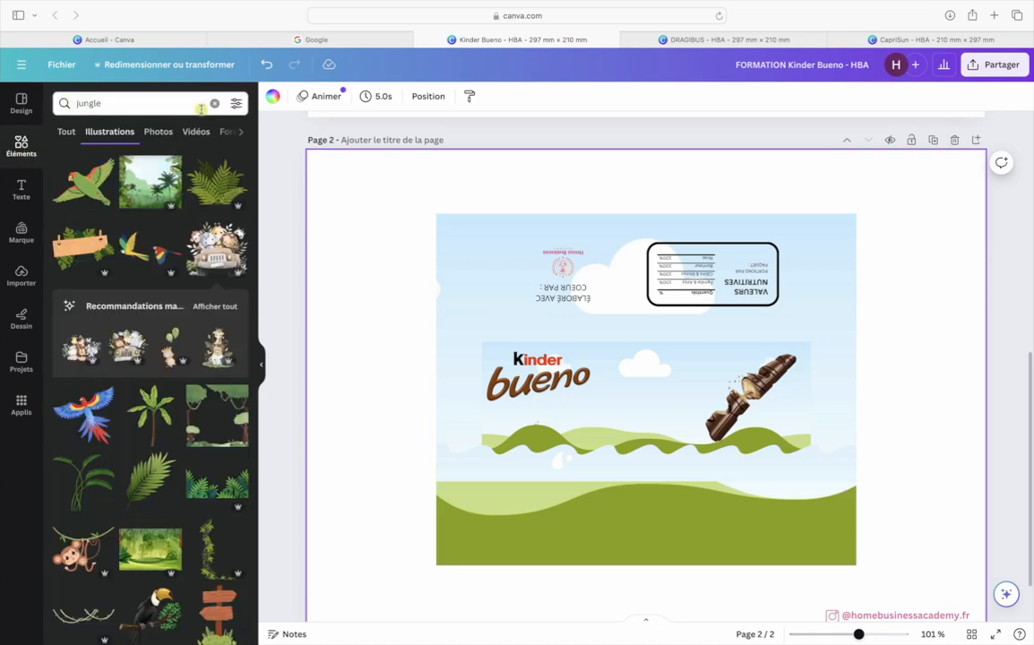
scroll(125, 426, "down", 5)
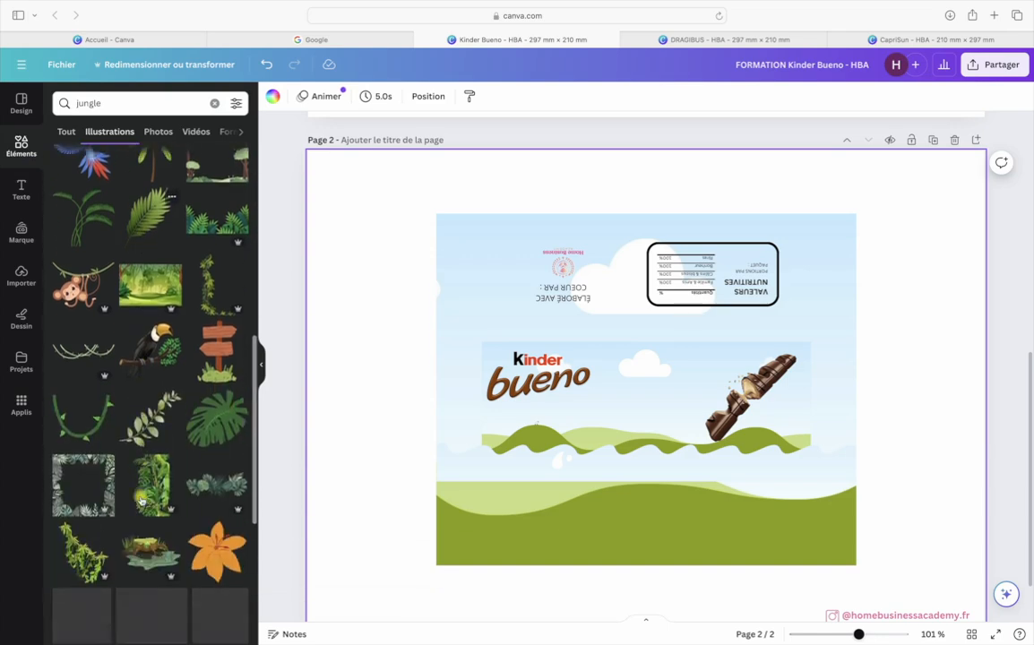
scroll(141, 497, "down", 4)
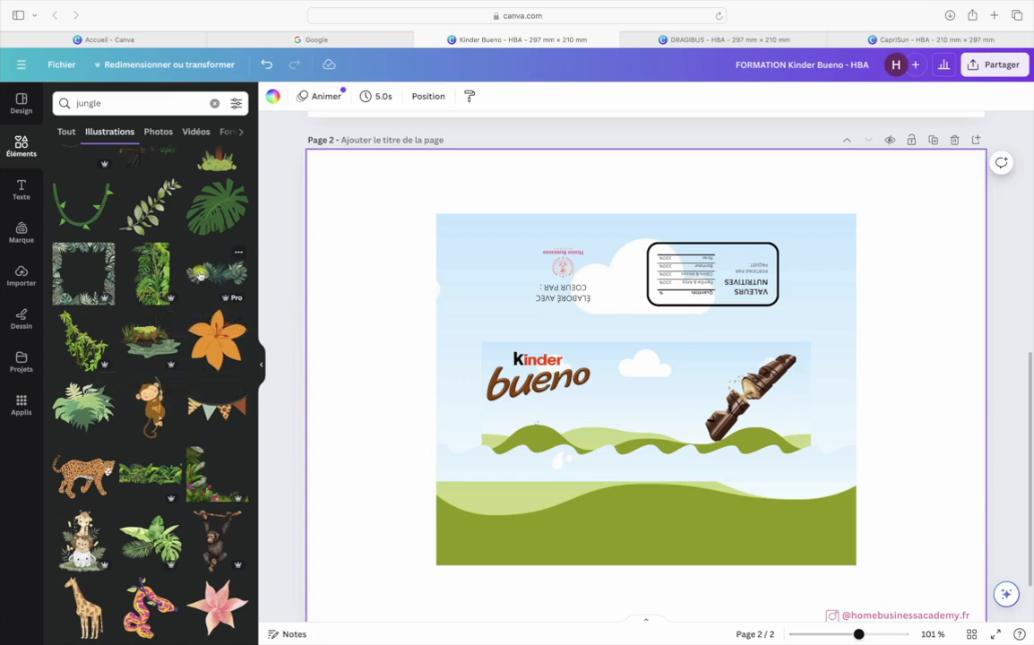
scroll(200, 274, "up", 2)
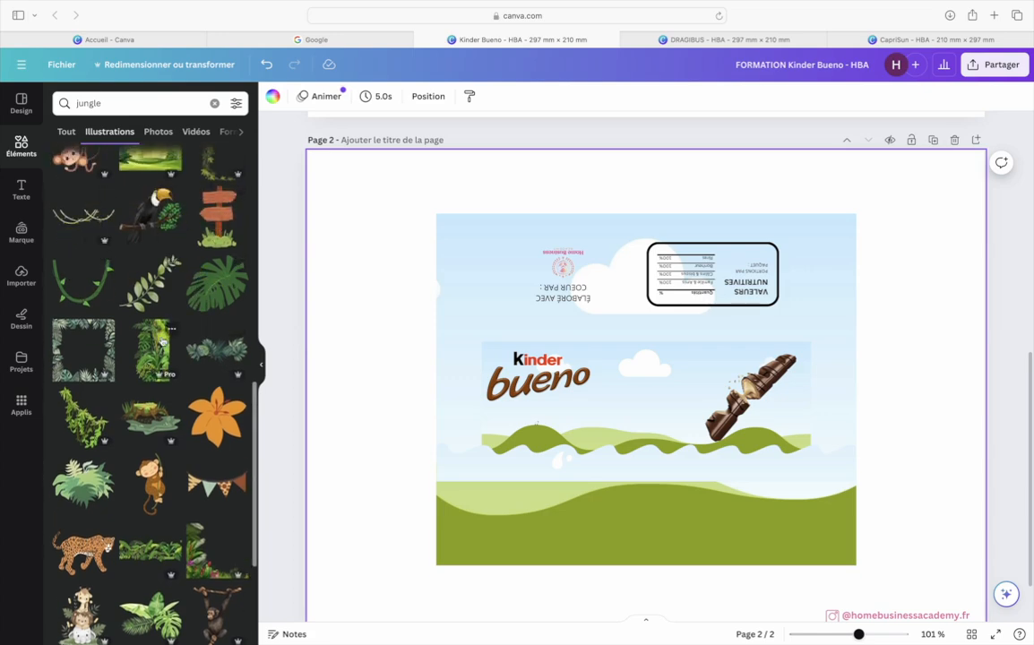
scroll(237, 284, "up", 2)
scroll(237, 284, "up", 4)
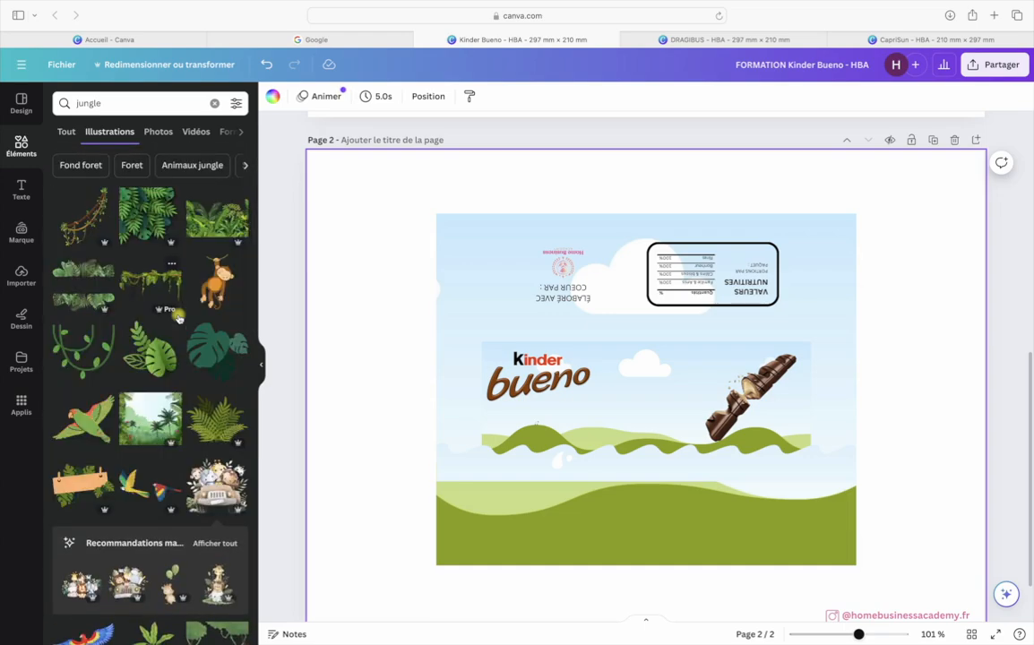
Switch to Google and search its images for "fond jungle"
left_click(289, 39)
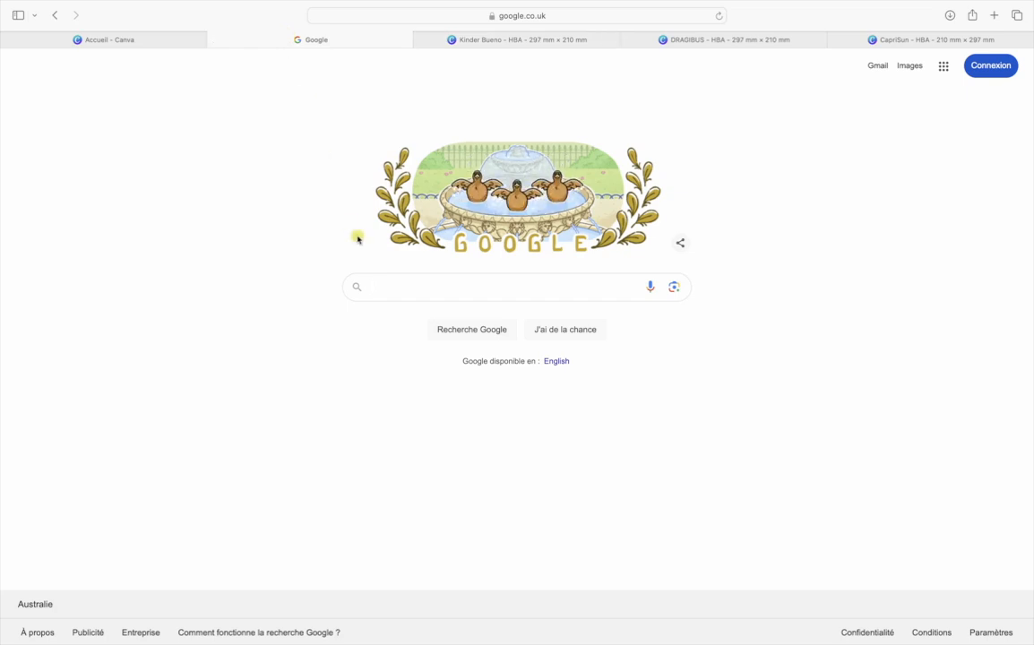
type("fond jungle")
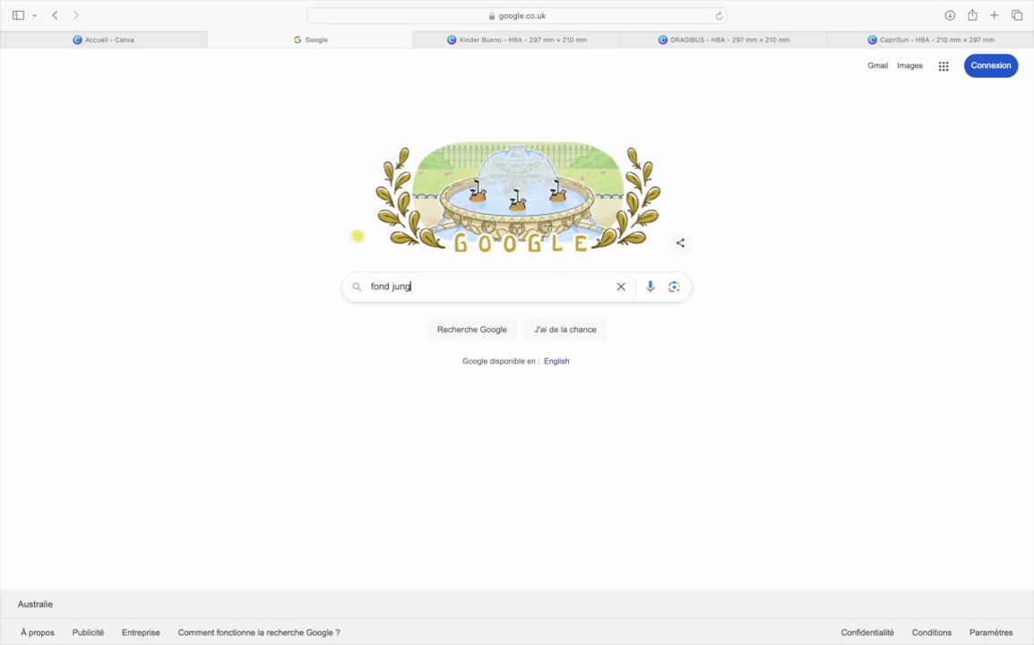
key("Return")
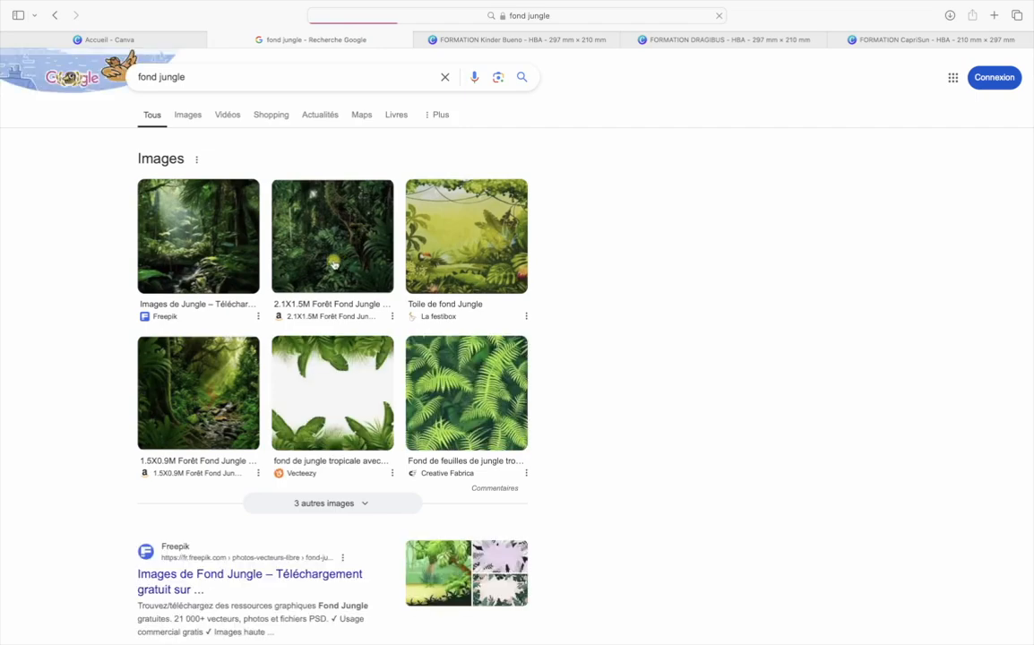
left_click(186, 115)
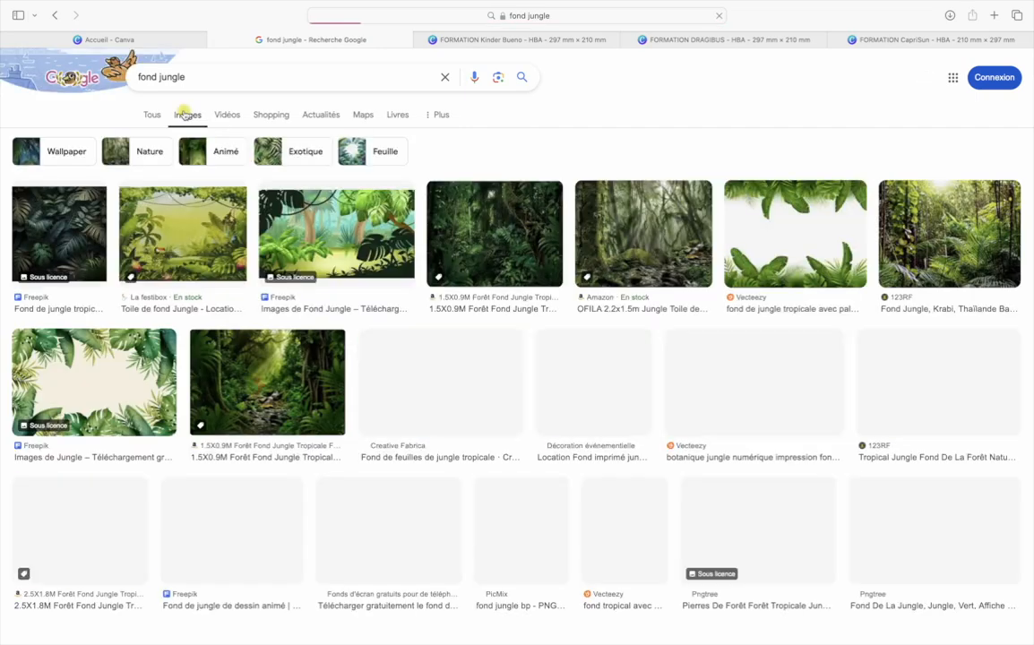
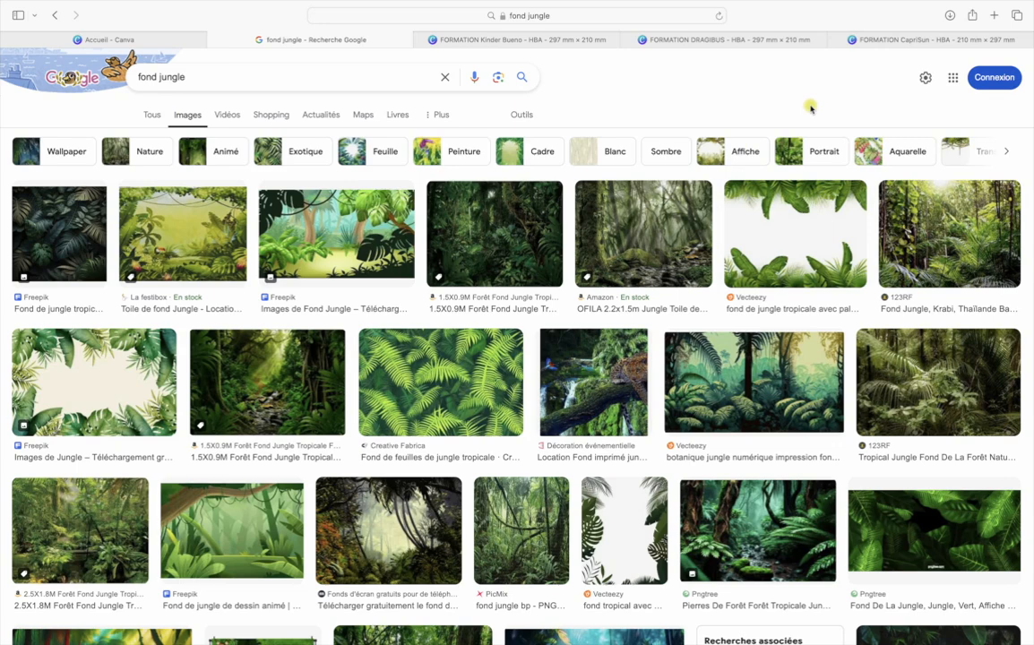
Open the first dark tropical foliage image on Freepik, dismissing the Google sign-in prompt and accepting the cookies
left_click(61, 258)
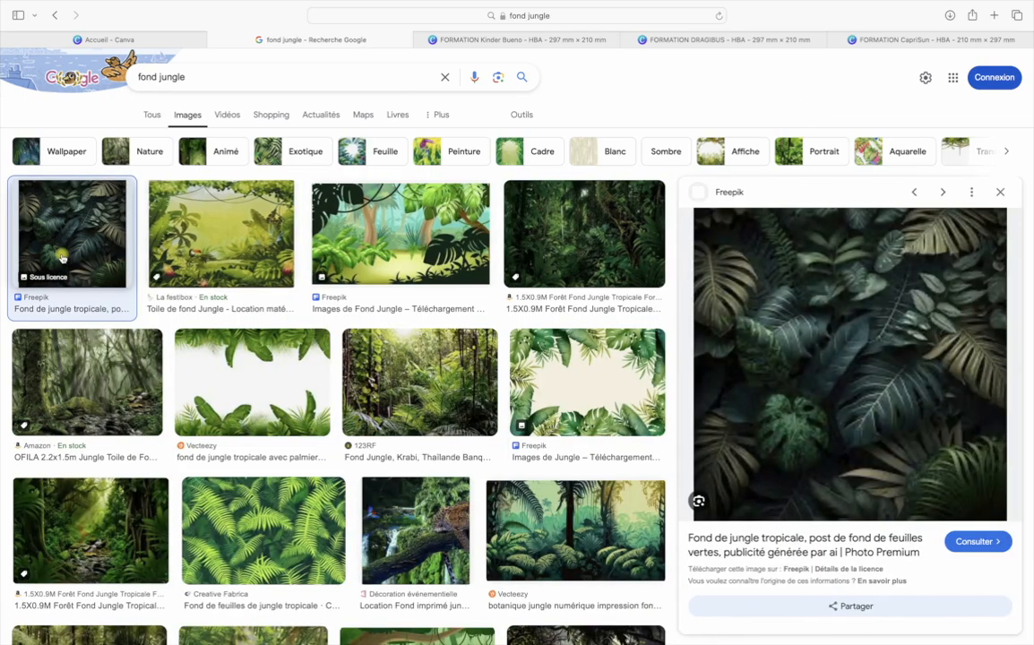
left_click(856, 544)
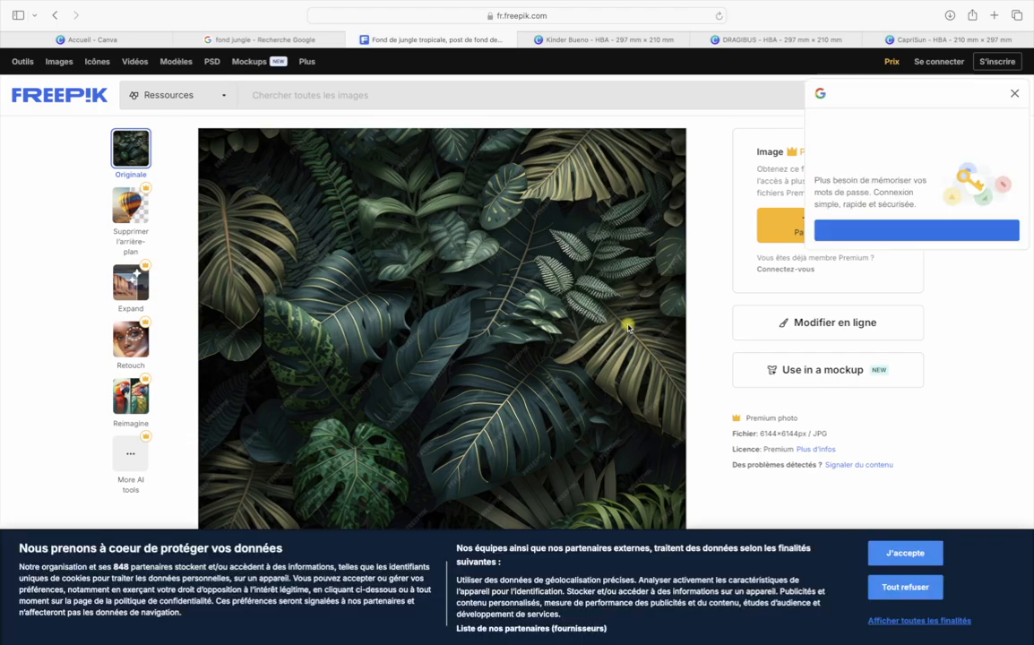
left_click(1019, 92)
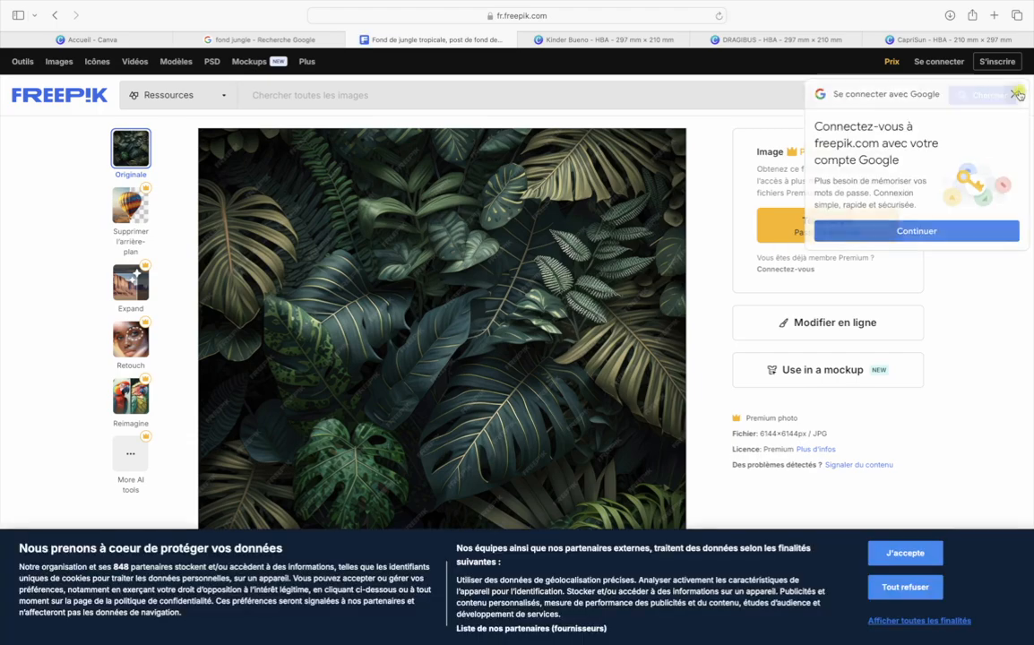
left_click(907, 553)
scroll(859, 507, "down", 2)
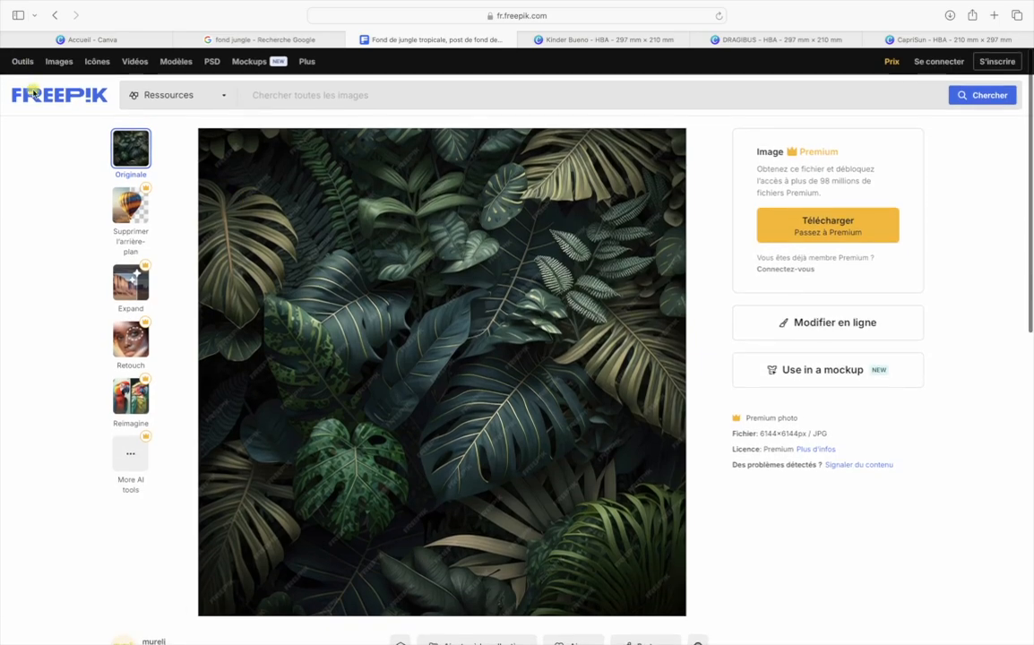
Go to the Freepik home page, search for "fond jungle" and browse the resulting backgrounds
left_click(31, 92)
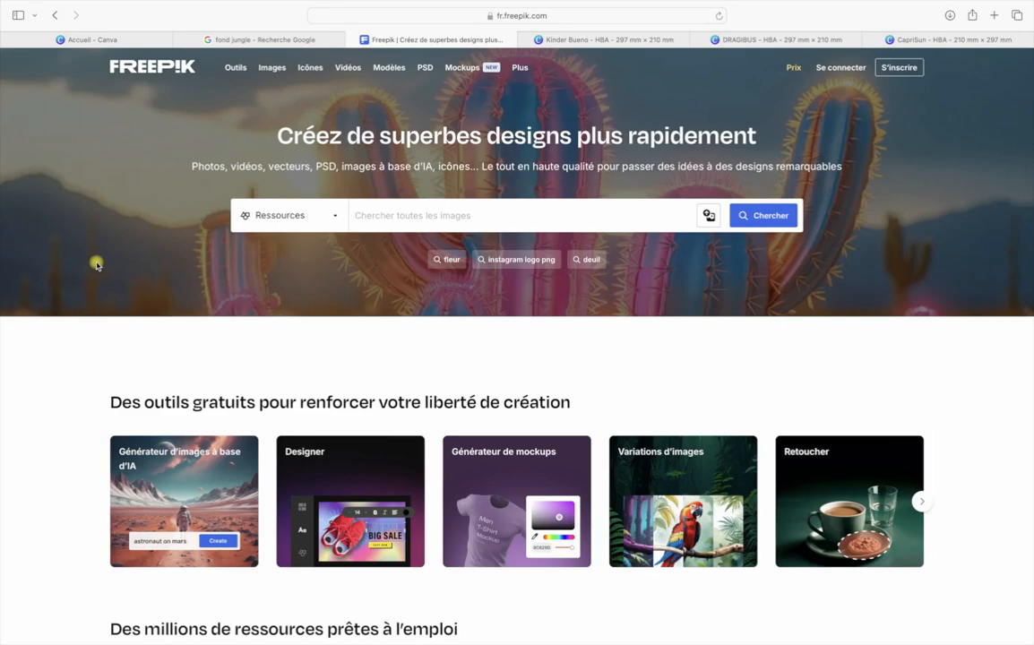
type("fond jungl")
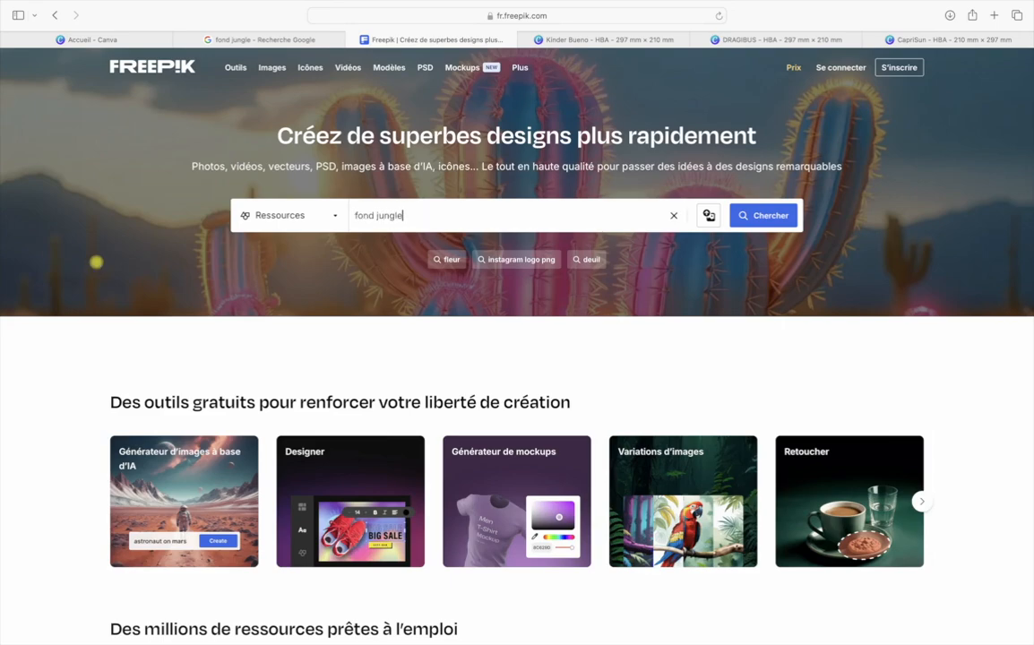
type("e")
key("Return")
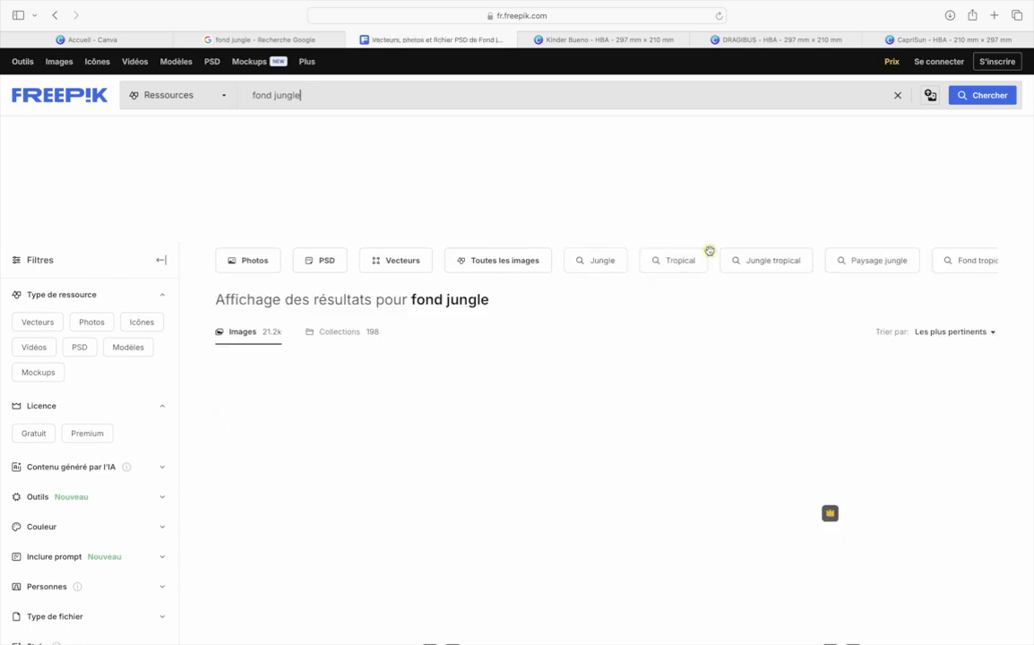
scroll(709, 252, "down", 3)
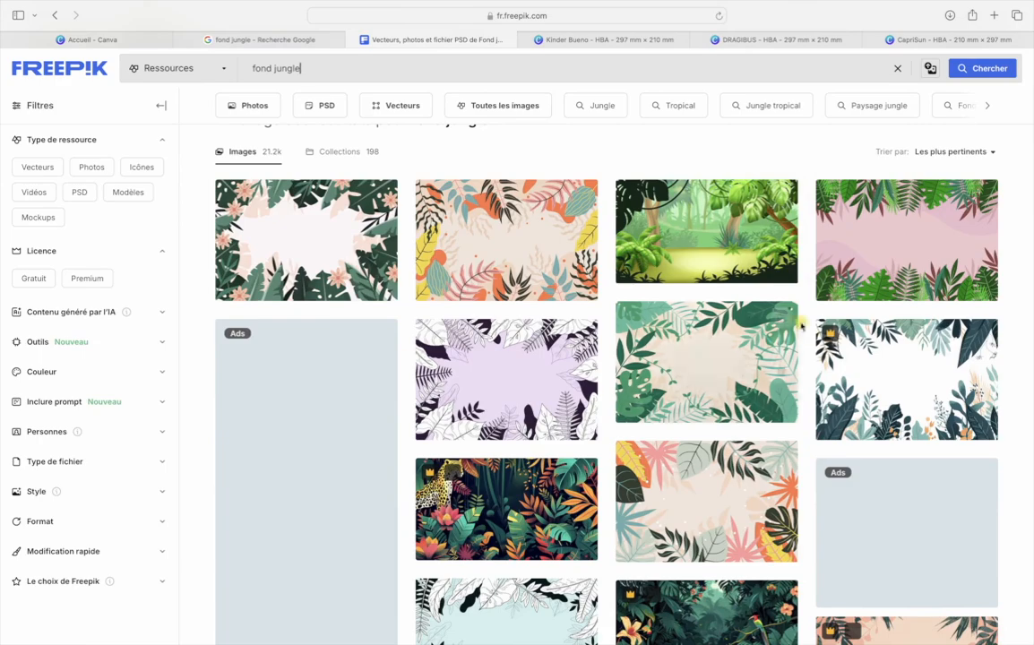
Browse the first page of "fond jungle" results for a suitable background and go to the second page
mouse_move(834, 339)
scroll(832, 337, "down", 10)
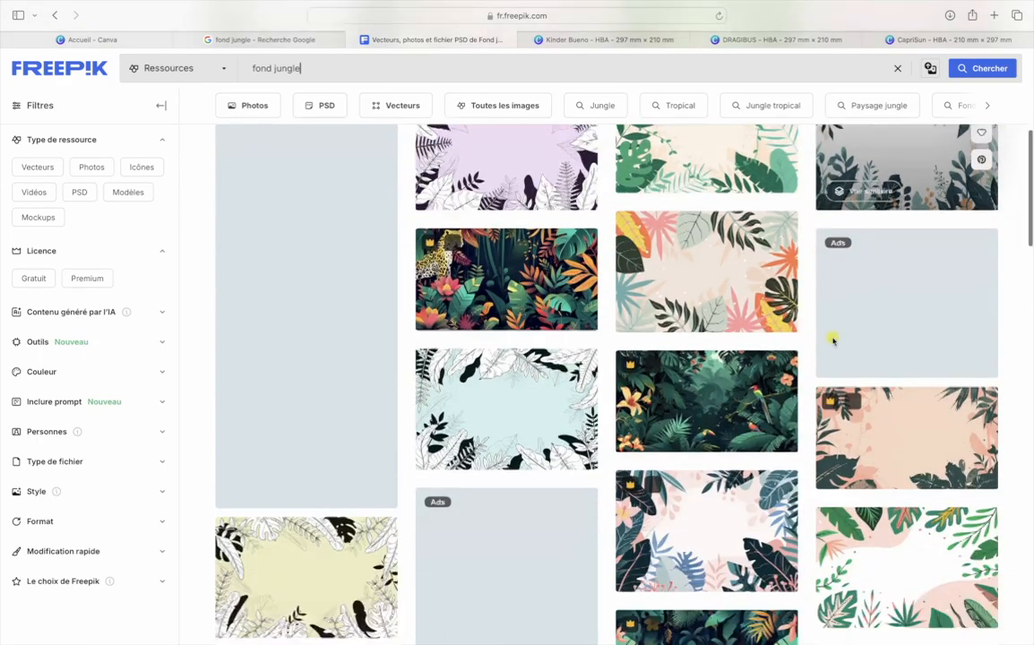
scroll(834, 339, "down", 5)
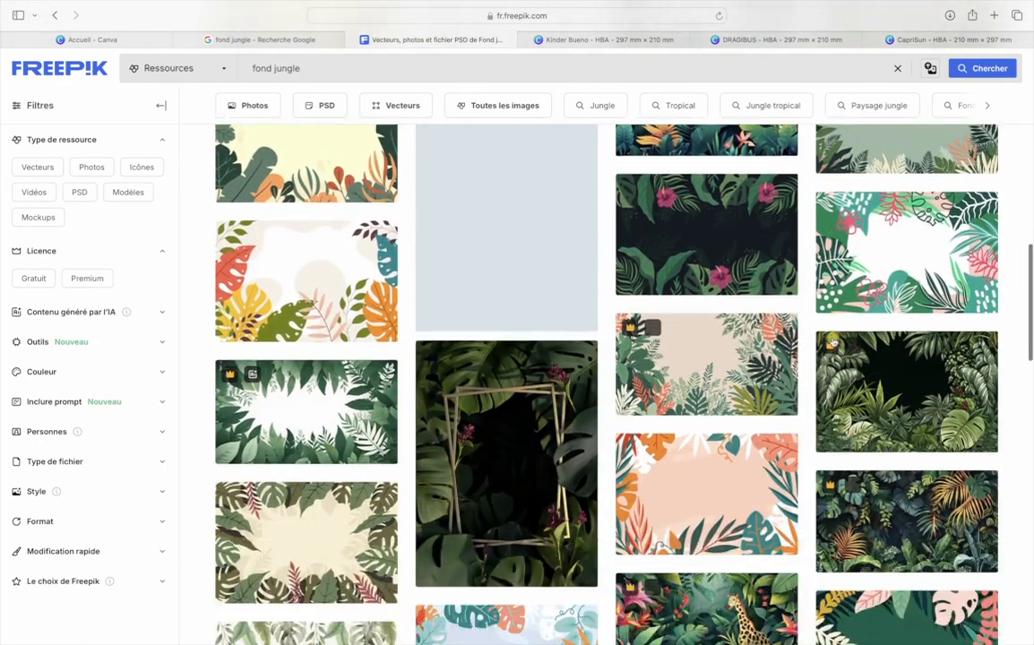
scroll(833, 341, "down", 5)
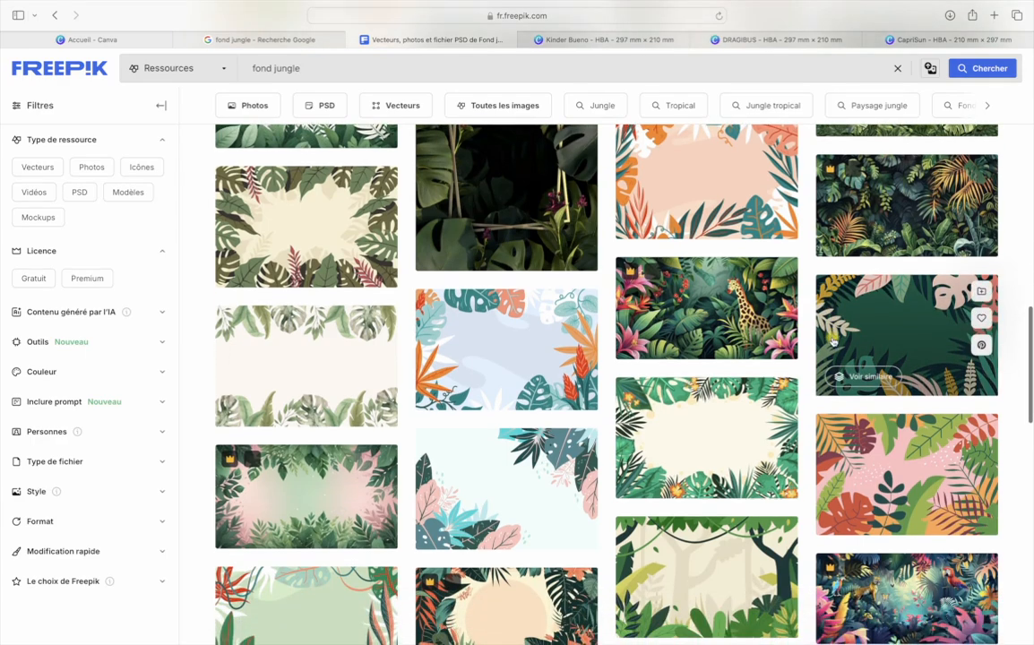
scroll(834, 340, "down", 4)
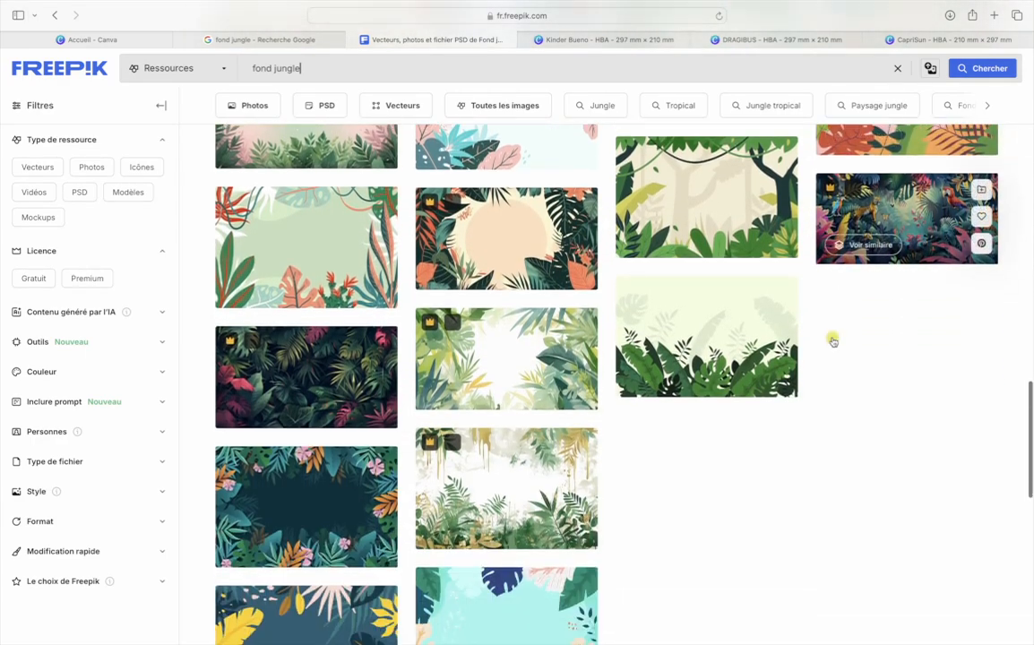
scroll(834, 339, "down", 1)
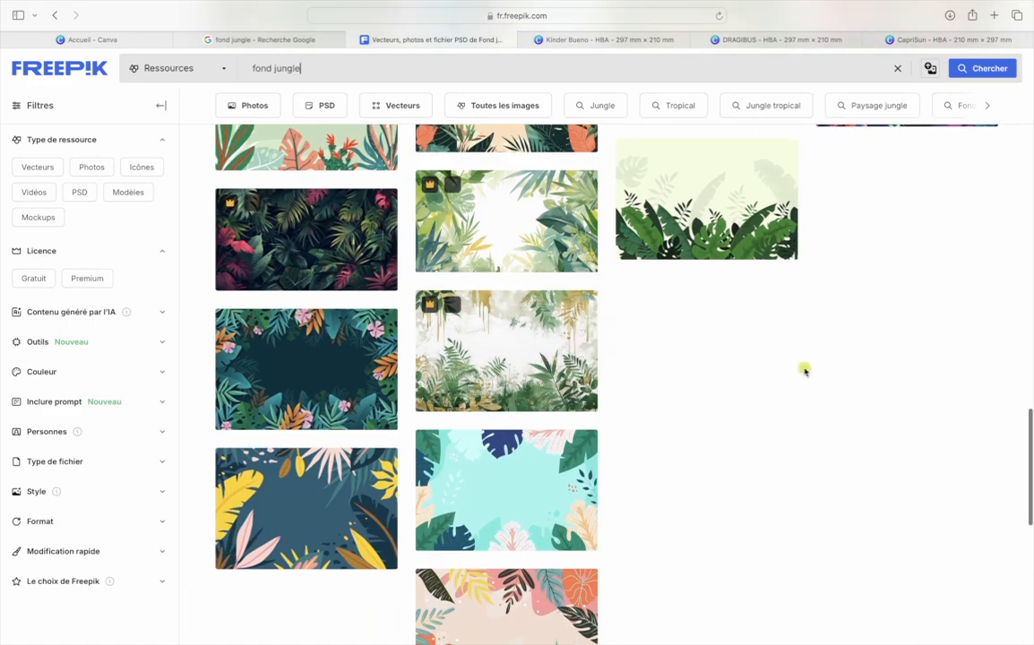
scroll(803, 370, "down", 6)
scroll(801, 382, "up", 8)
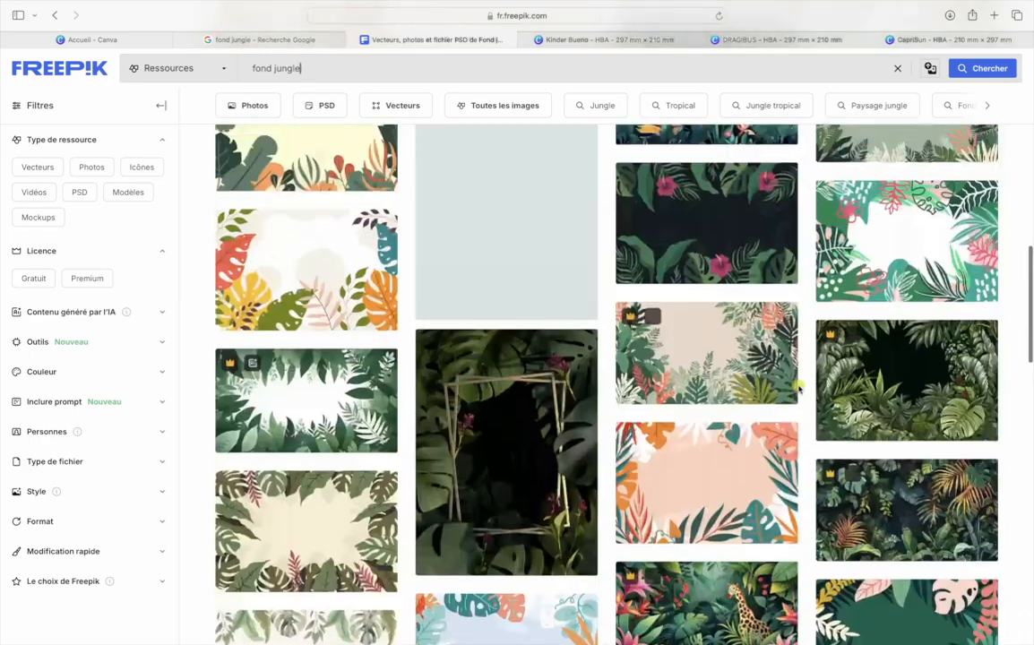
scroll(797, 388, "down", 7)
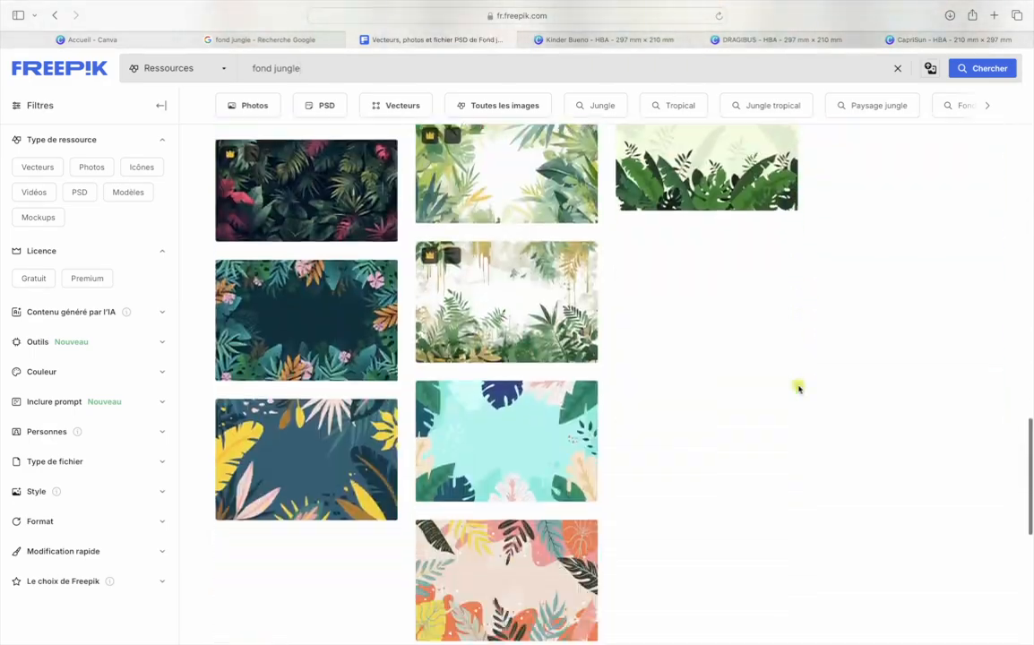
left_click(554, 521)
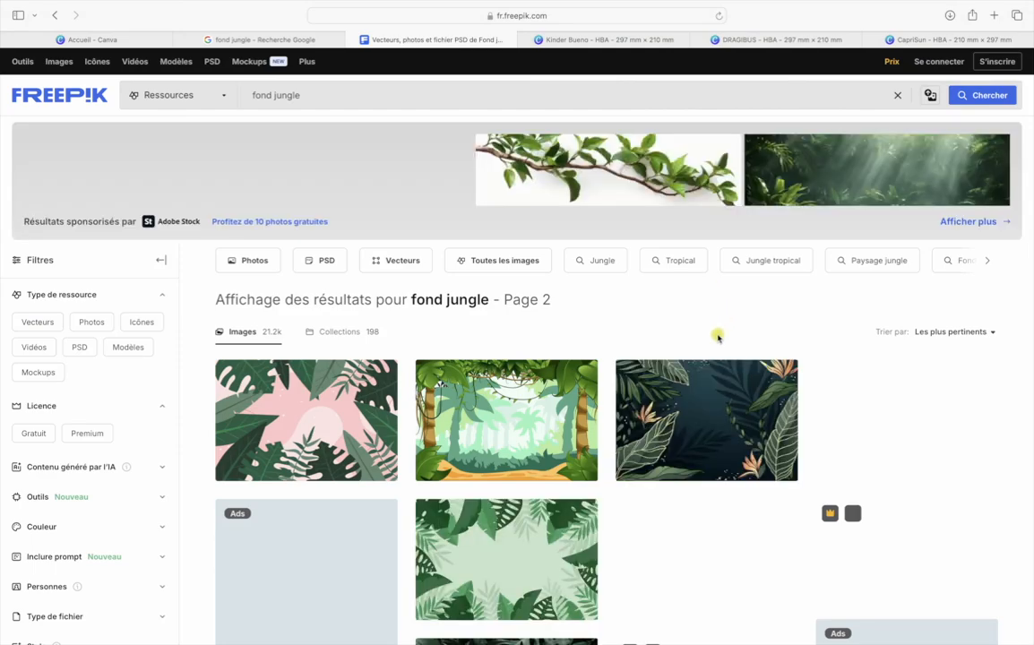
Browse the second results page and preview the tropical leaf frame with a white centre, closing its details
scroll(717, 337, "down", 5)
scroll(718, 337, "down", 3)
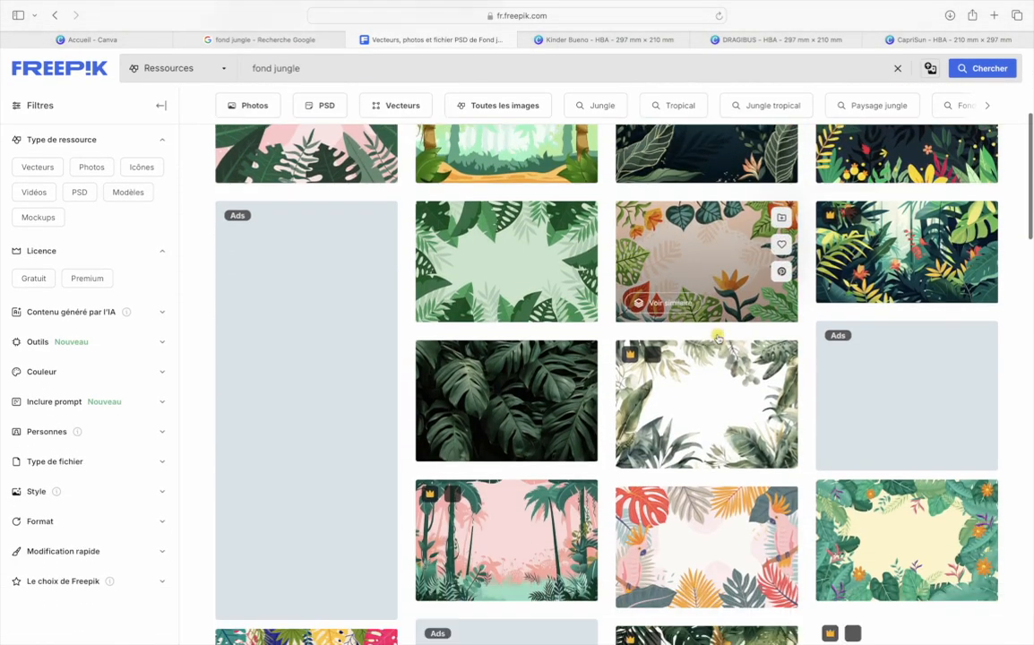
scroll(718, 337, "up", 1)
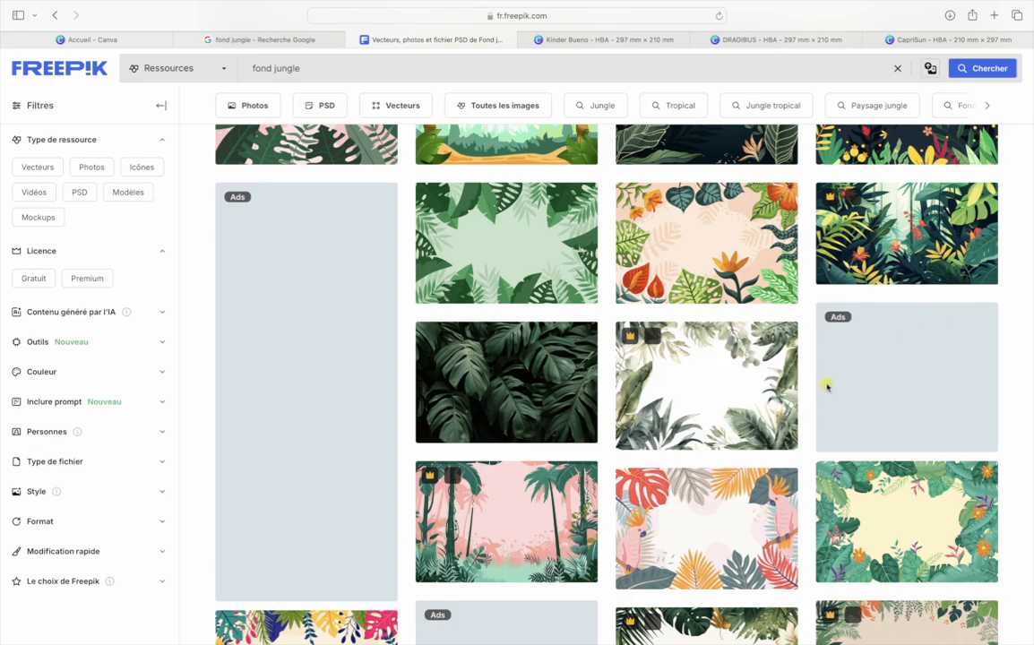
scroll(706, 387, "down", 10)
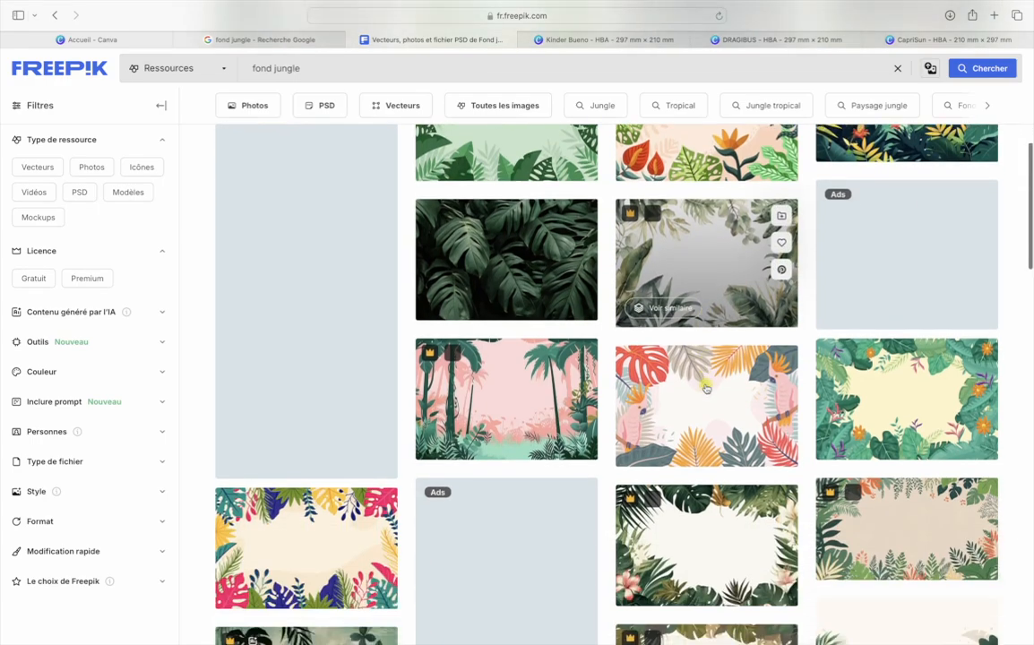
scroll(707, 387, "down", 10)
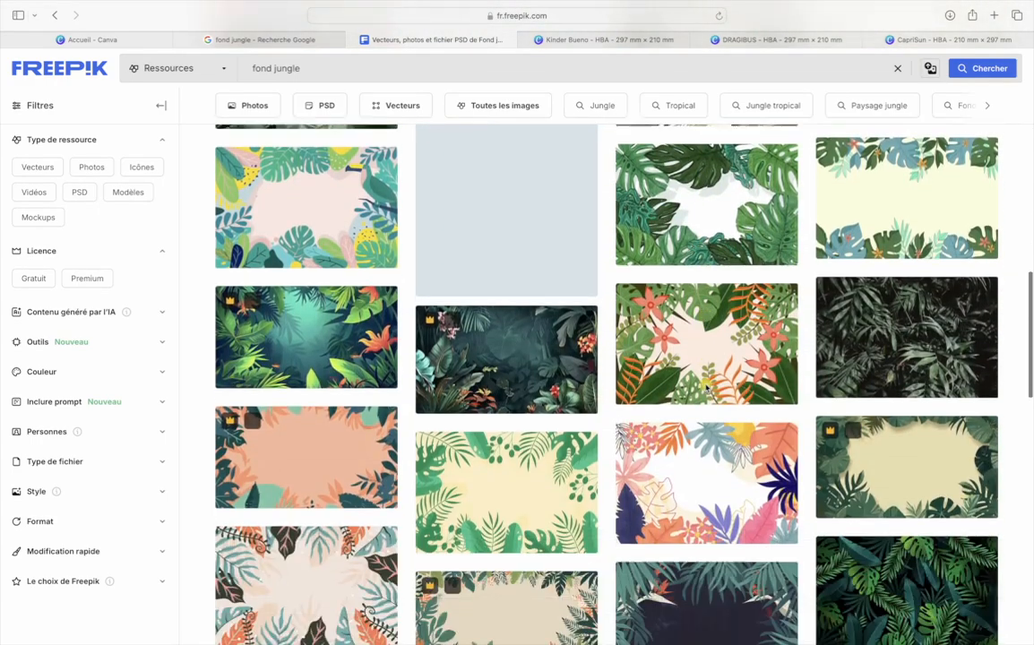
scroll(707, 387, "down", 10)
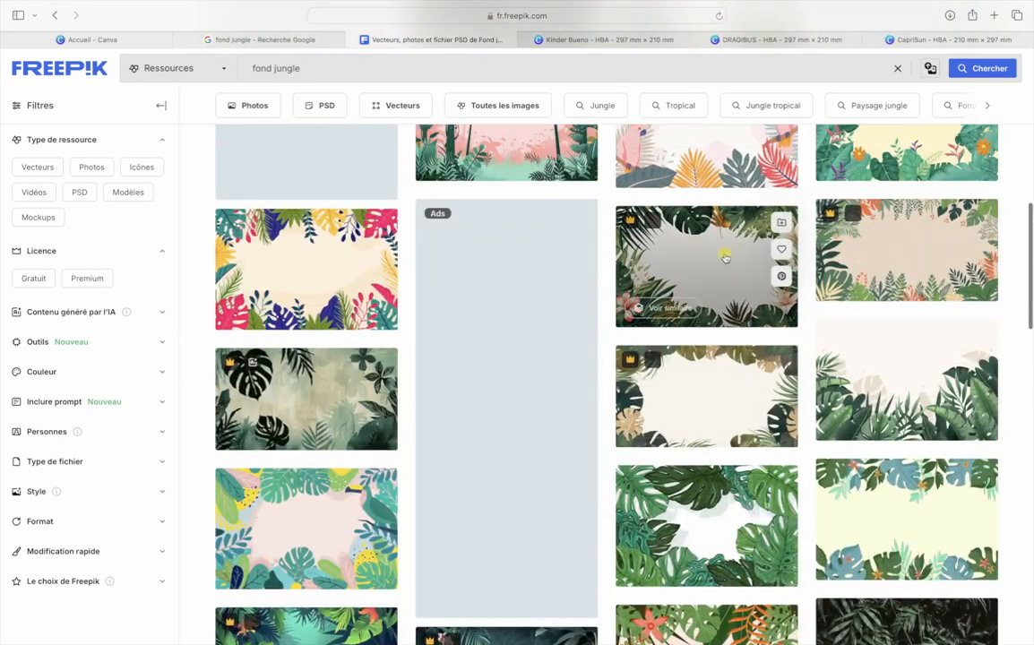
scroll(725, 258, "up", 5)
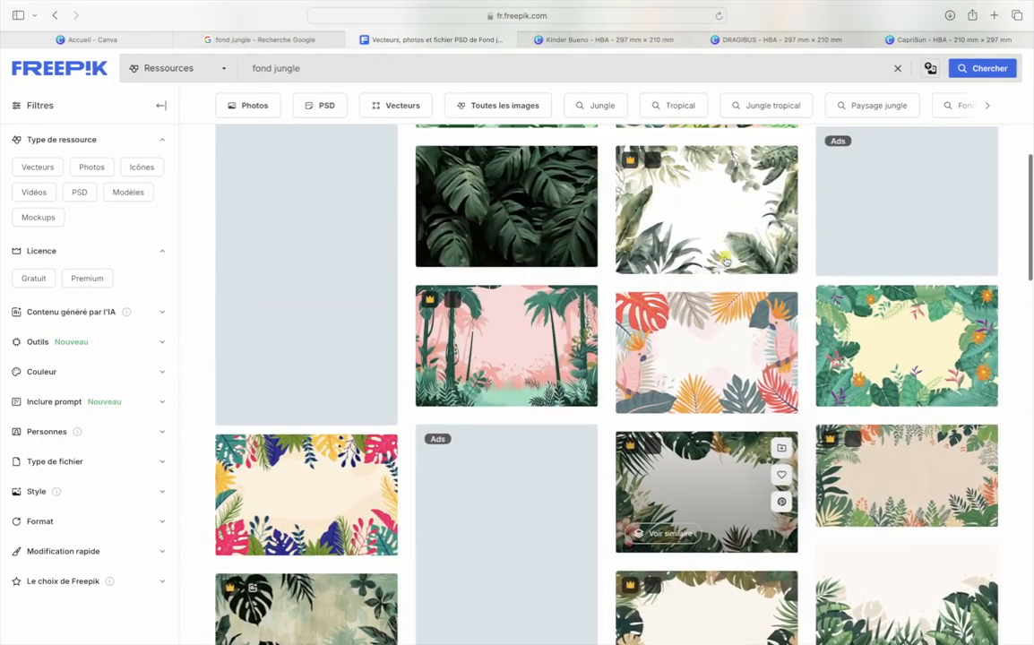
scroll(725, 260, "up", 3)
left_click(708, 300)
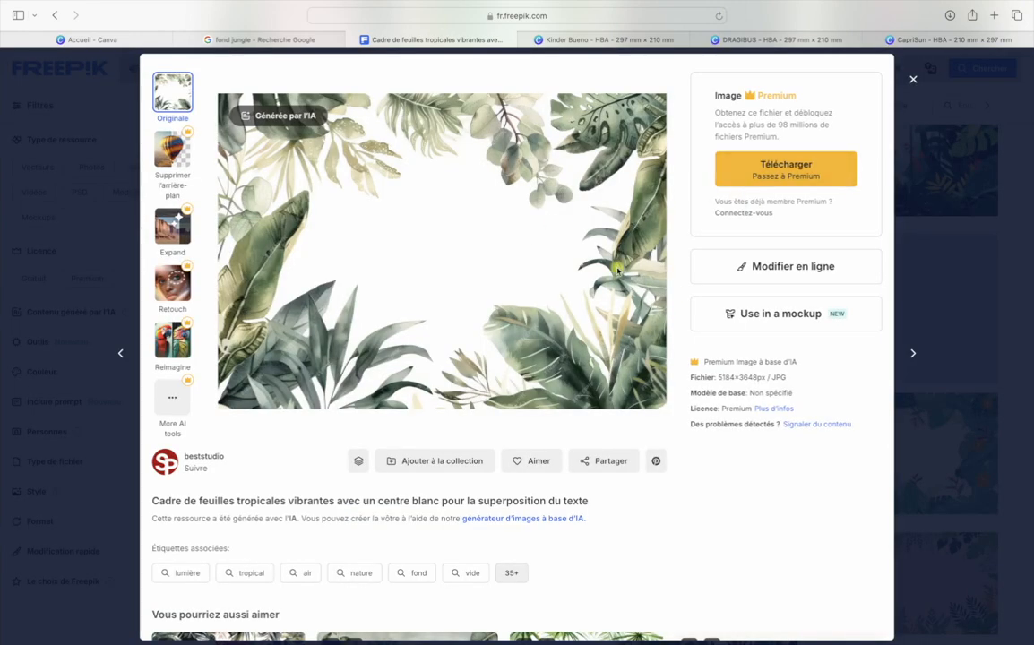
left_click(913, 84)
Download the free cartoon rainforest landscape with palm trees and climbing lianas from the second results page
scroll(711, 438, "down", 5)
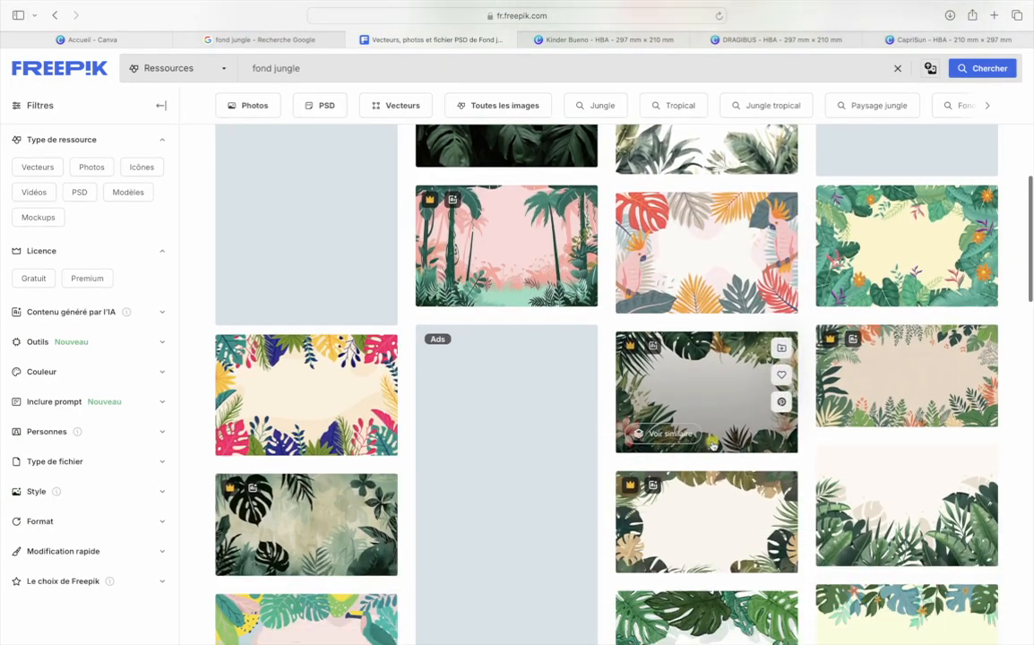
scroll(711, 445, "down", 10)
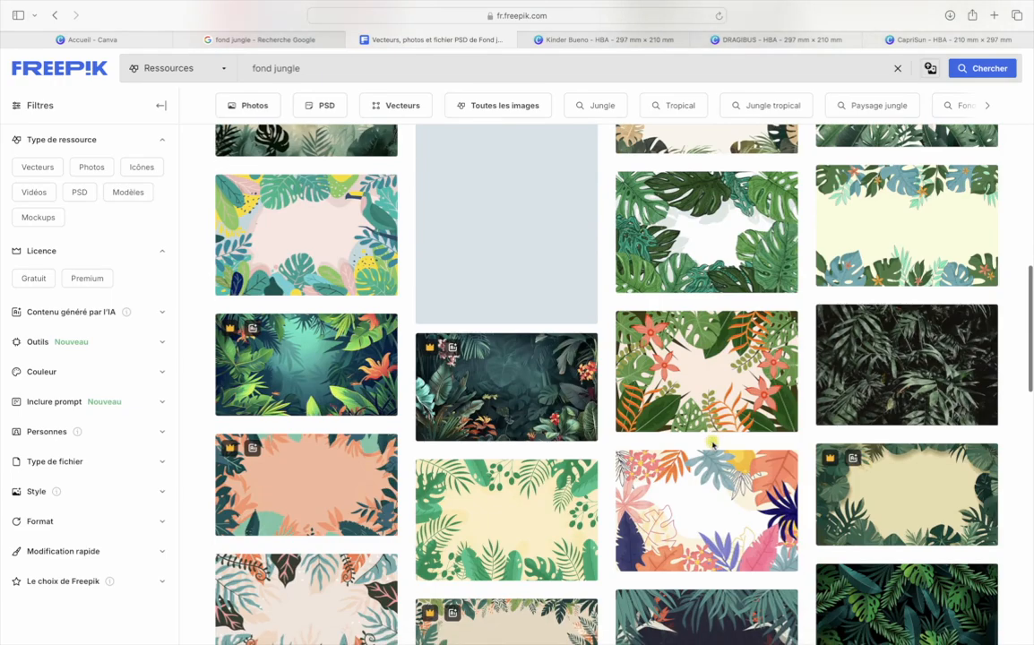
scroll(711, 445, "down", 10)
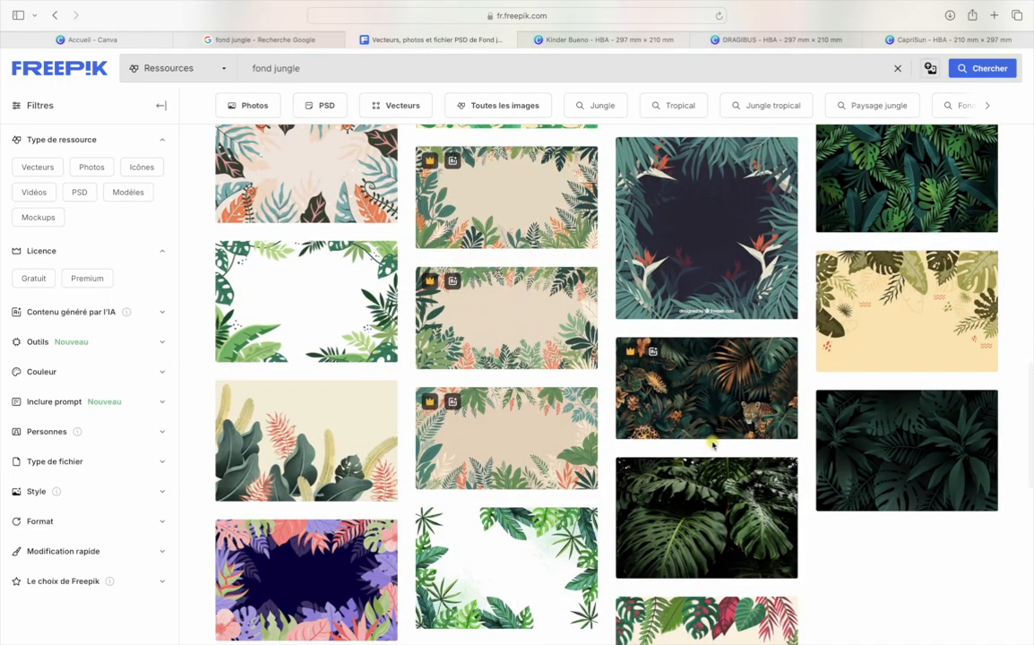
scroll(713, 444, "down", 5)
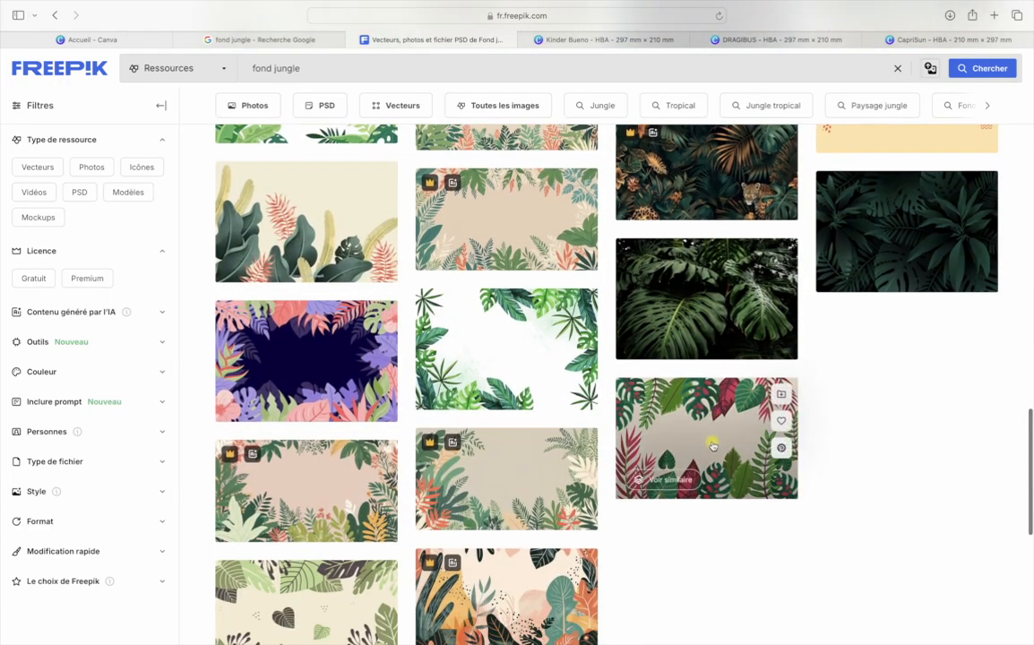
scroll(712, 445, "up", 20)
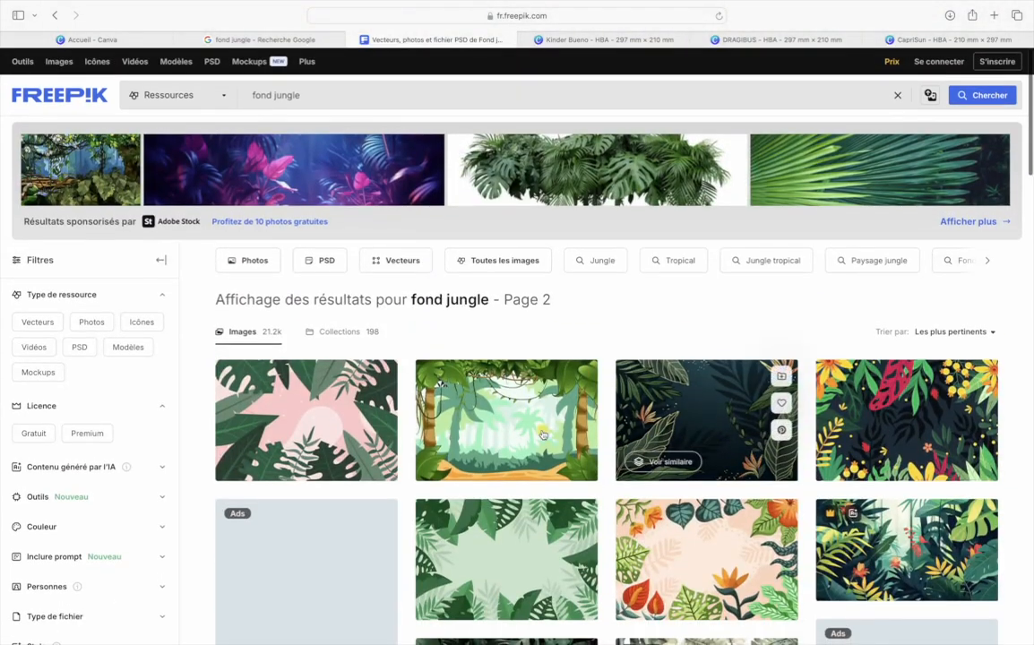
left_click(492, 427)
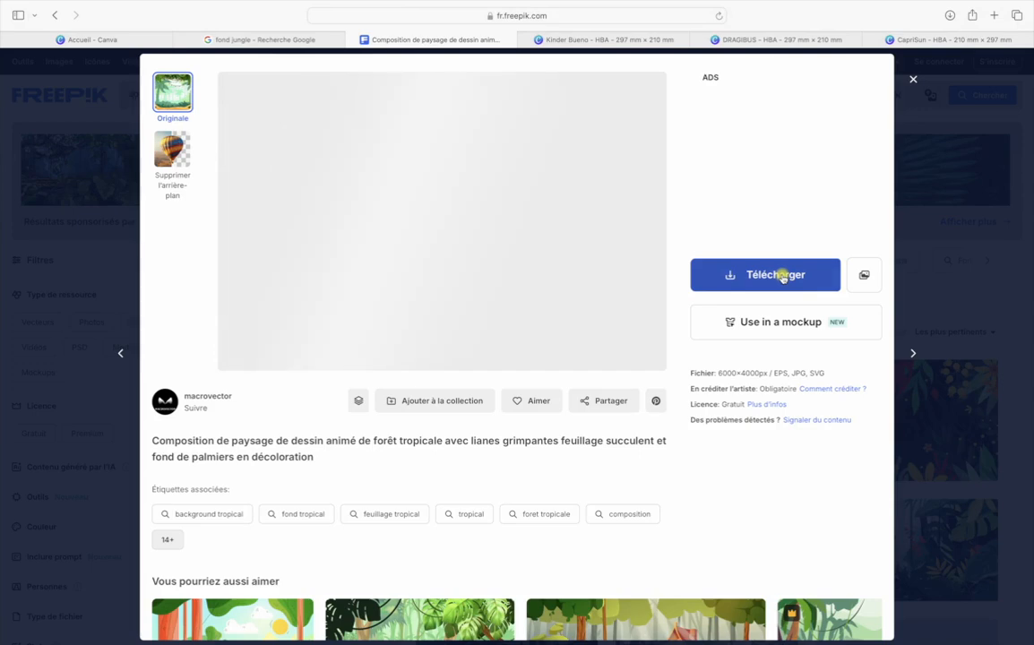
left_click(783, 276)
left_click(788, 410)
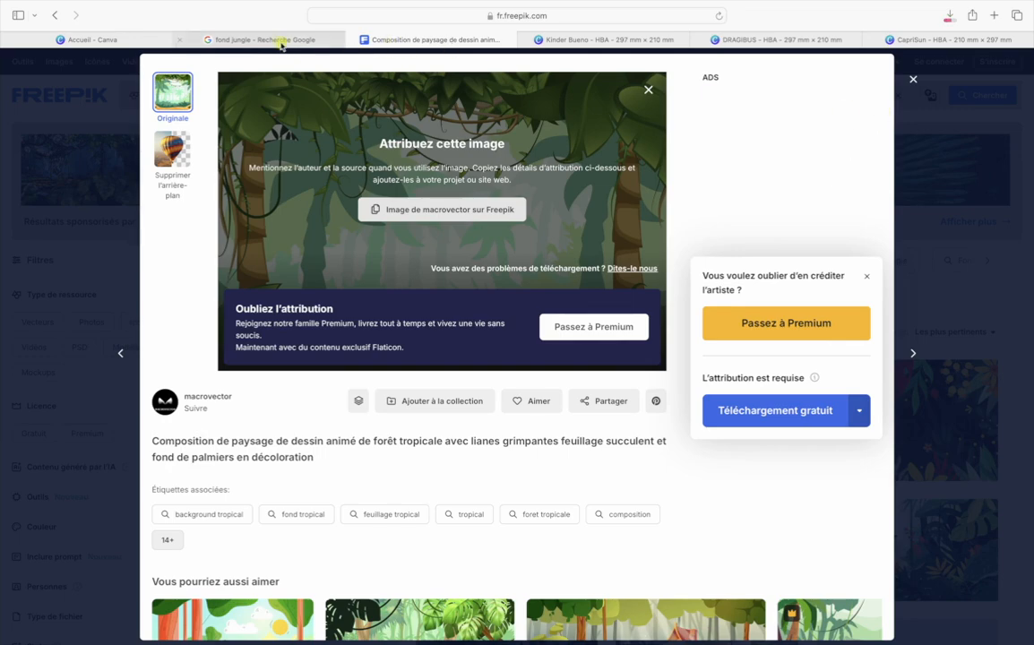
Switch to the Kinder Bueno design in Canva and upload the JPG from the downloaded tropical rainforest folder
left_click(563, 41)
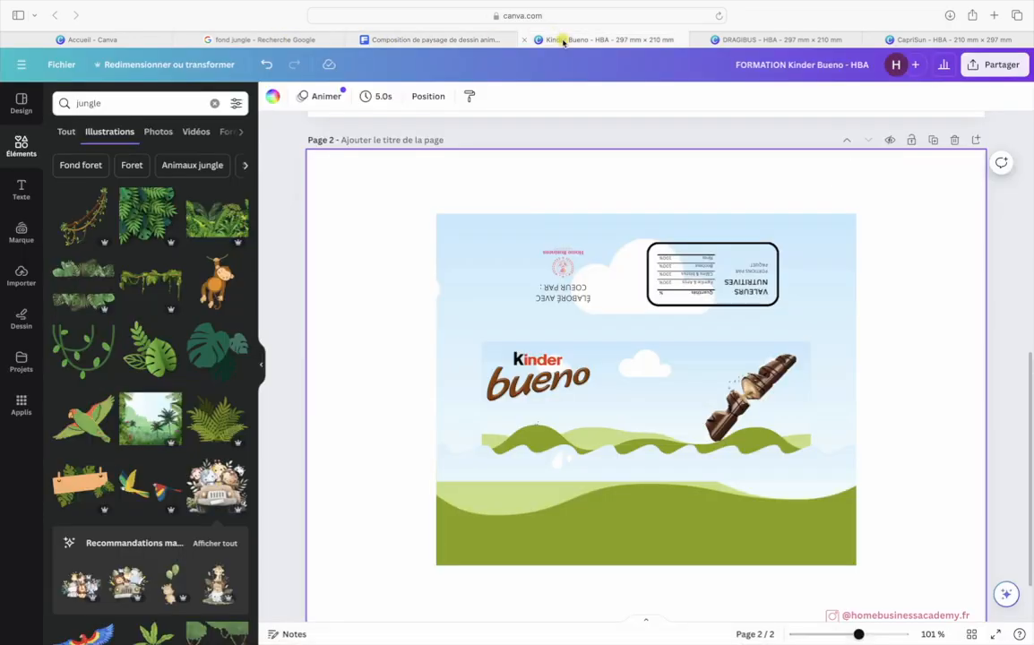
left_click(21, 276)
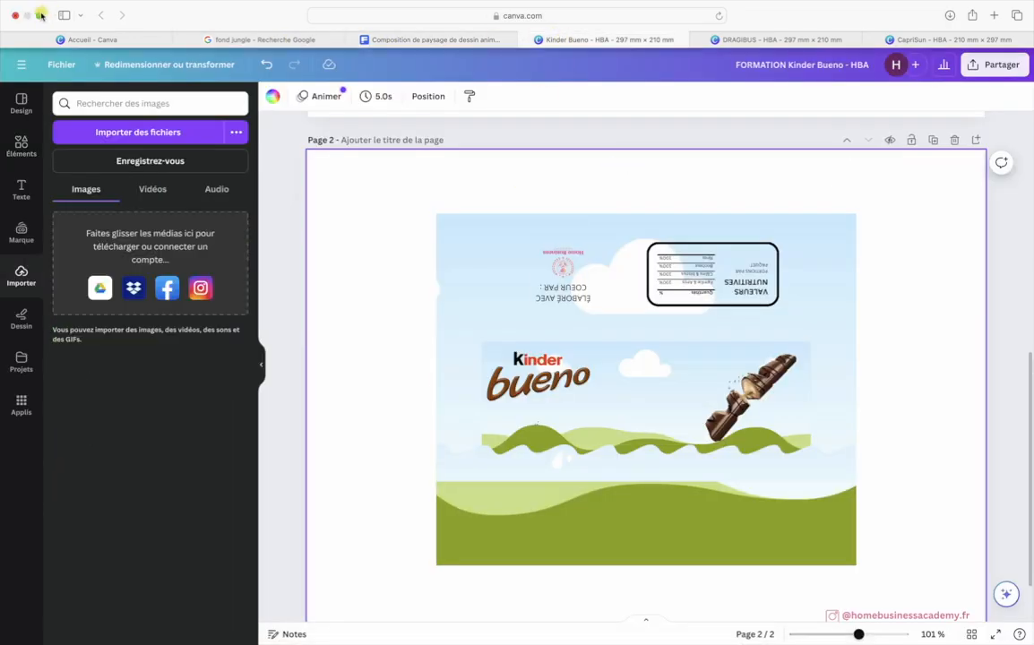
left_click(40, 15)
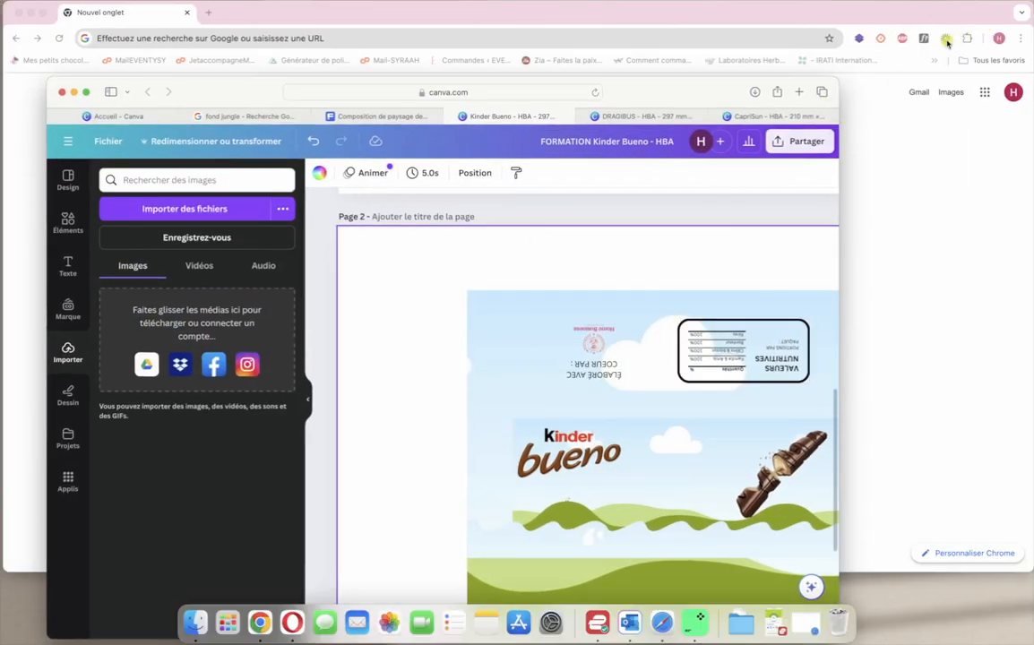
left_click(757, 94)
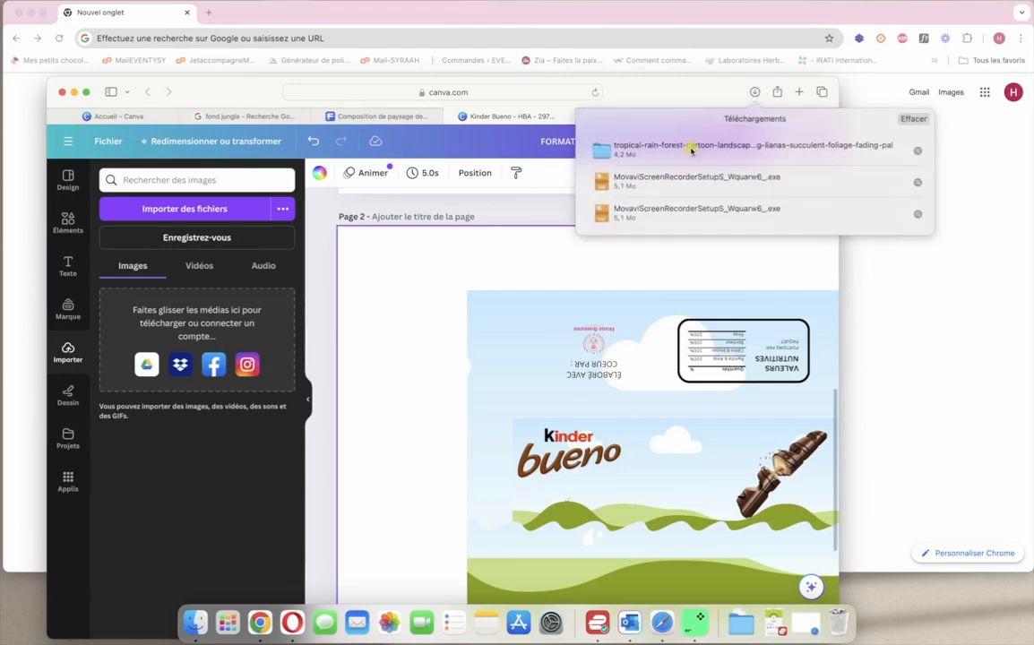
double_click(691, 150)
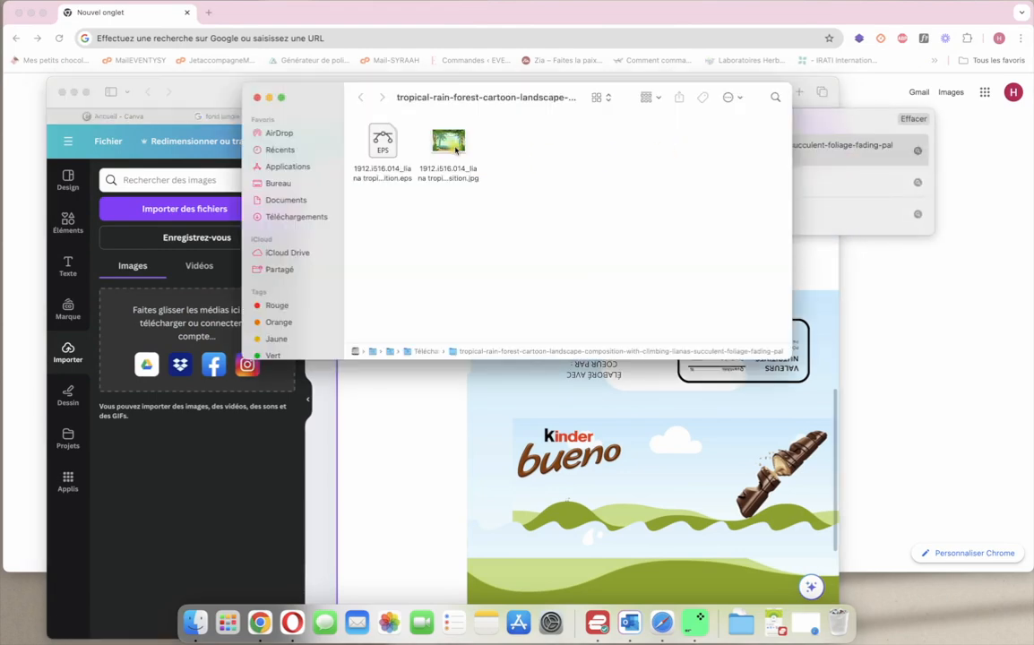
left_click_drag(455, 150, 199, 380)
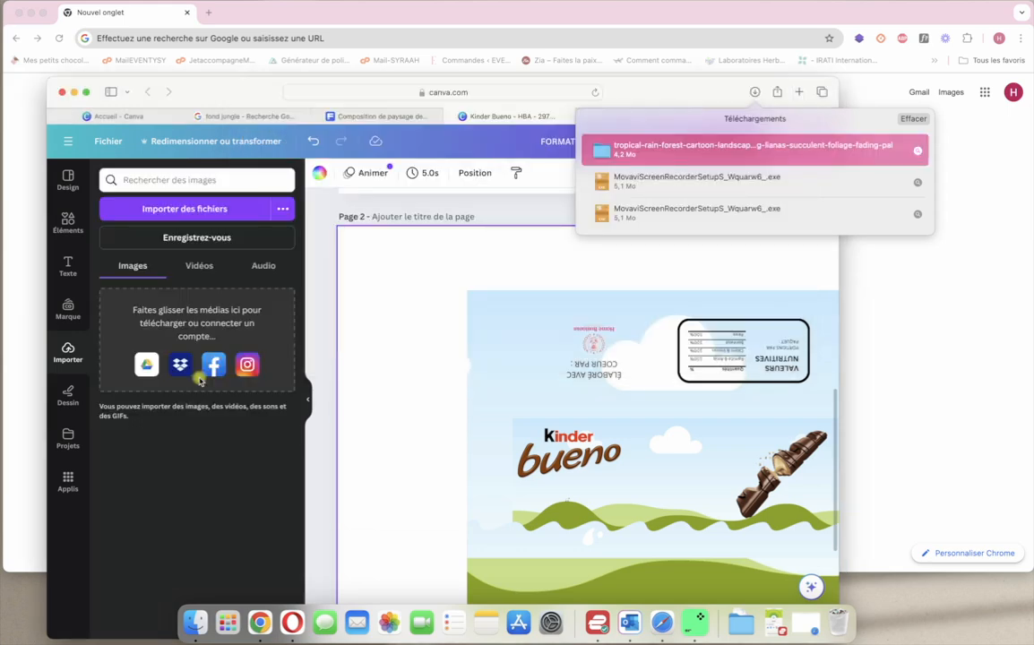
left_click(86, 91)
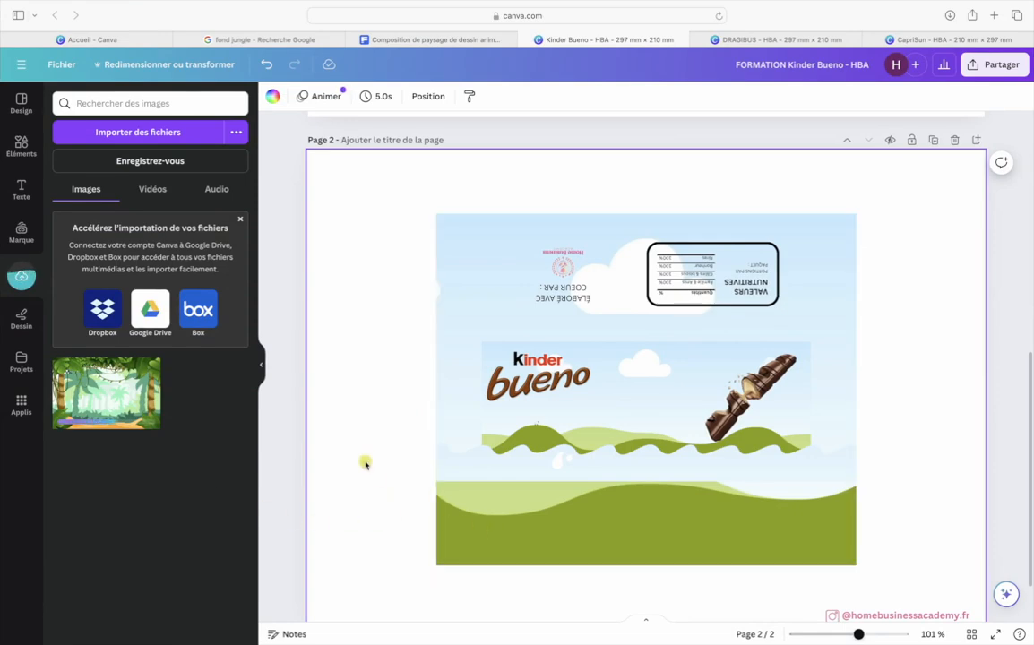
Dismiss the cloud storage import suggestion and fill the large background frame on page 2 with the uploaded jungle image
scroll(365, 464, "down", 3)
scroll(366, 464, "up", 1)
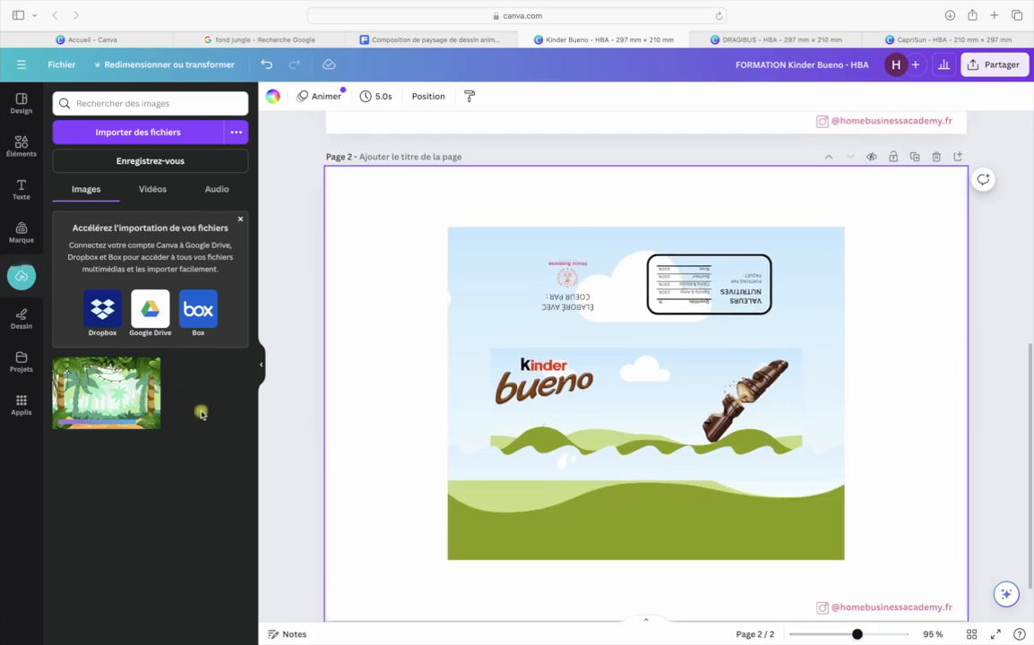
left_click(240, 218)
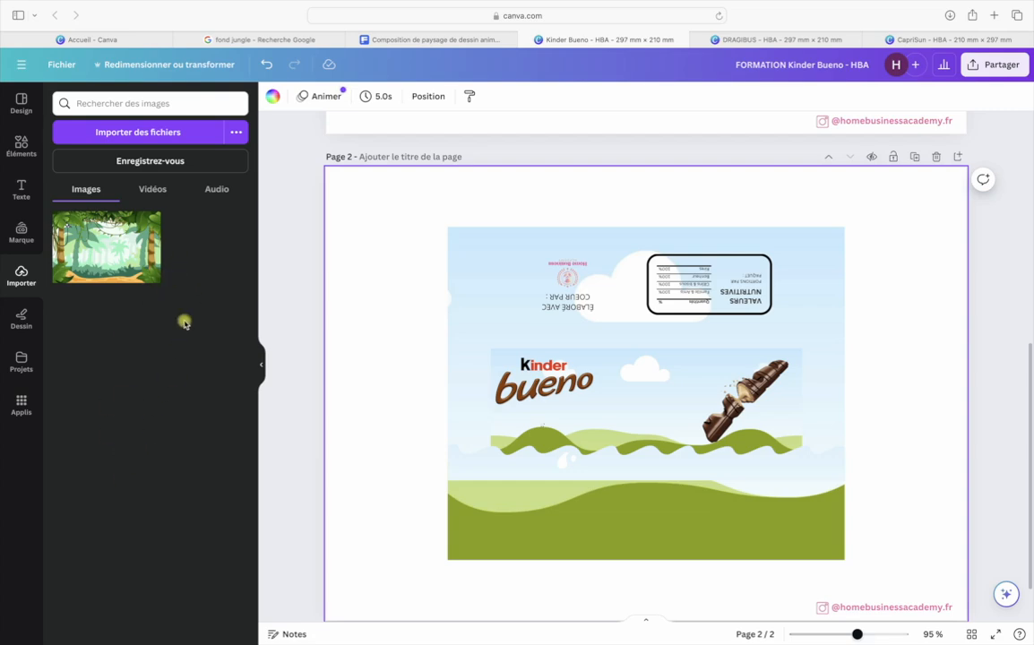
mouse_move(112, 262)
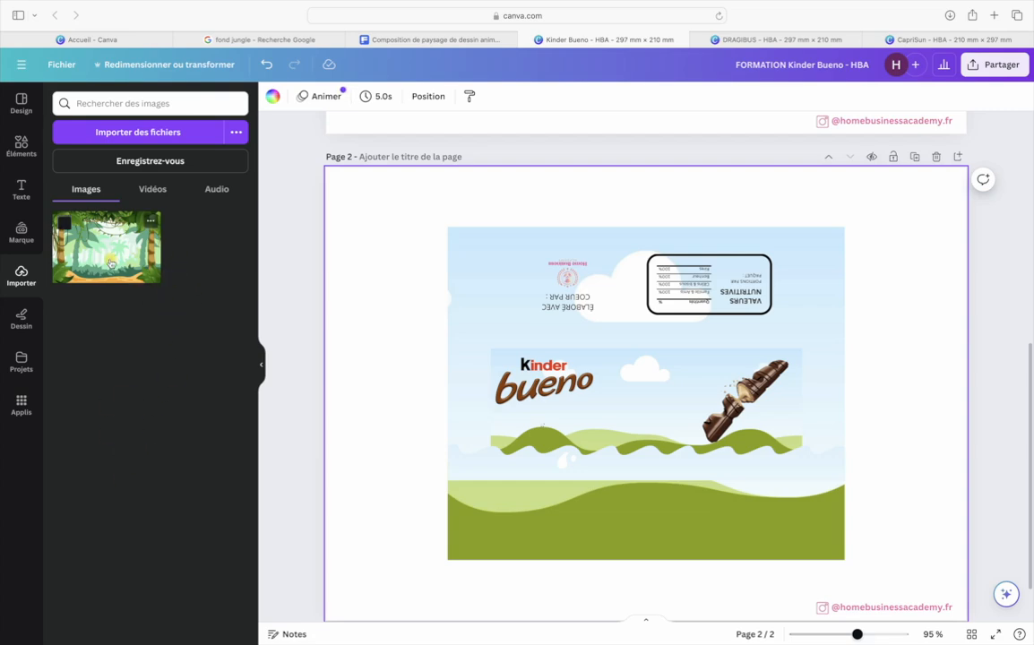
left_click_drag(111, 263, 520, 294)
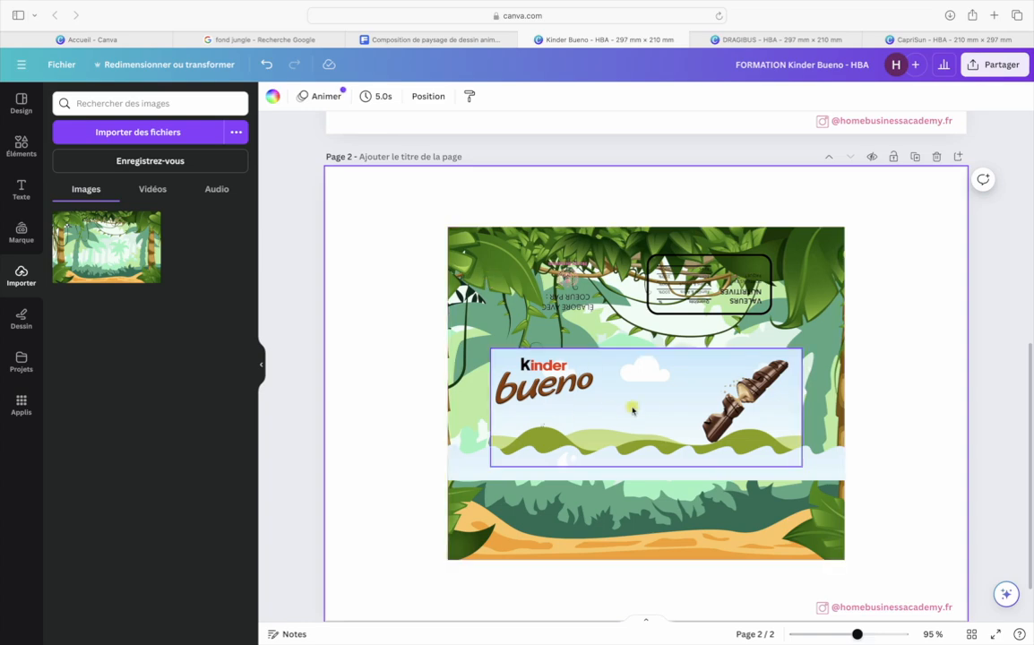
Move the central image frame off the wrapper to check the background behind it, and undo the move
left_click_drag(647, 406, 319, 578)
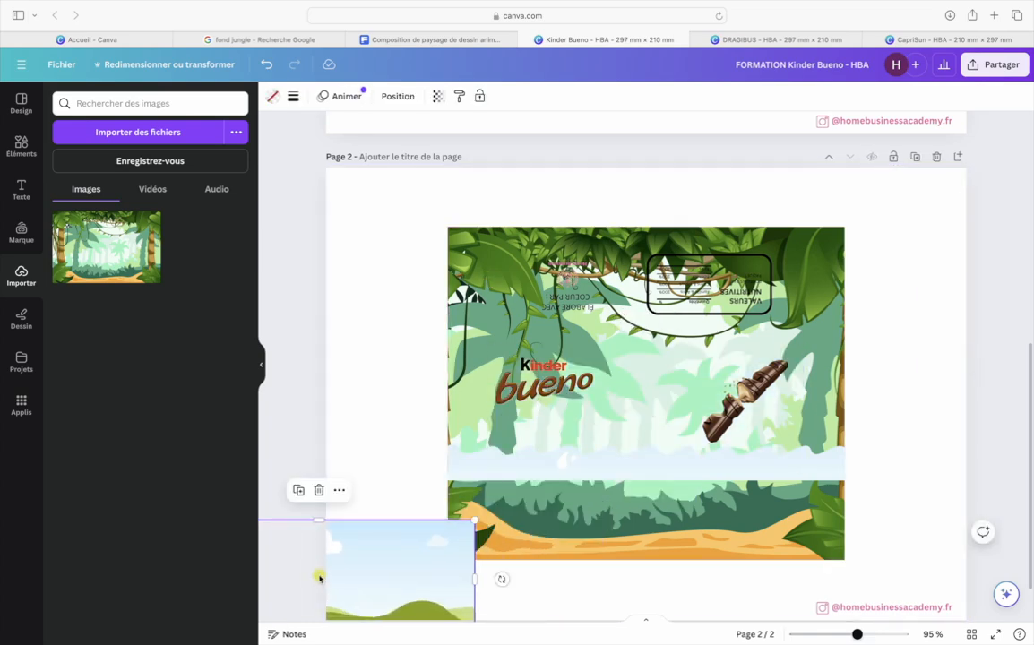
key("super+z")
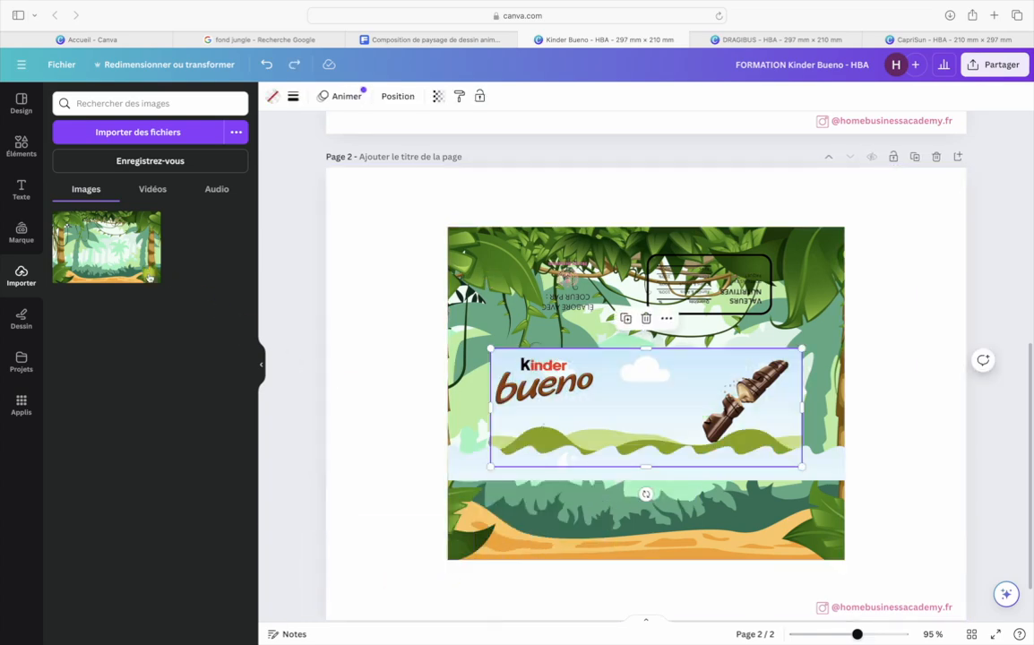
Try filling the central frame on page 2 with the uploaded jungle image and widening it to both side edges of the wrapper
left_click_drag(58, 202, 618, 403)
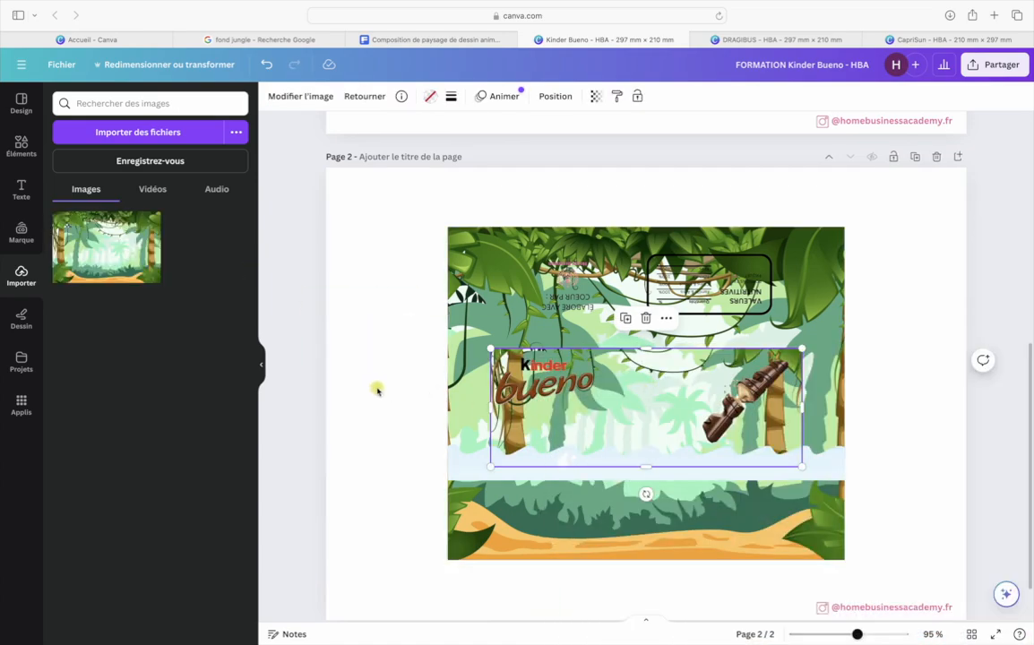
left_click(442, 394)
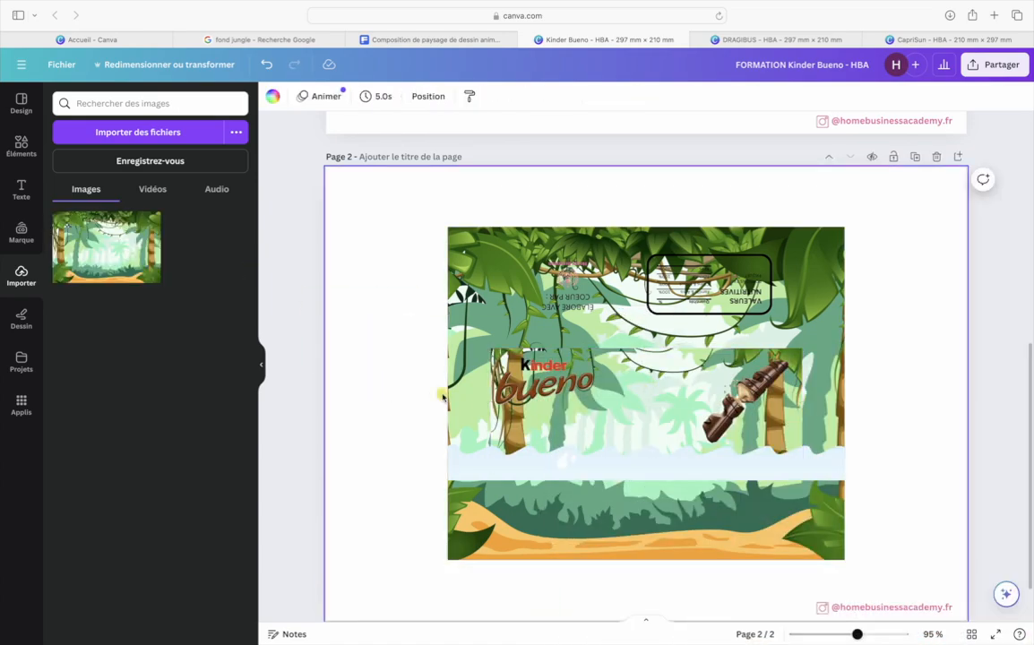
left_click(616, 435)
left_click_drag(494, 411, 447, 408)
left_click_drag(801, 408, 844, 409)
left_click(907, 414)
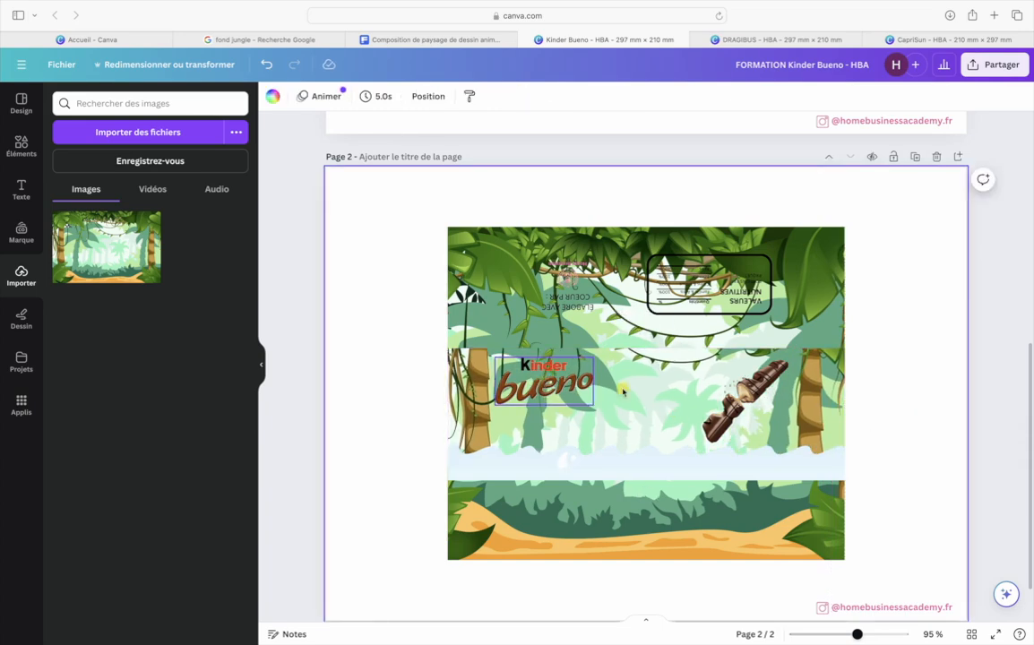
key("super+z")
key("super+z")
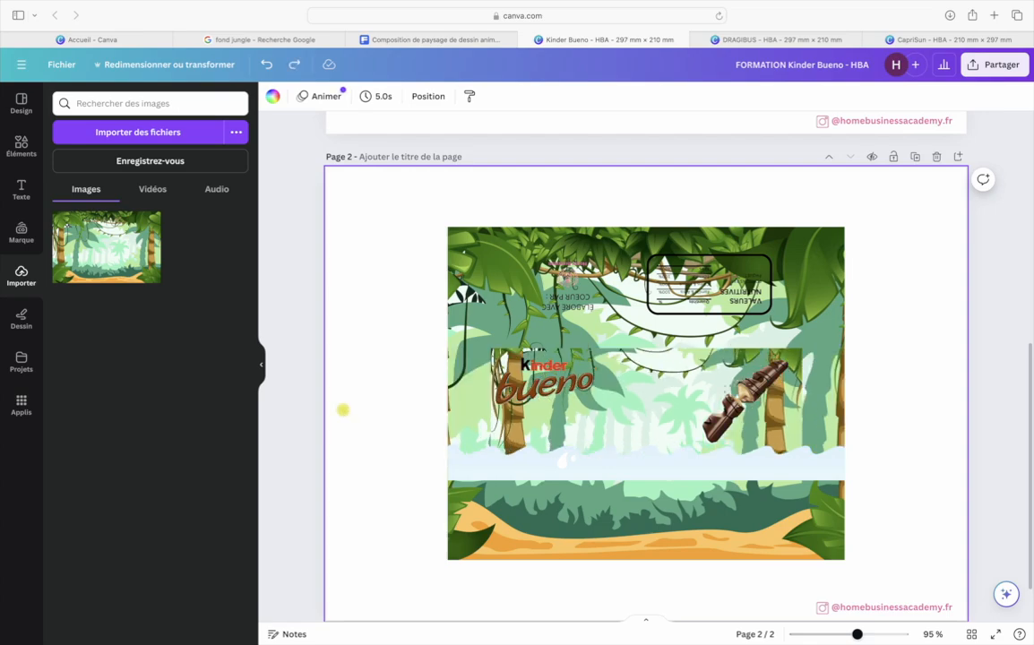
Delete the jungle image from the central frame and remove the emptied frame from the wrapper on page 2
left_click(674, 390)
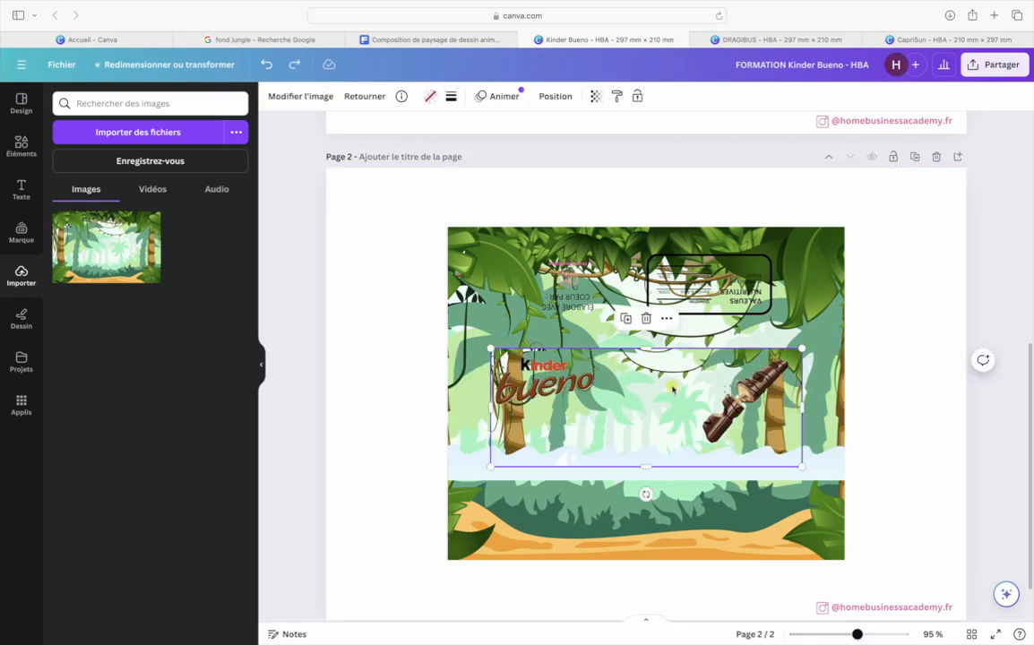
key("Delete")
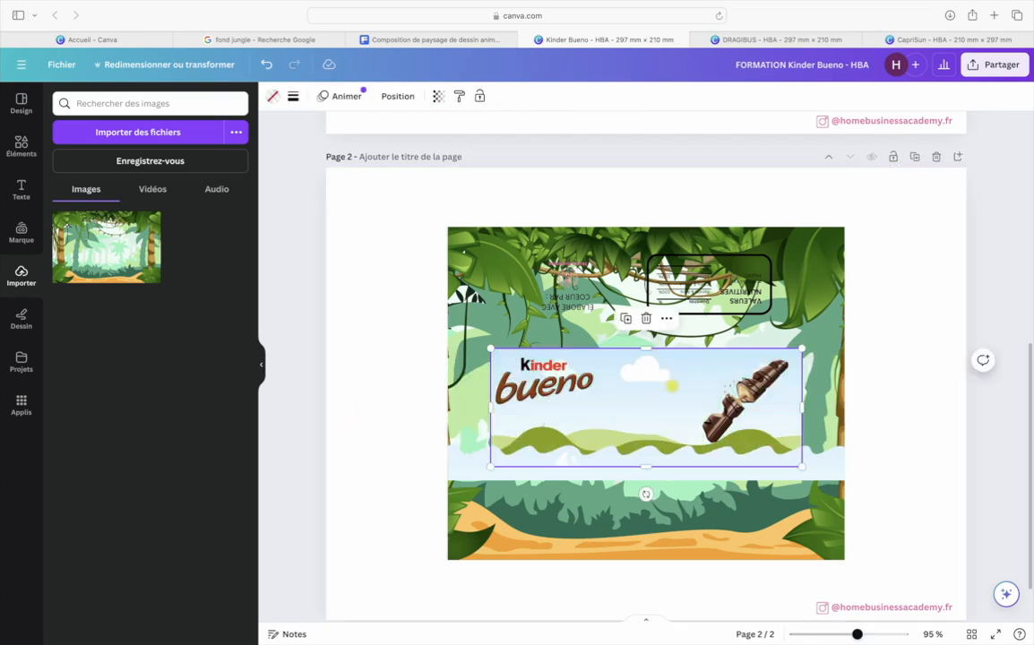
key("Delete")
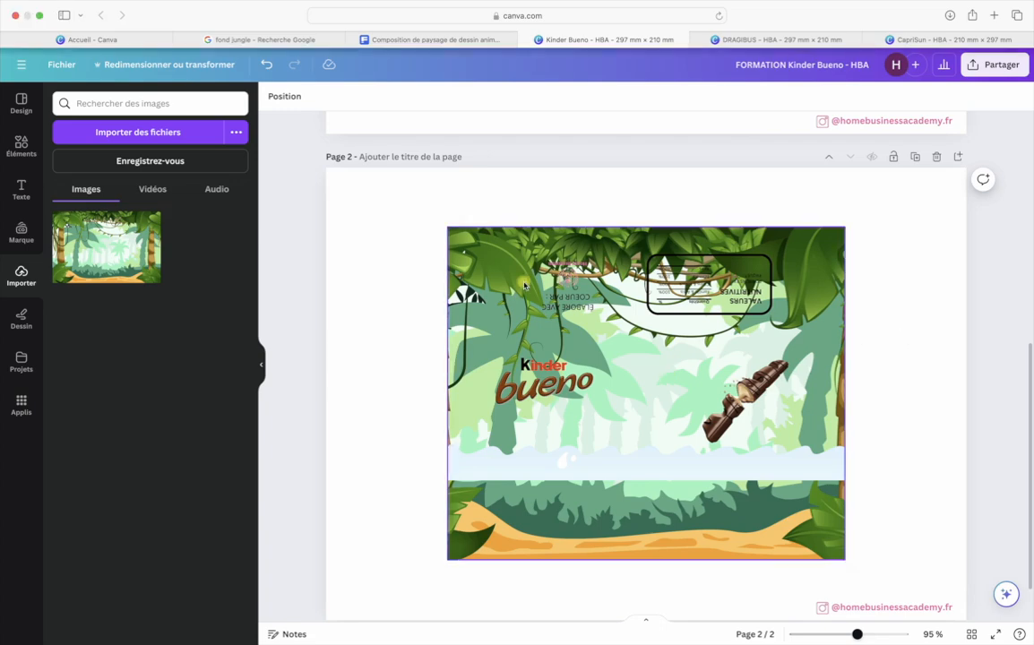
Replace the jungle search in the elements library with the suggested "Forme" search
left_click(24, 145)
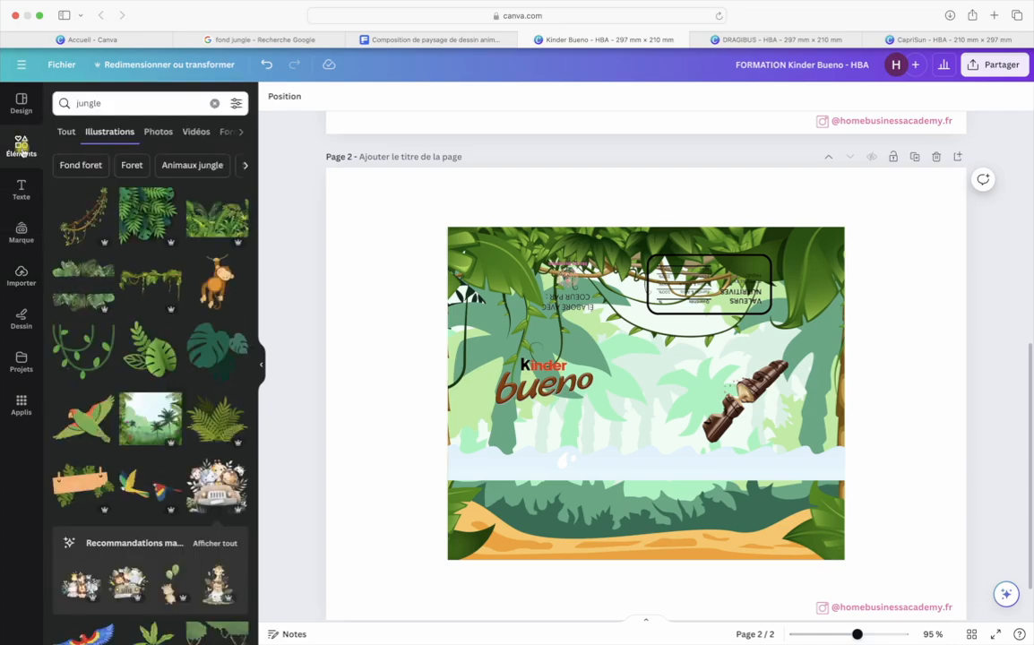
left_click(214, 103)
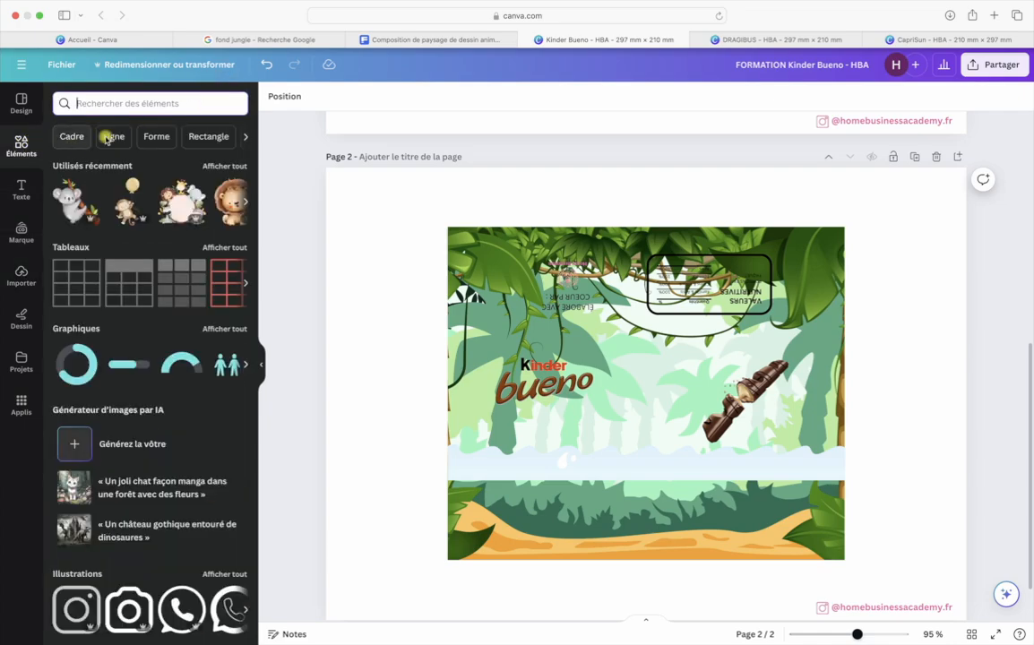
left_click(161, 137)
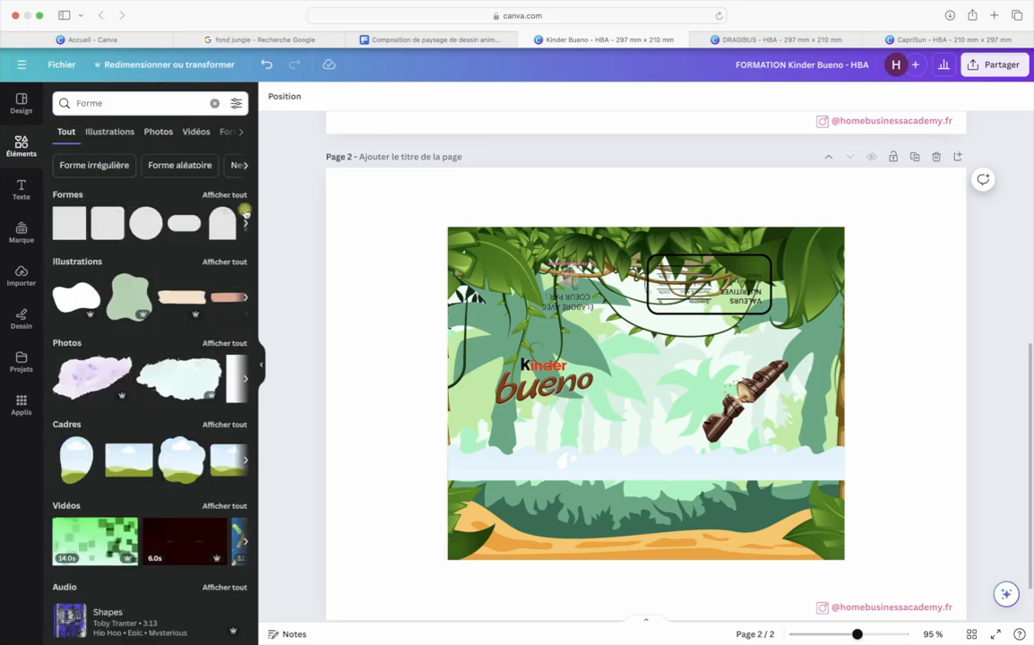
Add a square shape to page 2 and stretch it into a wide rectangle covering the upside-down text blocks
left_click(69, 222)
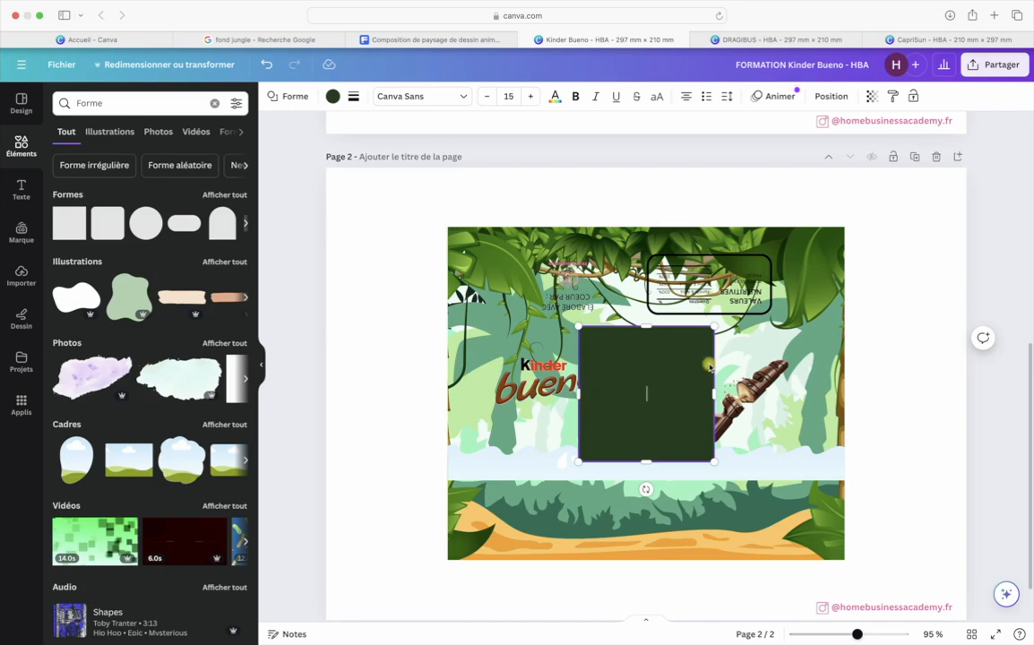
left_click(911, 381)
left_click_drag(697, 392, 787, 311)
left_click_drag(647, 382, 674, 338)
Set the rectangle's transparency to 52 and change its fill colour to white
left_click(529, 97)
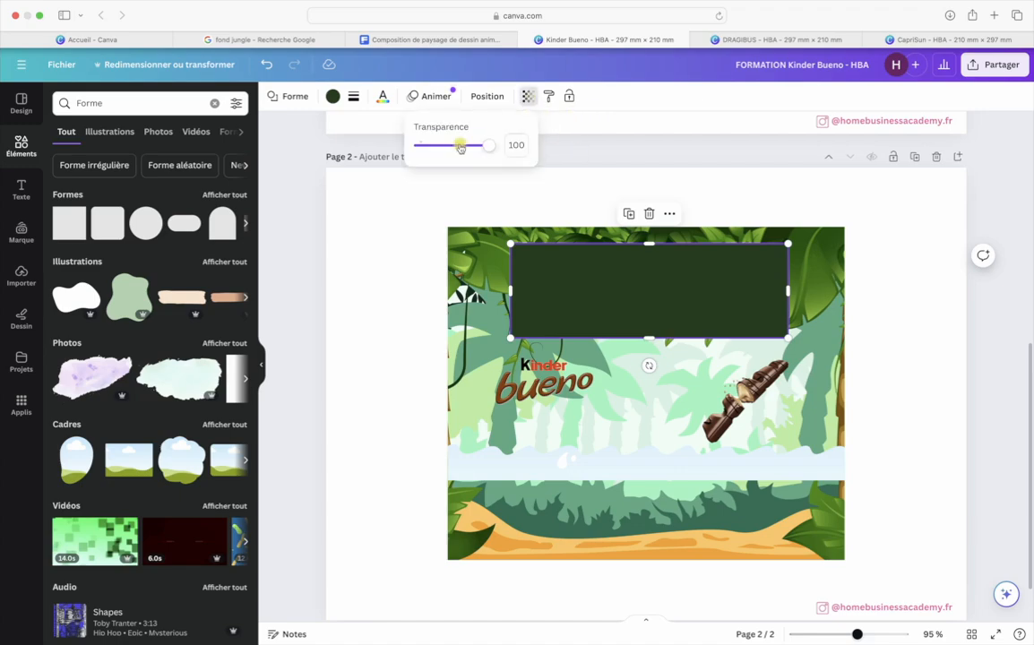
left_click_drag(462, 143, 457, 148)
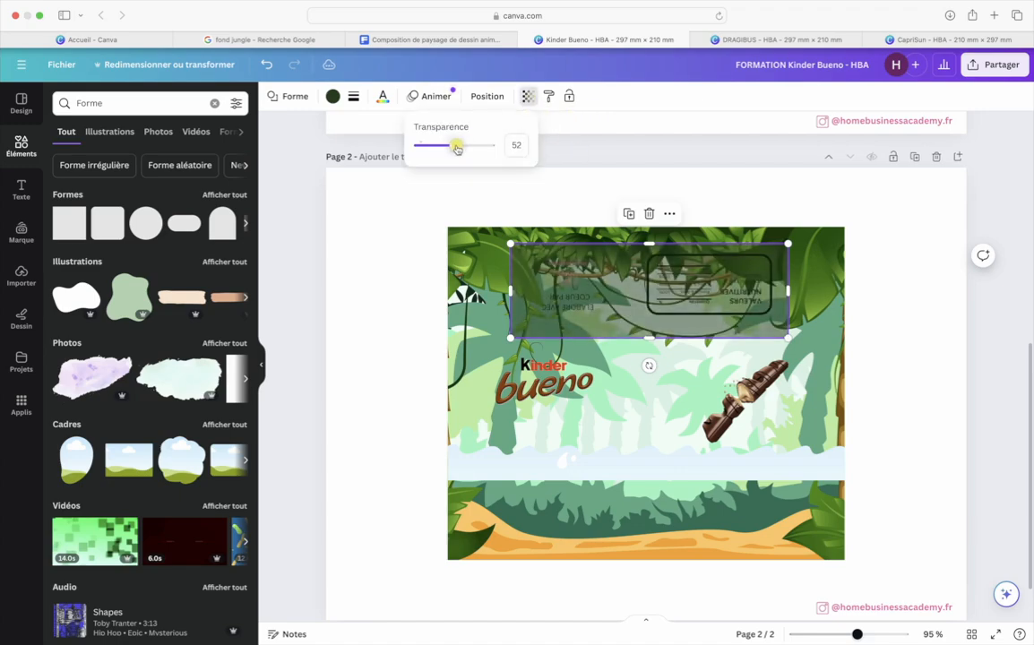
left_click(332, 96)
left_click(99, 204)
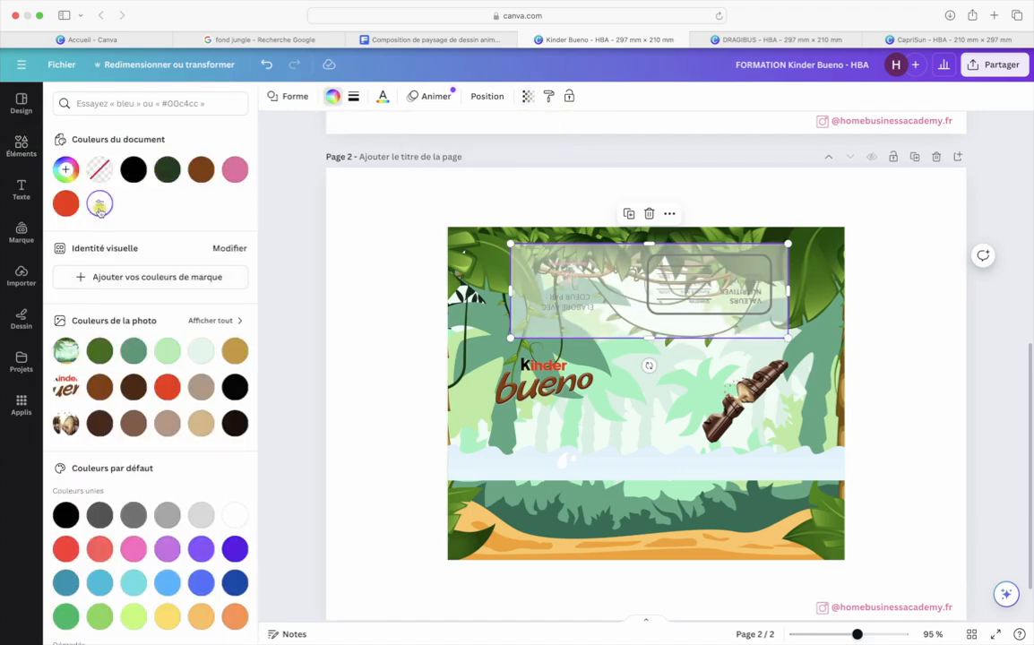
Send the white rectangle backward level by level until it sits behind the text and the nutritional values box
right_click(625, 324)
mouse_move(760, 438)
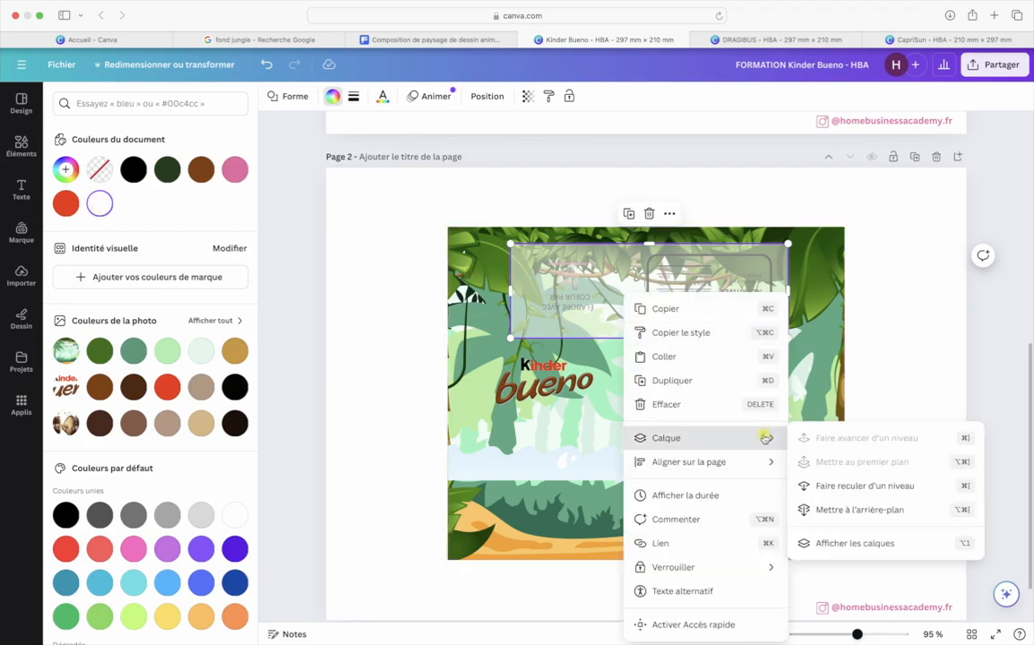
left_click(833, 485)
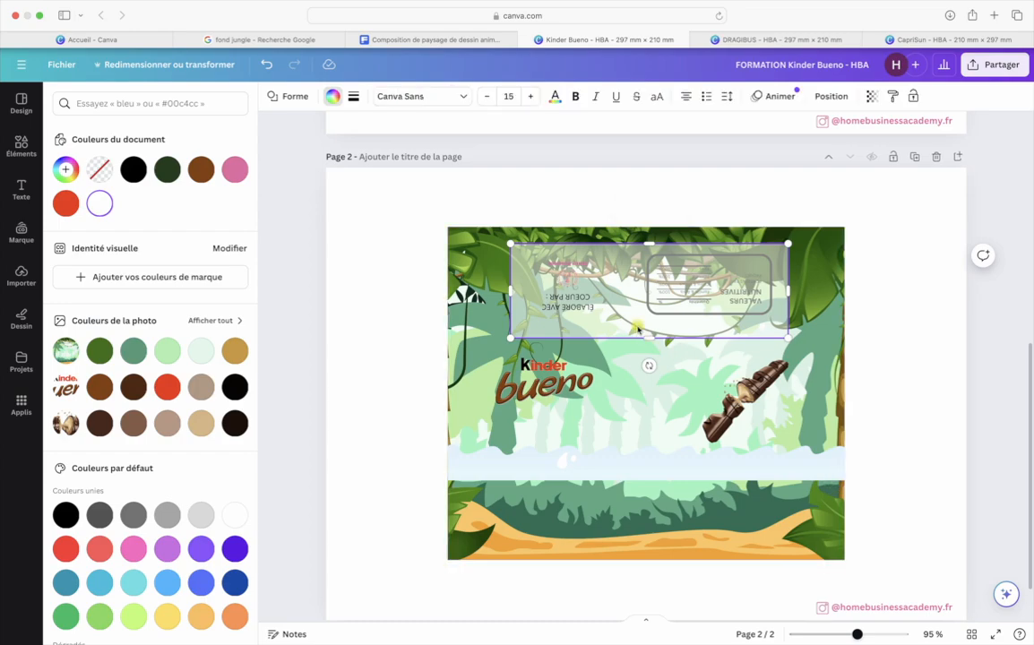
right_click(638, 329)
left_click(898, 356)
right_click(634, 320)
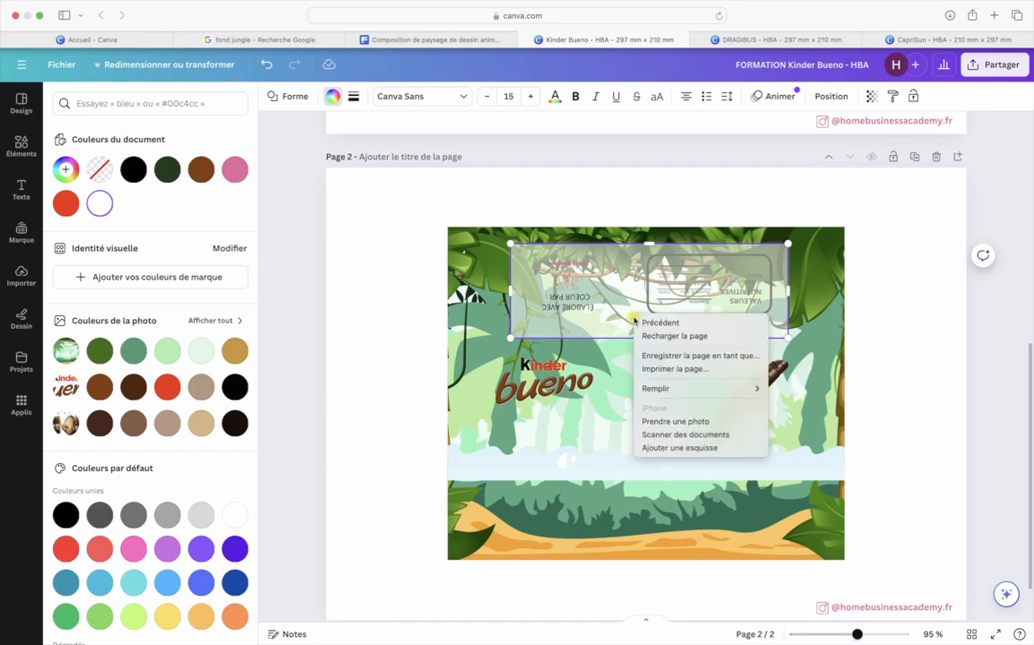
left_click(906, 325)
left_click(905, 325)
left_click(580, 294)
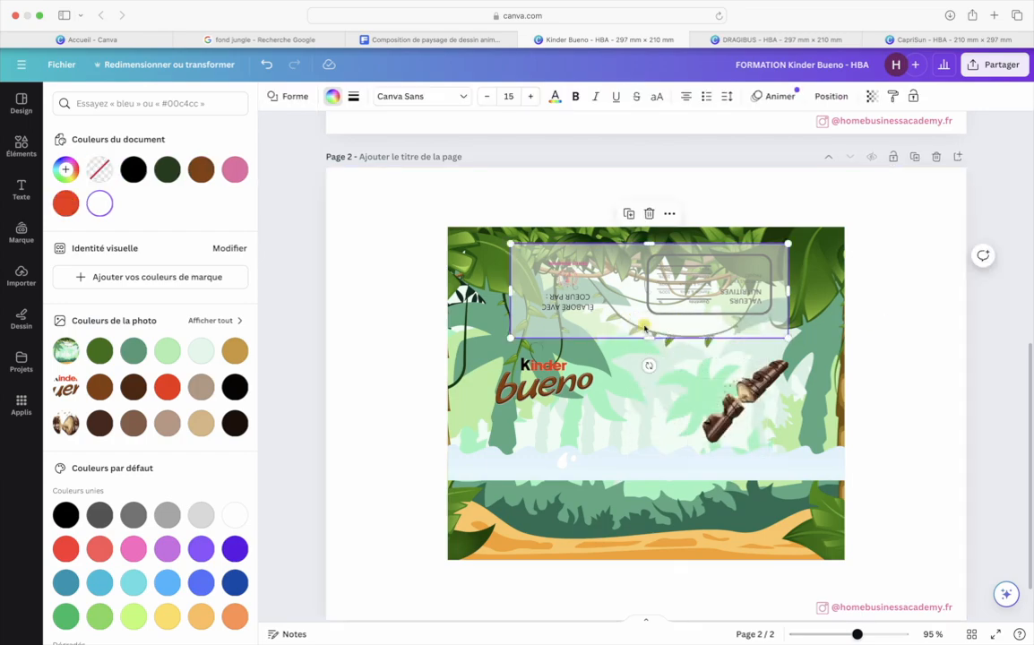
right_click(580, 294)
mouse_move(787, 436)
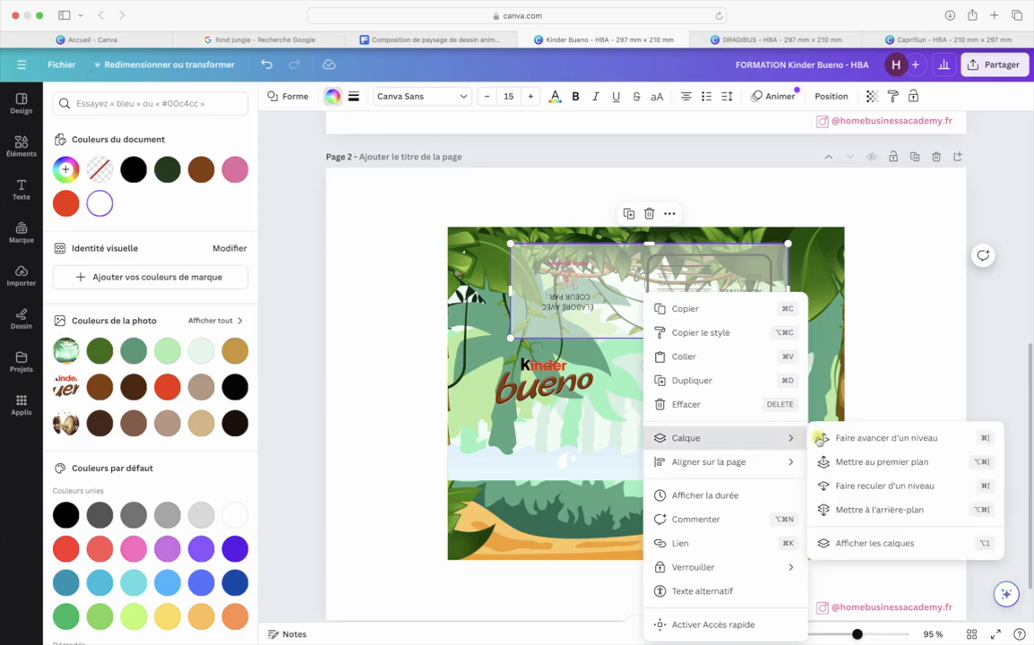
left_click(855, 489)
left_click(889, 337)
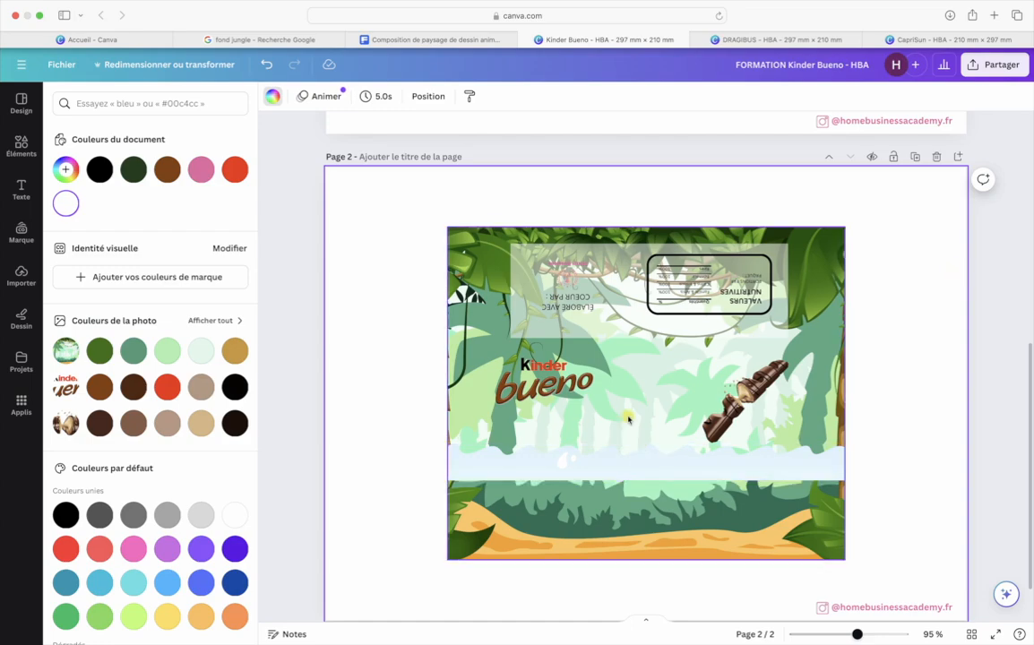
Search the elements library for "jungle" and limit the results to illustrations
left_click(19, 145)
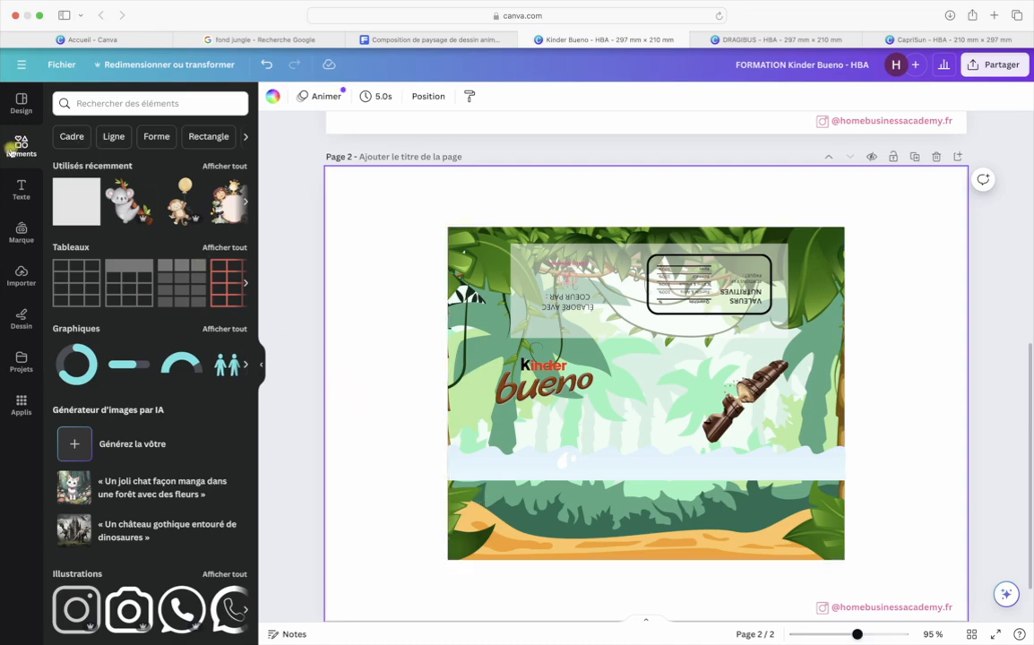
scroll(168, 450, "down", 5)
scroll(173, 475, "up", 5)
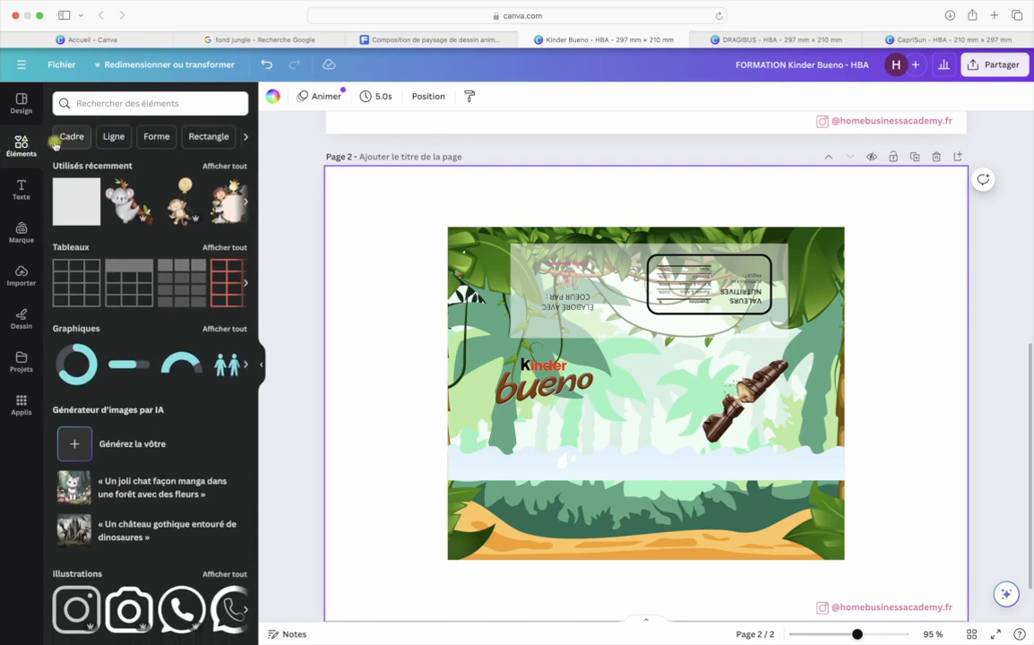
left_click(27, 145)
left_click(96, 100)
type("jungle")
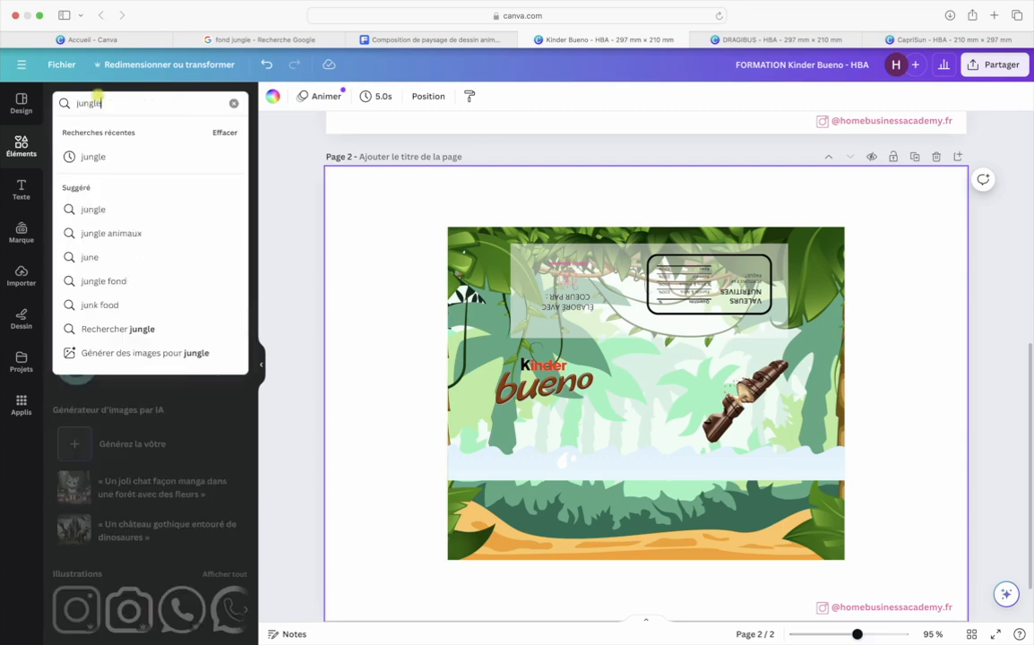
key("Return")
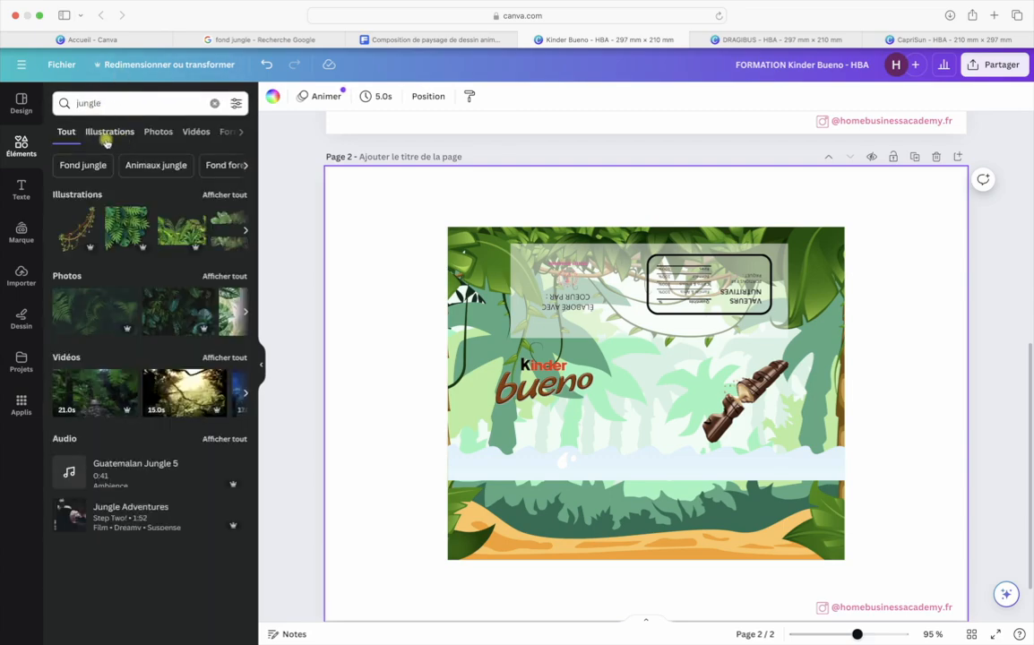
left_click(104, 131)
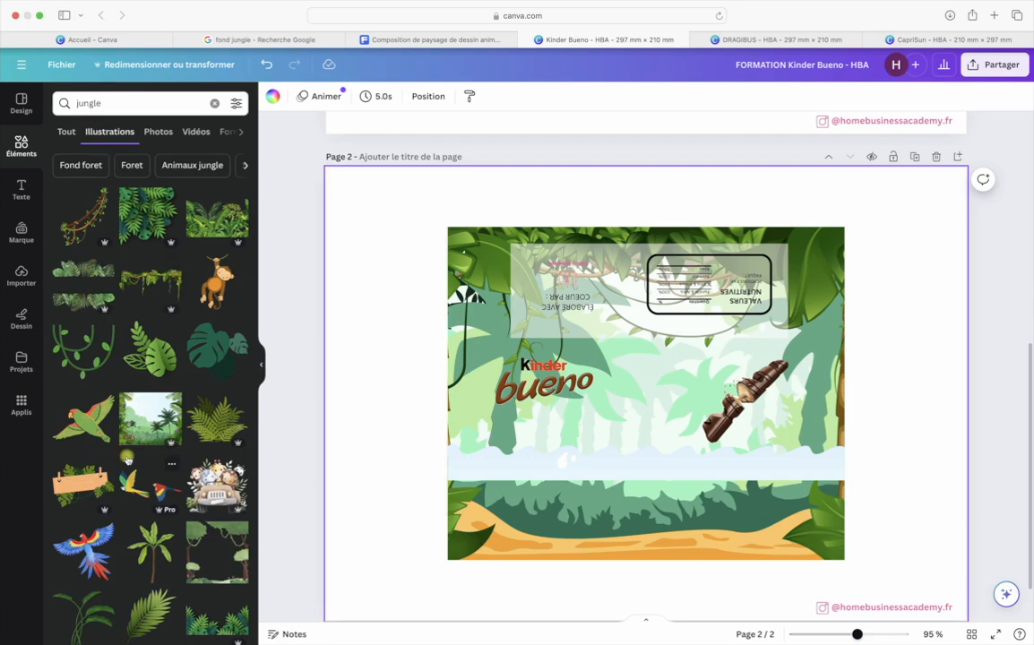
Try the tropical leaf bouquet illustration, shrunk down over the chocolate bar, and remove it
scroll(128, 459, "down", 5)
scroll(127, 459, "down", 5)
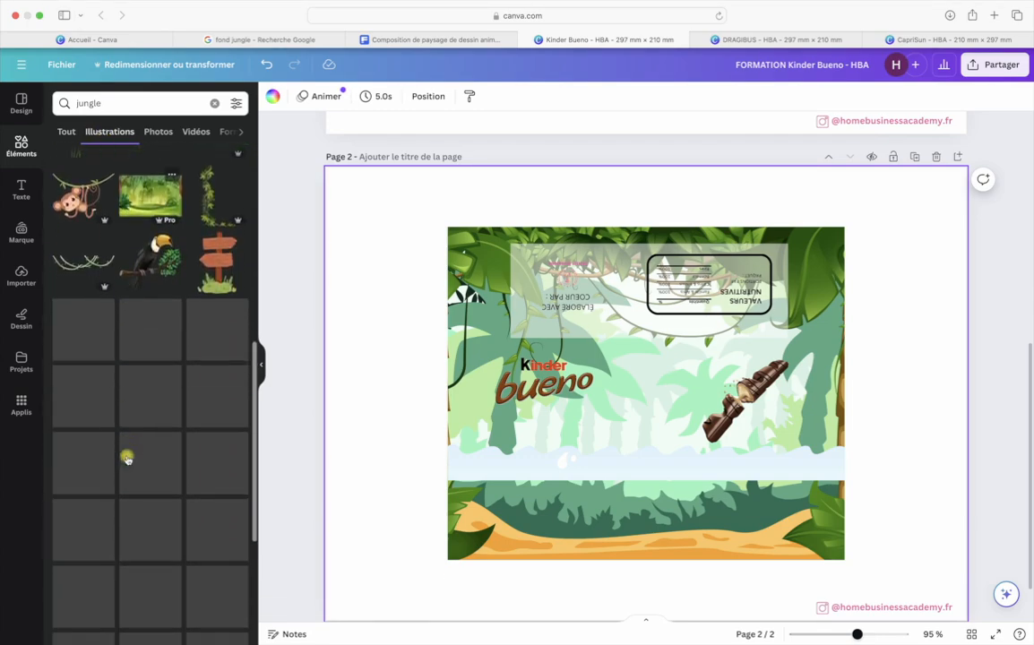
scroll(128, 459, "down", 3)
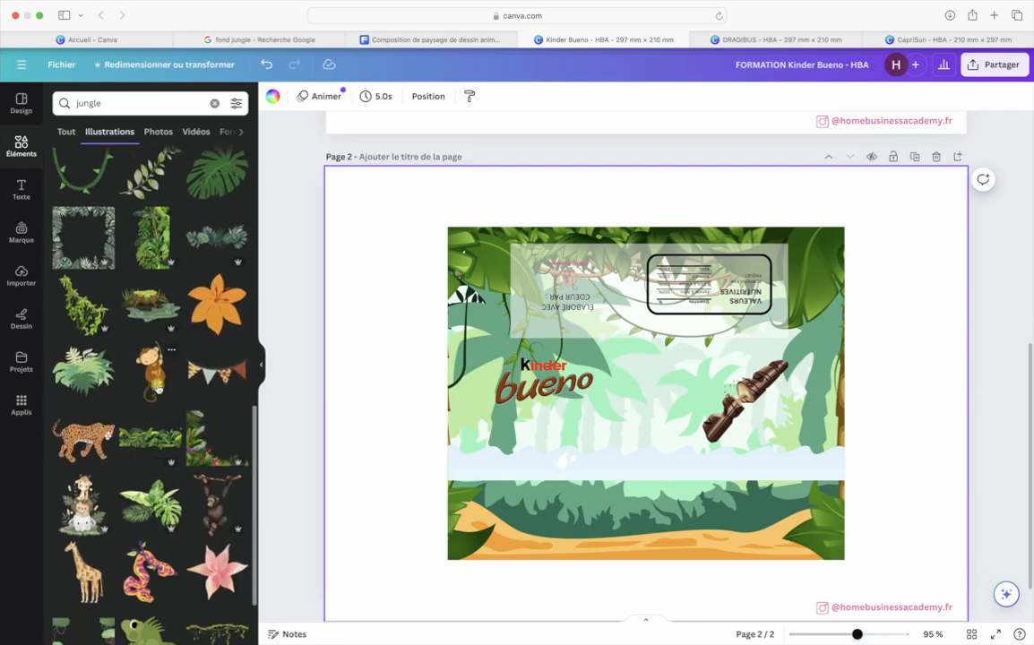
left_click(148, 502)
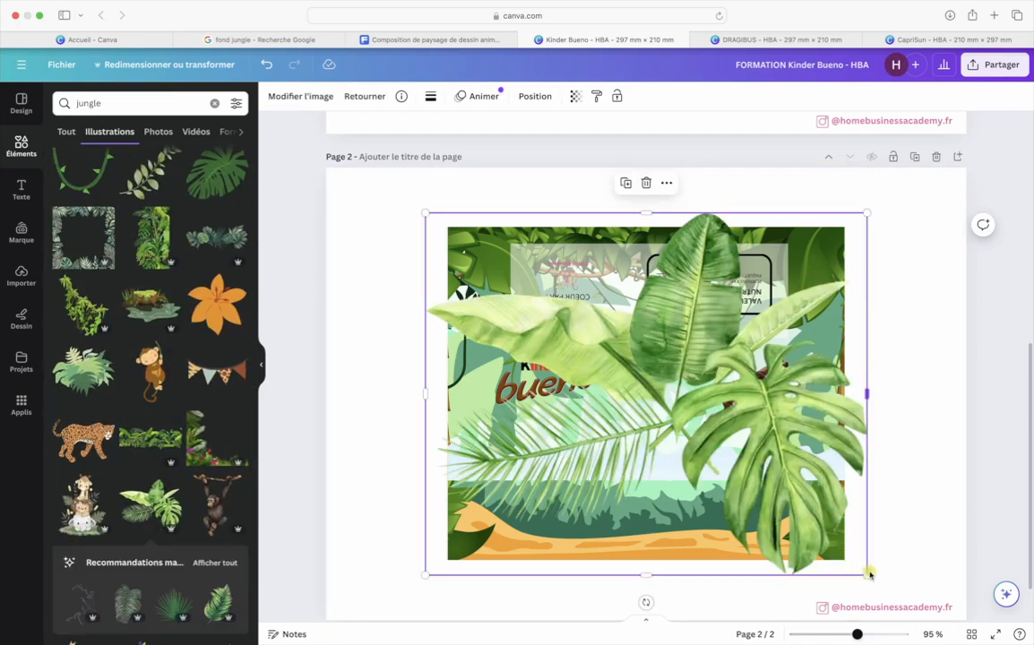
left_click_drag(866, 573, 794, 364)
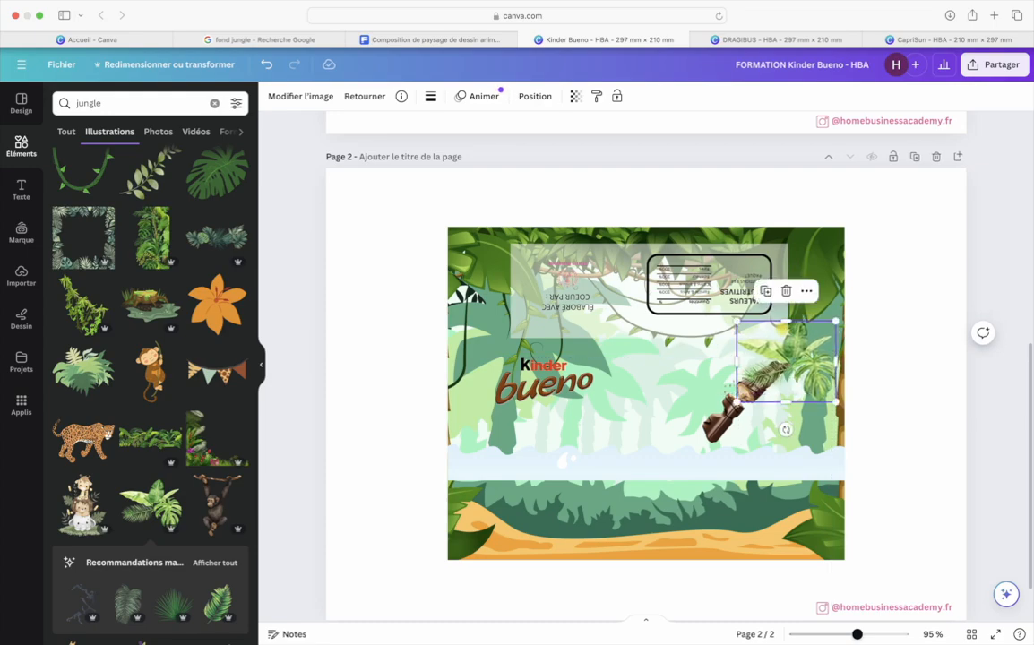
scroll(873, 239, "up", 5)
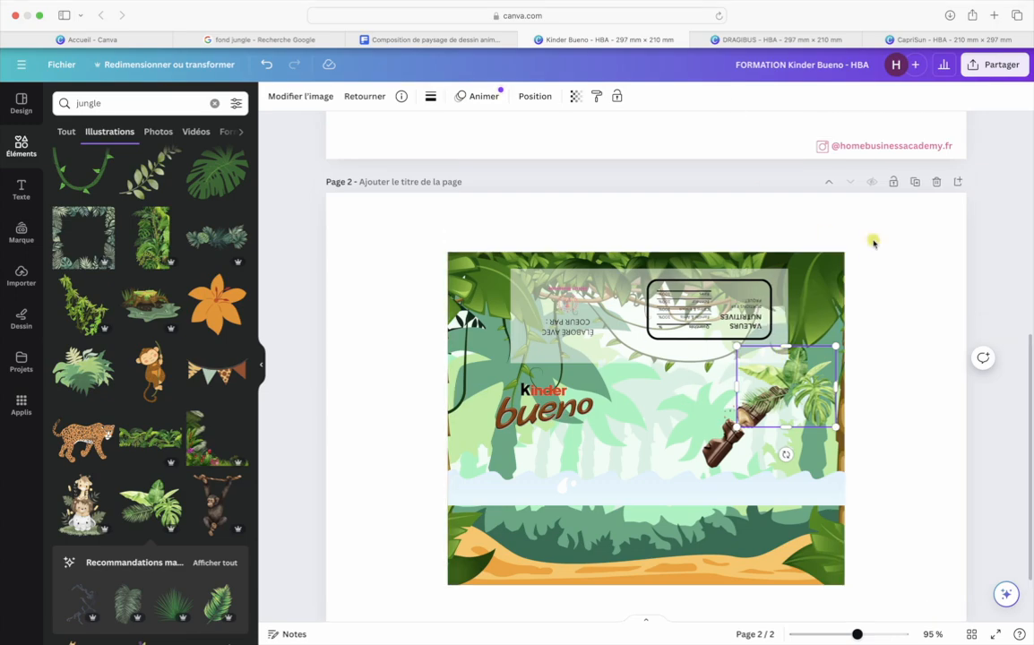
scroll(822, 387, "down", 5)
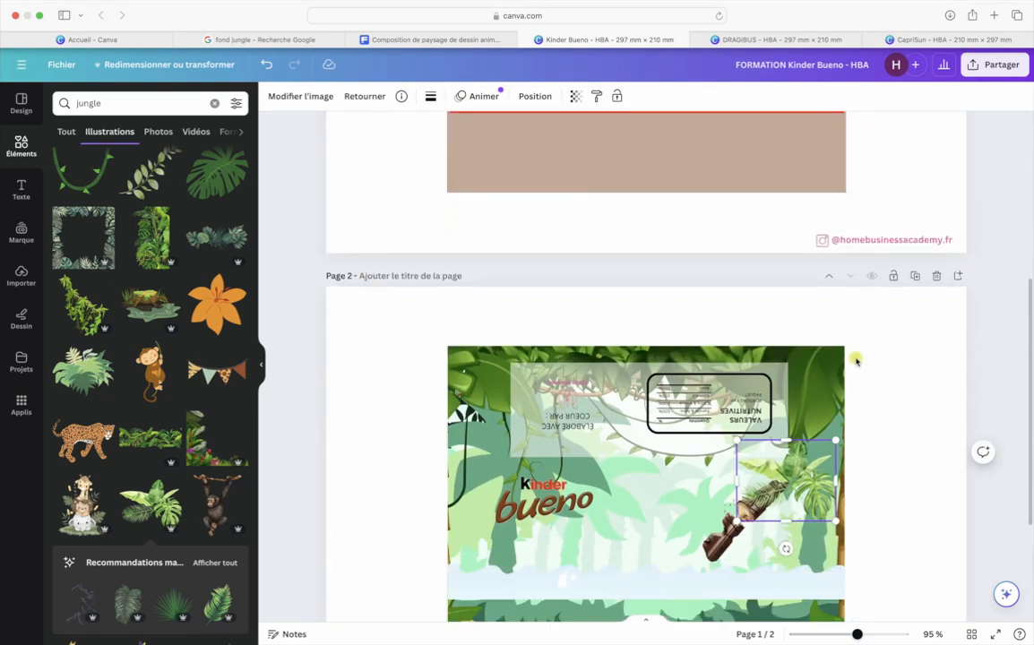
key("Delete")
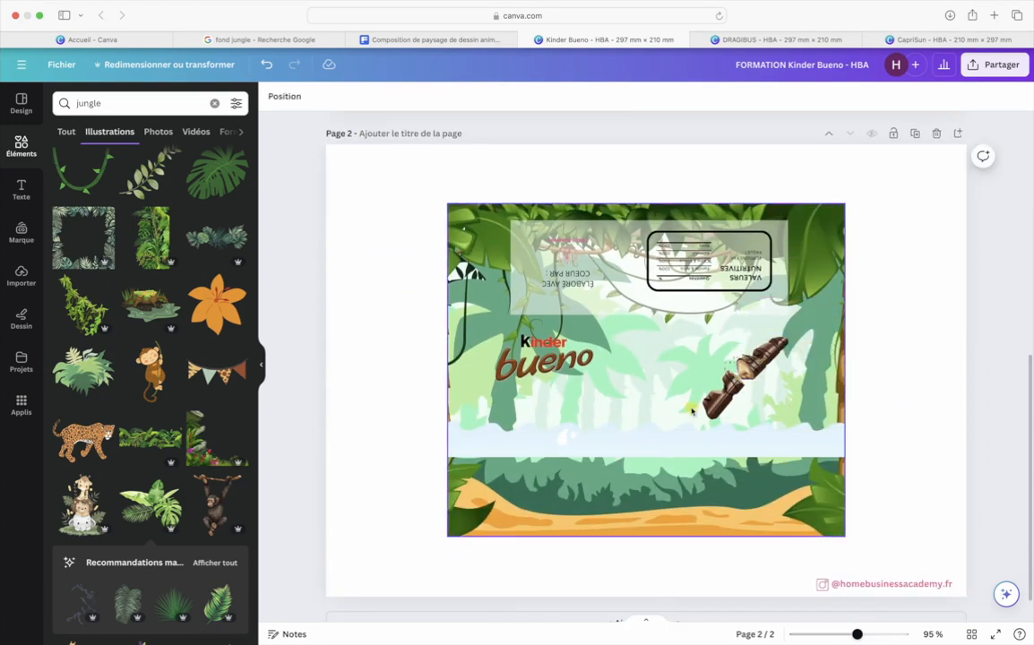
Try the forest with brown trunks and the blue-sky jungle landscape as the wrapper's background
left_click(552, 506)
scroll(181, 419, "down", 10)
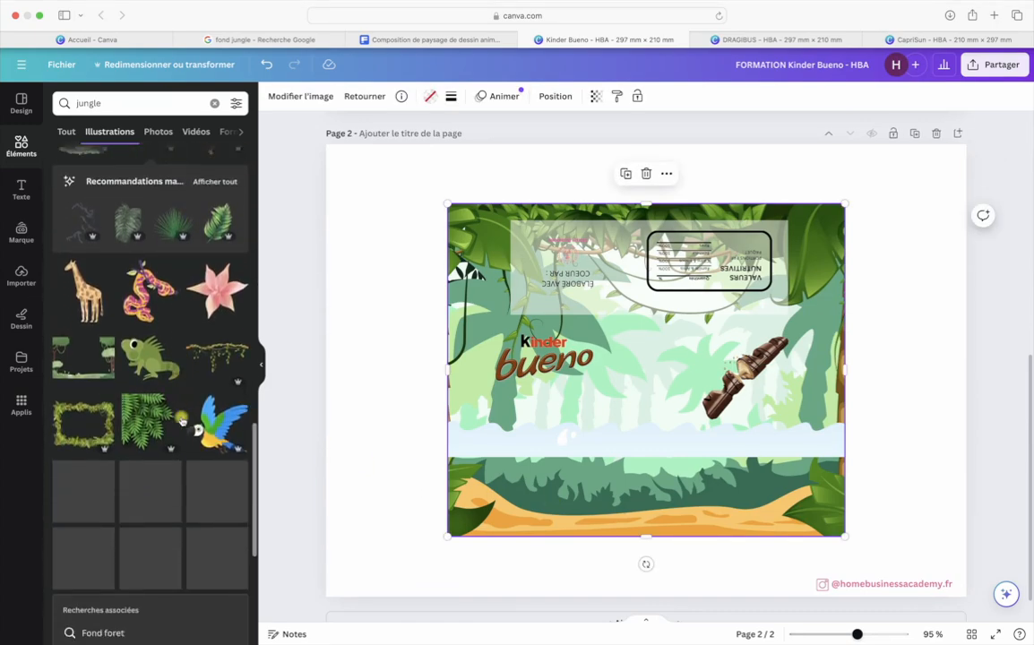
scroll(181, 420, "down", 3)
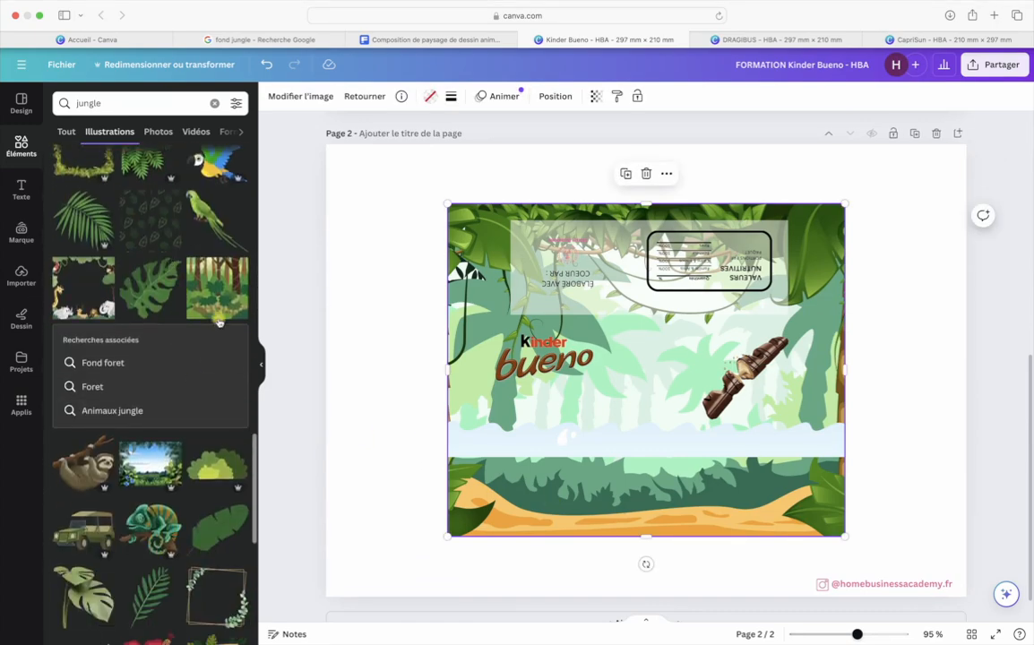
left_click_drag(215, 288, 533, 500)
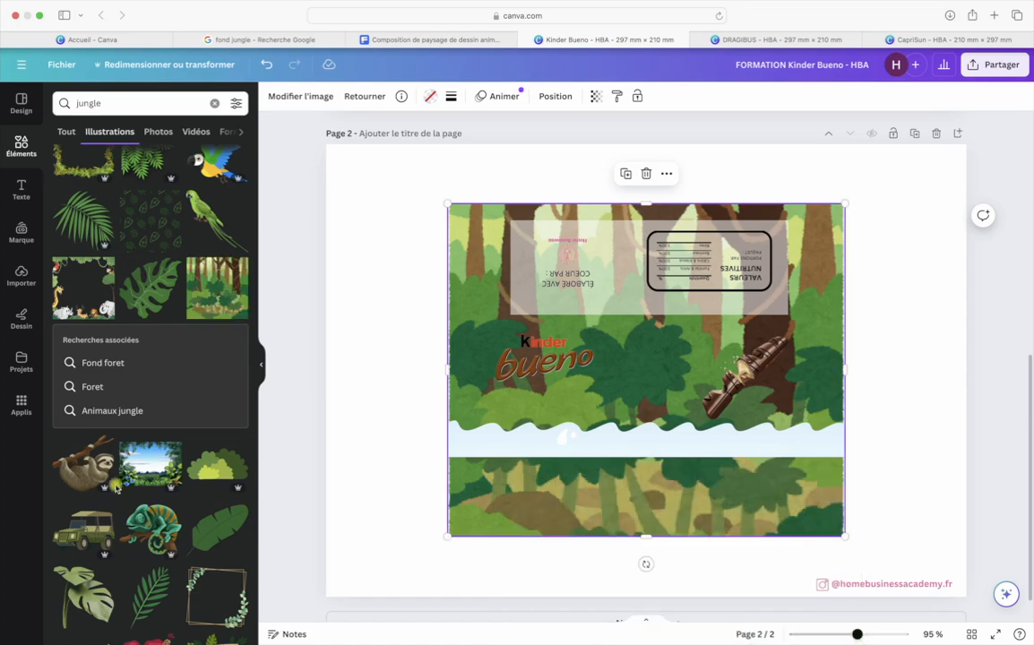
scroll(115, 489, "down", 3)
left_click_drag(150, 360, 534, 498)
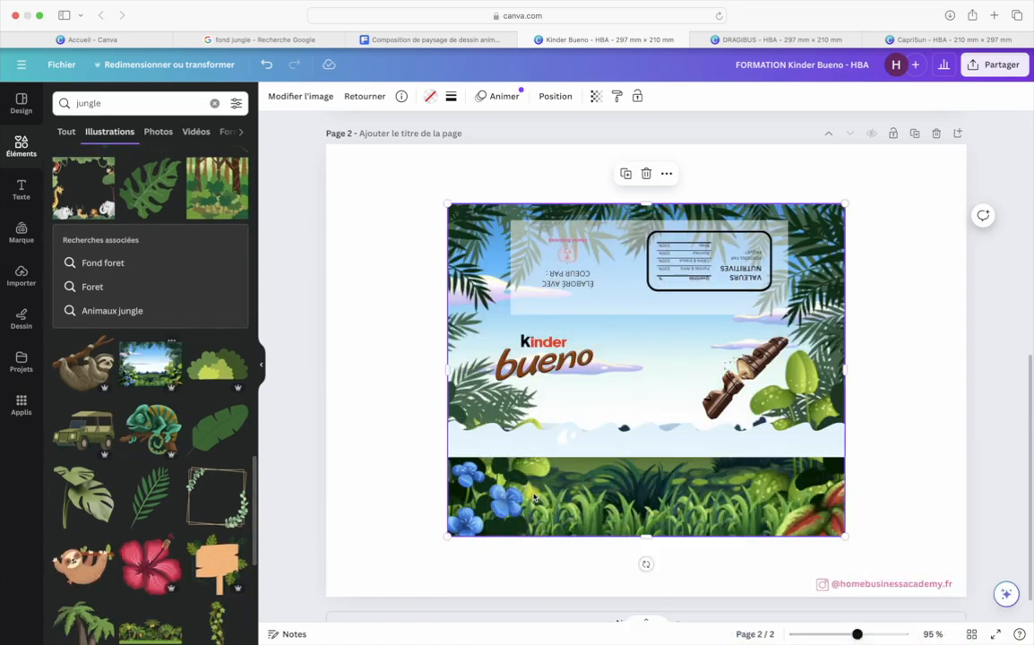
Try a row of baby jungle animals, resized over the lower part of the wrapper, and delete it
scroll(107, 522, "down", 5)
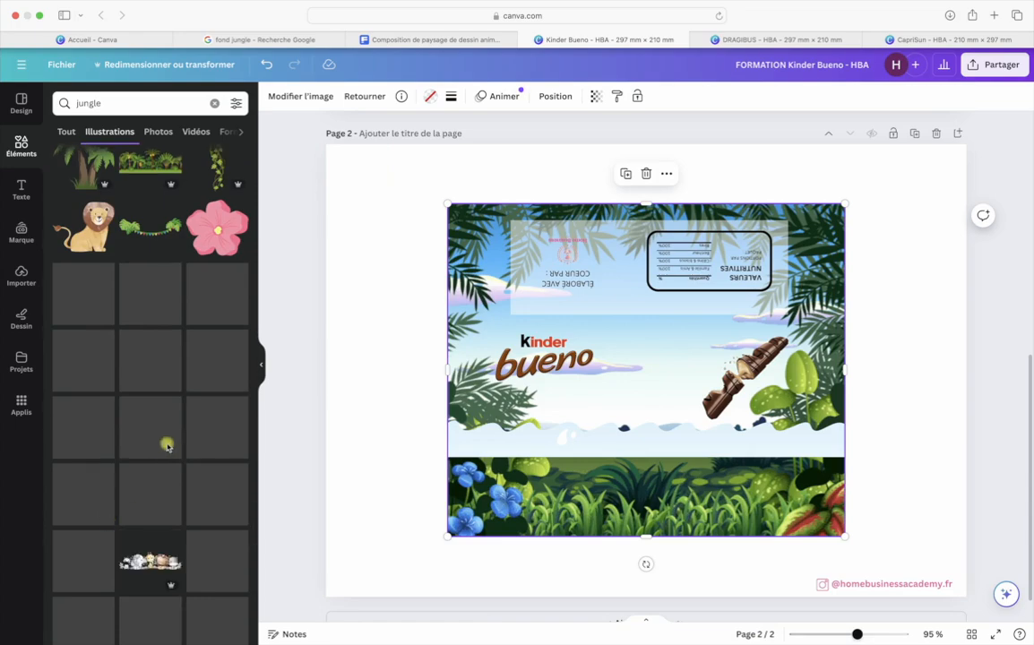
left_click(154, 564)
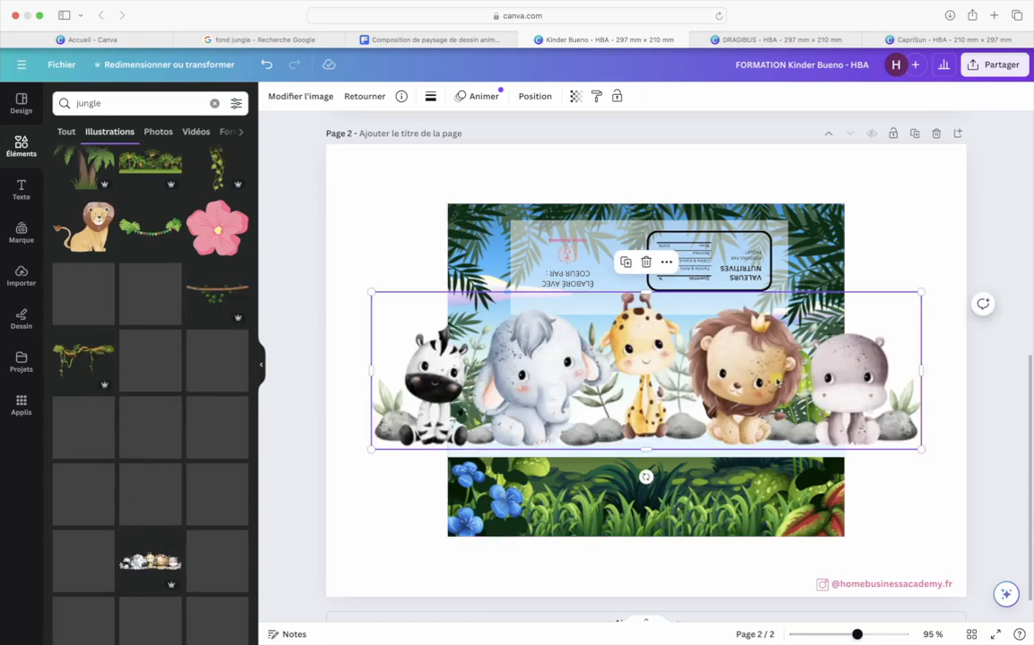
left_click_drag(920, 453, 630, 556)
key("Delete")
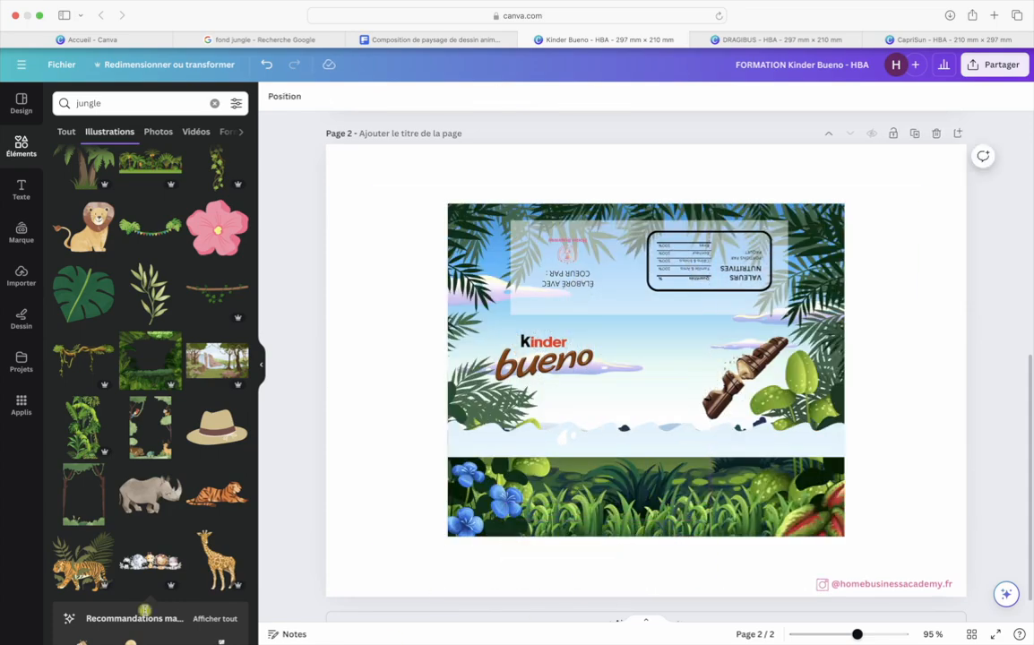
Replace the wrapper's background with the dense green jungle frame illustration
scroll(135, 515, "down", 2)
left_click(144, 359)
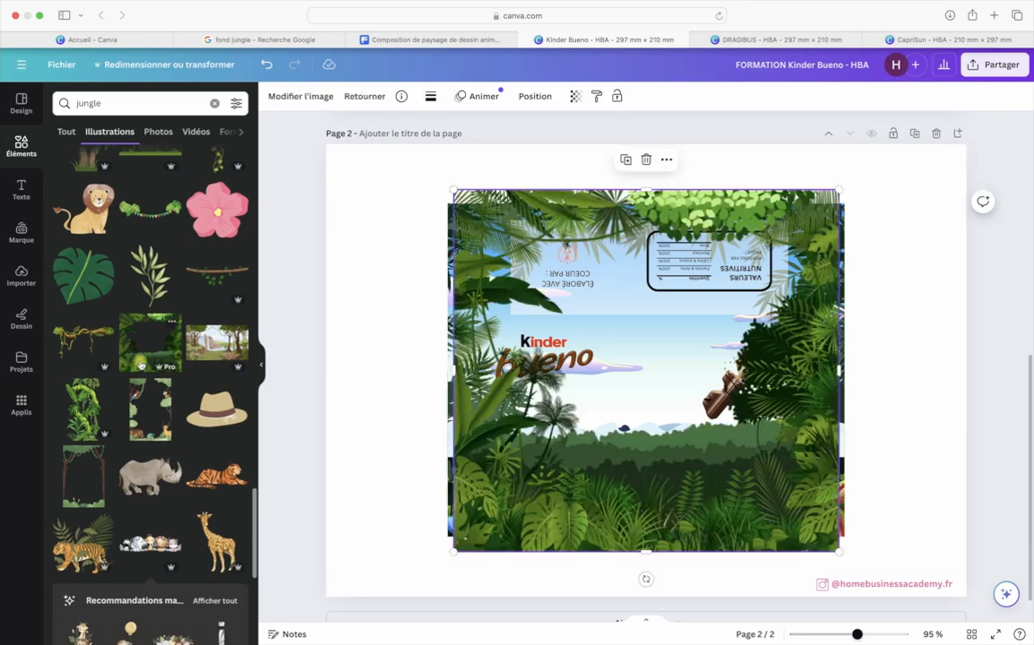
key("Delete")
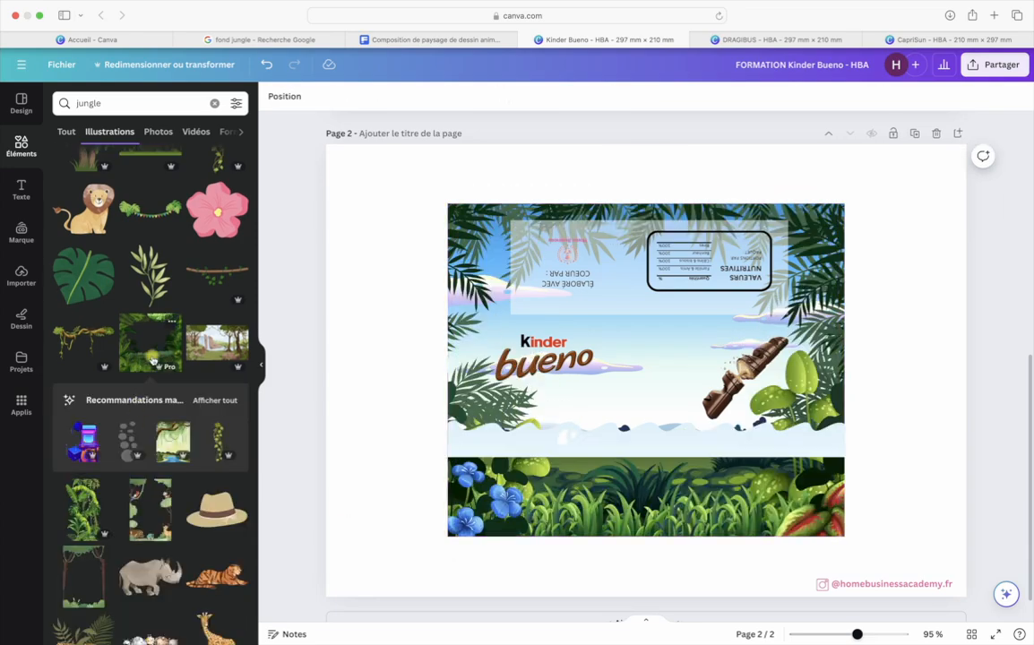
left_click_drag(152, 361, 548, 486)
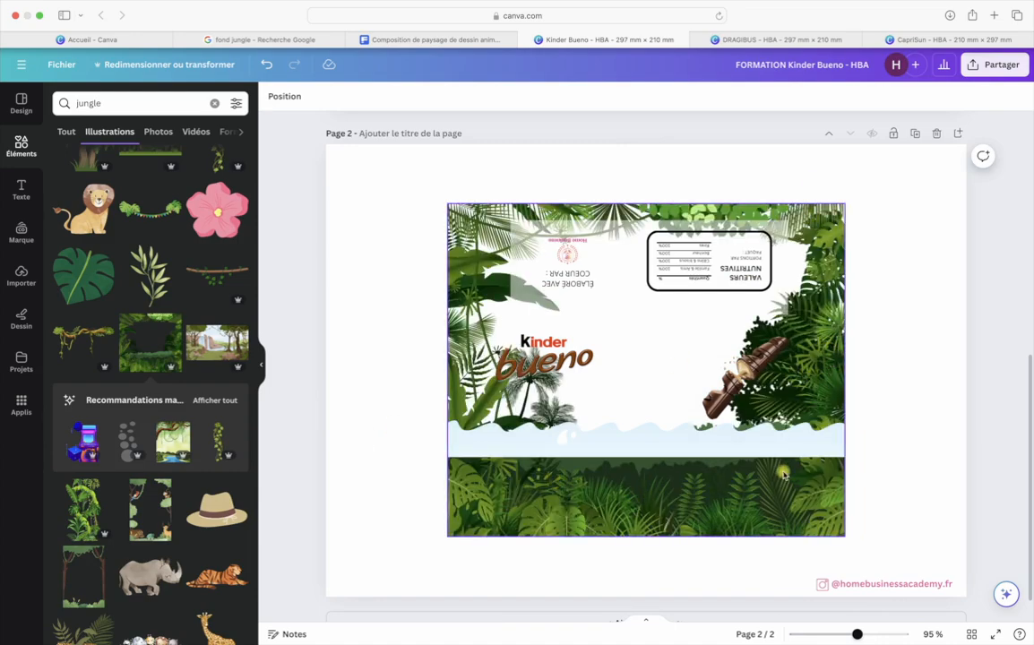
Add the round frame of jungle leaves with a white centre to the wrapper and shrink it to roughly half its size
left_click(463, 320)
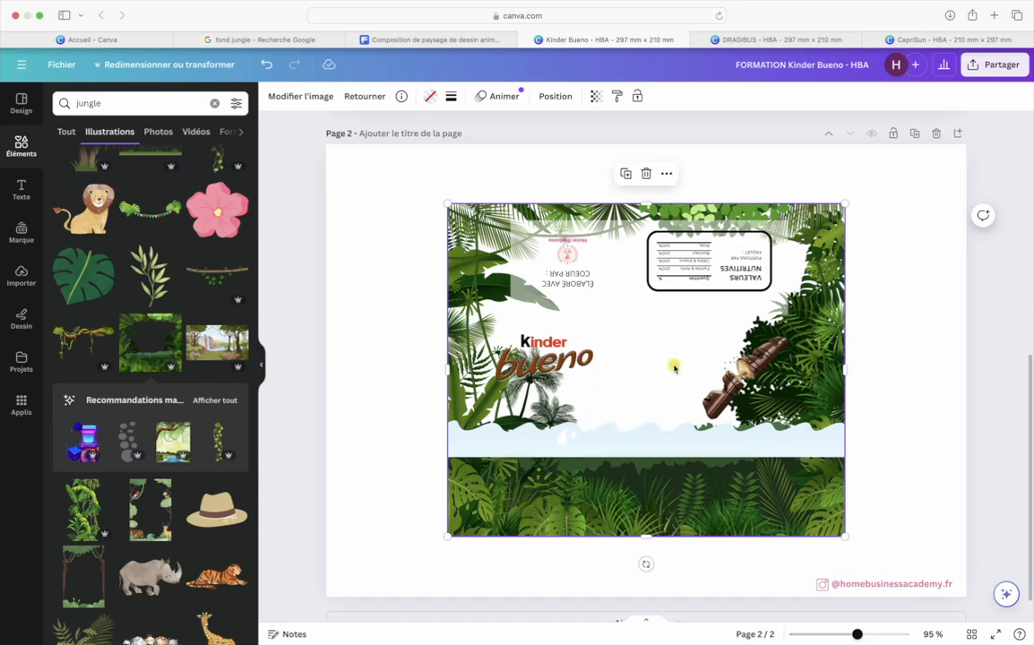
scroll(160, 536, "down", 7)
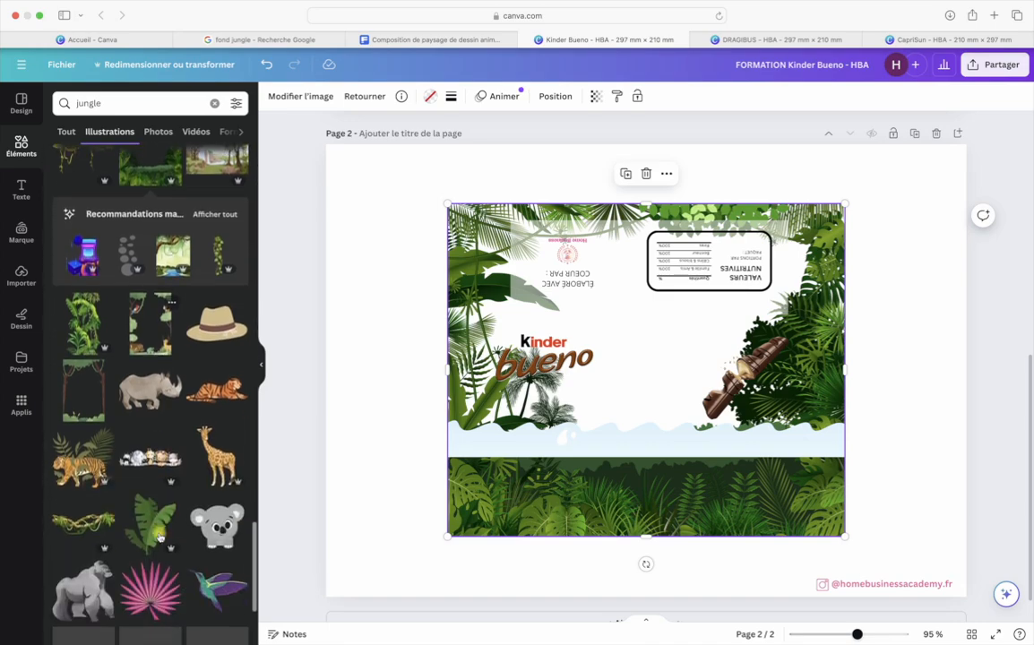
scroll(160, 536, "down", 2)
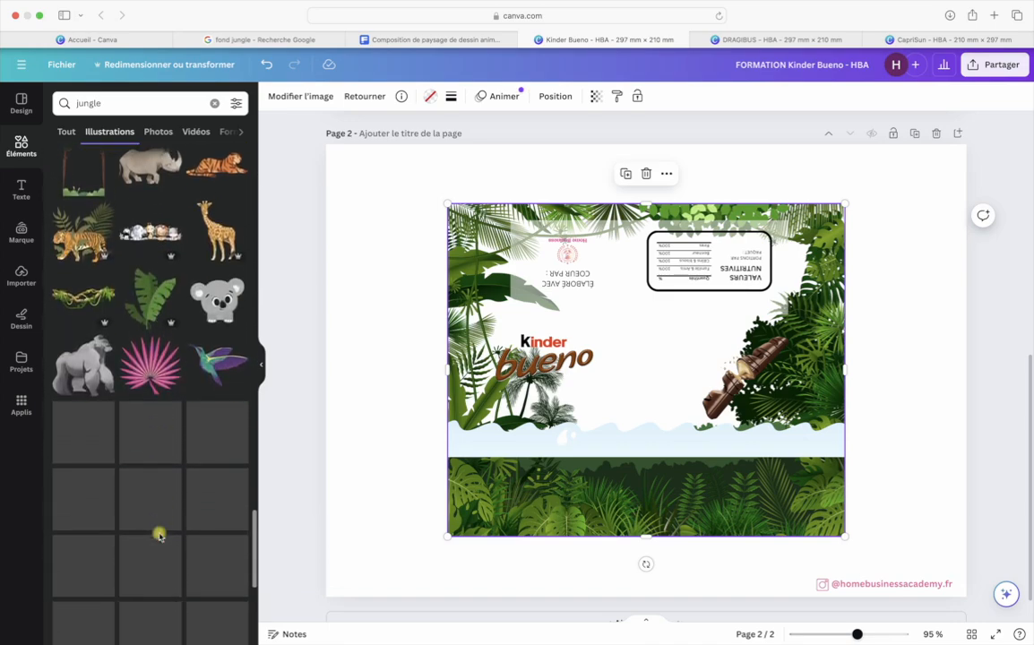
scroll(160, 536, "down", 4)
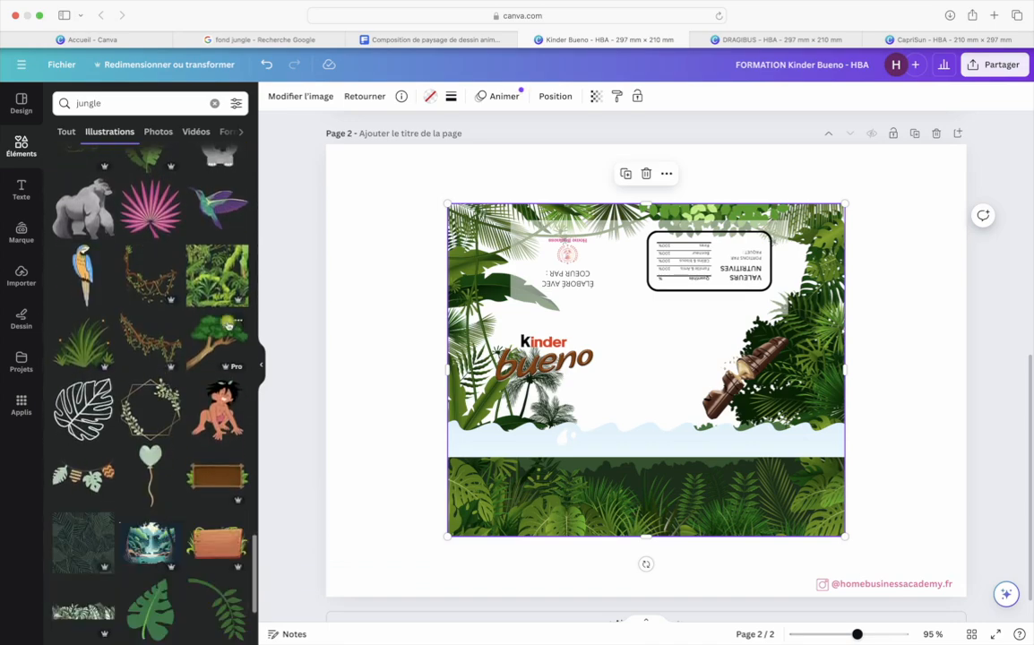
left_click_drag(217, 276, 179, 256)
scroll(109, 351, "down", 7)
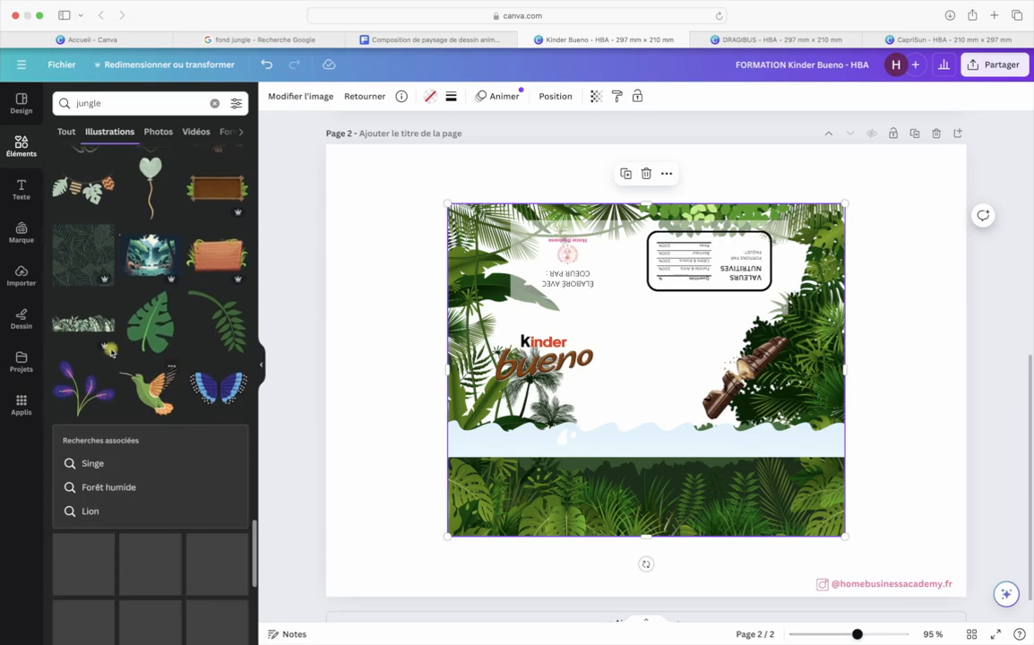
scroll(110, 350, "down", 8)
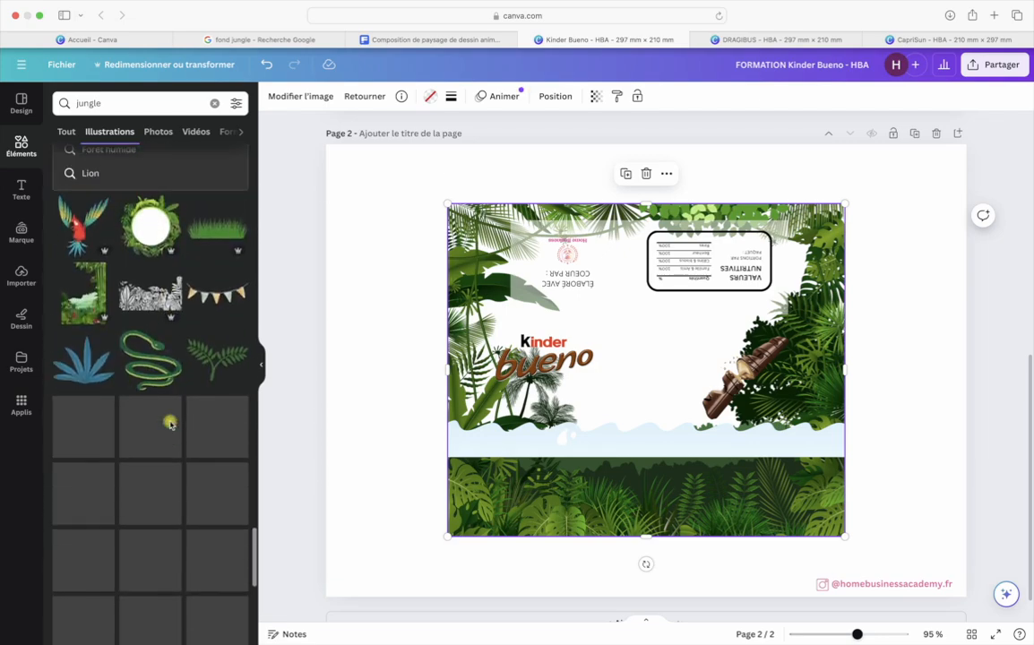
left_click(149, 224)
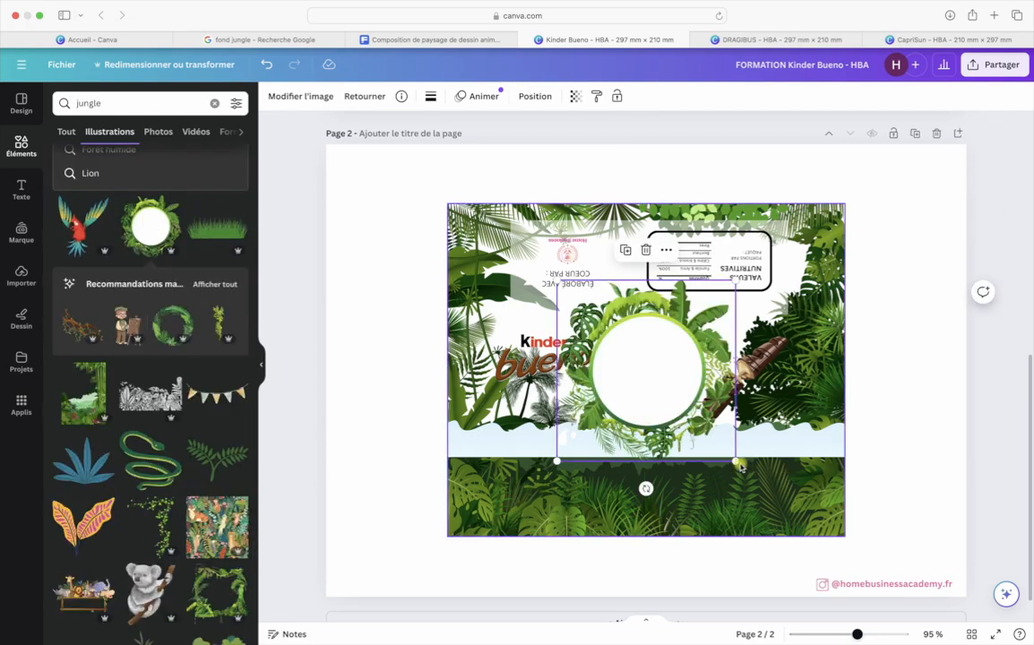
left_click_drag(722, 448, 653, 377)
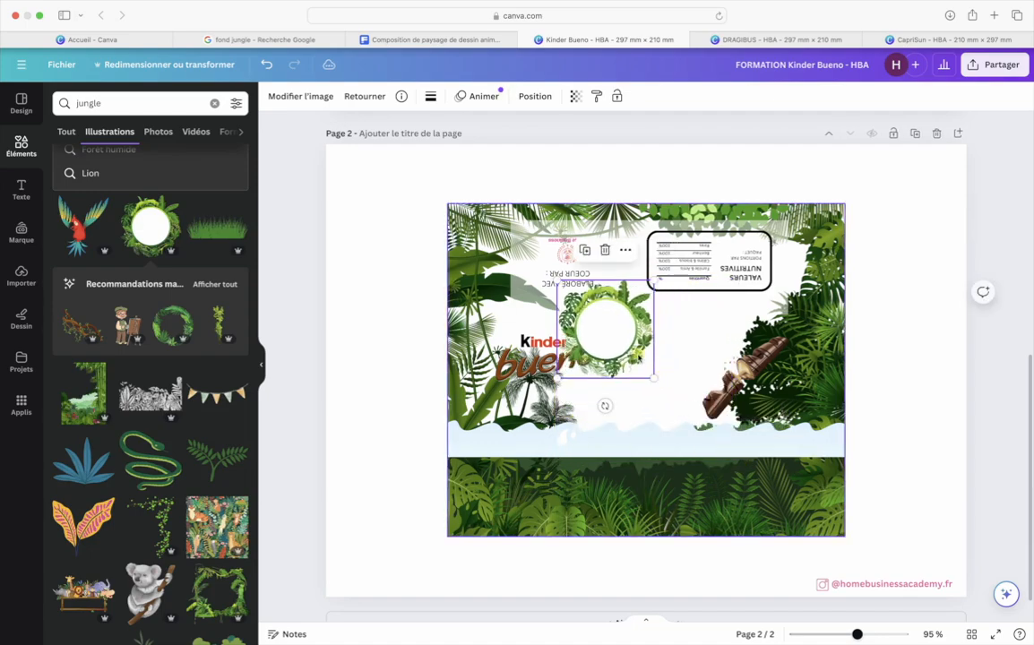
Place the round leaf frame between the Kinder Bueno logo and the chocolate bar, vertically centred on the page
left_click_drag(612, 323, 648, 367)
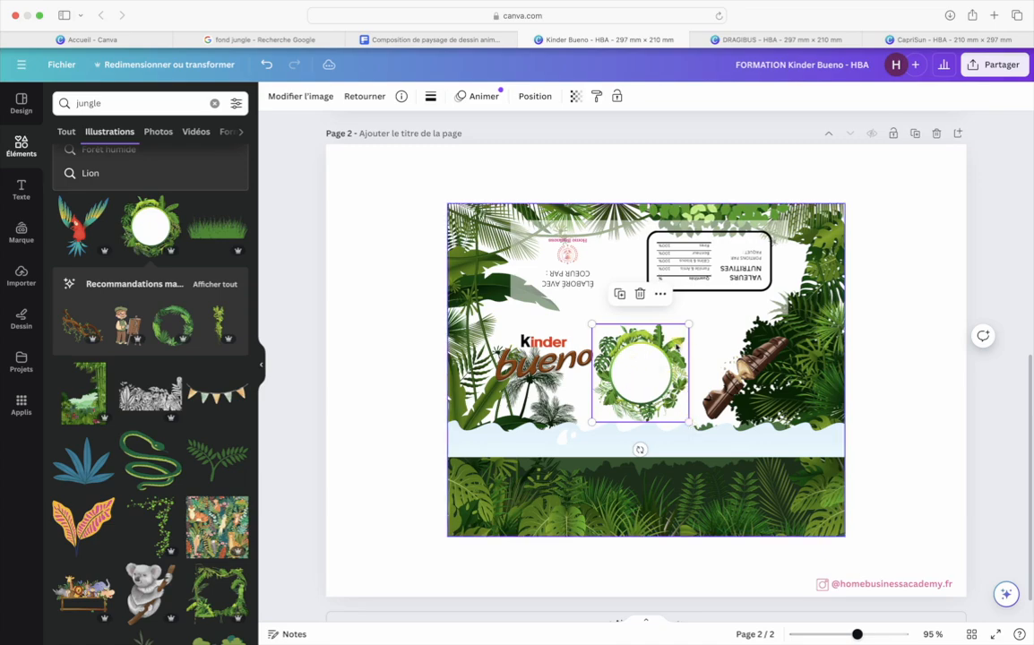
left_click_drag(651, 367, 653, 364)
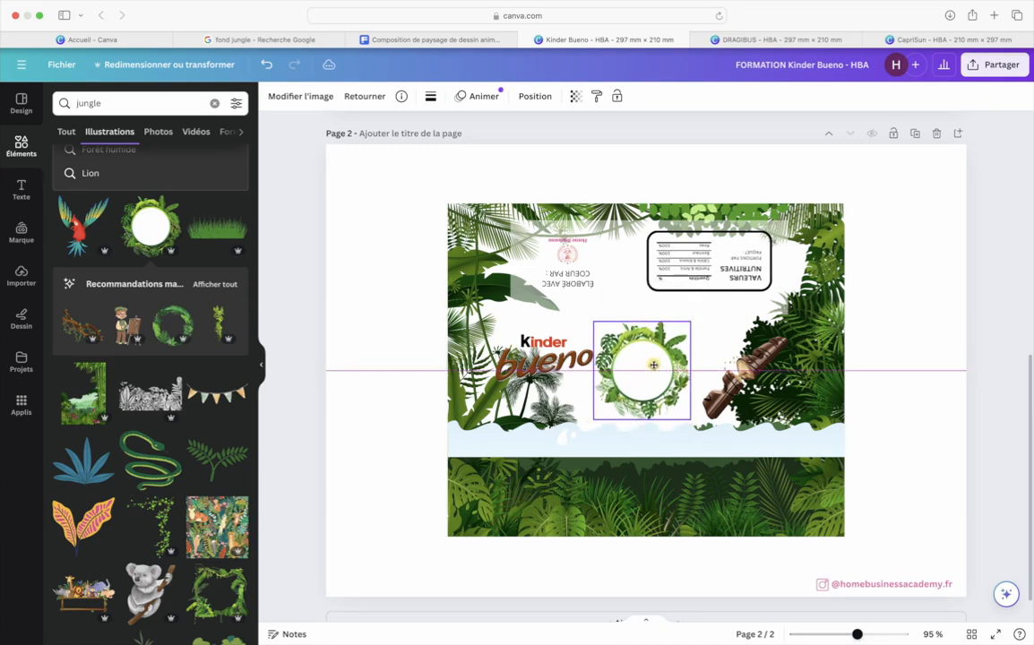
left_click(805, 359)
left_click(636, 377)
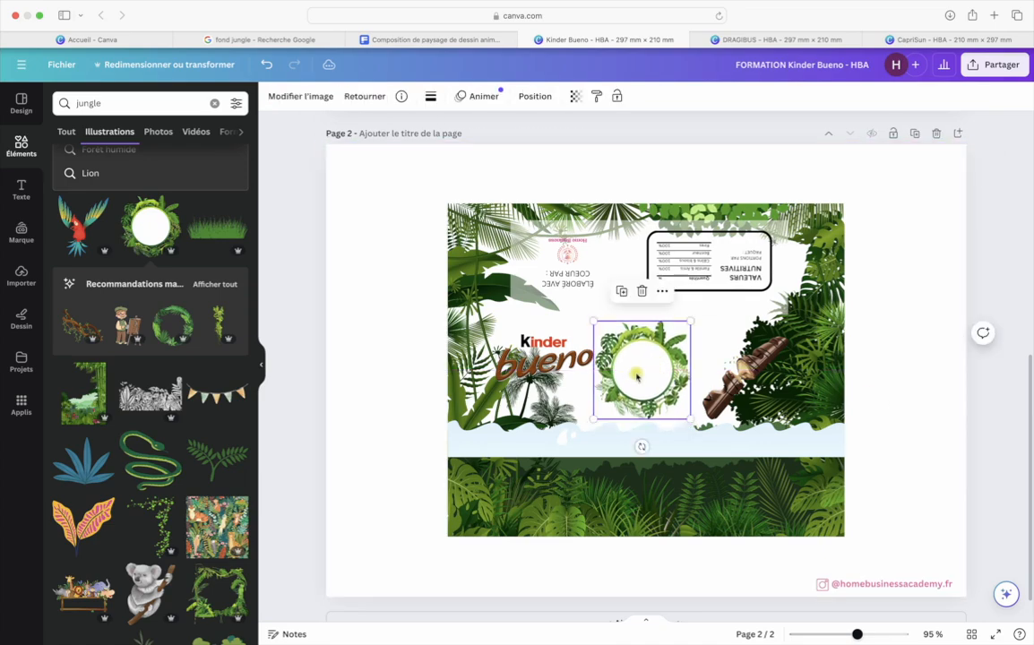
left_click(335, 354)
Add the monkey hanging from a vine with a banana, shrunk down and placed just below the Kinder Bueno logo
scroll(157, 390, "down", 1)
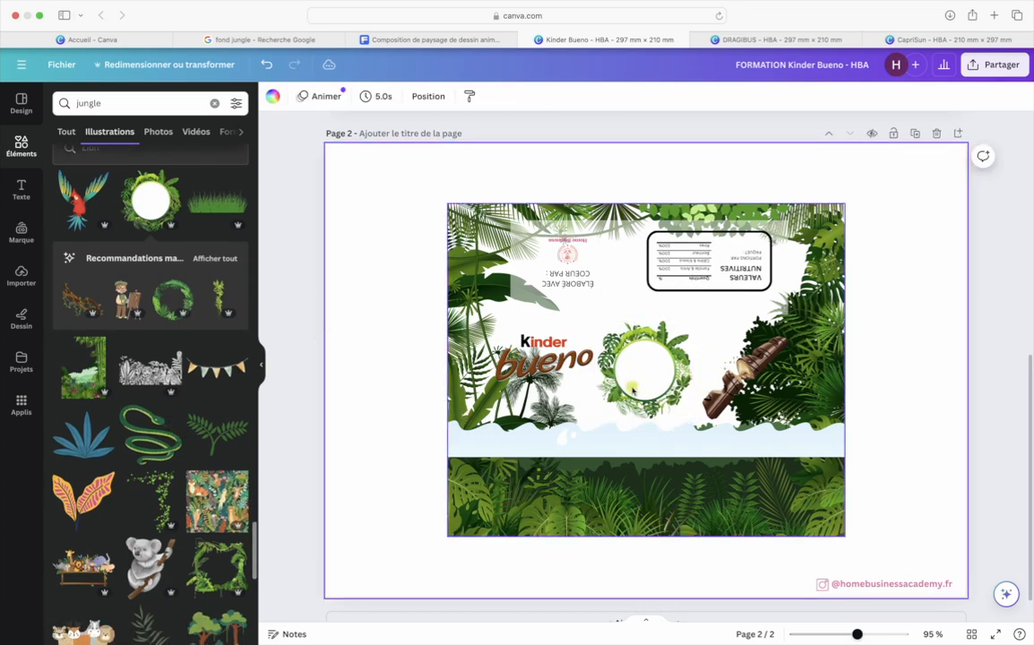
scroll(157, 430, "down", 5)
scroll(171, 493, "down", 2)
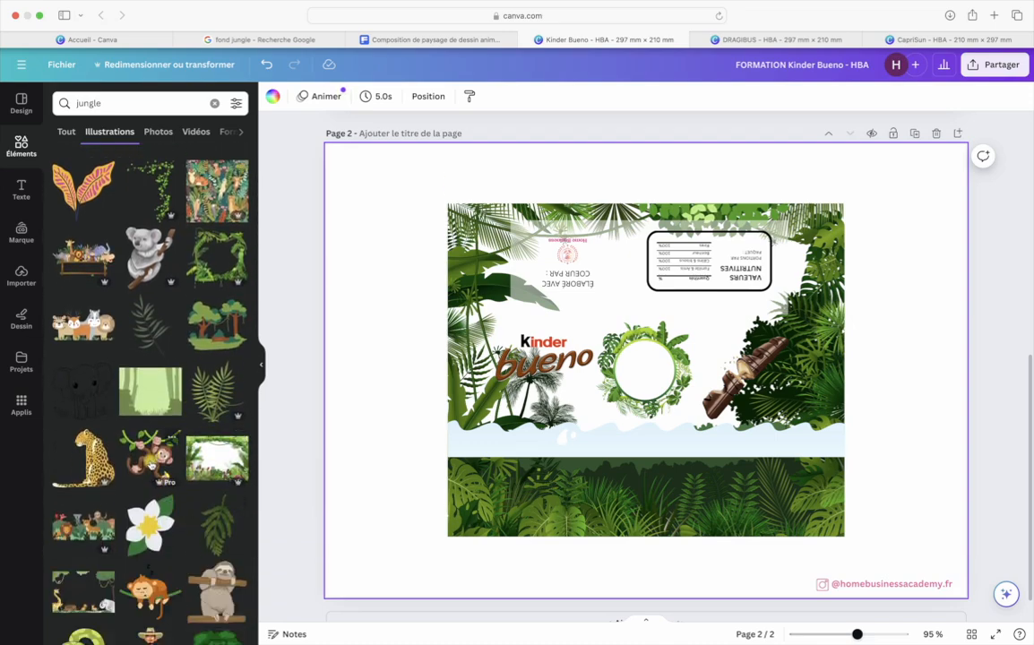
left_click(152, 464)
left_click_drag(743, 461, 623, 352)
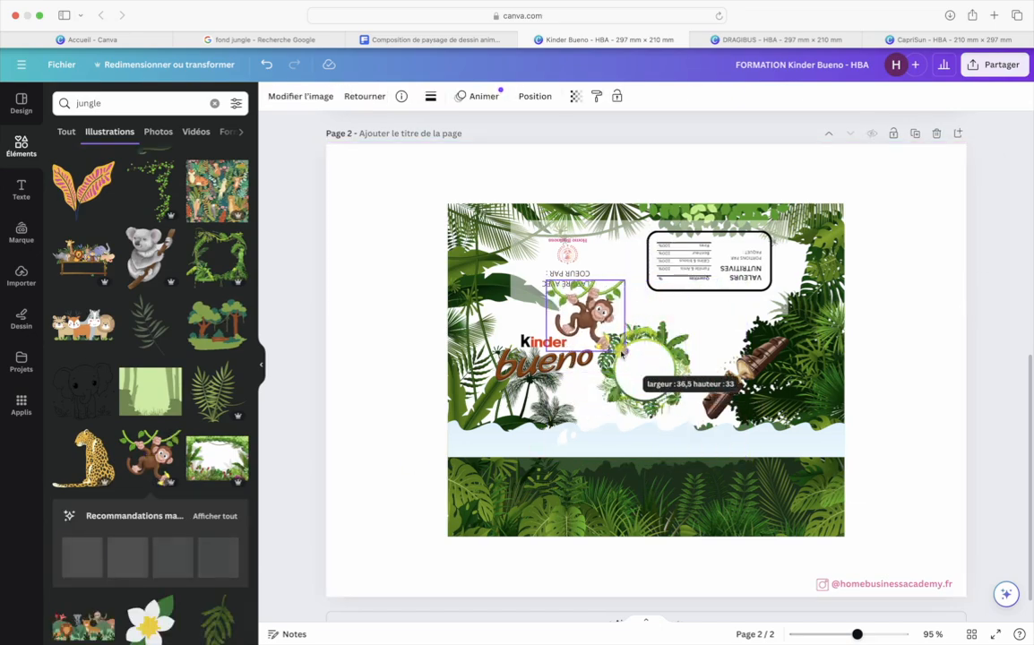
left_click_drag(592, 314, 553, 401)
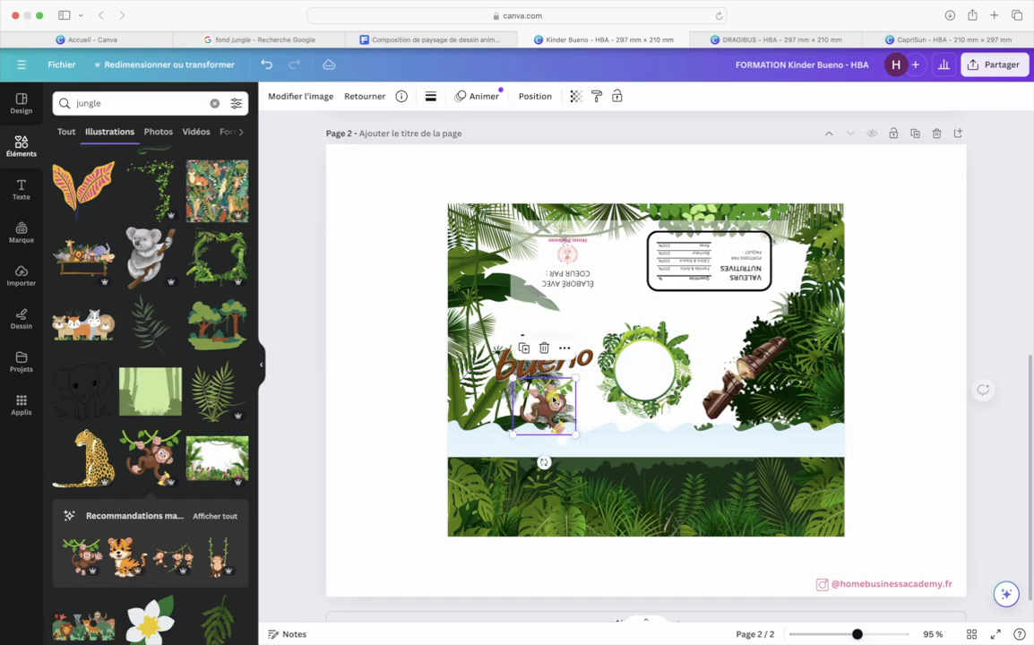
Tilt the monkey slightly counterclockwise, make it a little smaller and fit its vine against the underside of the "bueno" lettering
scroll(553, 401, "up", 5)
scroll(556, 403, "up", 3)
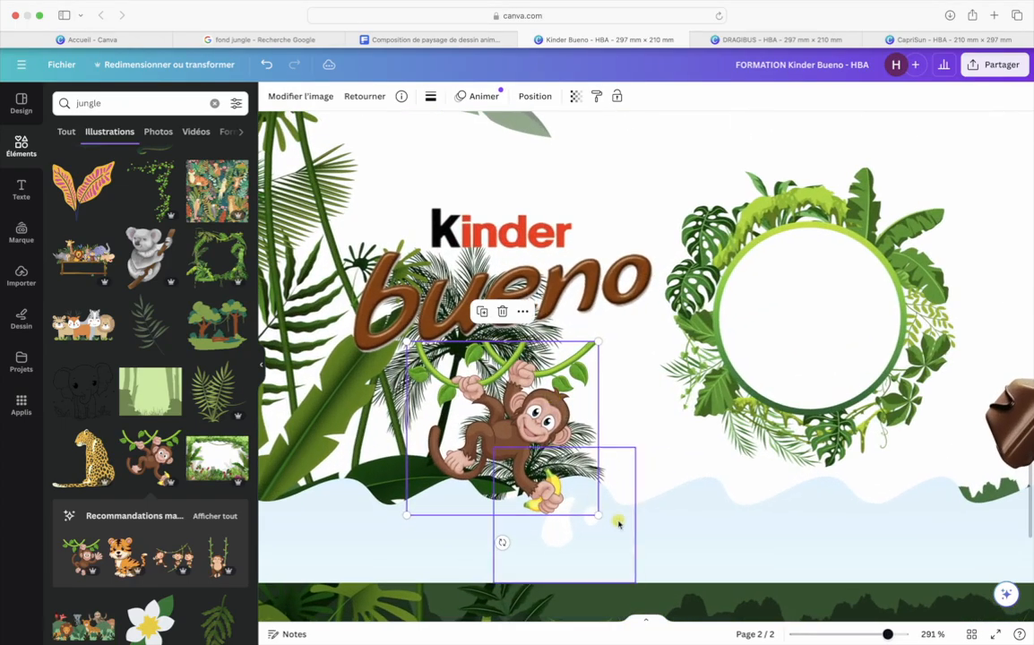
left_click_drag(503, 542, 545, 556)
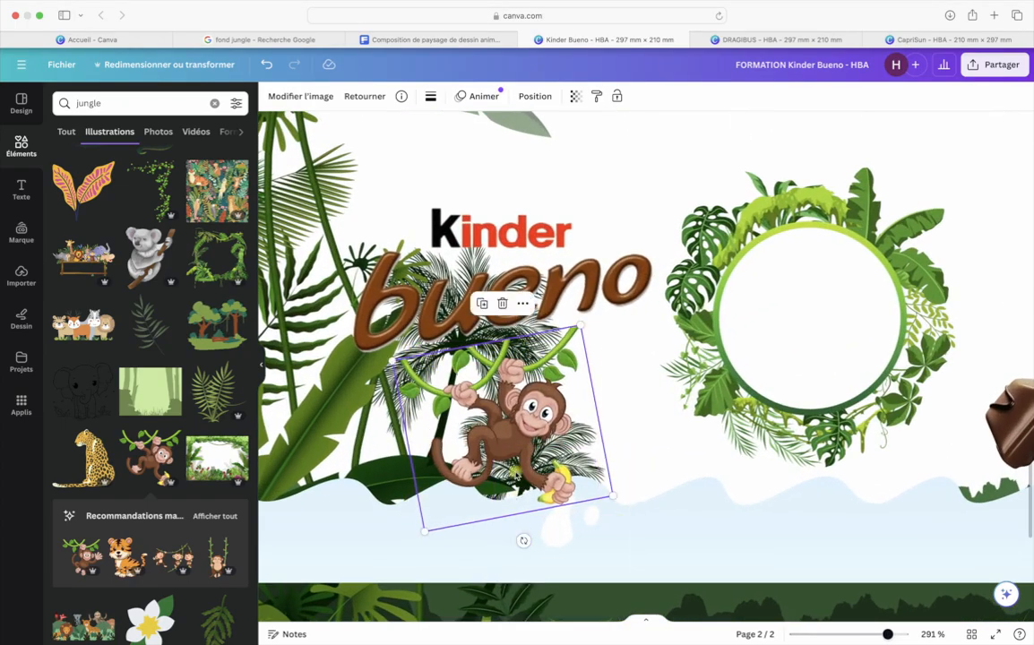
left_click_drag(517, 448, 544, 428)
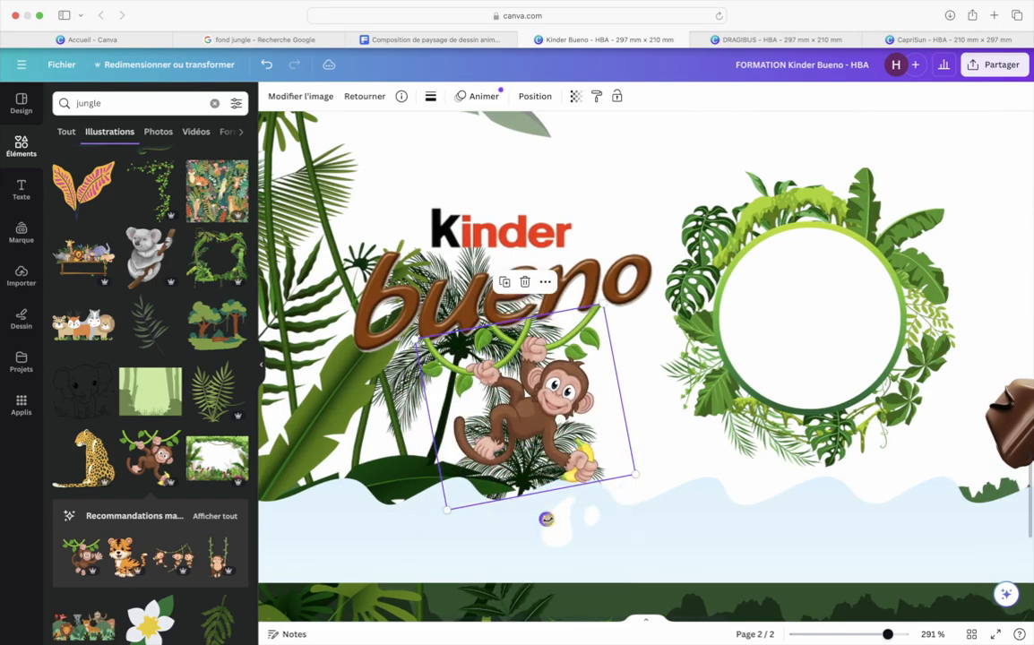
left_click_drag(634, 473, 630, 469)
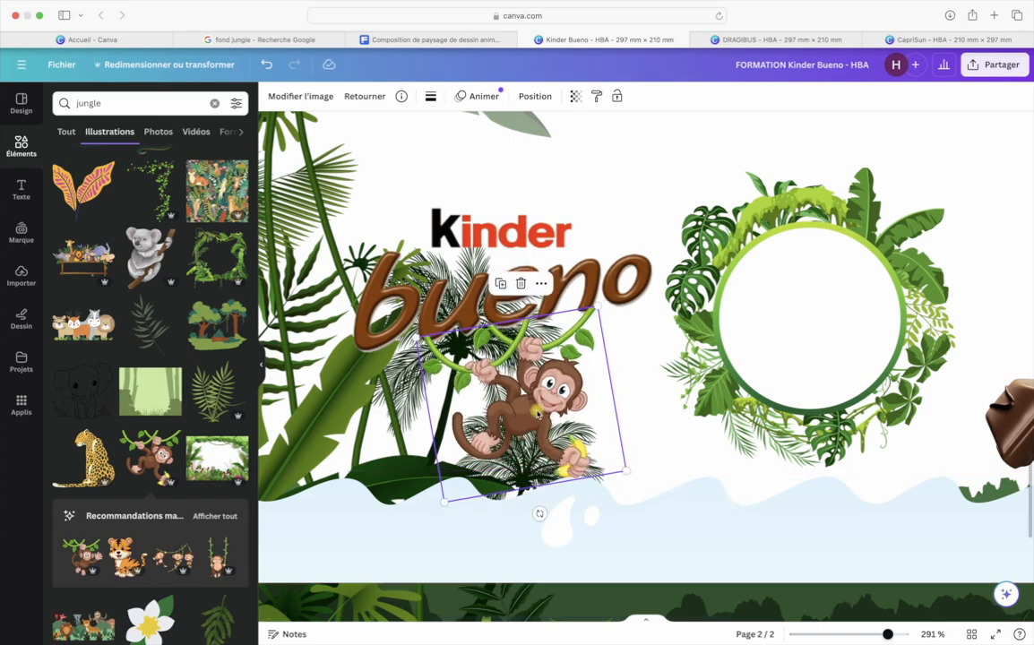
left_click(648, 362)
scroll(648, 362, "down", 8)
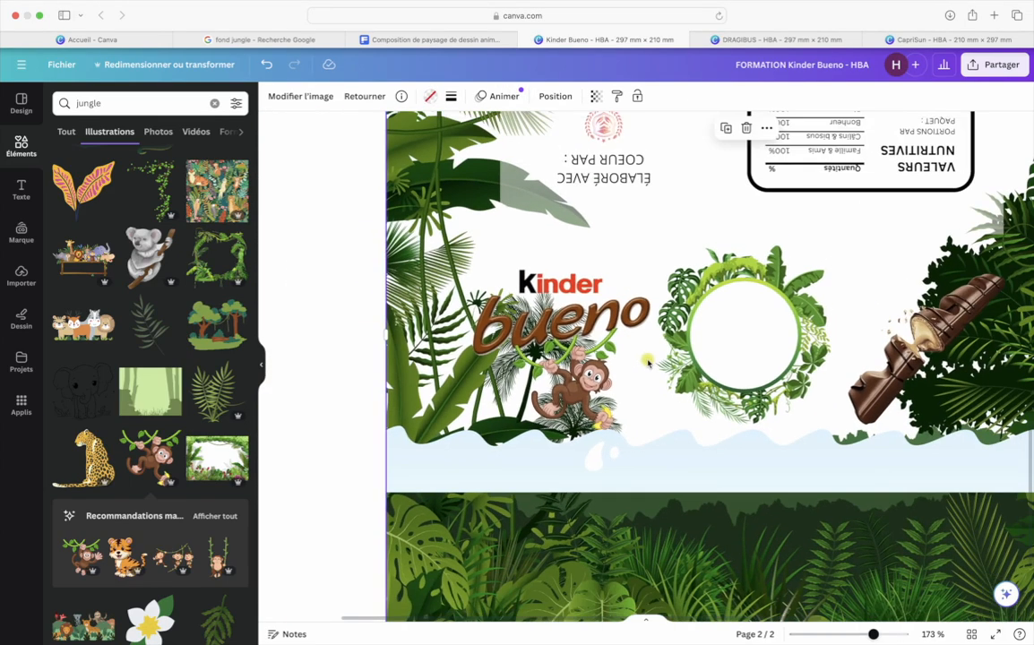
scroll(648, 362, "down", 3)
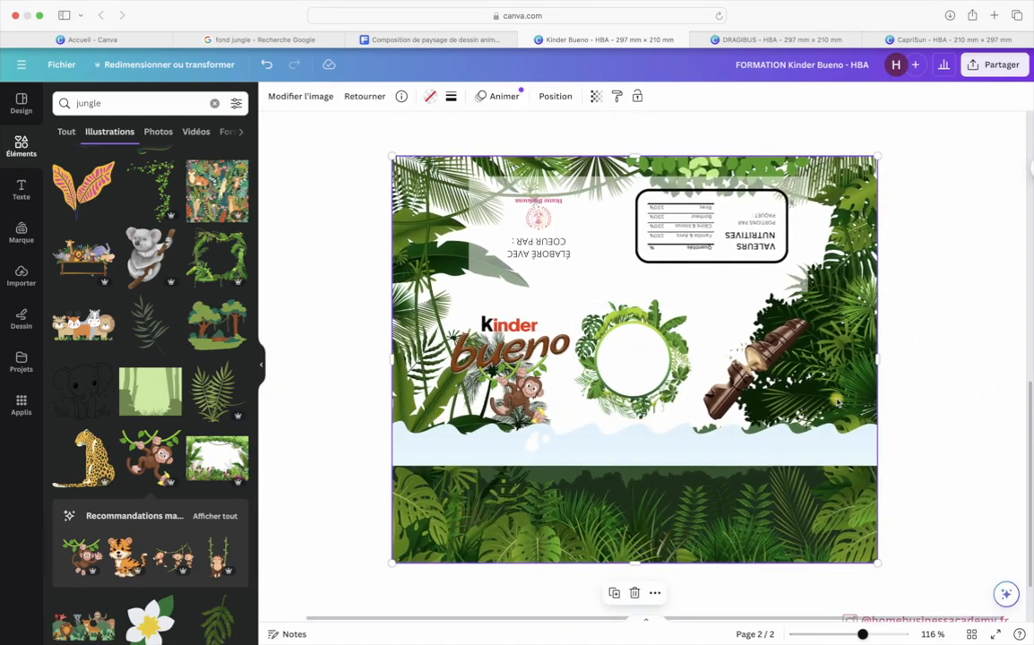
Try the zebra illustration, shrunk down over the chocolate bar, and remove it
scroll(191, 505, "down", 5)
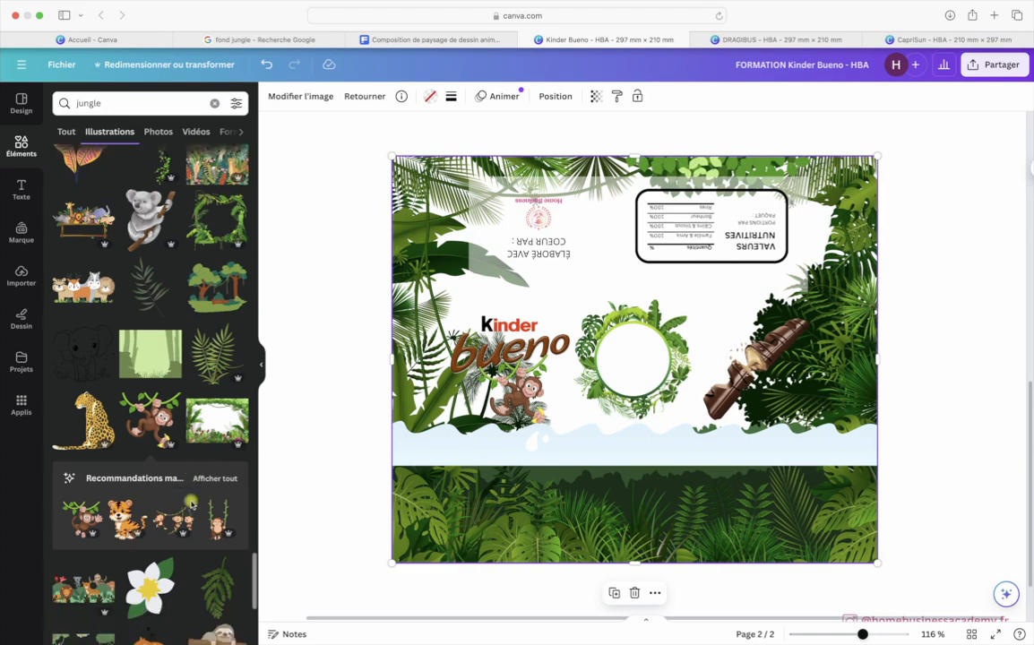
scroll(191, 504, "down", 2)
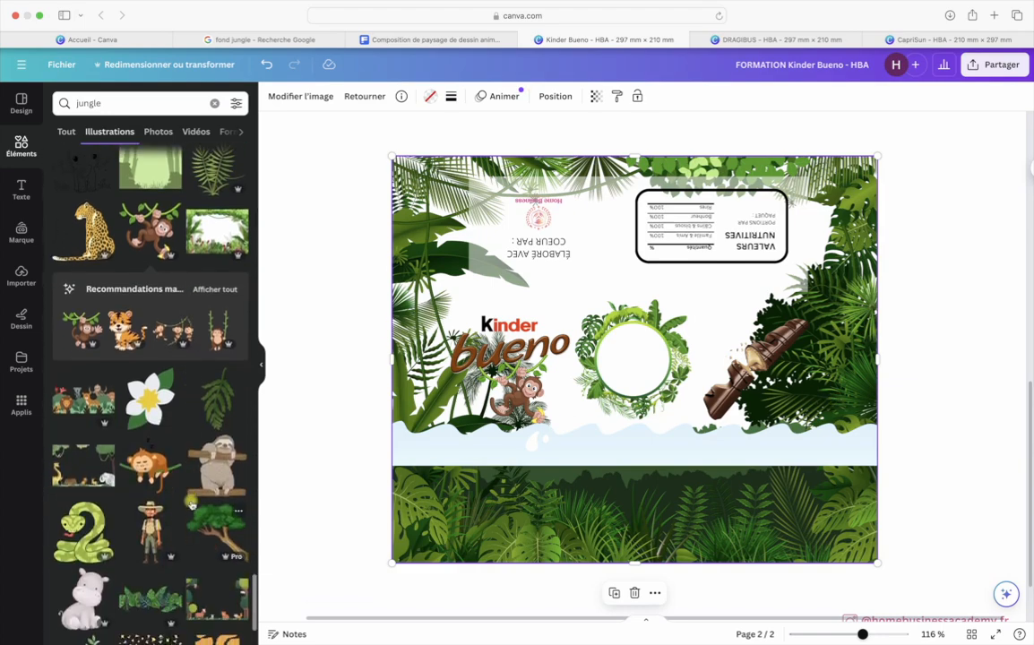
scroll(191, 504, "down", 2)
scroll(191, 505, "down", 6)
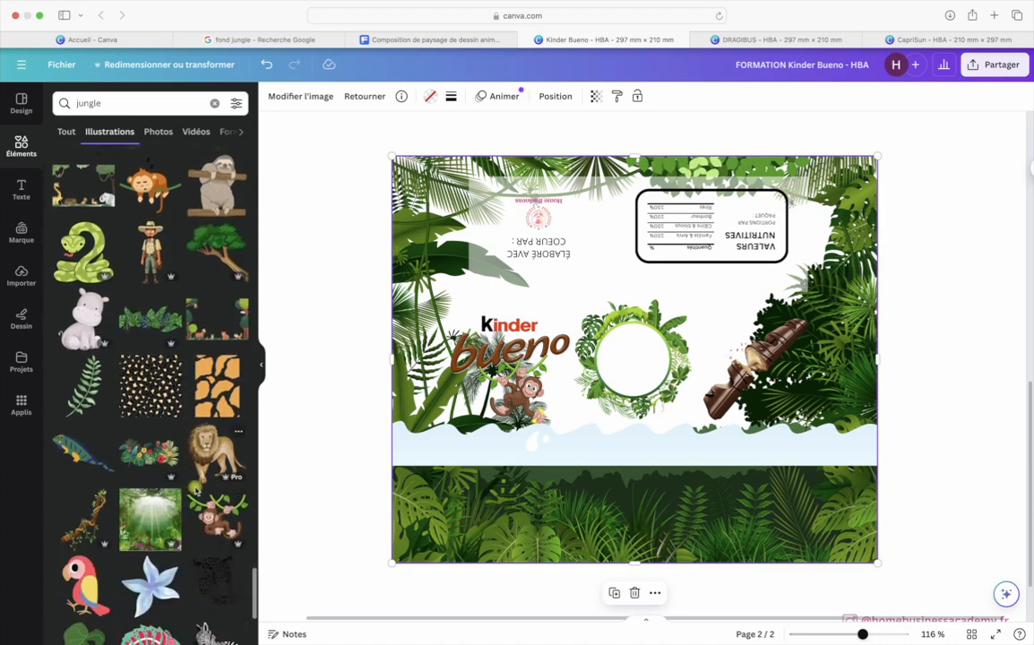
scroll(136, 536, "down", 6)
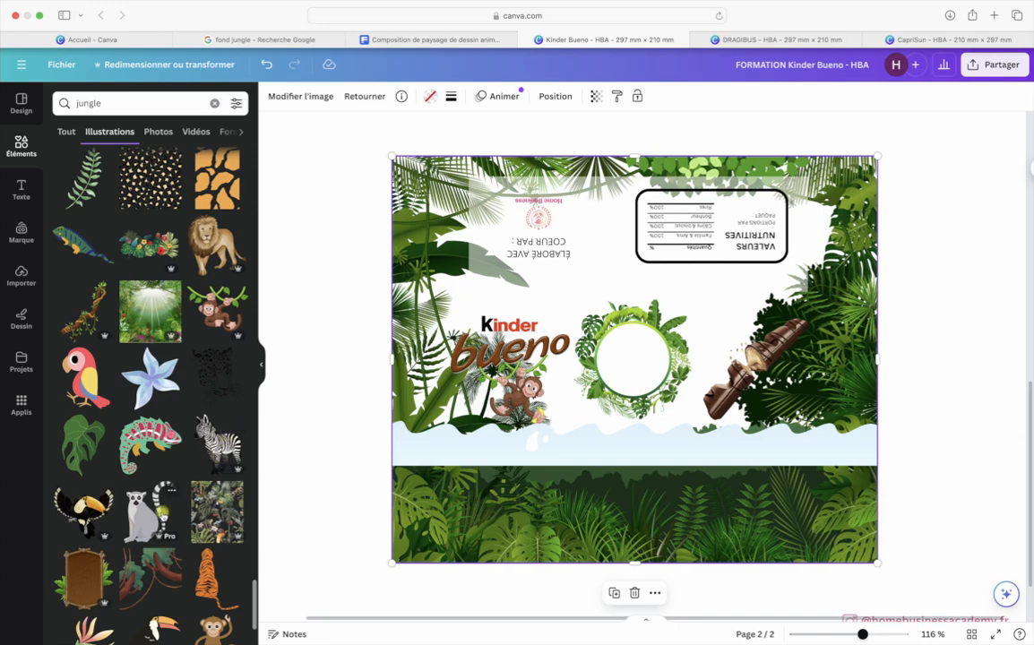
scroll(162, 517, "down", 2)
left_click(208, 369)
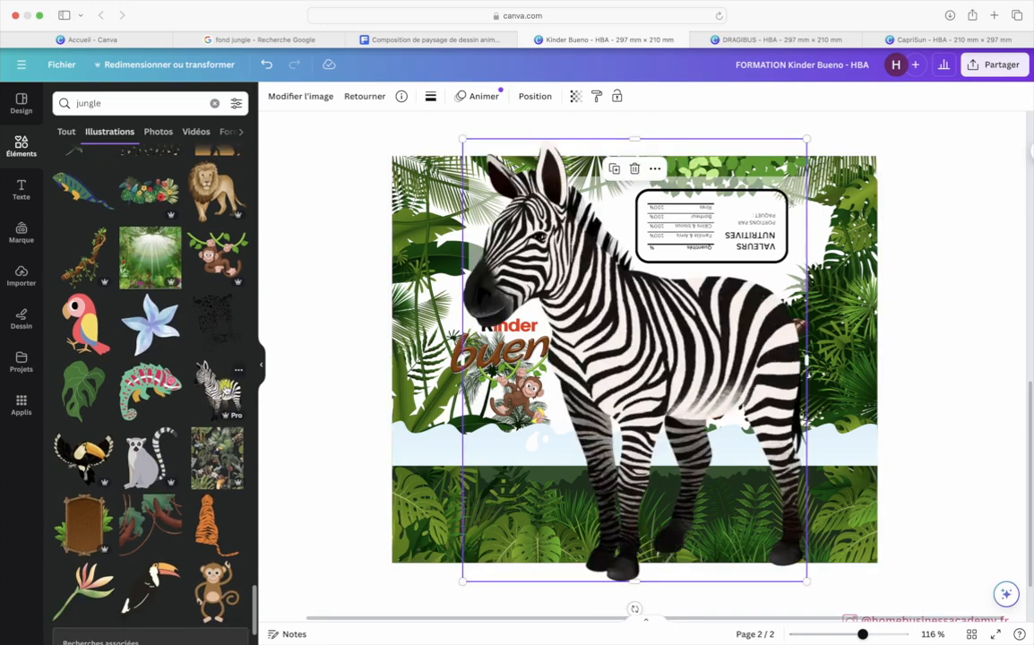
left_click_drag(806, 577, 767, 376)
left_click_drag(752, 428, 722, 418)
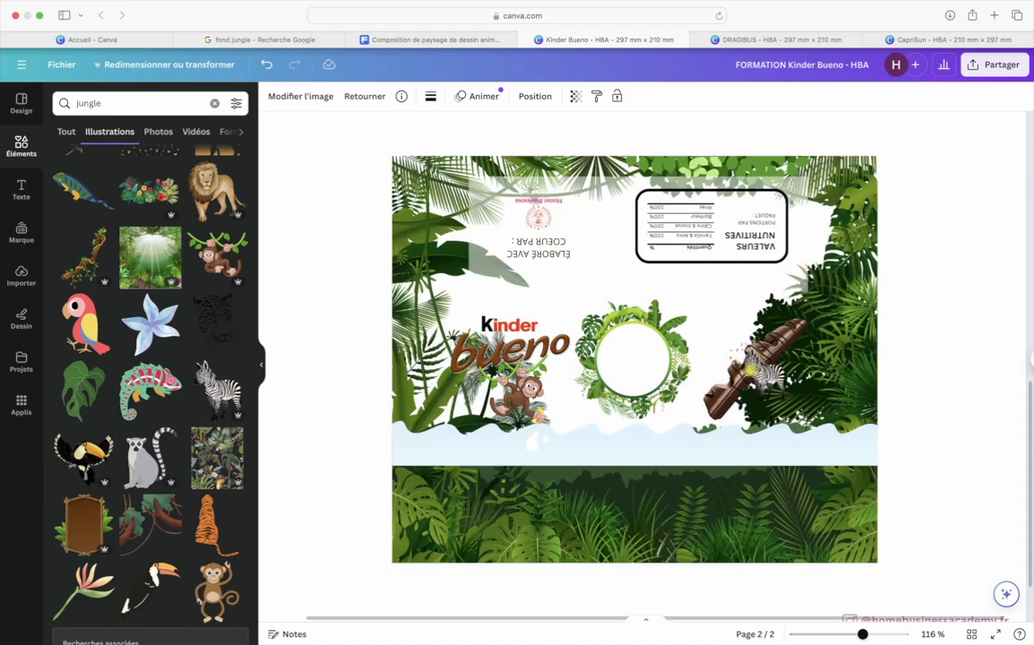
left_click_drag(767, 379, 771, 387)
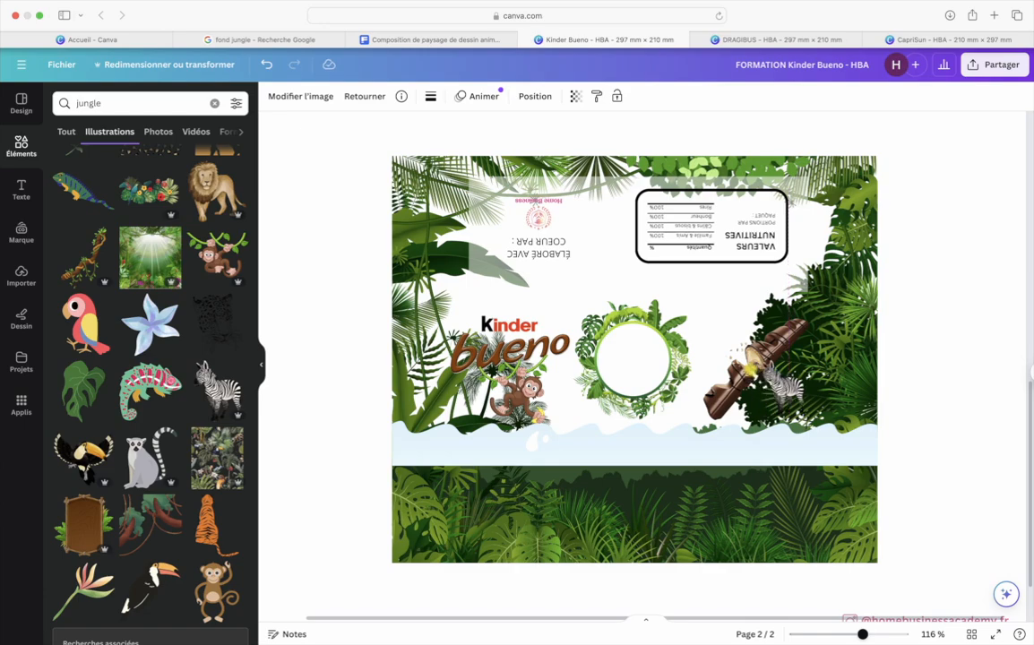
key("Delete")
Look through more jungle illustrations, and search the illustrations for "lion" instead
scroll(190, 530, "down", 5)
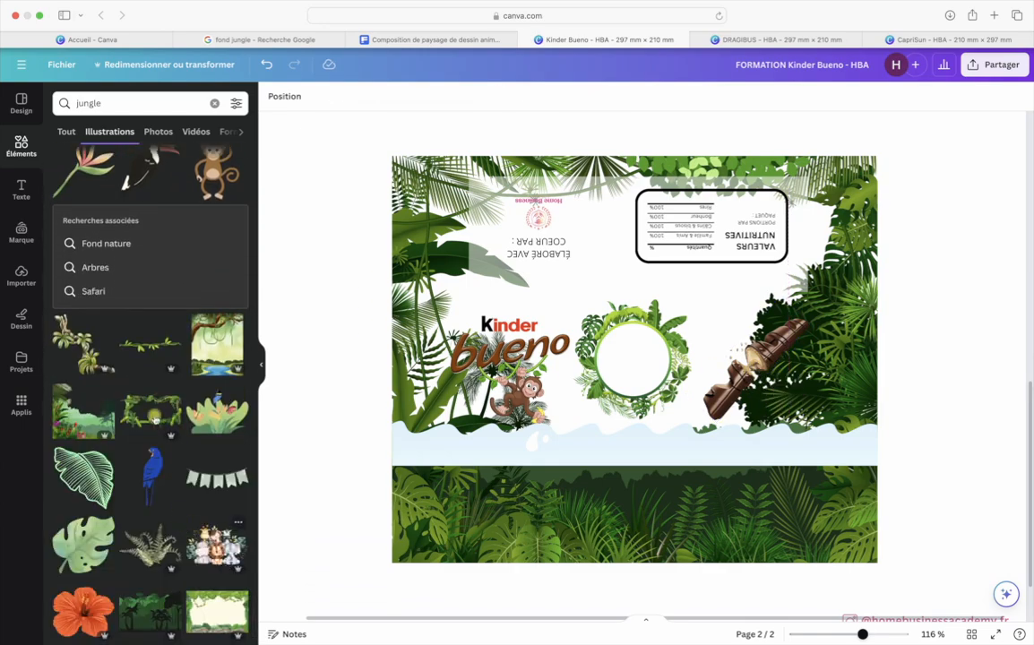
scroll(171, 526, "down", 10)
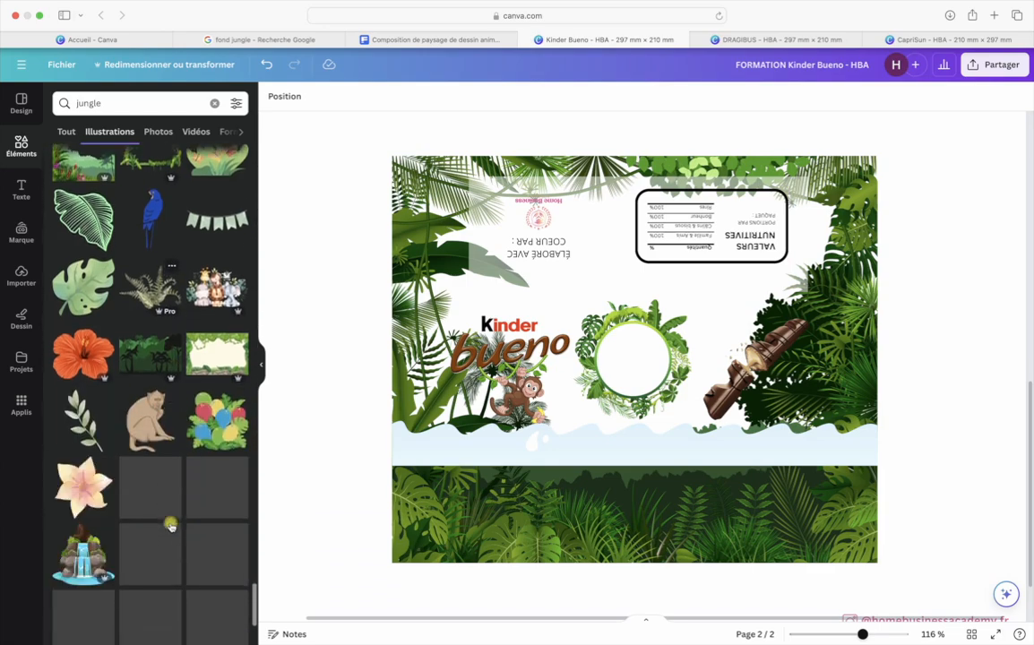
left_click(129, 127)
left_click(64, 102)
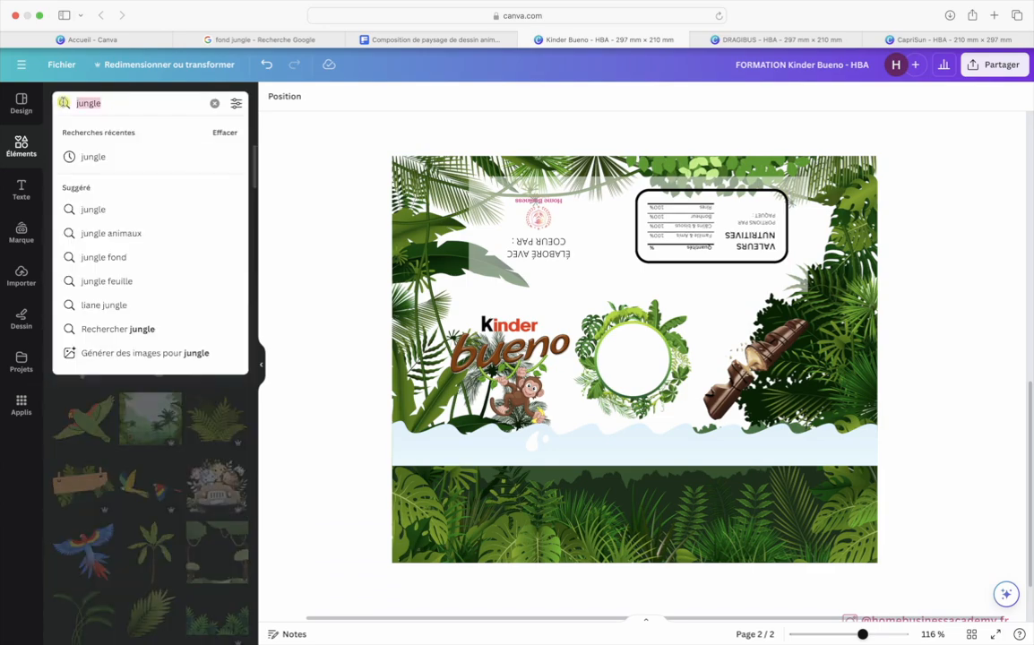
type("lion")
key("Return")
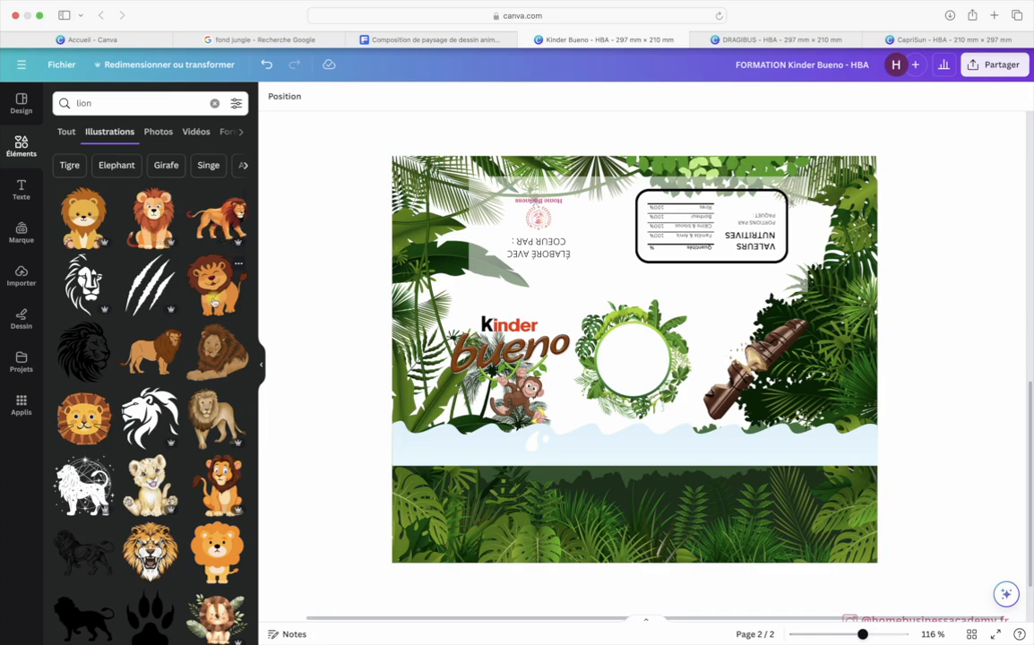
Try the smiling lion with the dark brown mane, shrunk to a small figure, and delete it
left_click(214, 303)
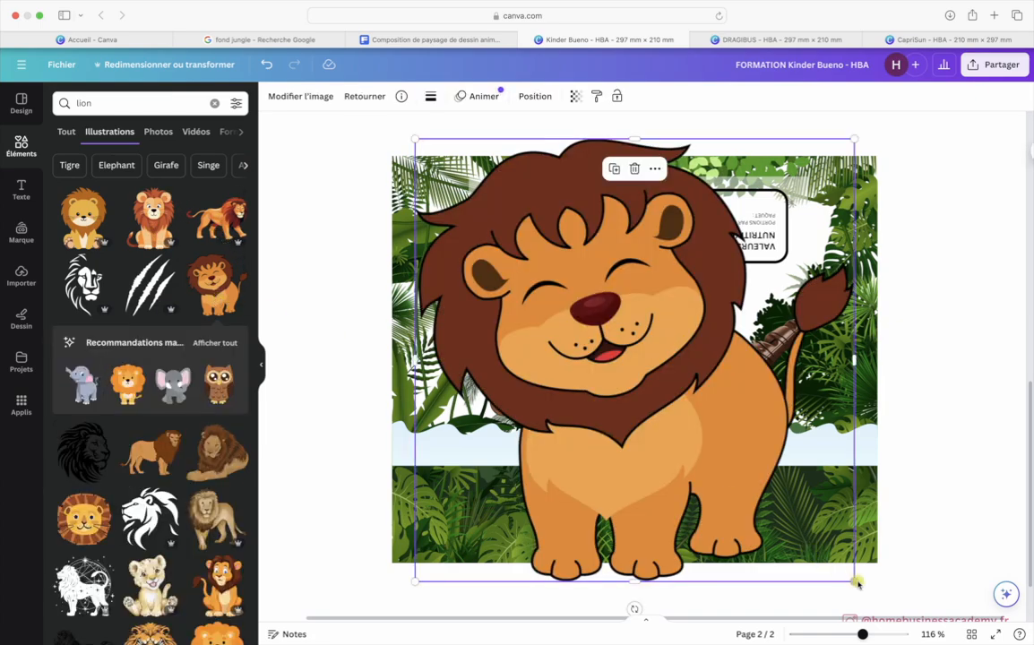
left_click_drag(856, 581, 475, 199)
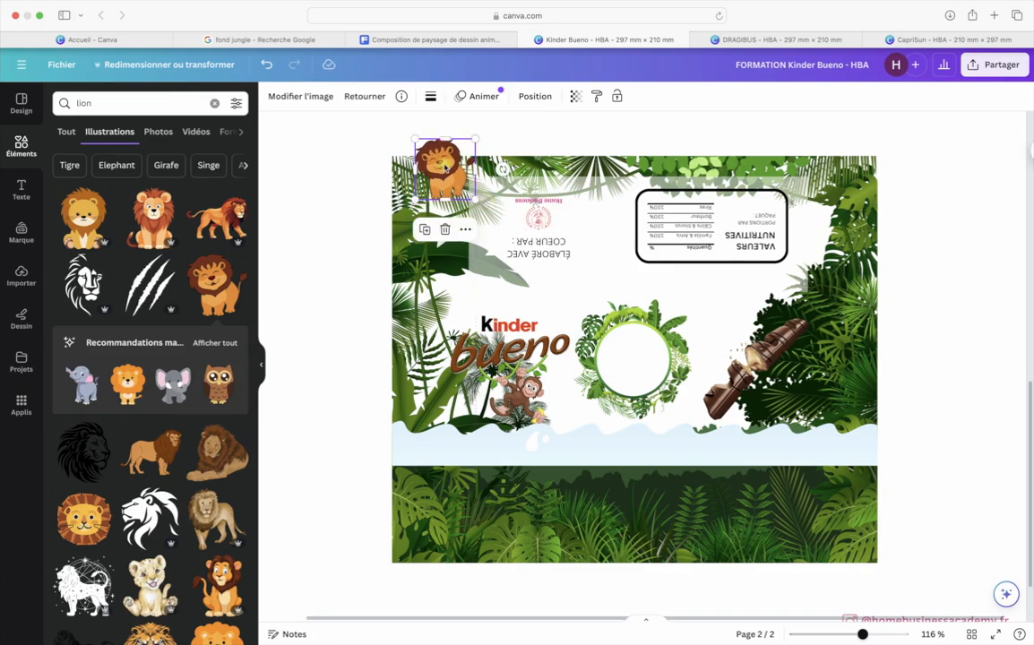
key("Delete")
Add the orange lion with the fluffy round mane, shrunk to a tiny figure inside the top of the round leaf frame
left_click(128, 384)
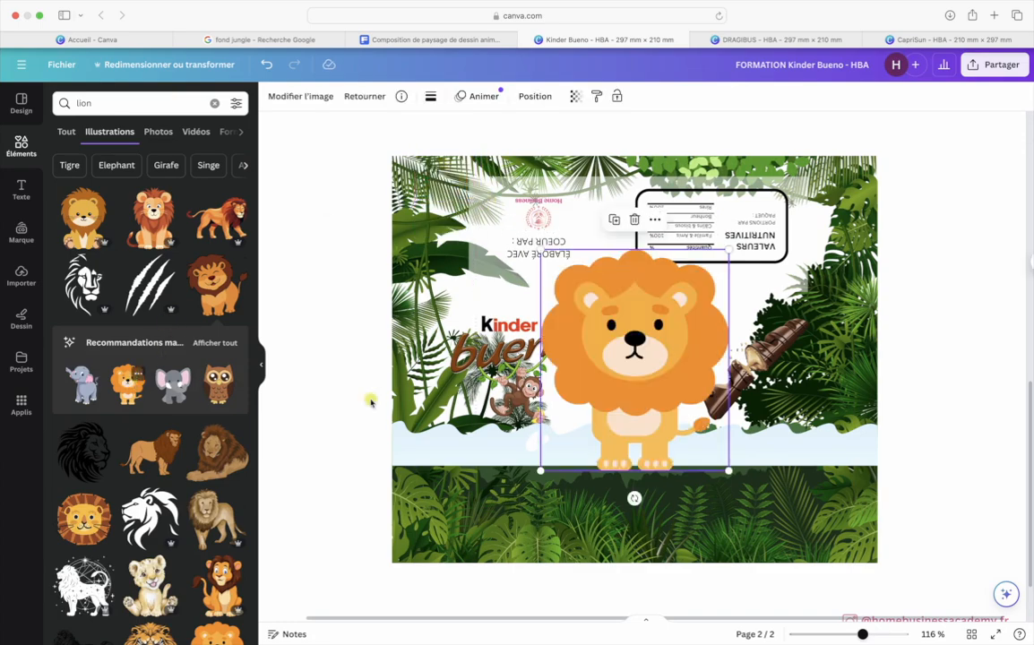
left_click_drag(726, 471, 633, 338)
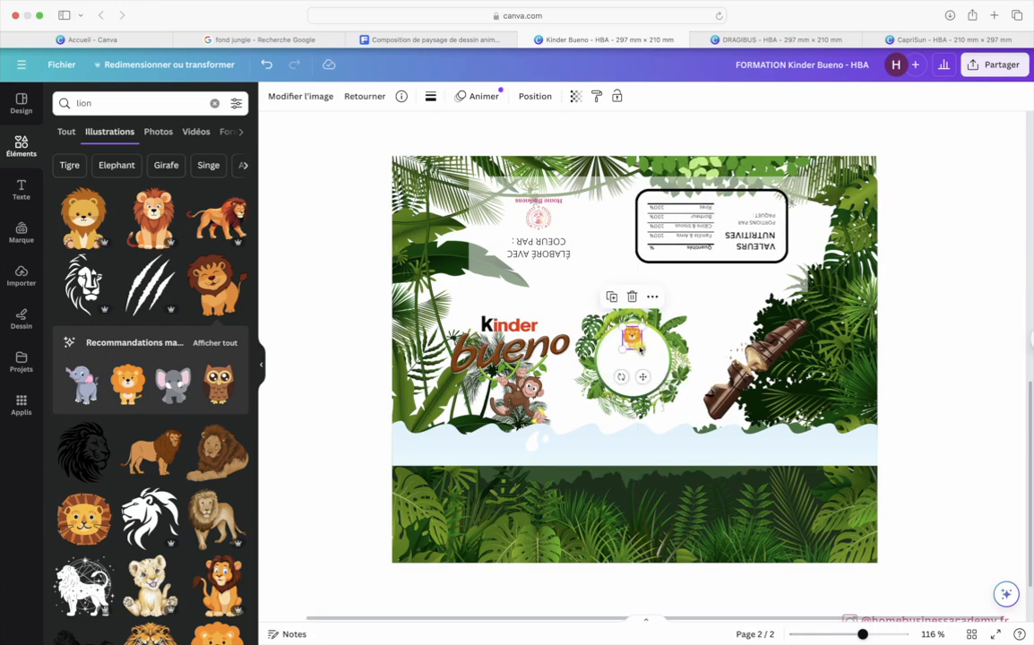
left_click(620, 366)
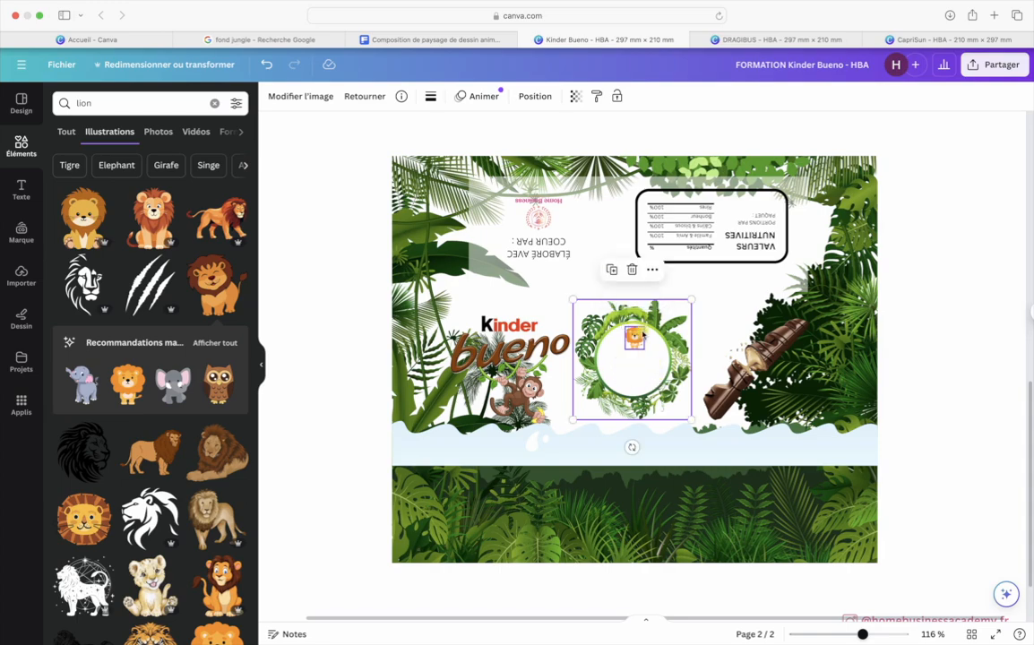
left_click_drag(642, 334, 640, 334)
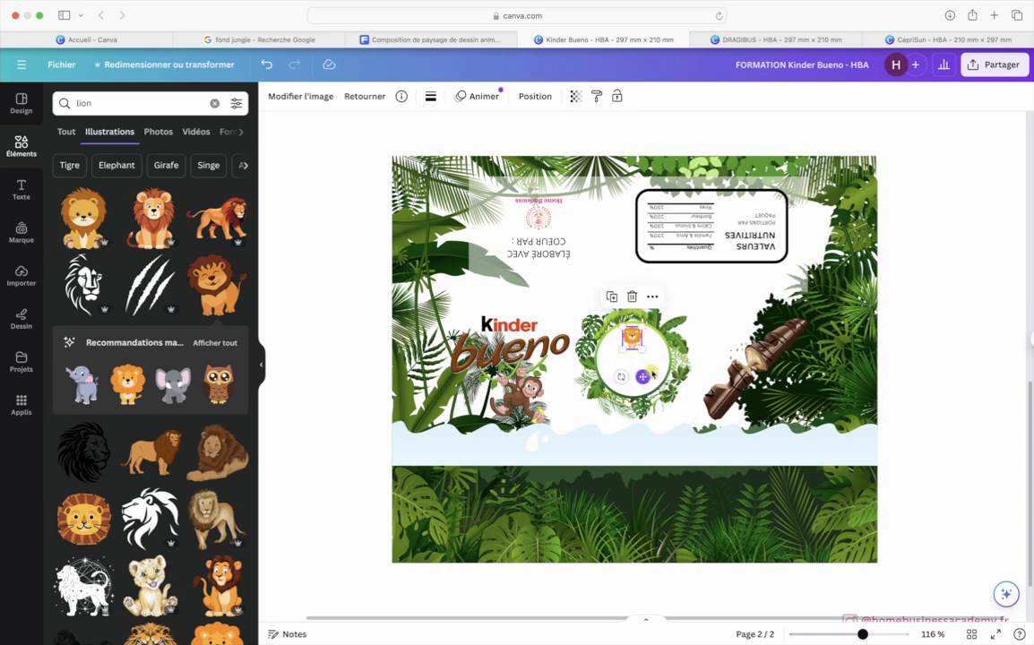
left_click(655, 369)
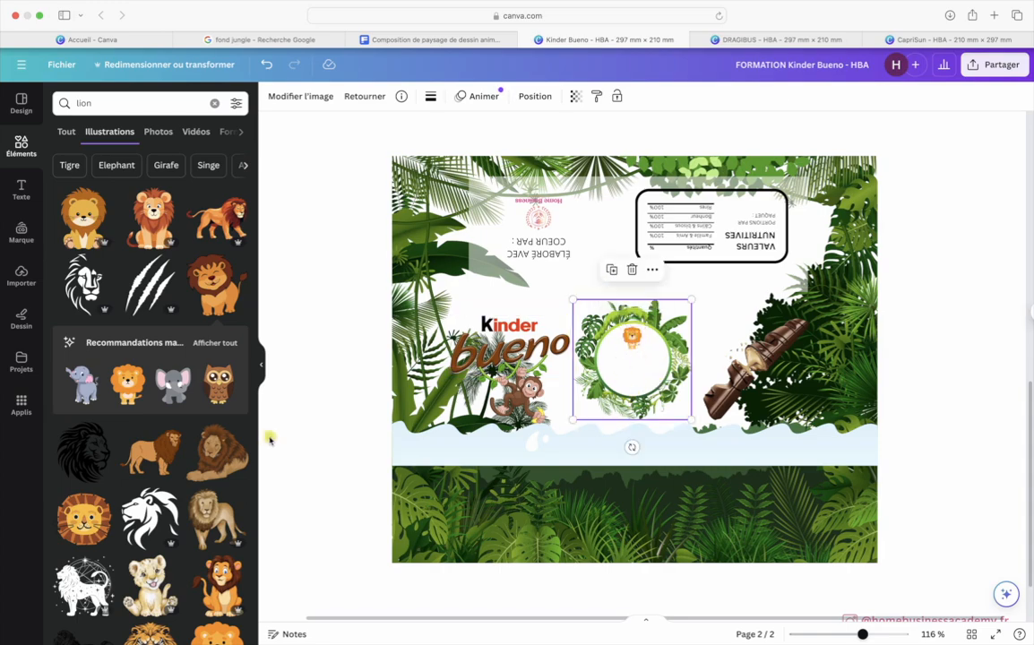
Look through more lion illustrations and the full set of magic recommendations for another jungle animal
scroll(177, 432, "down", 3)
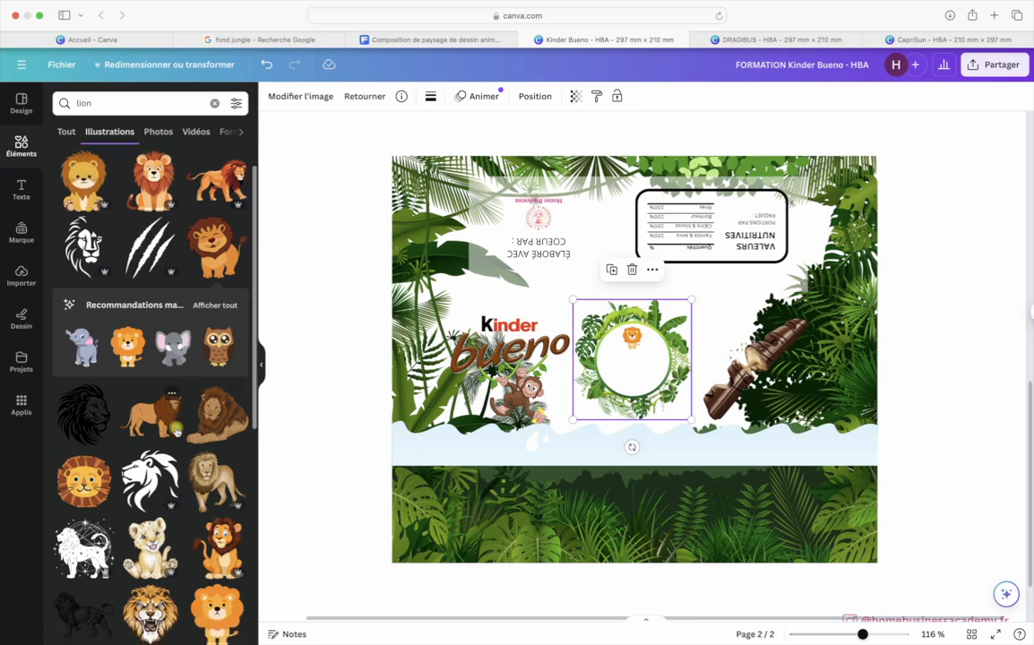
scroll(176, 432, "down", 3)
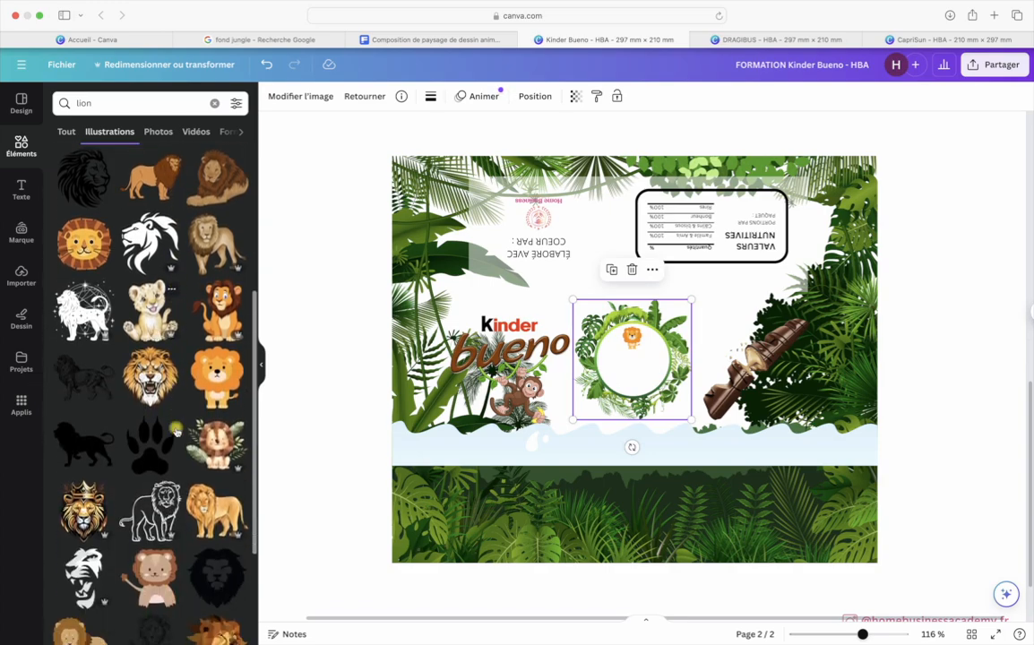
scroll(148, 501, "down", 6)
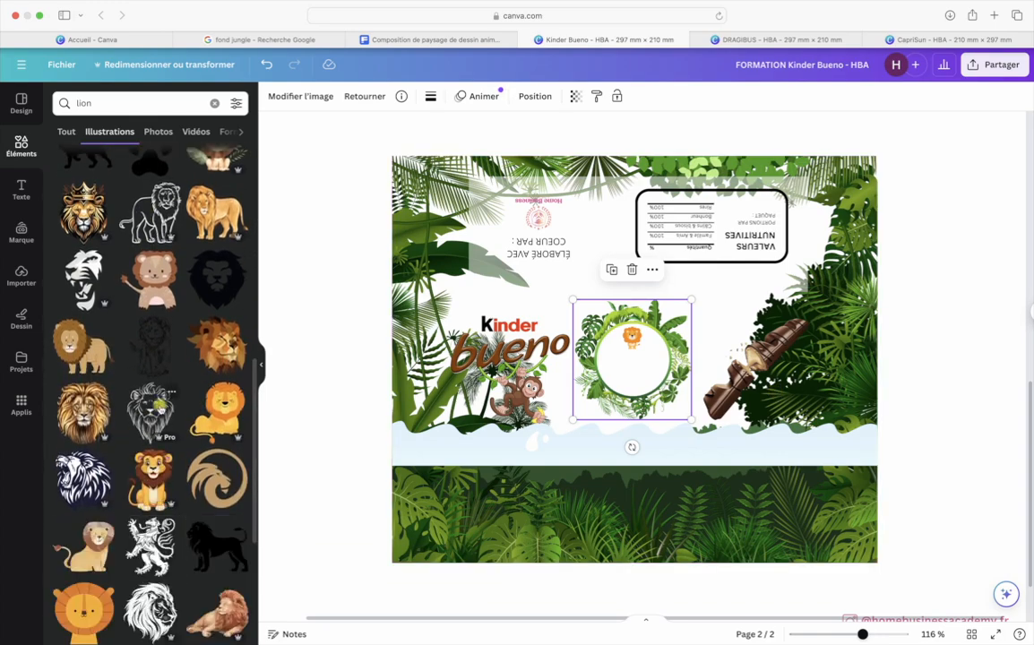
scroll(153, 431, "down", 5)
scroll(160, 408, "down", 5)
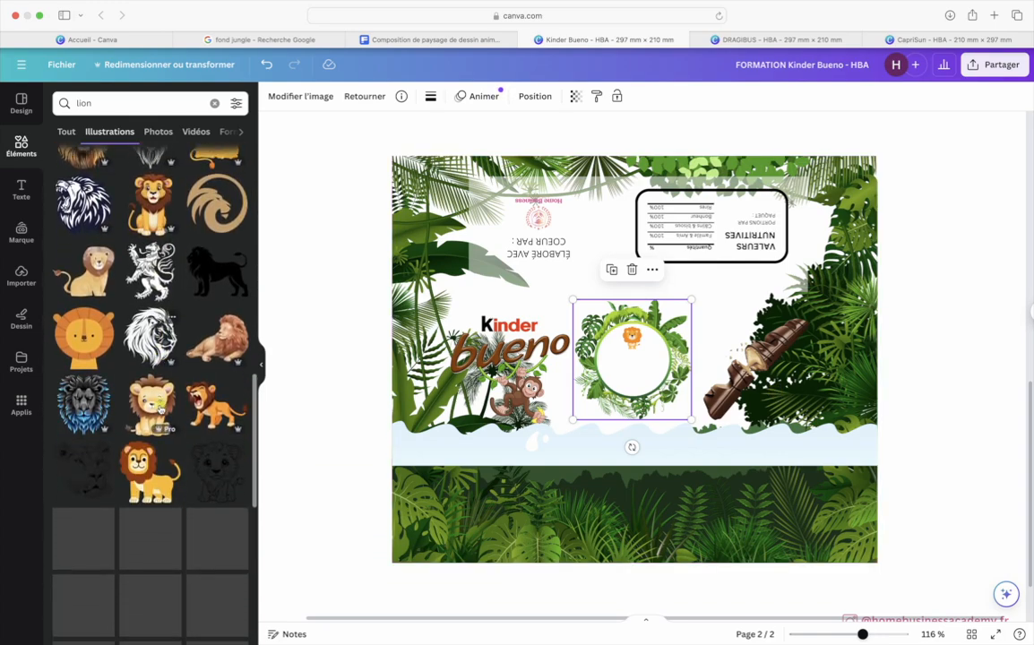
scroll(161, 408, "up", 14)
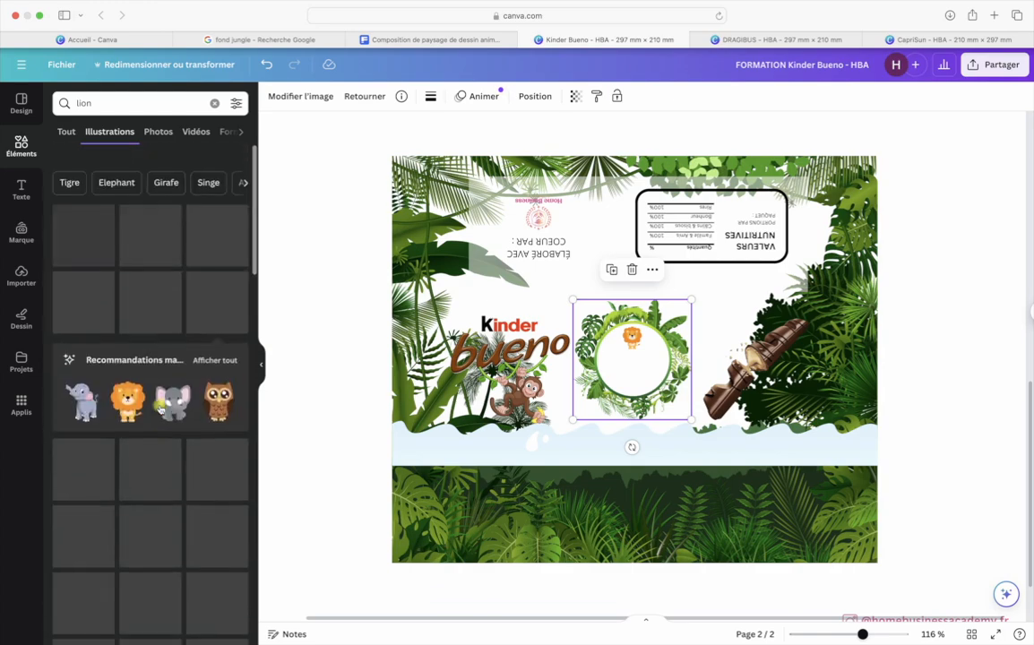
left_click(218, 345)
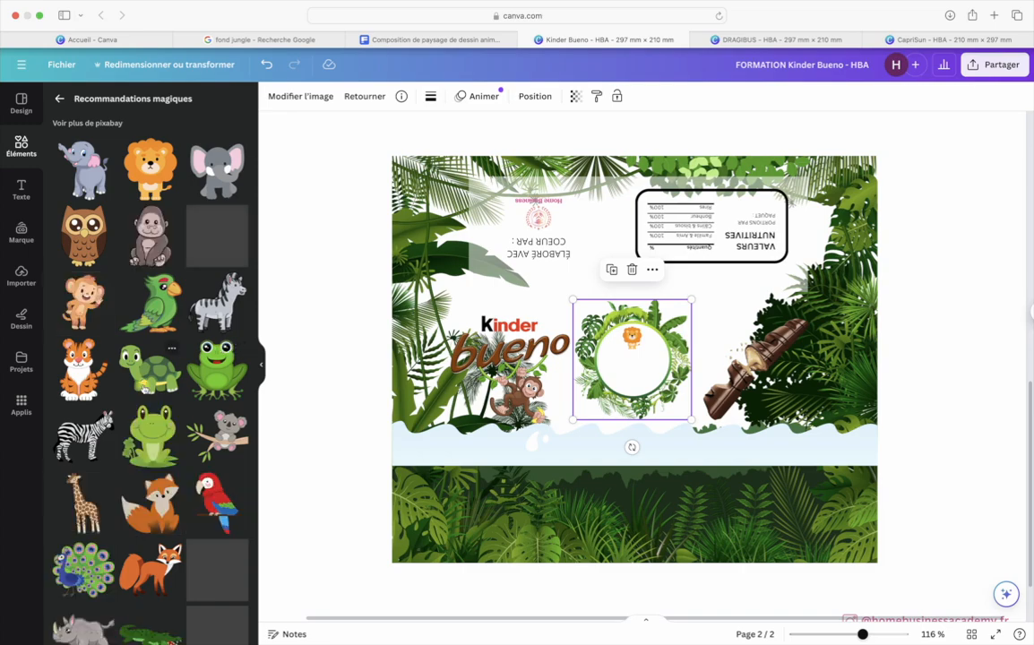
scroll(143, 388, "down", 8)
scroll(144, 388, "down", 2)
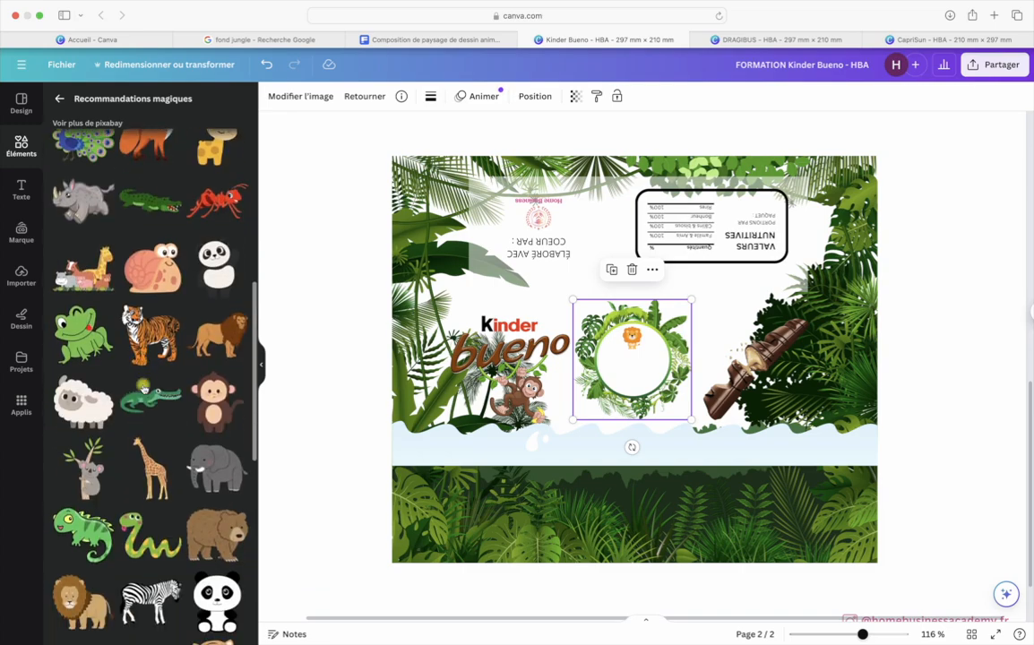
scroll(144, 388, "down", 3)
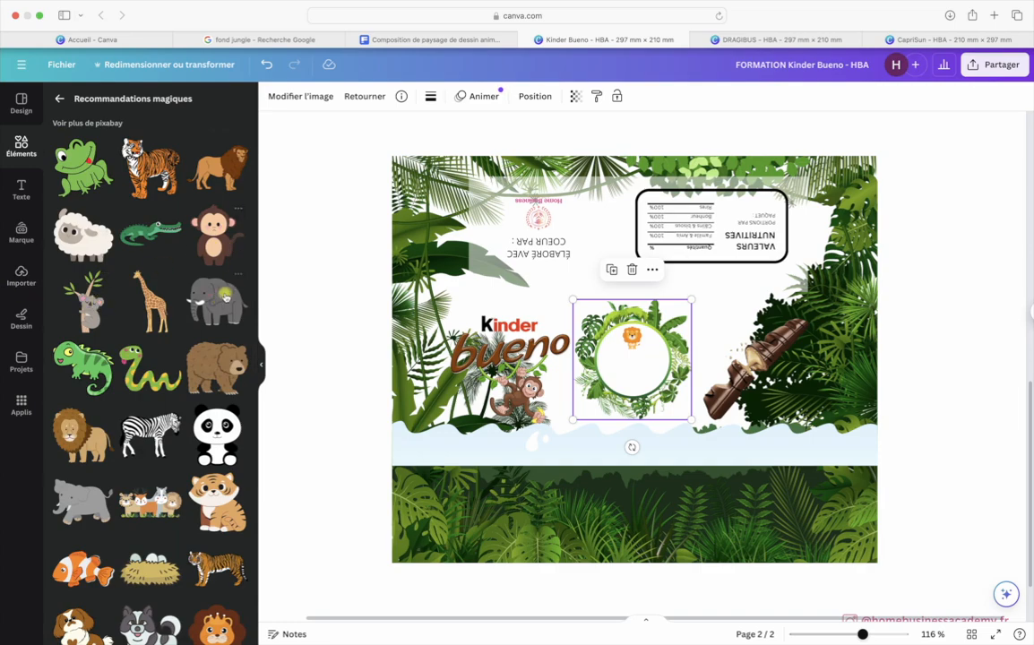
scroll(205, 328, "down", 6)
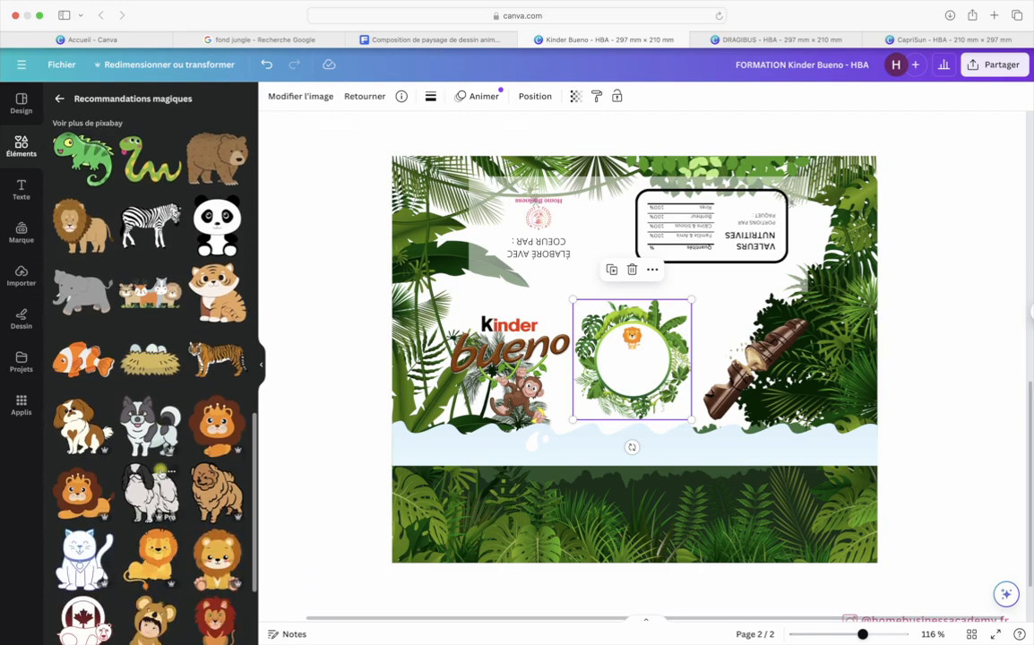
scroll(109, 201, "up", 15)
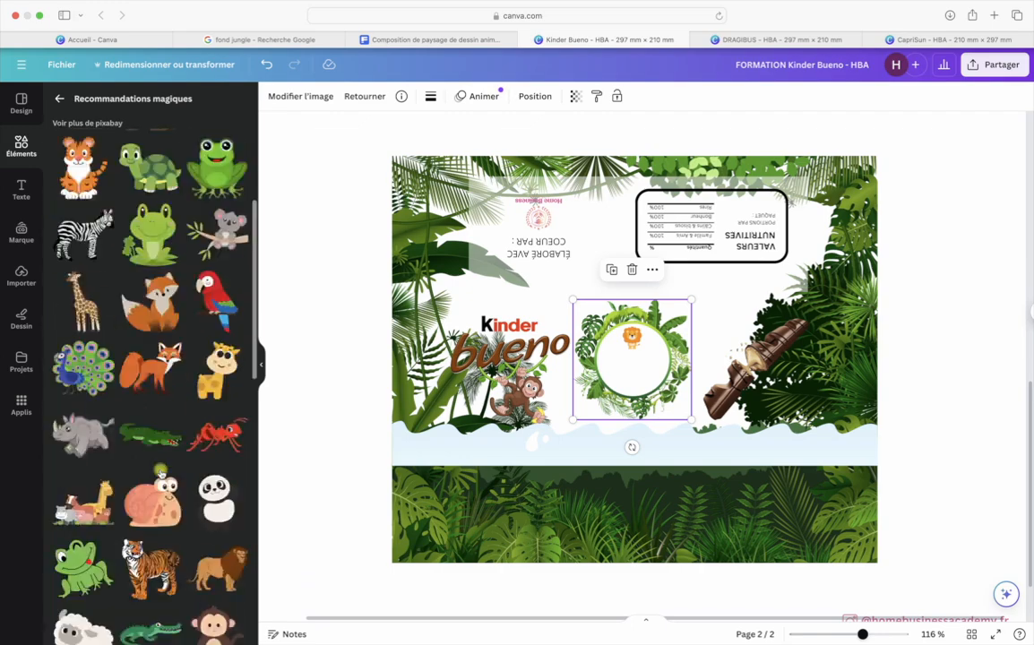
Add the grey elephant with the raised trunk, shrink it to a small figure and stand it beside the chocolate bar, just above the wavy strip
left_click(88, 179)
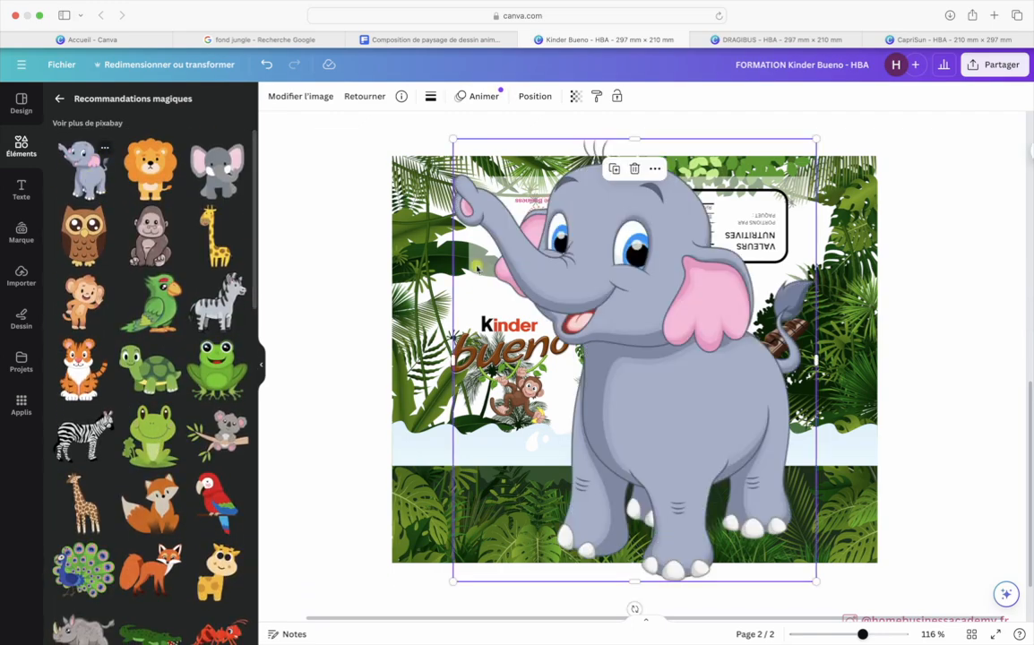
left_click_drag(816, 581, 900, 361)
key("Left")
key("Left")
key("Left")
key("Left")
key("Left")
key("Left")
key("Left")
key("Left")
key("Left")
key("Left")
key("Left")
key("Left")
key("Left")
key("Left")
key("Left")
key("Left")
key("Left")
key("Left")
key("Left")
key("Left")
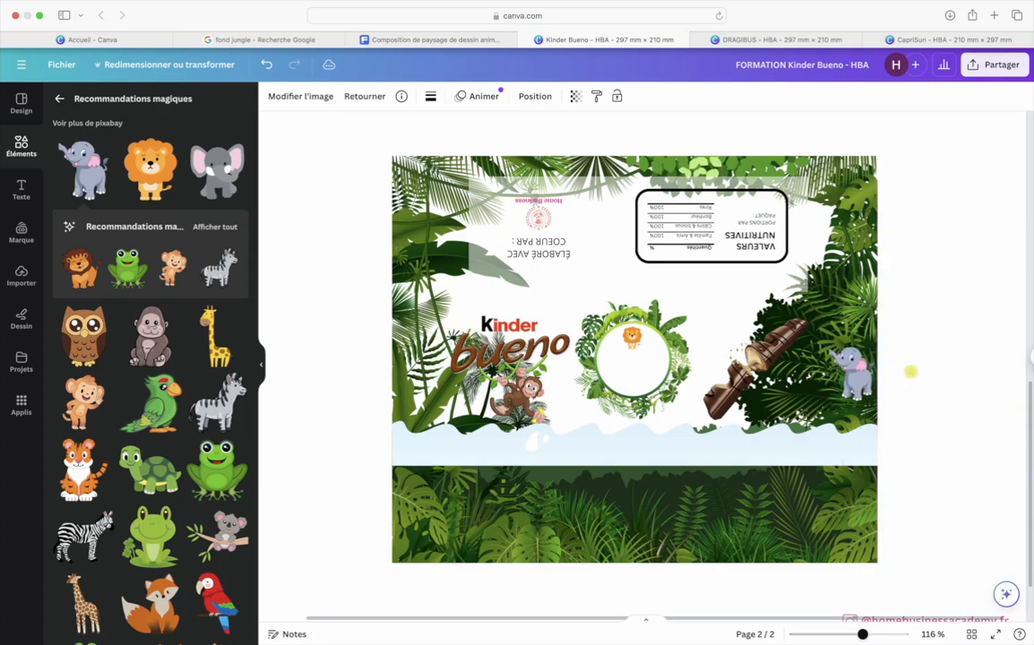
key("Left")
key("Left")
key("Left")
key("Left")
key("Left")
key("Left")
key("Left")
key("Left")
key("Left")
key("Left")
key("Left")
key("Left")
key("Left")
key("Left")
key("Left")
key("Left")
key("Left")
key("Left")
key("Left")
key("Left")
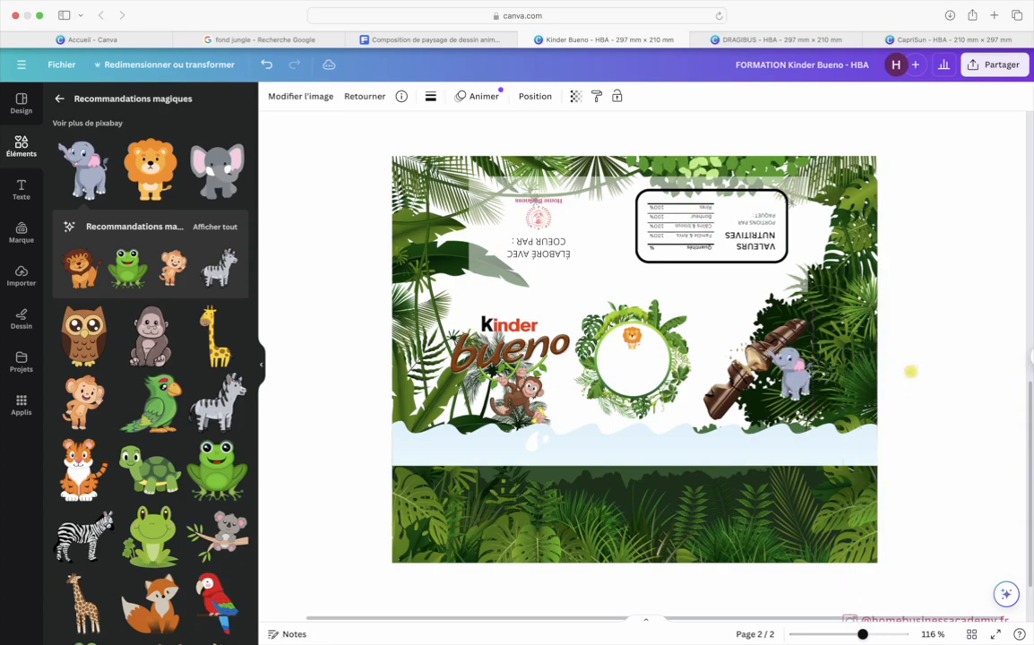
key("Down")
key("Down")
key("Down")
key("Down")
key("Down")
key("Down")
key("Down")
key("Down")
key("Down")
key("Down")
key("Down")
key("Down")
key("Down")
key("Down")
key("Down")
key("Down")
key("Down")
key("Down")
key("Down")
key("Down")
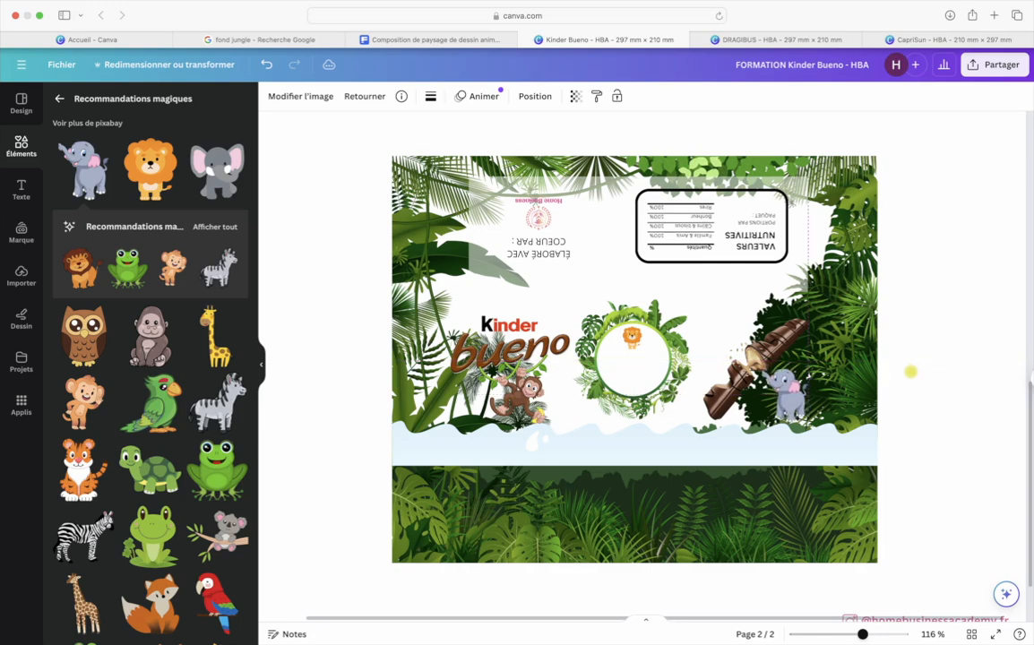
left_click(943, 385)
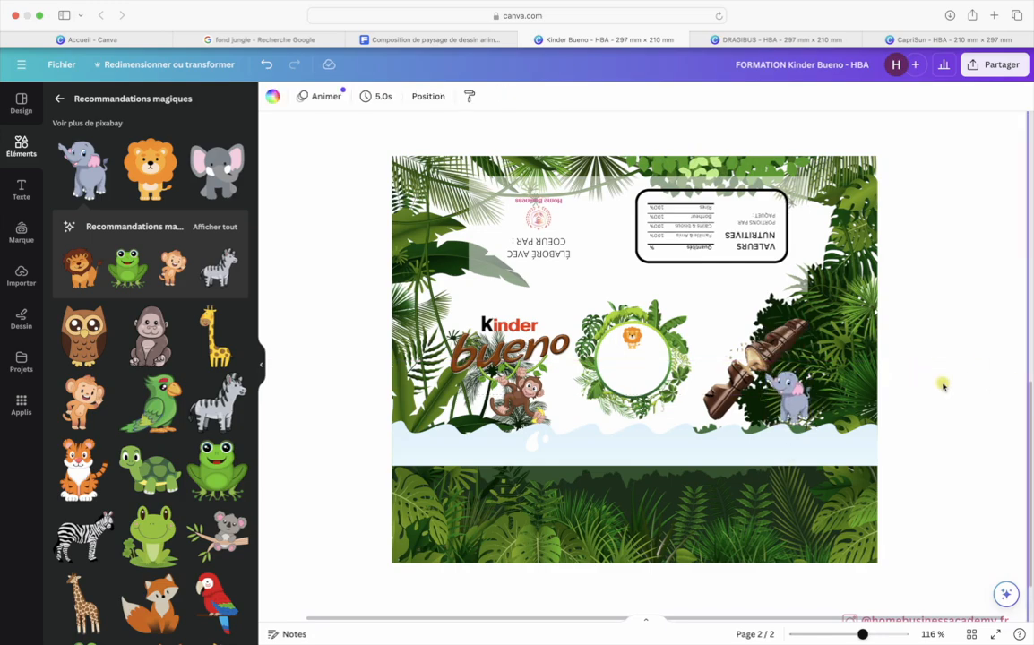
Search the elements for "fond leopard" and show all matching illustrations for the wavy light-blue strip
scroll(943, 385, "up", 5)
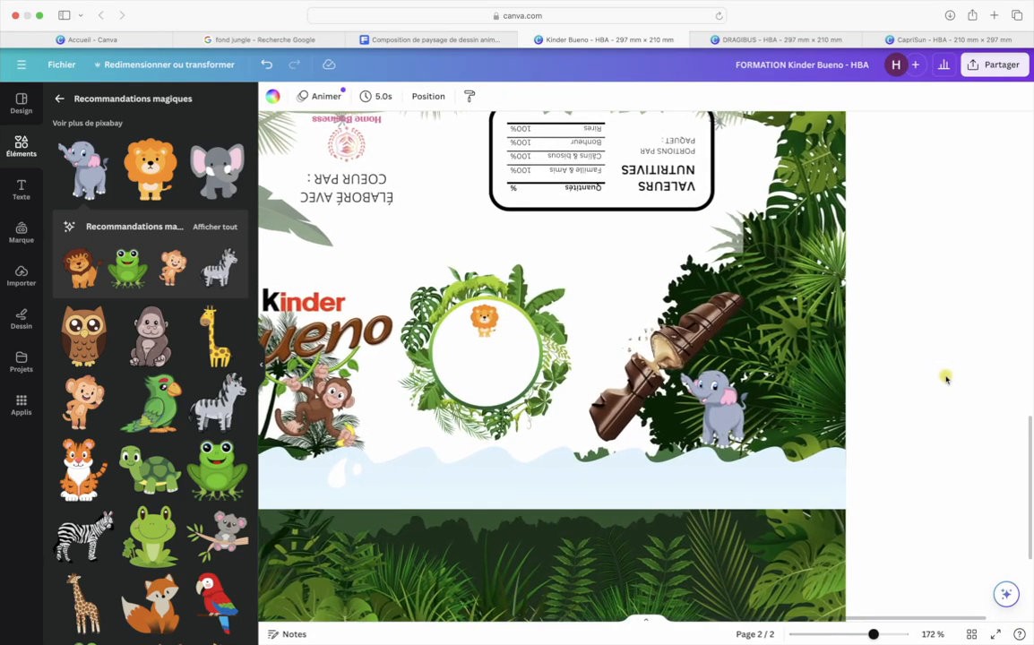
scroll(916, 384, "down", 5)
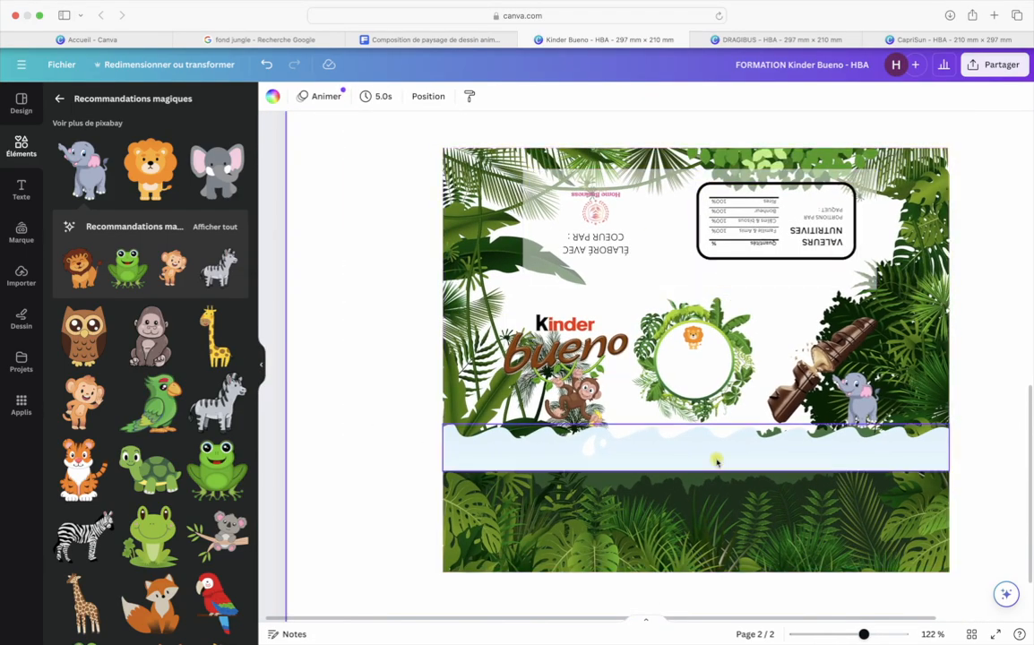
left_click(717, 461)
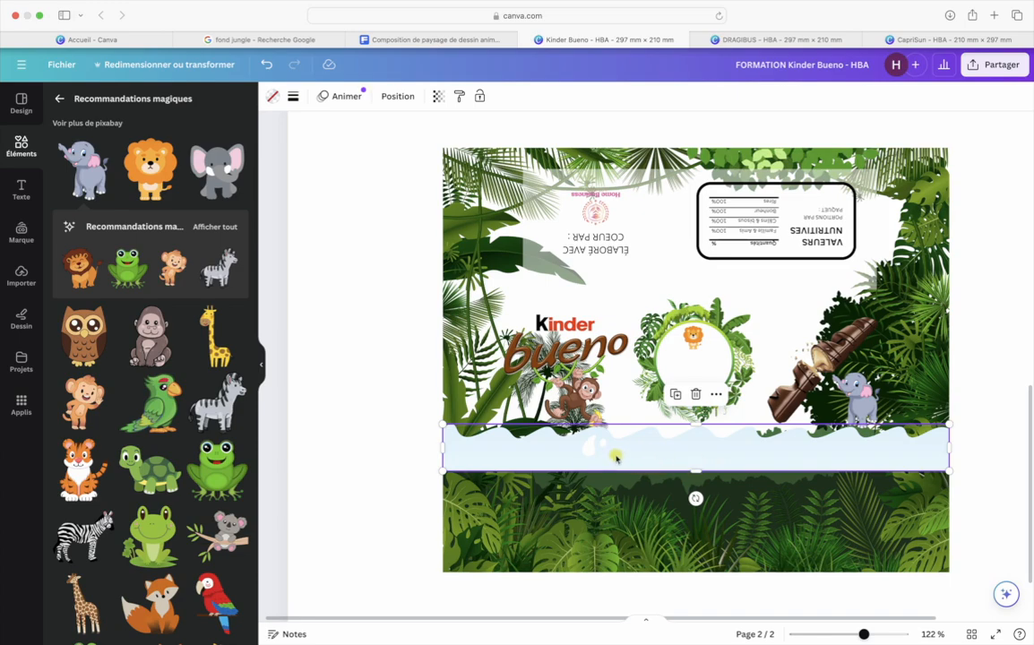
left_click(35, 142)
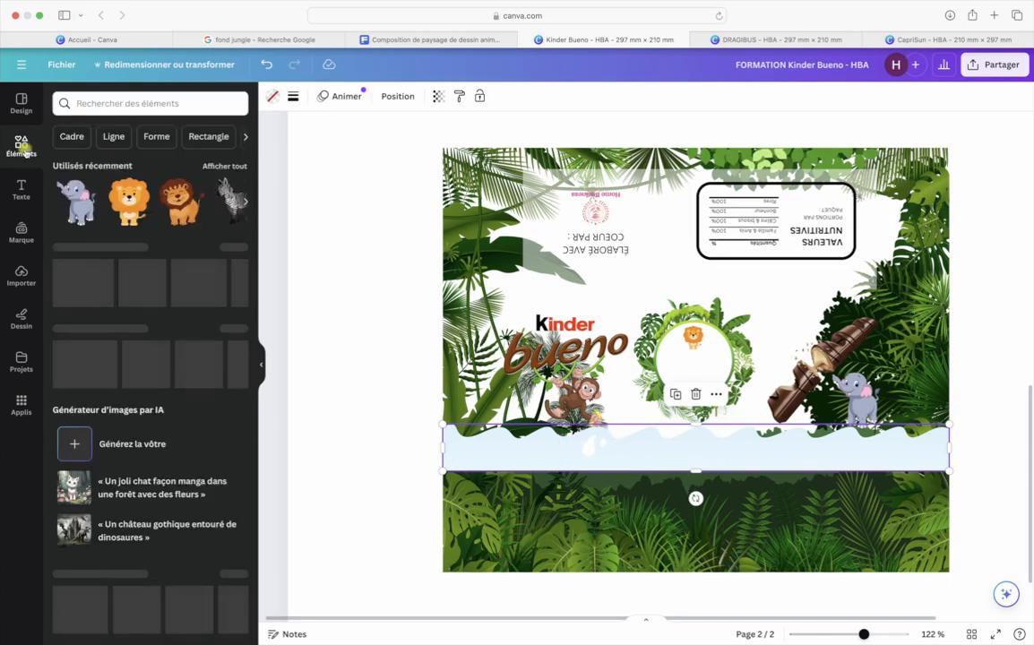
left_click(116, 103)
type("fond leo")
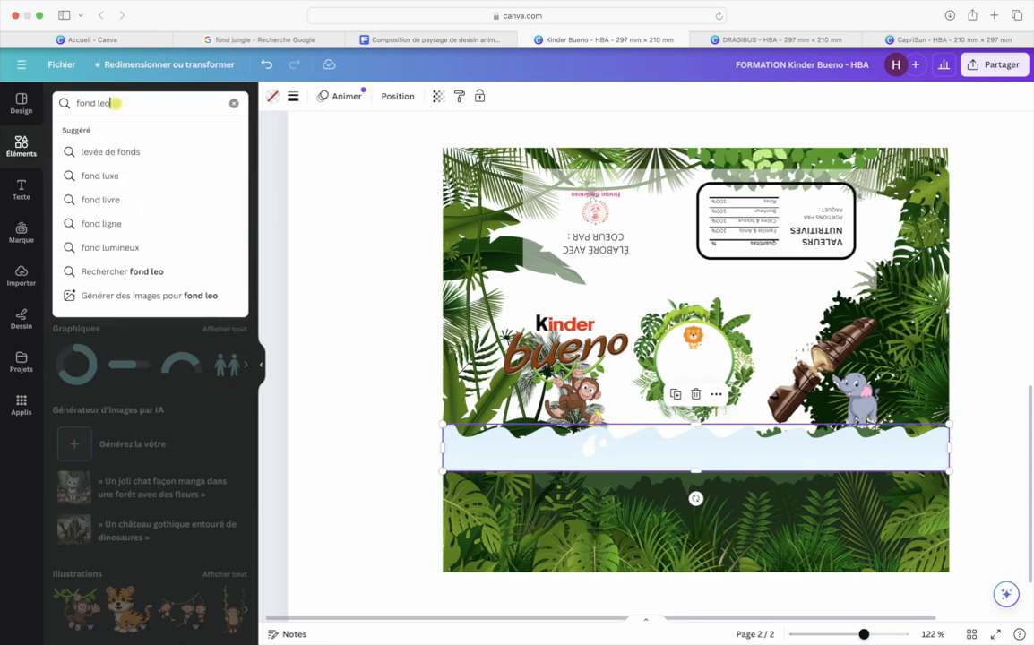
type("pard")
key("Return")
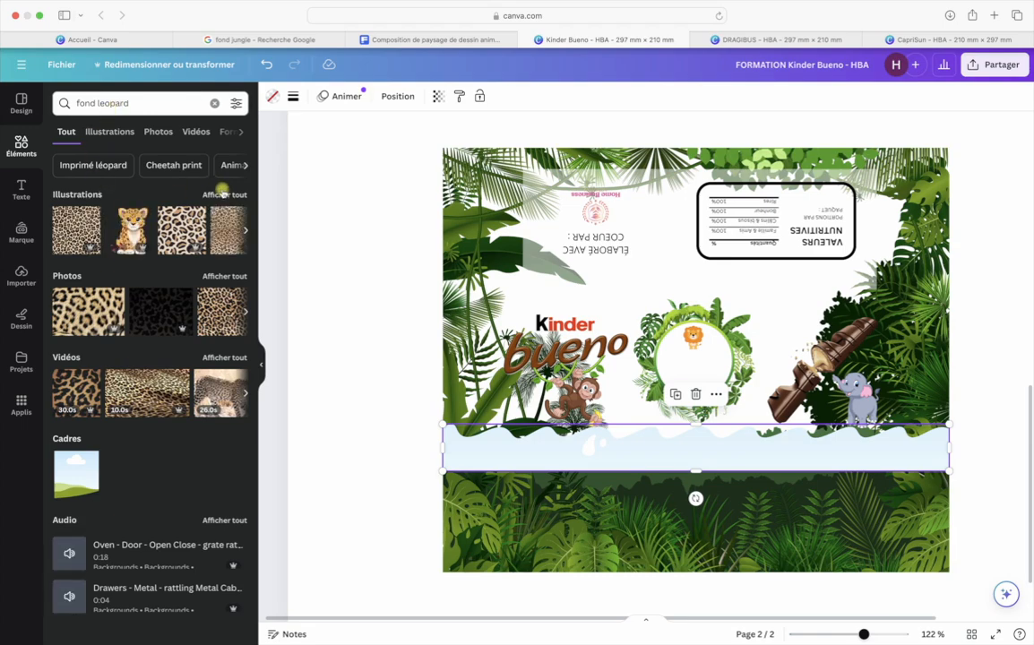
left_click(224, 194)
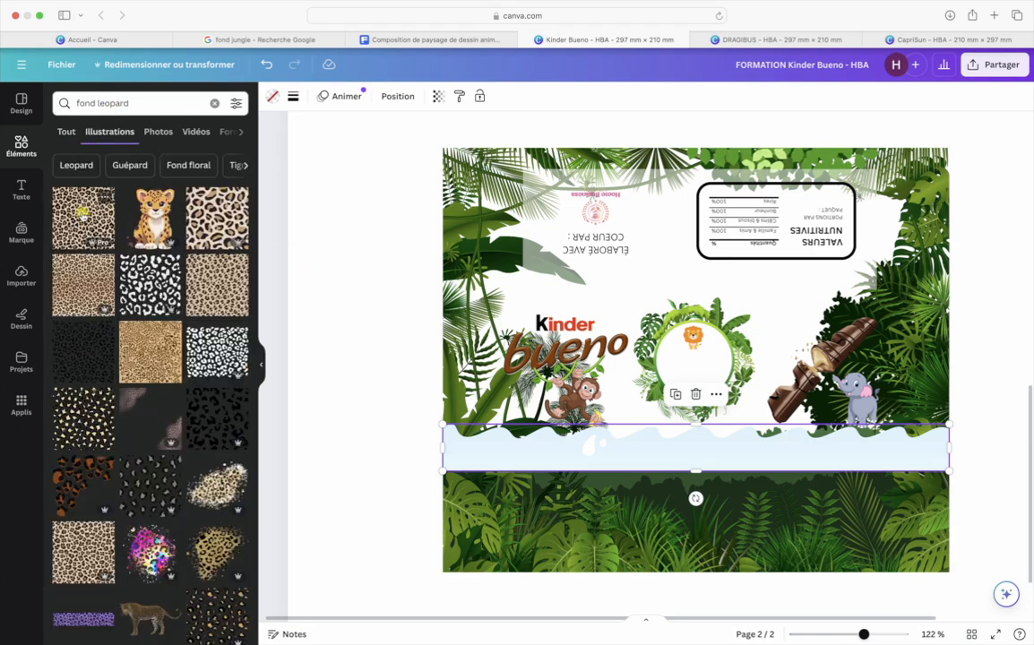
Try the small-spotted beige leopard pattern as a covering for the wavy strip, and delete it
left_click(83, 213)
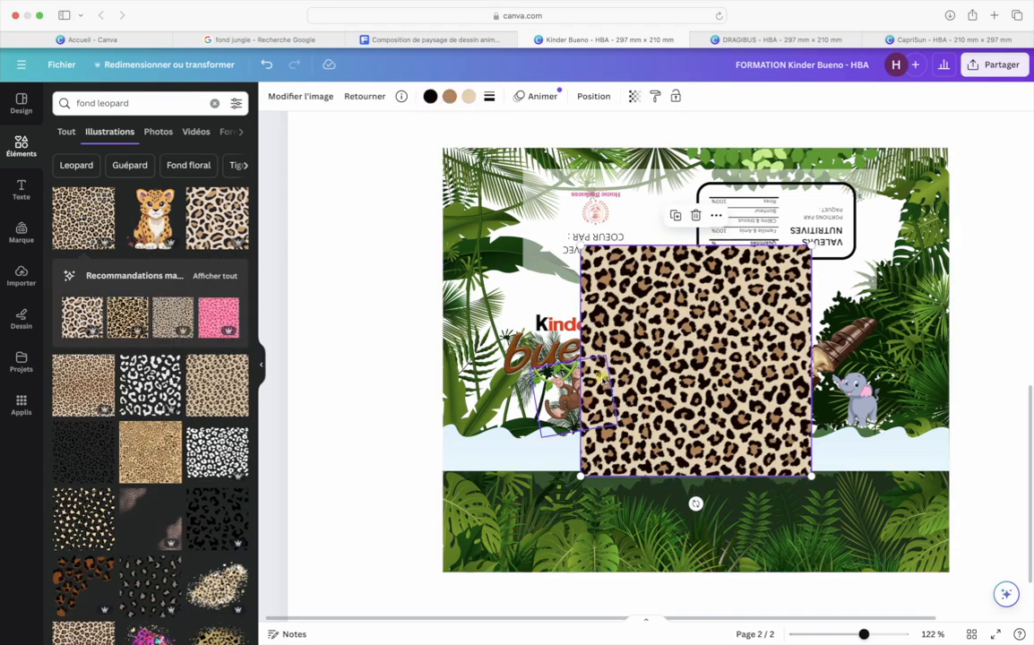
left_click_drag(632, 392, 508, 439)
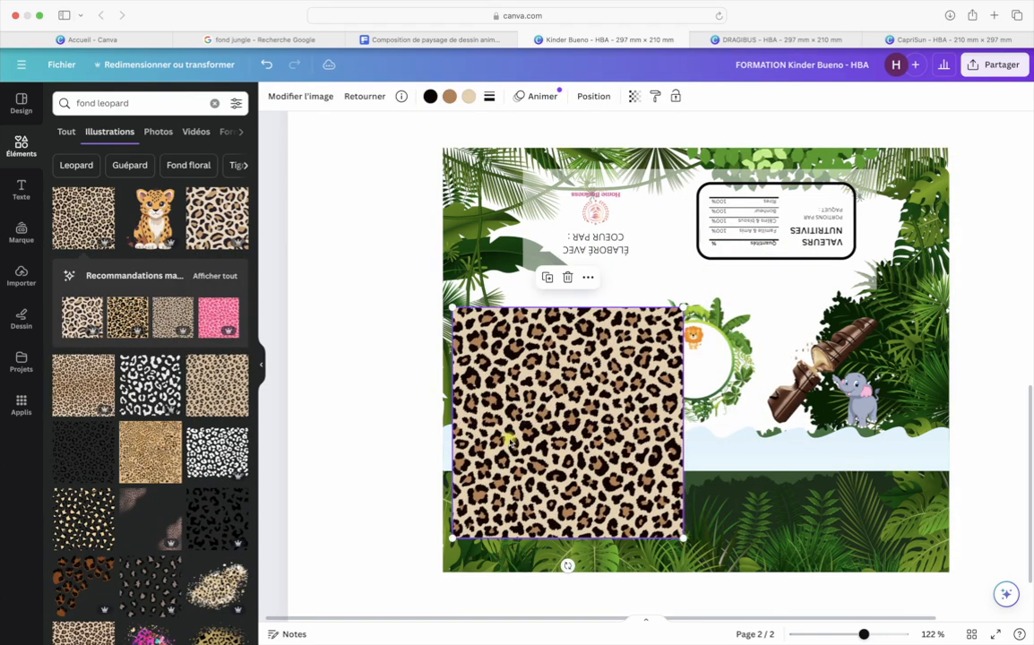
key("Delete")
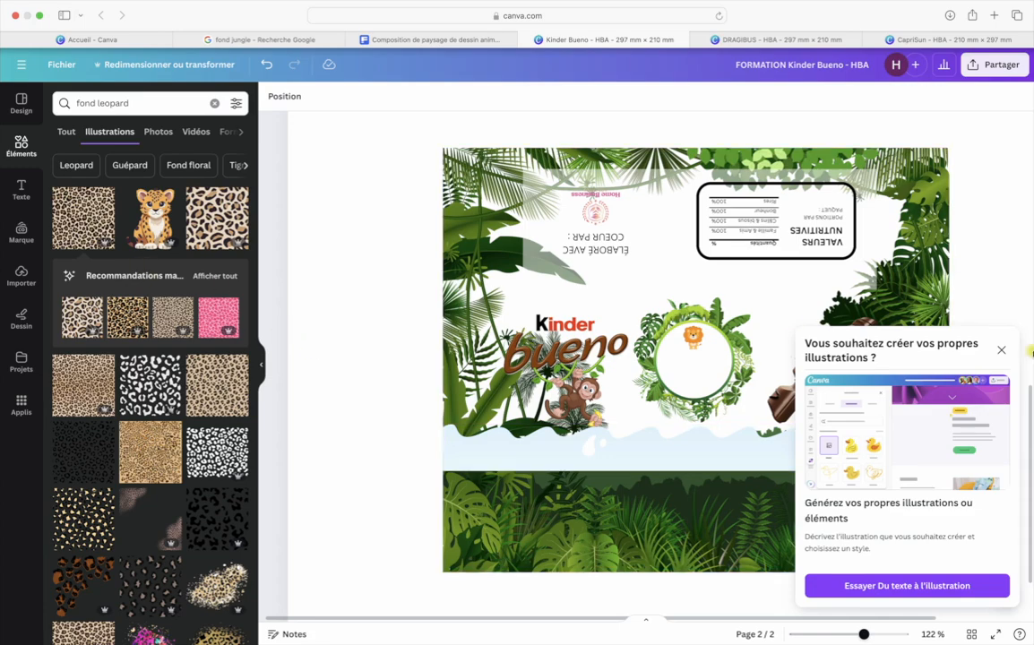
left_click(1003, 349)
left_click_drag(84, 210, 347, 320)
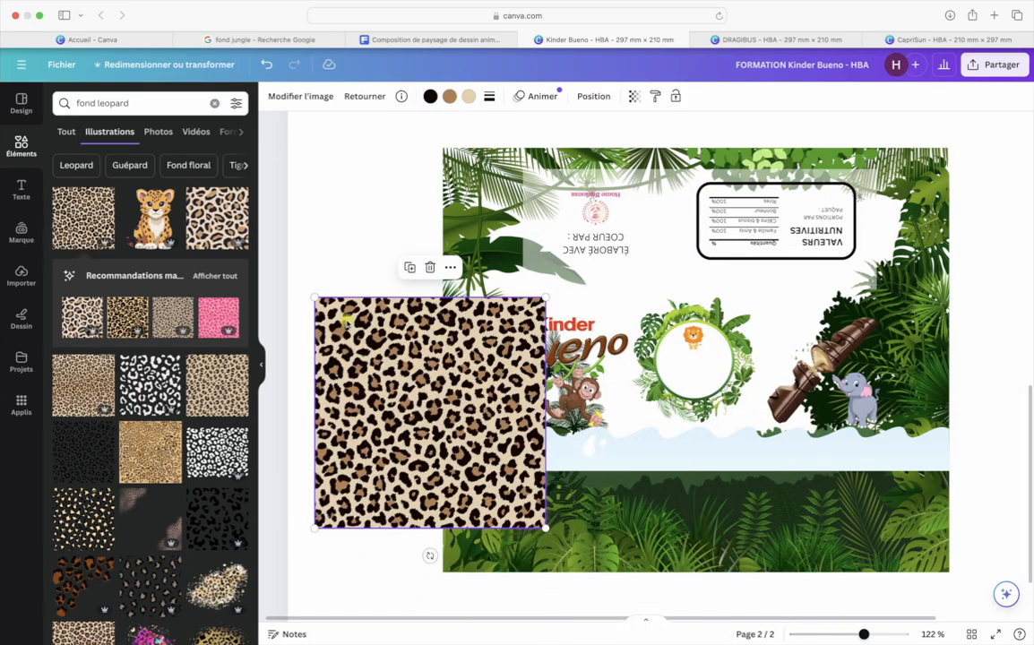
key("Delete")
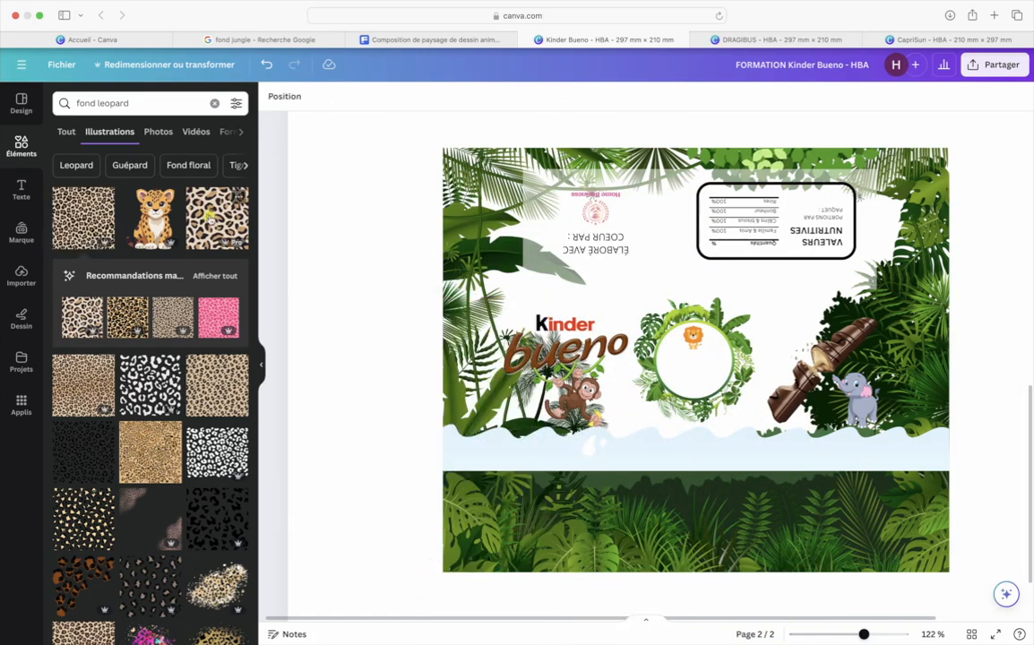
Fill the wavy light-blue strip with the leopard pattern that has larger brown-and-black spots
mouse_move(220, 224)
left_mouse_down()
mouse_move(556, 310)
mouse_move(537, 502)
mouse_move(591, 439)
mouse_move(729, 457)
left_mouse_up()
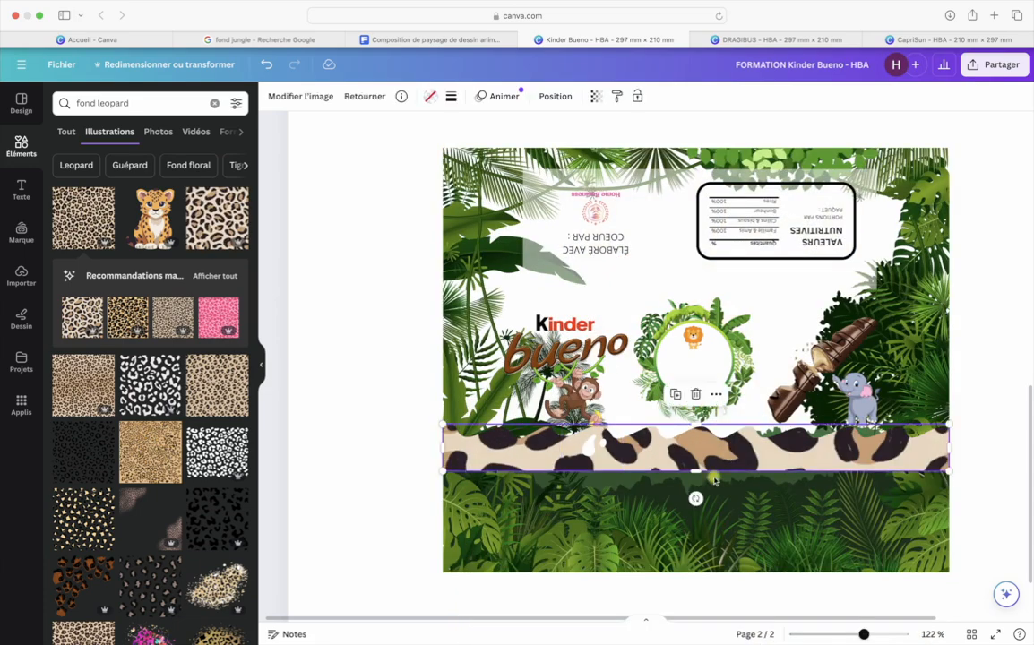
left_click(655, 540)
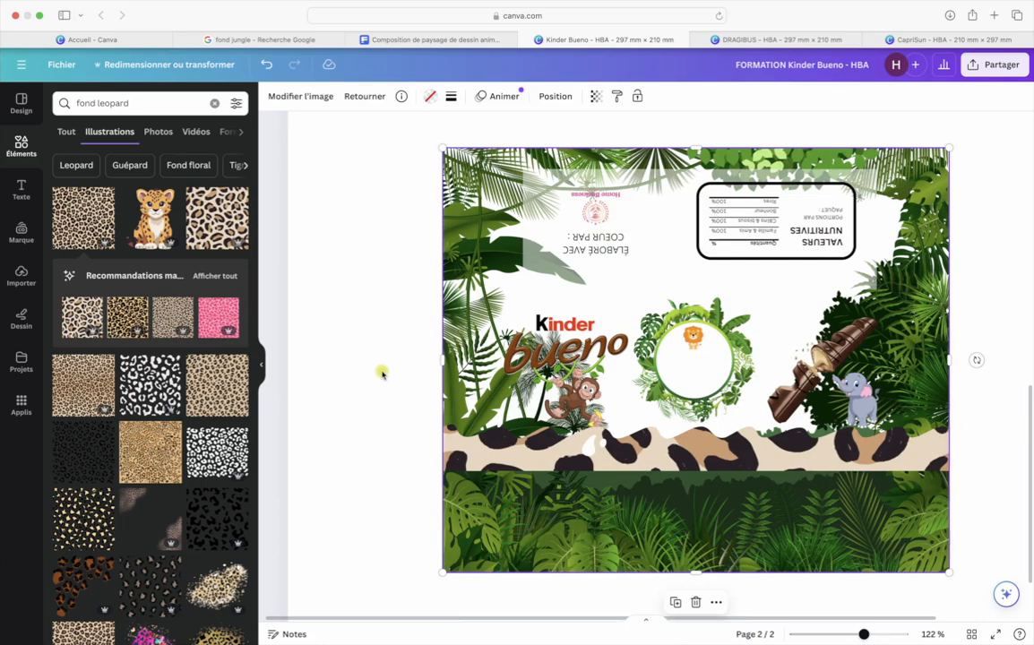
scroll(382, 373, "up", 2)
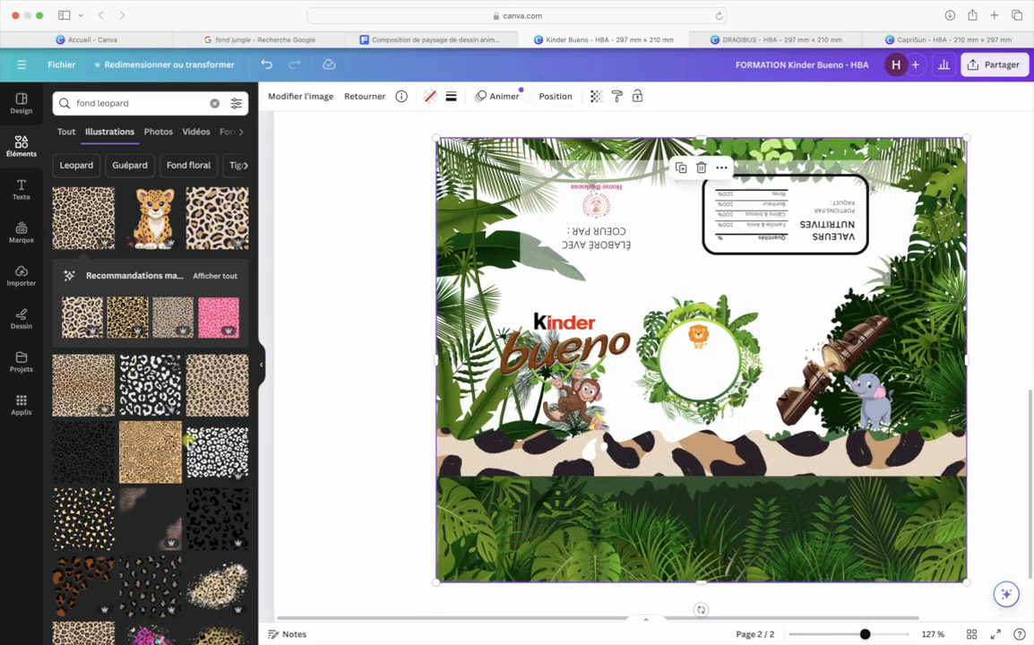
Try the black leopard-spot pattern as the fill of the wavy strip
scroll(155, 517, "down", 2)
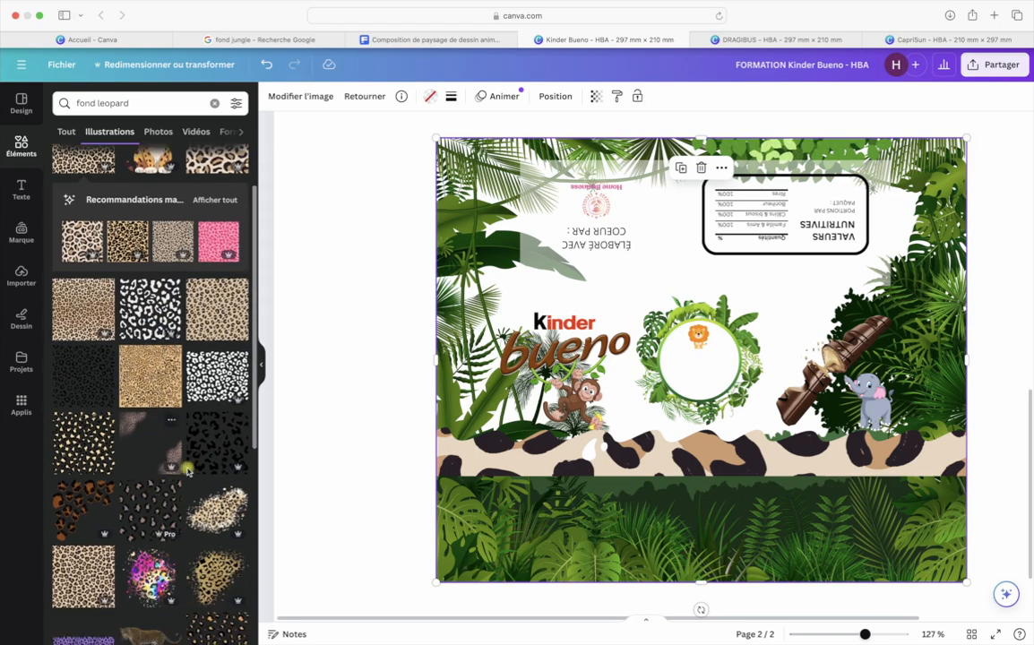
mouse_move(213, 446)
left_mouse_down()
mouse_move(448, 538)
mouse_move(538, 466)
mouse_move(502, 466)
left_mouse_up()
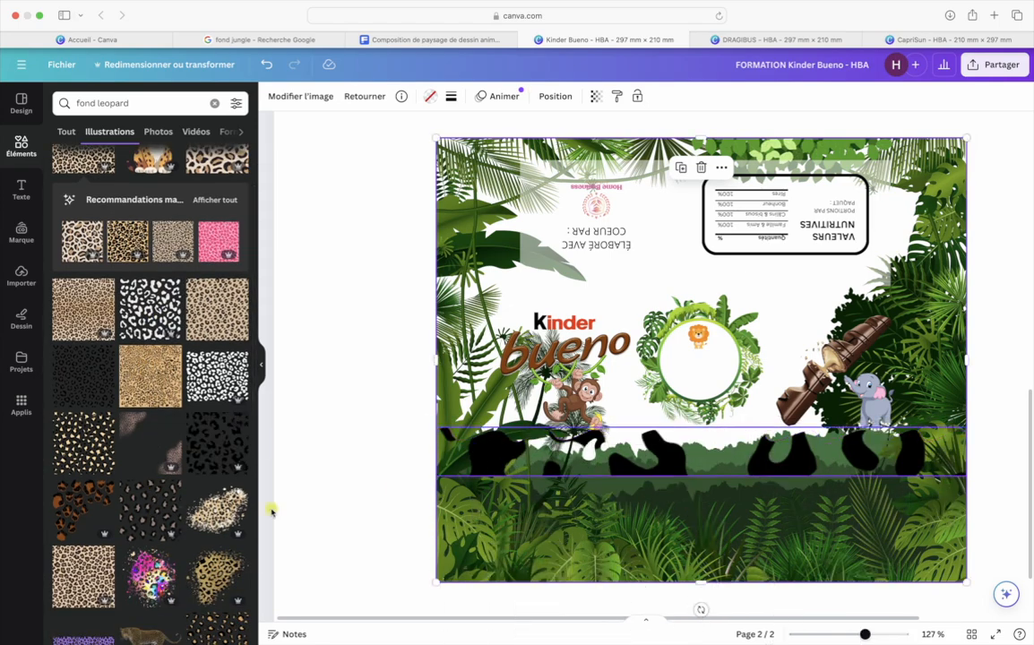
left_click_drag(76, 504, 99, 442)
Replace the wavy strip's fill with the pink-and-black leopard pattern from the same search results
scroll(99, 442, "down", 10)
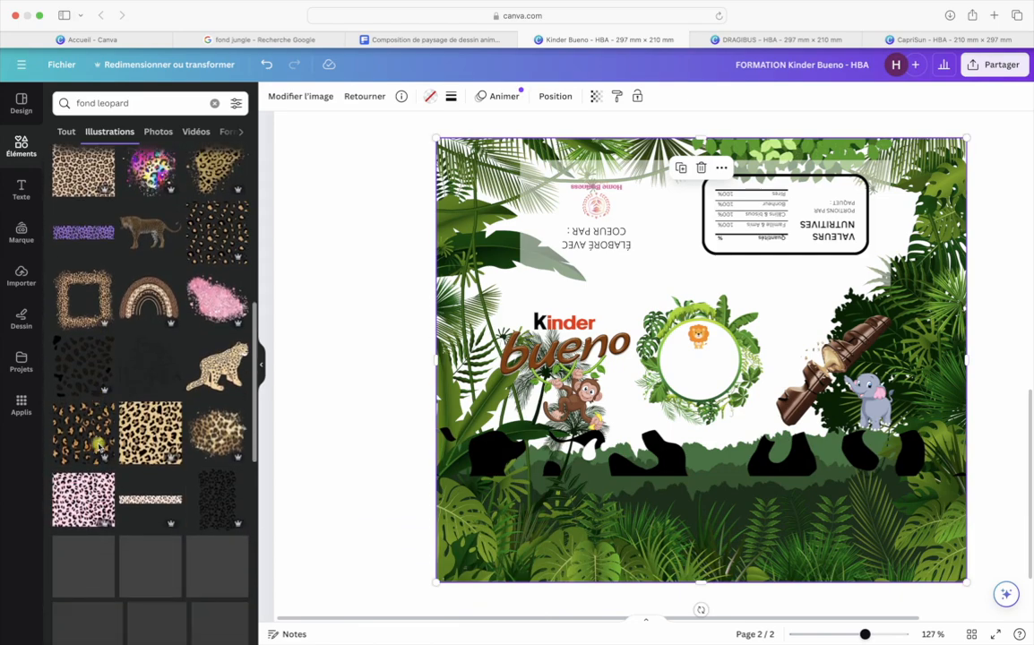
scroll(99, 442, "down", 2)
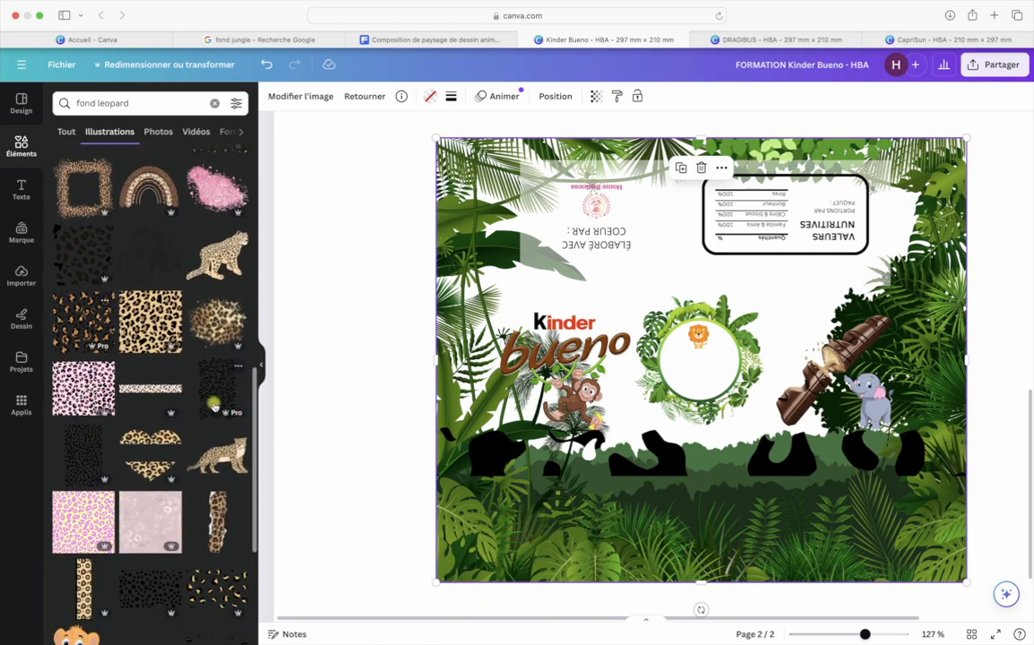
left_click_drag(83, 385, 498, 462)
Look through the remaining leopard patterns and search the illustrations for "fond zebre"
scroll(219, 382, "down", 7)
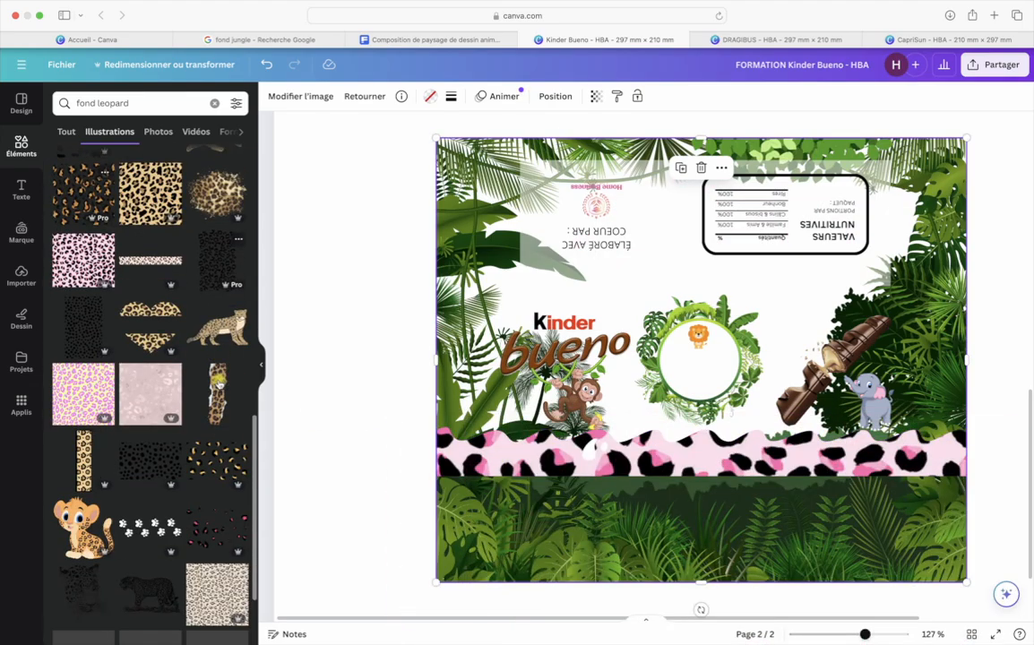
scroll(219, 382, "down", 4)
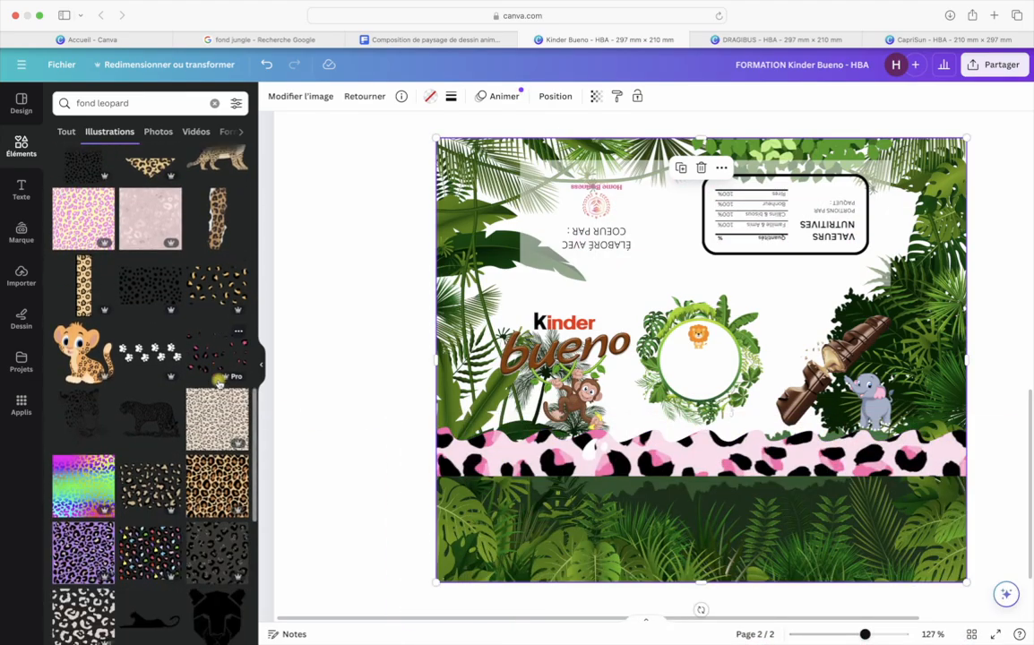
scroll(219, 383, "up", 20)
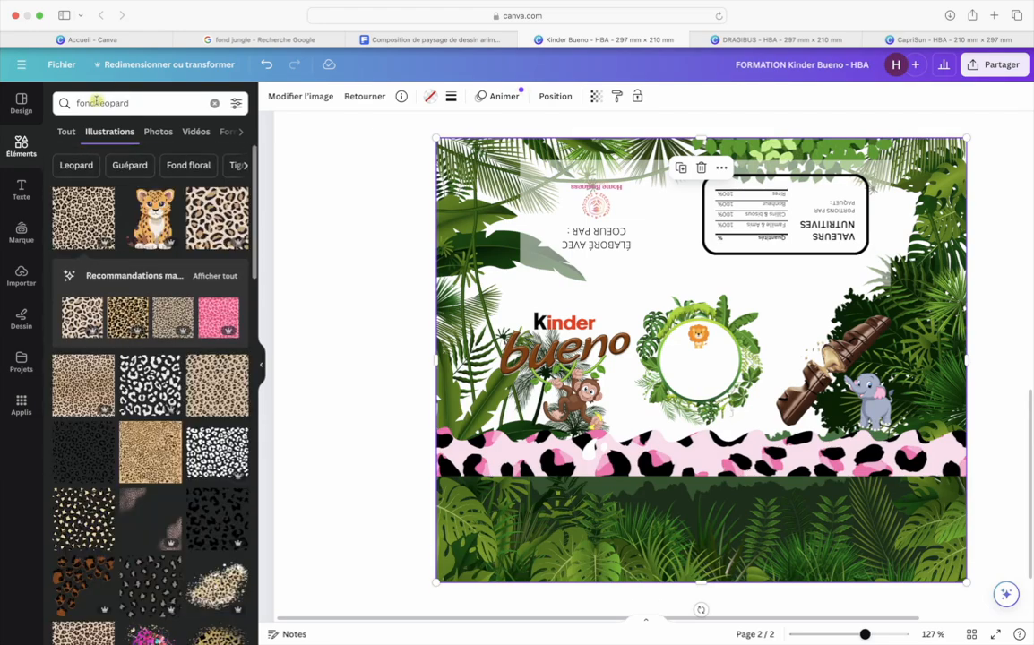
double_click(99, 103)
type("ze")
left_click(102, 151)
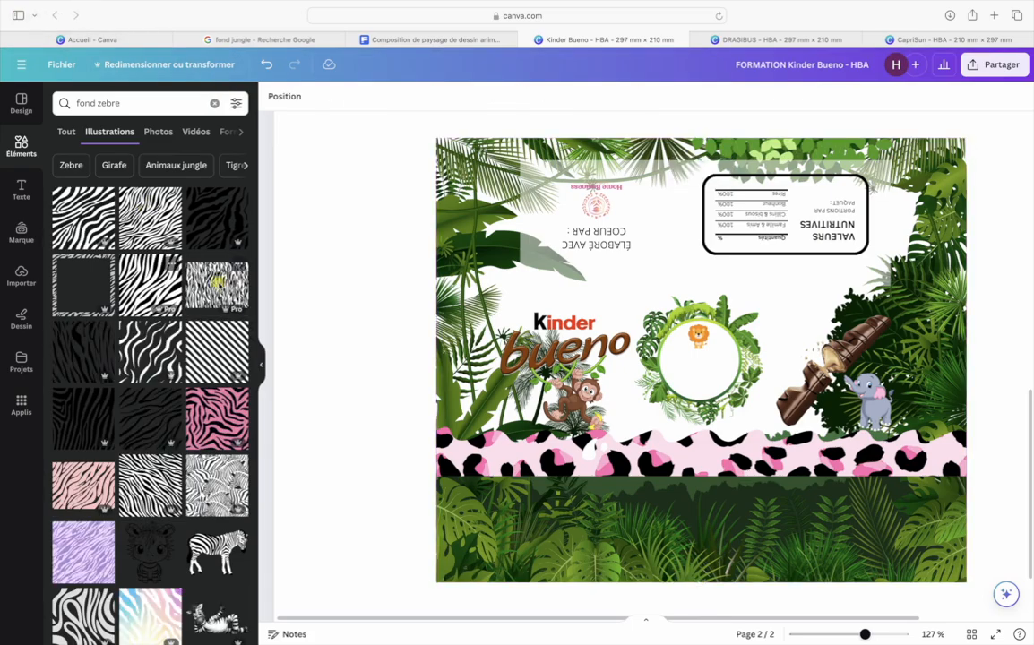
Fill the wavy strip with the bold black-and-white zebra pattern and shift the pattern within its crop
left_click_drag(151, 285, 533, 460)
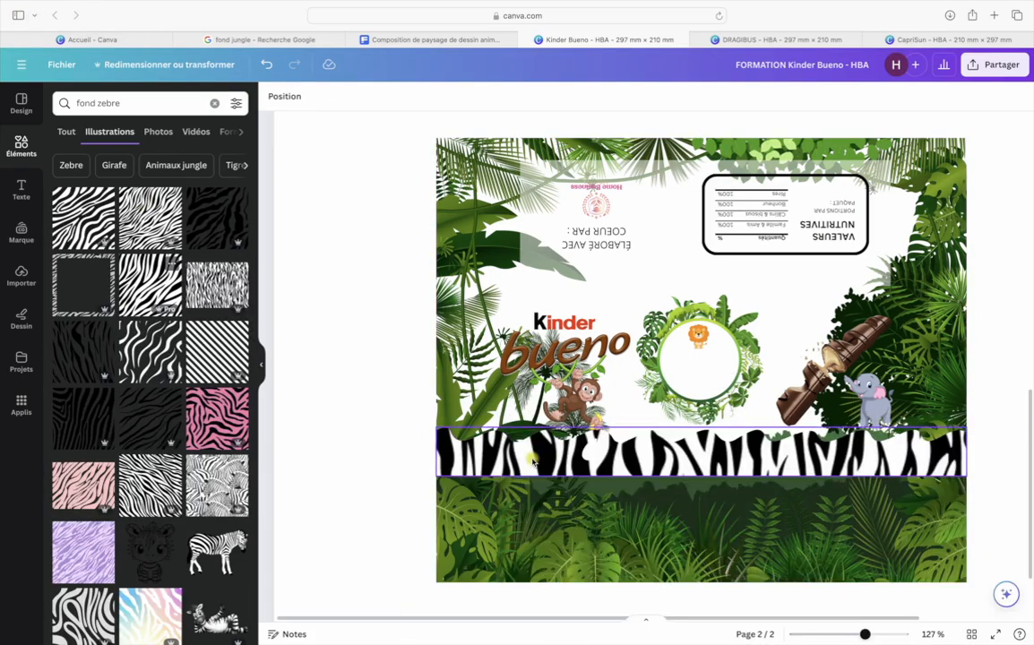
double_click(532, 459)
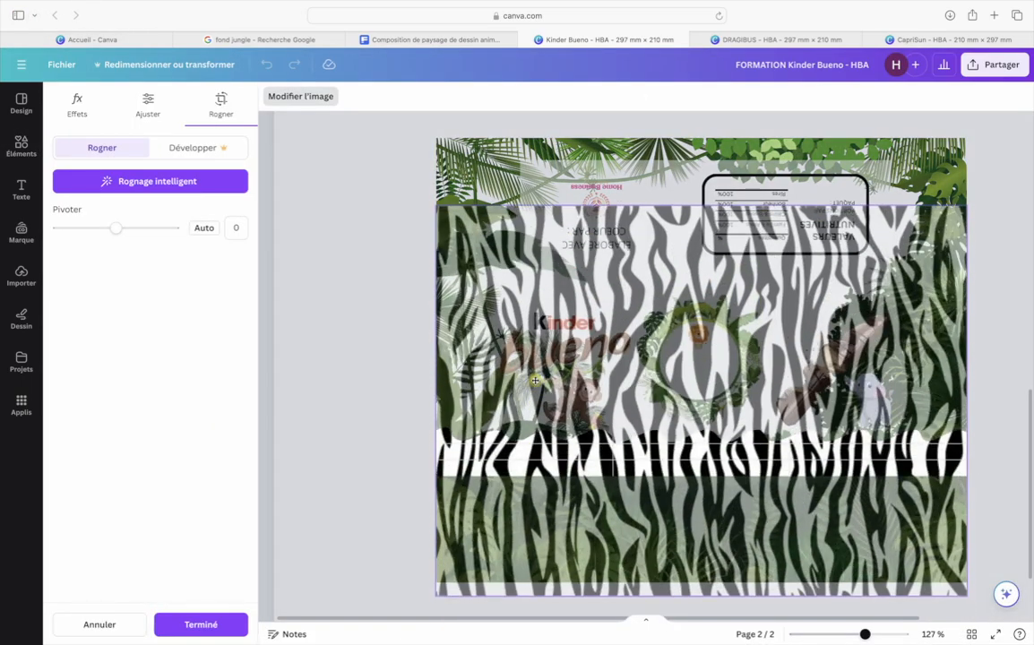
left_click(325, 457)
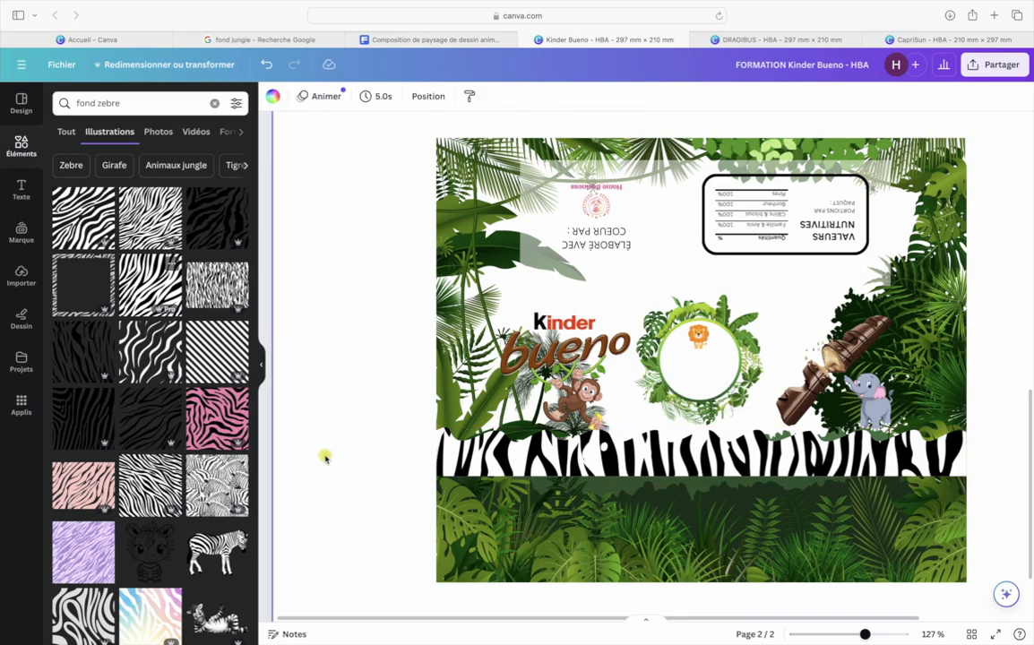
left_click(532, 465)
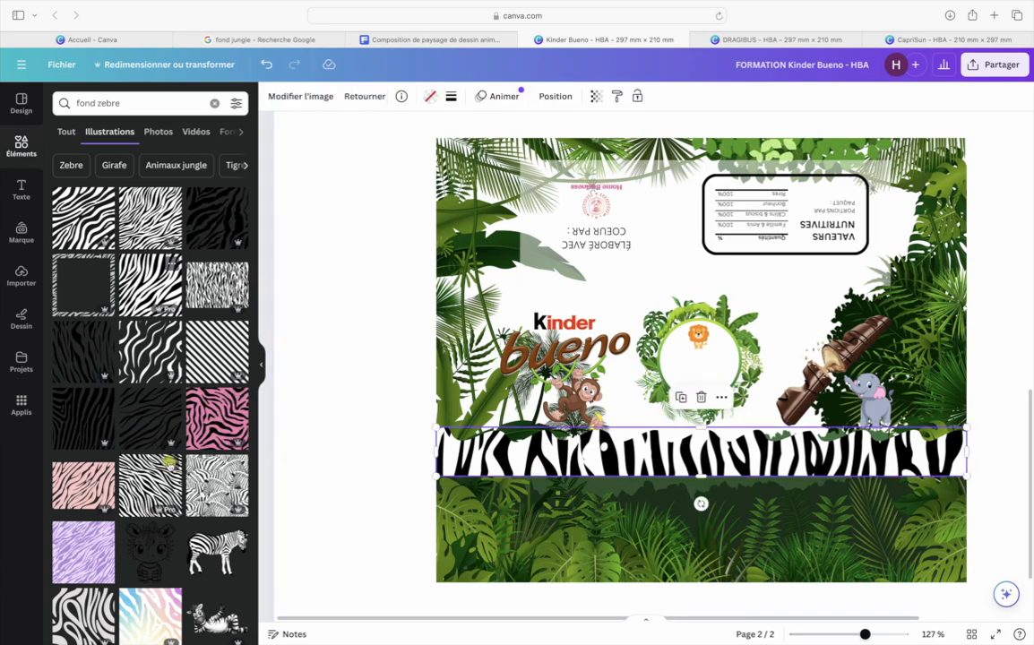
Browse the other zebra illustrations for an alternative and search the elements for "fond doré"
scroll(168, 458, "down", 7)
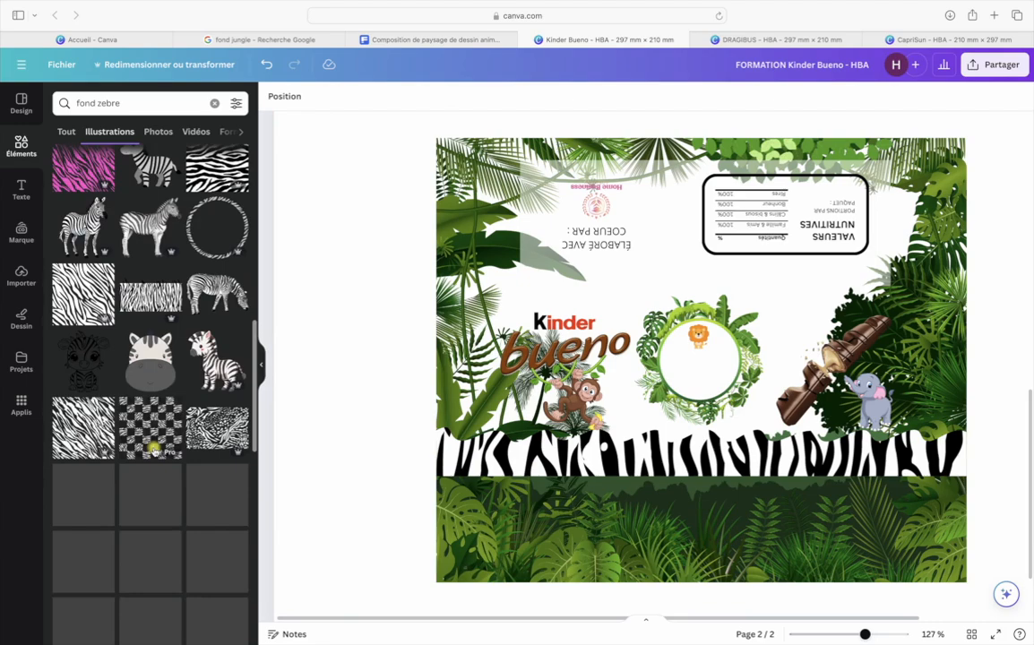
scroll(154, 450, "down", 5)
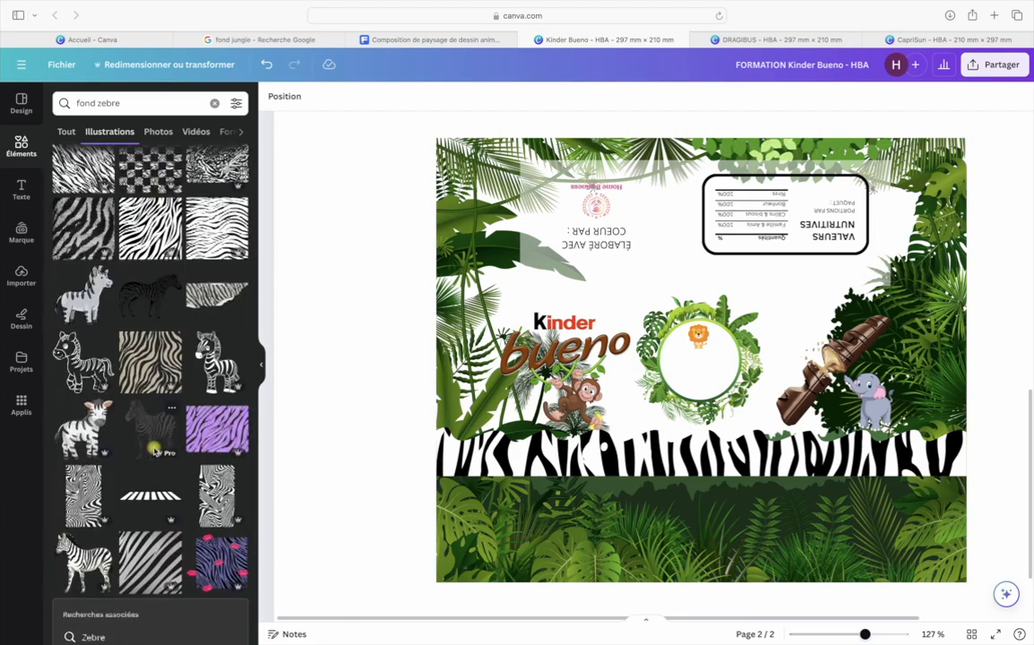
scroll(154, 450, "down", 1)
scroll(161, 325, "down", 10)
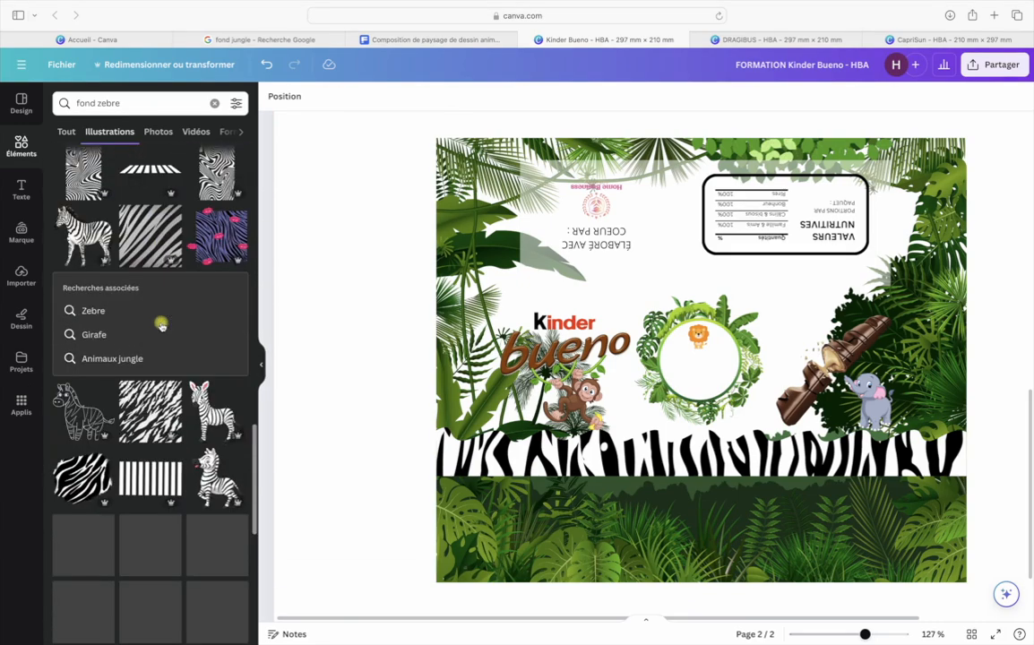
scroll(162, 325, "up", 15)
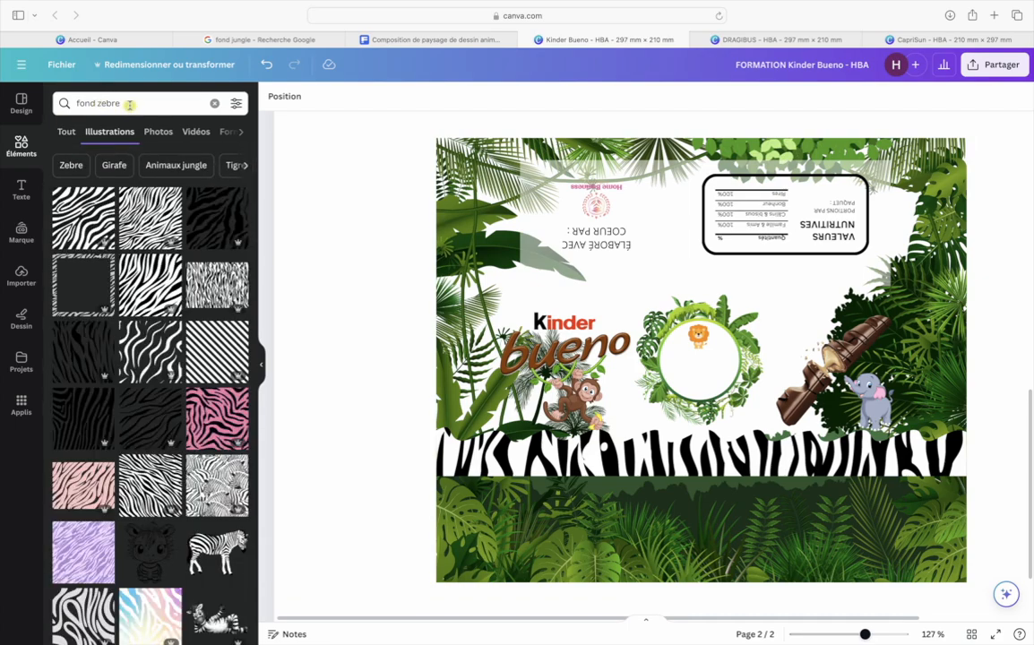
left_click_drag(129, 105, 101, 104)
type("do")
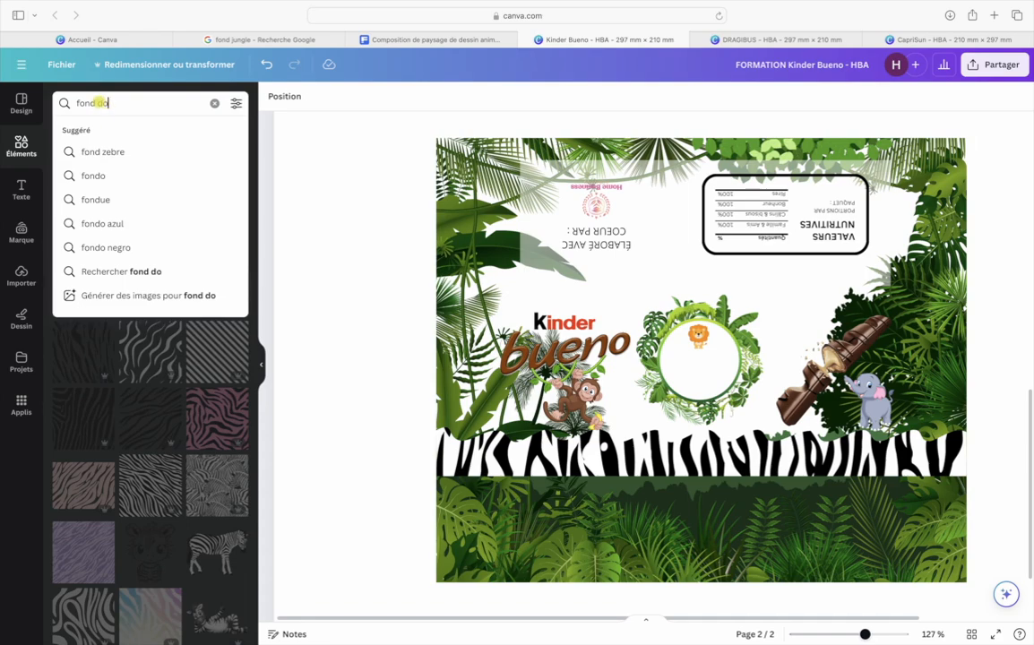
type("ré")
key("Return")
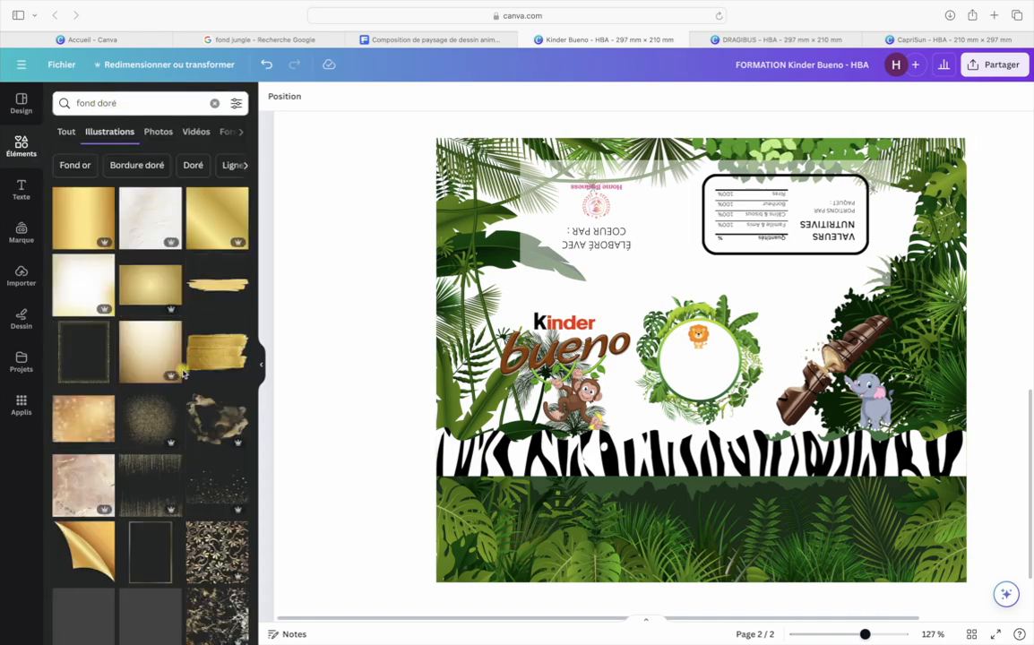
Look through the golden backgrounds and refine the search to "fond doré pailleté"
scroll(183, 372, "down", 8)
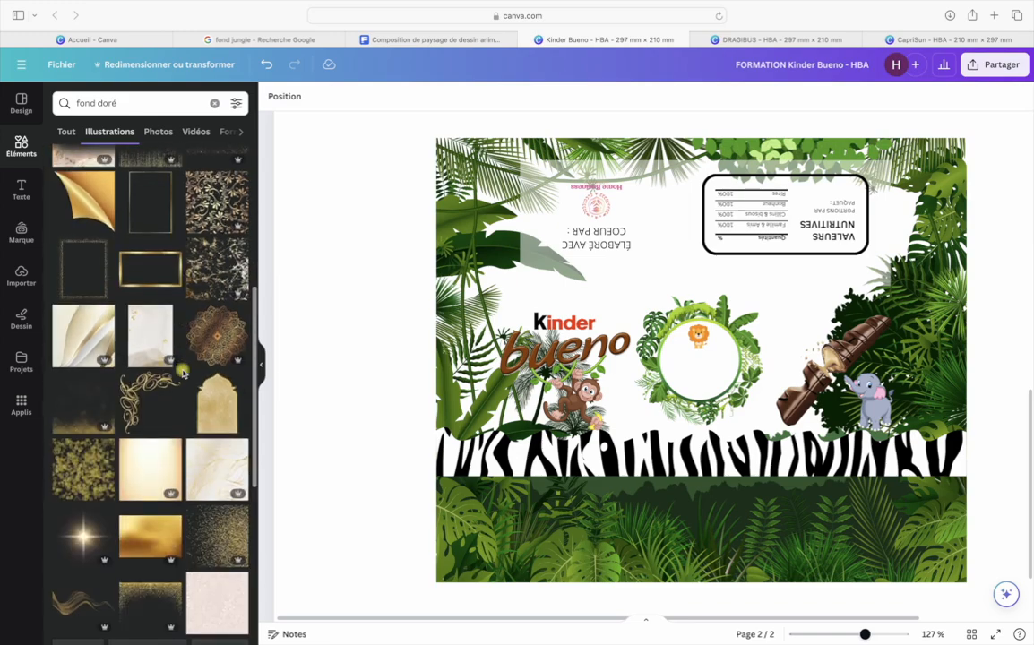
scroll(183, 373, "down", 7)
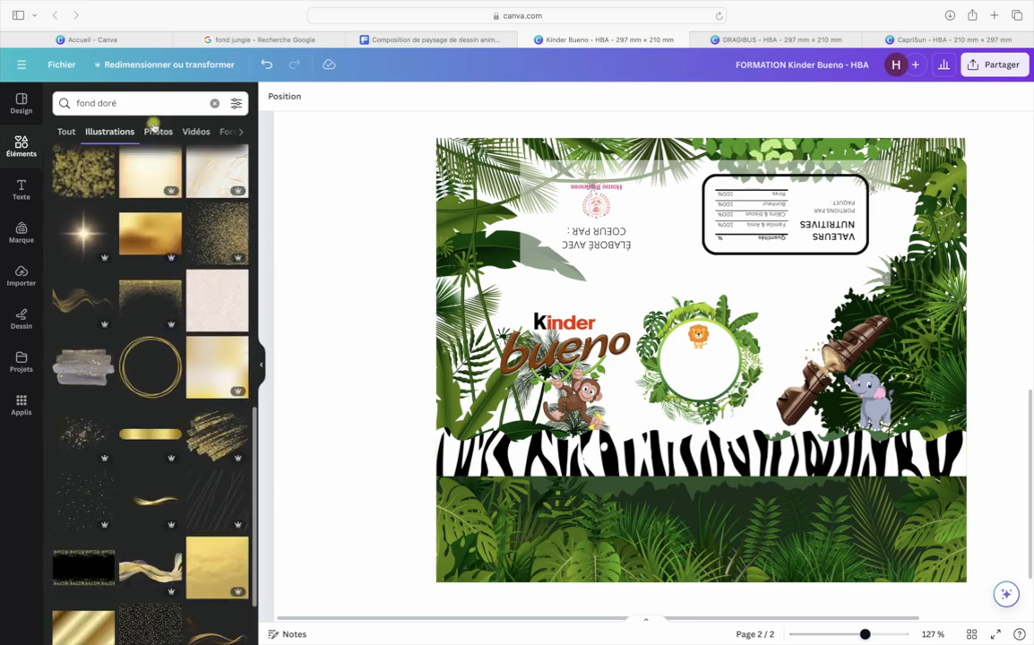
left_click(147, 107)
type("paillete")
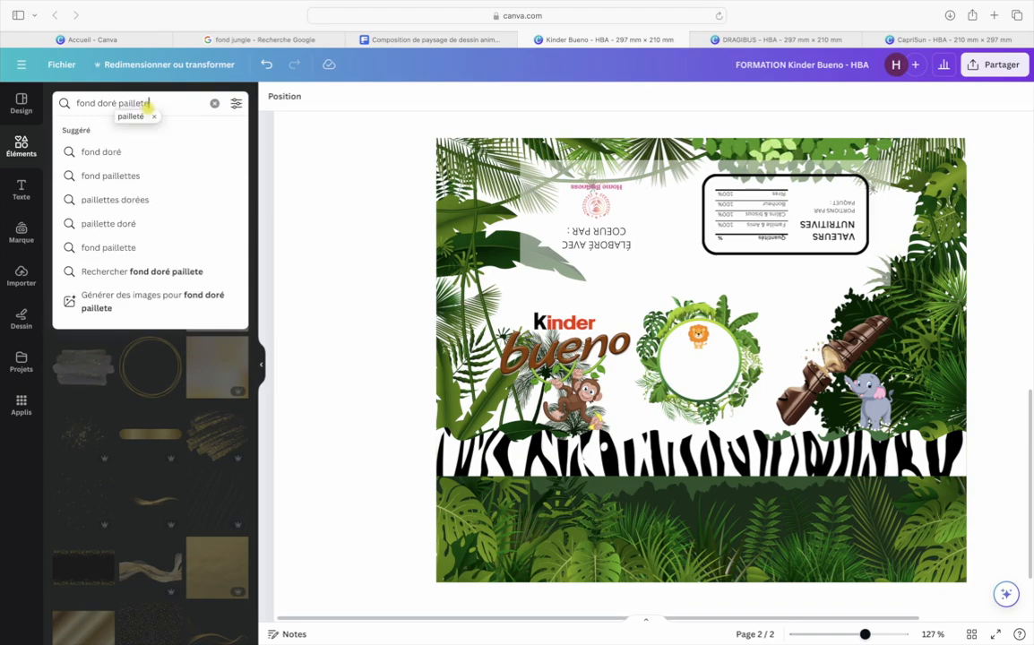
key("Return")
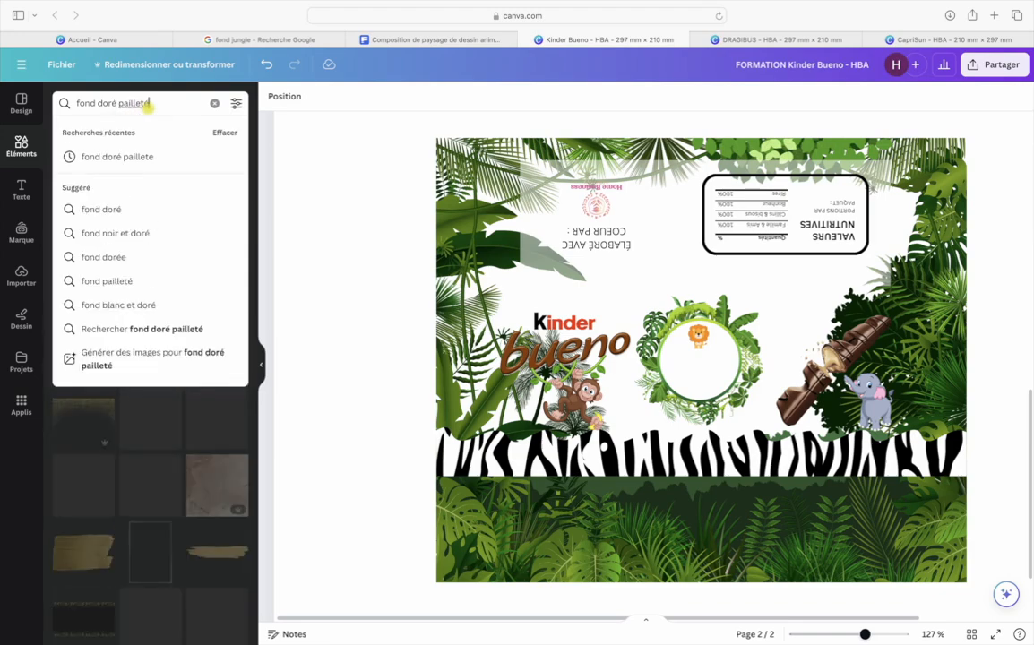
key("Return")
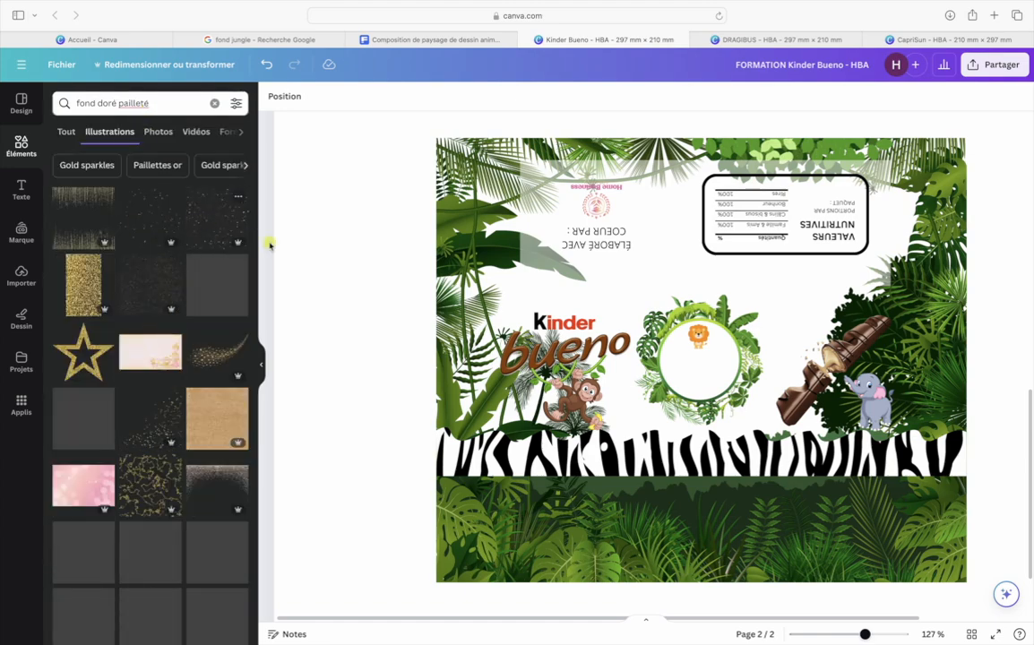
Try the light yellow glitter texture on the wavy strip, and fill the strip with the brown-gold glitter texture
scroll(232, 407, "down", 5)
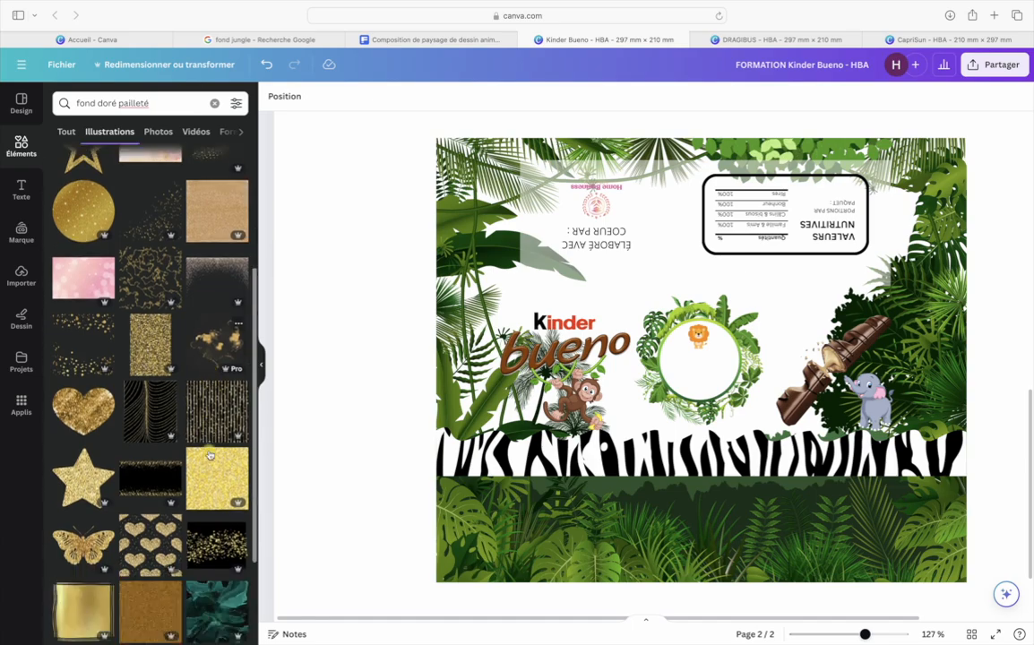
left_click_drag(248, 454, 479, 473)
left_click_drag(151, 566, 469, 459)
Examine the remaining "fond doré pailleté" illustrations for another glitter texture suited to the wavy strip
scroll(173, 496, "down", 6)
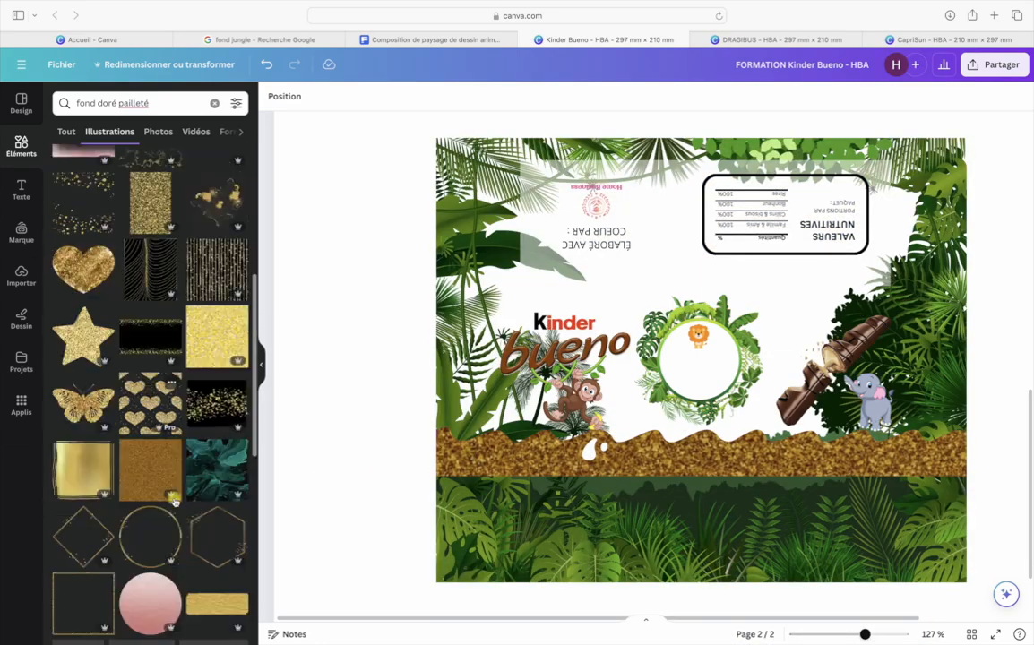
scroll(173, 502, "down", 2)
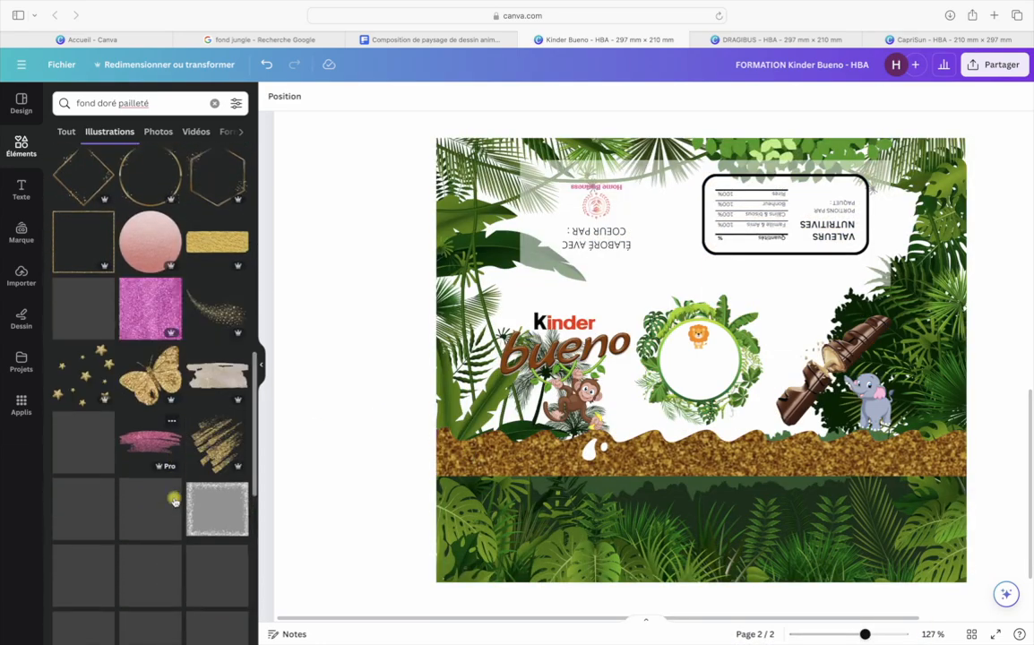
scroll(174, 502, "down", 2)
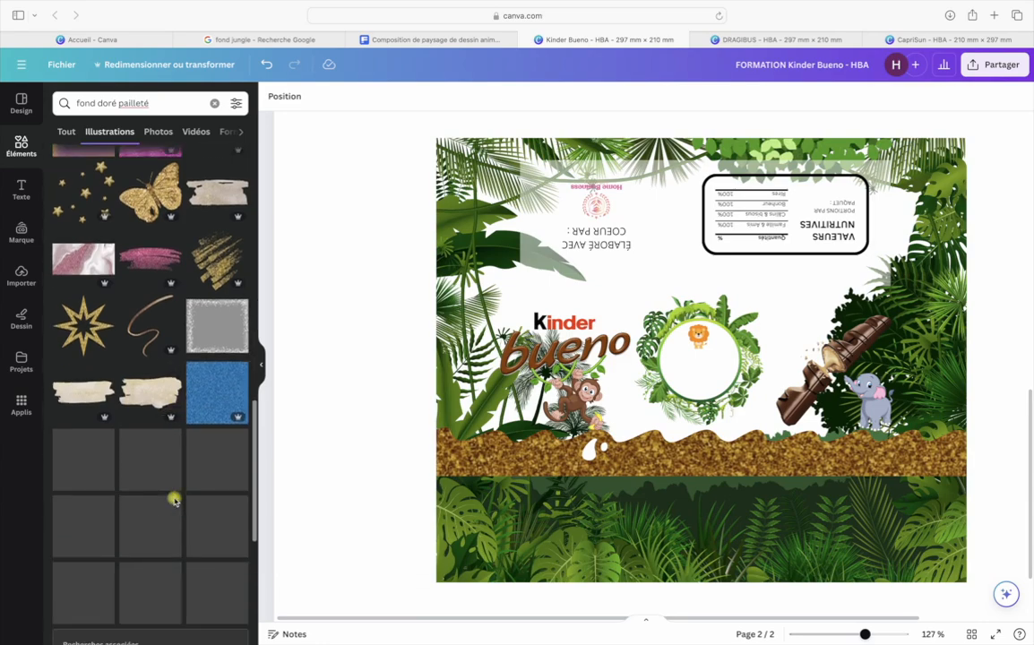
scroll(175, 501, "down", 2)
scroll(173, 501, "down", 3)
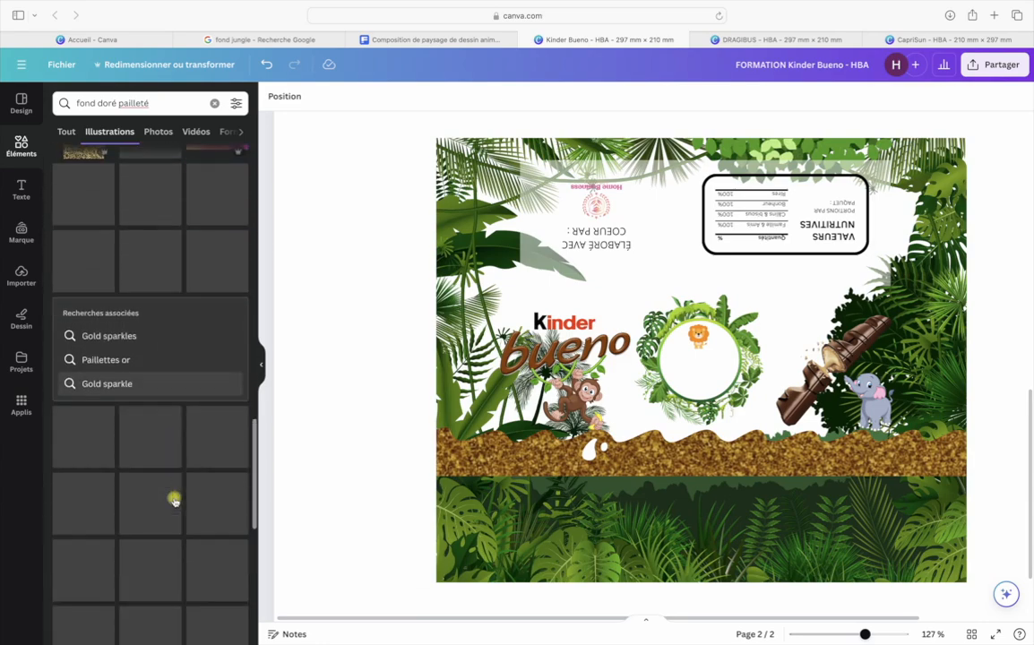
scroll(174, 500, "up", 3)
scroll(174, 499, "down", 3)
scroll(174, 499, "up", 1)
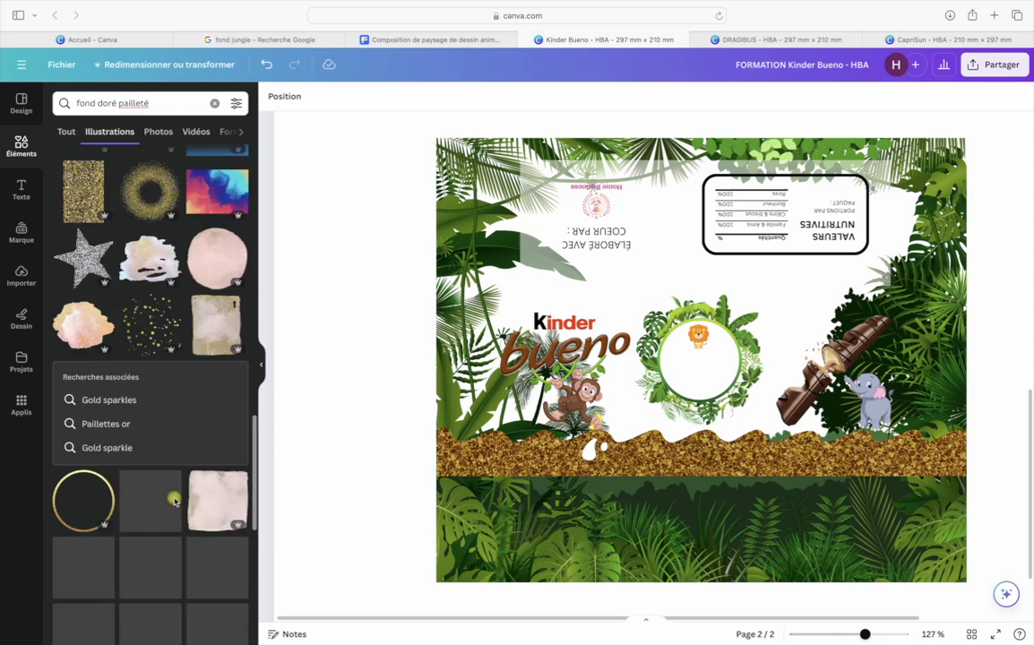
scroll(205, 465, "down", 8)
scroll(207, 465, "up", 15)
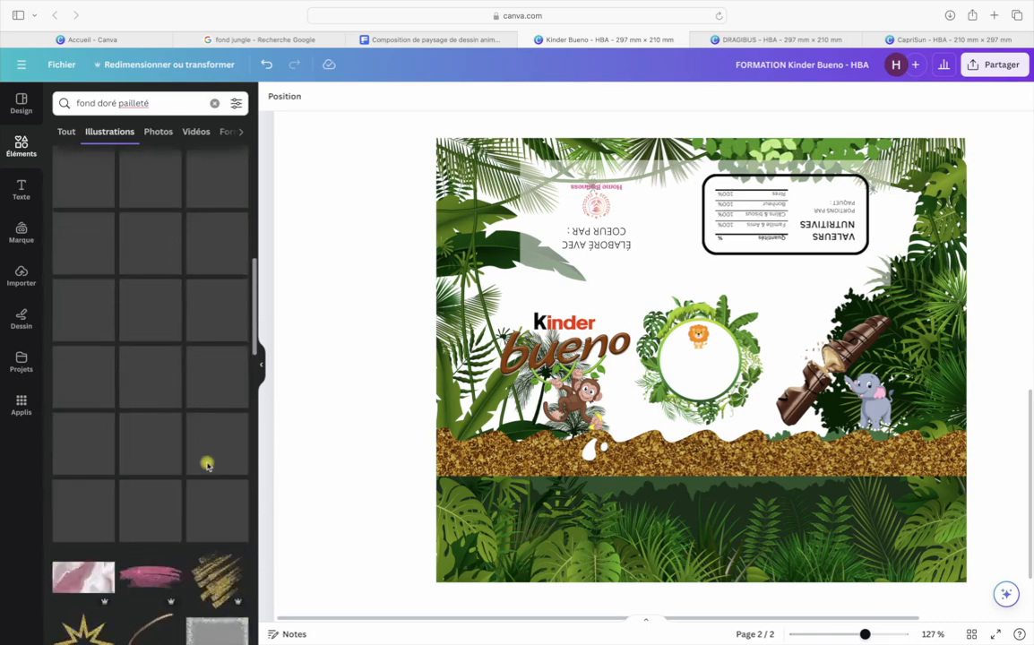
Switch to the Google image search and look for "fond pailleté doré"
left_click(263, 40)
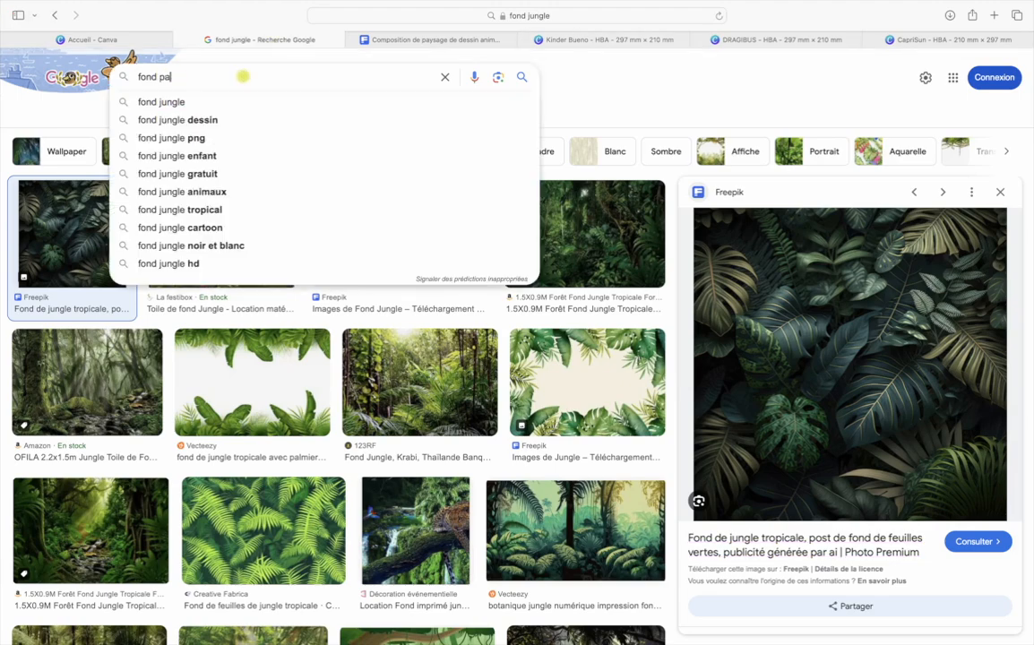
type("illeté doré")
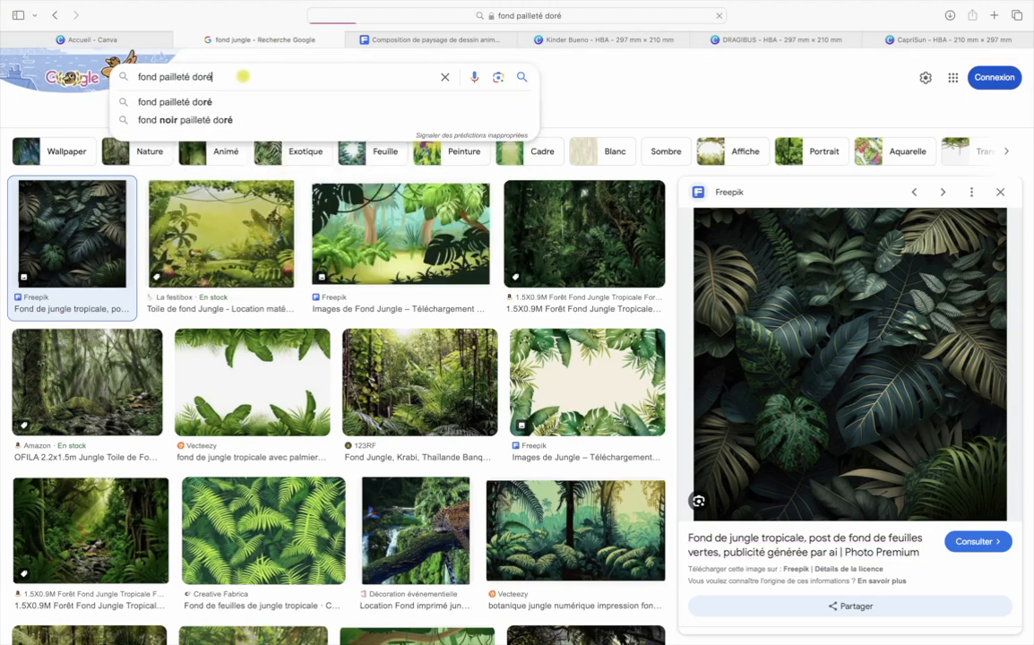
key("Return")
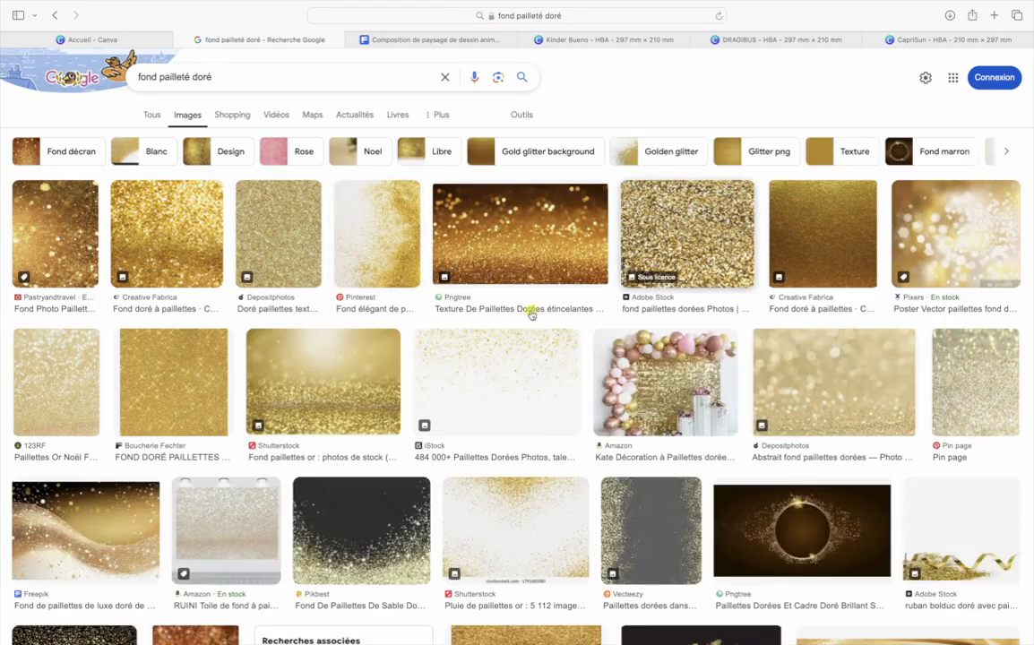
Save the "FOND DORÉ PAILLETTES" image from Boucherie Fechter to Téléchargements as Fotolia_97595976_L-300x300
left_click(199, 385)
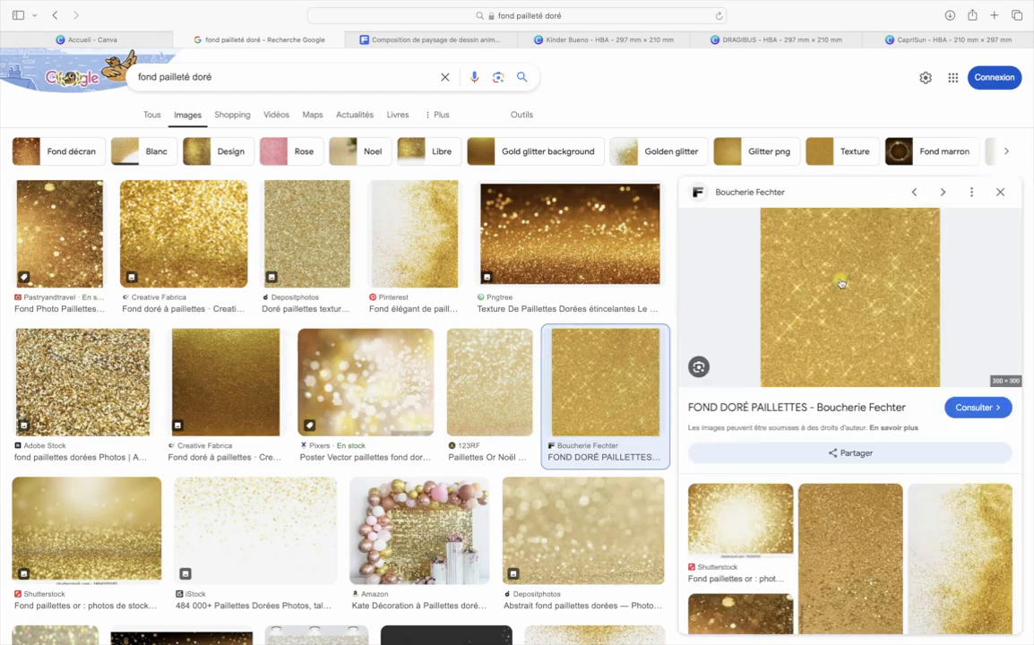
right_click(841, 283)
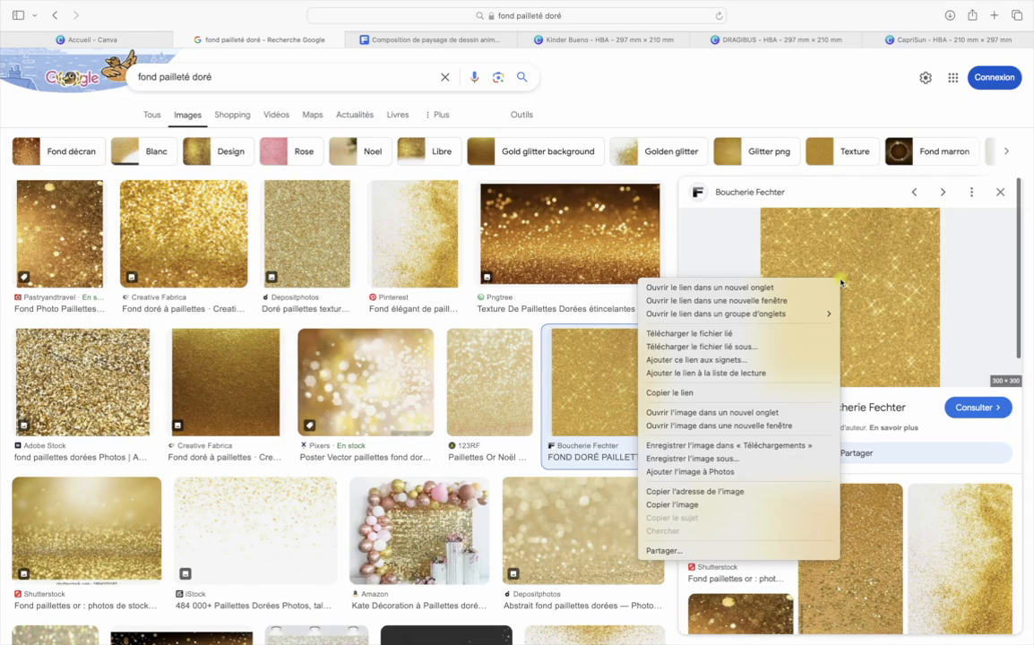
left_click(730, 459)
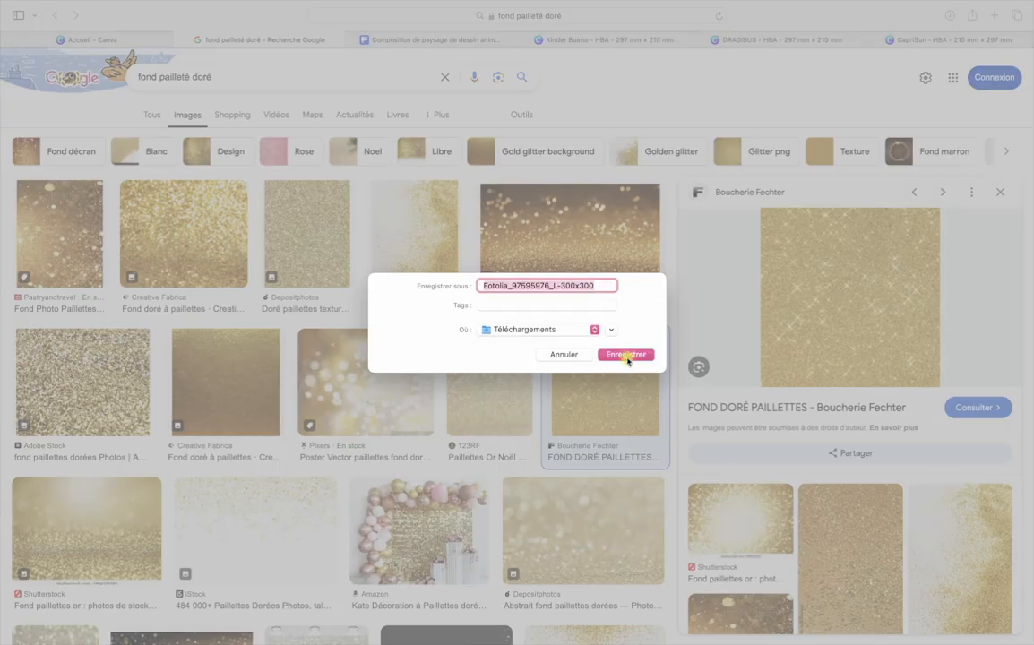
left_click(627, 355)
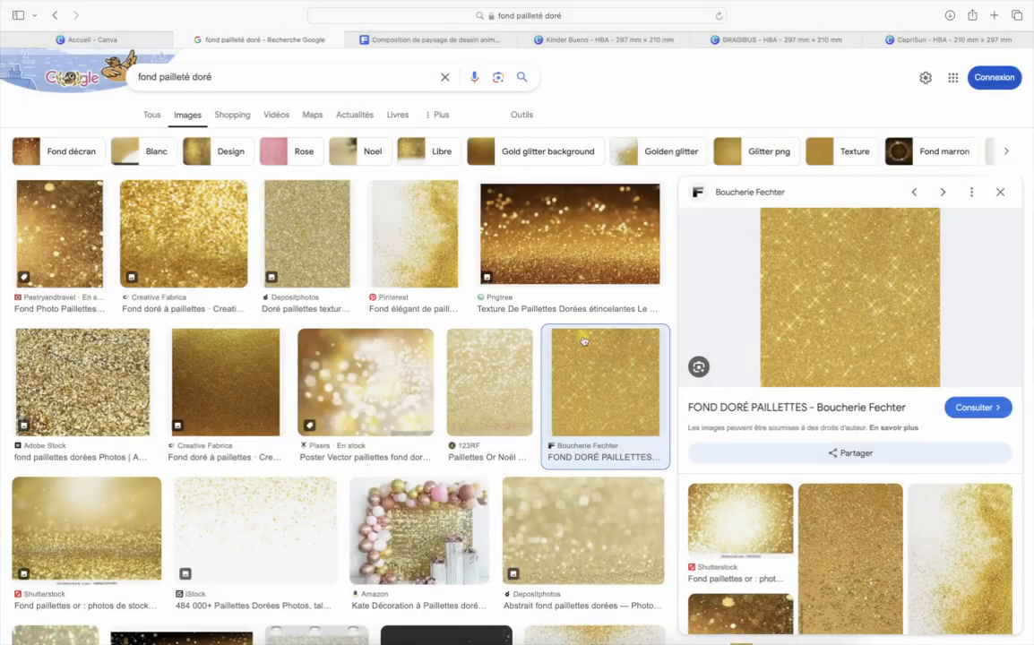
Switch to the Kinder Bueno design, upload the downloaded Fotolia_97595976_L-300x300.jpg to its images, and enlarge the browser window
left_click(587, 40)
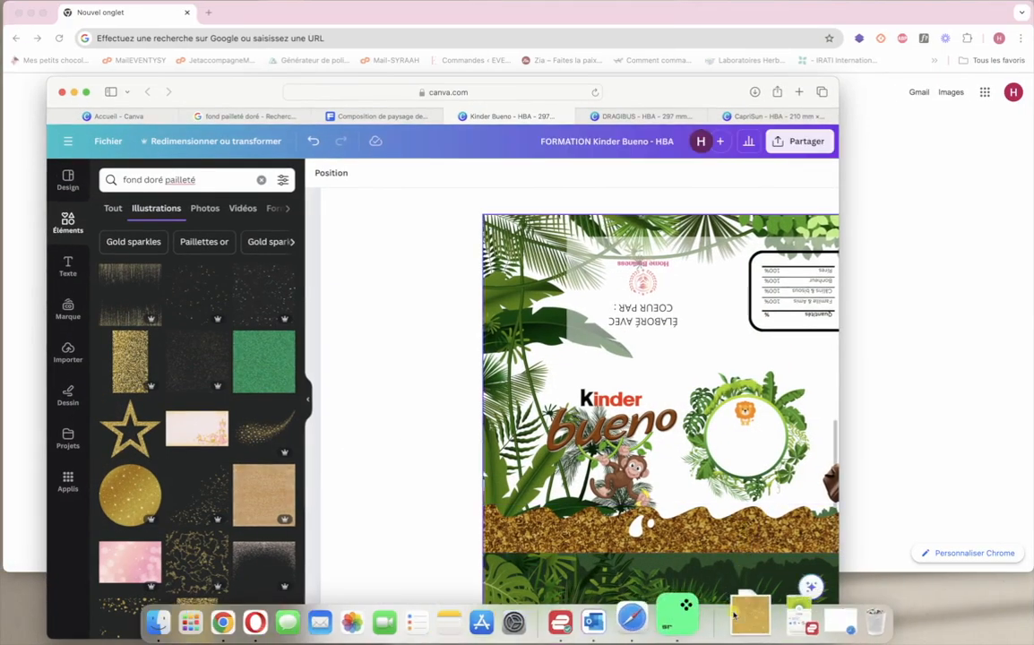
left_click(742, 621)
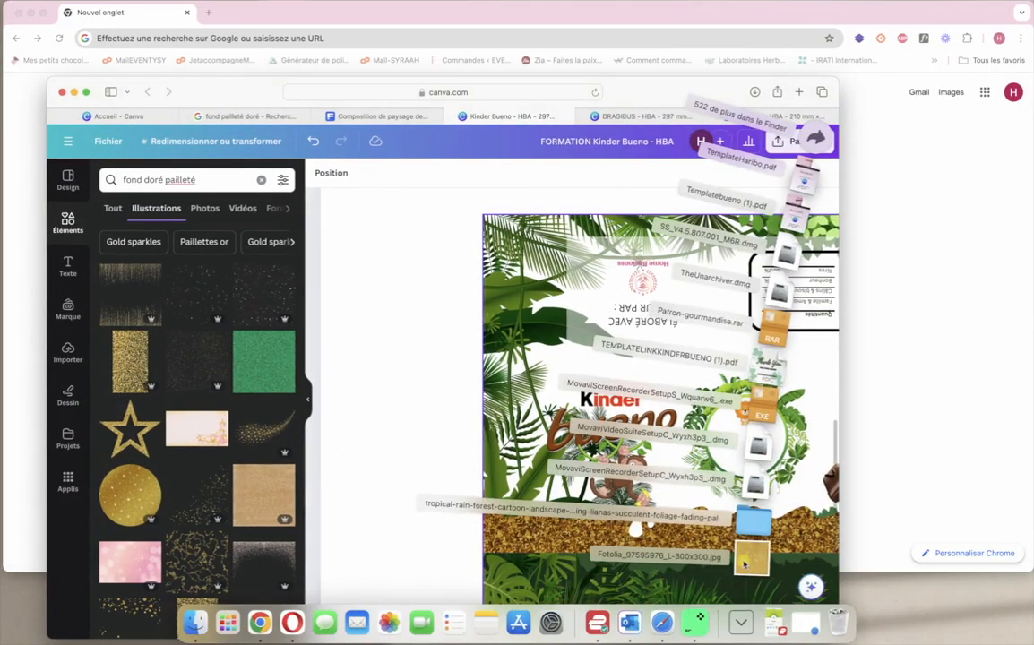
left_click_drag(744, 563, 179, 336)
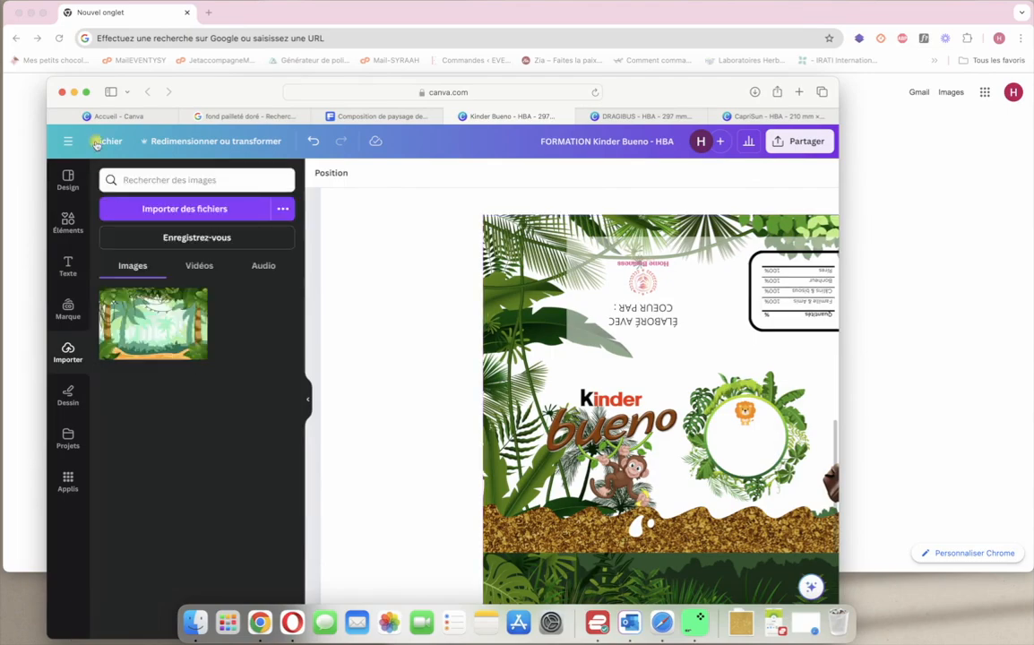
left_click(86, 92)
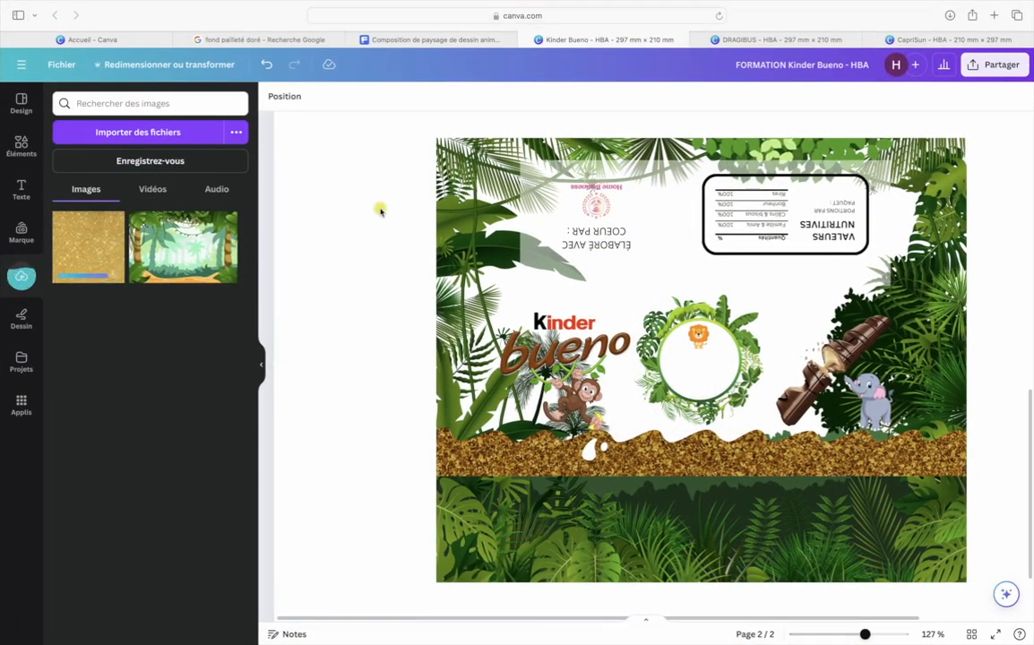
Try the uploaded gold glitter image as the fill of page 2's wavy strip, keeping the strip in its original position
scroll(350, 314, "right", 2)
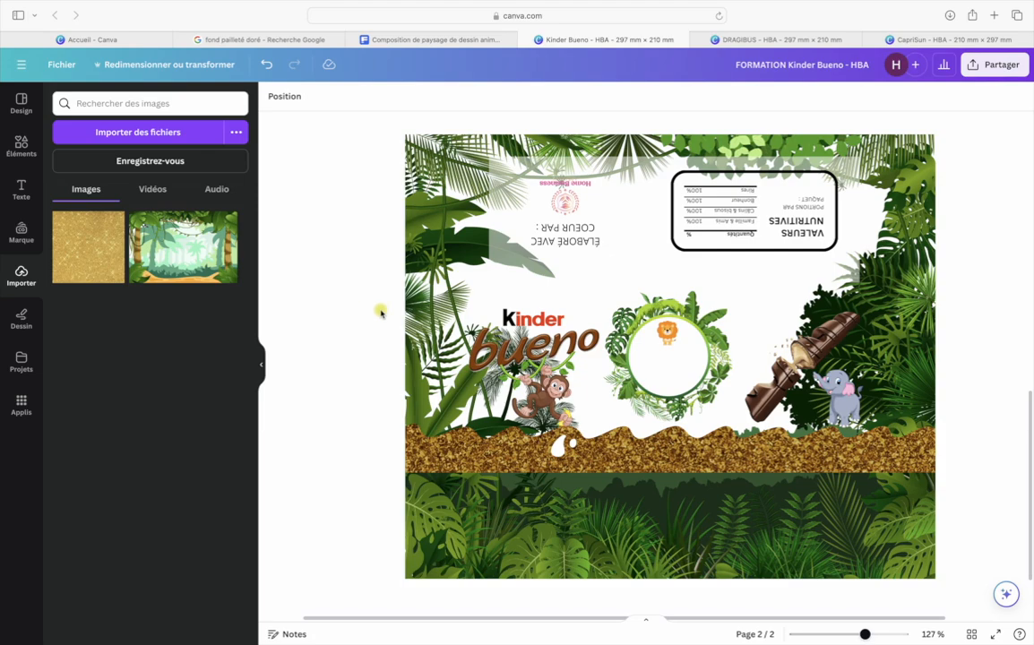
left_click(535, 537)
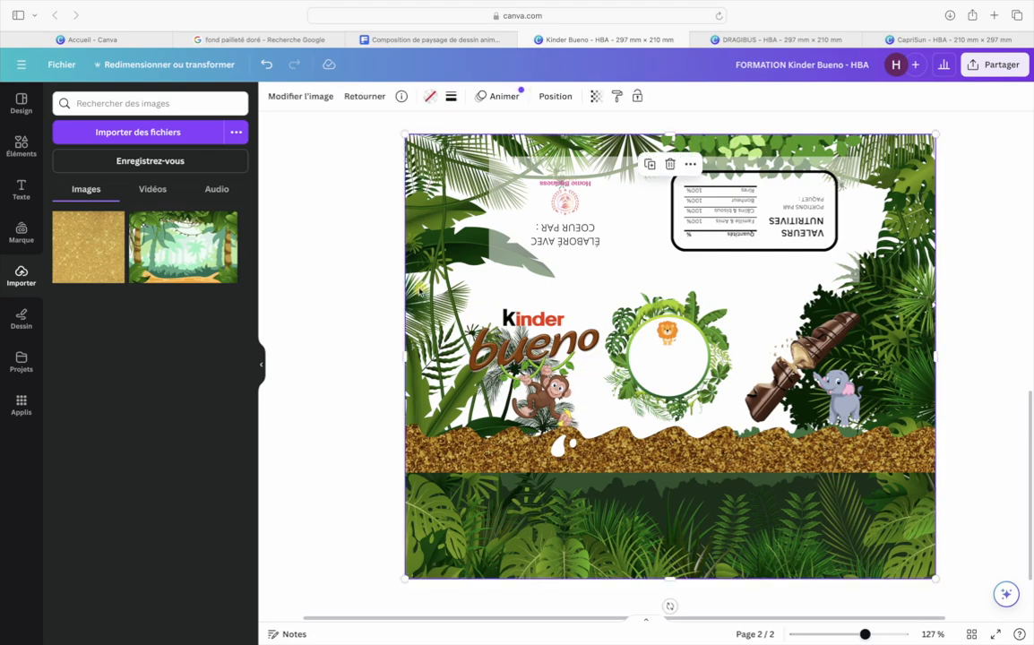
scroll(651, 305, "up", 10)
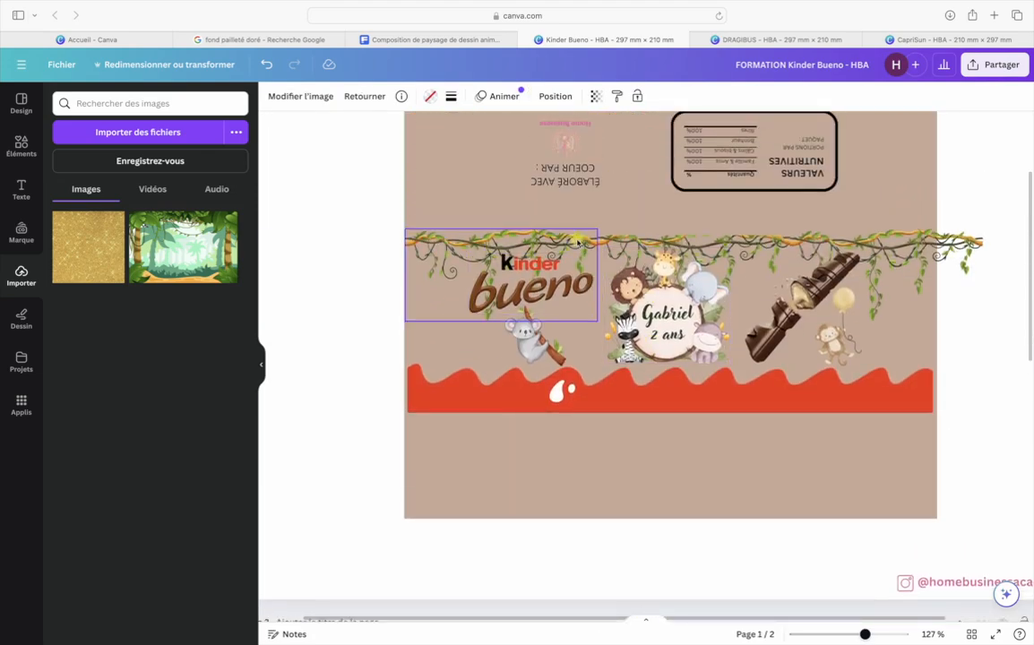
scroll(752, 400, "down", 5)
scroll(753, 405, "down", 3)
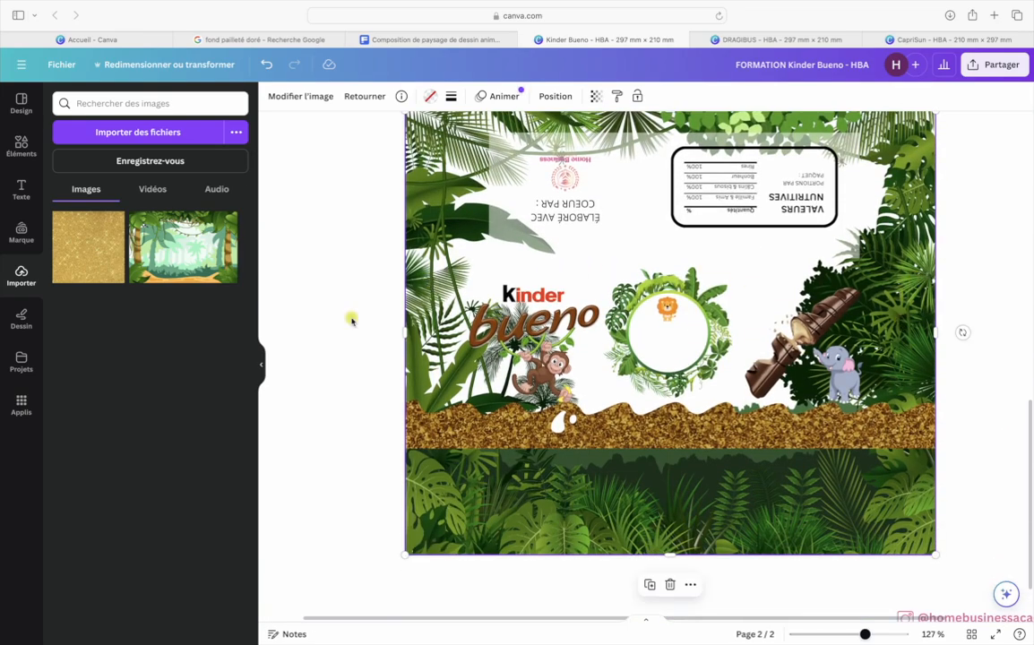
left_click_drag(88, 247, 473, 424)
double_click(458, 429)
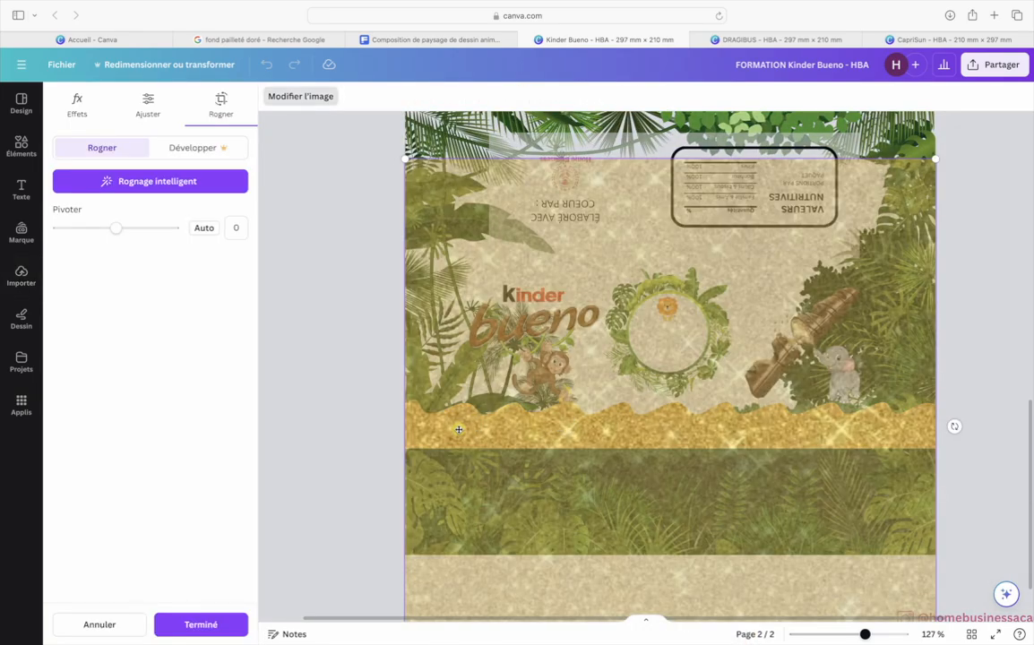
key("Escape")
left_click_drag(465, 436, 465, 421)
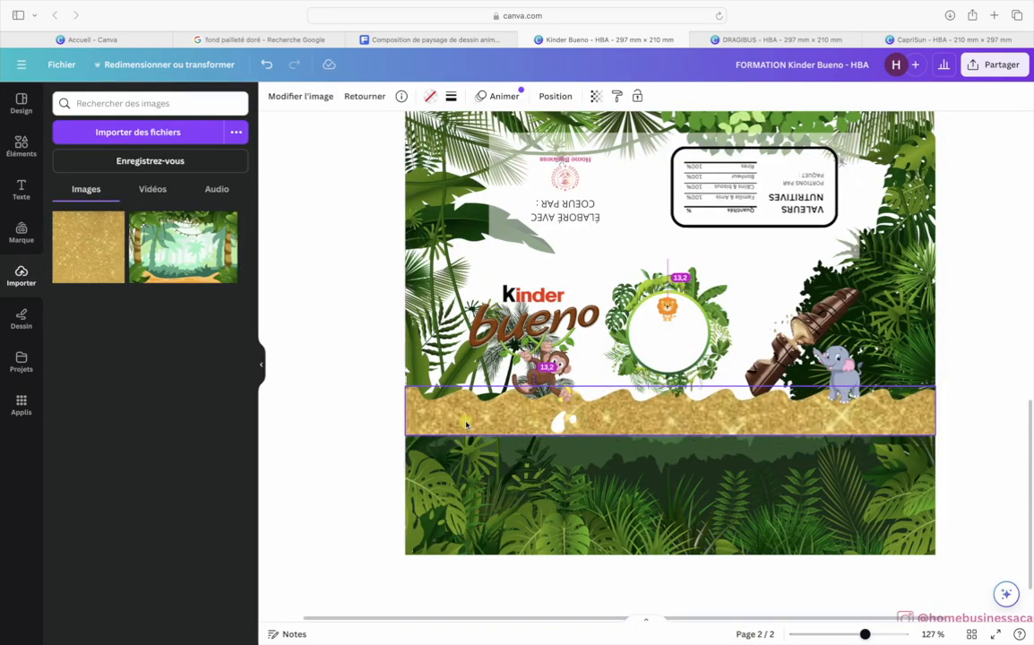
key("super+z")
Examine the wavy strip with the uploaded gold glitter against the whole page 2 layout
left_click(359, 363)
scroll(359, 363, "down", 5)
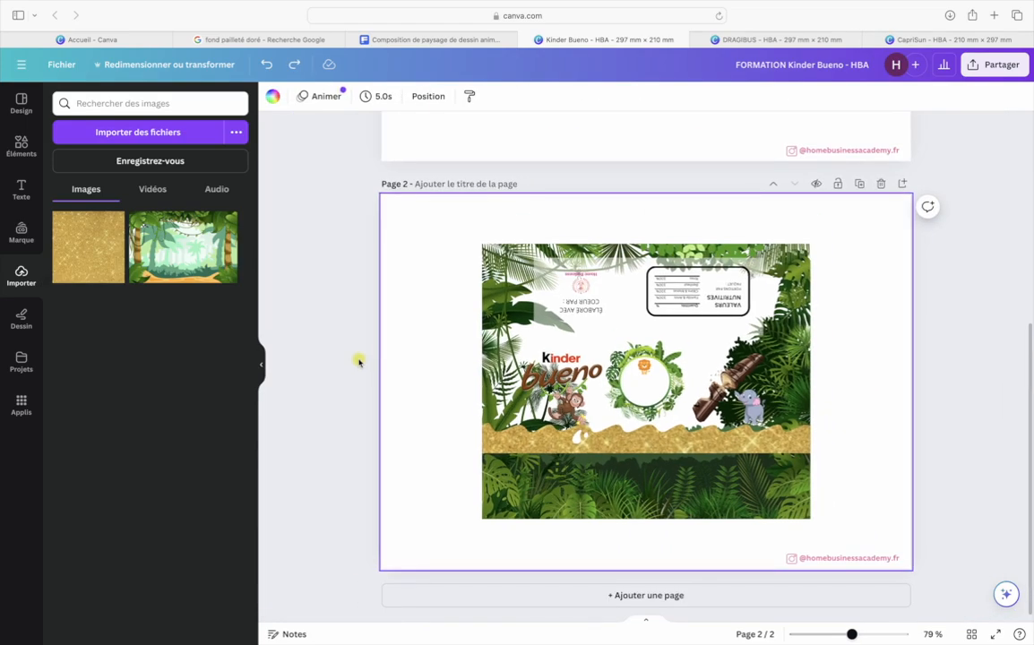
scroll(358, 363, "up", 5)
left_click(499, 485)
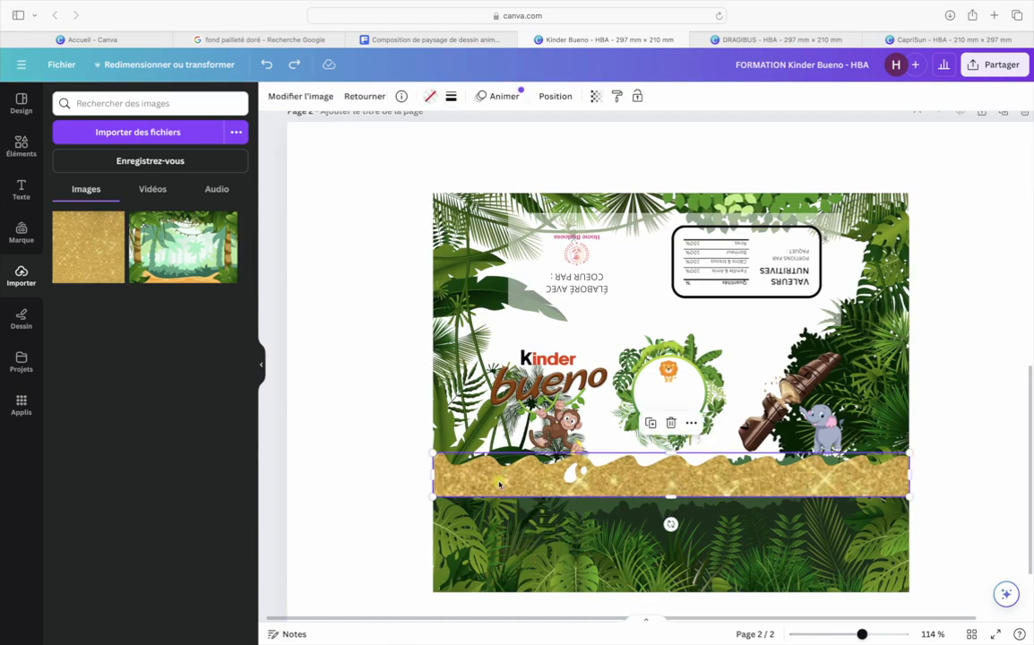
left_click(359, 461)
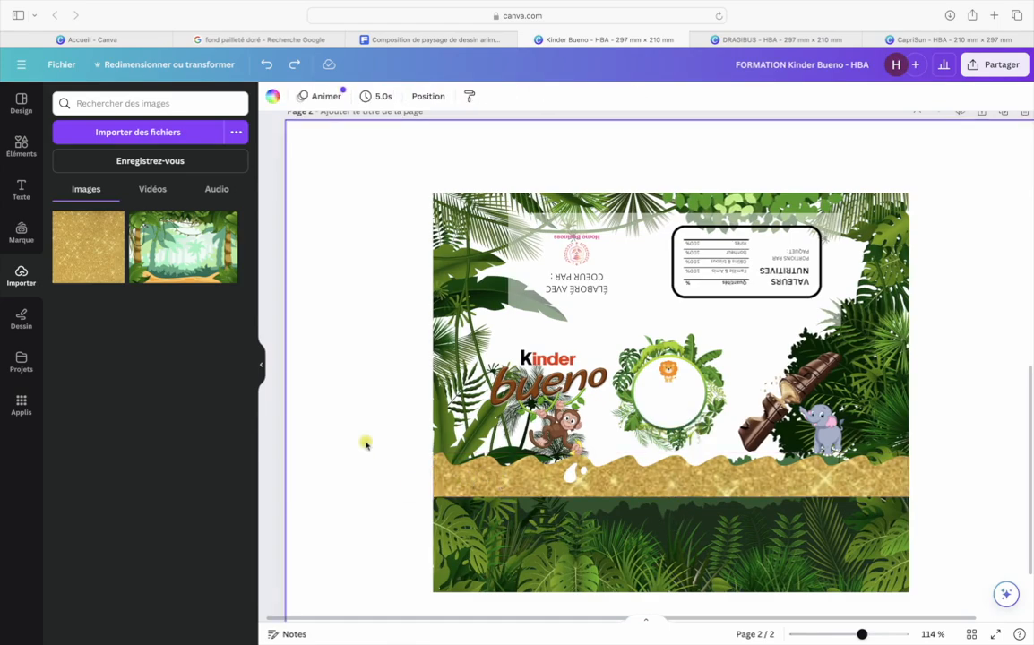
scroll(365, 444, "up", 2)
scroll(366, 444, "down", 3)
scroll(365, 444, "up", 1)
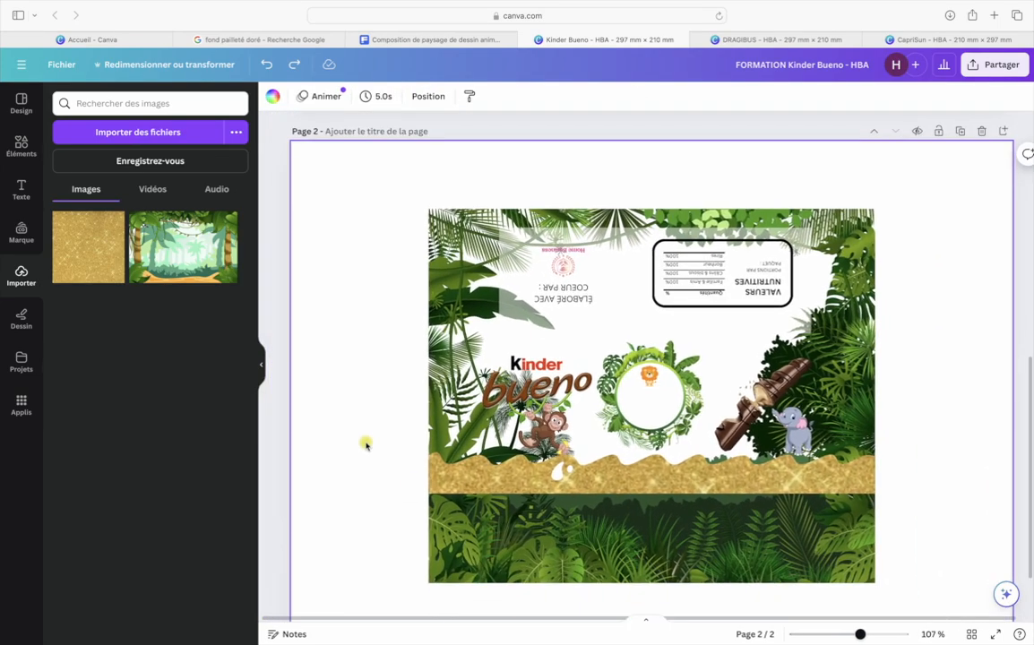
Try a darker gold glitter texture from the "fond doré pailleté" illustrations on the wavy strip
left_click(483, 481)
left_click_drag(90, 247, 565, 473)
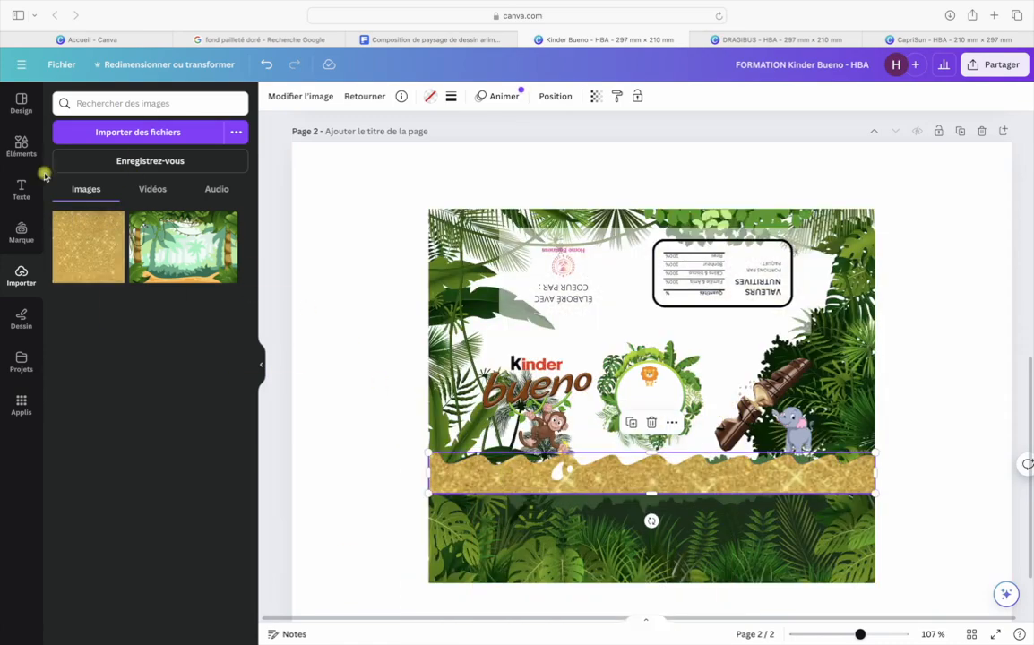
left_click(21, 144)
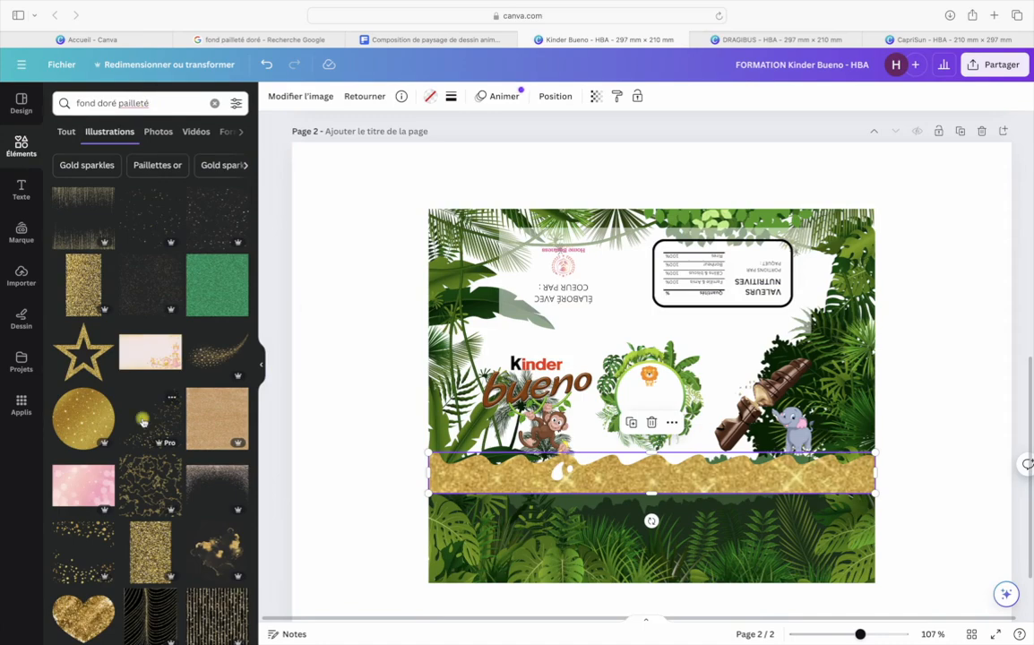
scroll(145, 404, "down", 1)
left_click_drag(145, 403, 502, 481)
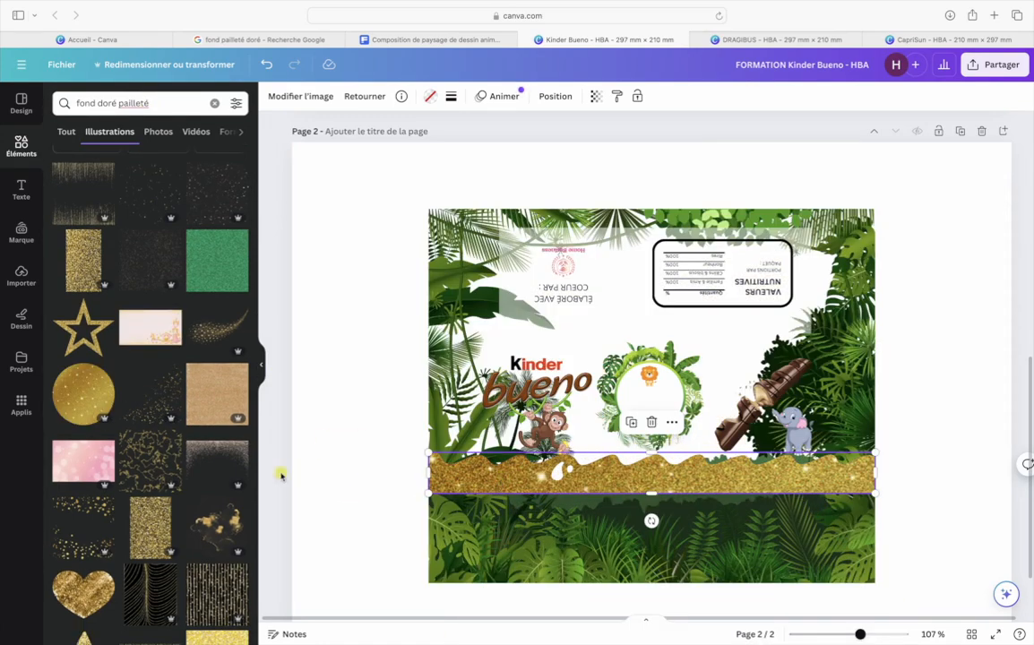
Search the illustrations for "fond marron pailleté"
left_click(117, 103)
key("BackSpace")
key("BackSpace")
key("BackSpace")
key("BackSpace")
type("ma")
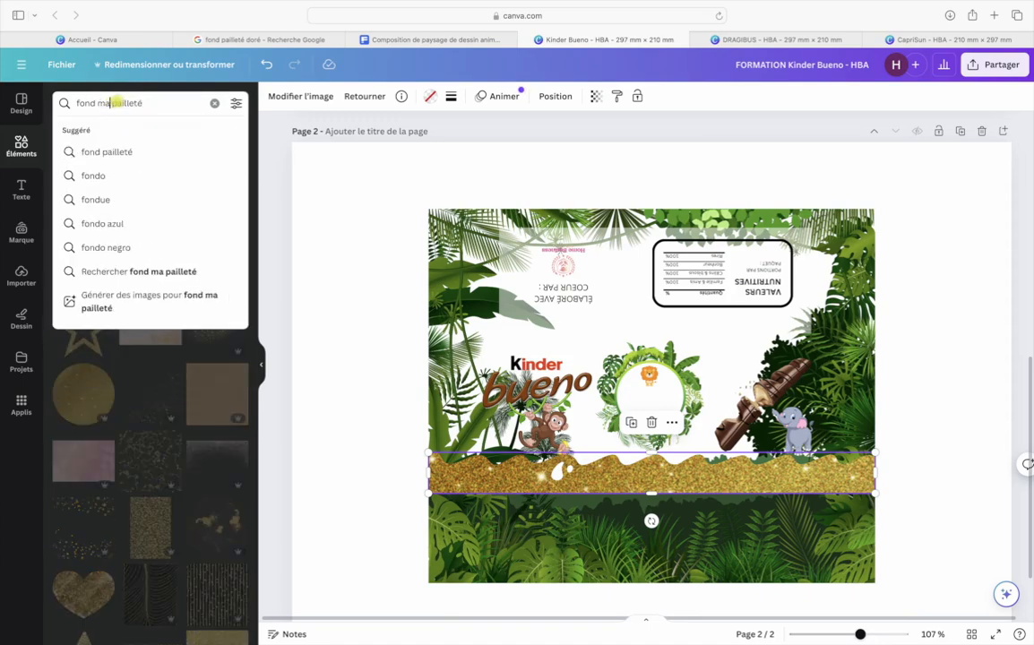
type("rron")
key("Return")
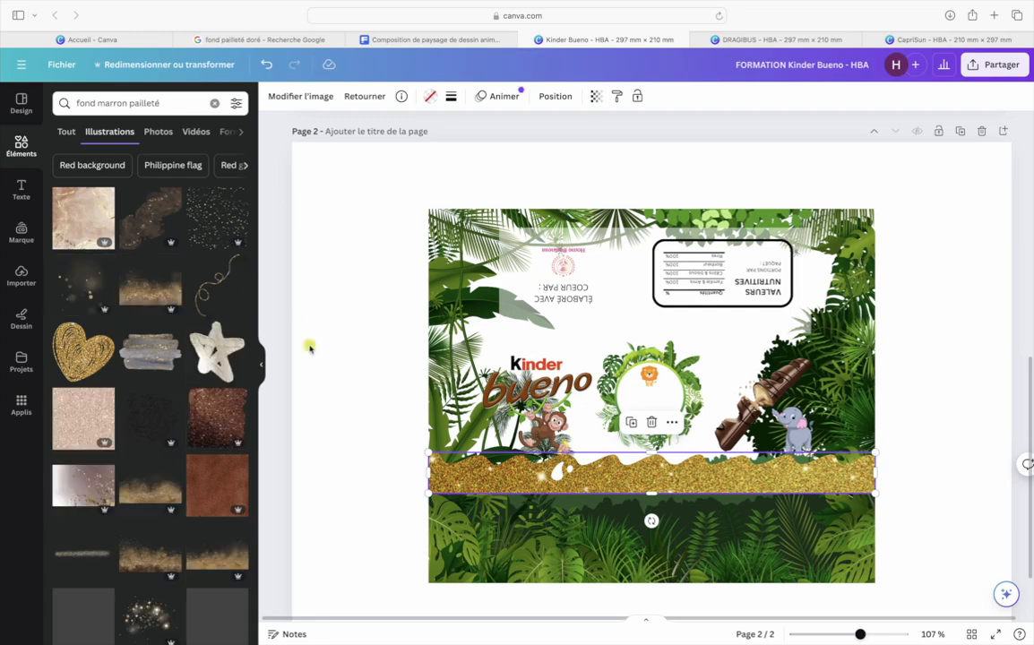
Try a copper-brown glitter texture from the "fond marron pailleté" results on the wavy strip
scroll(309, 348, "down", 1)
scroll(146, 418, "down", 5)
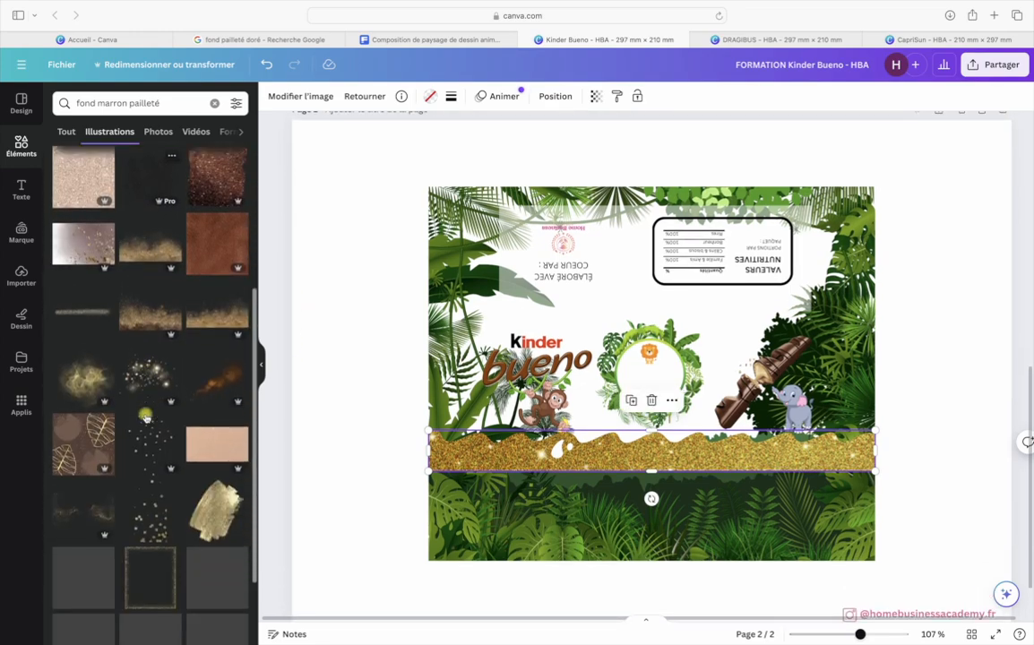
scroll(145, 418, "down", 6)
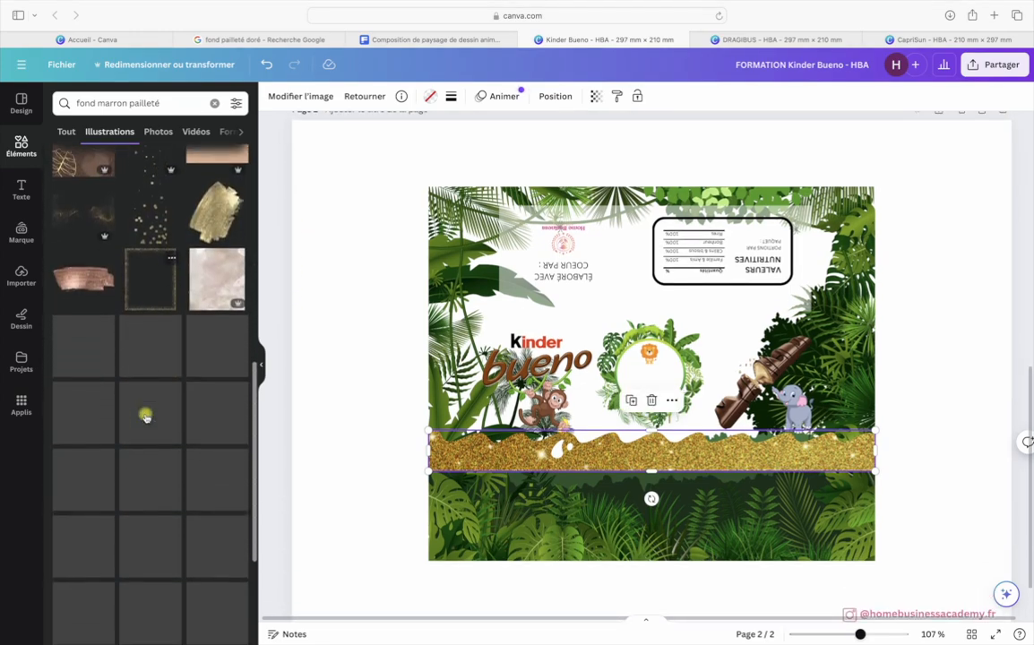
scroll(146, 407, "down", 2)
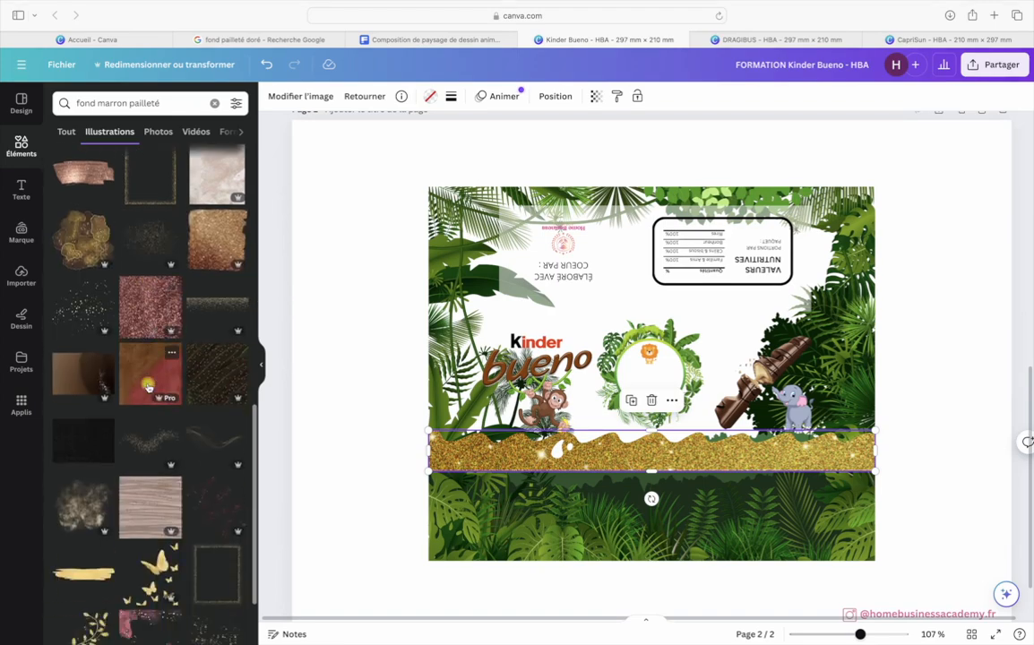
left_click_drag(150, 237, 472, 457)
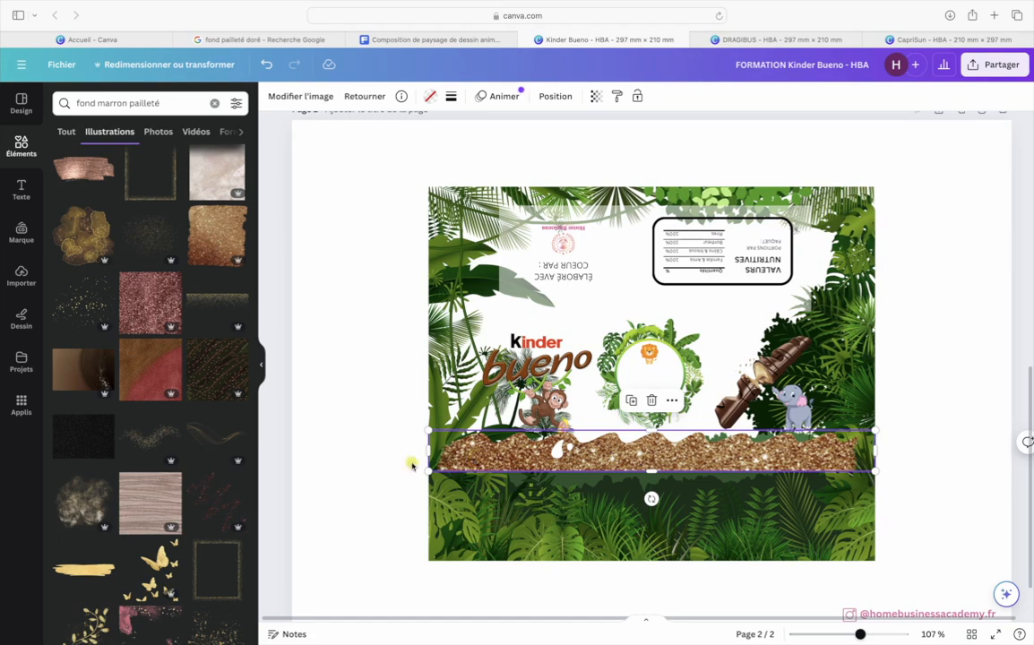
Try the beige-brown texture and the black glitter texture on the wavy strip
scroll(83, 423, "down", 4)
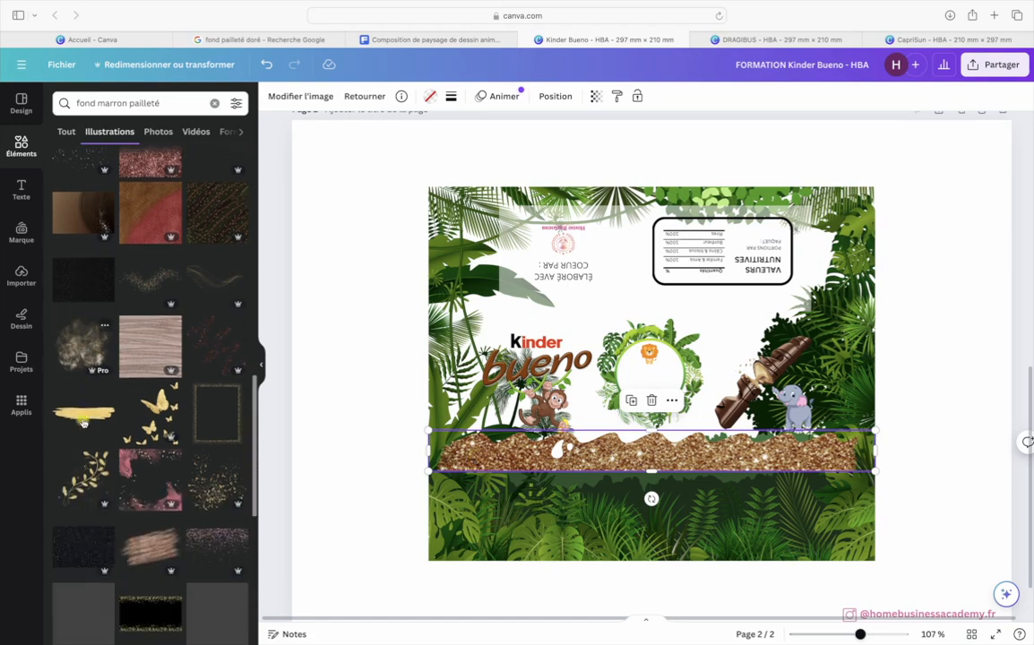
scroll(83, 423, "down", 2)
left_click_drag(150, 243, 485, 456)
scroll(194, 395, "down", 5)
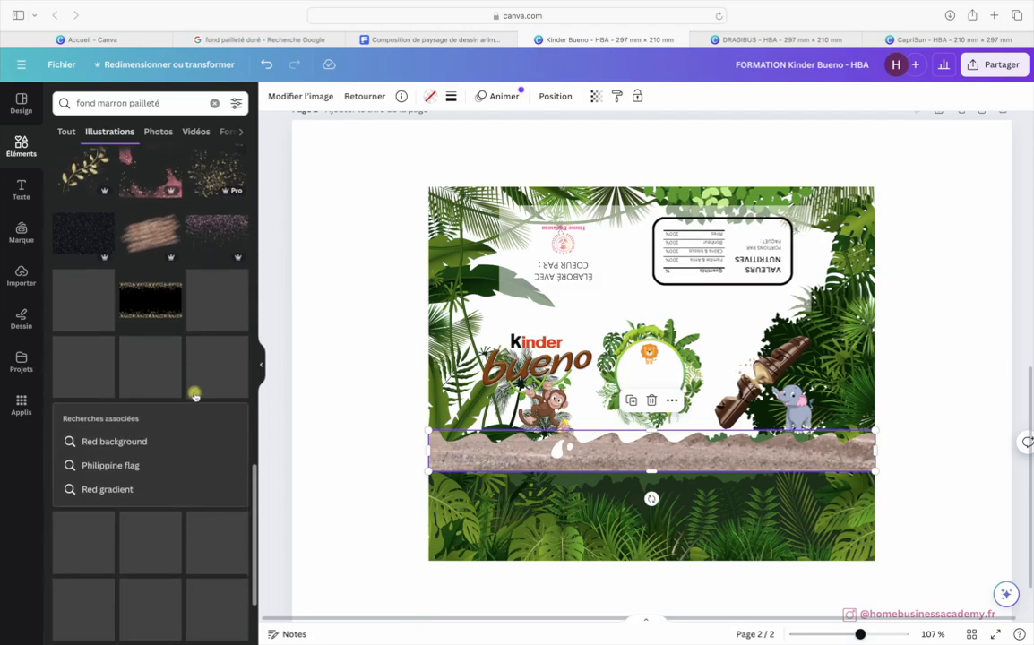
left_click_drag(67, 224, 470, 446)
scroll(129, 443, "down", 3)
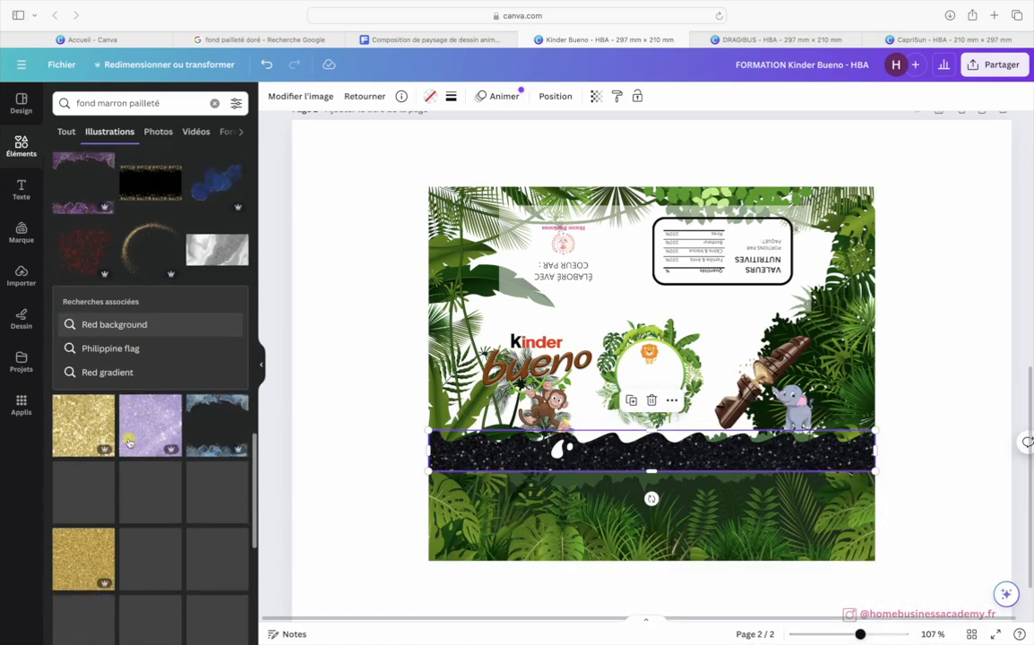
Fill the wavy strip with the light gold speckled glitter texture found below the related searches, and inspect it on the wrapper
scroll(129, 443, "down", 2)
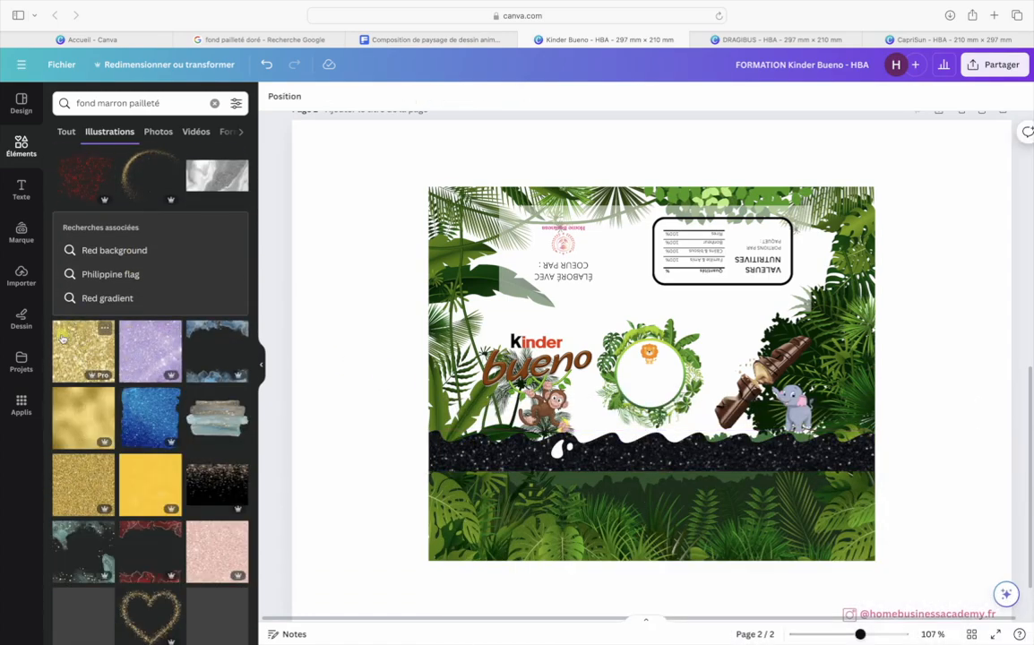
left_click_drag(79, 437, 493, 461)
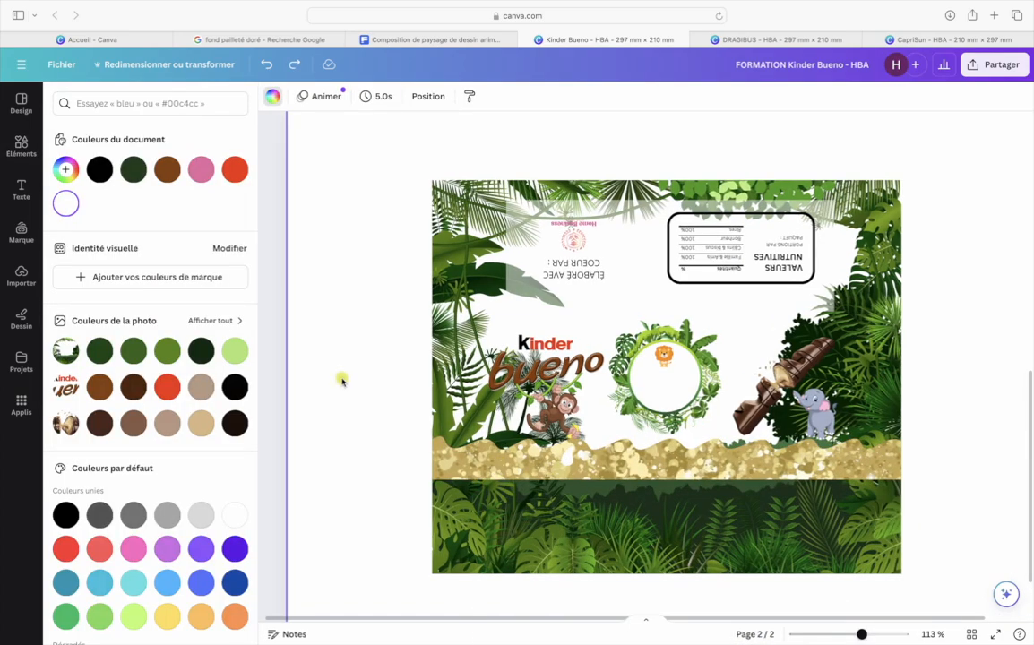
scroll(341, 381, "up", 2)
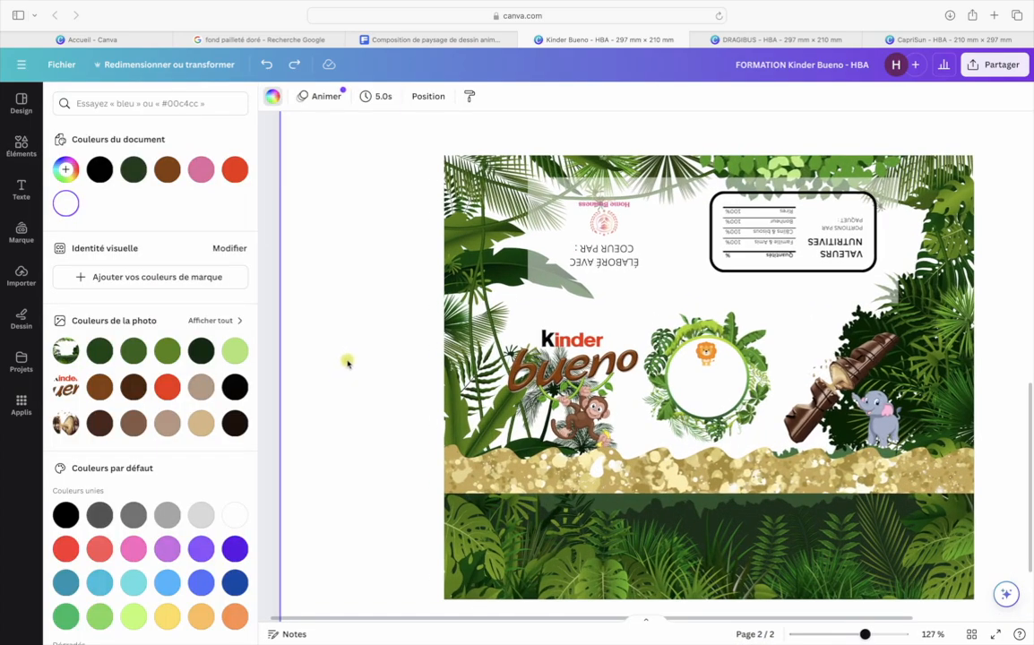
scroll(379, 298, "right", 2)
scroll(379, 298, "down", 1)
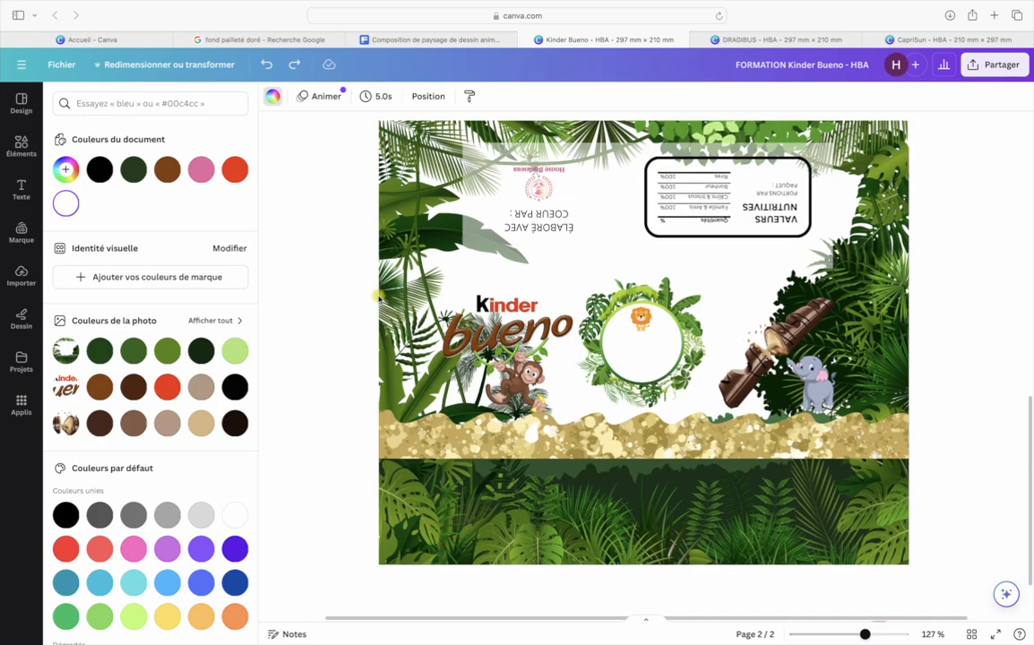
scroll(615, 343, "up", 3)
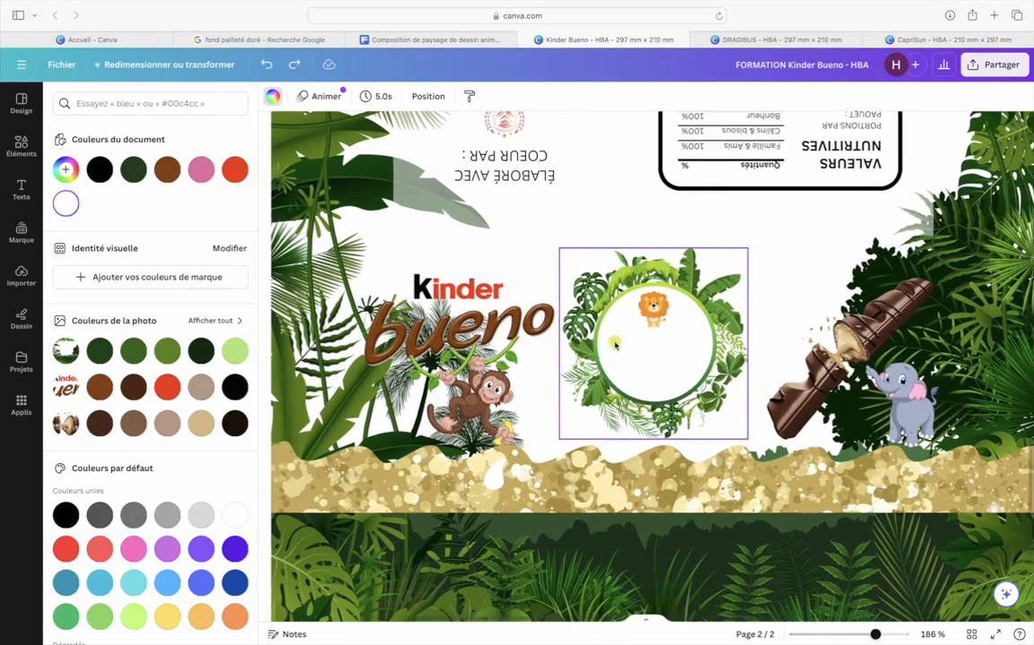
Add a title text with the child's first name, shrunk to about size 14 and placed inside the leaf frame below the lion
left_click(19, 189)
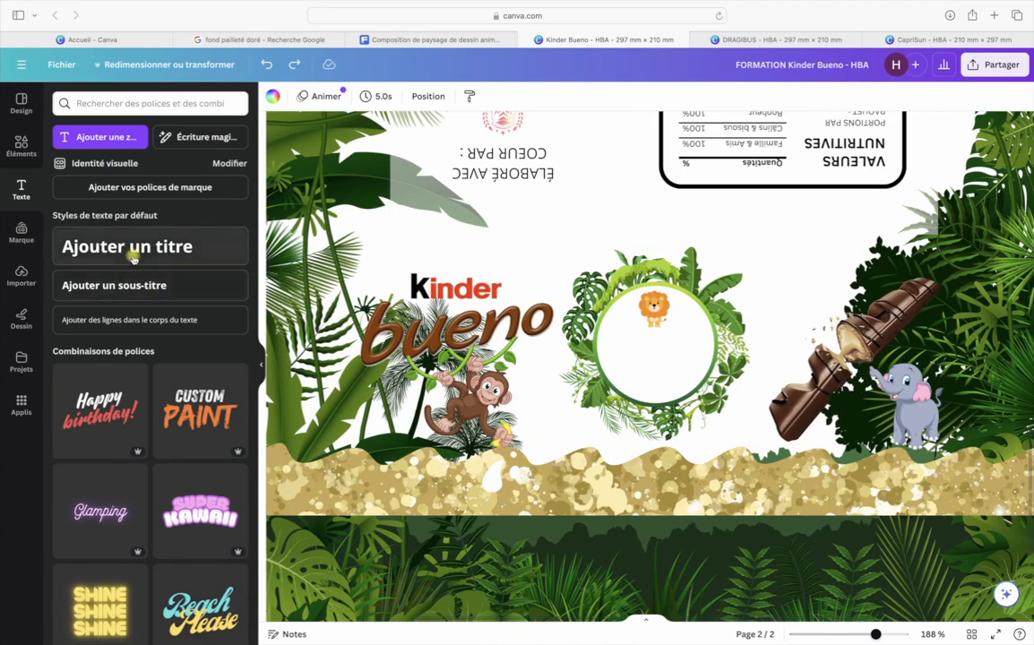
left_click(125, 255)
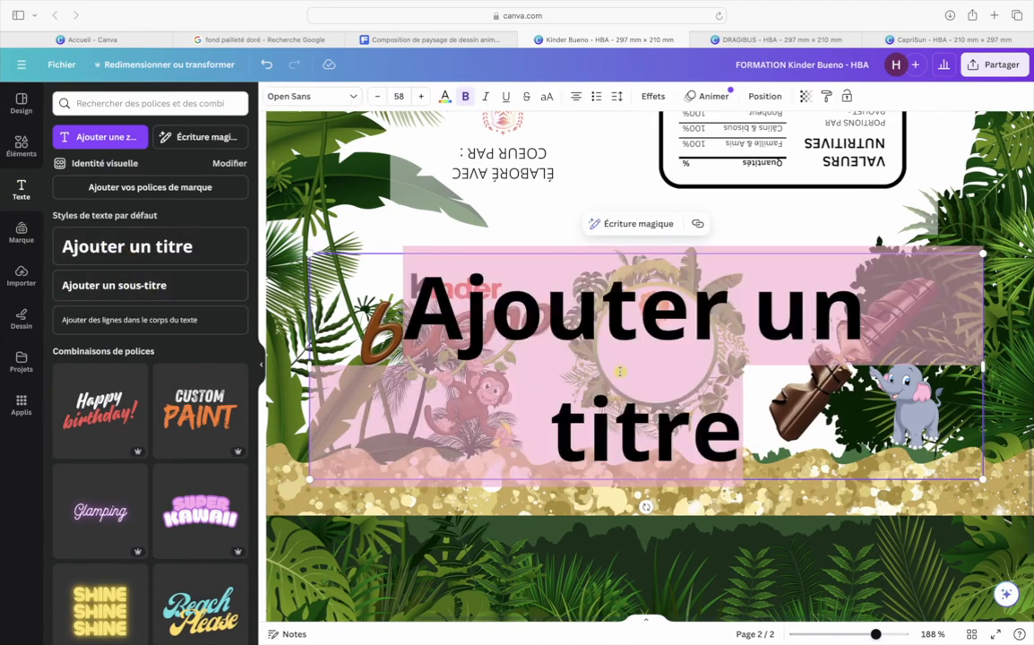
key("BackSpace")
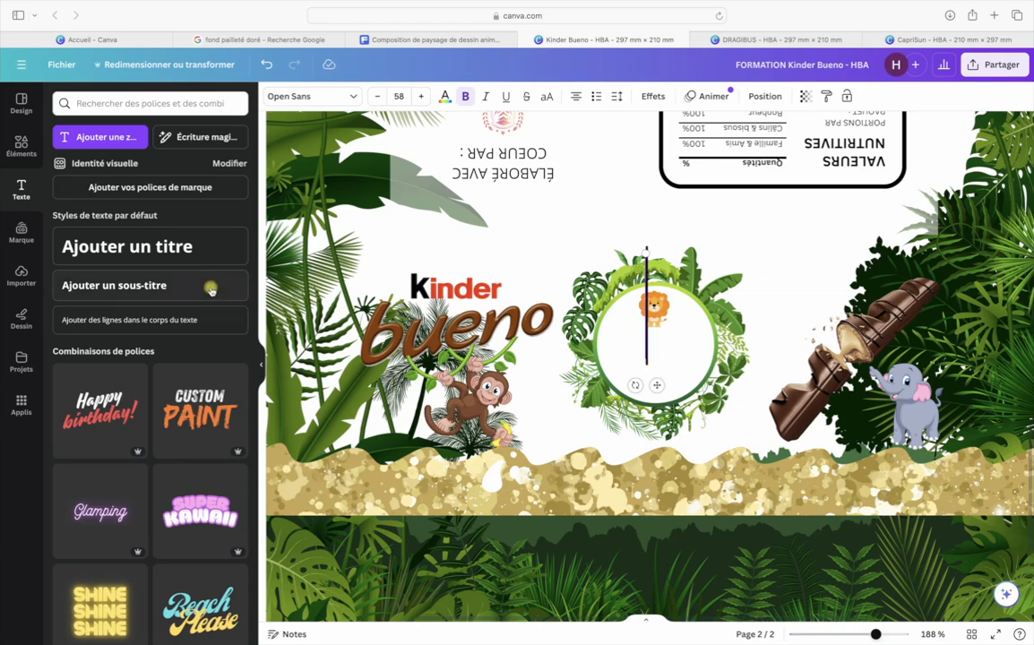
type("G")
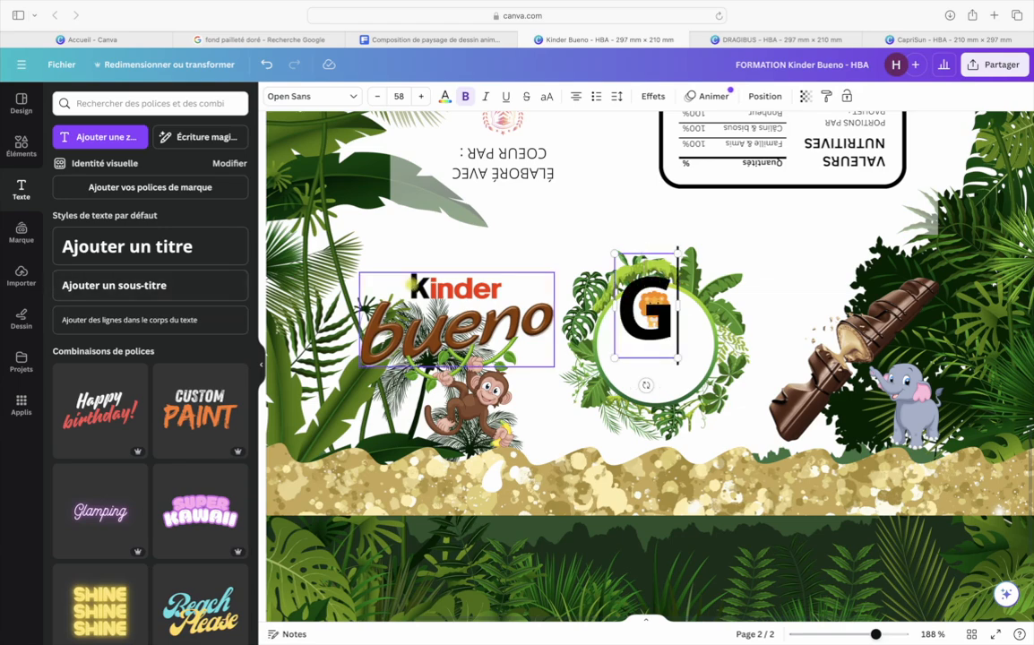
type("abriel")
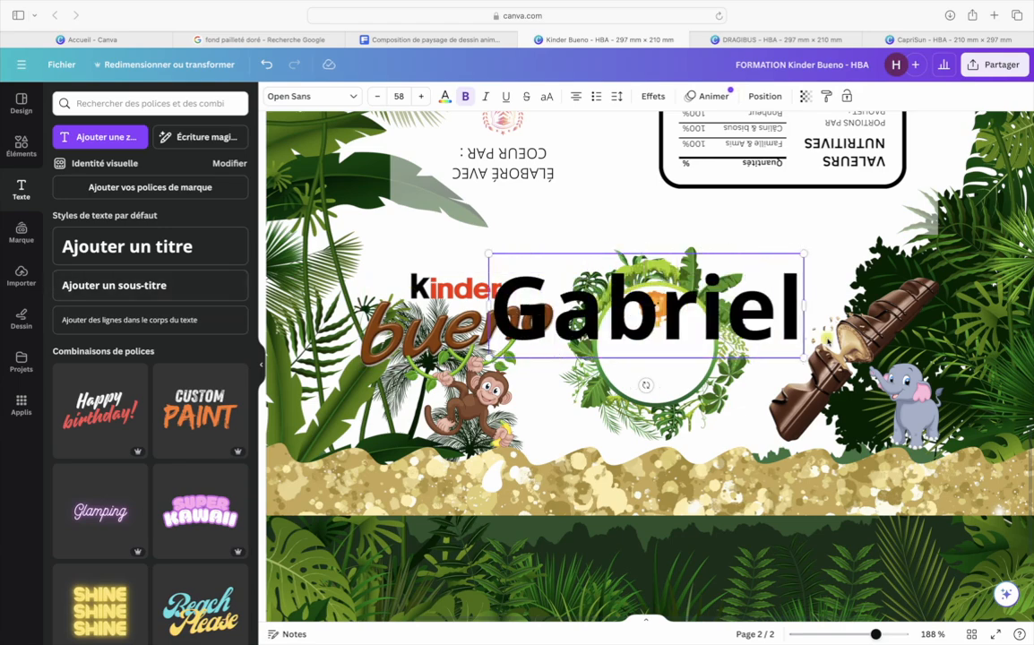
left_click_drag(804, 358, 660, 341)
left_click(596, 214)
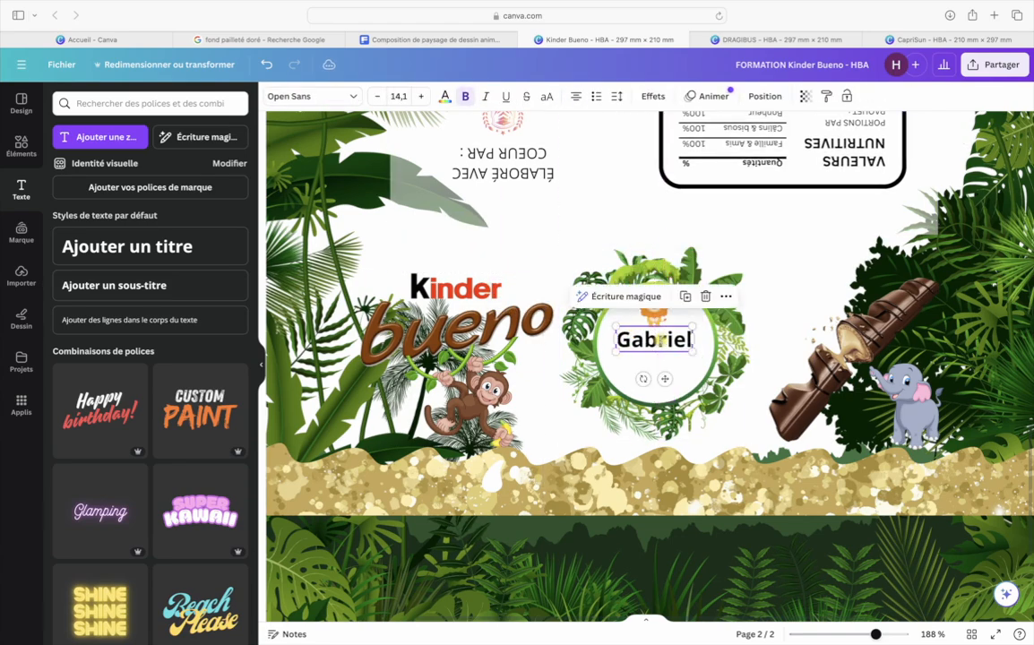
Try brown on the child's name and settle on the dark green from the photo colours
left_click(445, 97)
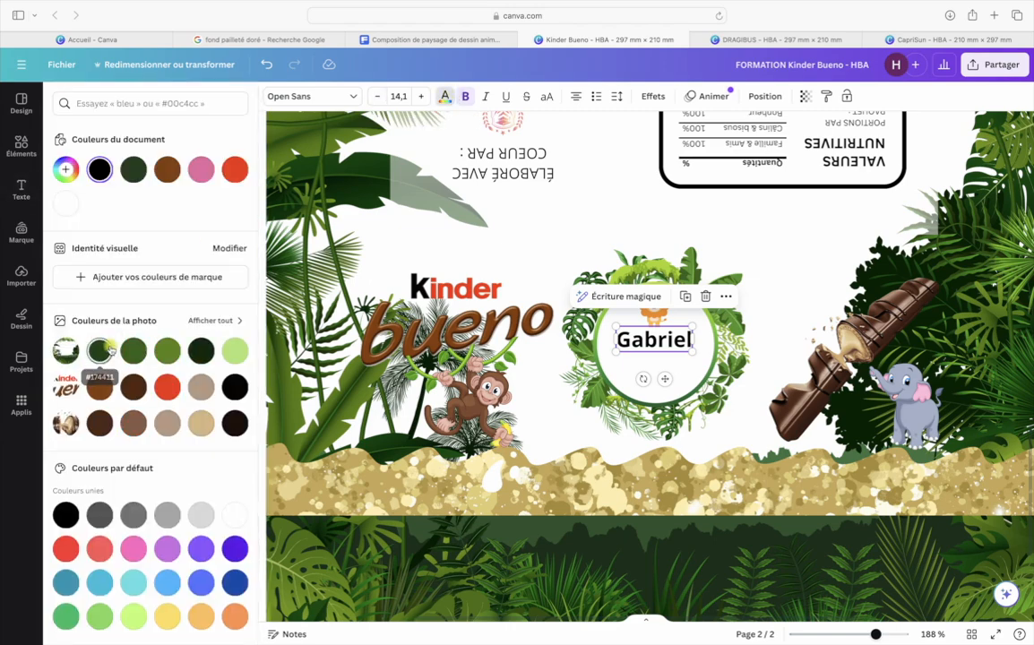
left_click(100, 350)
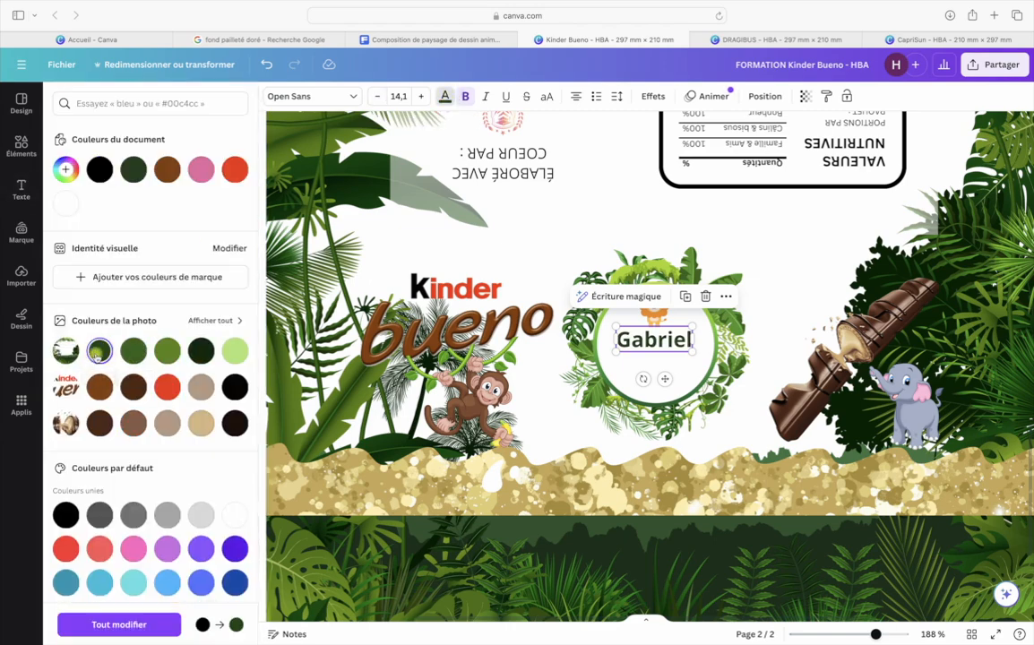
left_click(100, 423)
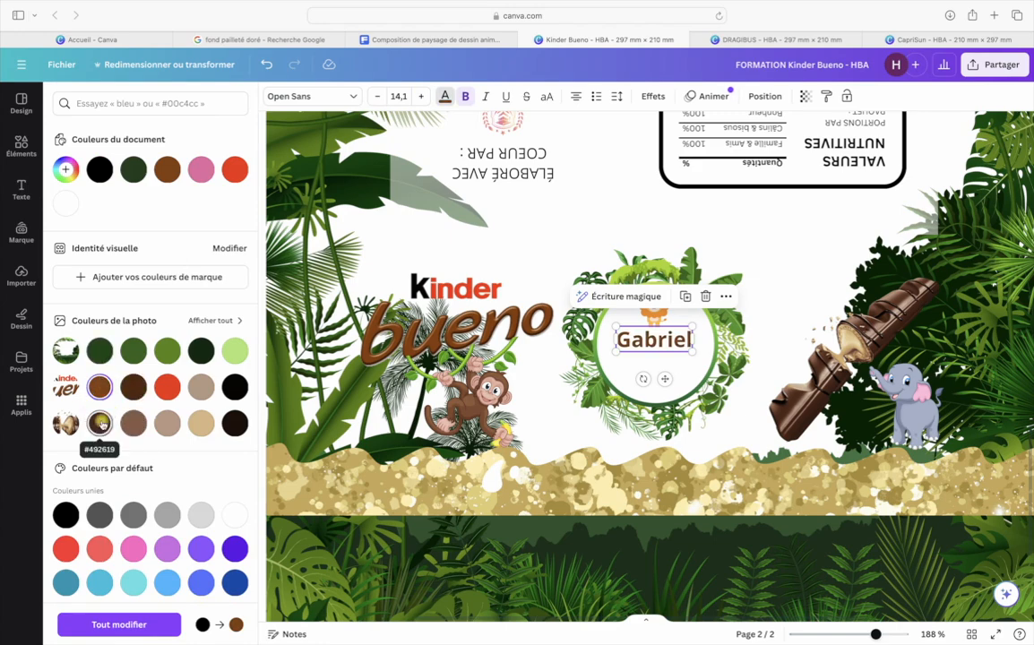
left_click(100, 351)
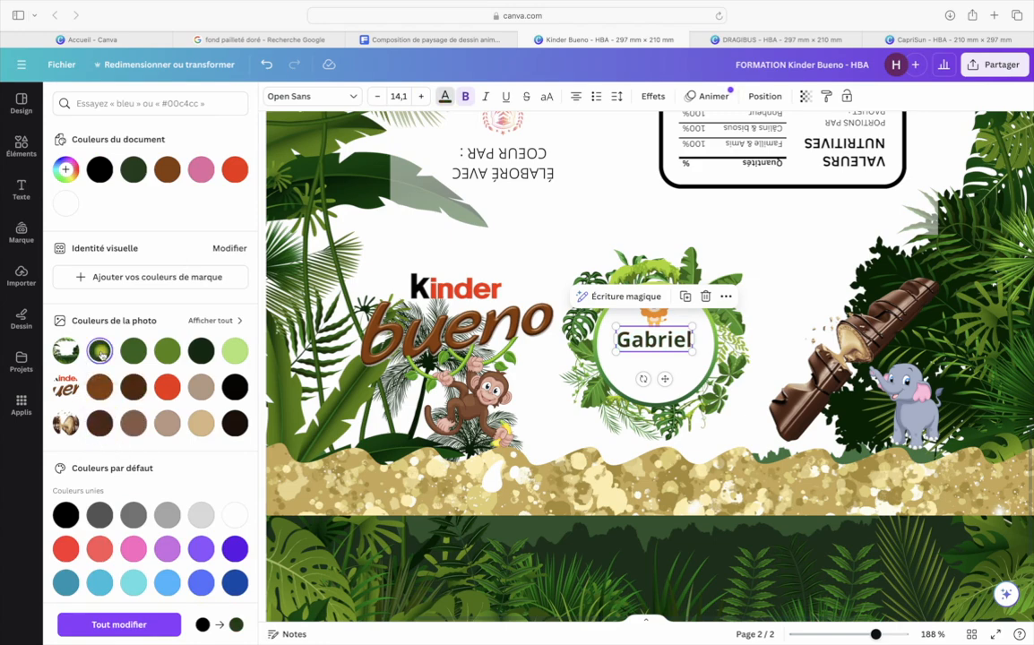
Set the name in the Adlery Pro font after trying Adele II, and enlarge it to size 19.4 inside the leaf frame
left_click(312, 96)
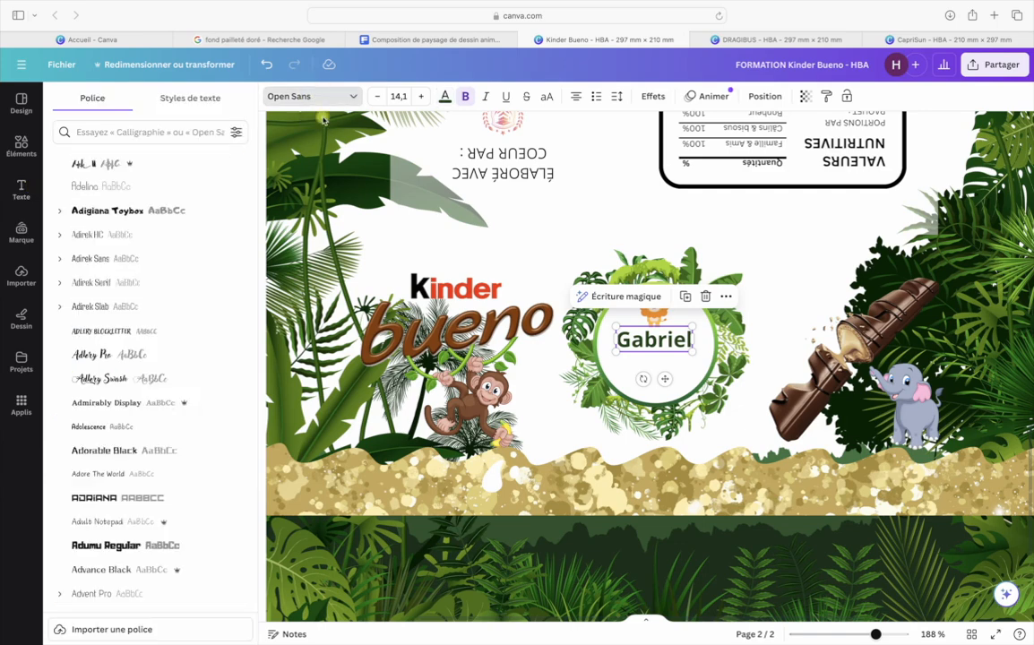
left_click(150, 174)
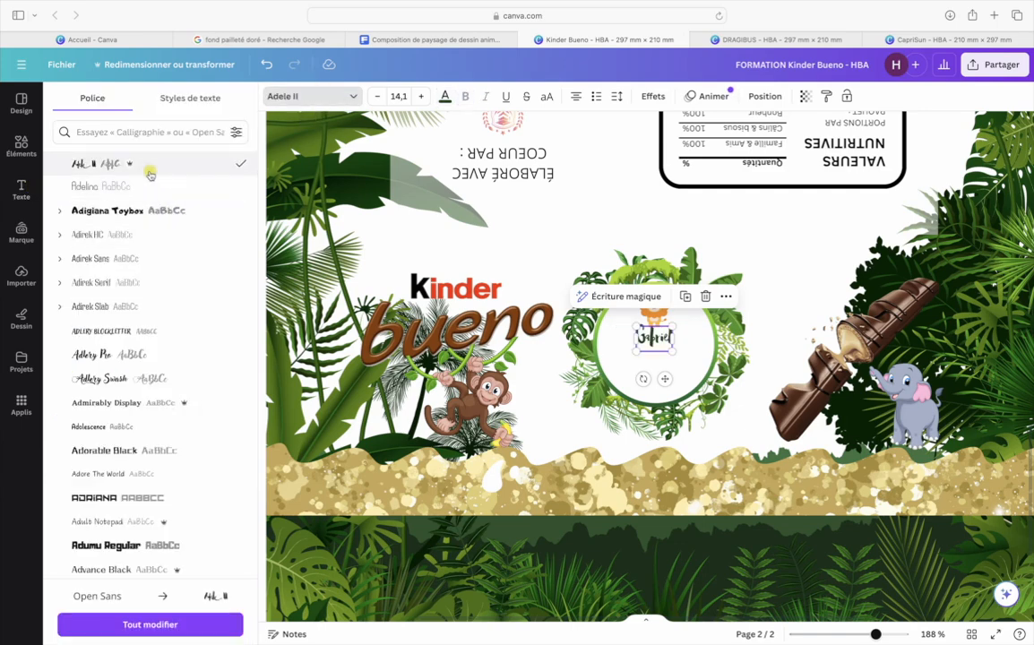
left_click(144, 356)
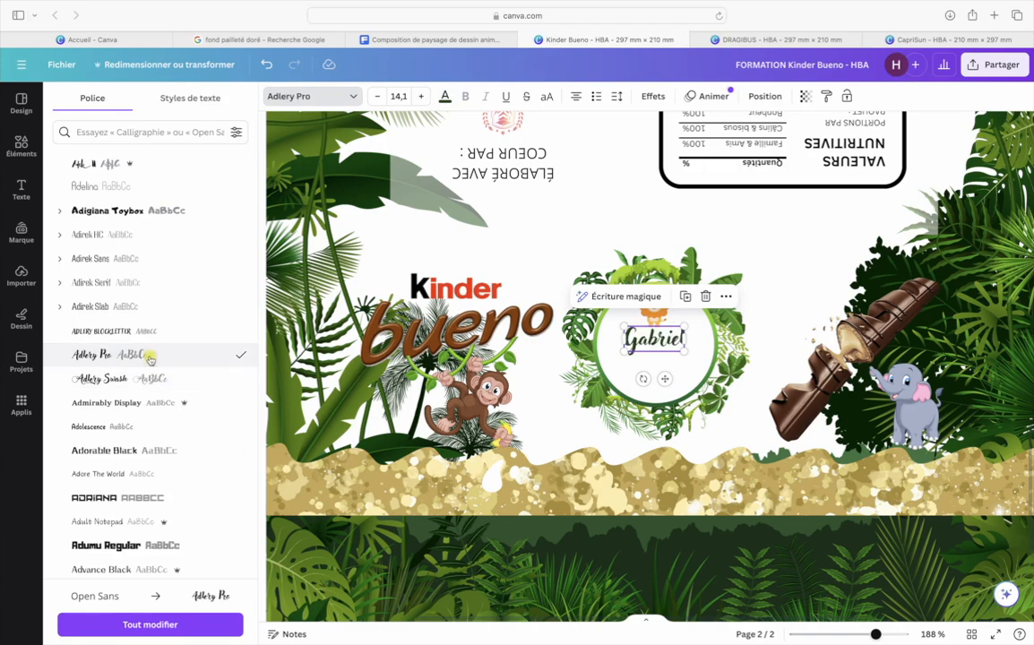
left_click_drag(692, 354, 671, 391)
left_click(686, 379)
Duplicate the name text, change the copy to "2 ans", and place it below the name at size 15.3
left_click(667, 345)
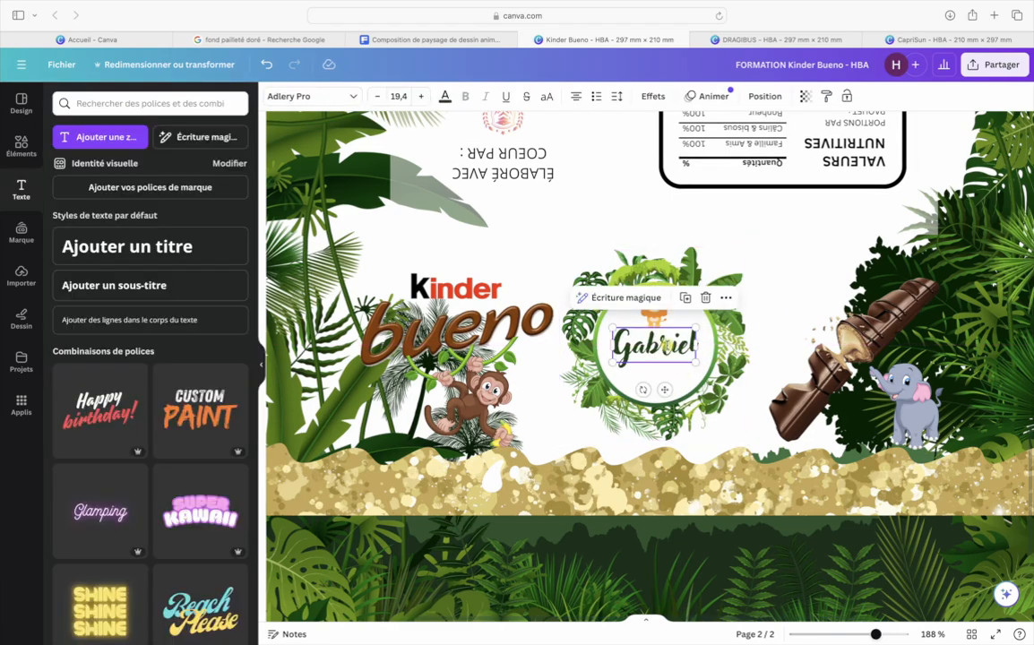
key("super+d")
double_click(676, 359)
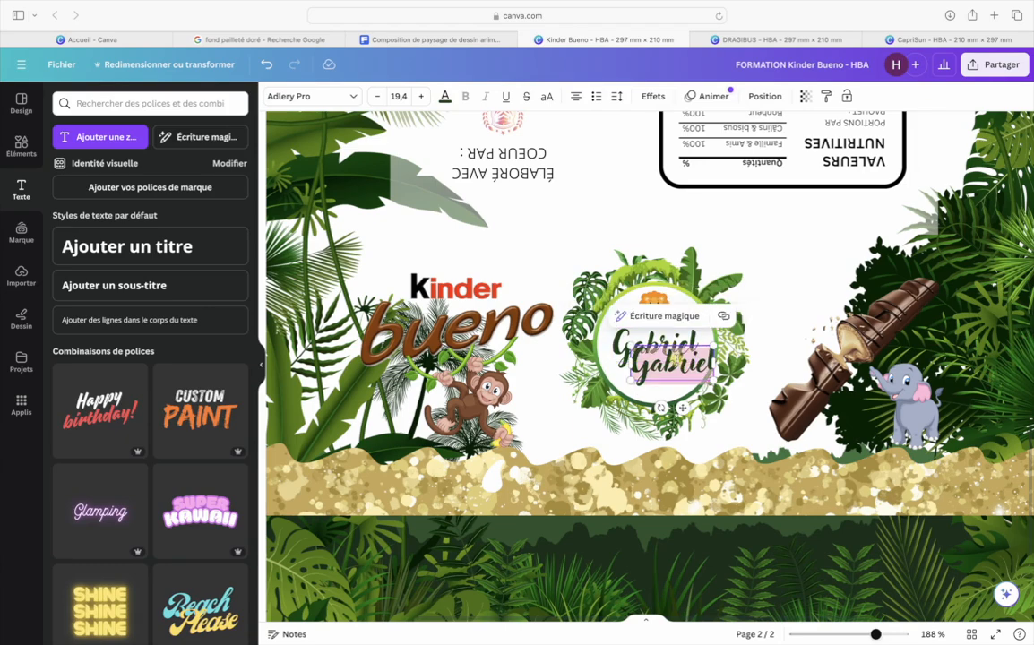
type("2 ans")
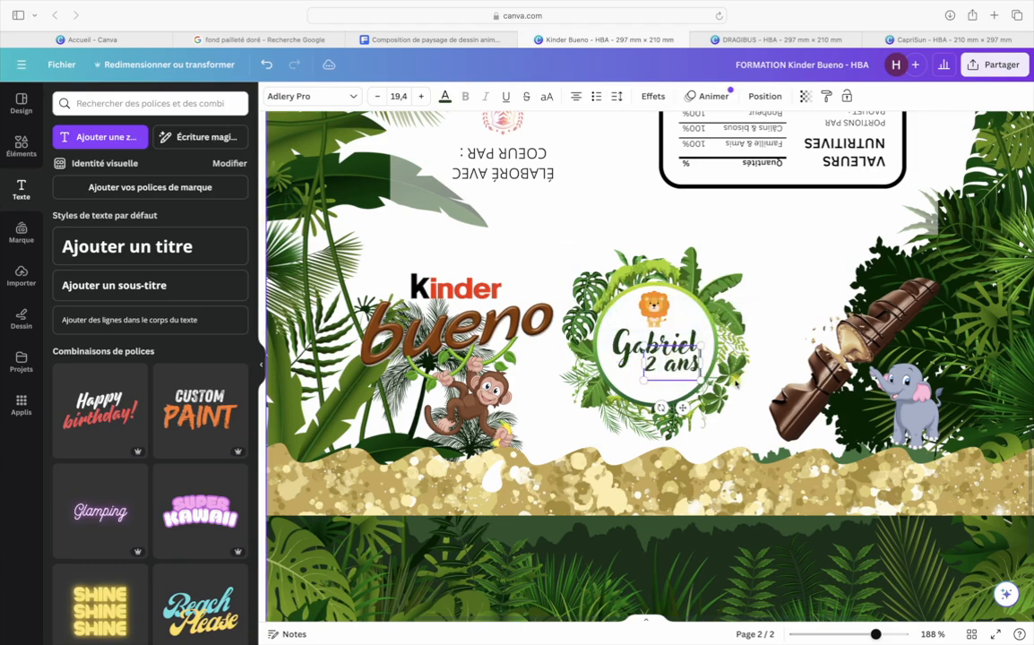
left_click_drag(703, 380, 654, 376)
left_click(664, 378)
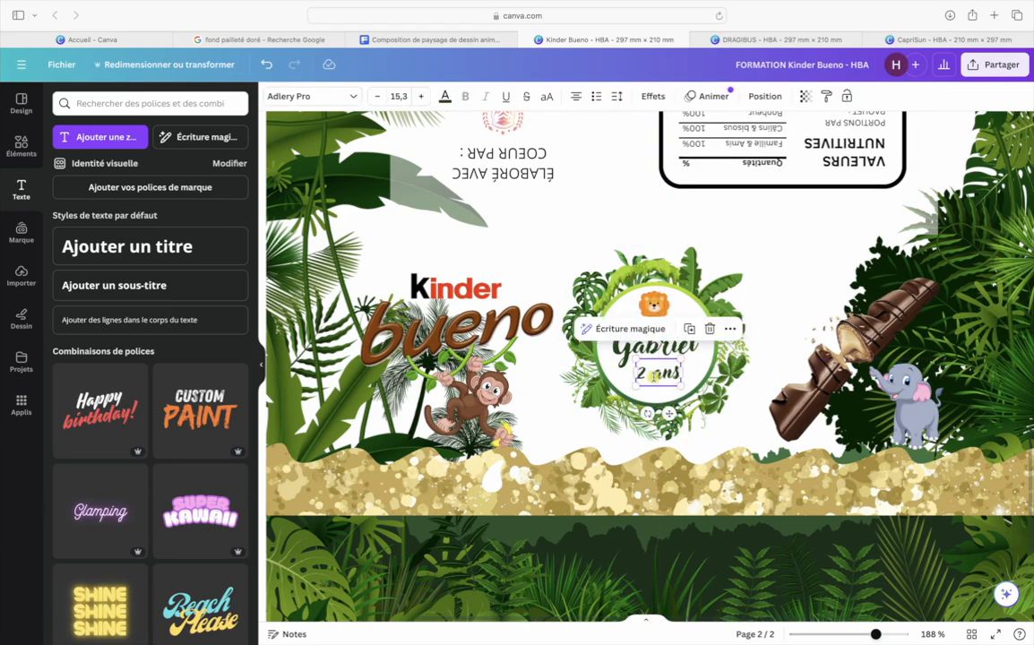
Try smaller font sizes on the "2 ans" text and return it to 15.3
left_click(384, 96)
left_click(383, 97)
left_click(385, 98)
left_click(421, 96)
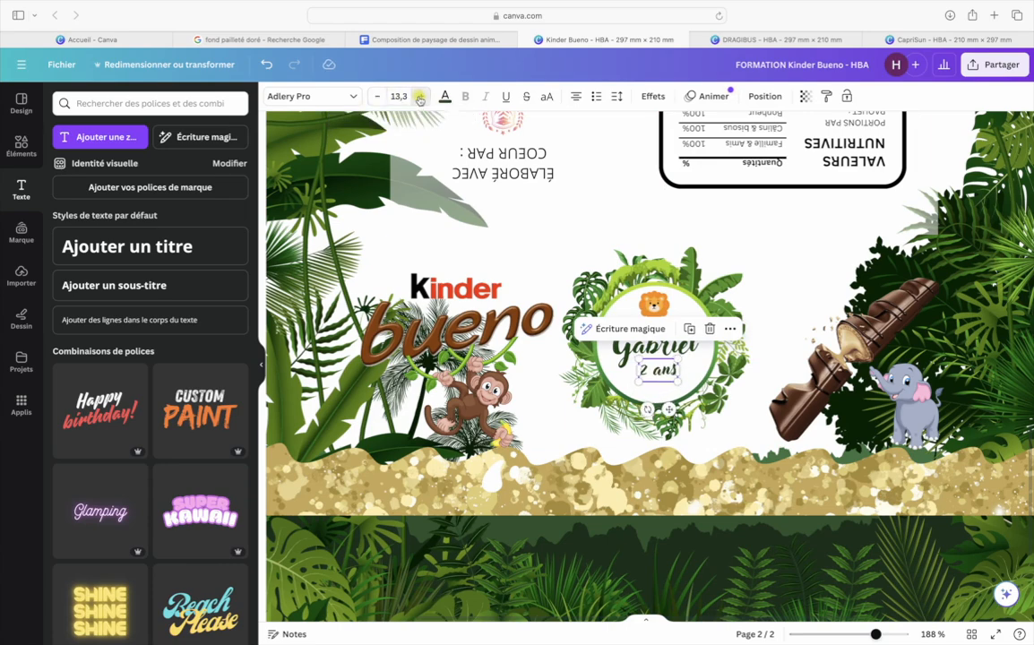
left_click(422, 96)
left_click(422, 95)
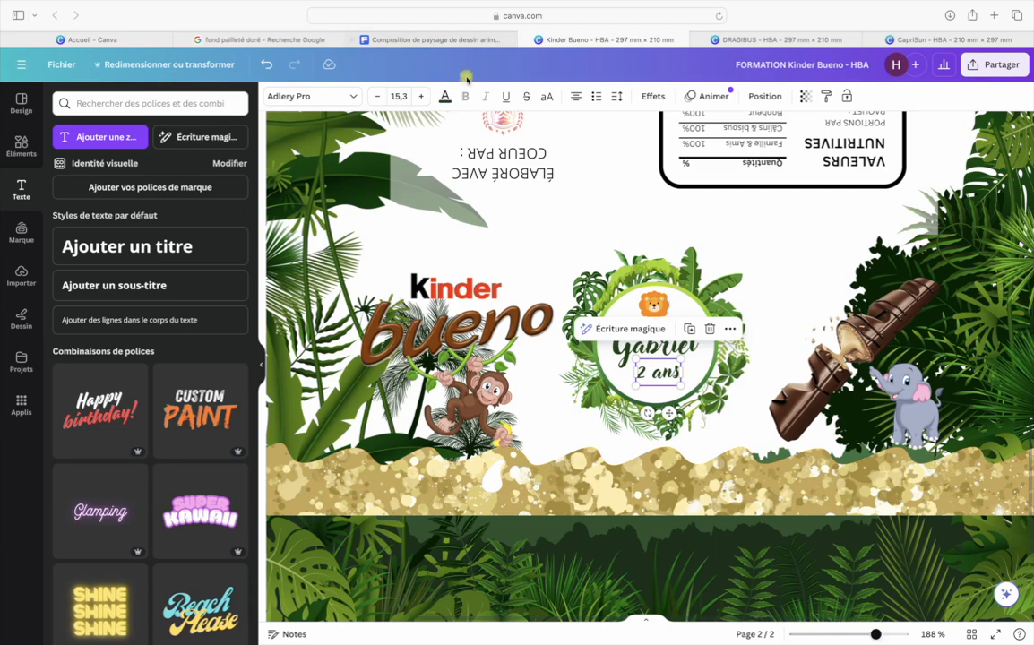
Colour the "2 ans" text dark brown #492619
left_click(443, 97)
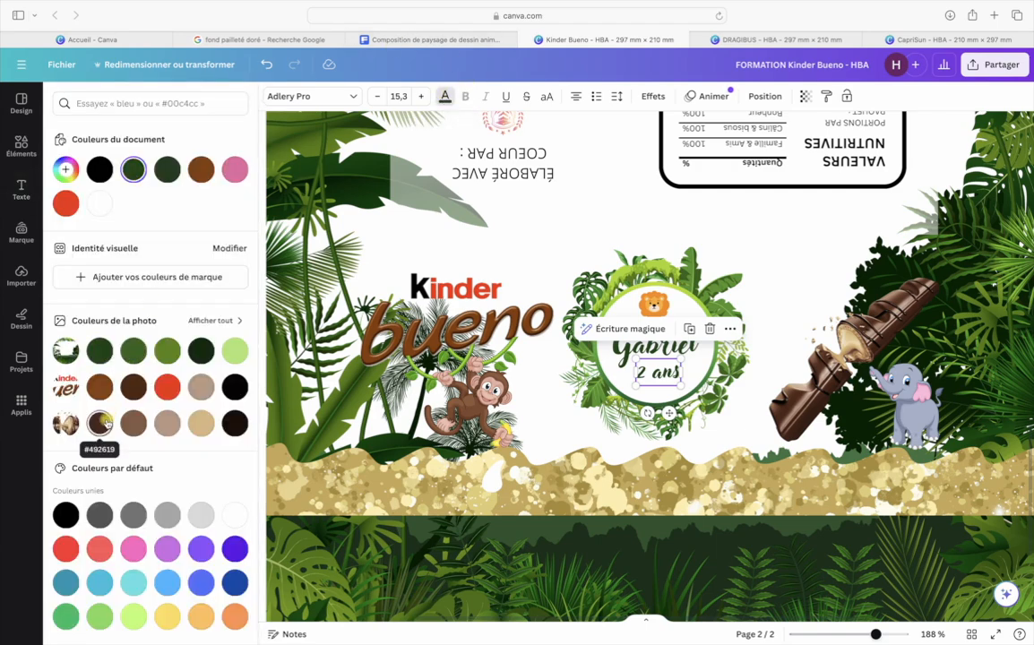
left_click(100, 423)
left_click(792, 243)
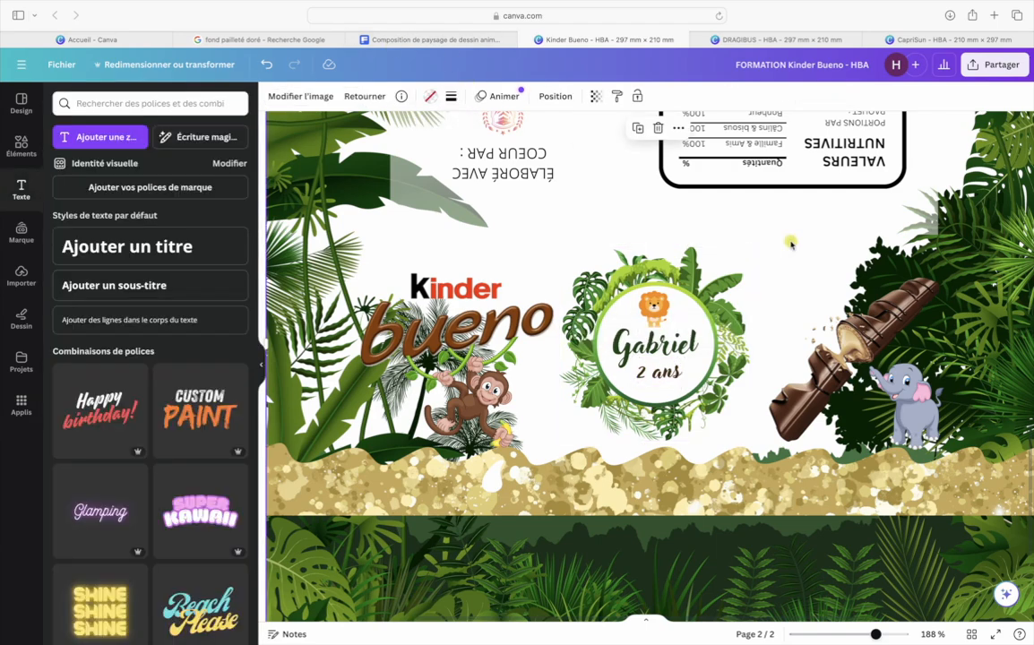
Try green and brown fills on the semi-transparent rectangle behind the upside-down nutrition table and "Élaboré avec coeur par" text
scroll(792, 311, "down", 5)
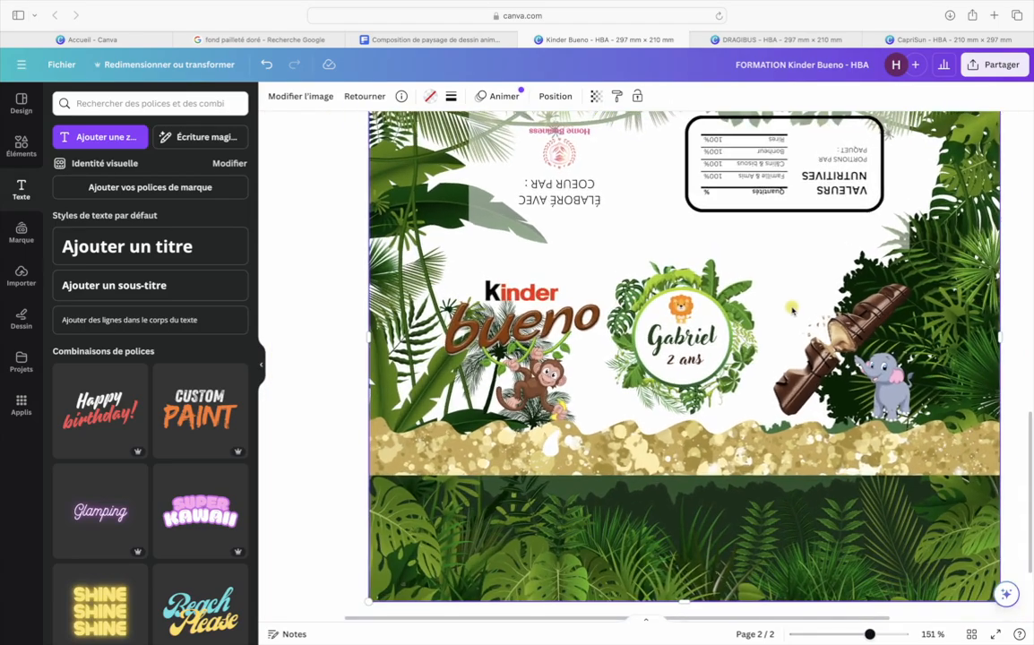
scroll(791, 308, "down", 3)
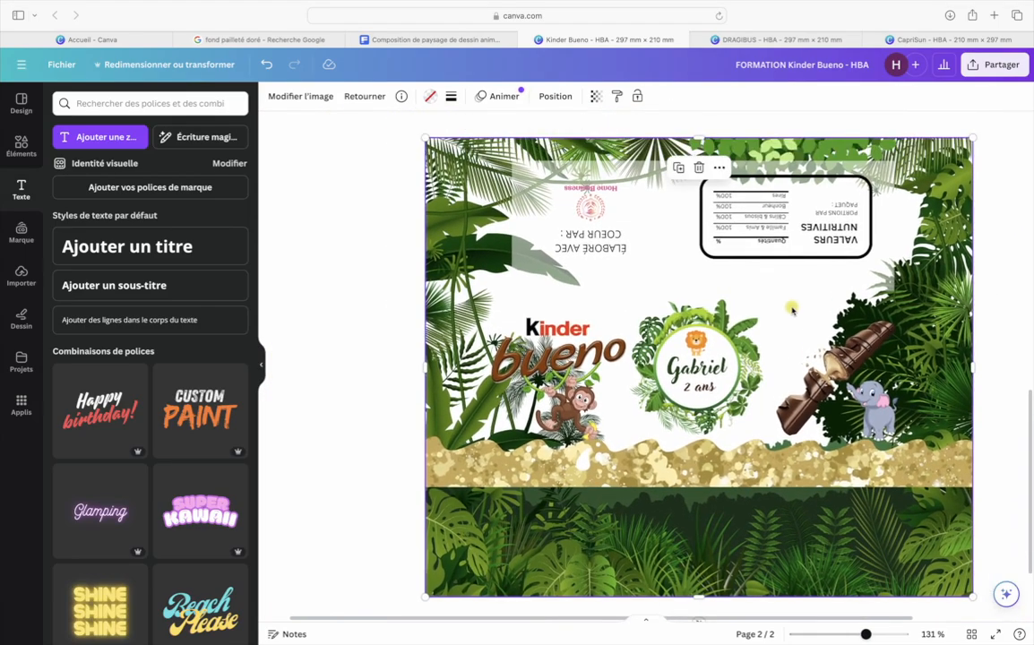
left_click(670, 210)
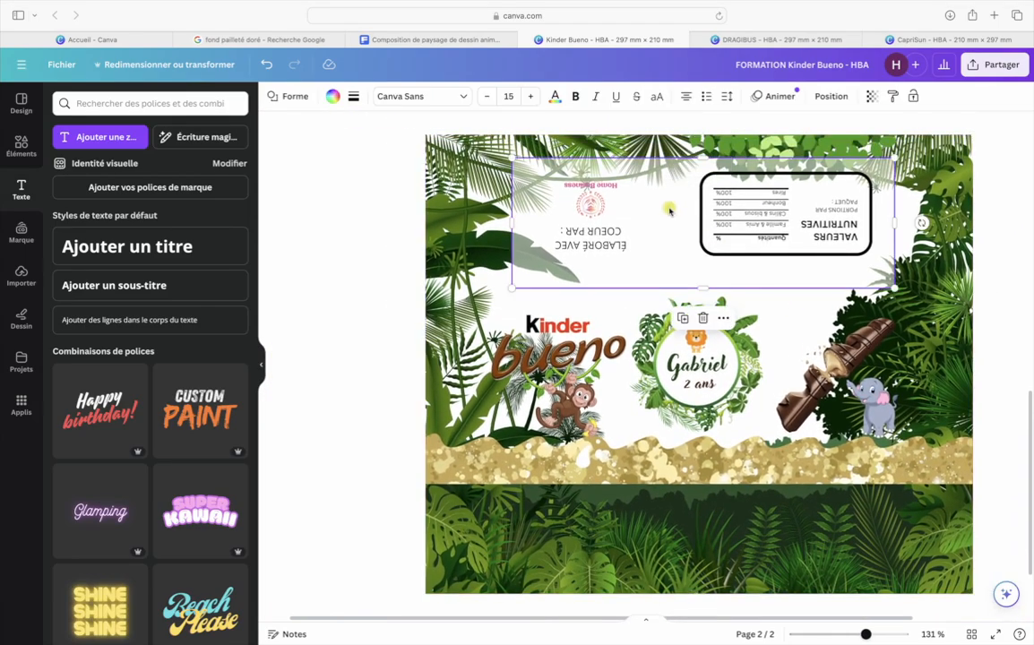
left_click(333, 96)
left_click(102, 349)
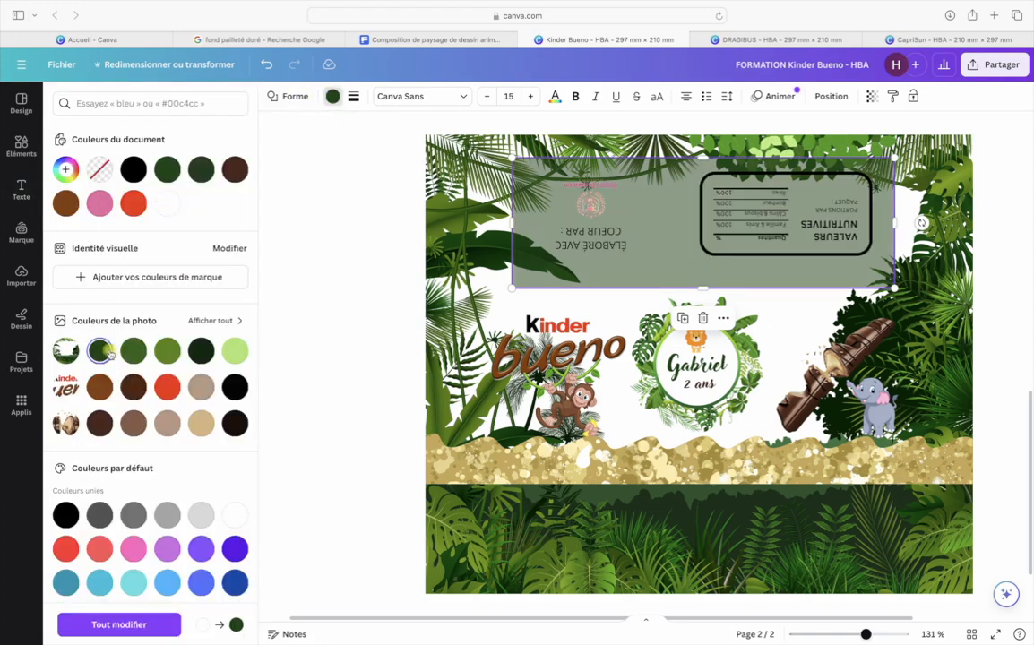
left_click(134, 350)
left_click(133, 424)
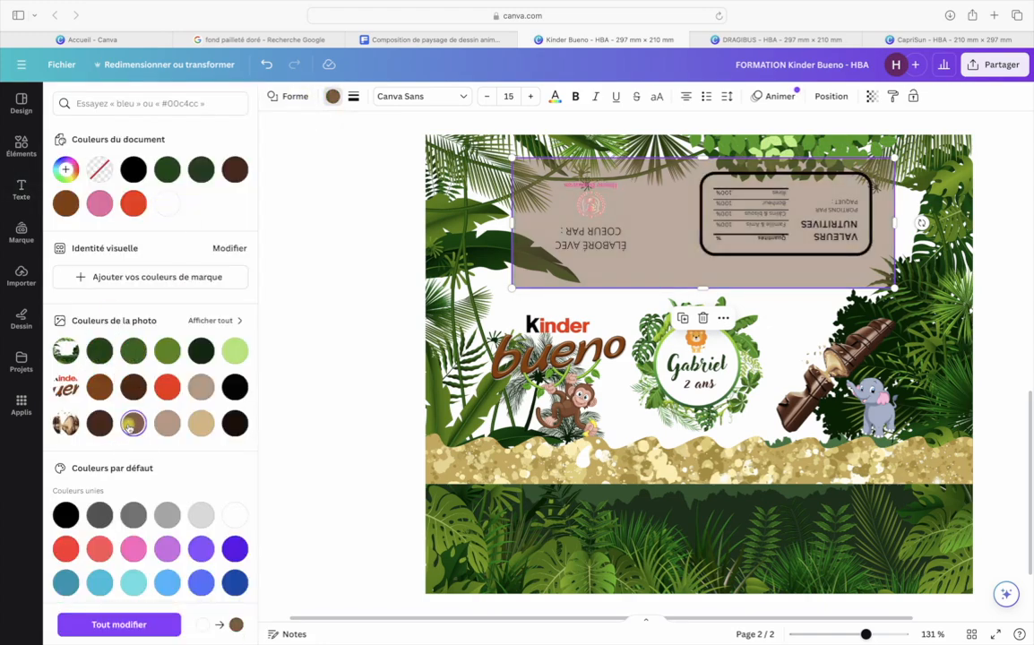
left_click(100, 424)
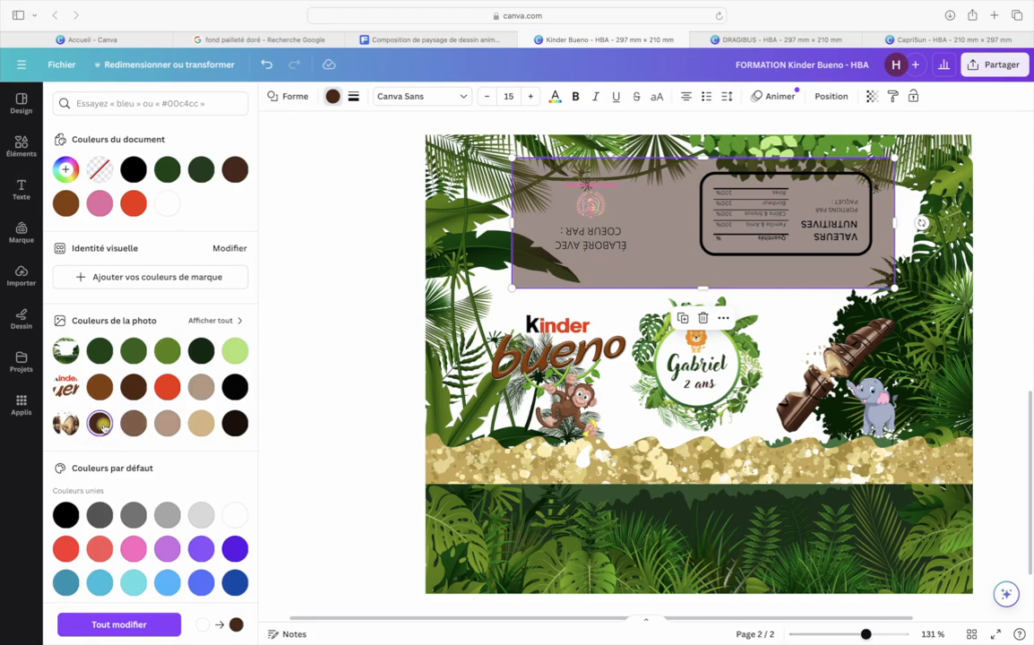
left_click(100, 350)
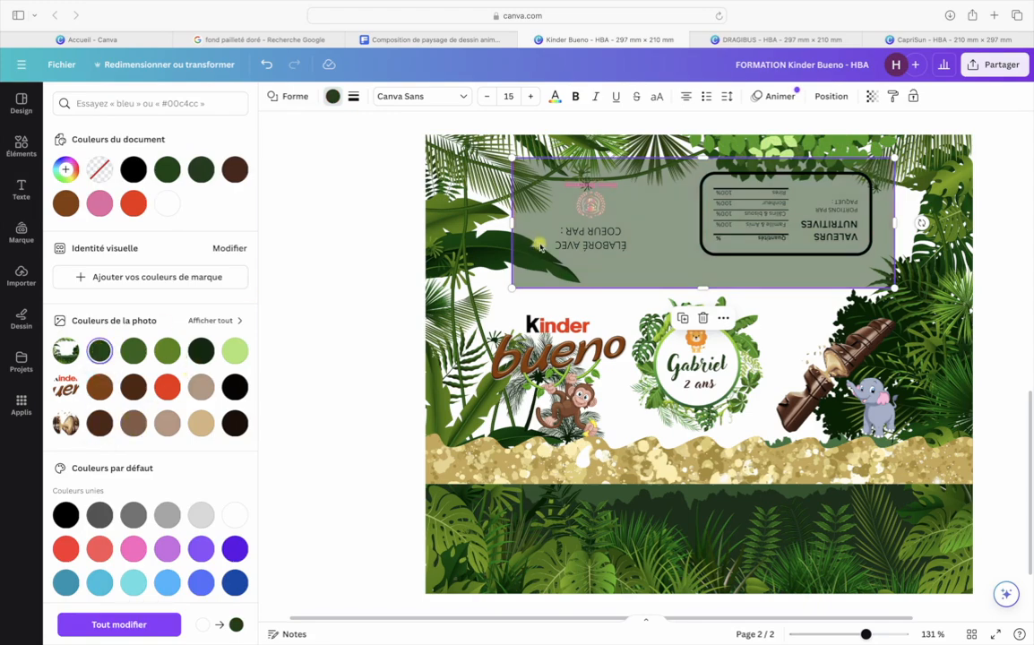
Delete the semi-transparent rectangle behind the upside-down texts and review the whole wrapper
left_click_drag(635, 263, 525, 515)
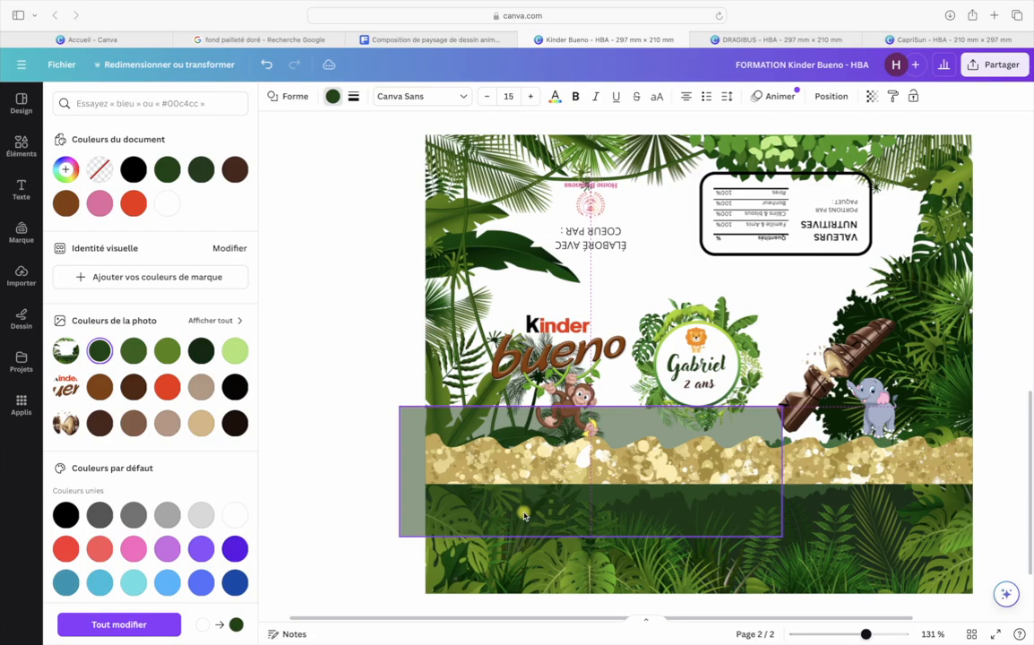
key("Delete")
scroll(363, 411, "down", 5)
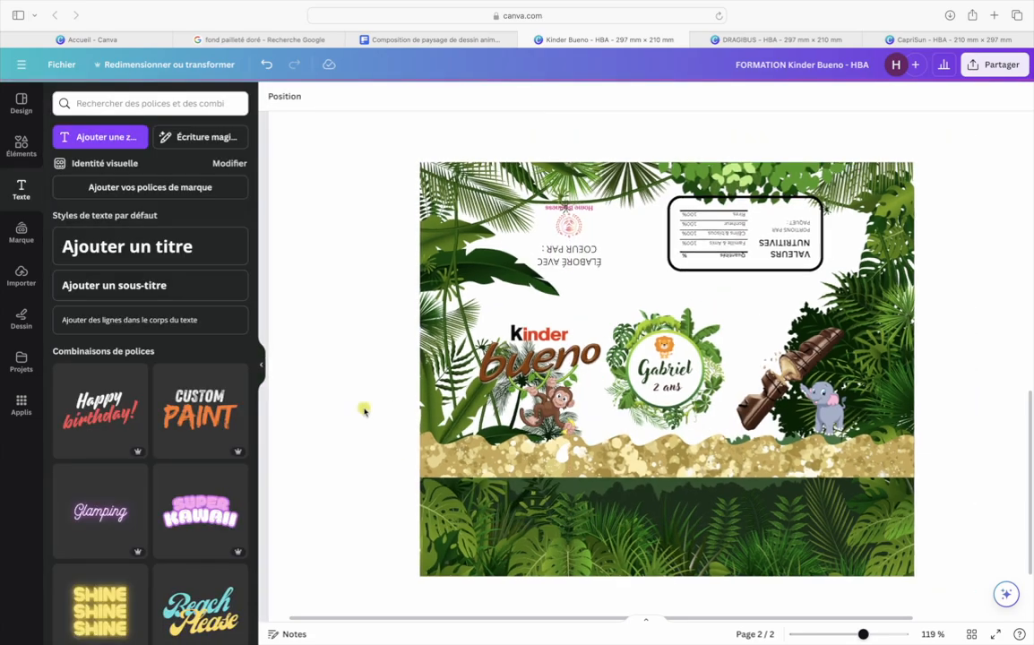
scroll(390, 387, "up", 3)
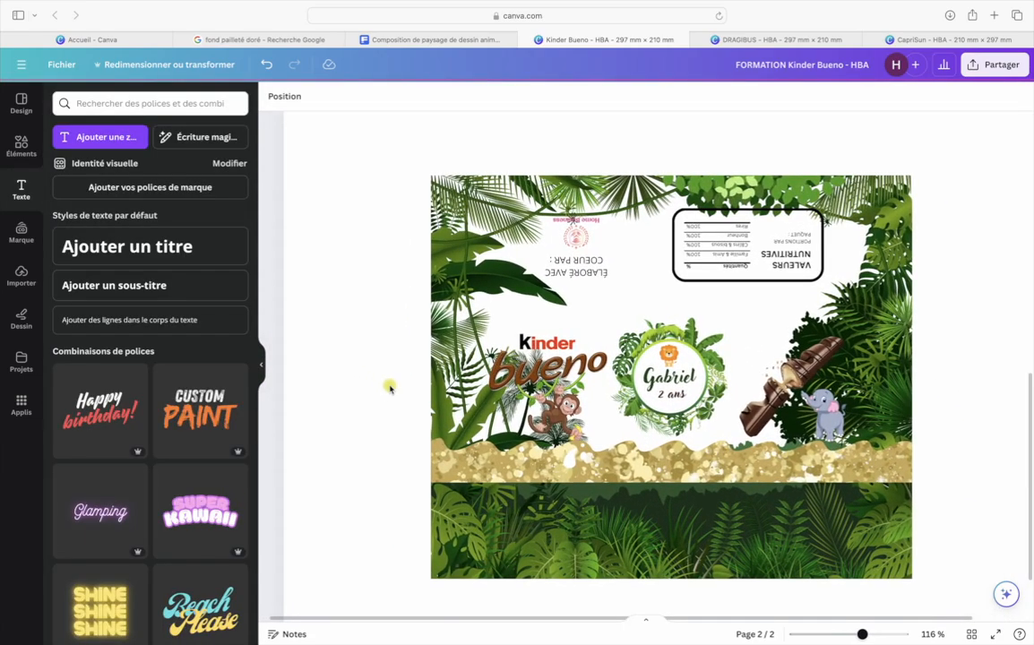
scroll(390, 387, "down", 2)
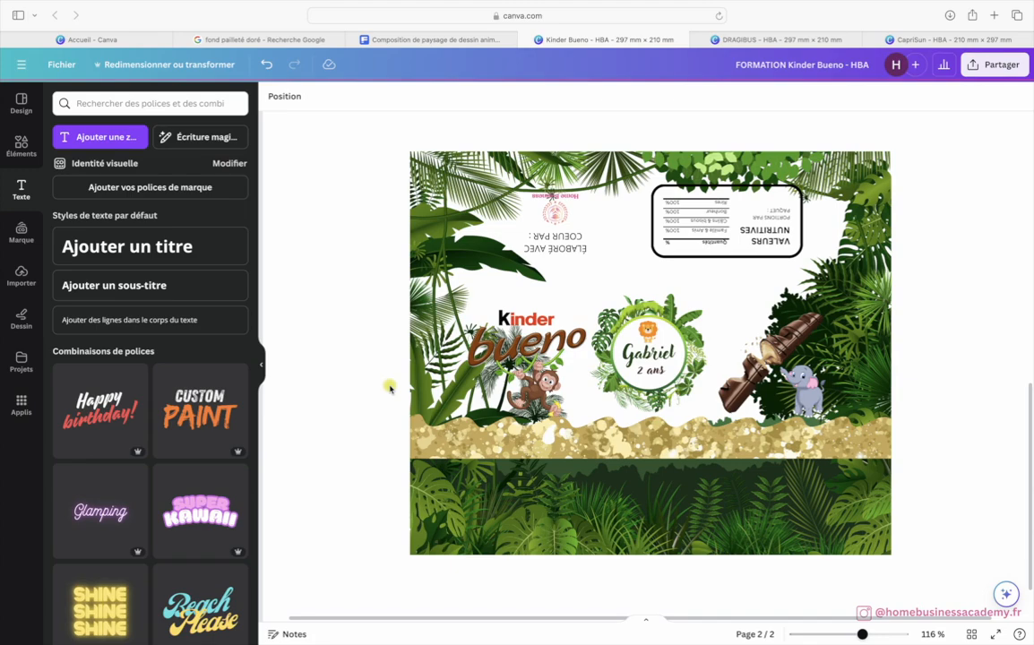
Review the Kinder Bueno wrappers on both pages and select all elements of the jungle wrapper on page 2
scroll(389, 387, "down", 5)
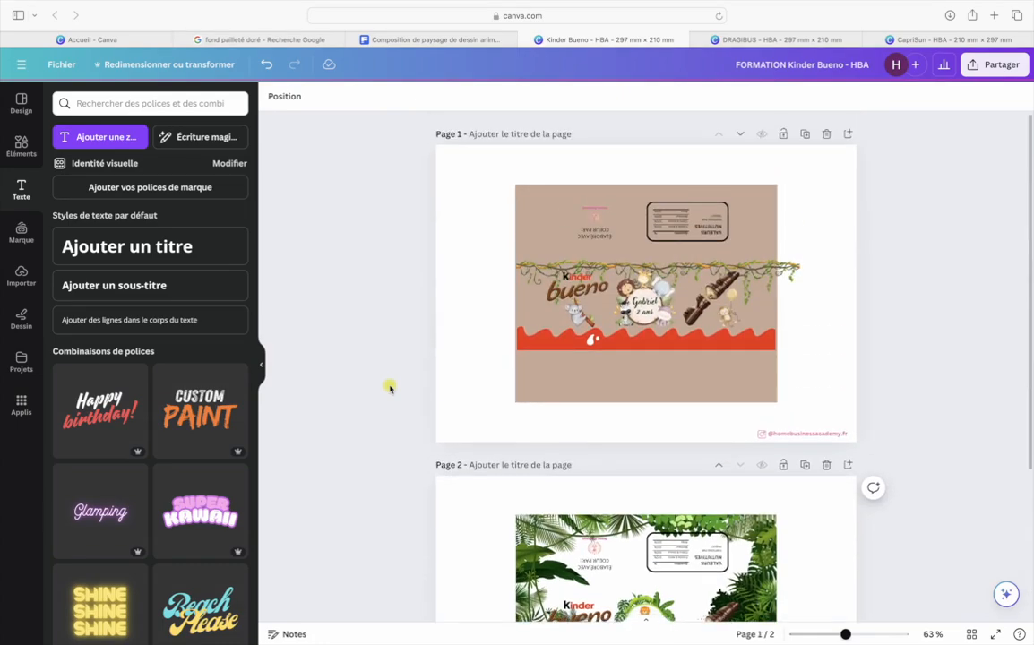
scroll(390, 388, "down", 4)
scroll(390, 388, "up", 5)
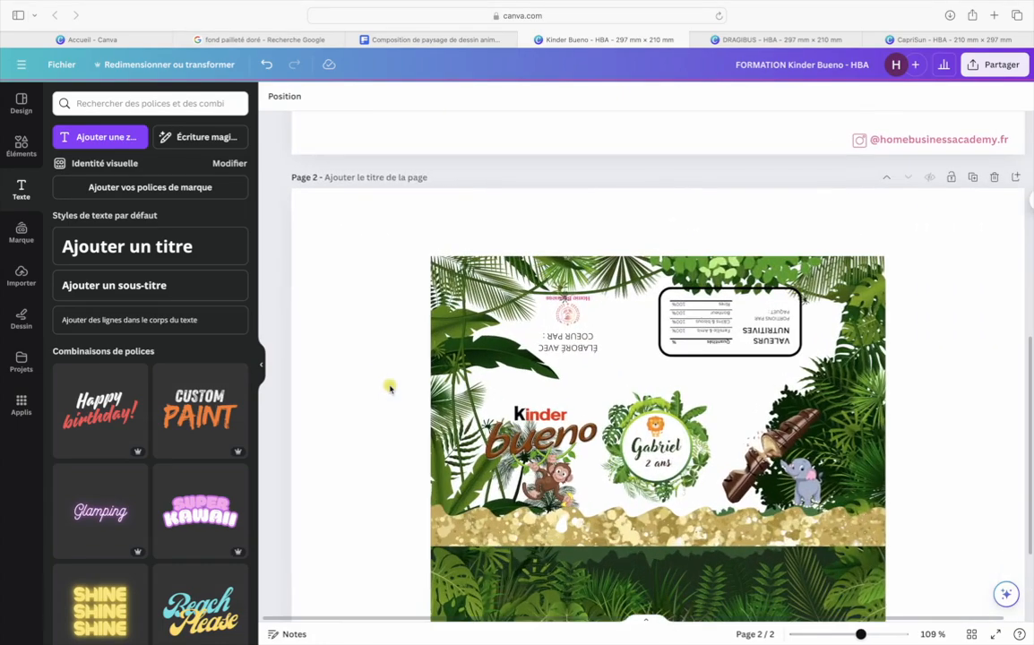
left_click_drag(418, 217, 875, 526)
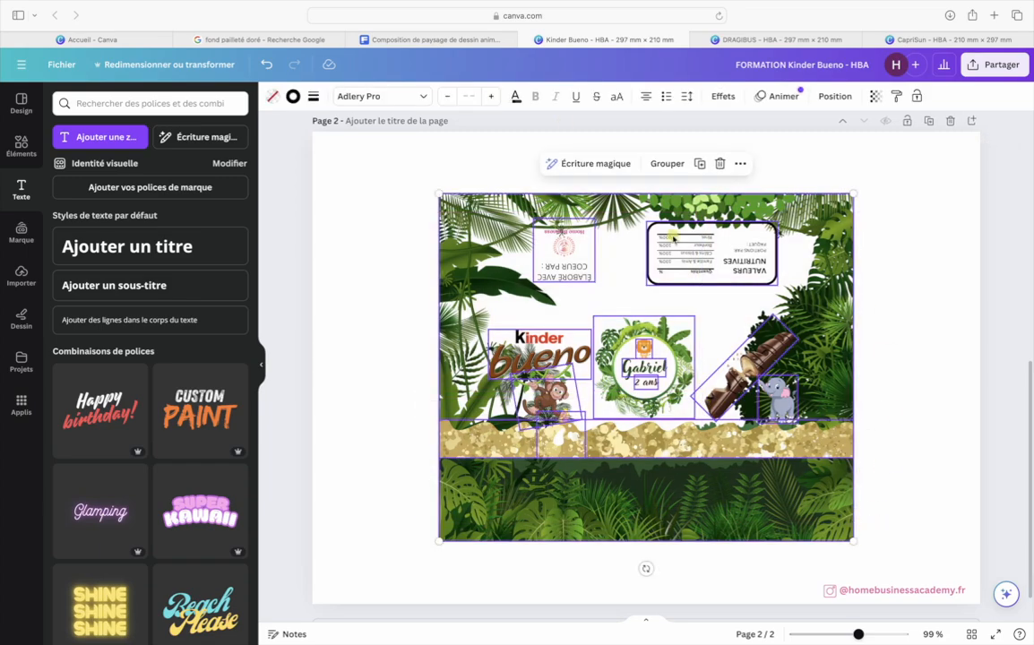
Switch to the DRAGIBUS design and look over the wrapper templates on its two pages
left_click(753, 40)
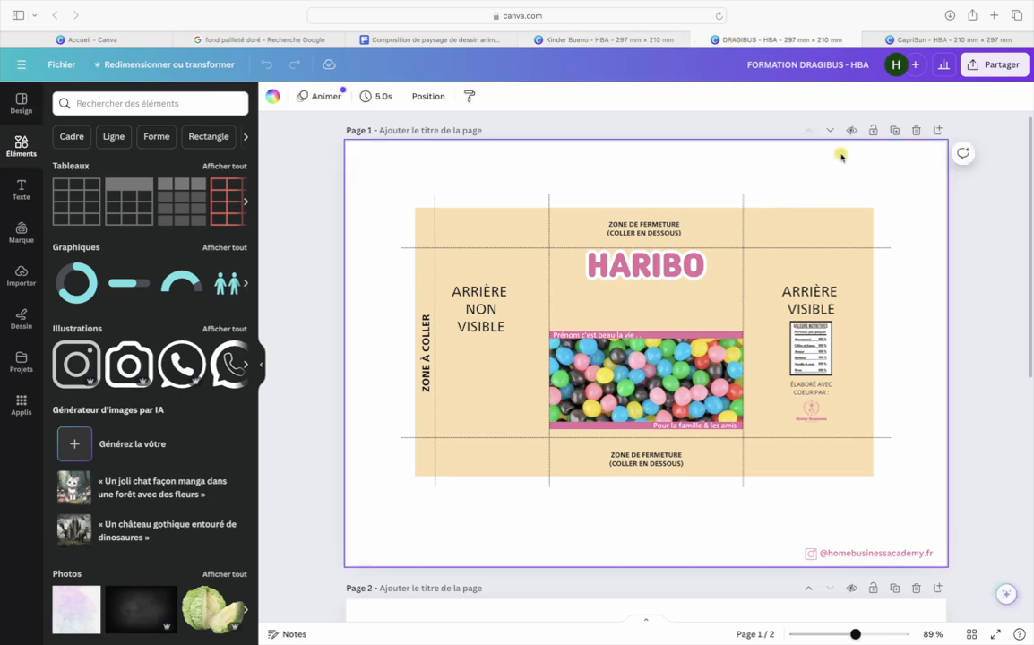
scroll(840, 163, "down", 5)
scroll(840, 168, "down", 2)
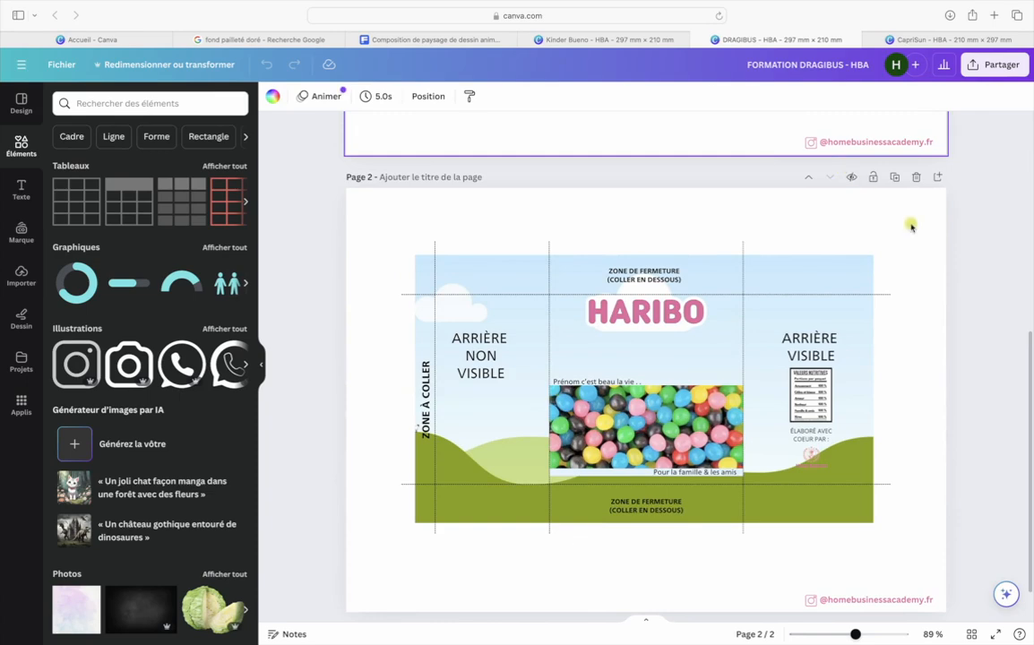
scroll(907, 325, "up", 5)
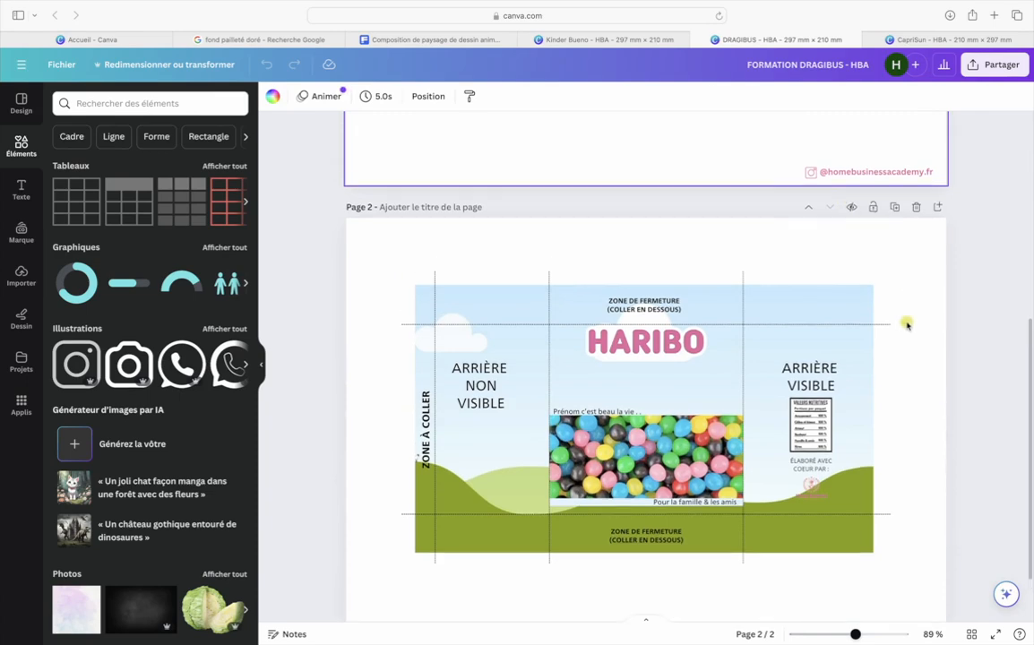
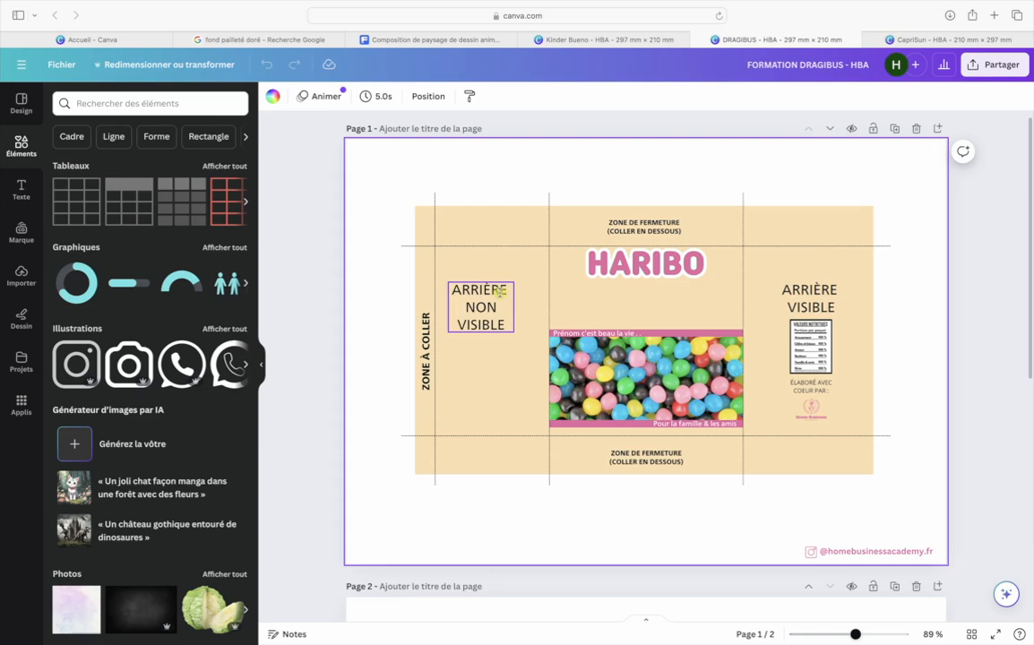
Delete both "ZONE DE FERMETURE" labels, "ARRIÈRE NON VISIBLE", "ZONE À COLLER" and "ARRIÈRE VISIBLE" from the page 1 wrapper
left_click(643, 457)
key("Delete")
left_click(577, 230)
key("Delete")
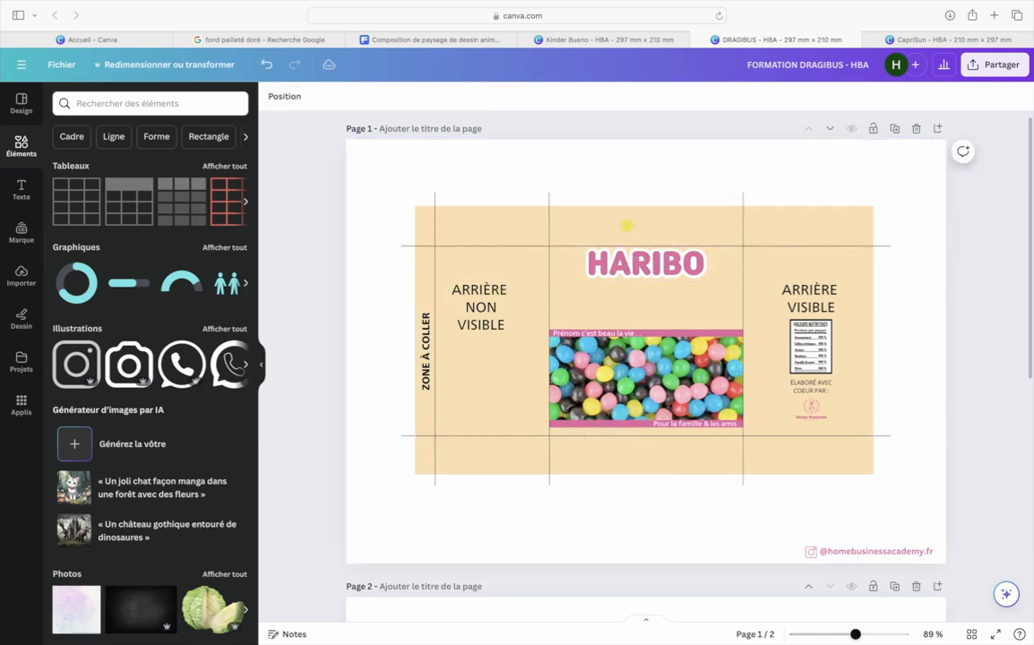
left_click(480, 309)
key("Delete")
left_click(424, 359)
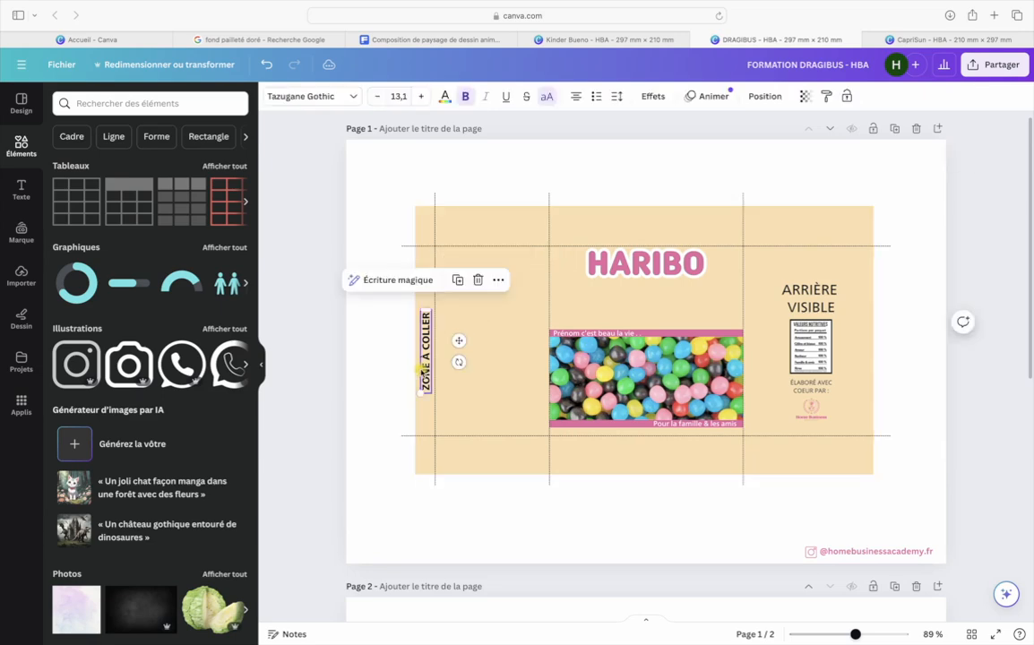
key("Delete")
left_click(809, 298)
key("Delete")
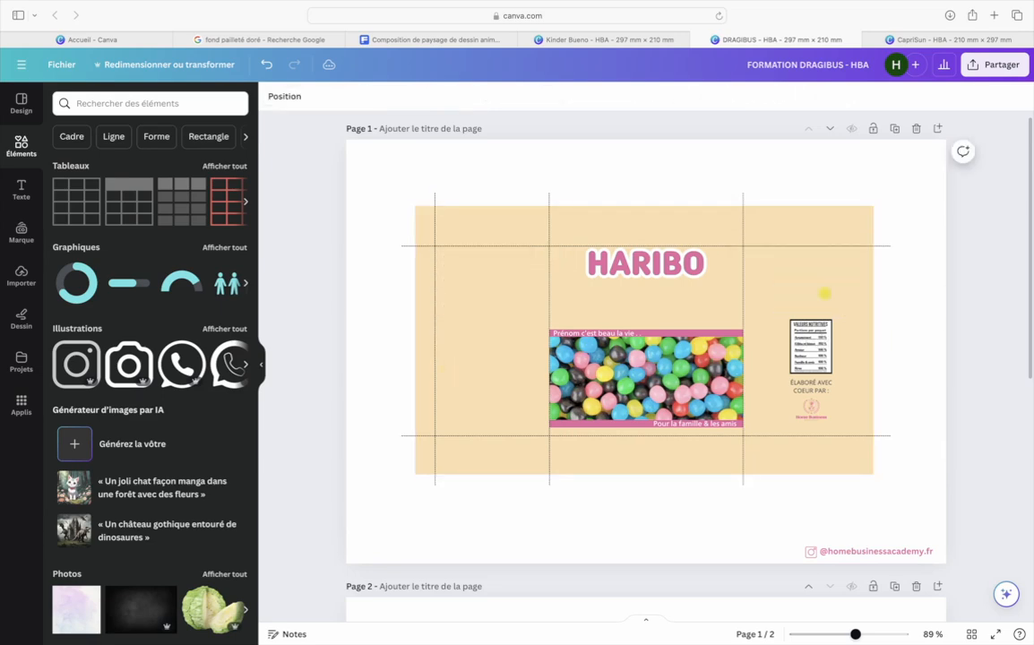
Enlarge the "Valeurs nutritives" table on page 1 and move it up on the back panel
left_click(812, 347)
left_click_drag(812, 347, 864, 365)
left_click_drag(842, 321, 829, 314)
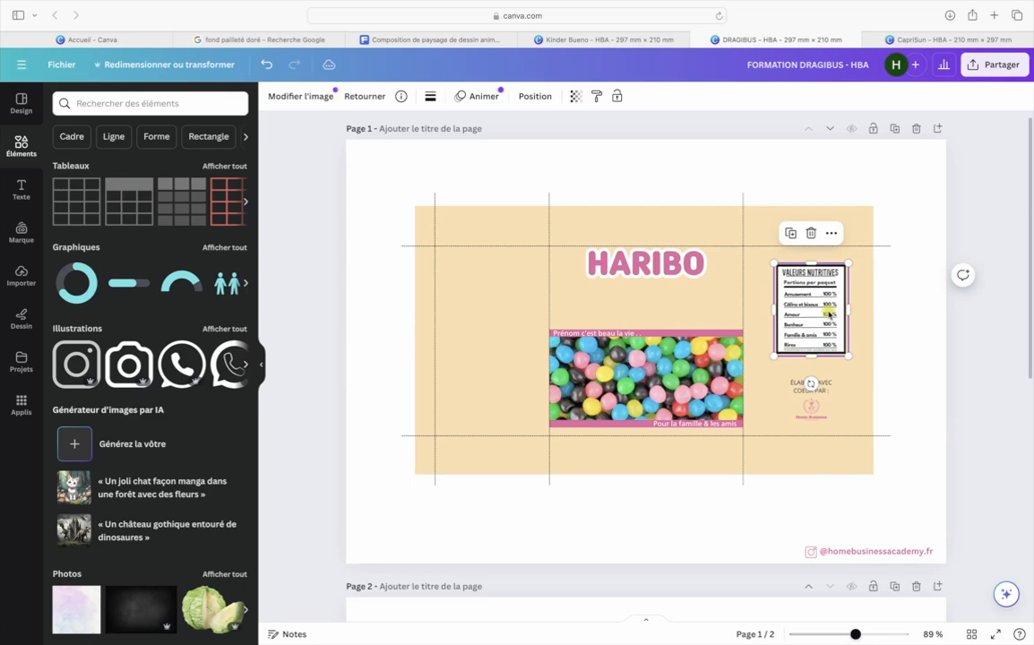
left_click(946, 346)
Move the "Élaboré avec coeur par" group with its logo just below the nutrition table and enlarge it
left_click_drag(822, 383, 822, 376)
left_click_drag(835, 415, 852, 427)
left_click(935, 392)
left_click(813, 369)
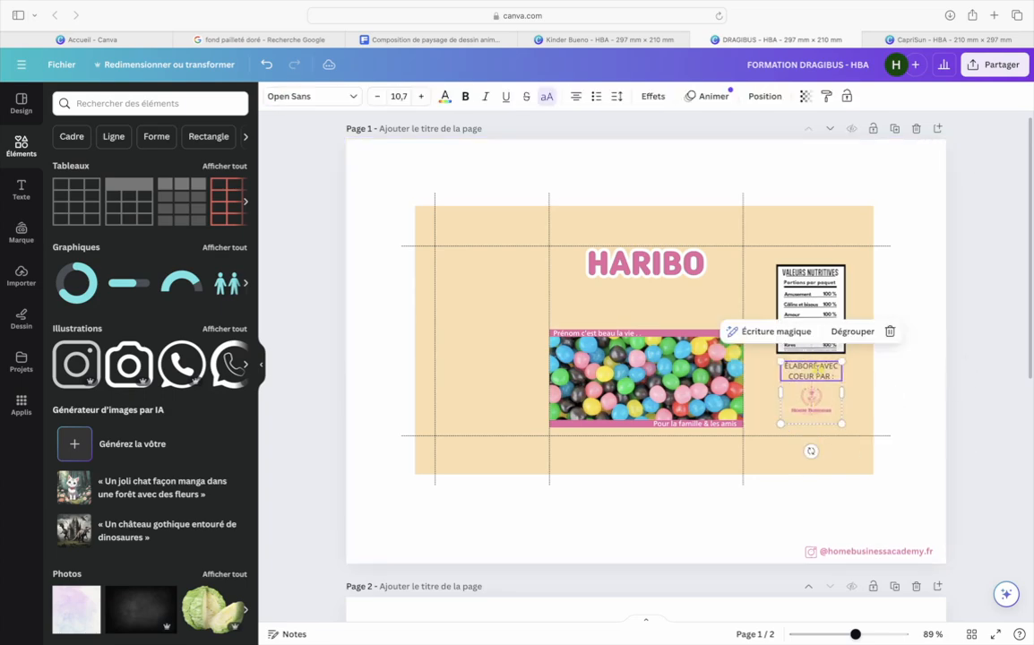
left_click(891, 381)
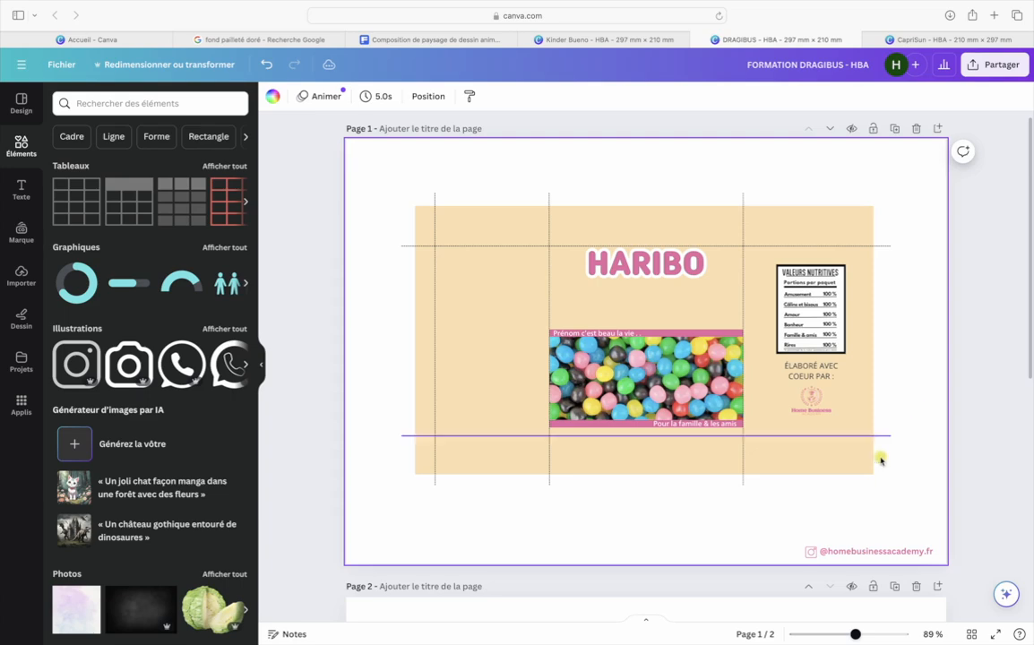
Delete all the horizontal and vertical fold guide lines from the page 1 wrapper
left_click(889, 247)
left_click_drag(889, 247, 889, 434)
left_click(374, 169)
left_click_drag(374, 168, 769, 201)
key("Delete")
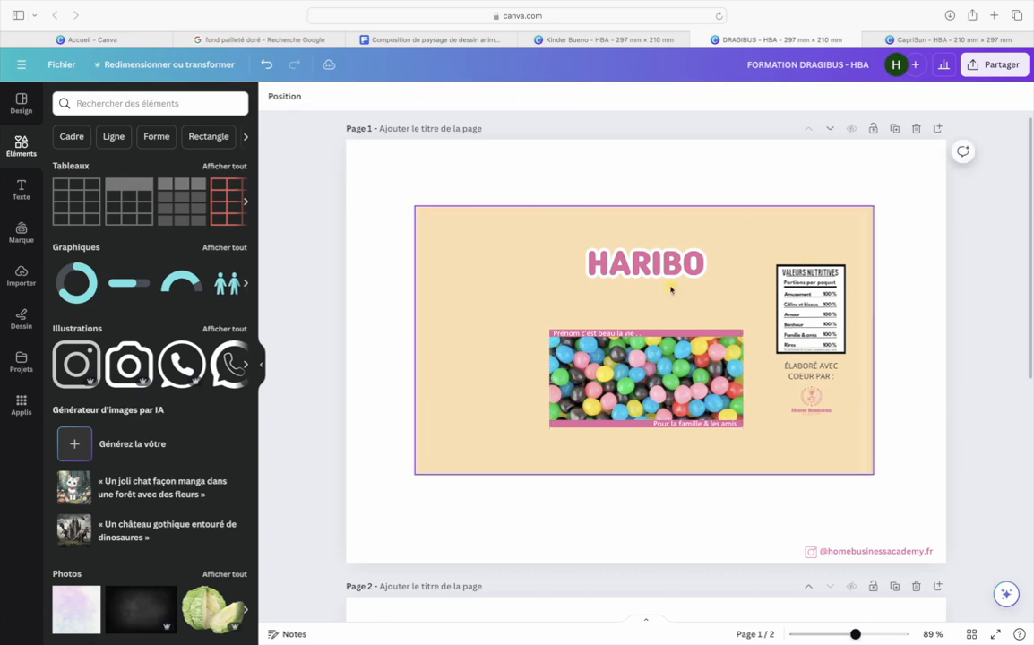
View the fill colours for the beige background and try red on the HARIBO logo's letters
left_click(509, 410)
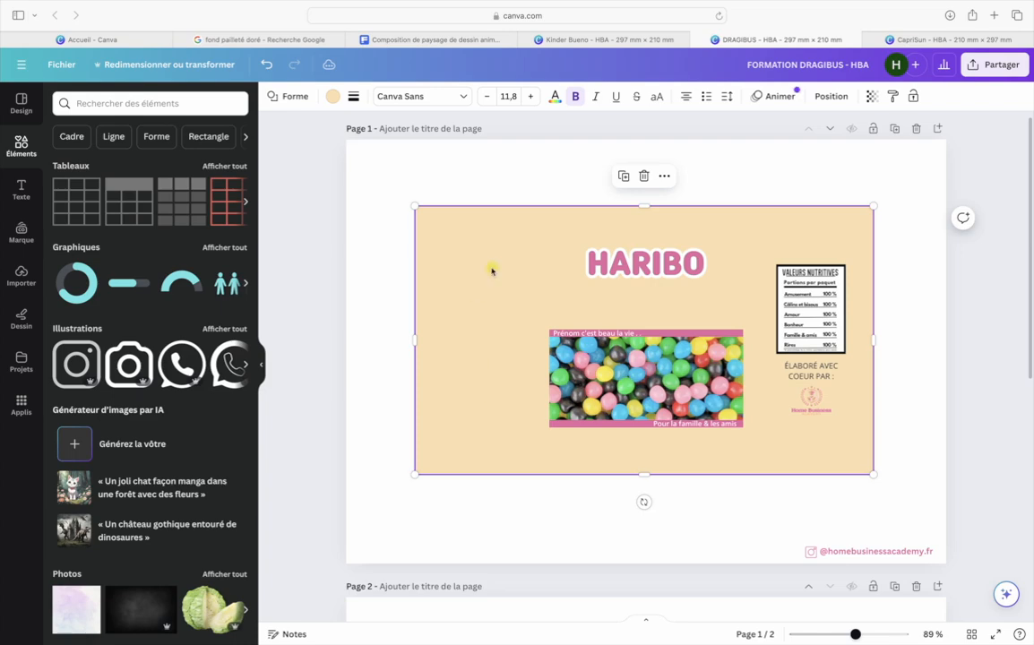
left_click(329, 97)
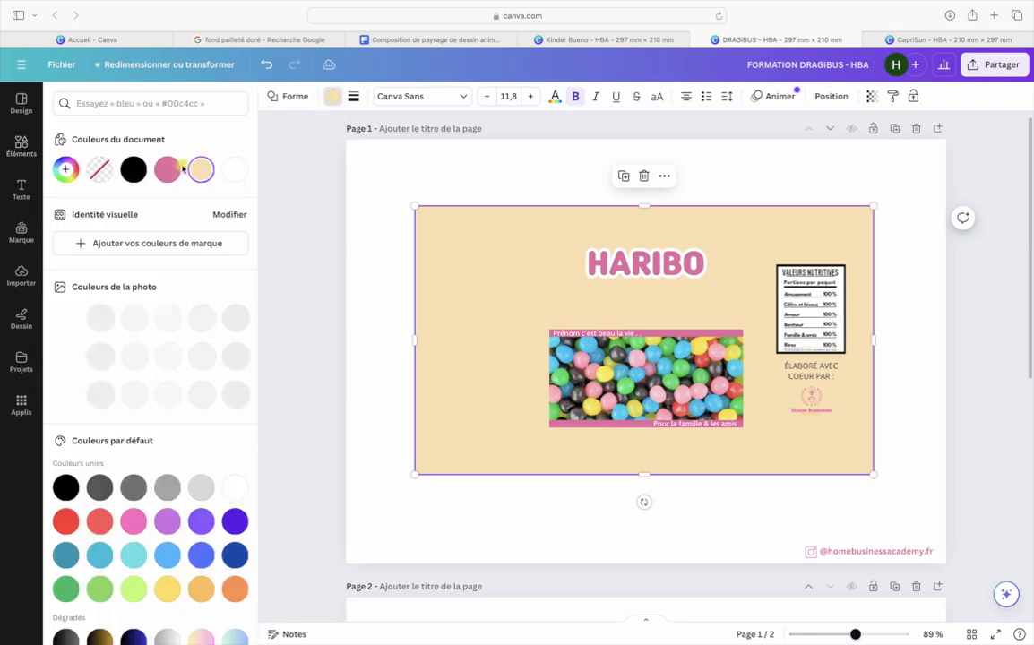
left_click(653, 267)
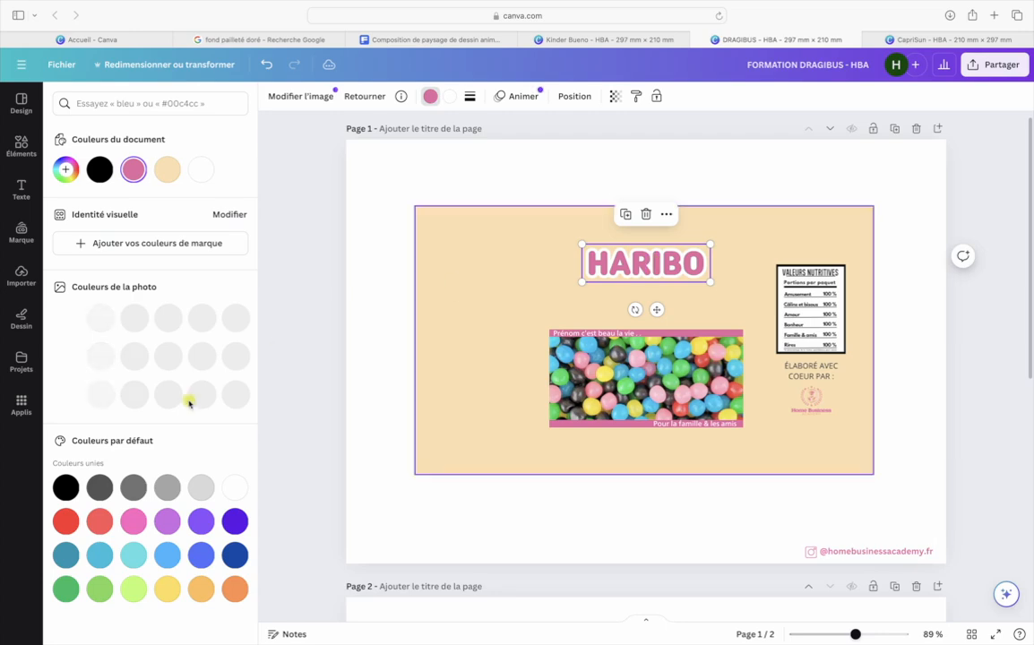
left_click(66, 522)
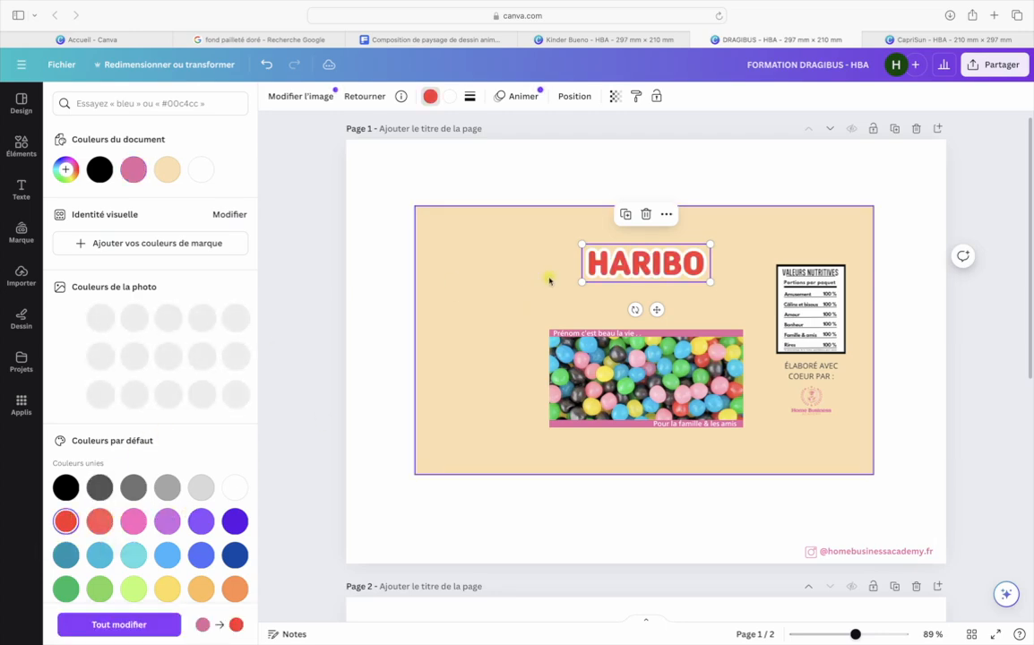
Try purple shades on the HARIBO logo's outline and set the outline back to white
left_click(453, 97)
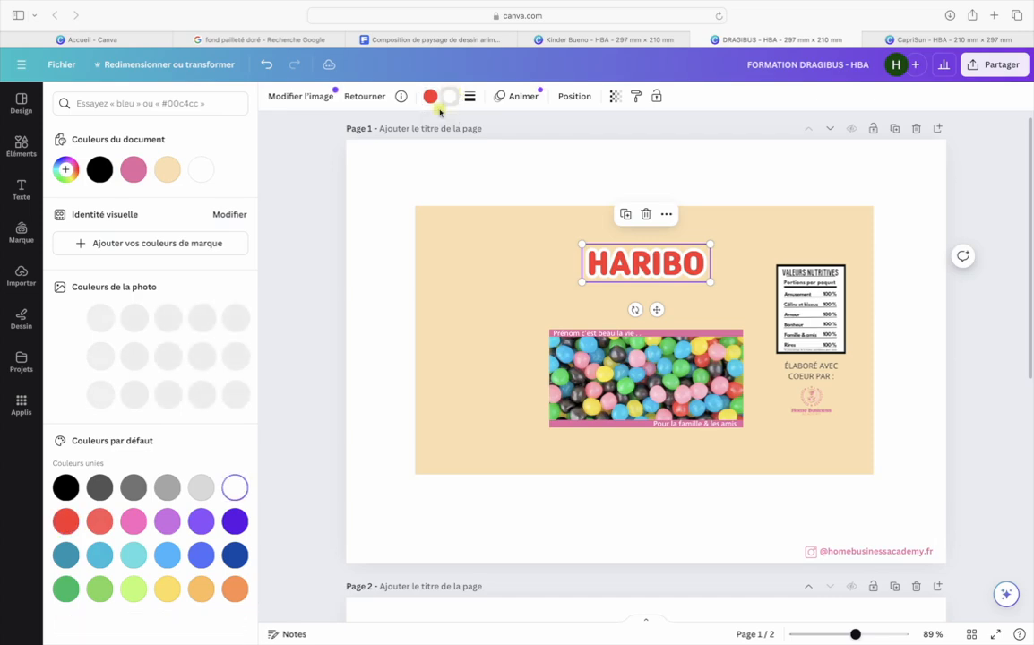
left_click(167, 521)
left_click(201, 522)
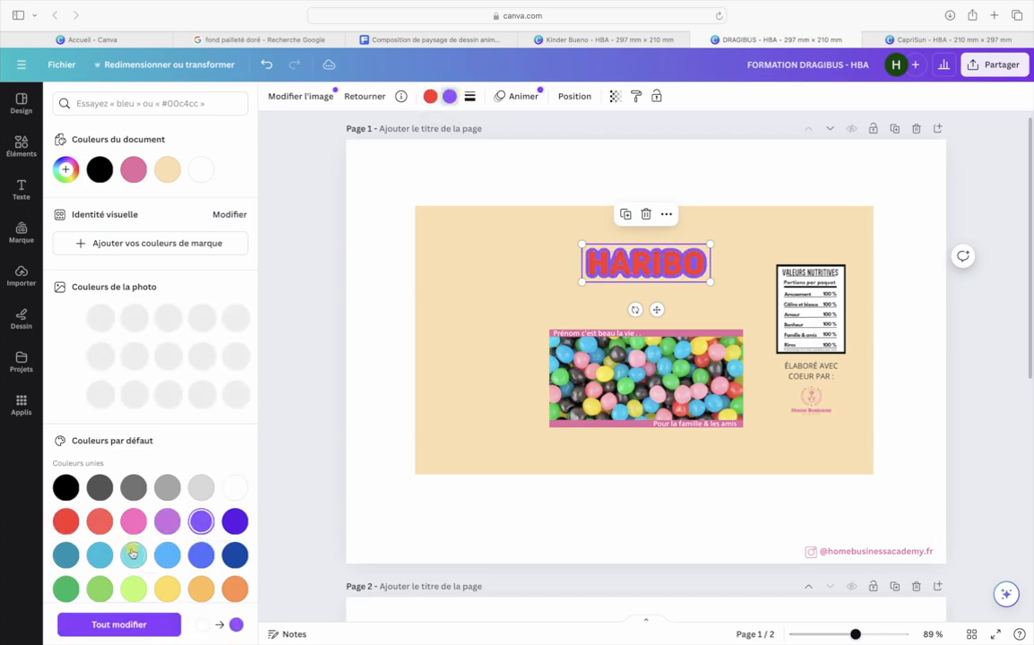
left_click(234, 489)
Return the HARIBO logo's letters to the document's pink
left_click(430, 96)
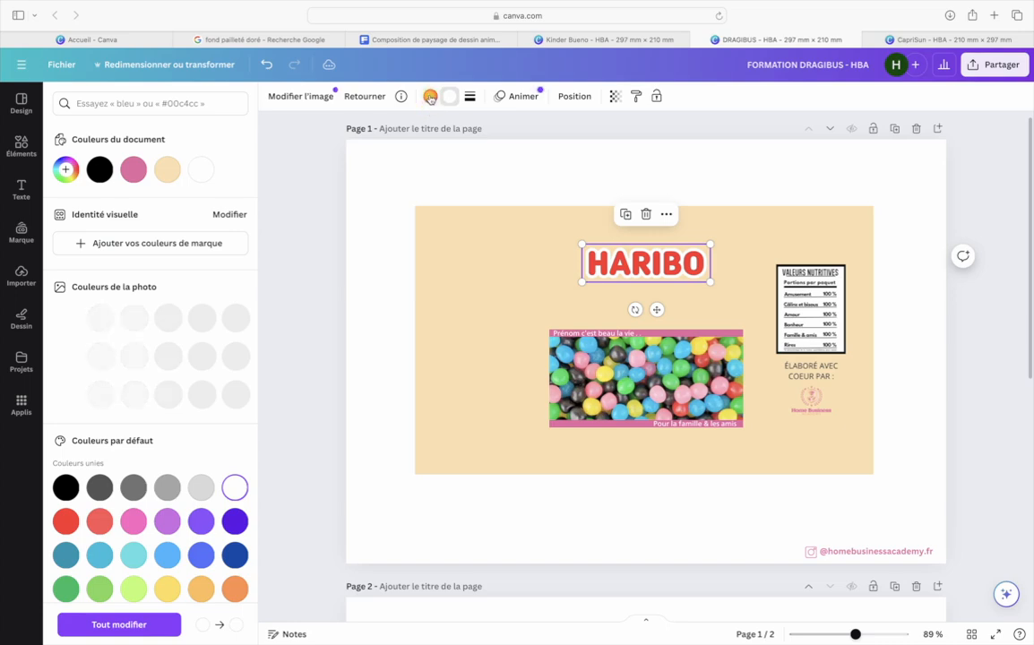
left_click(66, 521)
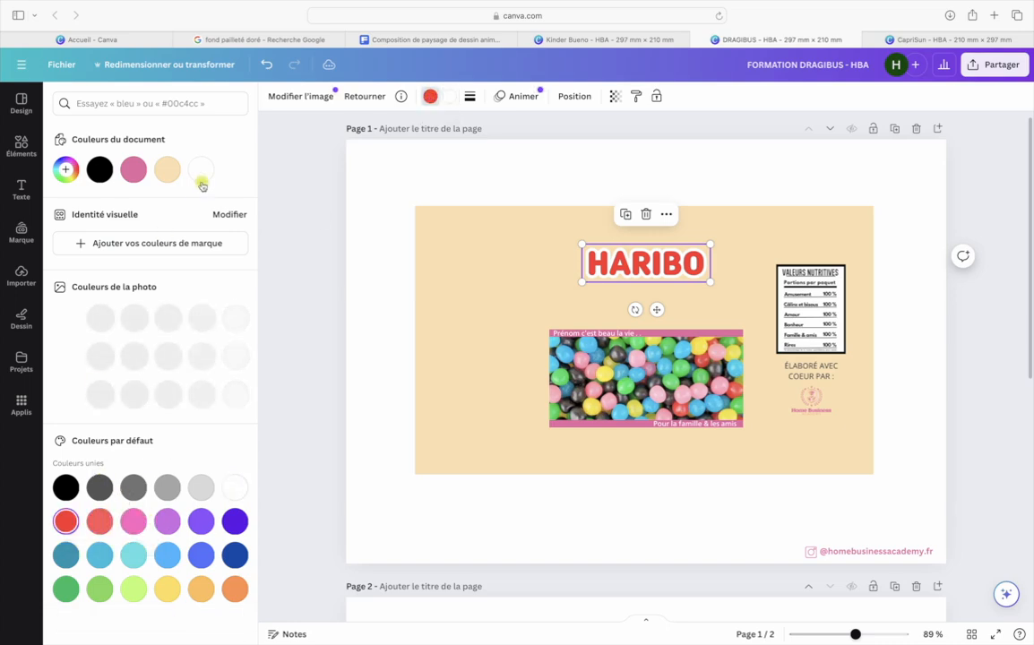
left_click(133, 169)
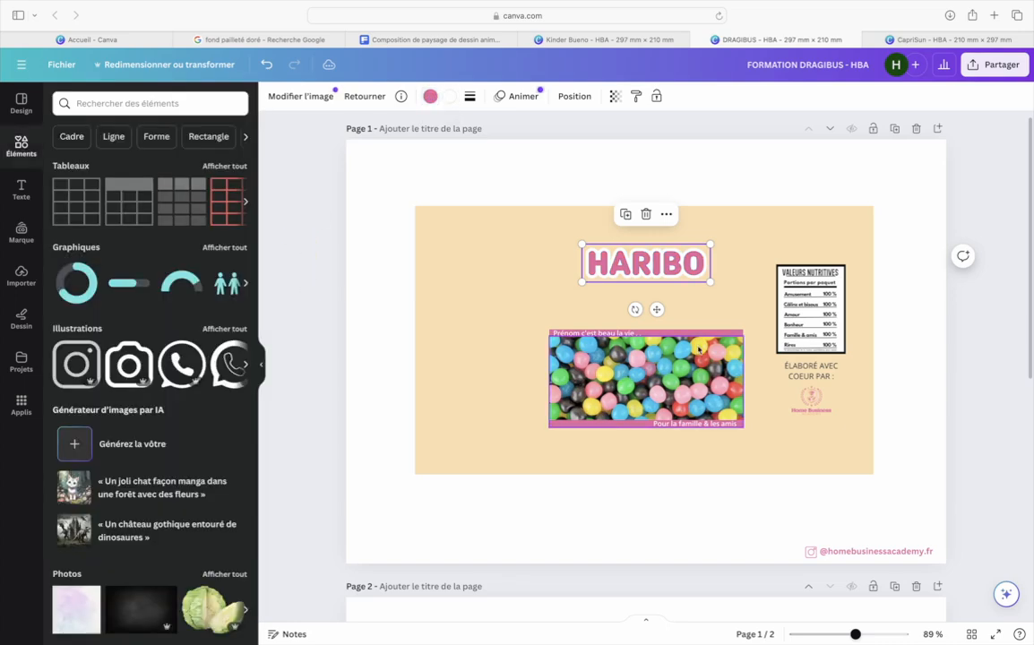
Select the pink caption bands and the candy photo and examine them up close
left_click(691, 335)
left_click(596, 427)
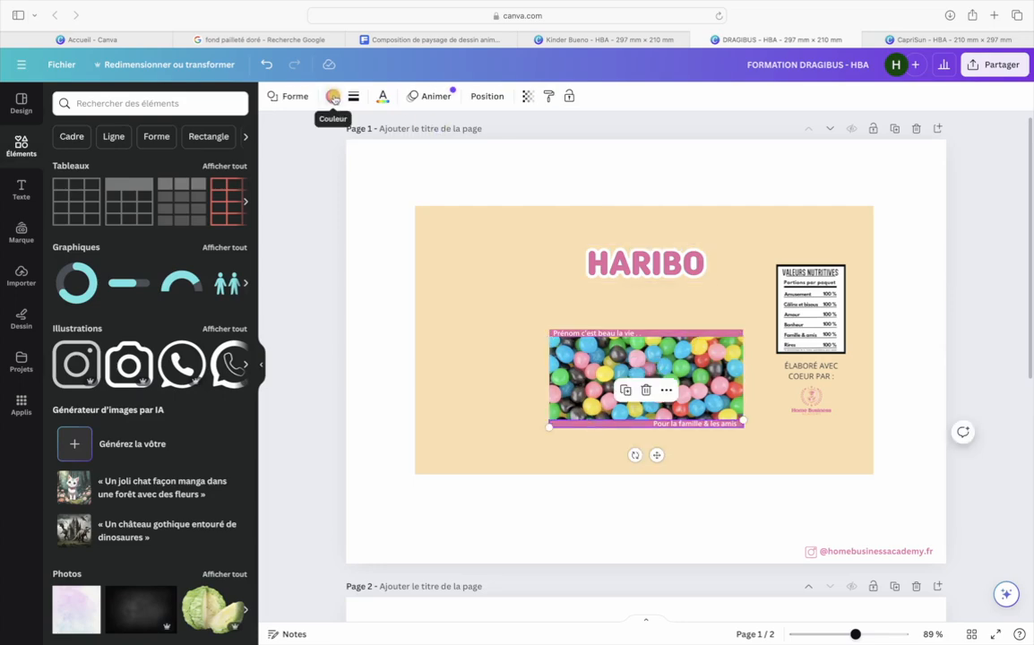
scroll(508, 354, "up", 5)
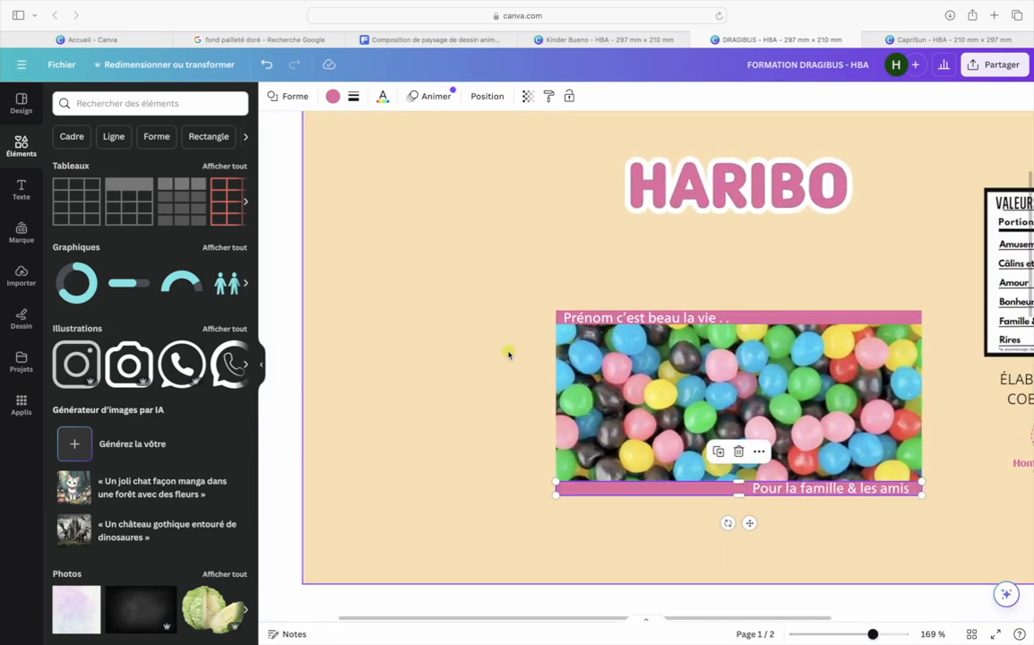
scroll(508, 354, "down", 1)
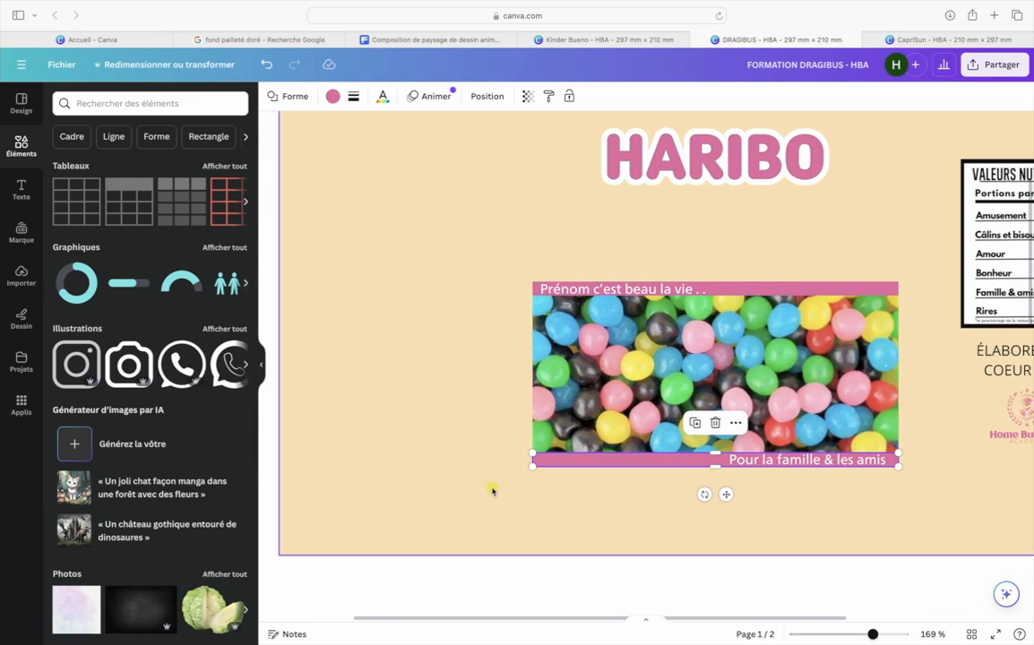
scroll(492, 491, "down", 5)
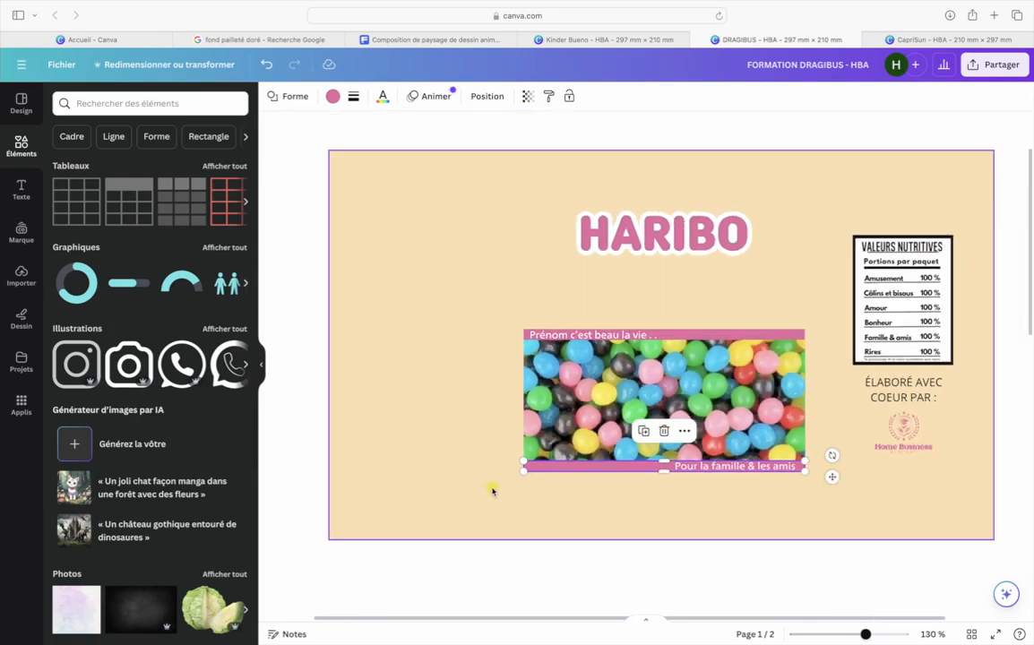
left_click(588, 383)
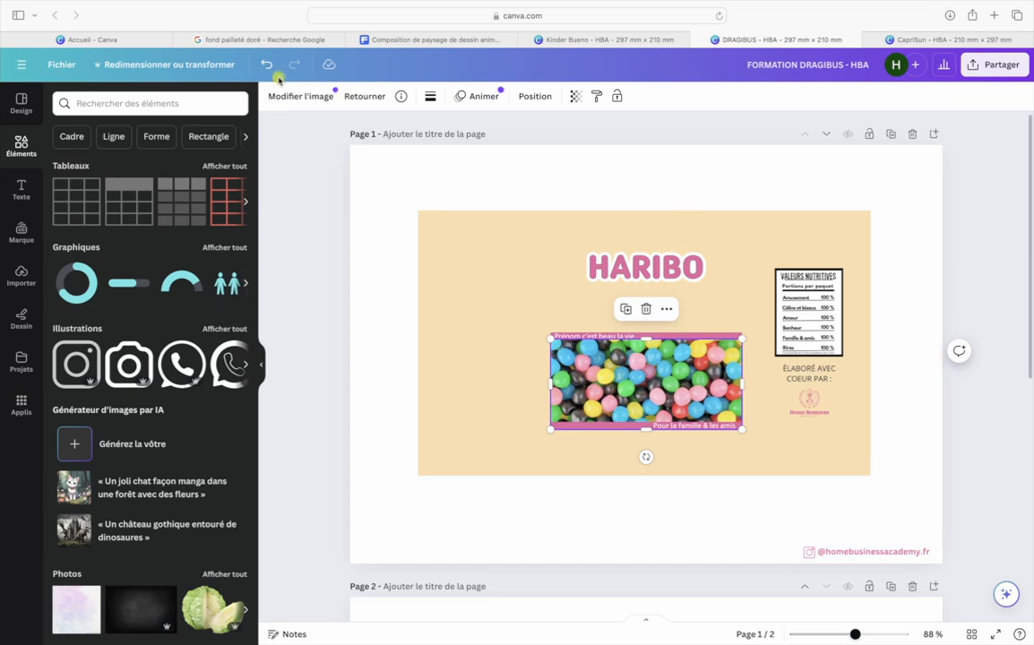
Switch to the Google Images page and search for "dragibus bleu"
left_click(237, 41)
left_click(326, 78)
triple_click(326, 78)
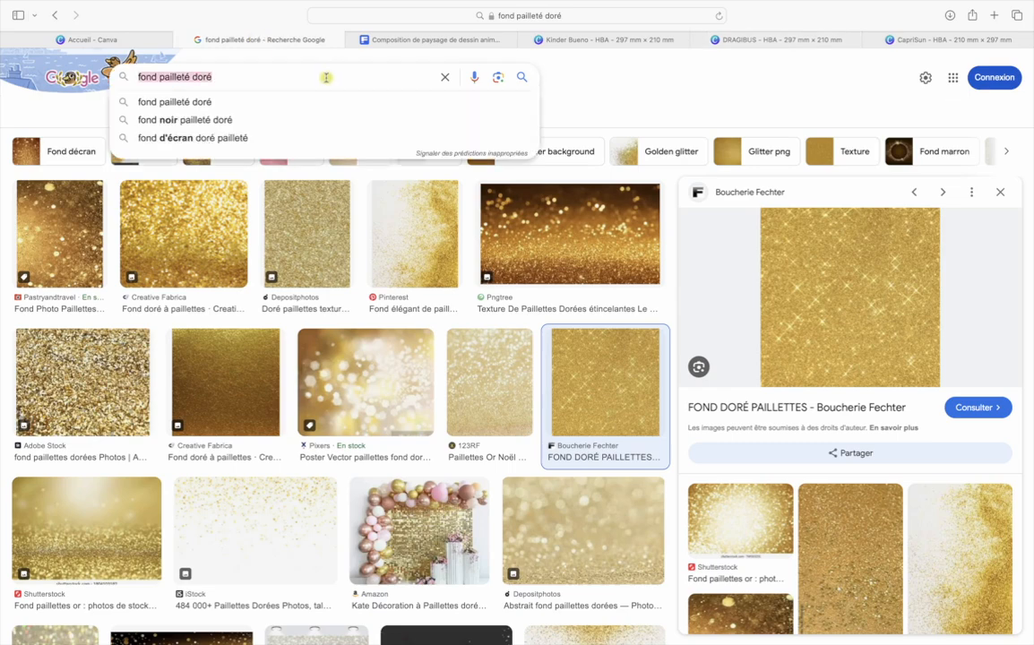
type("dragib")
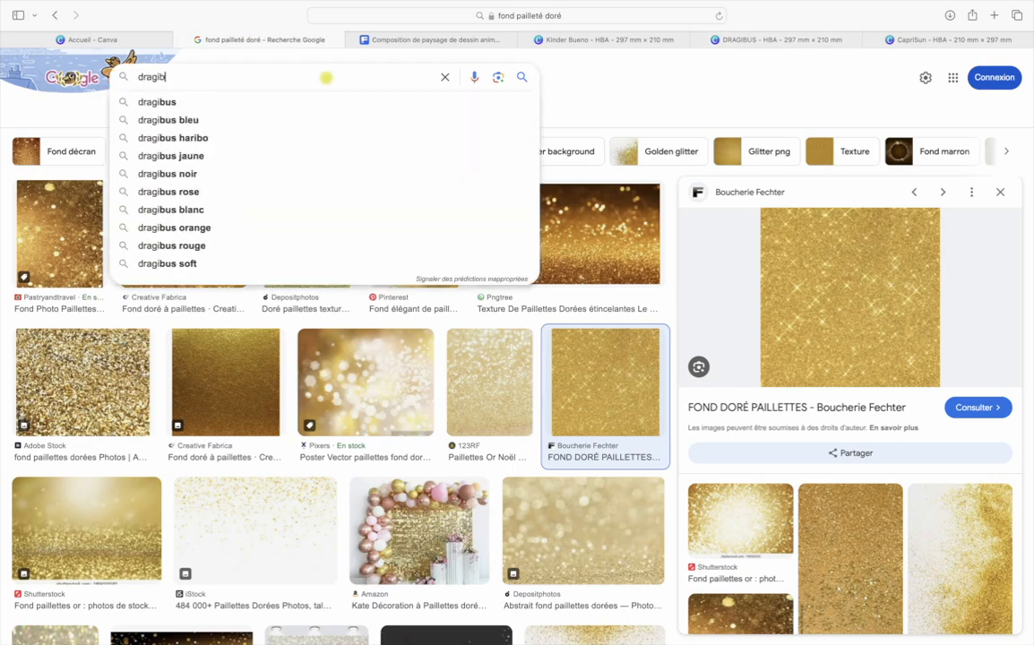
type("us n")
key("BackSpace")
type("bleu")
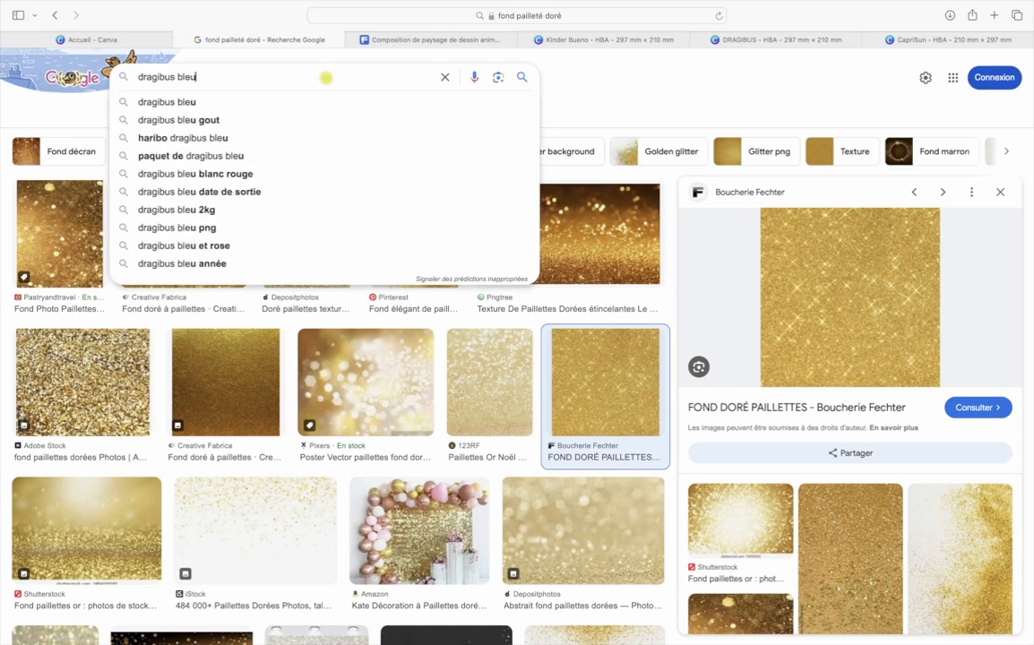
key("Return")
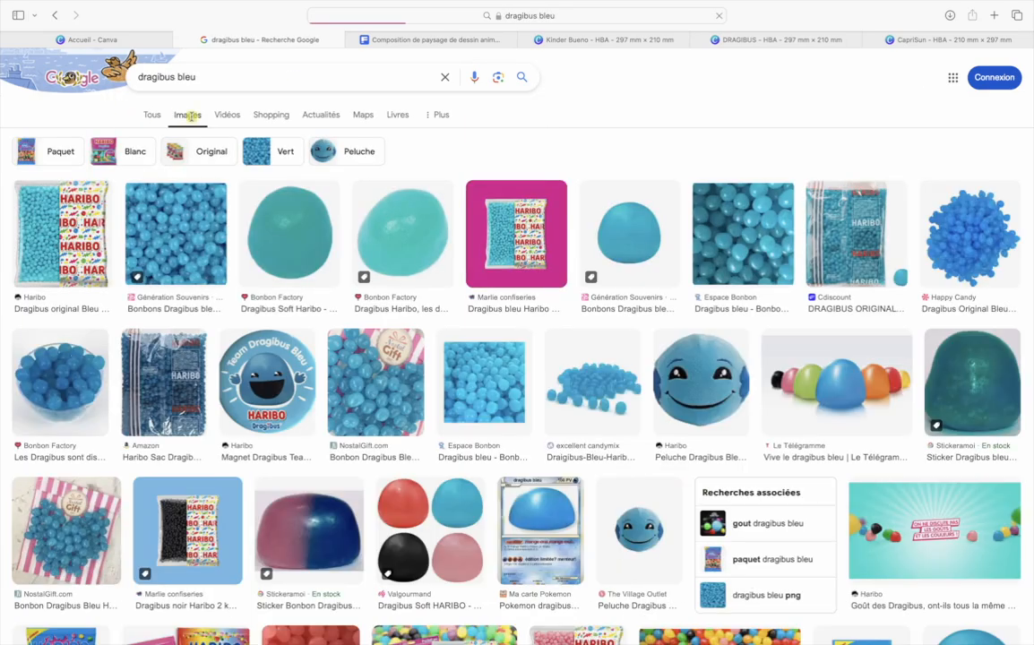
Save the Génération Souvenirs close-up photo of blue Dragibus candies from the image results to the computer
scroll(802, 124, "down", 1)
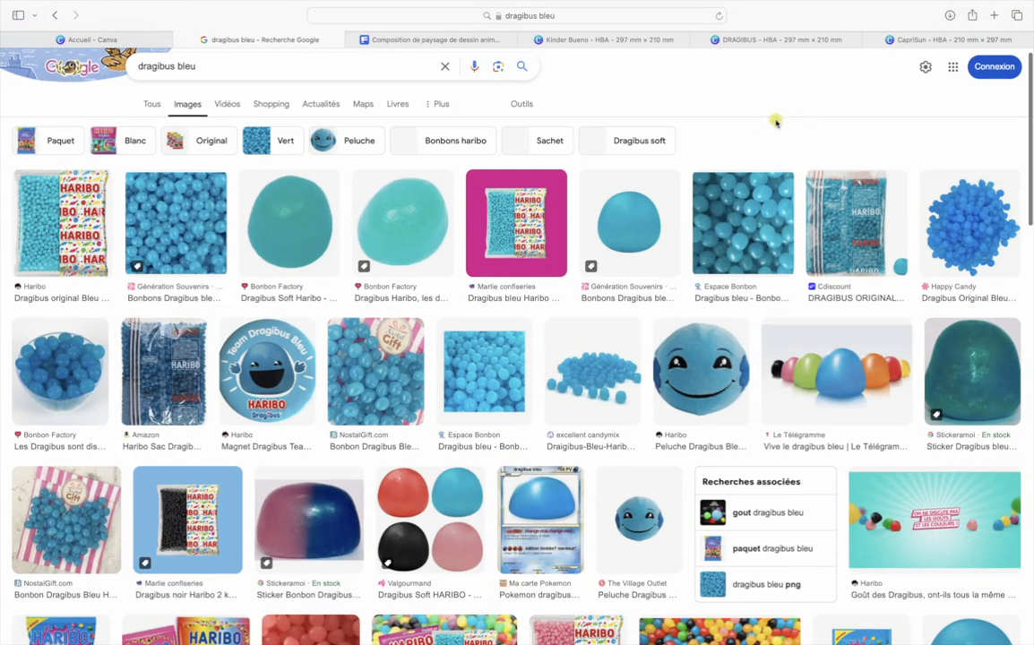
left_click(191, 218)
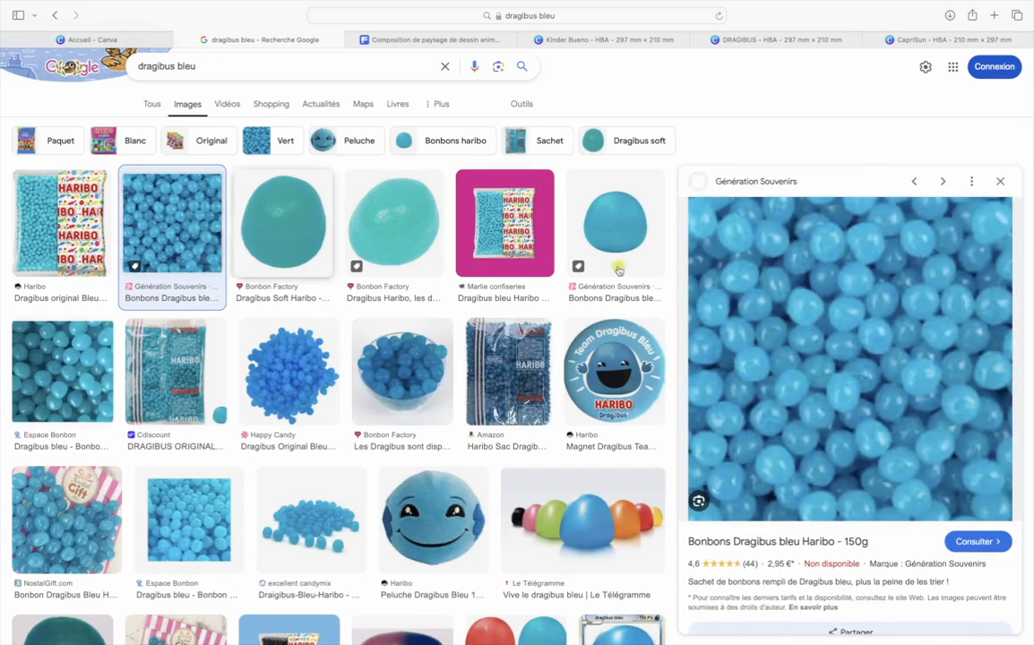
right_click(844, 299)
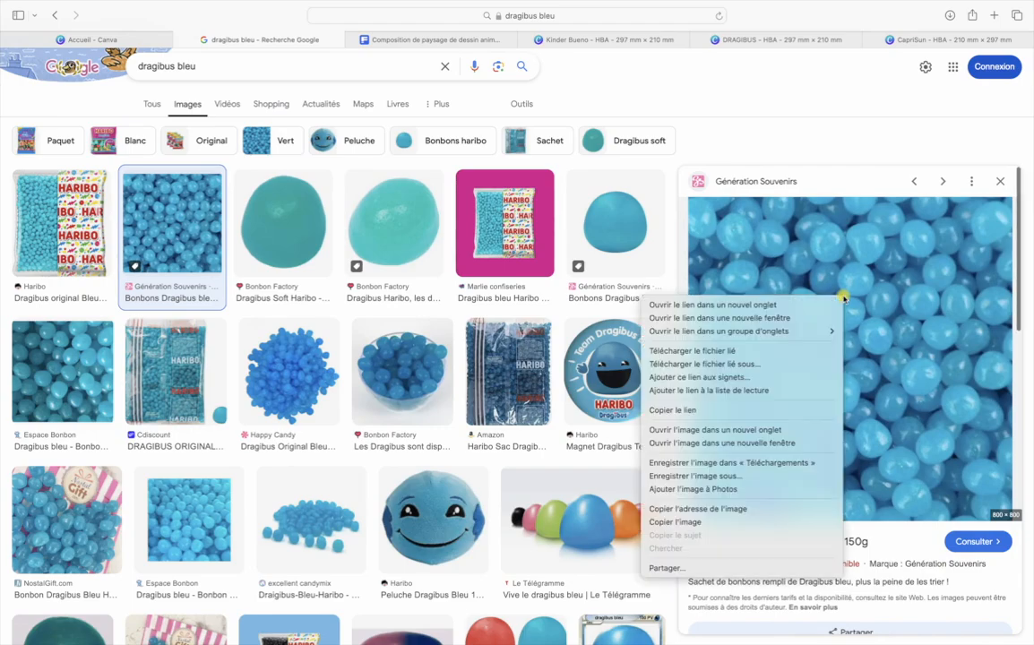
left_click(714, 478)
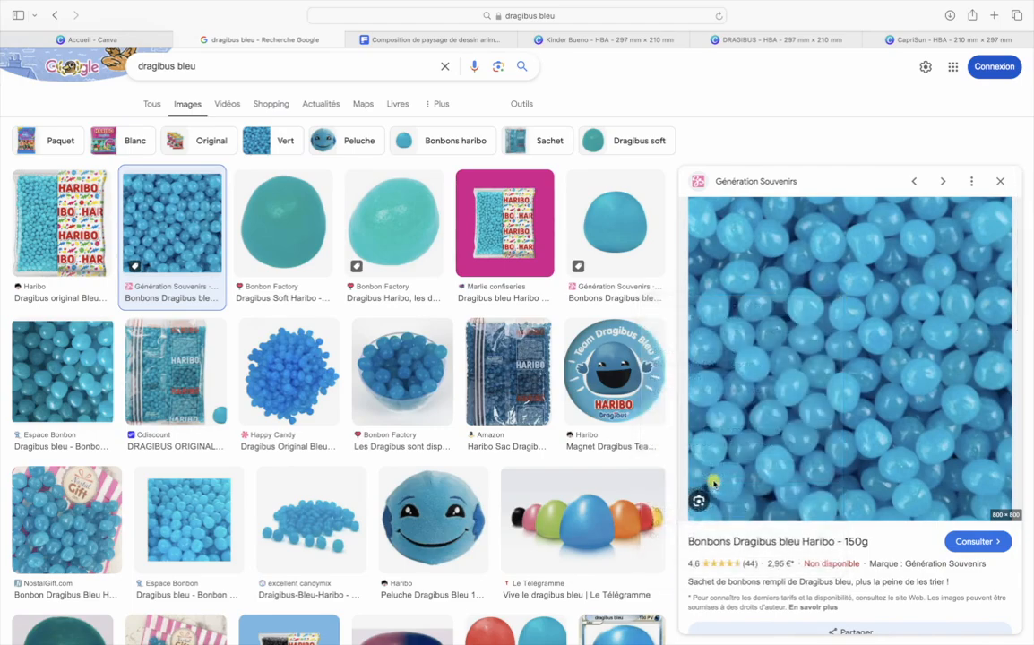
left_click(638, 354)
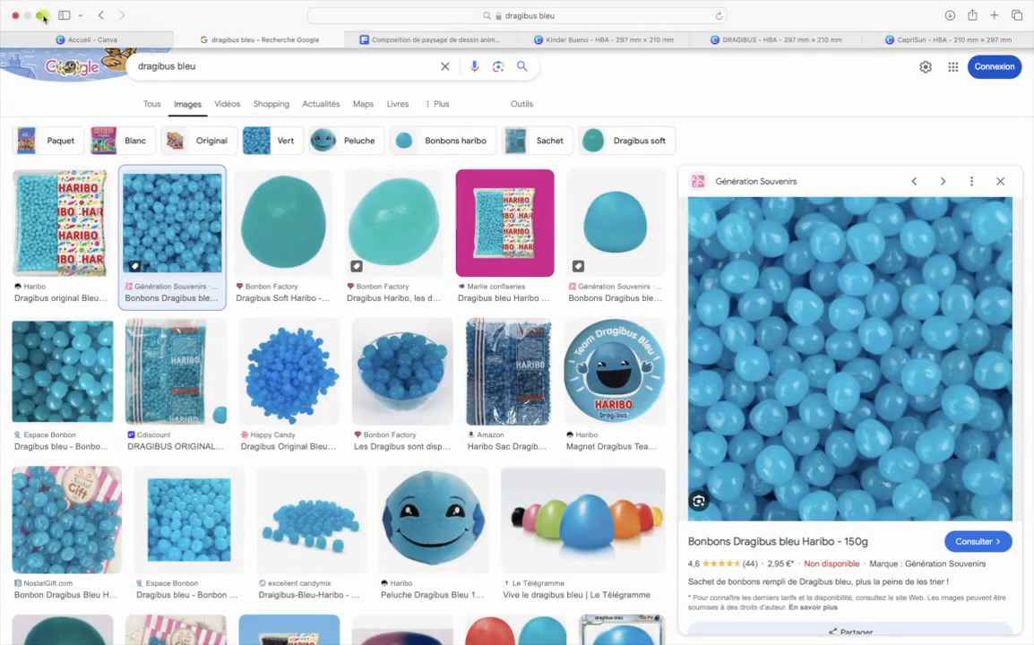
Switch to the DRAGIBUS design in a reduced window and upload bonbons-dragibus-bleu-haribo.webp from the downloads to its image library
left_click(43, 16)
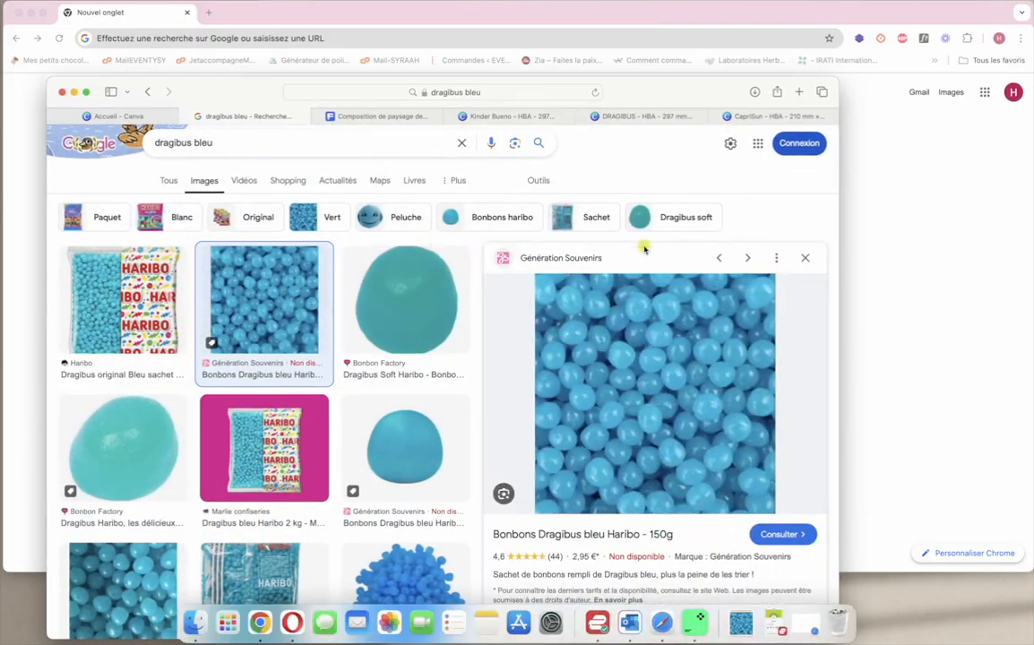
left_click(478, 115)
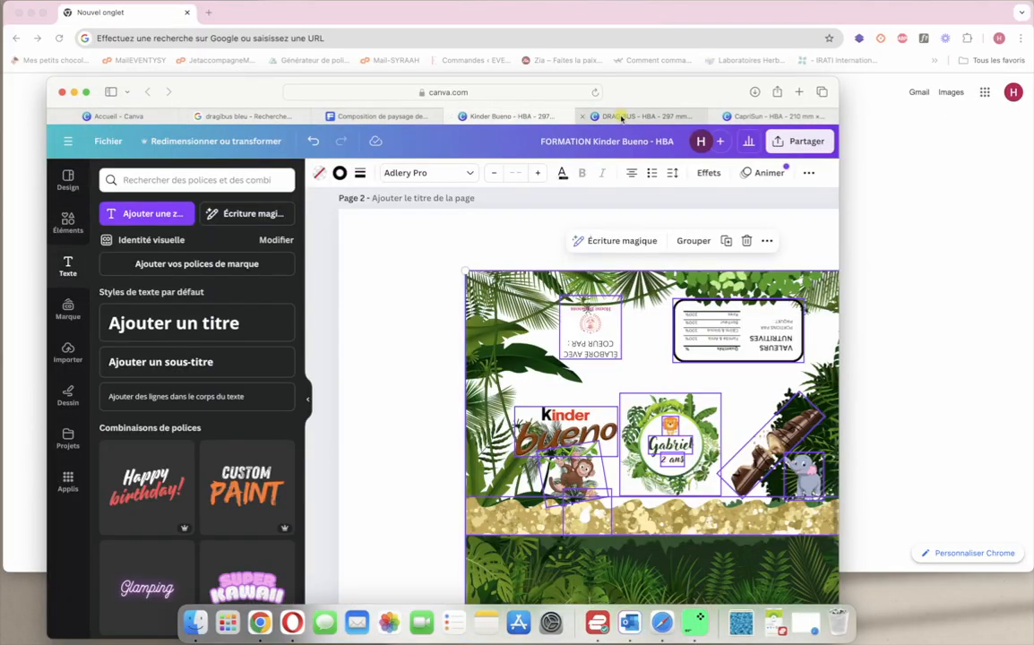
left_click(621, 115)
left_click(741, 620)
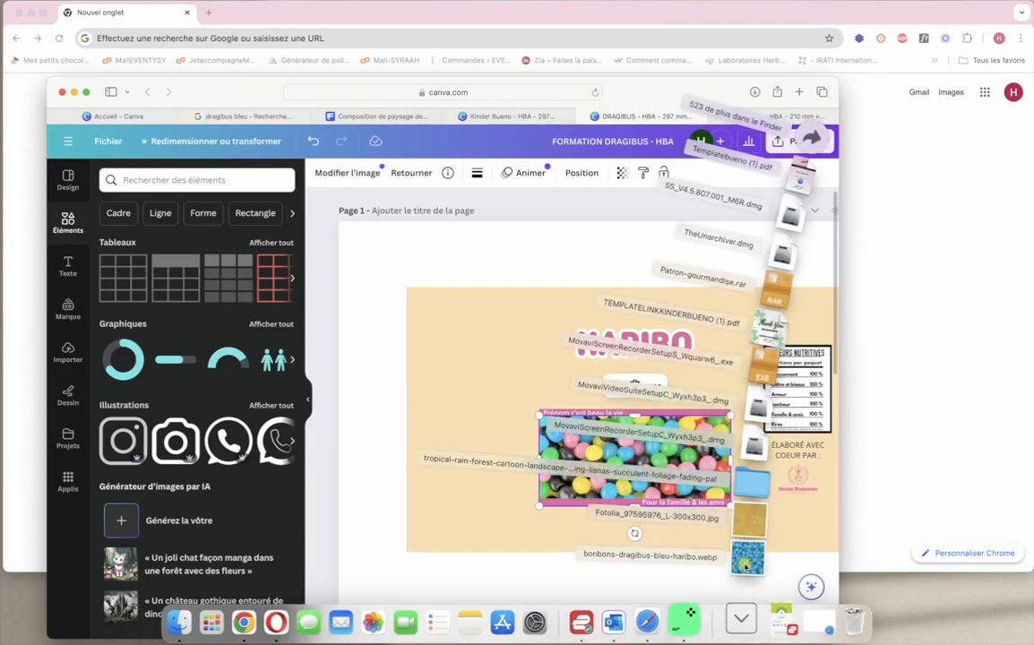
left_click_drag(744, 563, 236, 370)
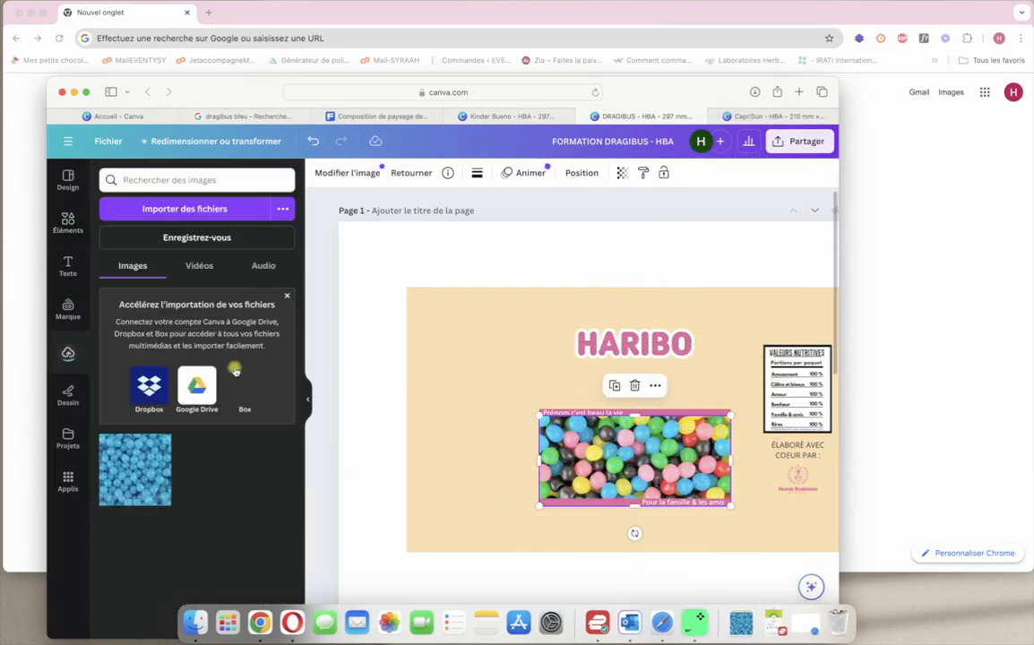
Return to the Google Images page and search for "dragibus rose"
left_click(235, 116)
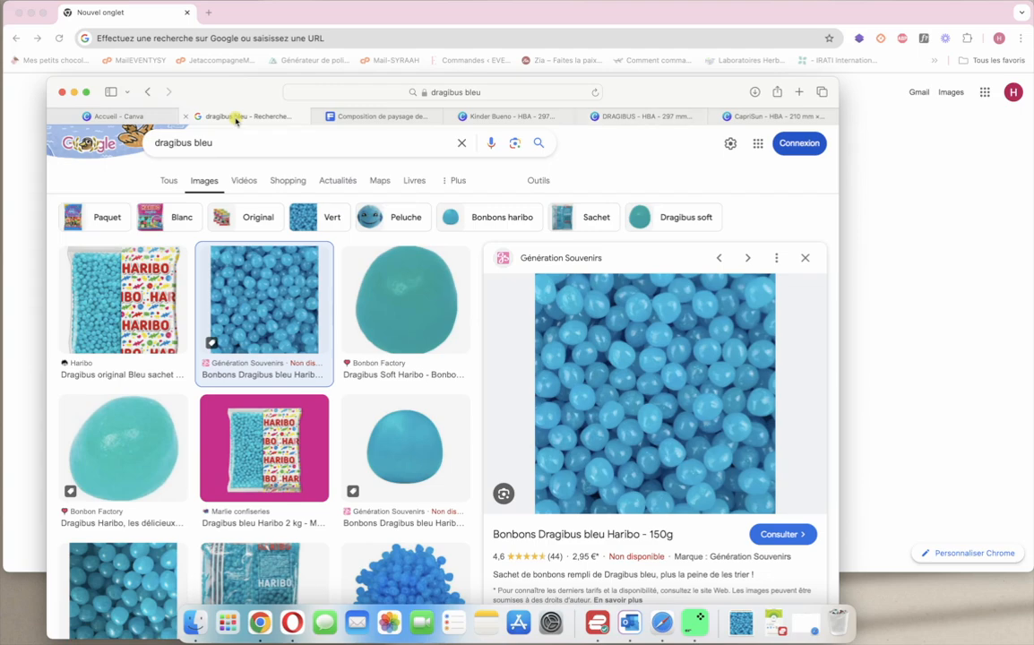
left_click_drag(193, 142, 254, 142)
type("ros")
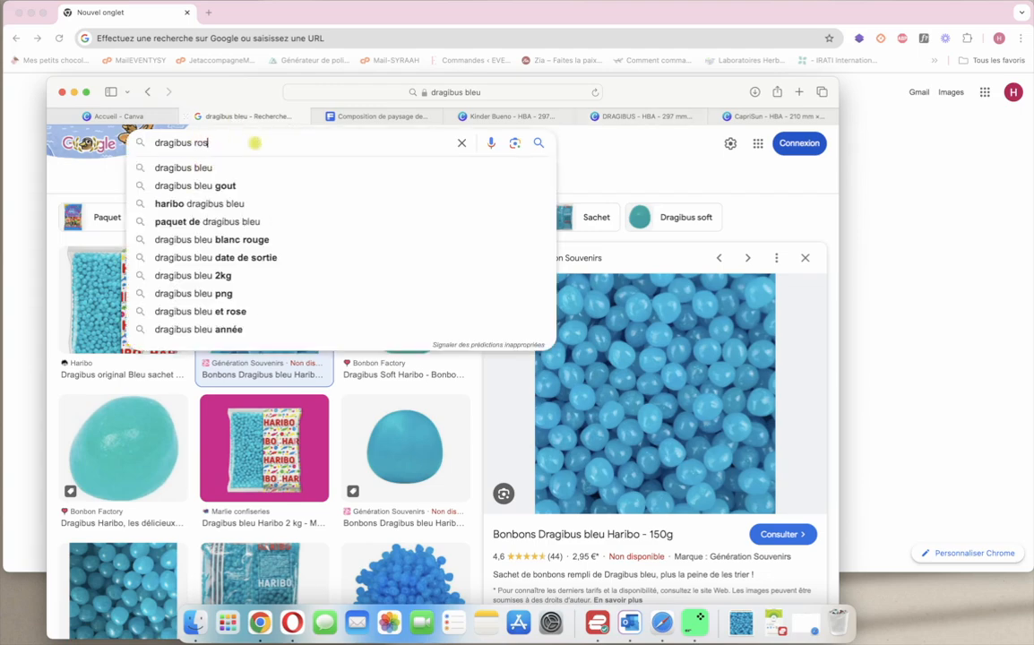
type("e")
key("Return")
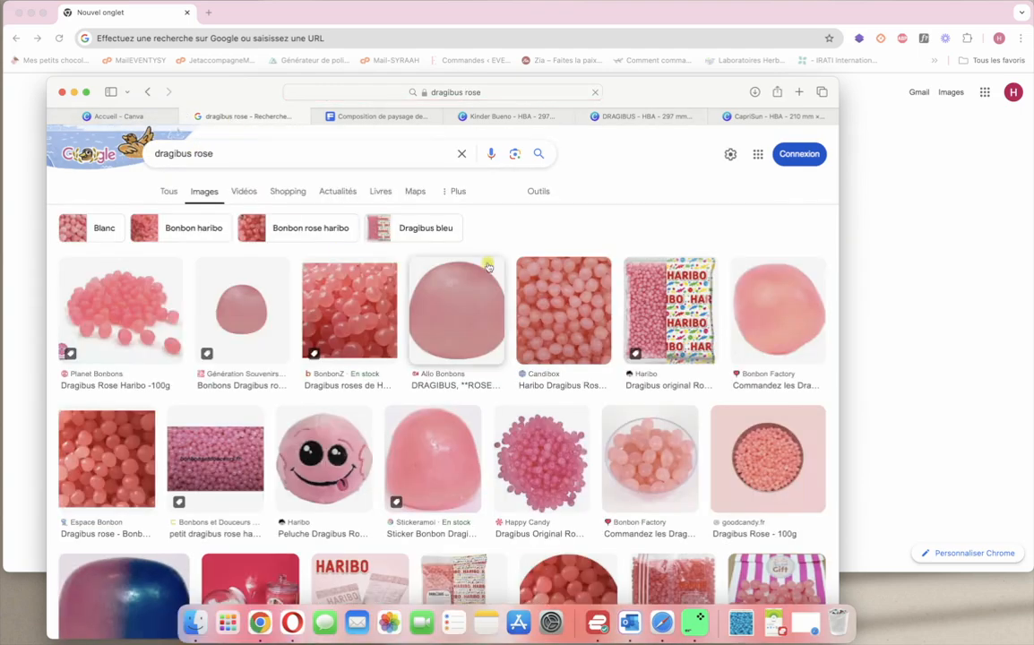
Save the Candibox photo of pink Dragibus candies as HariboDragibusRose500x500.webp in the Téléchargements folder
left_click(563, 309)
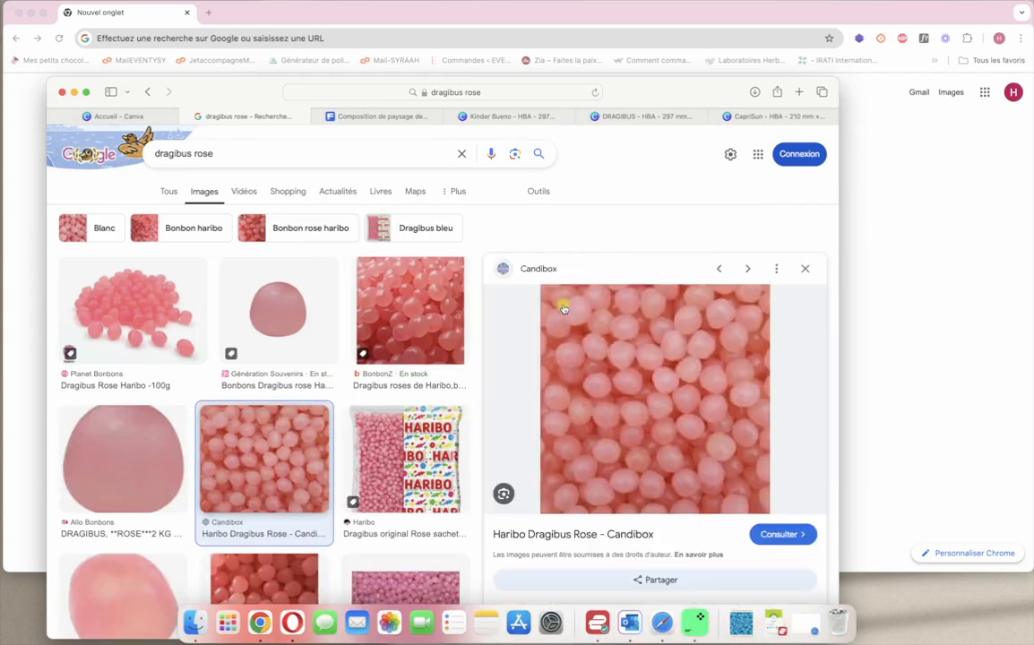
right_click(626, 375)
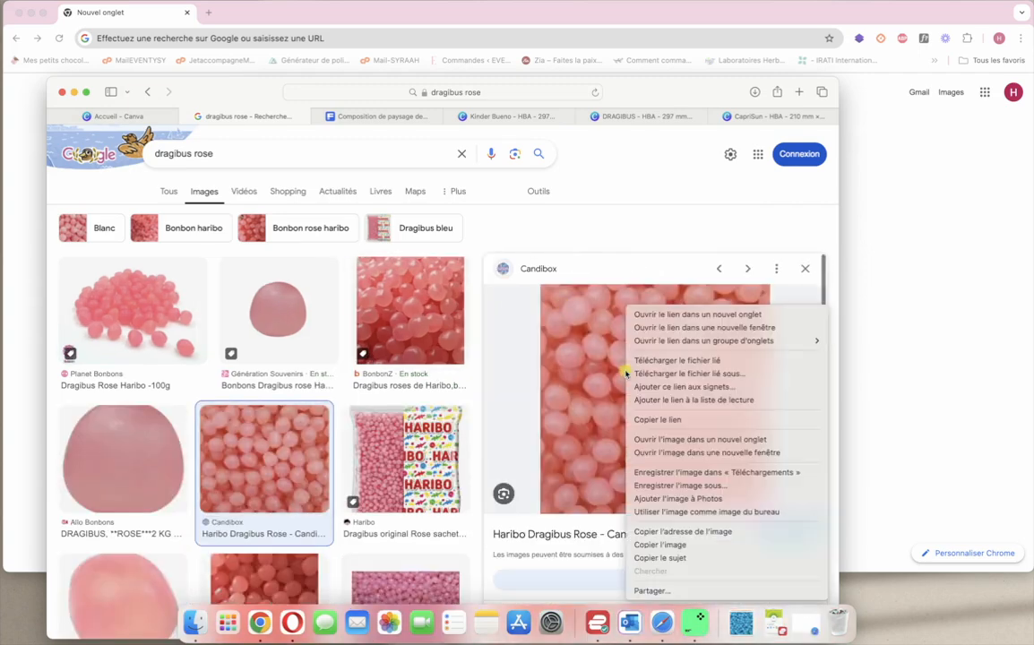
left_click(698, 487)
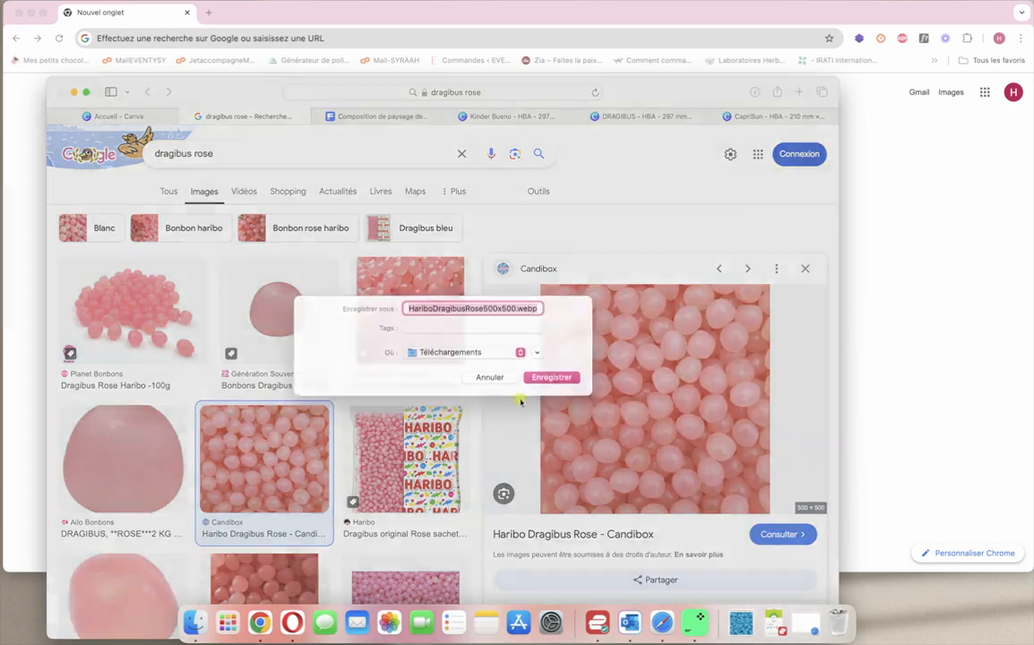
left_click(551, 390)
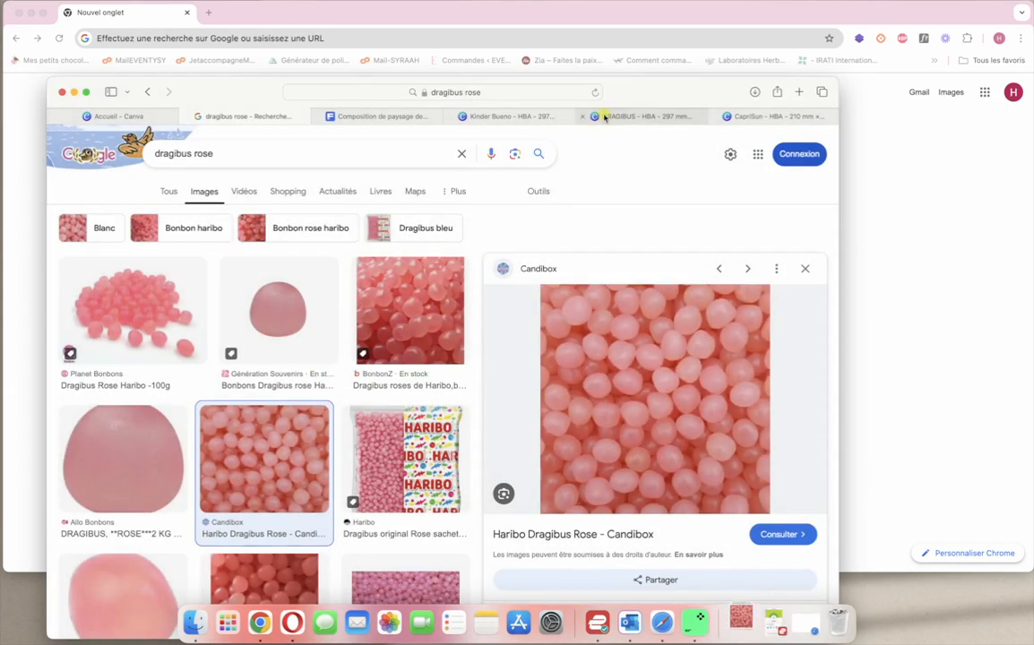
Upload the downloaded pink candy photo to the DRAGIBUS design's image library and restore the full-screen window
left_click(627, 116)
left_click(739, 617)
left_click_drag(751, 562, 192, 495)
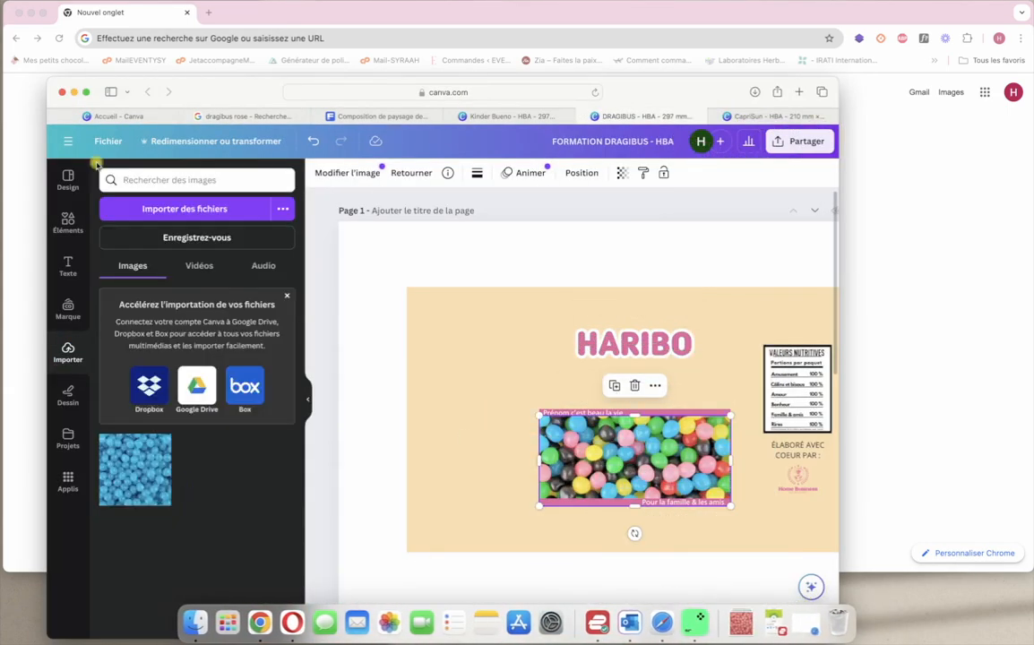
left_click(86, 97)
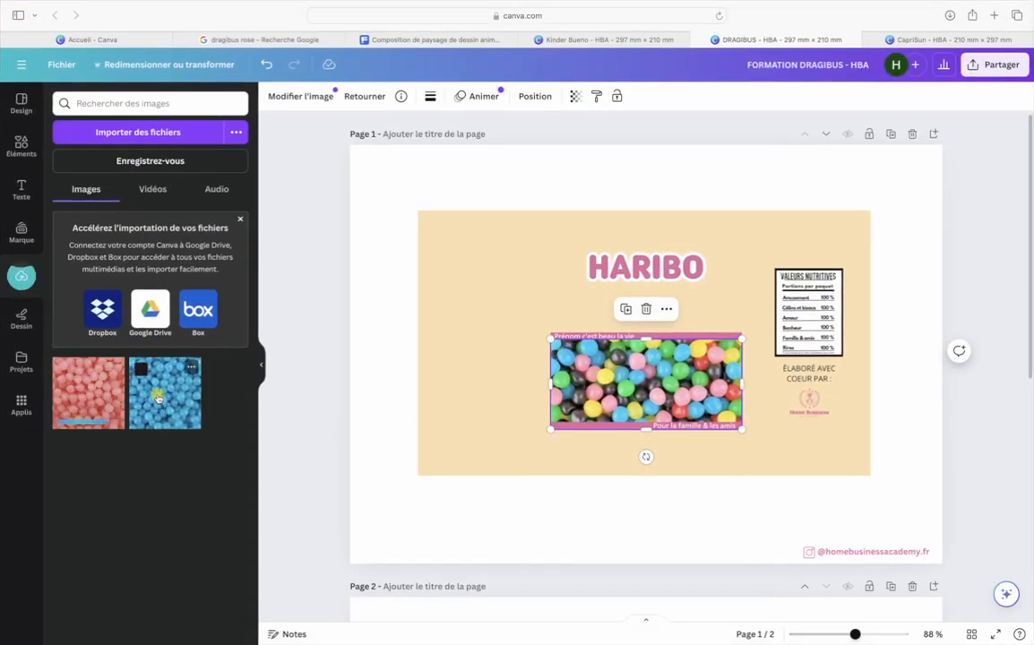
Try the blue and the pink candy photos in the frame between the caption bands, and undo both replacements
left_click_drag(158, 398, 592, 368)
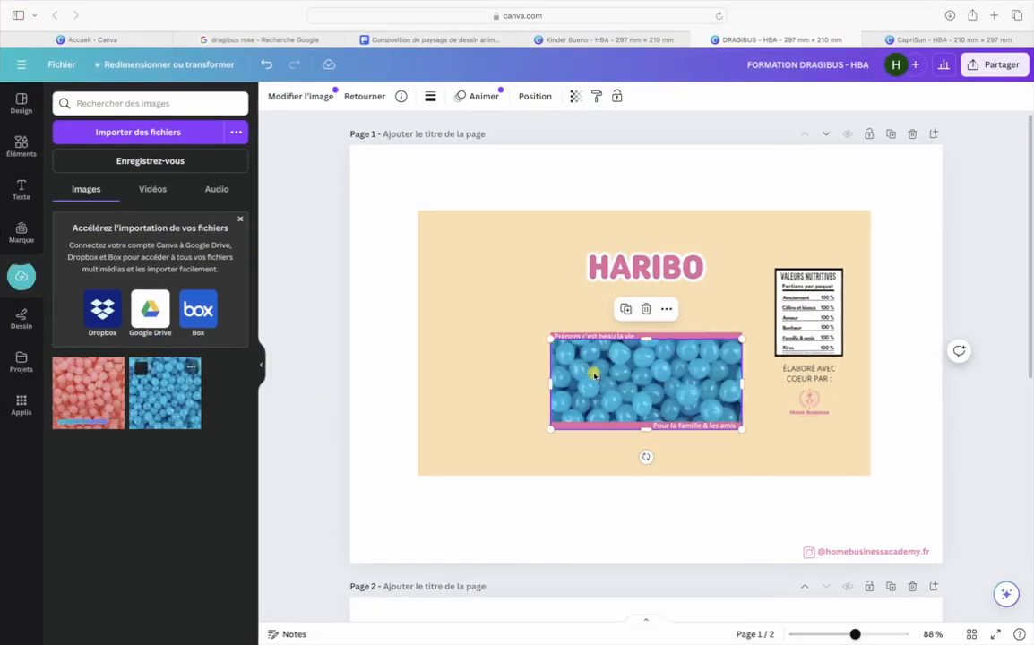
left_click(519, 391)
left_click_drag(90, 395, 630, 404)
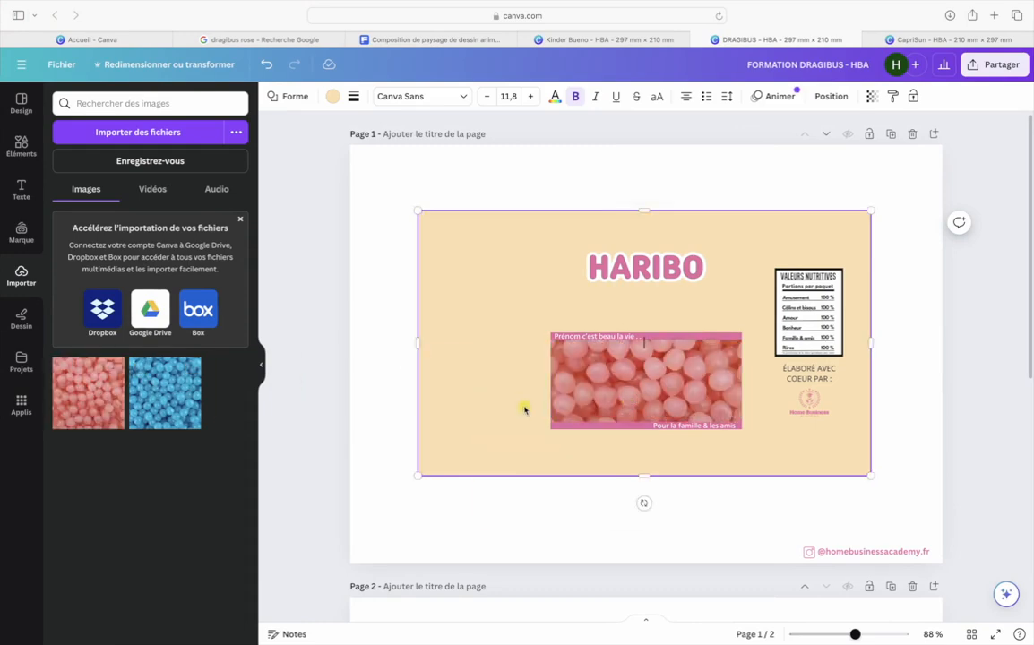
left_click(266, 65)
left_click(267, 65)
left_click(267, 66)
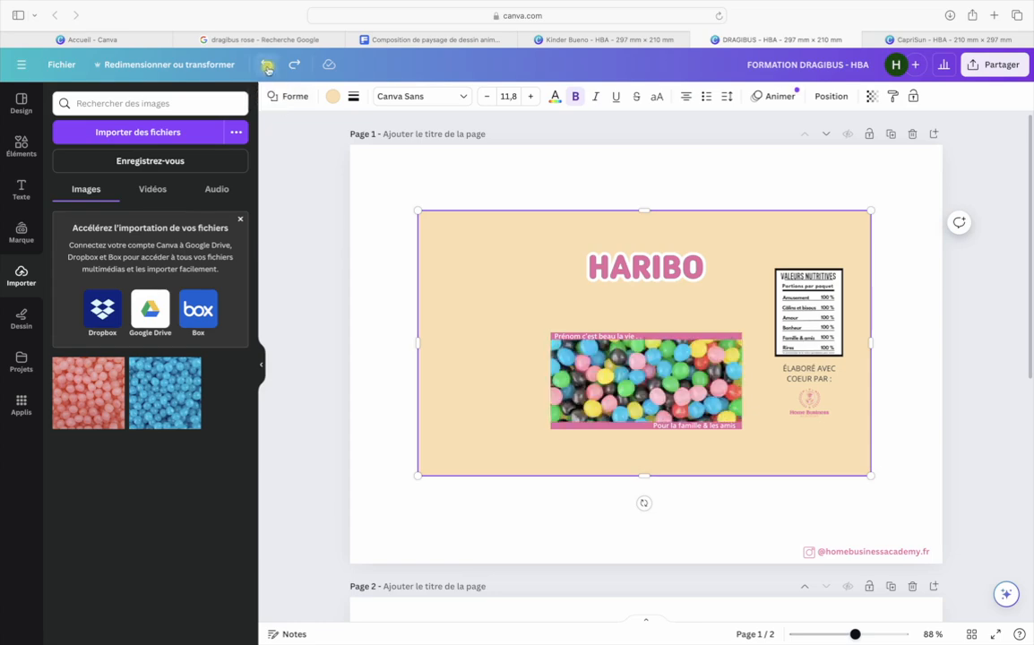
left_click(331, 383)
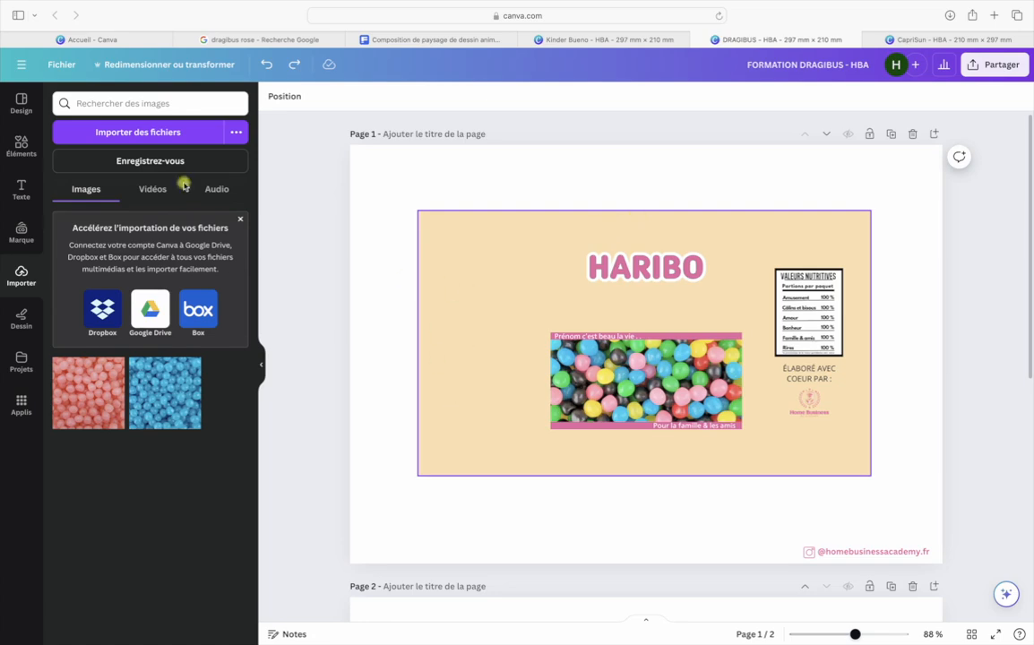
Search the design elements for "jungle" and show all matching illustrations
left_click(20, 143)
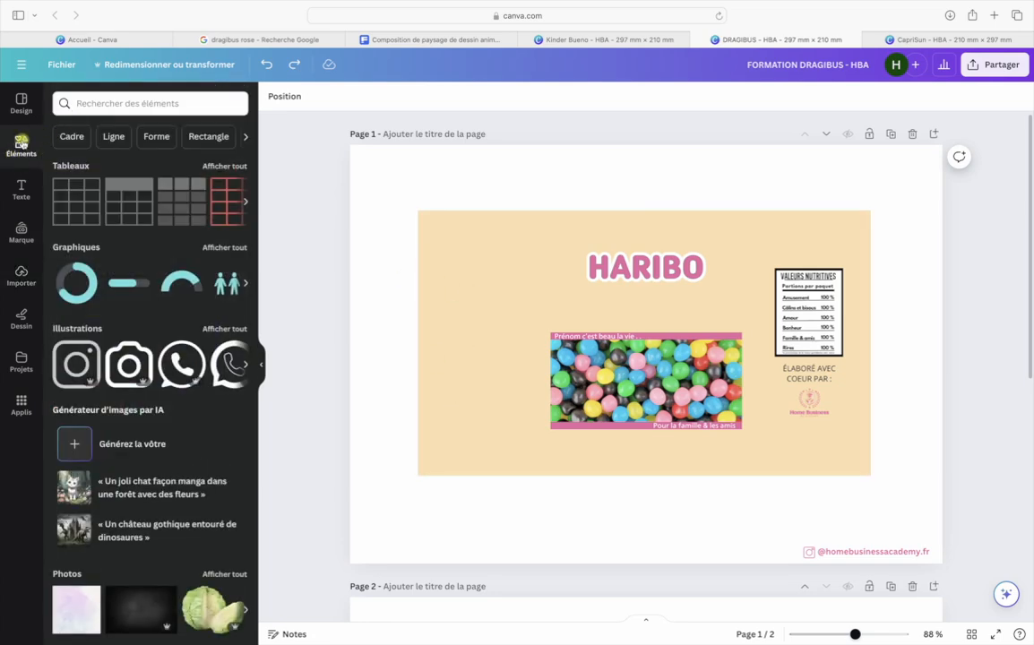
left_click(94, 104)
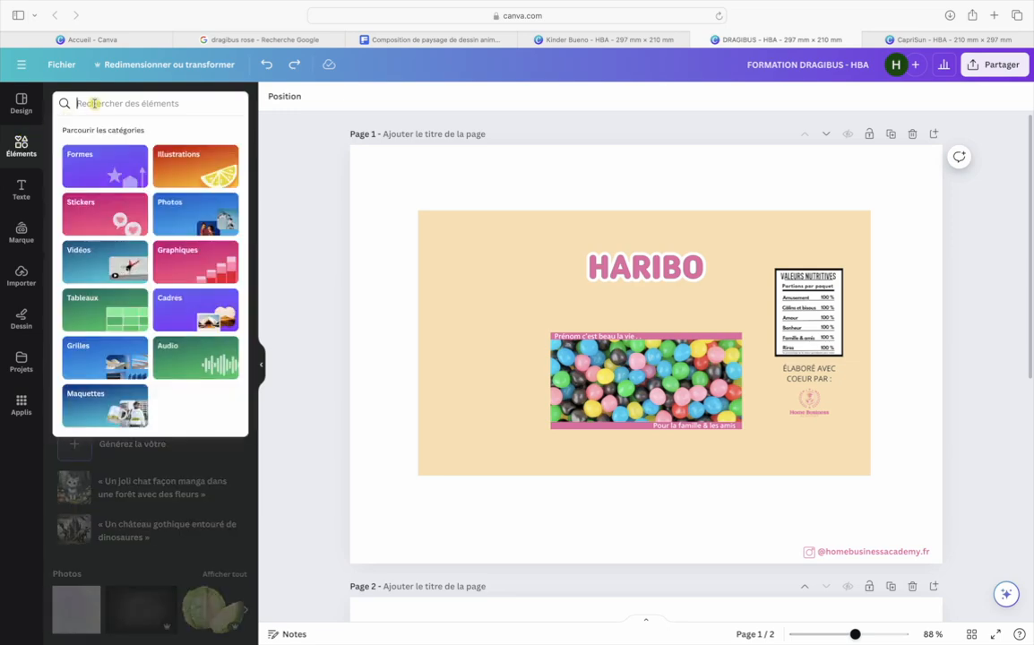
type("jungle")
key("Return")
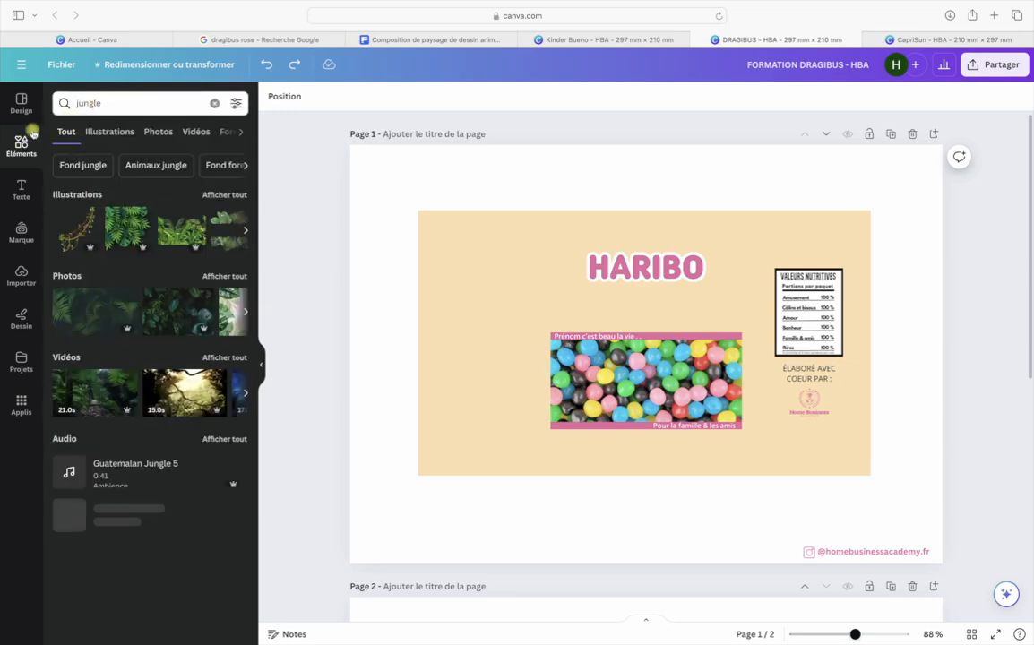
left_click(221, 195)
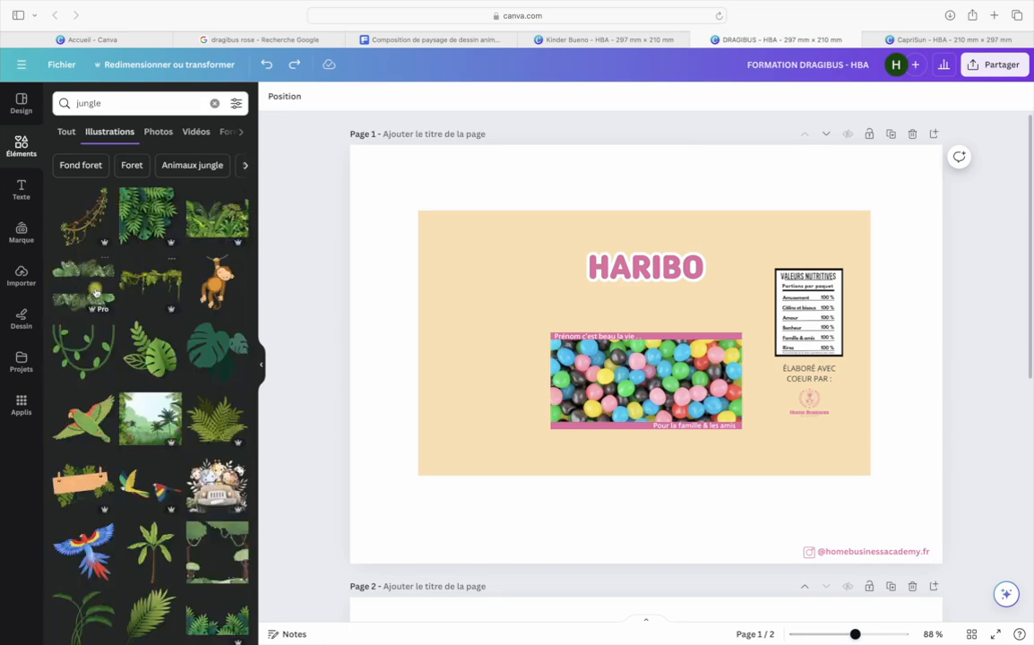
Try a wide tropical foliage border over the upper part of the beige wrapper and delete it
scroll(170, 425, "down", 10)
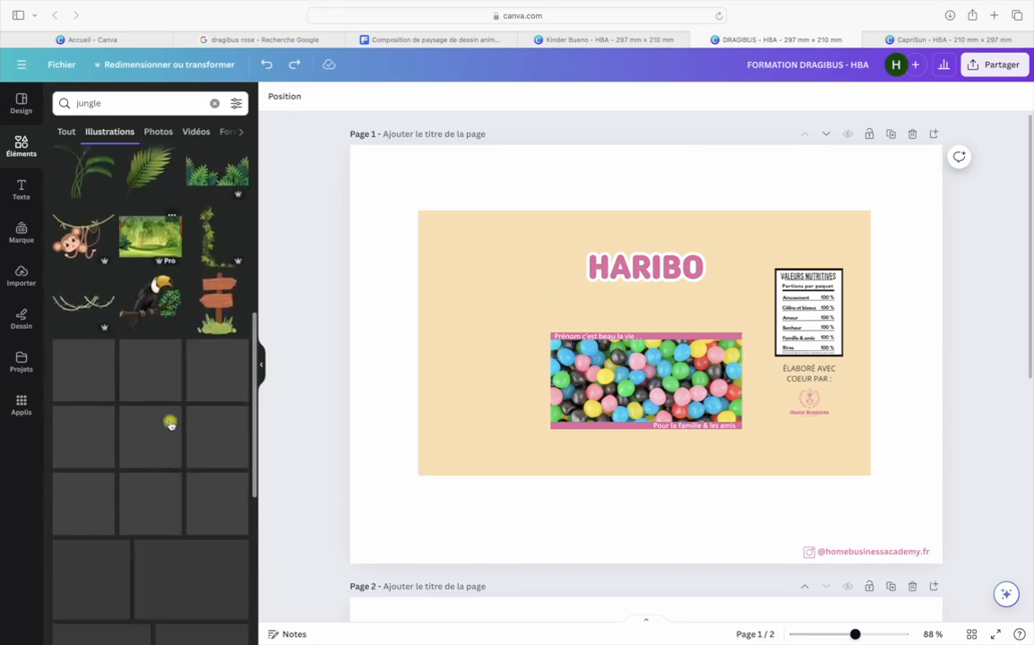
scroll(170, 425, "down", 10)
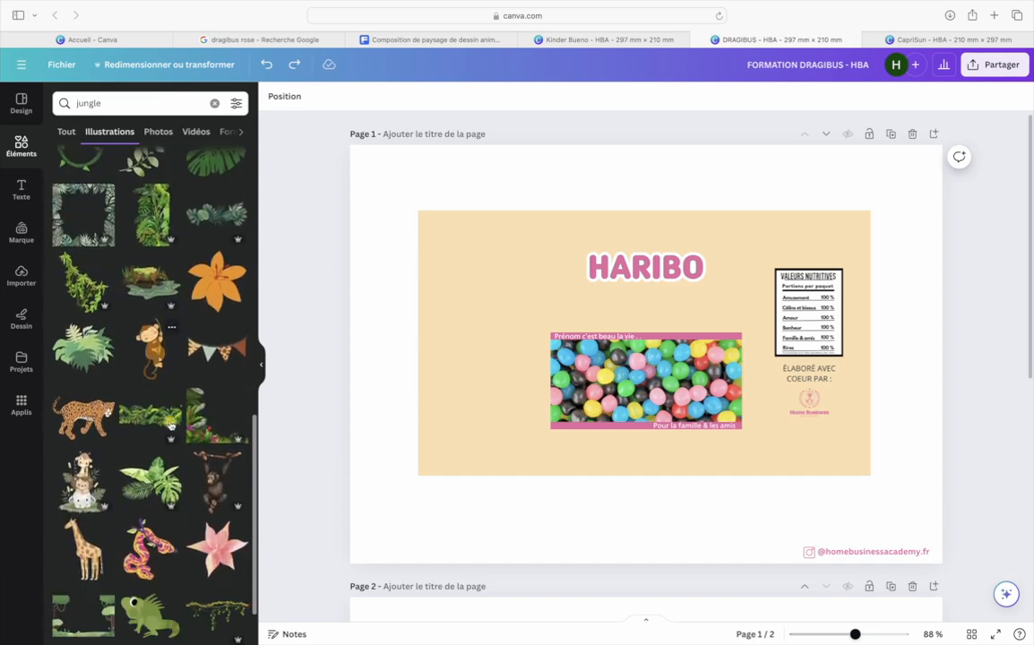
scroll(170, 425, "down", 5)
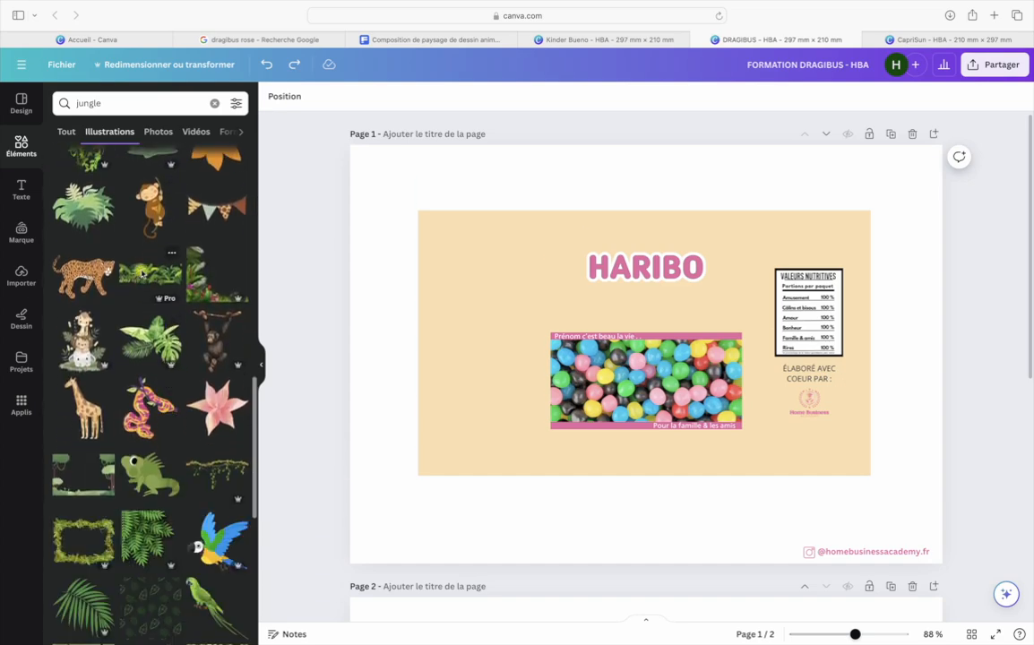
left_click(142, 273)
left_click_drag(659, 354, 619, 279)
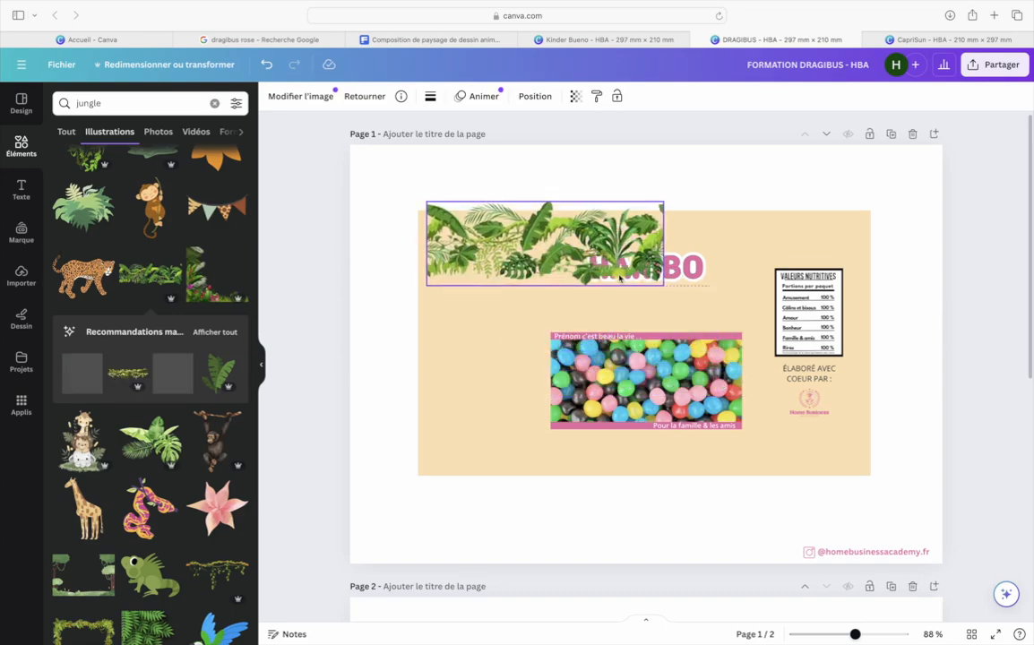
key("Delete")
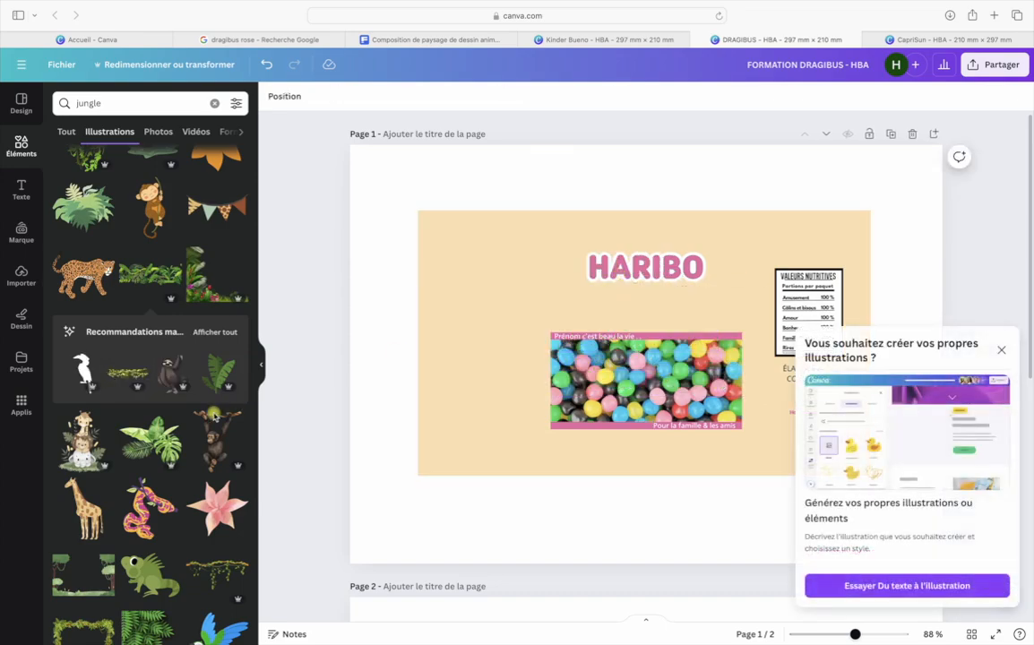
Browse the jungle illustrations for a foliage garland that suits the wrapper's upper edge
scroll(135, 439, "down", 2)
scroll(139, 465, "down", 6)
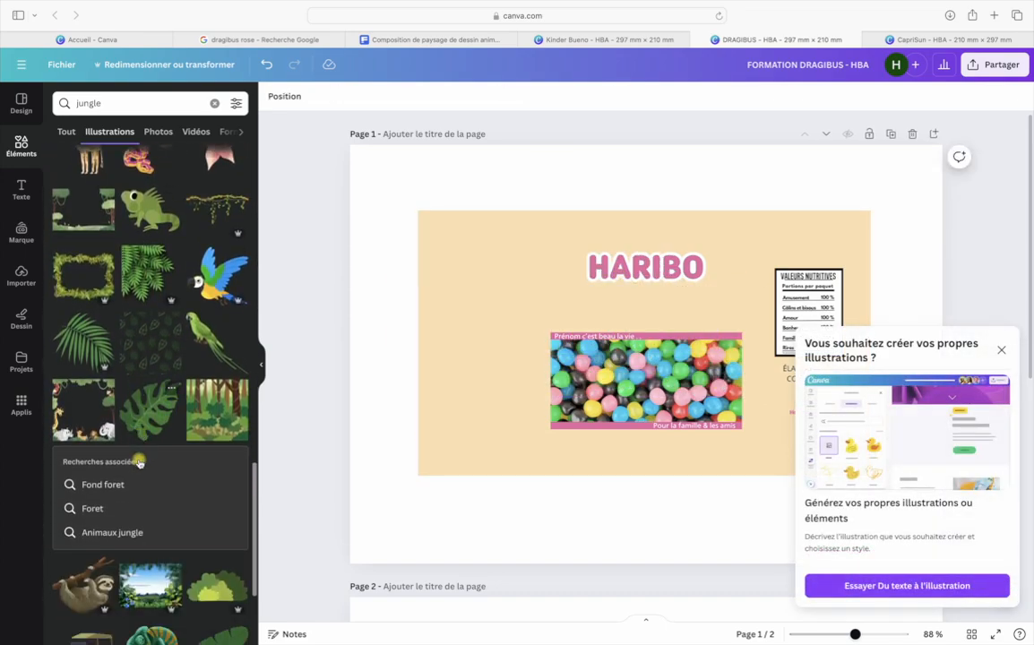
scroll(139, 464, "down", 5)
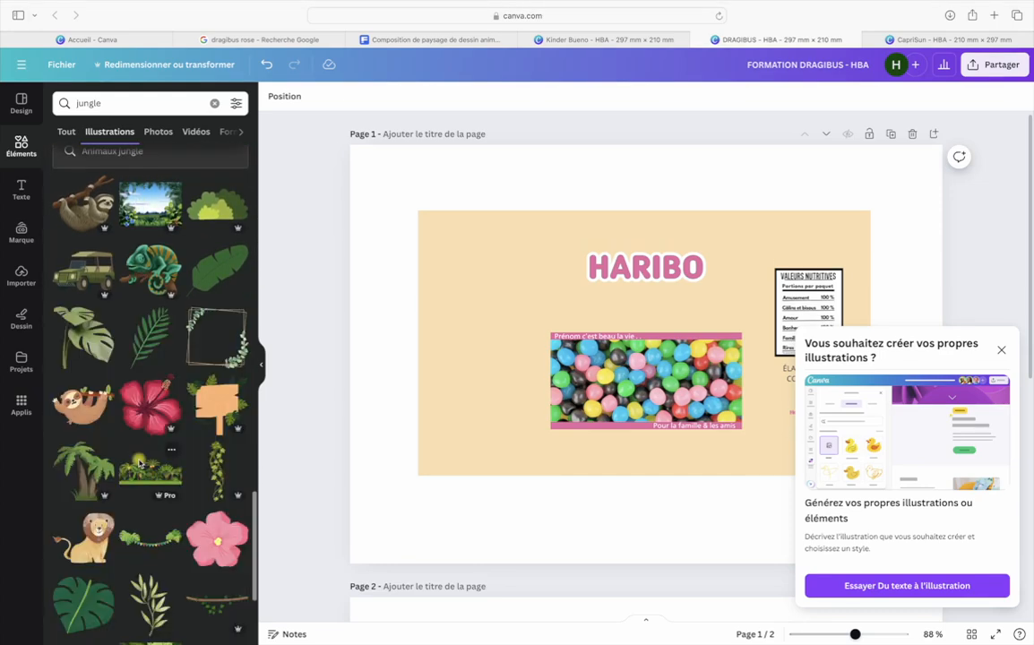
scroll(139, 465, "down", 3)
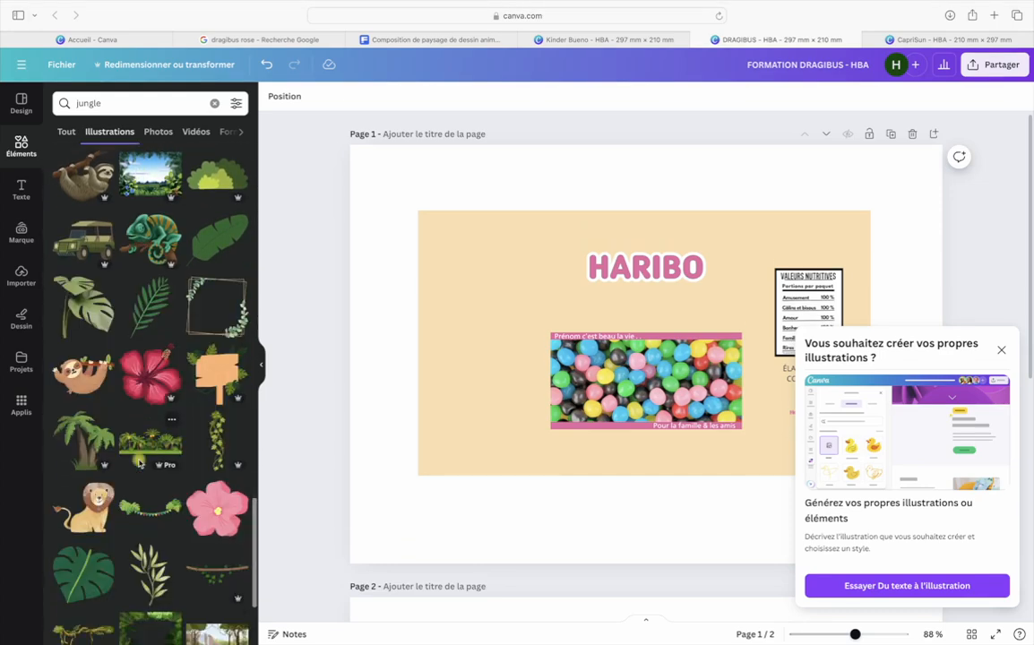
scroll(139, 464, "down", 2)
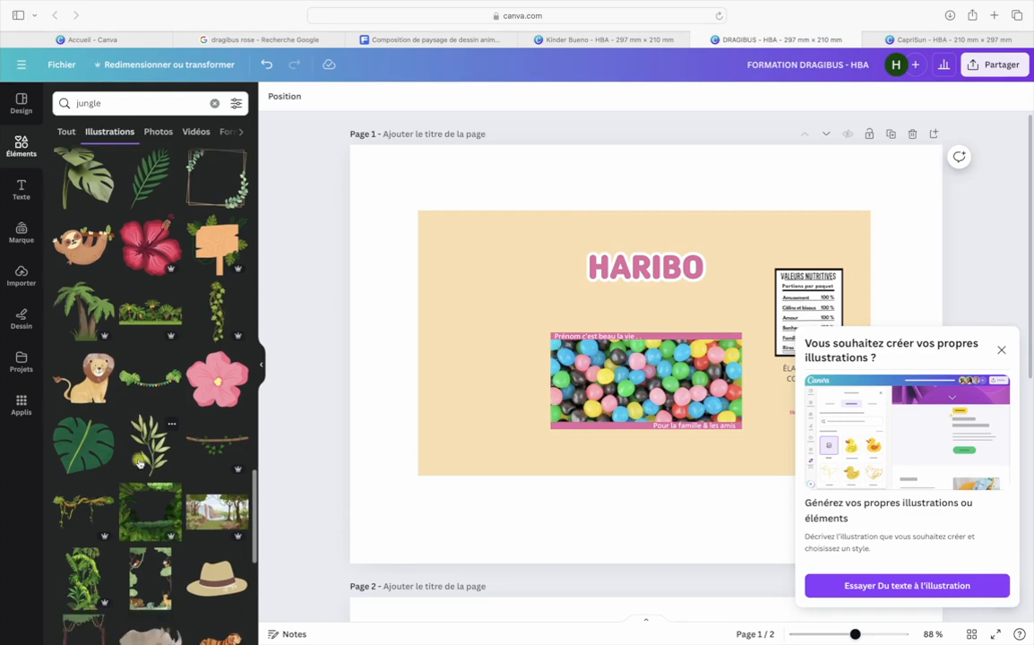
scroll(139, 464, "down", 1)
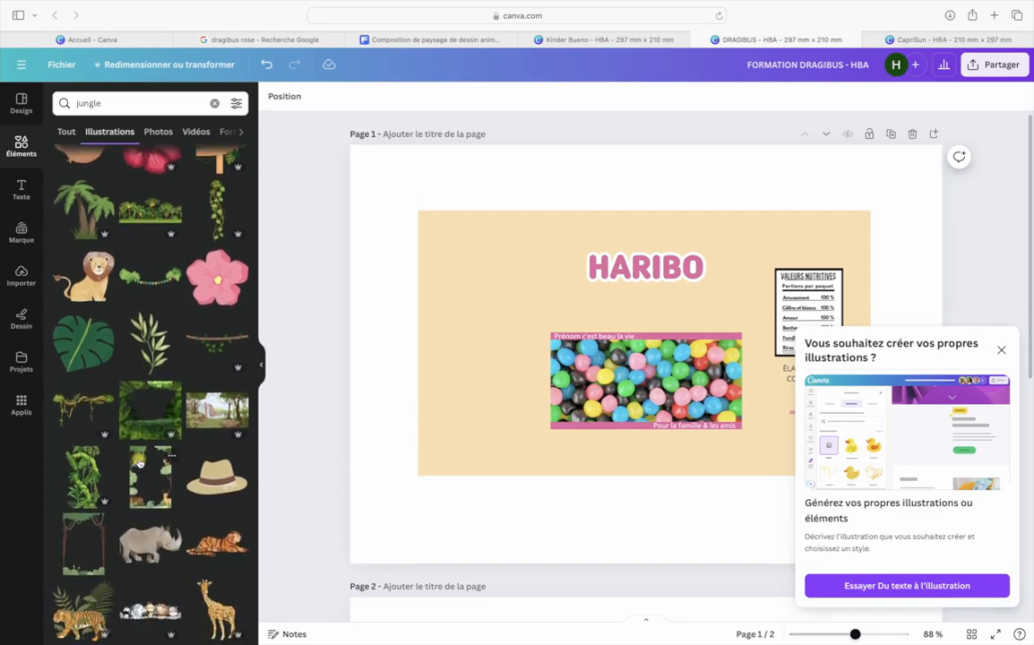
scroll(125, 508, "down", 3)
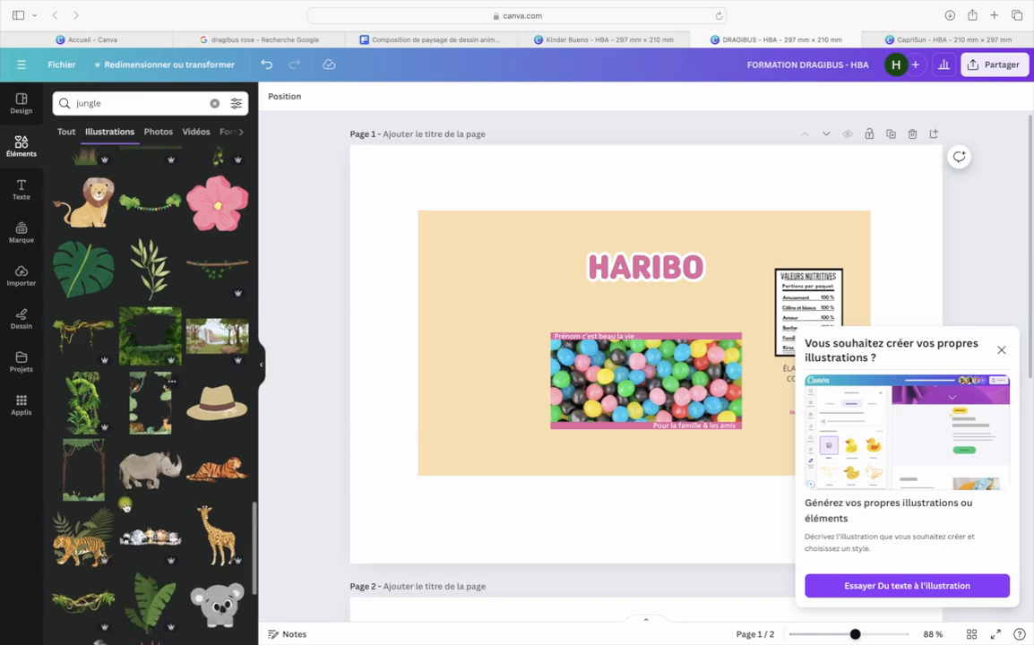
scroll(126, 507, "down", 8)
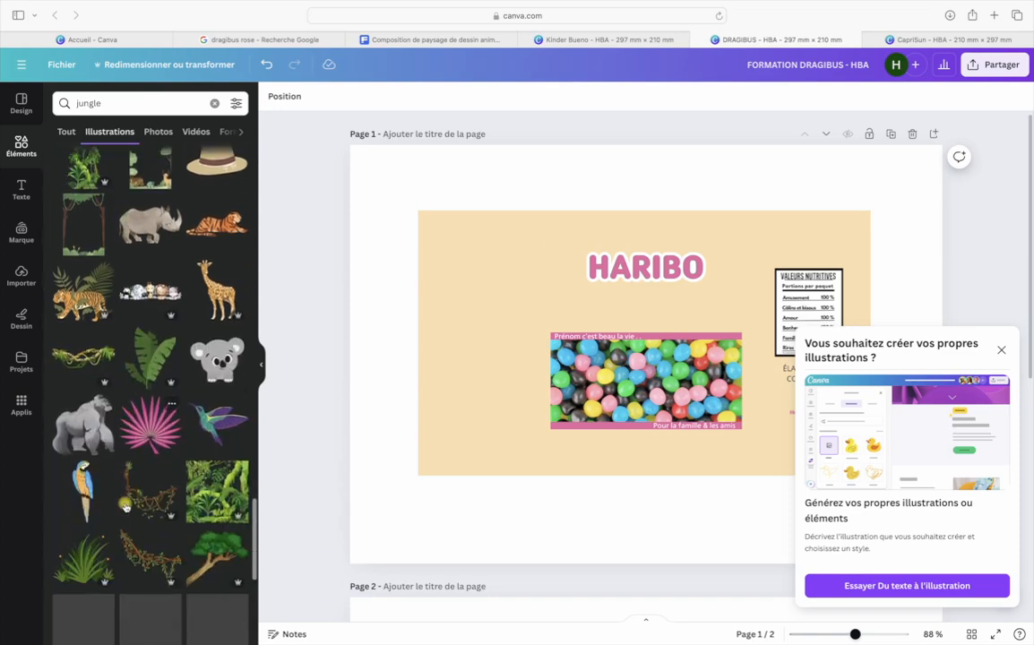
scroll(126, 508, "down", 6)
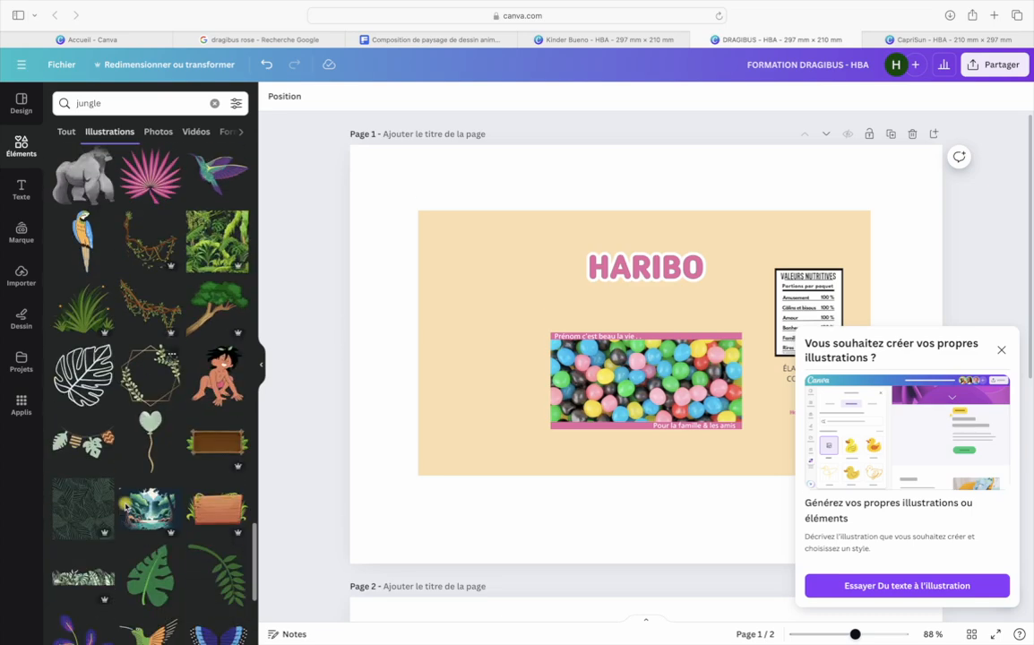
scroll(125, 508, "down", 2)
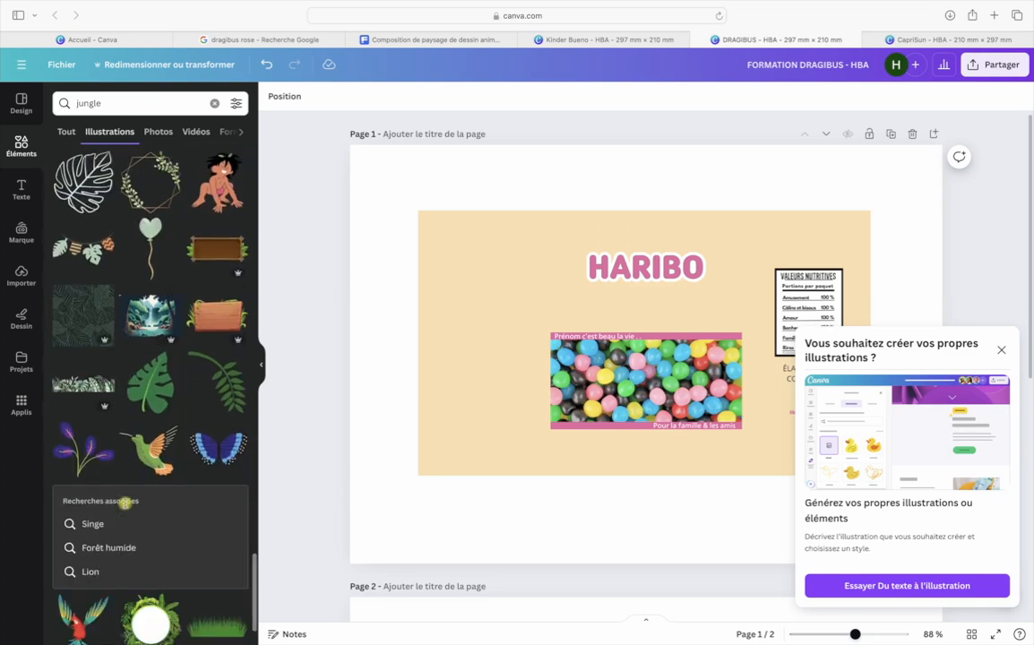
scroll(126, 504, "down", 8)
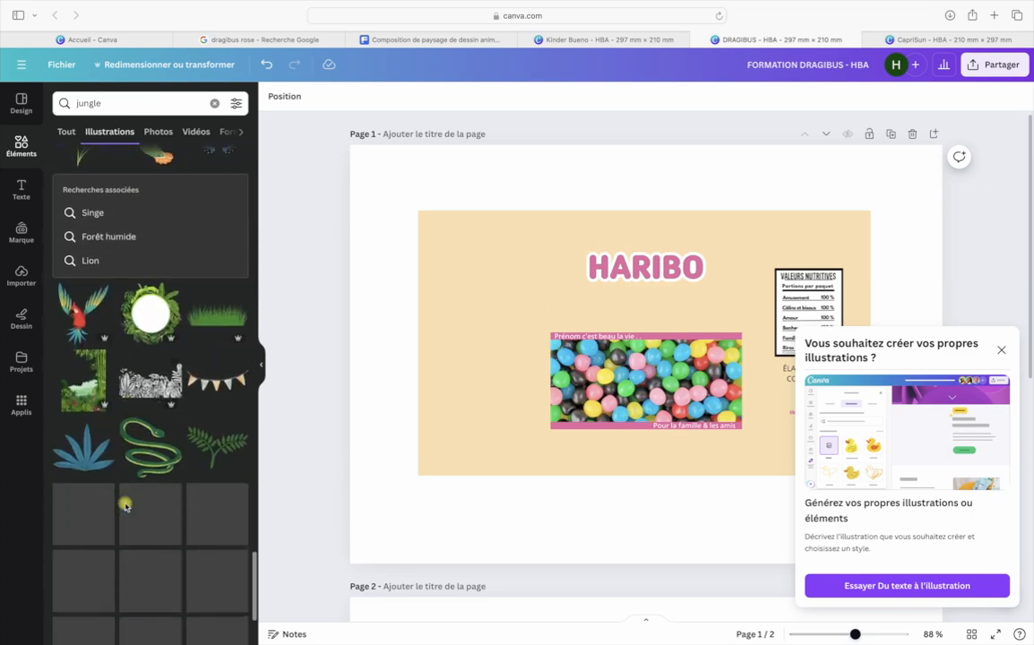
scroll(126, 507, "down", 8)
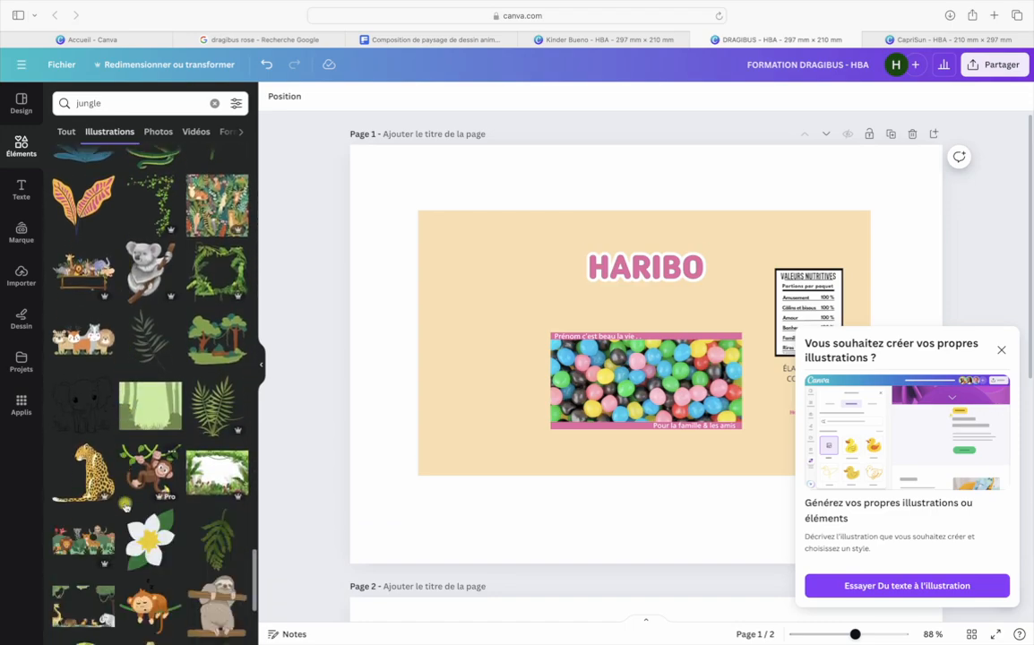
scroll(125, 507, "down", 7)
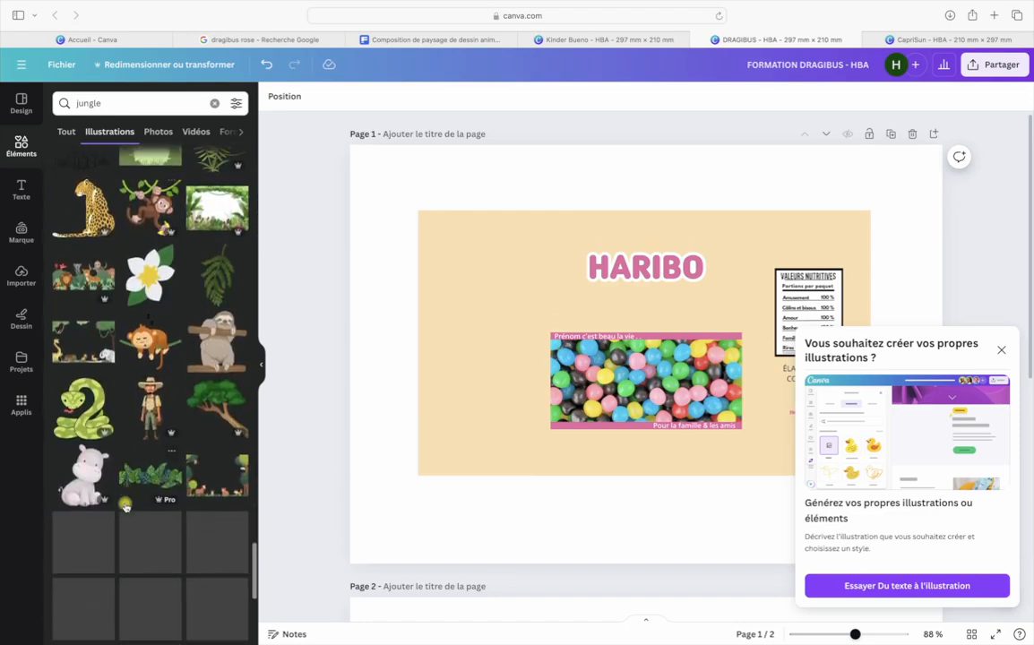
Add the tropical leaf garland illustration and shrink it into the beige wrapper's upper left corner, closing the illustration generator offer
left_click(146, 475)
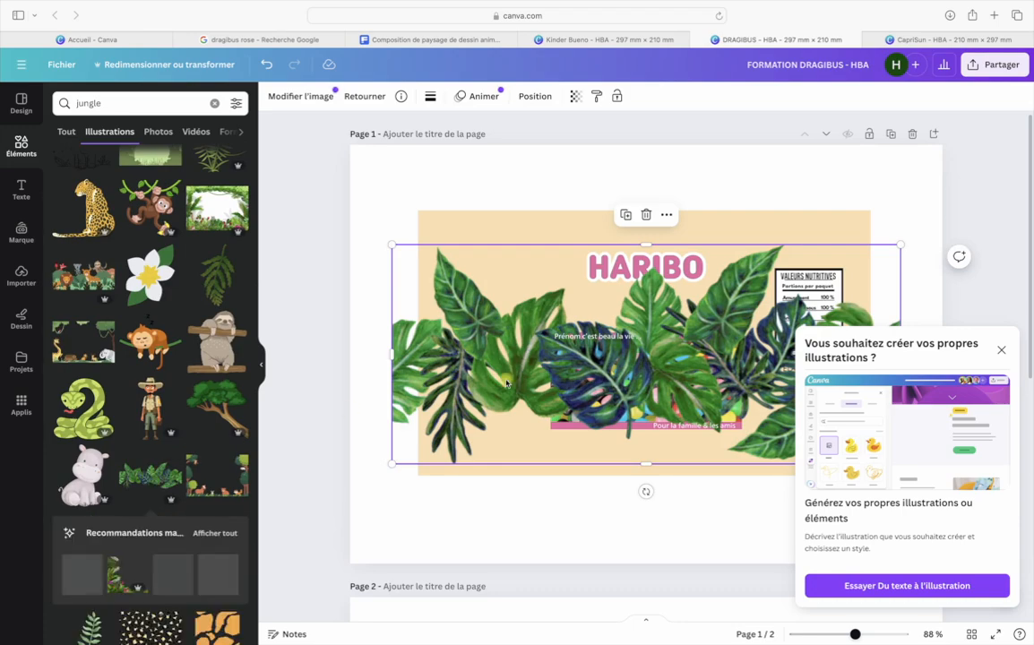
left_click_drag(711, 357, 736, 311)
left_click(1002, 352)
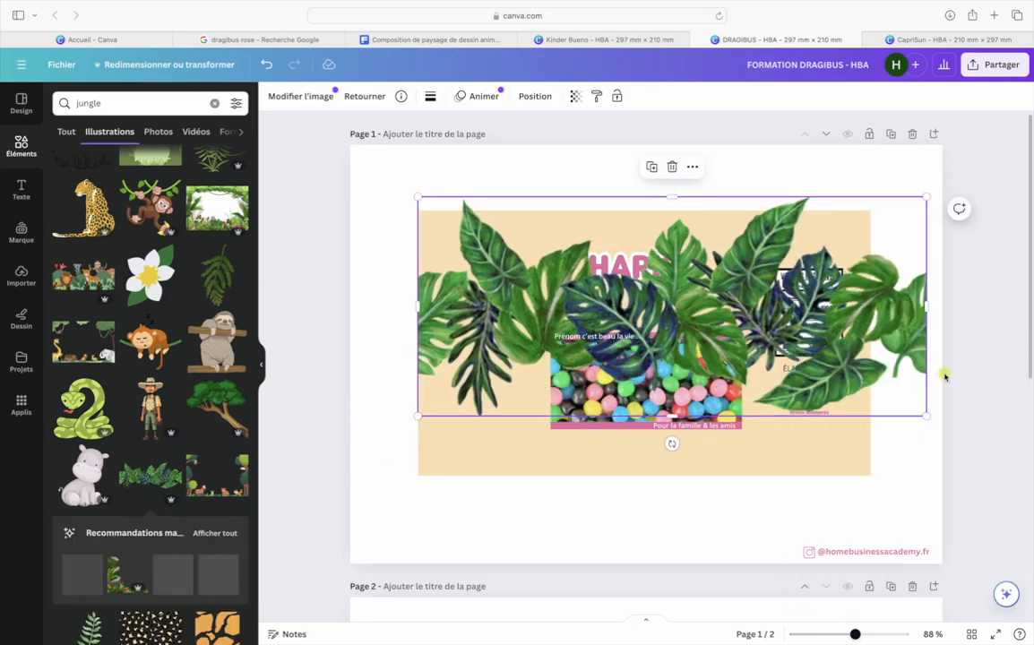
left_click_drag(927, 415, 580, 265)
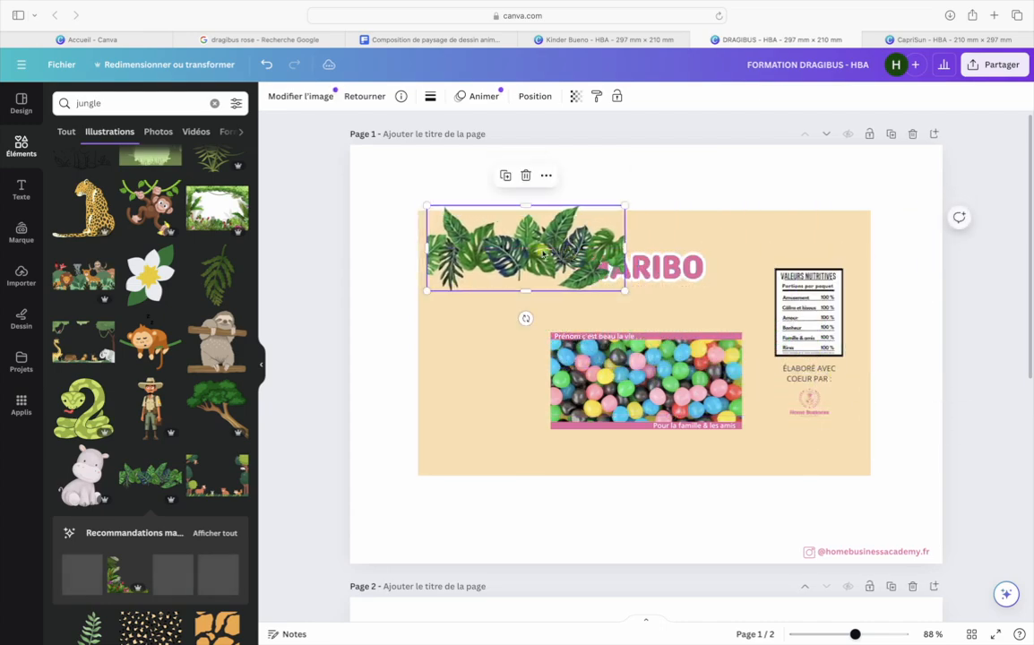
Try flipping the leaf garland horizontally and flip it back
left_click(362, 100)
left_click(352, 127)
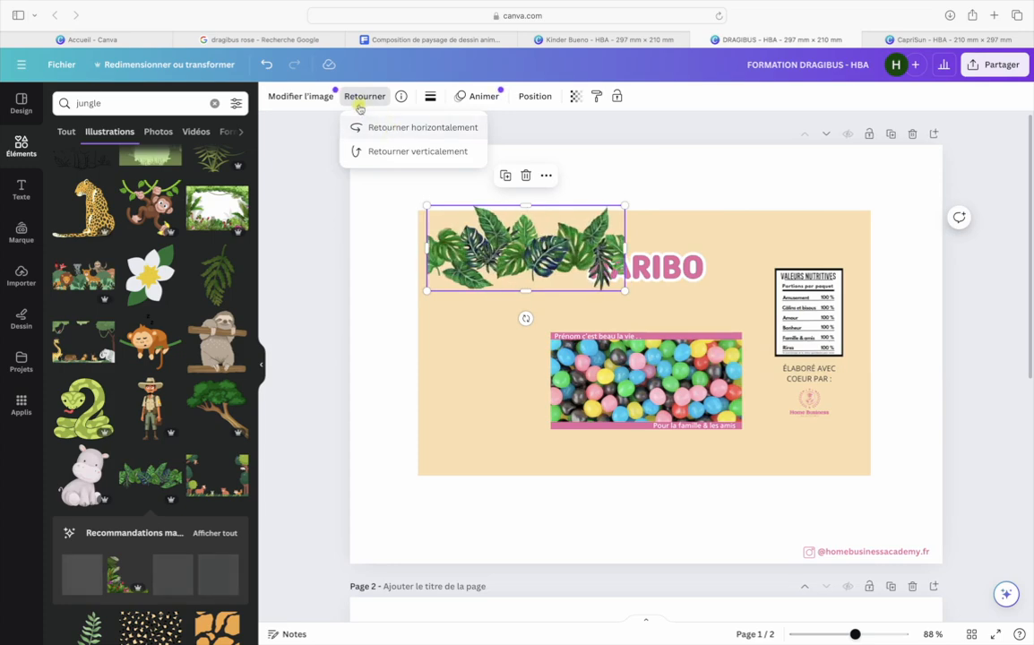
left_click(361, 99)
left_click(362, 97)
left_click(354, 126)
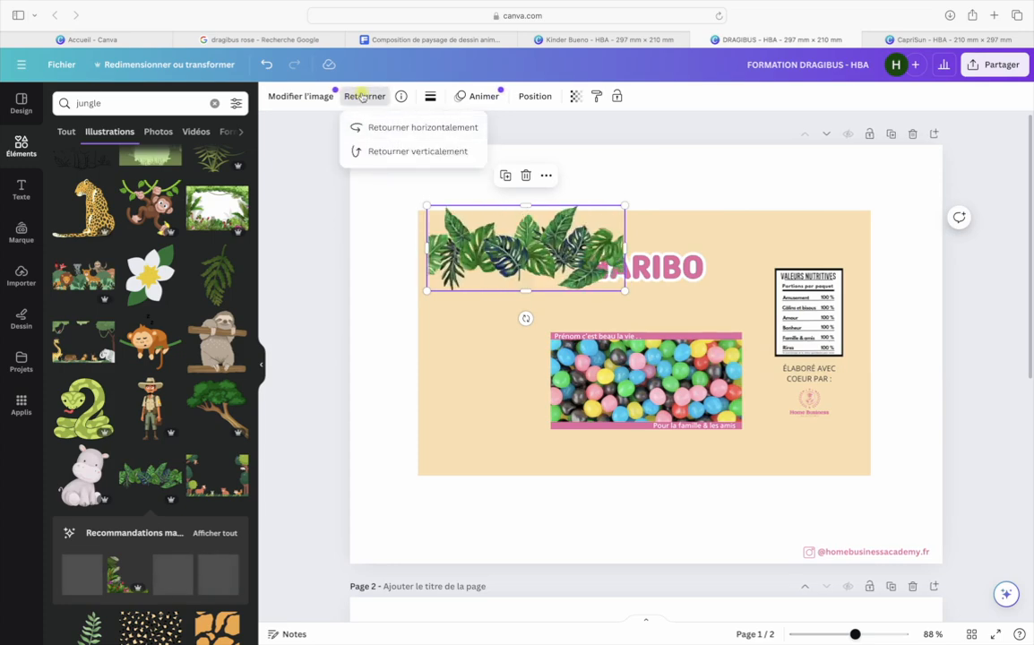
Flip the leaf garland vertically so its leaves hang downwards
left_click(362, 97)
left_click(363, 97)
left_click(392, 150)
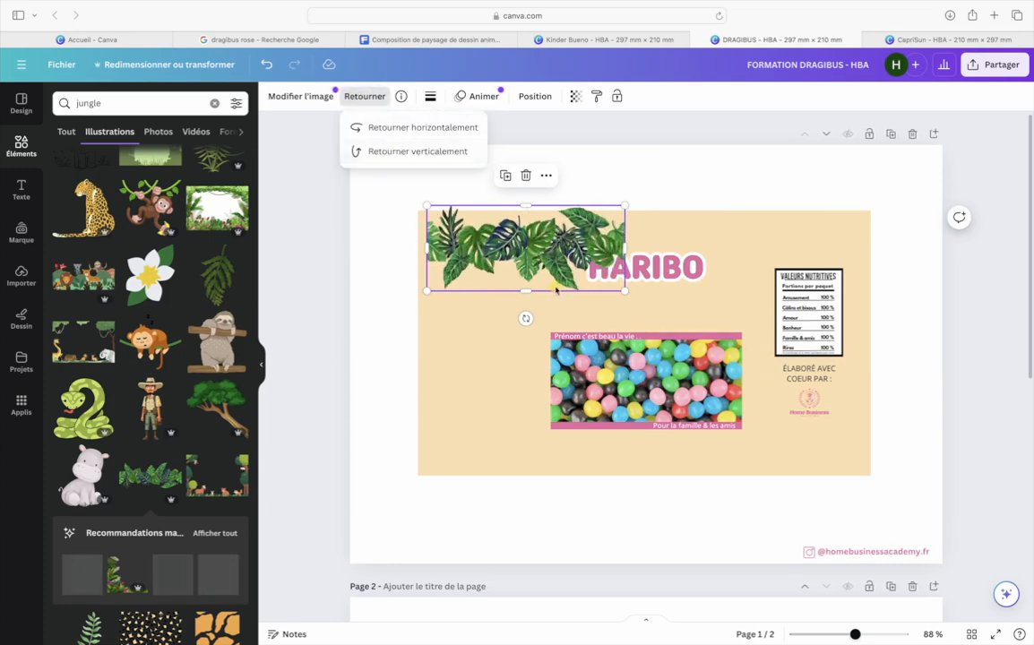
Align the garland with the wrapper's left edge and crop off the part above the wrapper's upper edge
left_click_drag(526, 239, 517, 227)
scroll(513, 226, "up", 5)
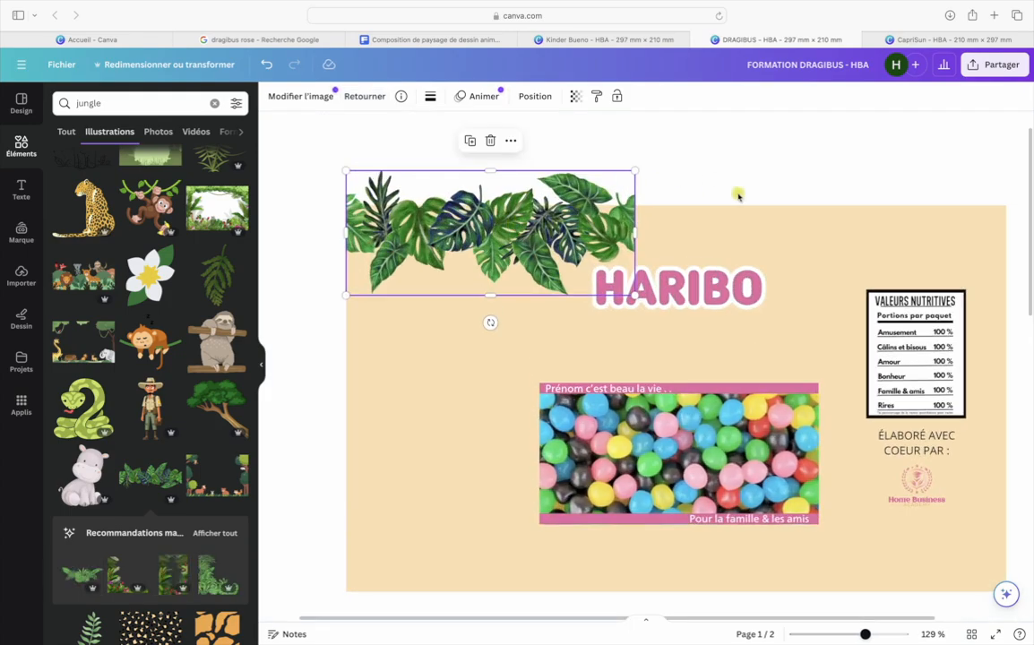
left_click_drag(491, 175, 491, 205)
left_click(644, 151)
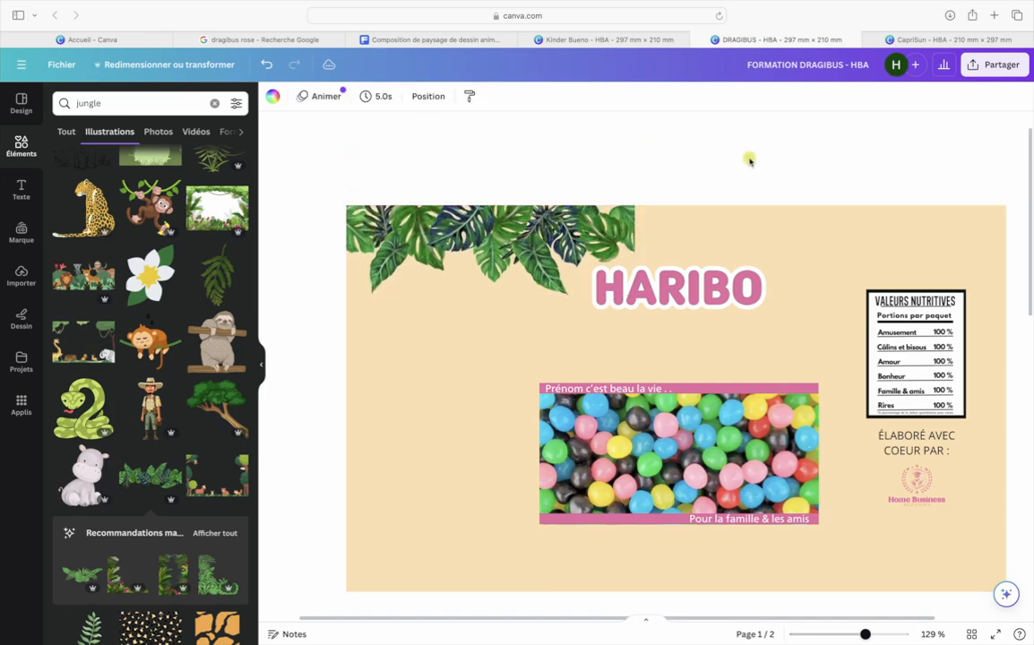
Enlarge the cropped leaf garland proportionally until it spans nearly half of the wrapper's width
scroll(756, 160, "down", 1)
scroll(756, 160, "right", 1)
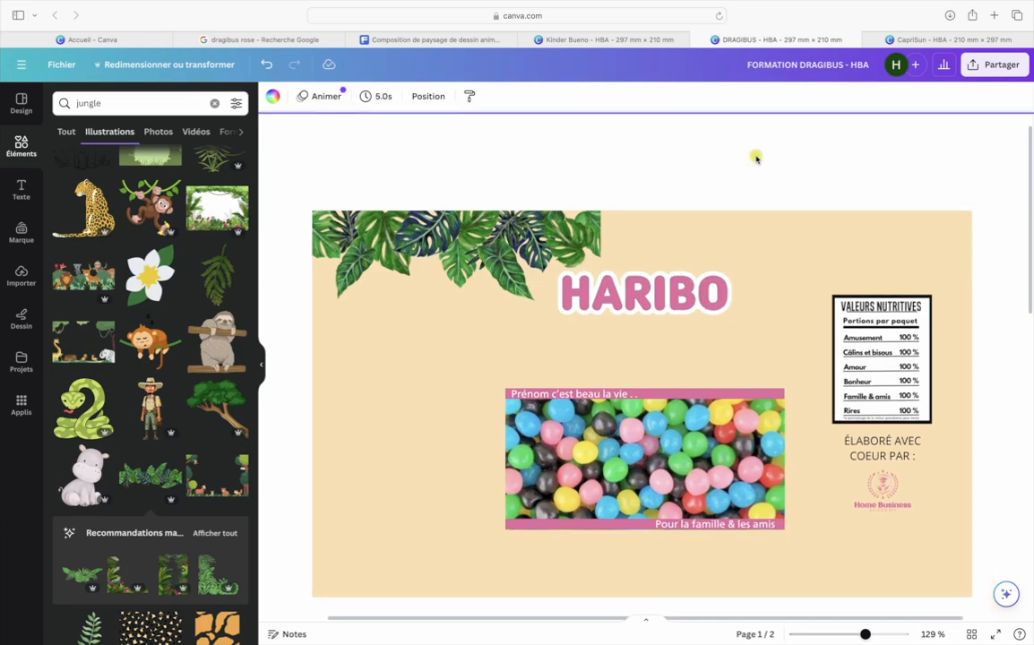
left_click(581, 232)
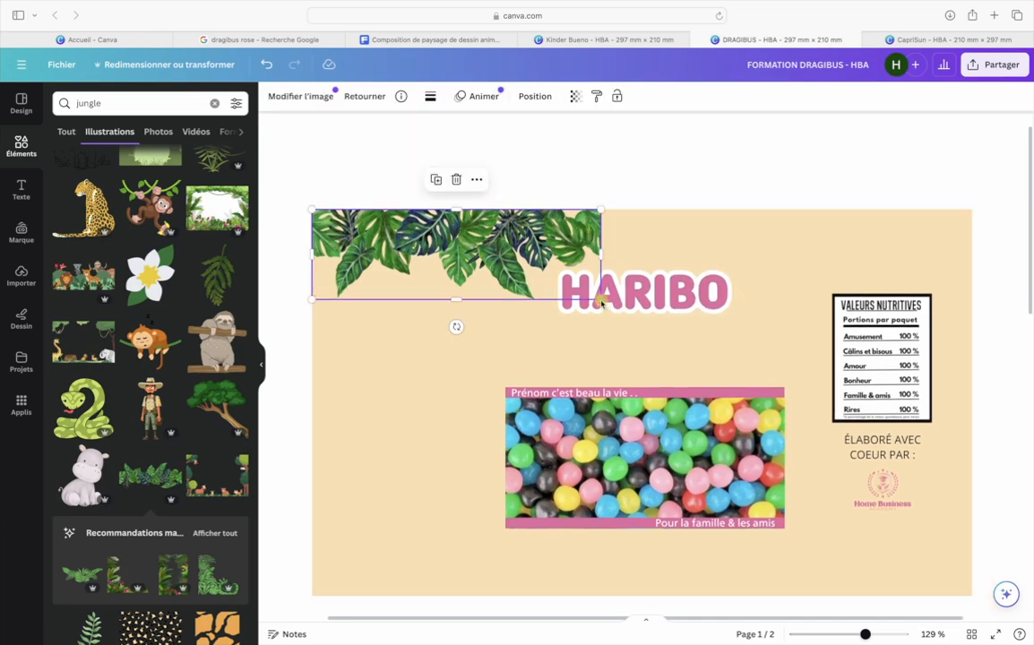
left_click_drag(601, 302, 625, 311)
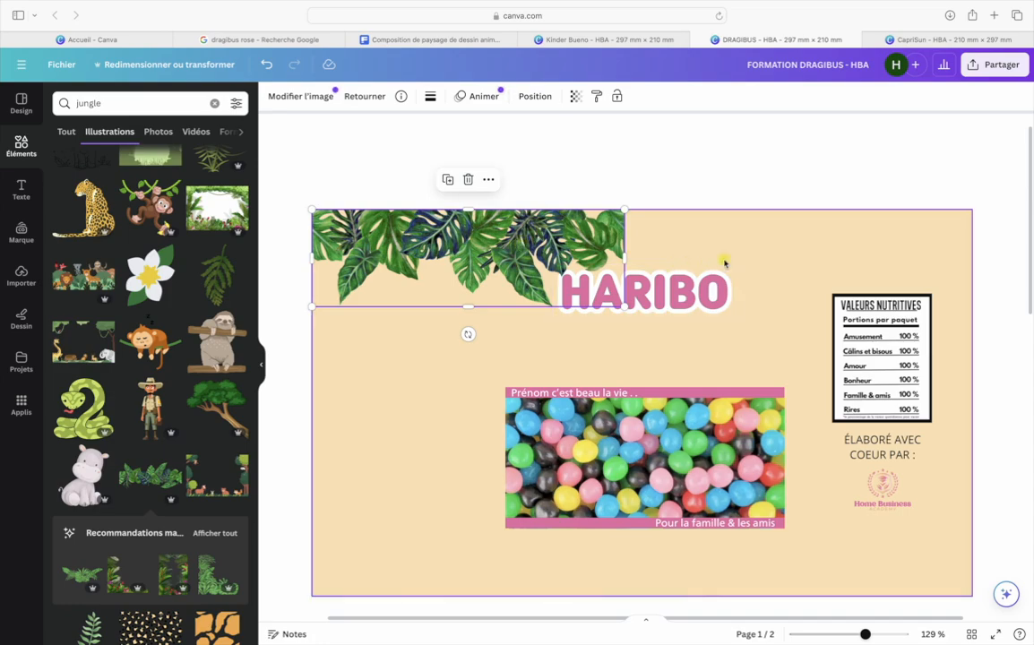
Duplicate the leaf garland and place the copy directly beside the original along the wrapper's upper edge
key("super+d")
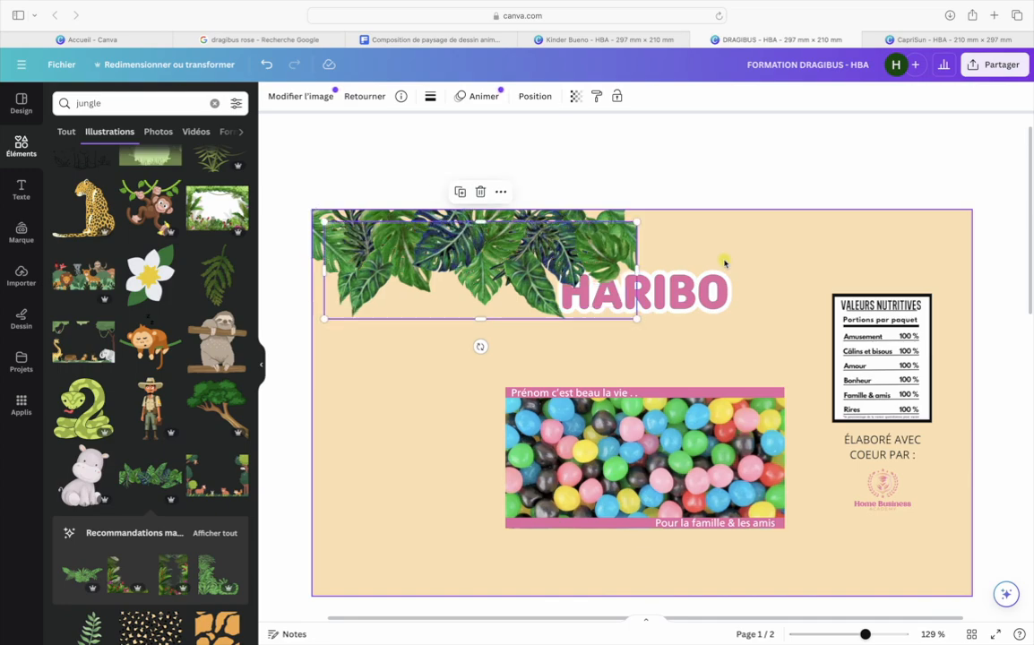
left_click_drag(411, 235, 744, 247)
left_click(668, 146)
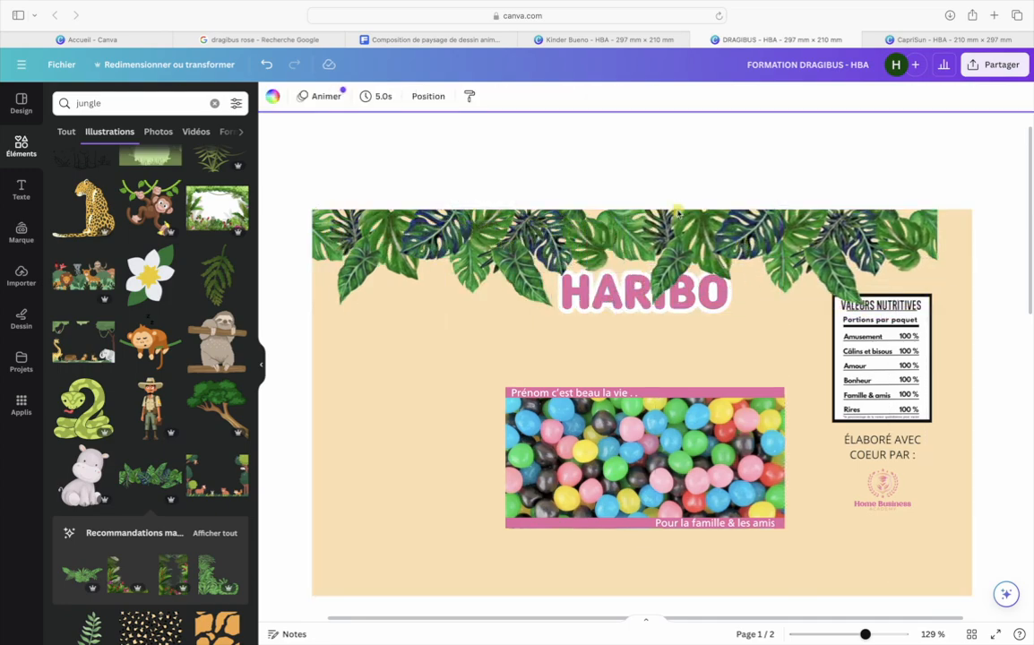
Widen both garlands together until they reach the wrapper's right edge
left_click(675, 235)
left_click(511, 234, "shift")
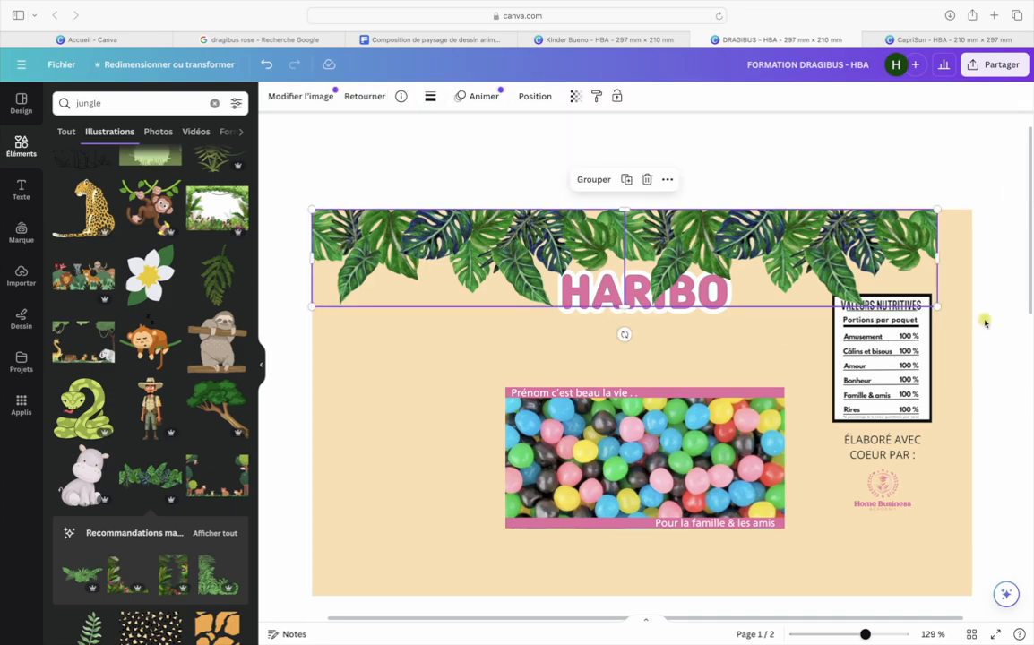
left_click_drag(943, 263, 972, 260)
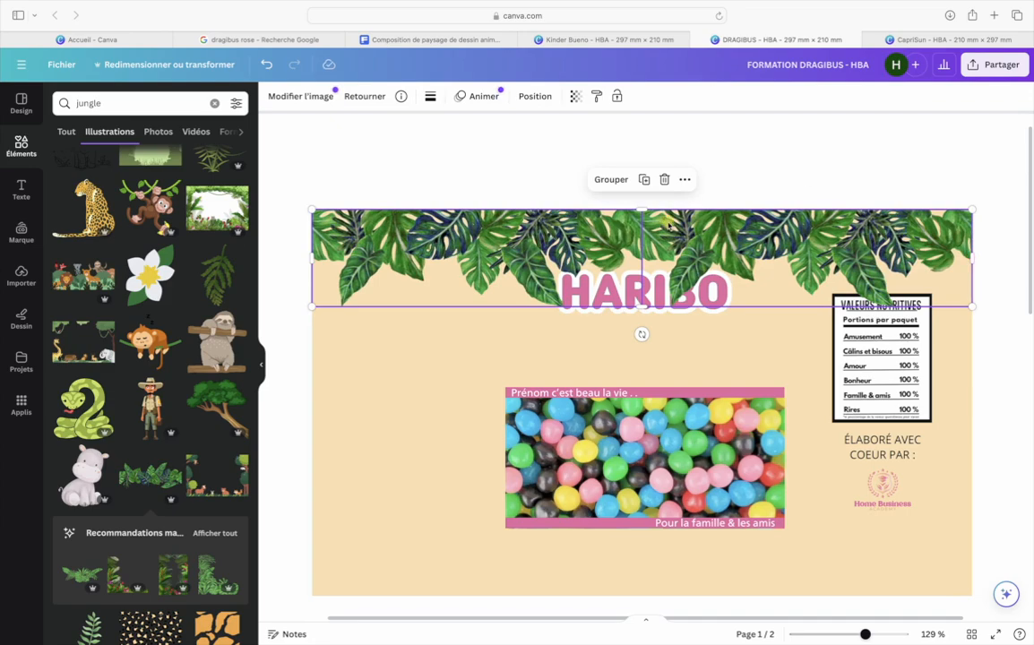
left_click(616, 139)
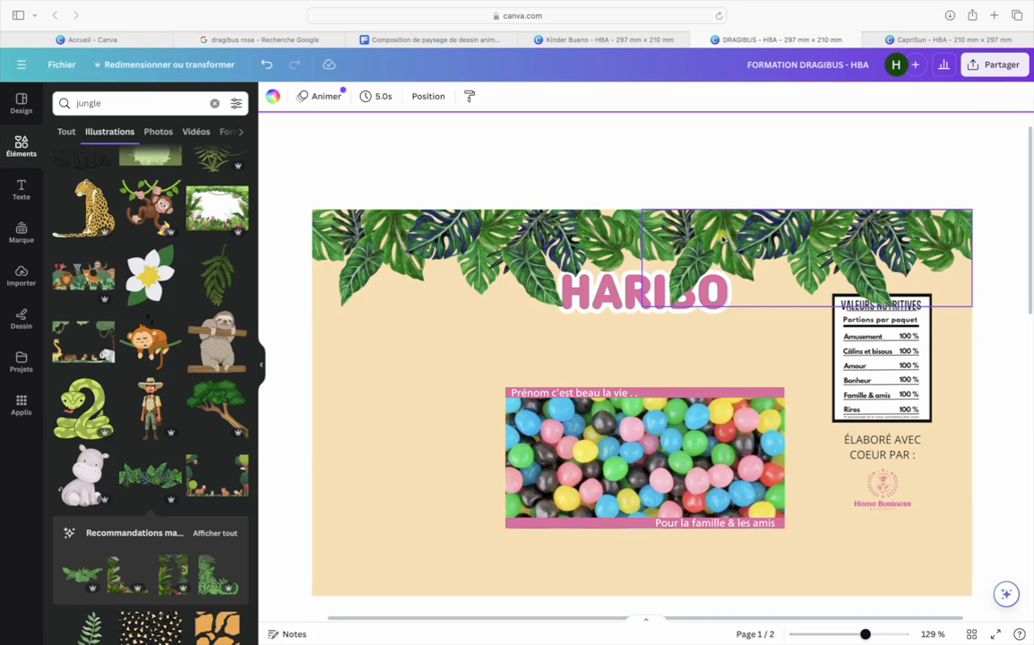
Bring the HARIBO logo to the front, above the leaf garlands
left_click(638, 314)
right_click(638, 313)
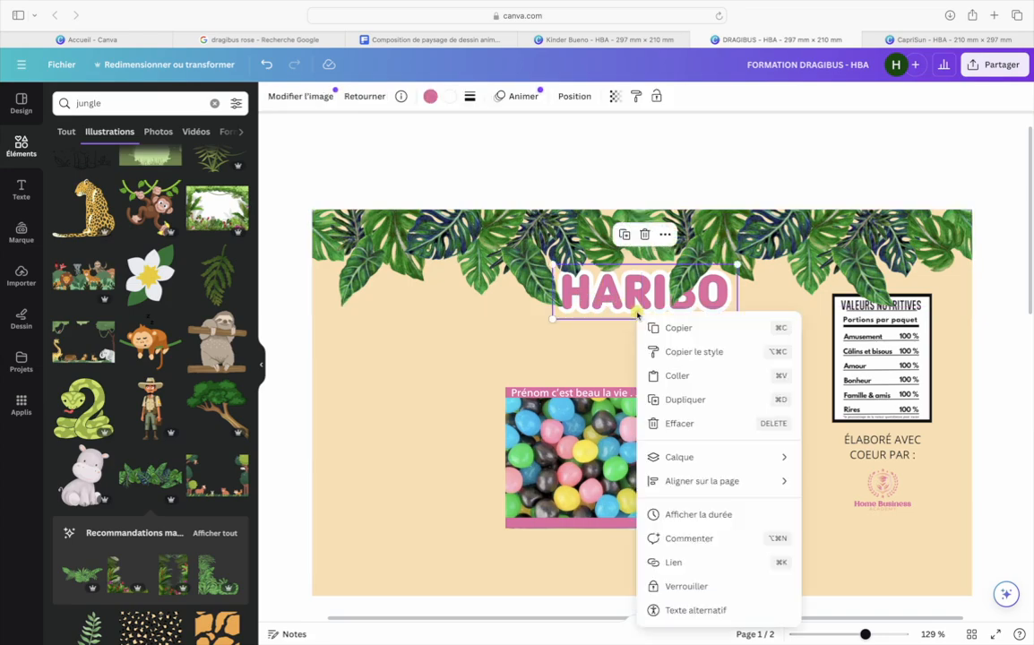
mouse_move(782, 462)
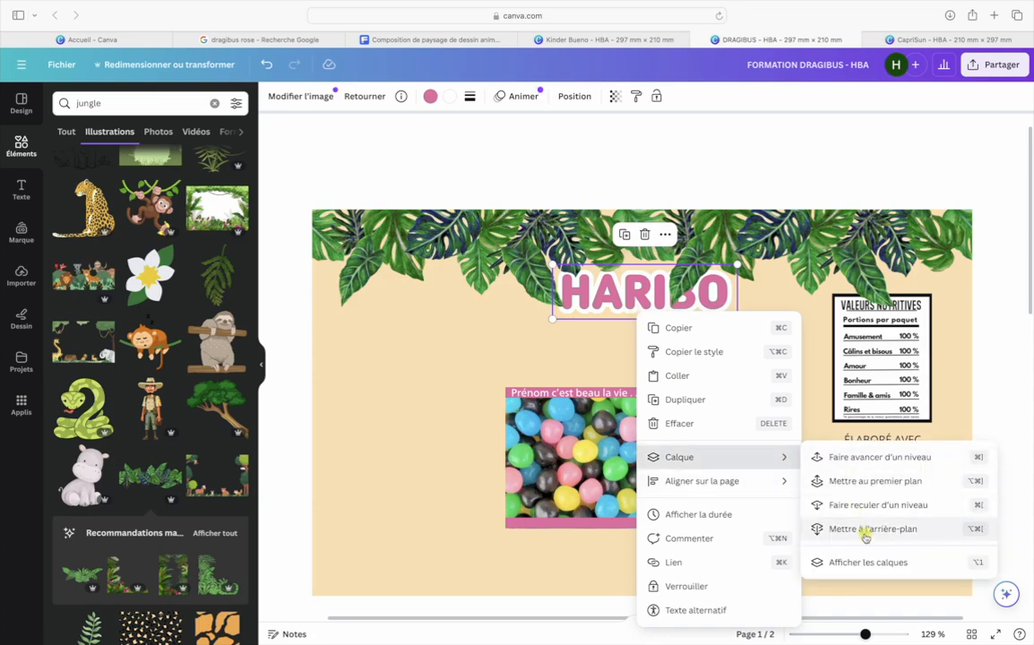
left_click(894, 484)
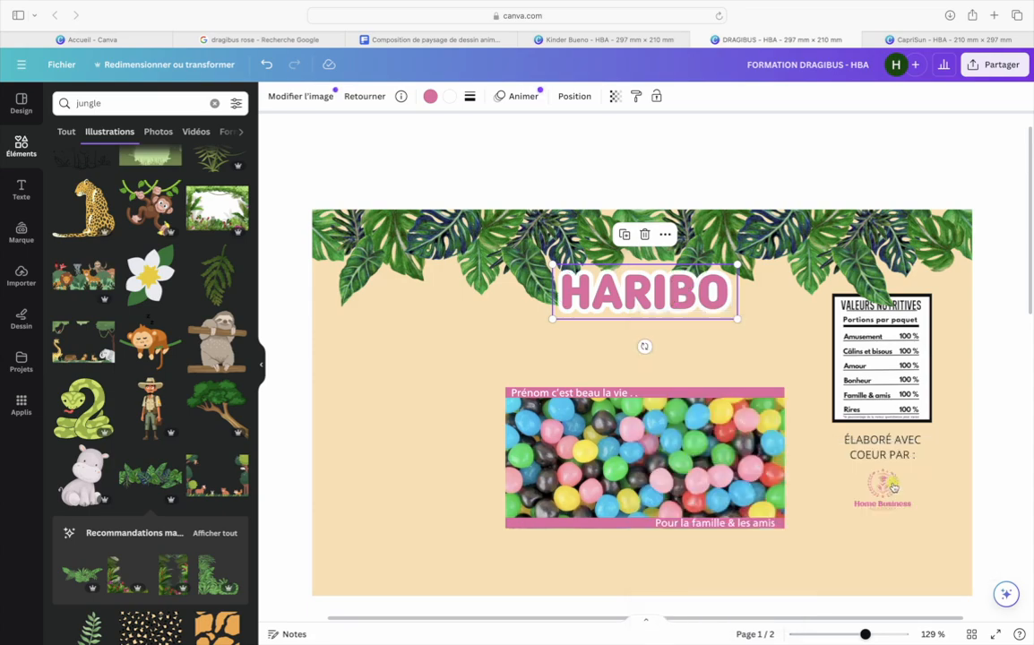
left_click(707, 168)
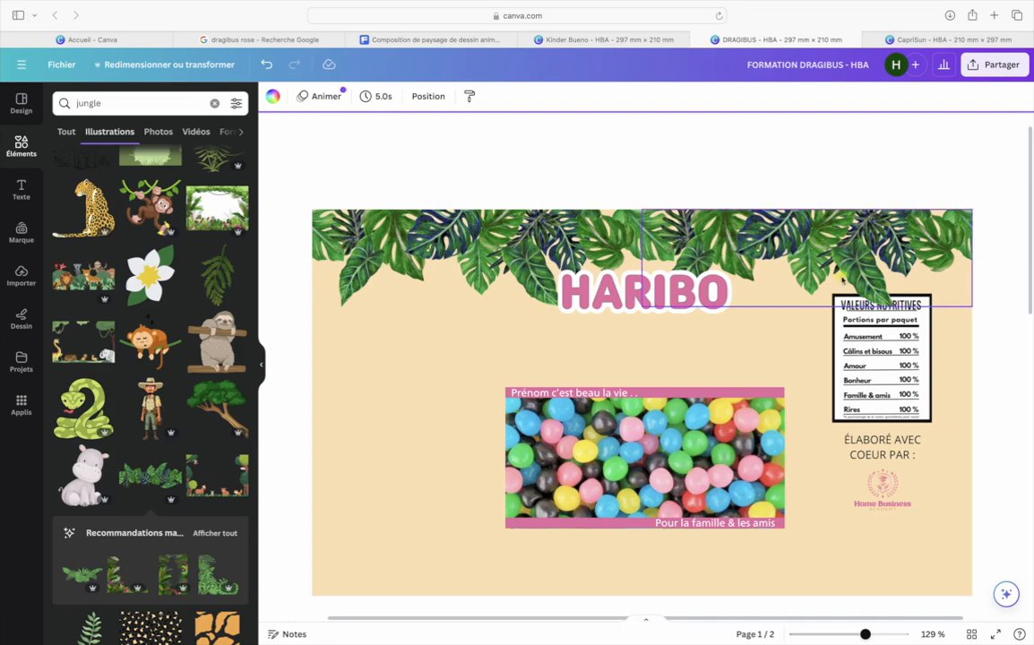
Bring the "Valeurs nutritives" table to the front, above the hanging leaves
left_click(838, 407)
right_click(837, 421)
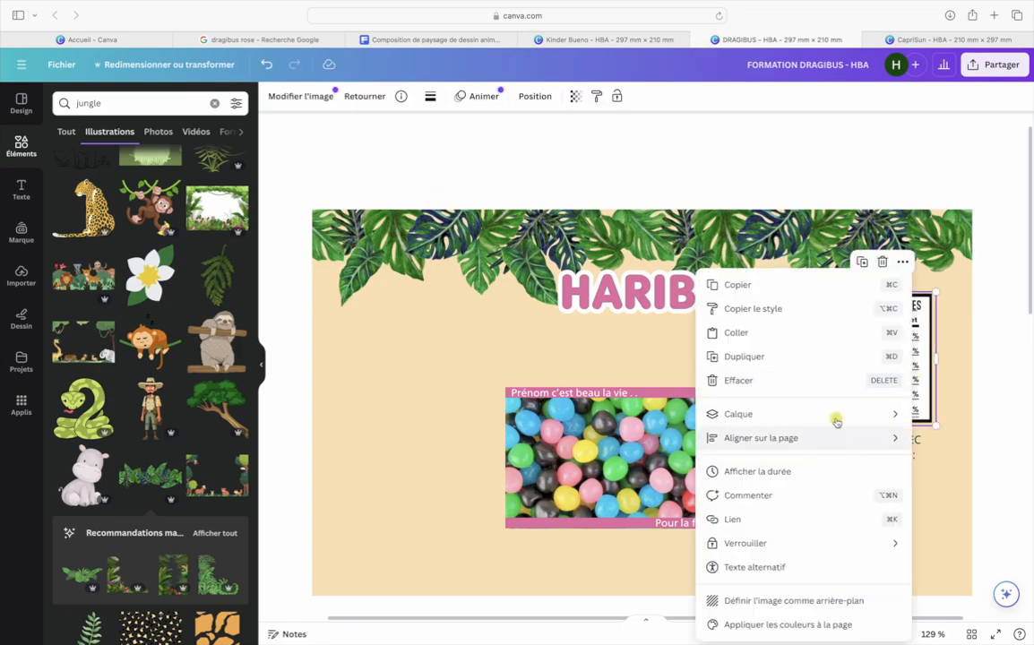
mouse_move(837, 416)
left_click(605, 437)
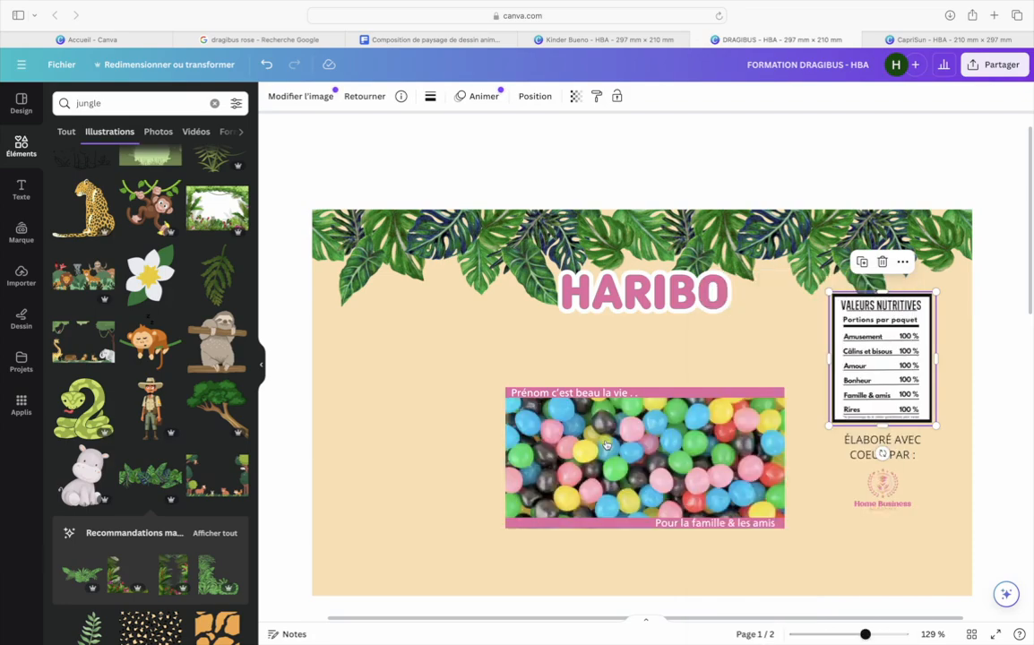
left_click(612, 157)
left_click(631, 303)
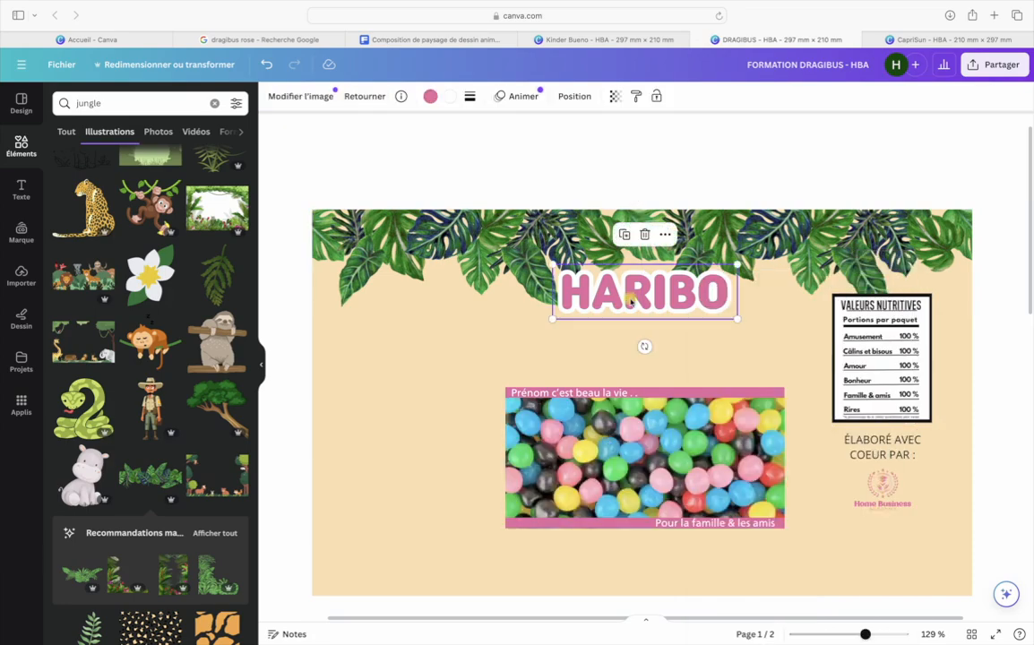
left_click(750, 155)
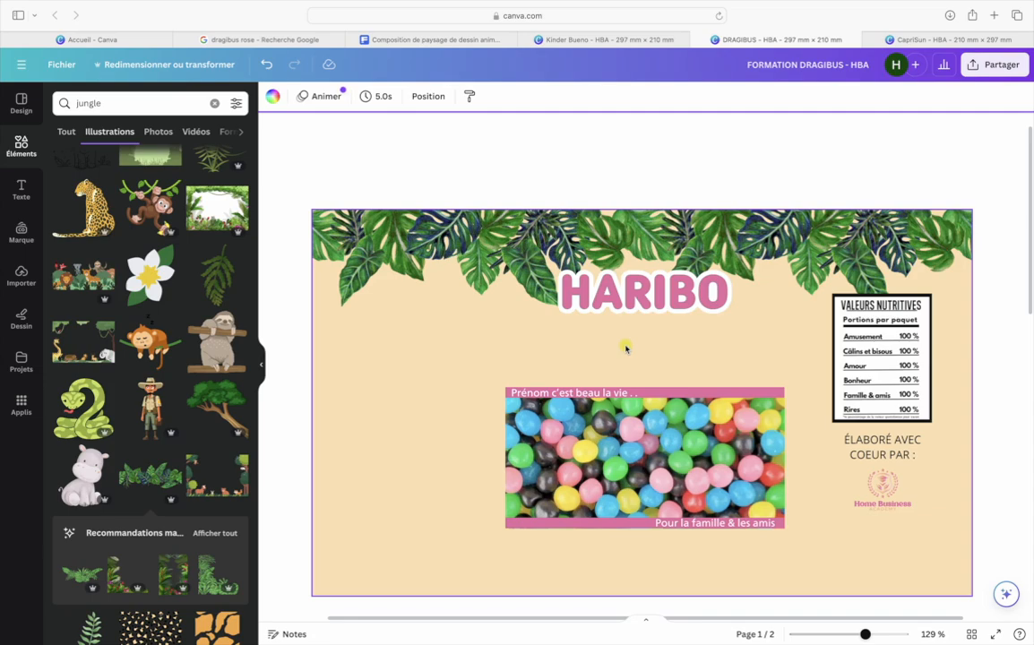
Duplicate both leaf garlands from the wrapper's upper edge and move the aligned copies down over the lower part of the wrapper
left_click(741, 244, "shift")
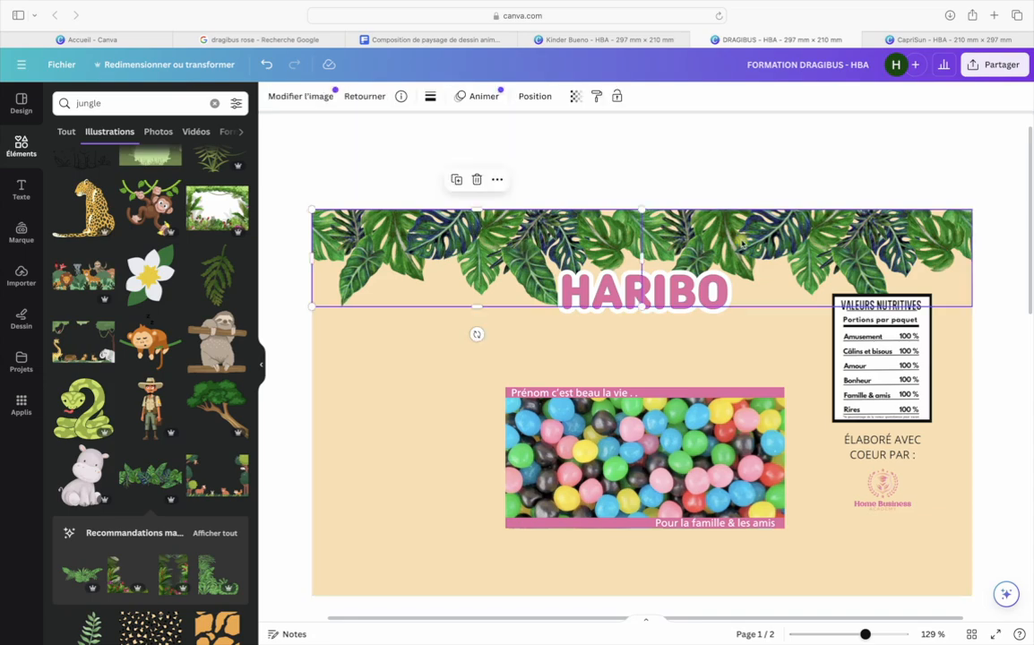
key("super+v")
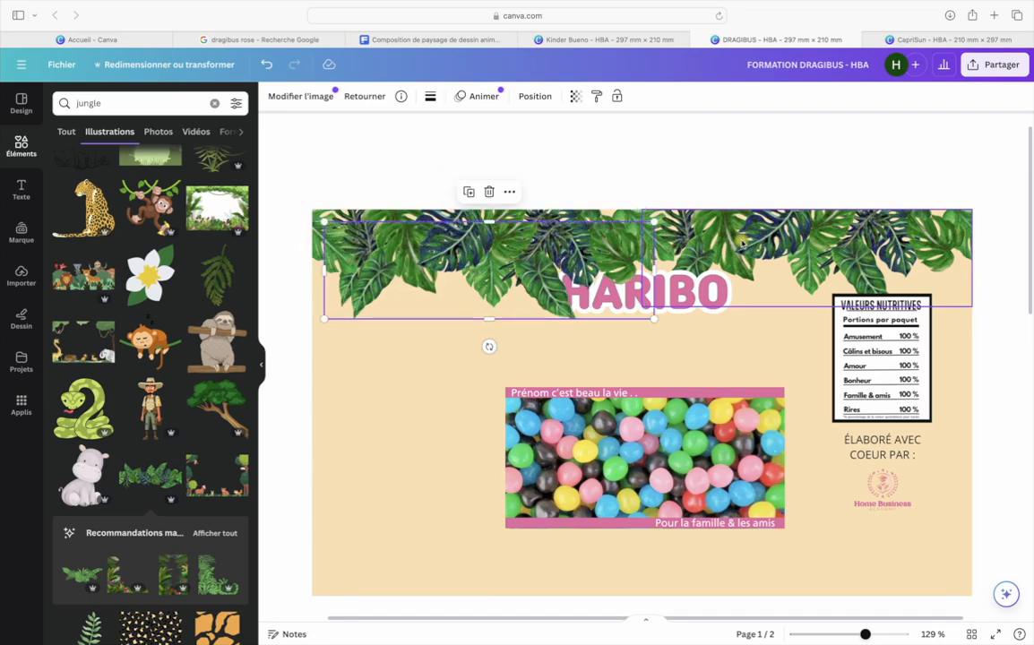
left_click_drag(555, 248, 541, 235)
left_click(738, 240, "shift")
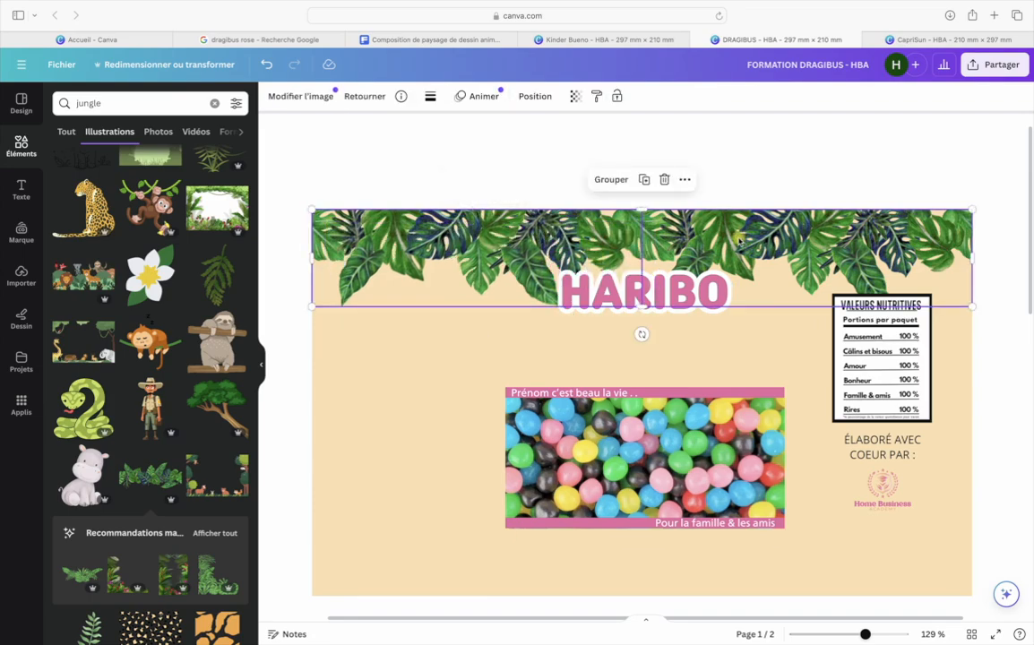
left_click_drag(739, 240, 764, 478)
Flip the copied garlands vertically and align them with the wrapper's bottom edge so the leaves point upward
left_click(376, 97)
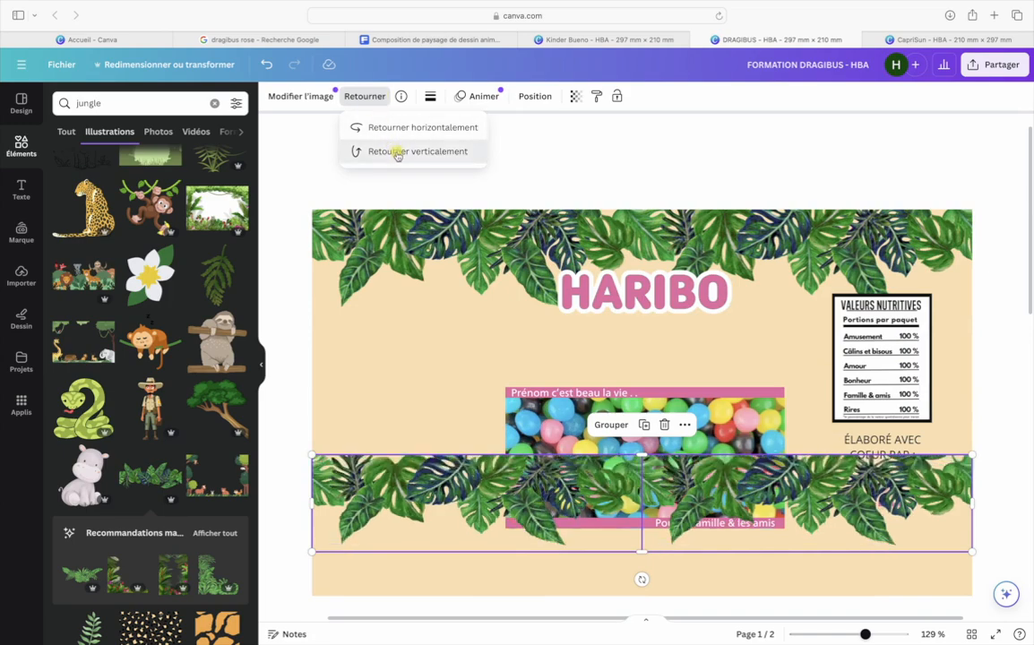
left_click(395, 151)
left_click_drag(717, 531, 727, 577)
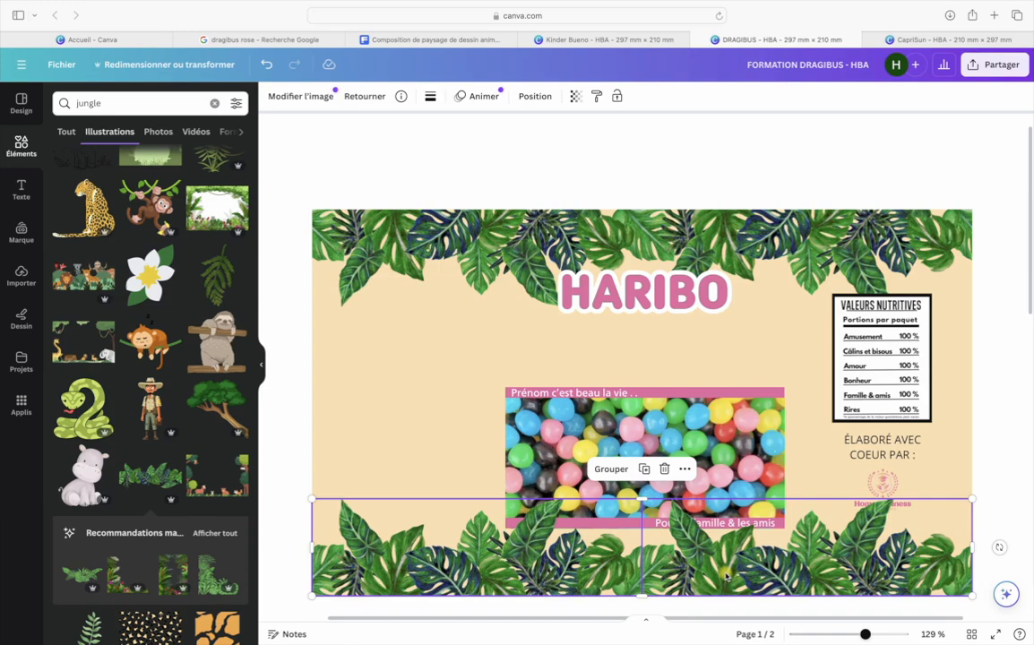
left_click(665, 145)
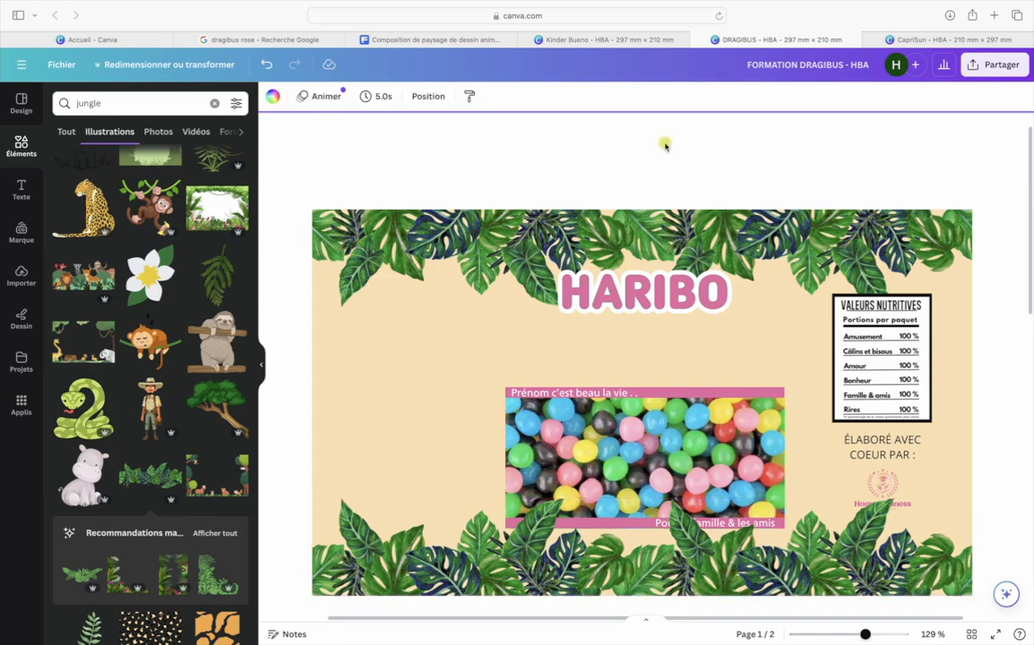
scroll(665, 144, "down", 1)
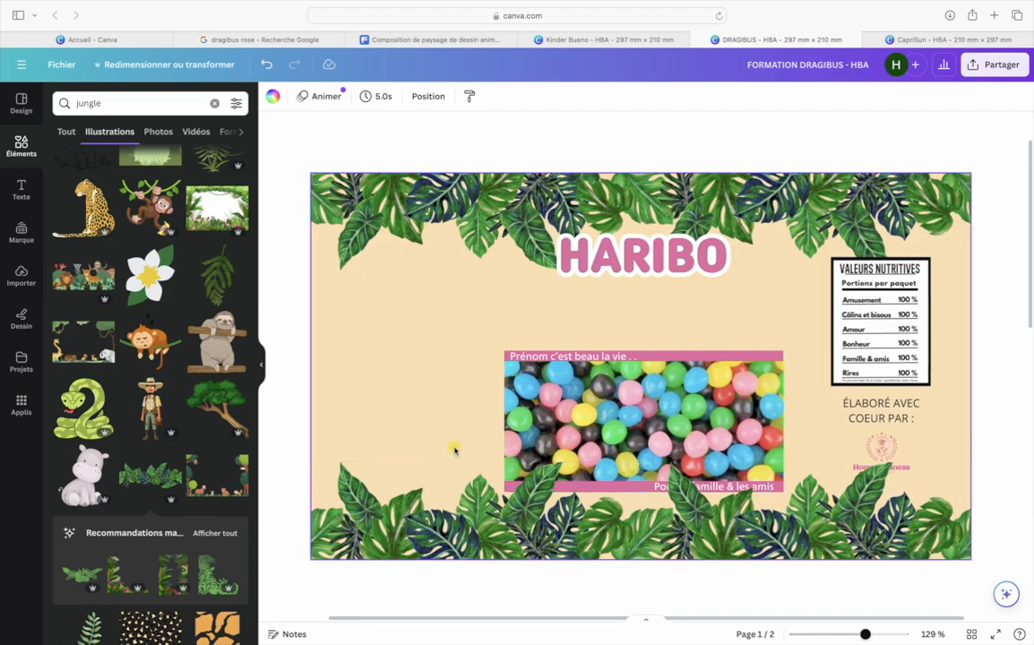
Switch to the Kinder Bueno design and select page 2's round leaf badge together with its lion, first name and "2 ans" text
left_click(588, 47)
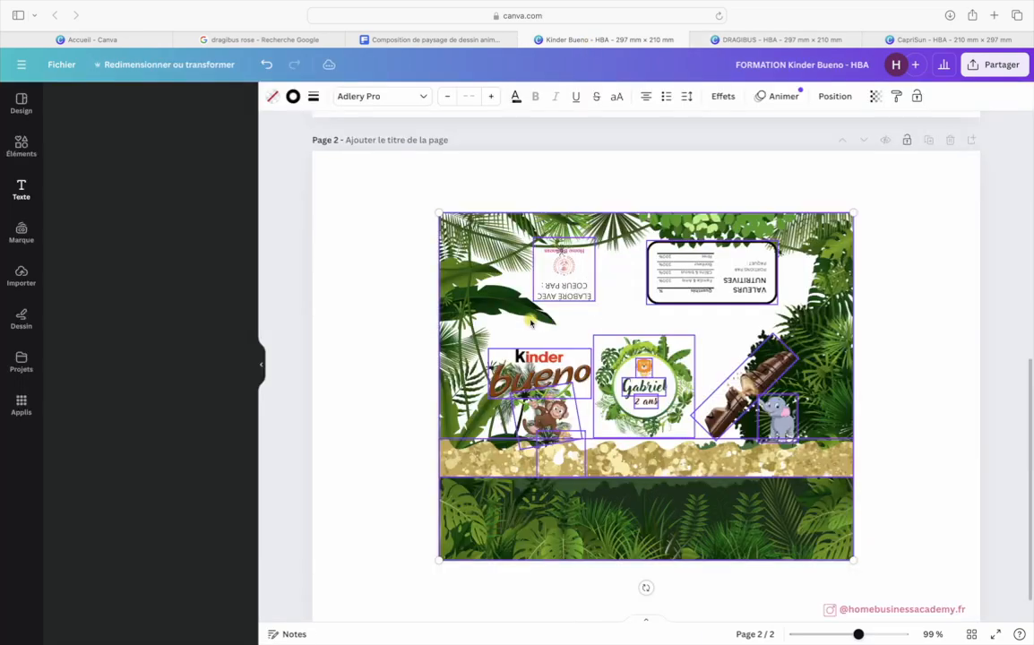
left_click(385, 317)
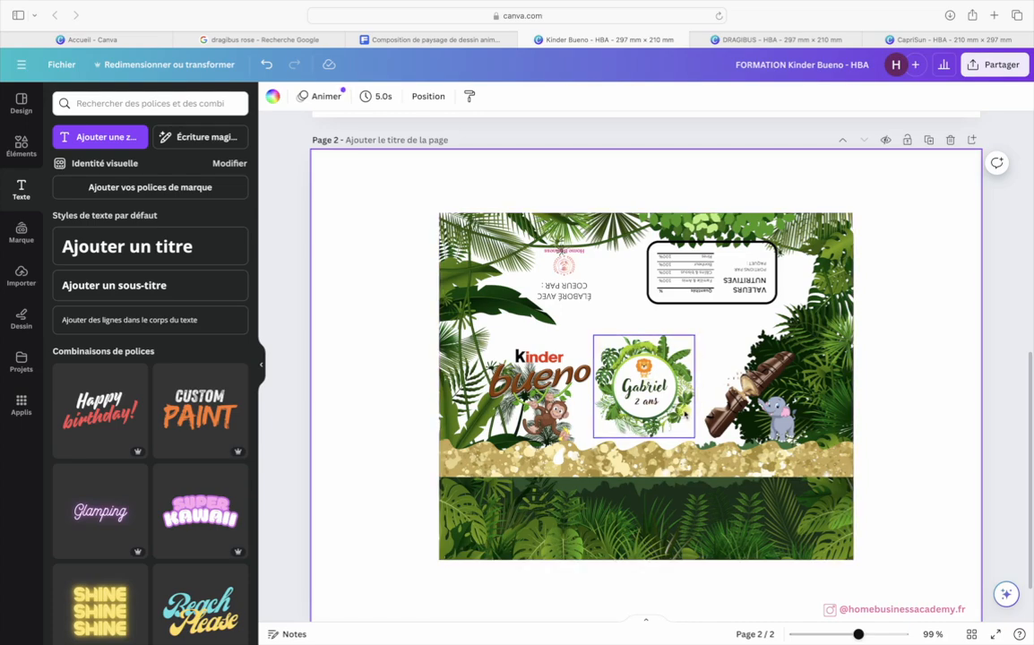
left_click(647, 346)
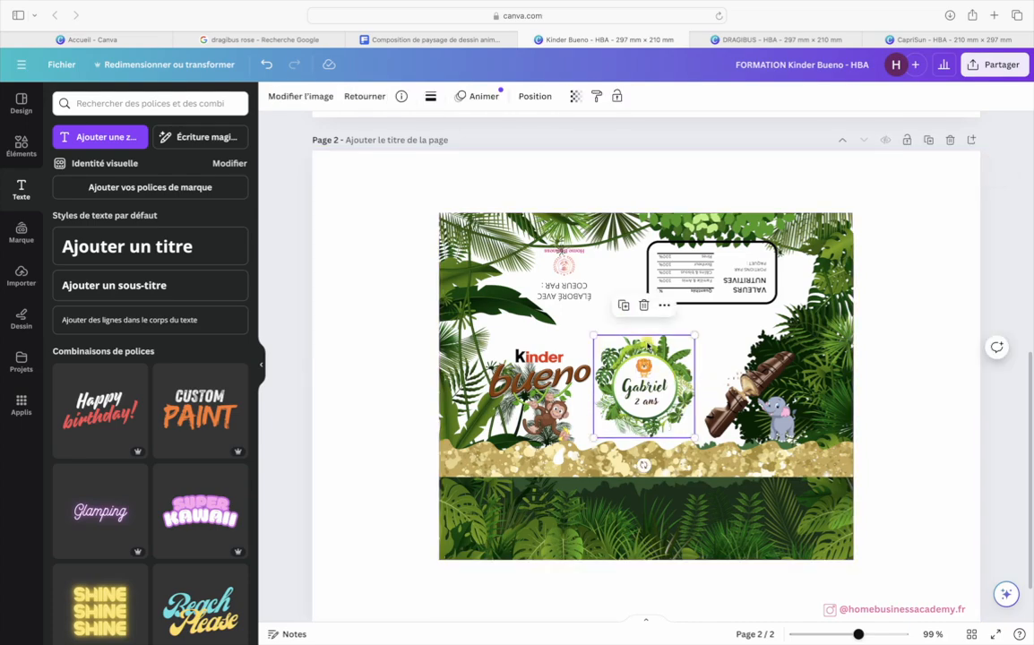
left_click(645, 368, "shift")
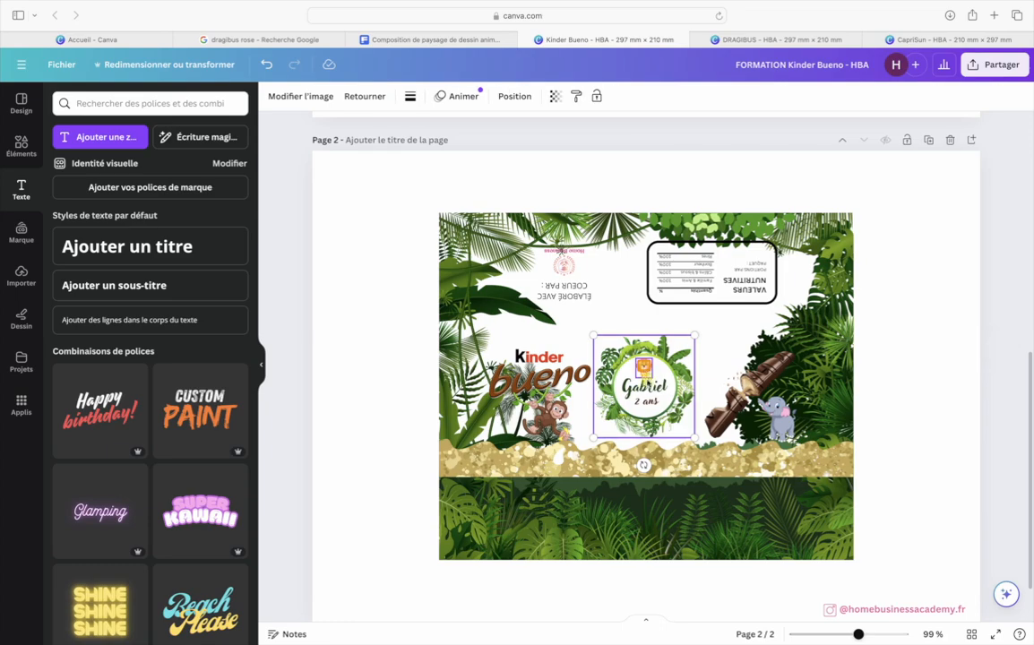
left_click(645, 387, "shift")
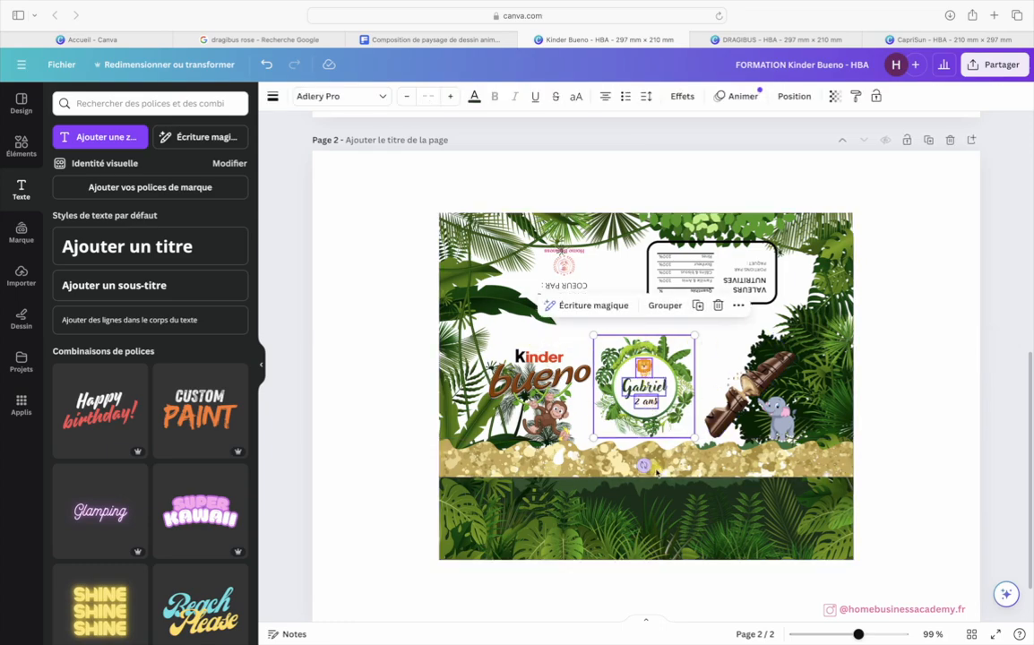
Shrink the round birthday badge with its lion and text, and reposition it between the Kinder Bueno logo and the chocolate bars
left_click_drag(695, 437, 687, 426)
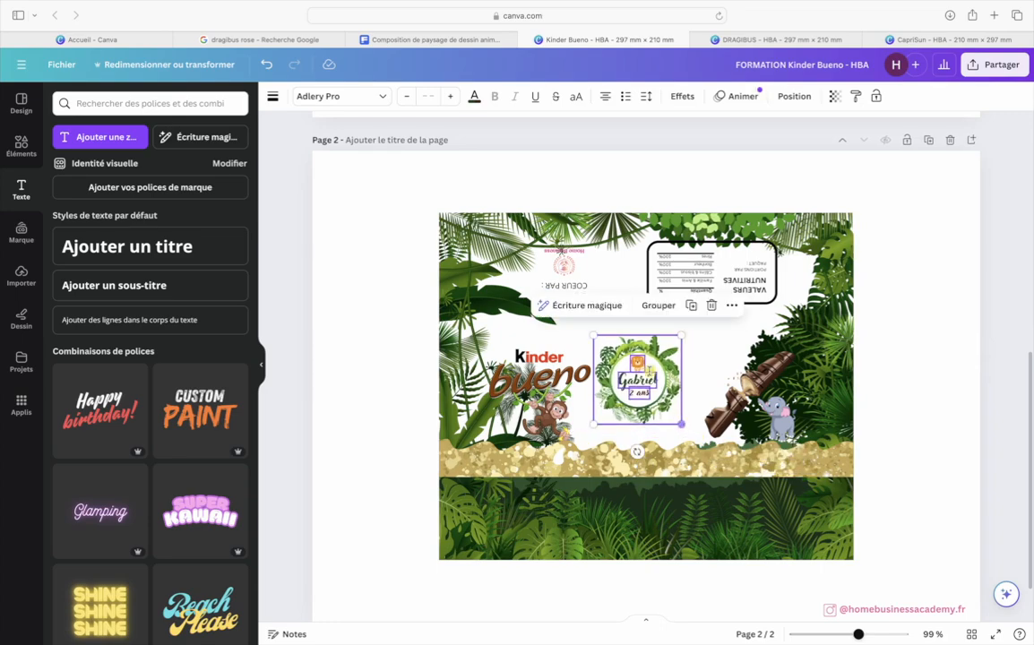
left_click_drag(646, 365, 655, 378)
left_click(915, 397)
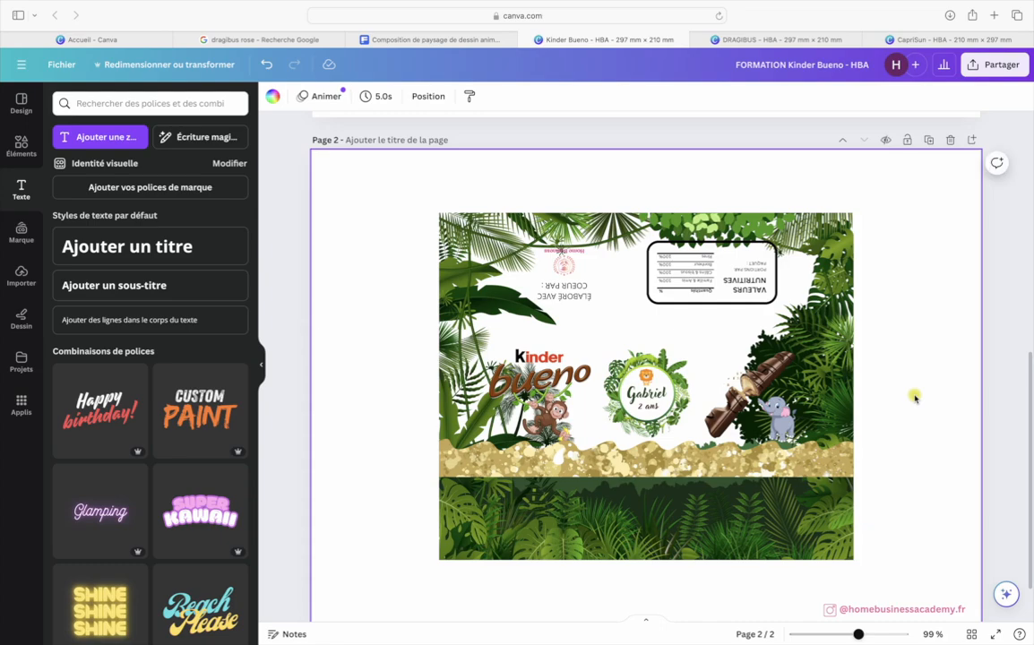
Switch to the DRAGIBUS design and set the transparency of the cream background shape on page 1 to 42
left_click(748, 39)
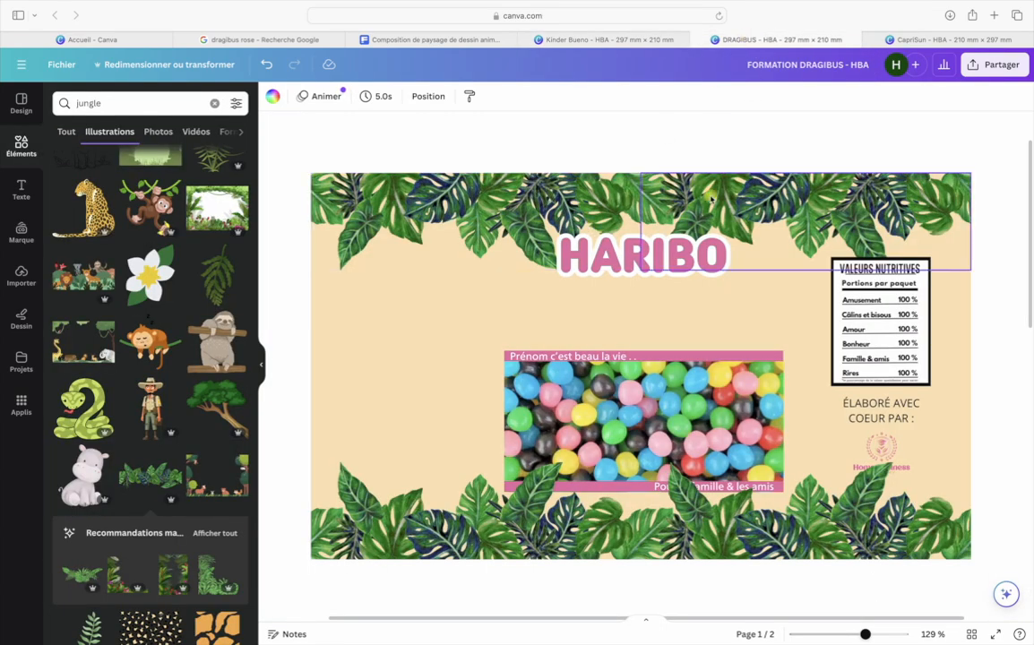
left_click(394, 346)
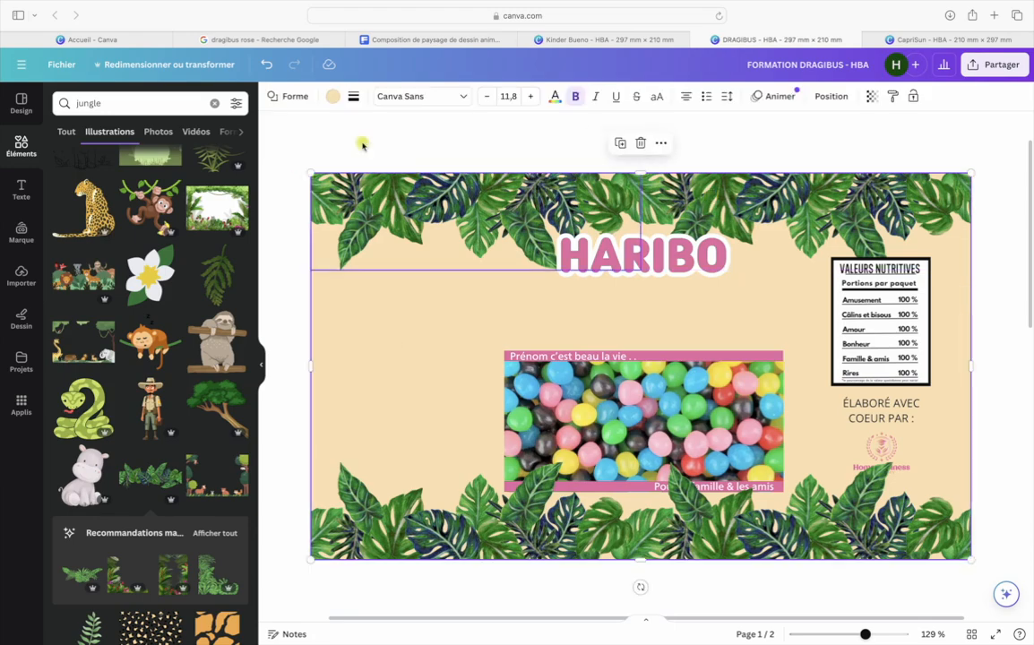
left_click(332, 99)
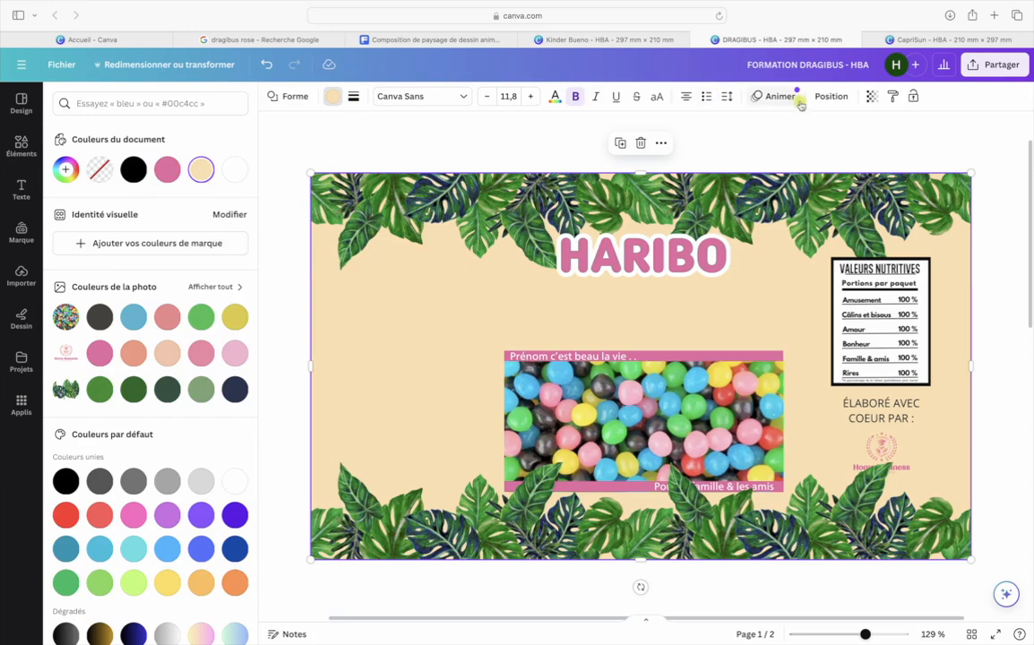
left_click(871, 96)
left_click_drag(837, 144, 794, 145)
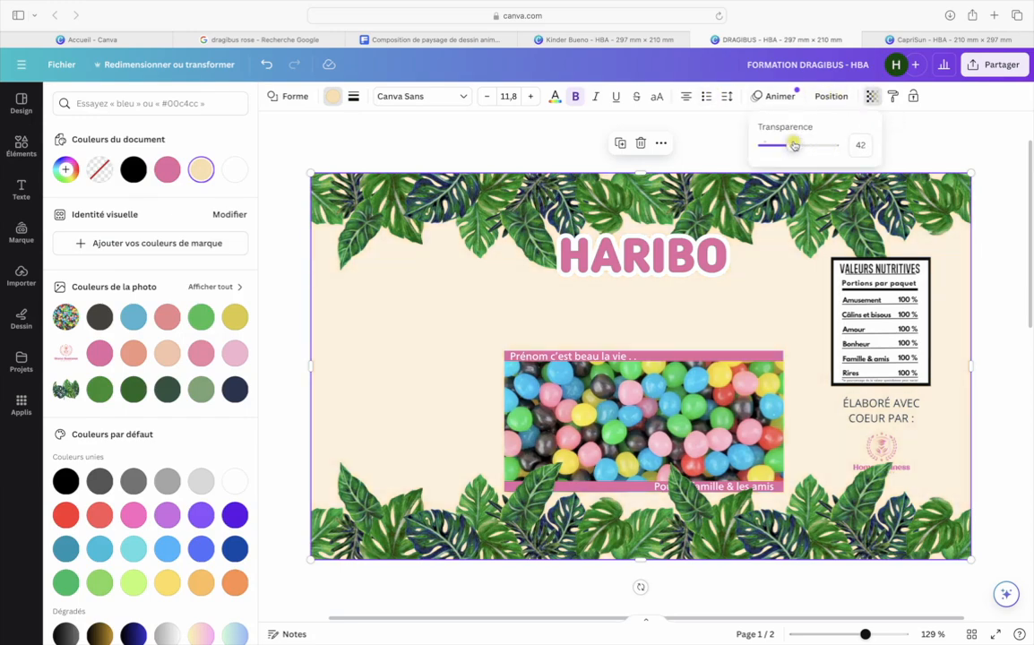
left_click(586, 143)
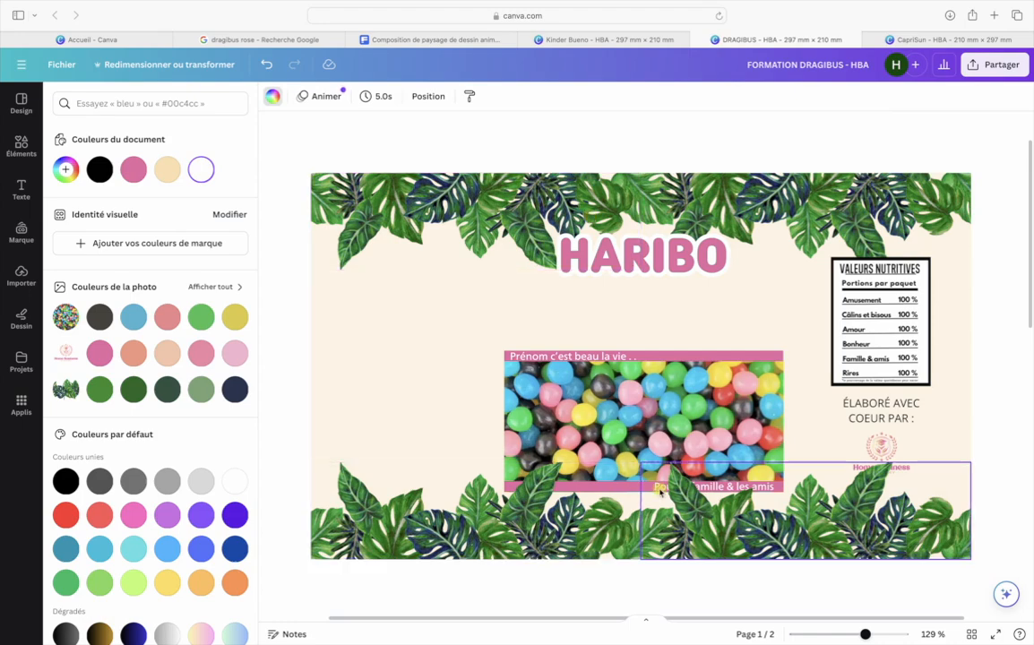
Display the list of all layers on page 1, starting from the cream background shape, and look through it
right_click(450, 368)
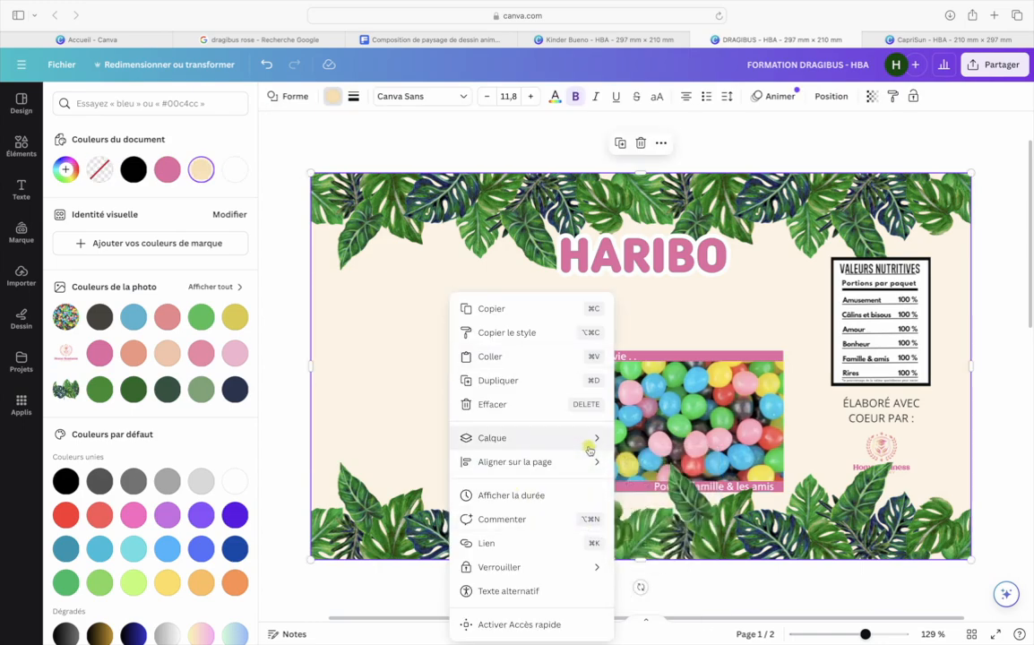
mouse_move(590, 448)
left_click(670, 541)
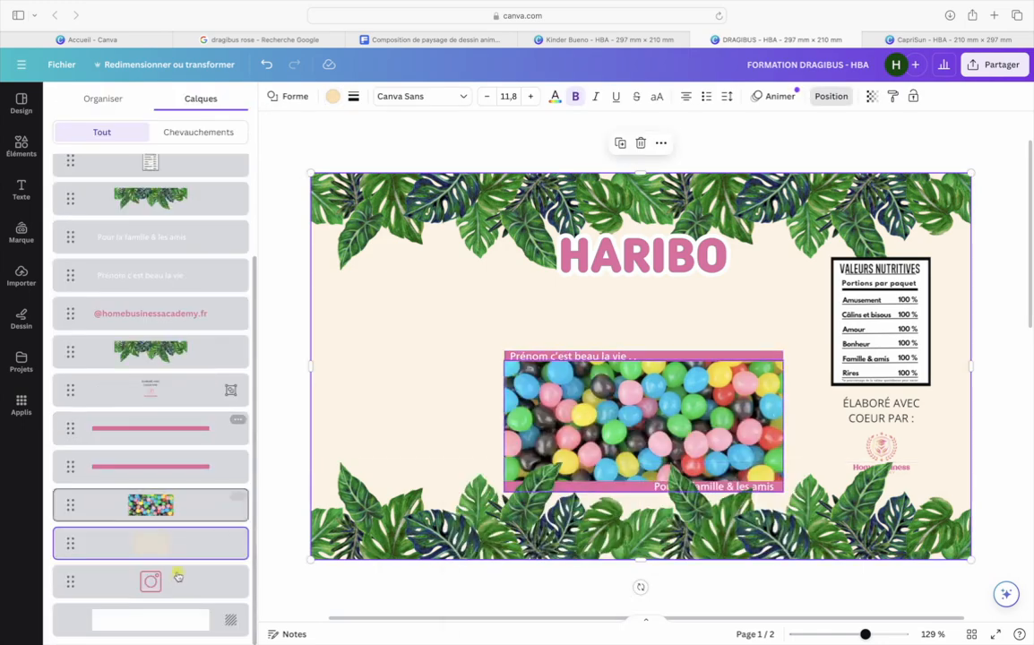
scroll(166, 537, "up", 2)
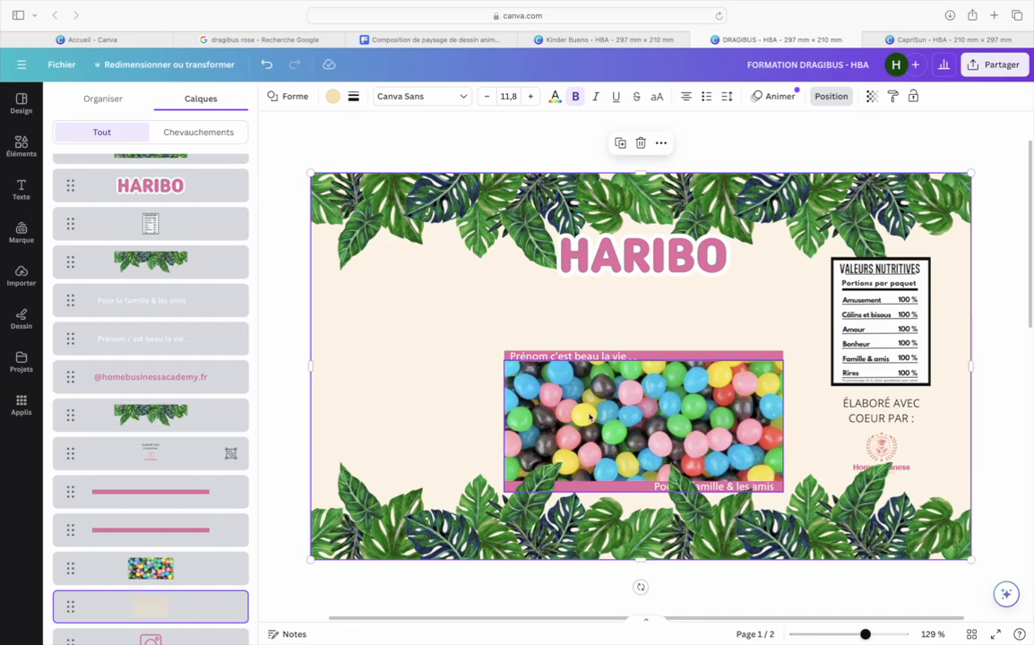
scroll(590, 416, "down", 2)
Move the lower pink strip's layer above the "Élaboré avec coeur par" group in the layer order
left_click(642, 346)
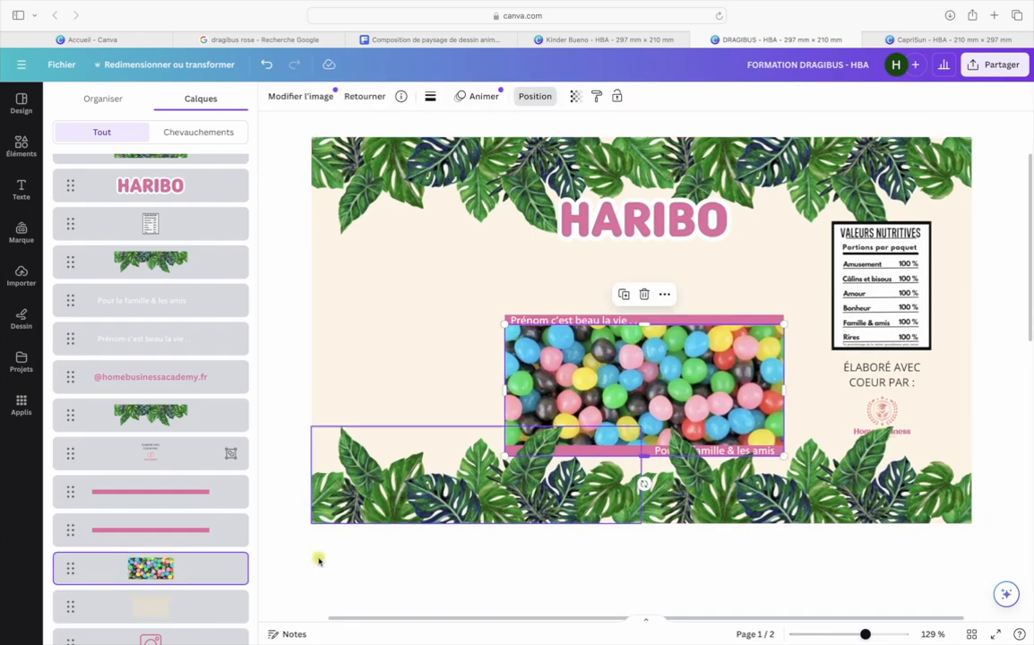
scroll(179, 531, "down", 1)
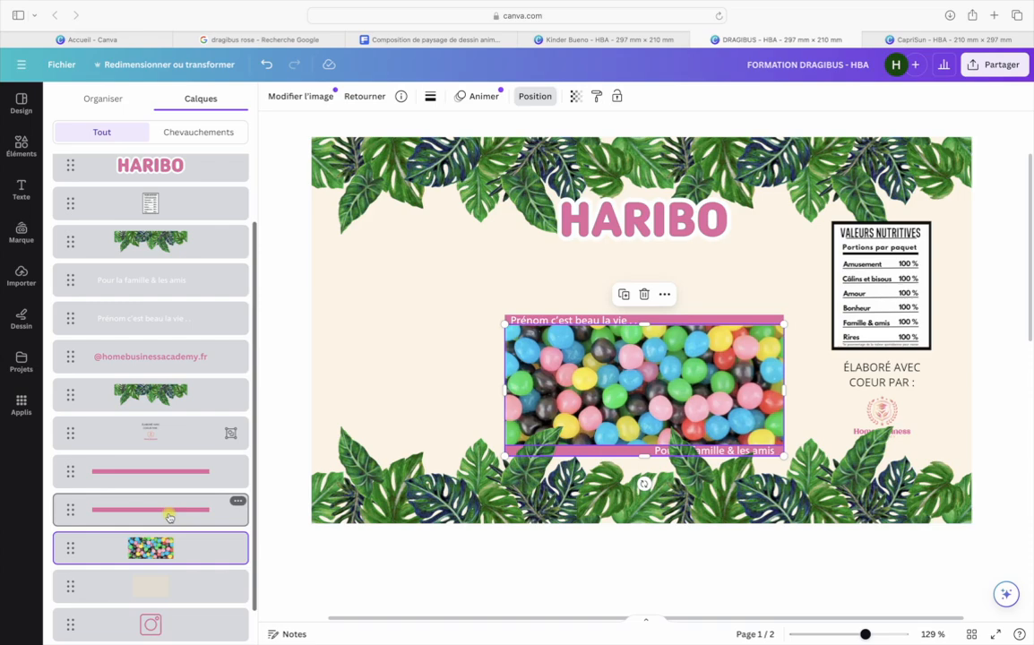
left_click(169, 517)
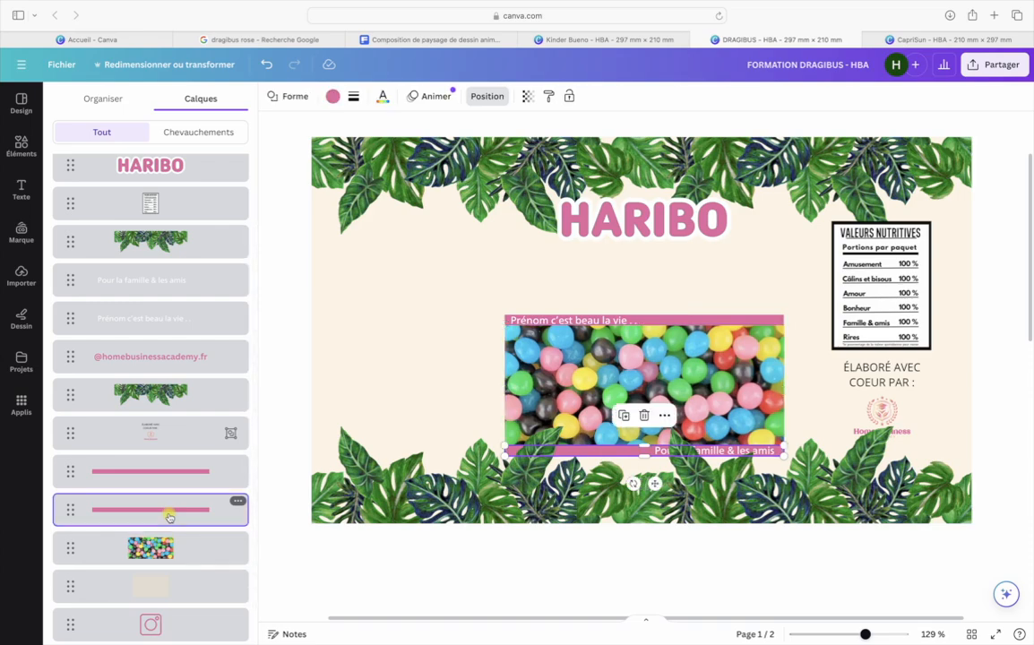
left_click_drag(170, 517, 169, 462)
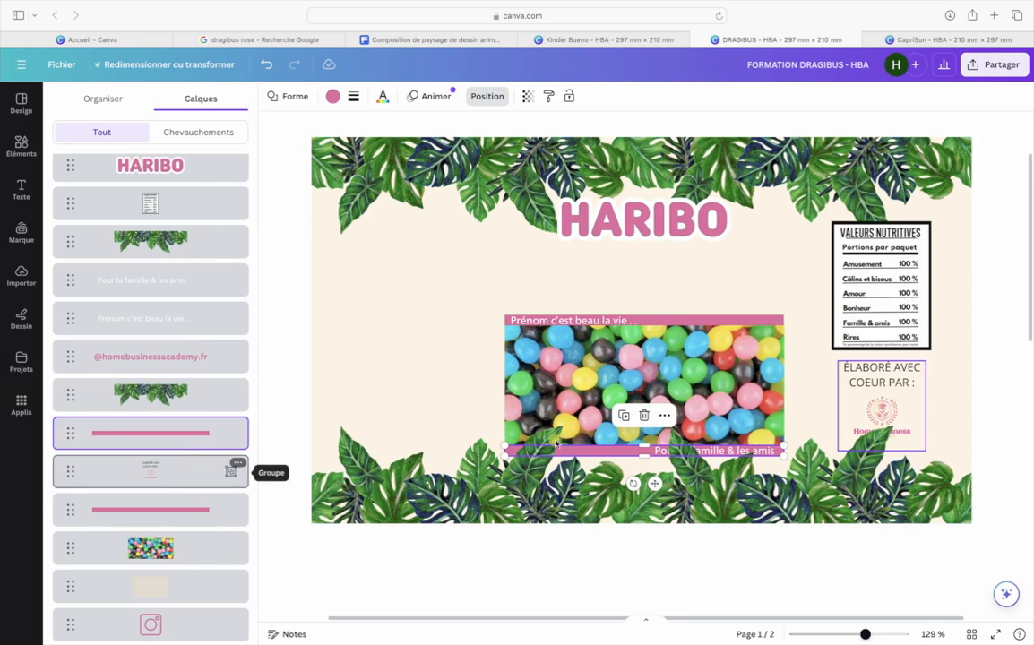
Bring the pink strip below the candy photo to the front, above all other layers
right_click(601, 456)
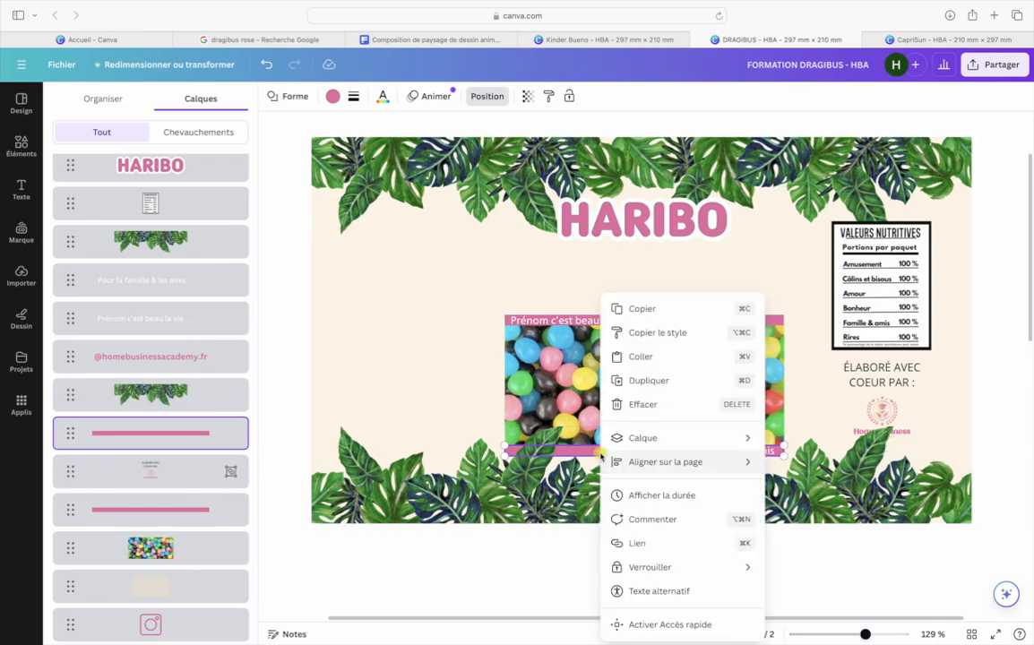
mouse_move(683, 439)
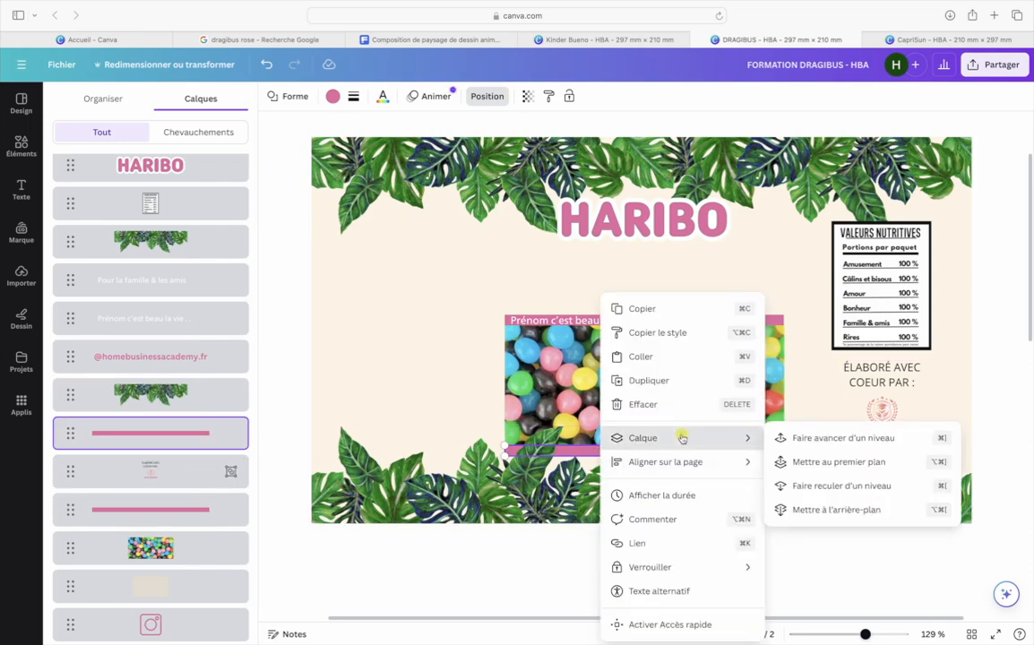
left_click(811, 460)
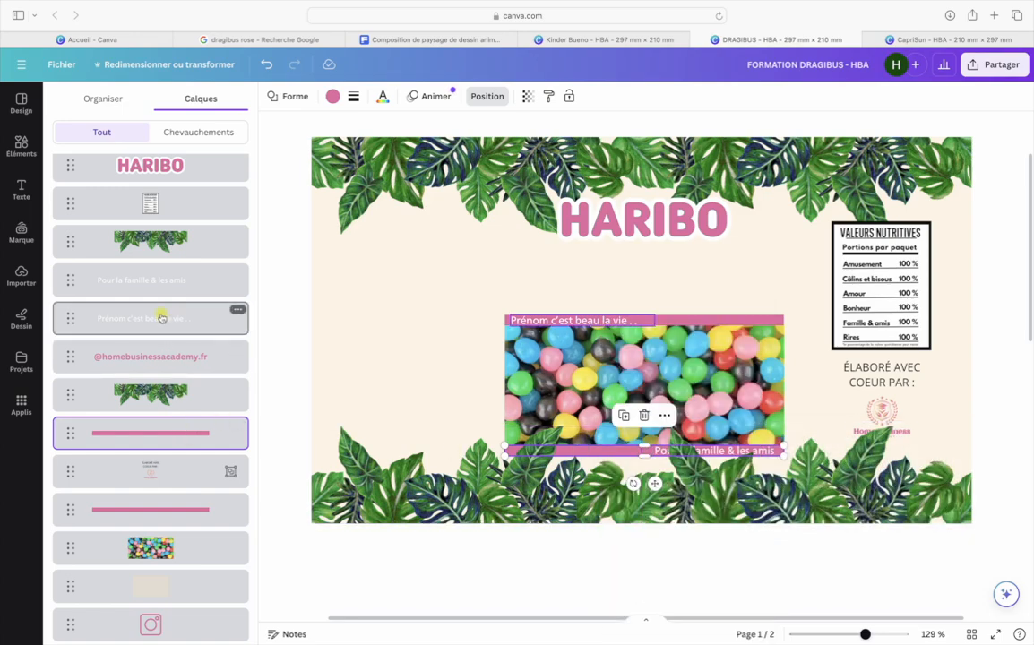
left_click(153, 284, "shift")
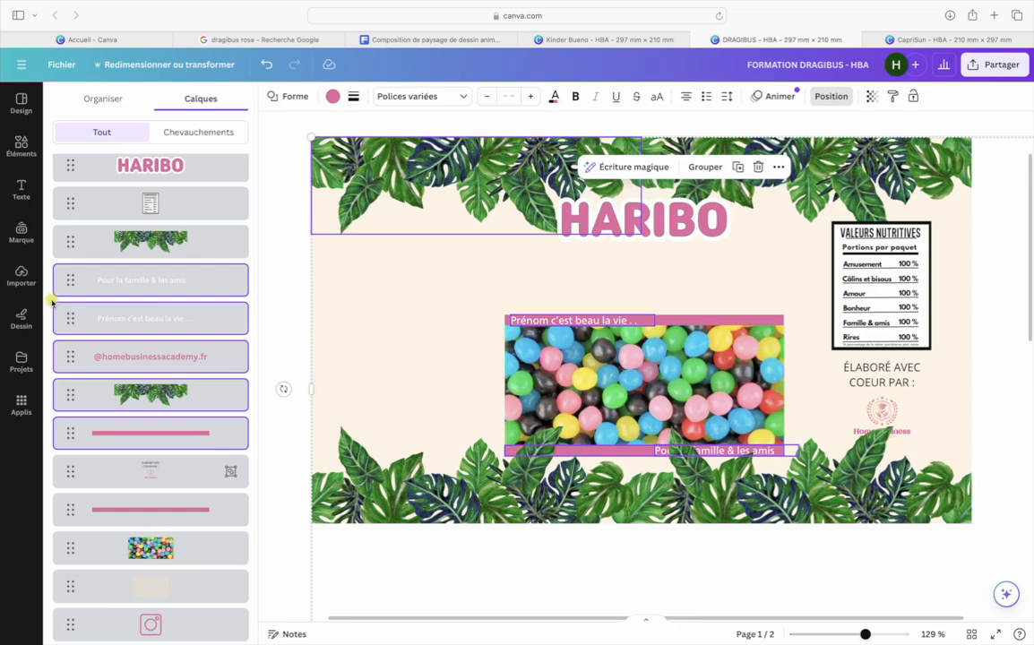
left_click(213, 437)
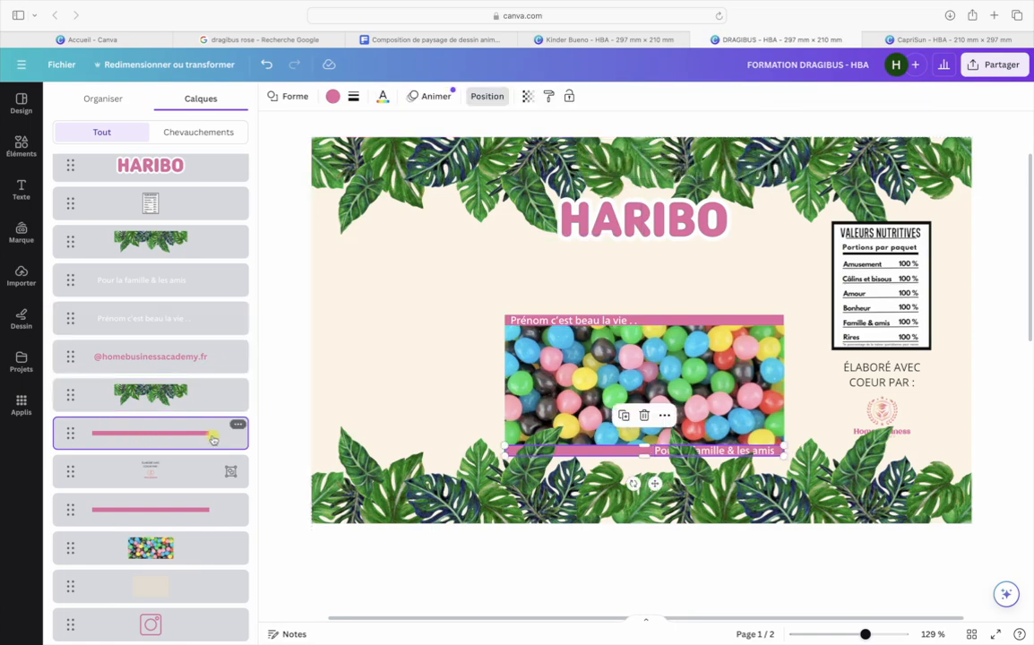
right_click(212, 438)
mouse_move(332, 437)
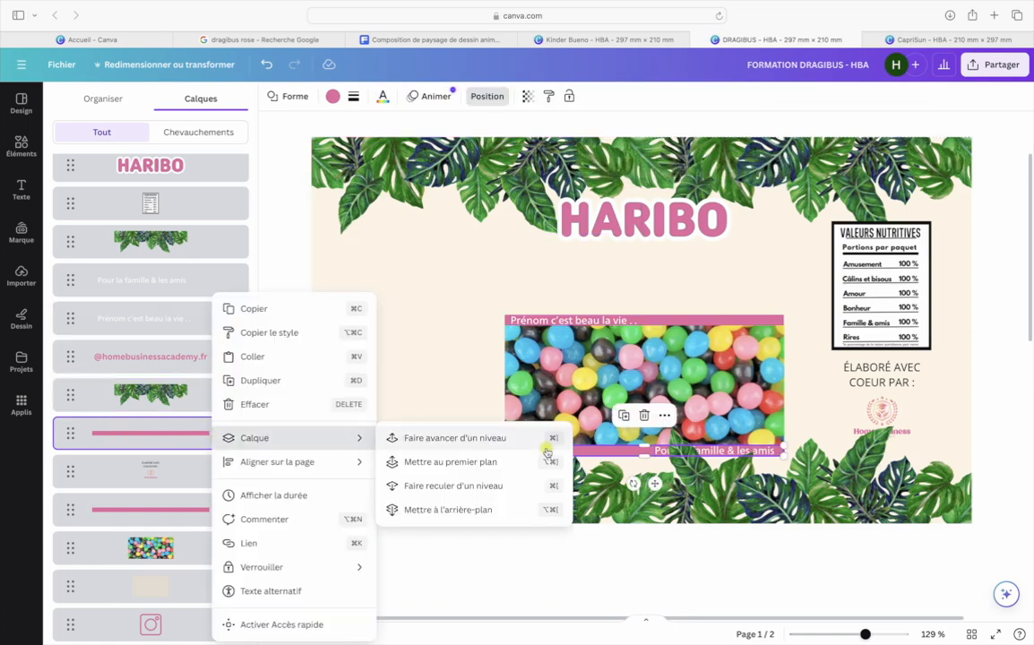
left_click(498, 462)
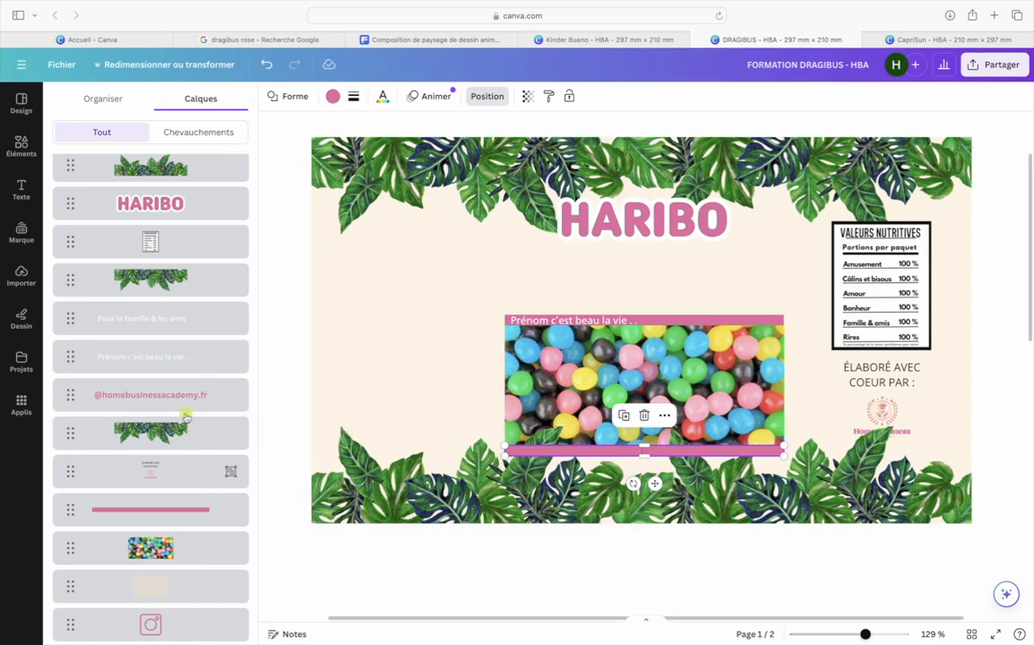
Bring the "Pour la famille & les amis" text to the front so it sits above the pink strip
left_click(145, 328)
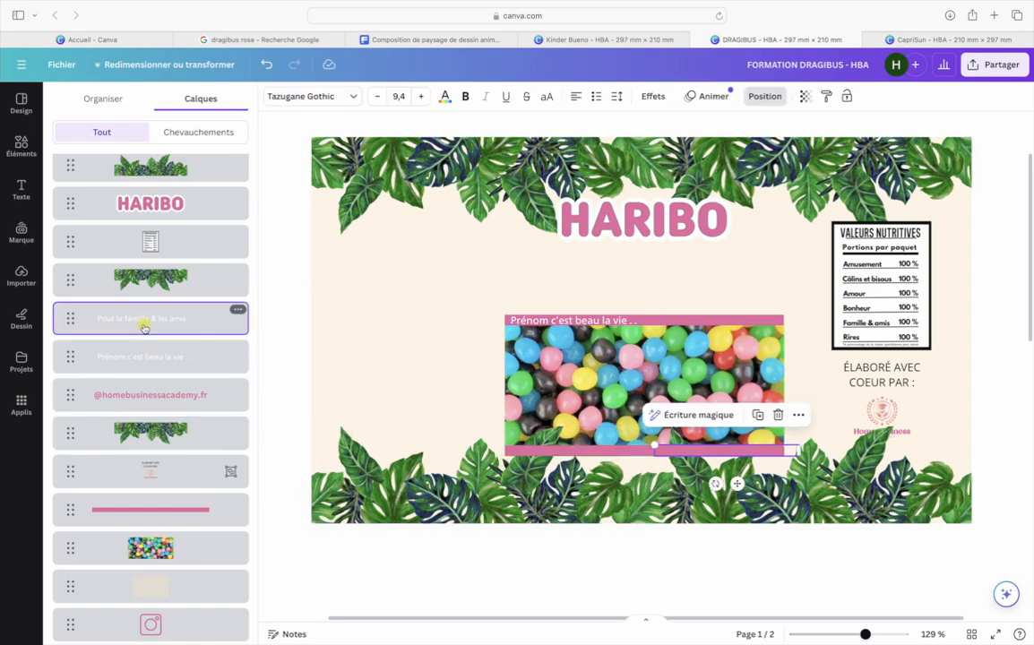
right_click(145, 328)
mouse_move(279, 437)
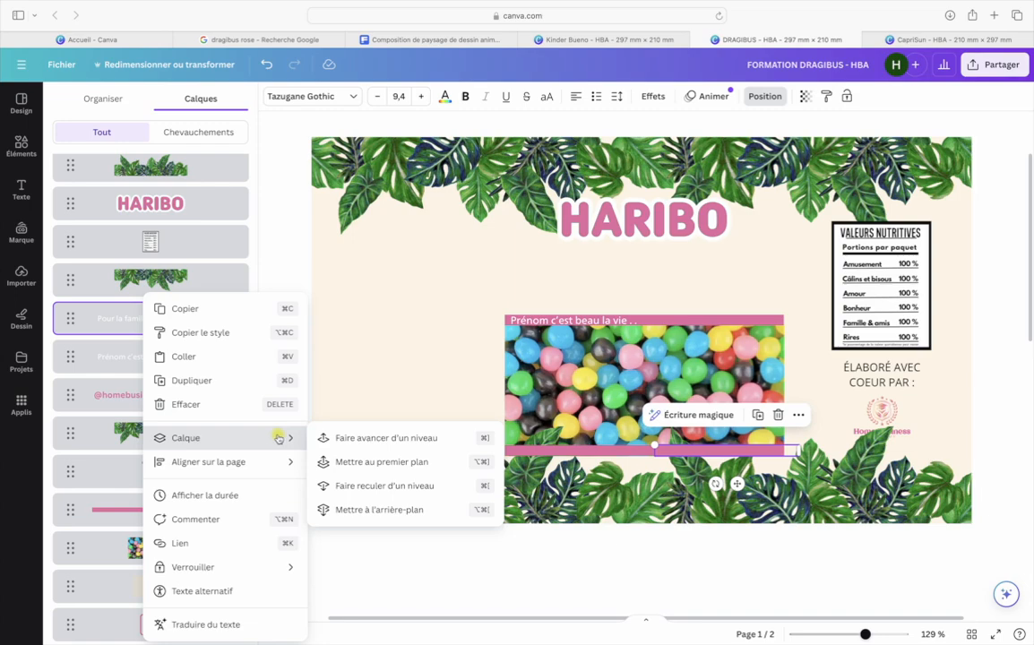
left_click(369, 461)
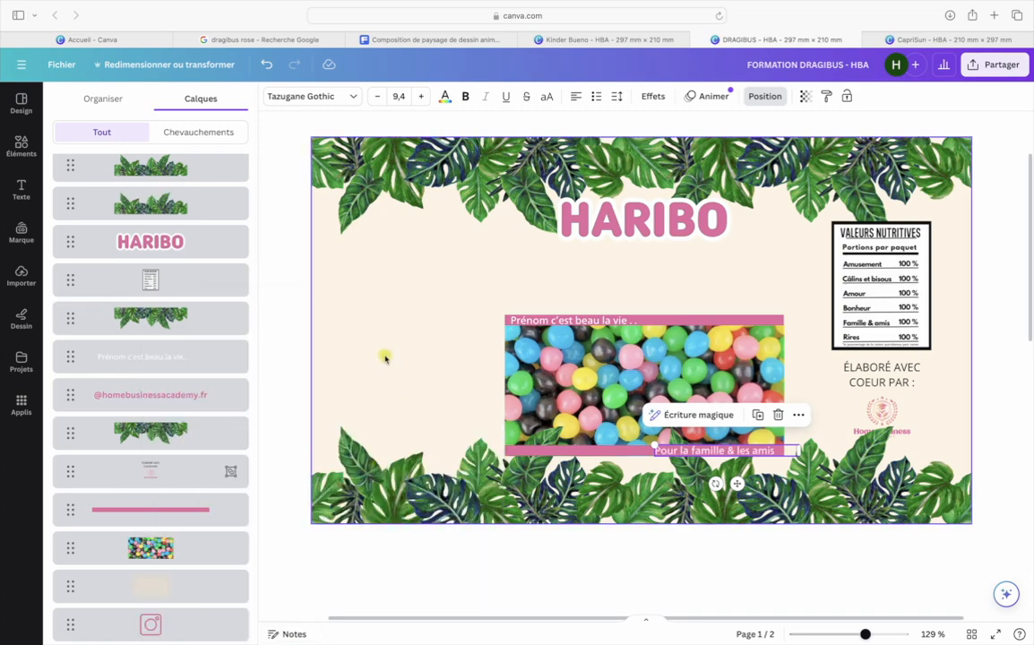
left_click(439, 351)
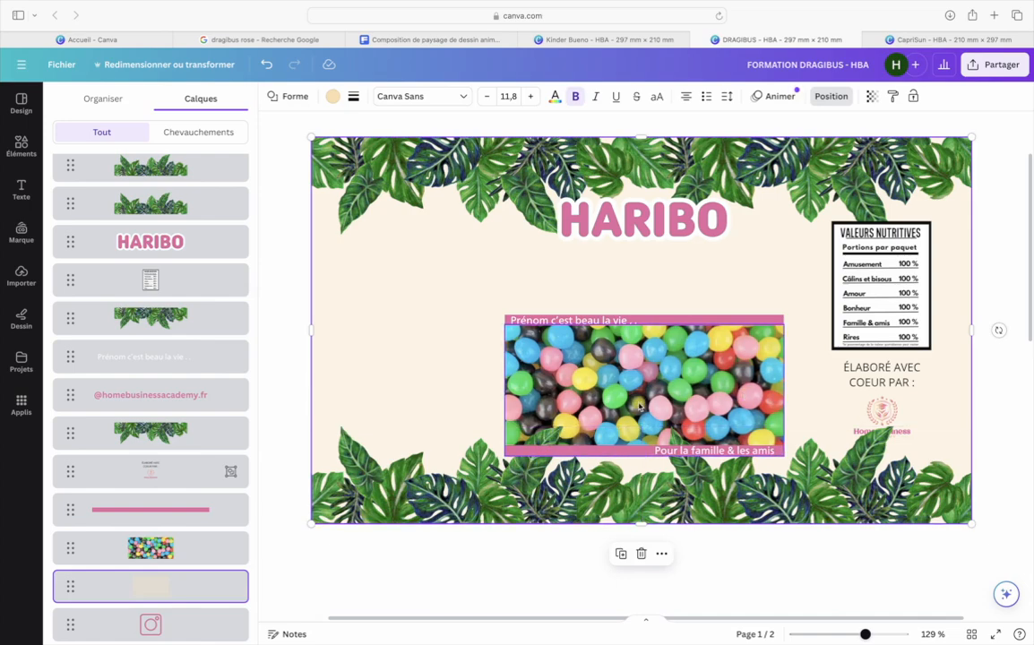
left_click(557, 394)
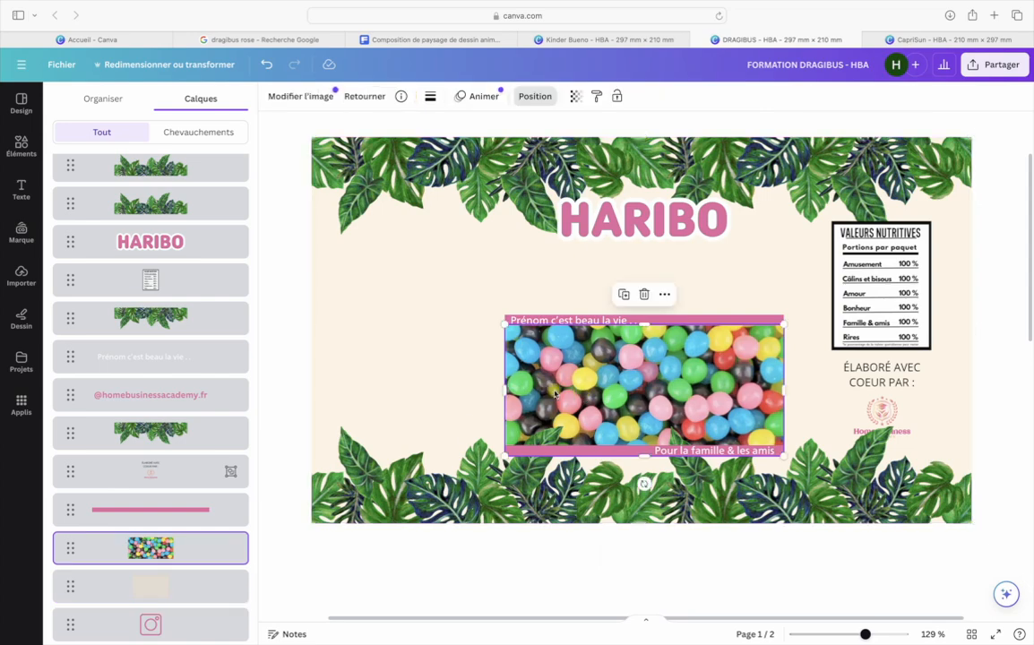
left_click(474, 394)
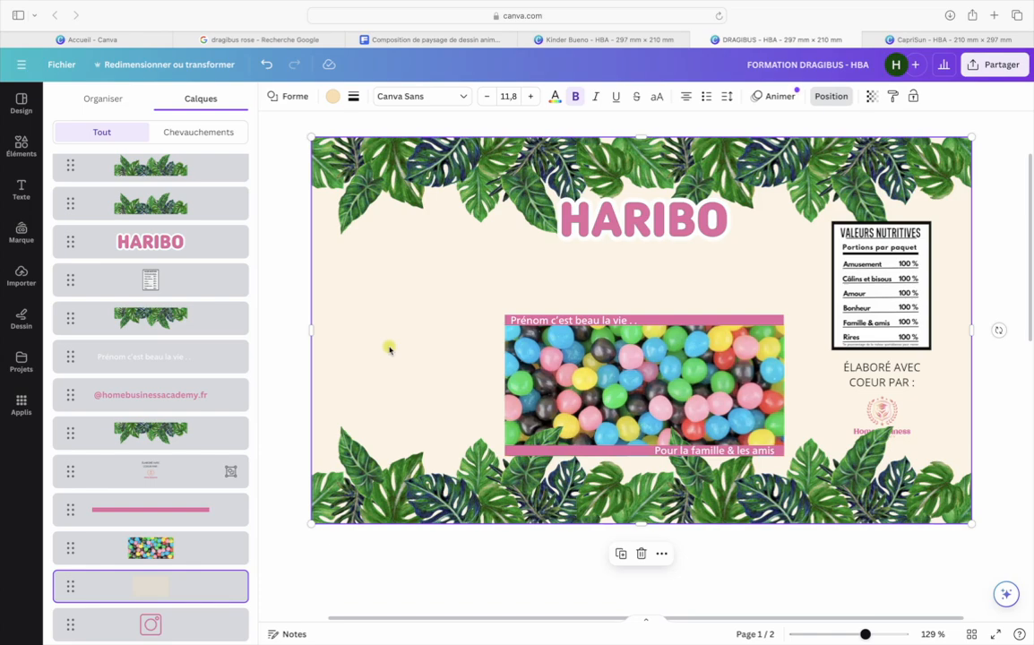
Delete the dashed vertical and horizontal guide lines from the template on page 2
scroll(389, 350, "down", 10)
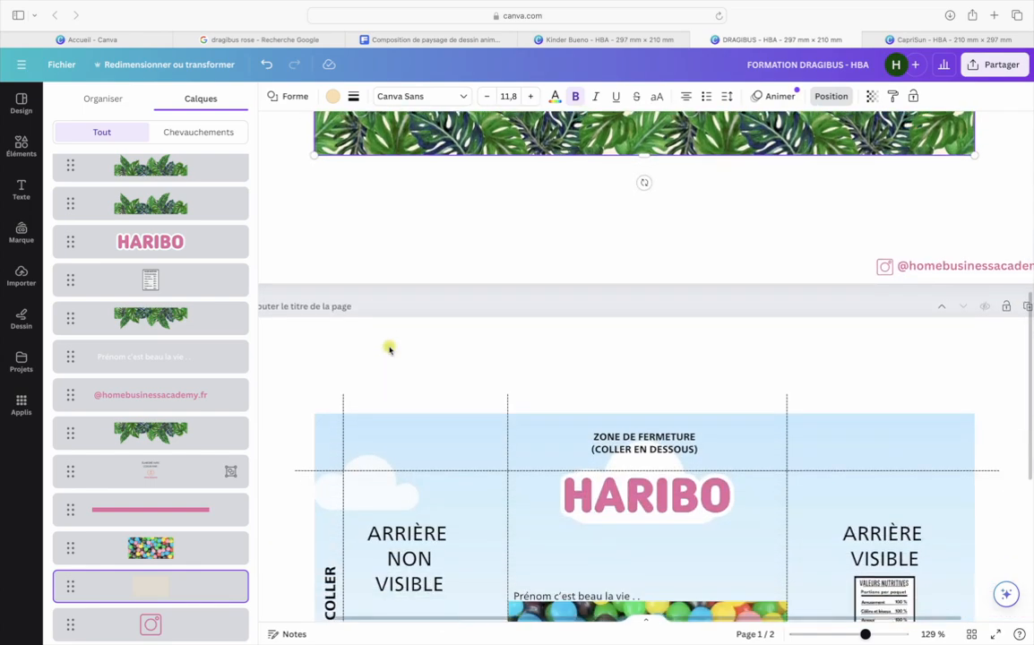
scroll(389, 349, "down", 2)
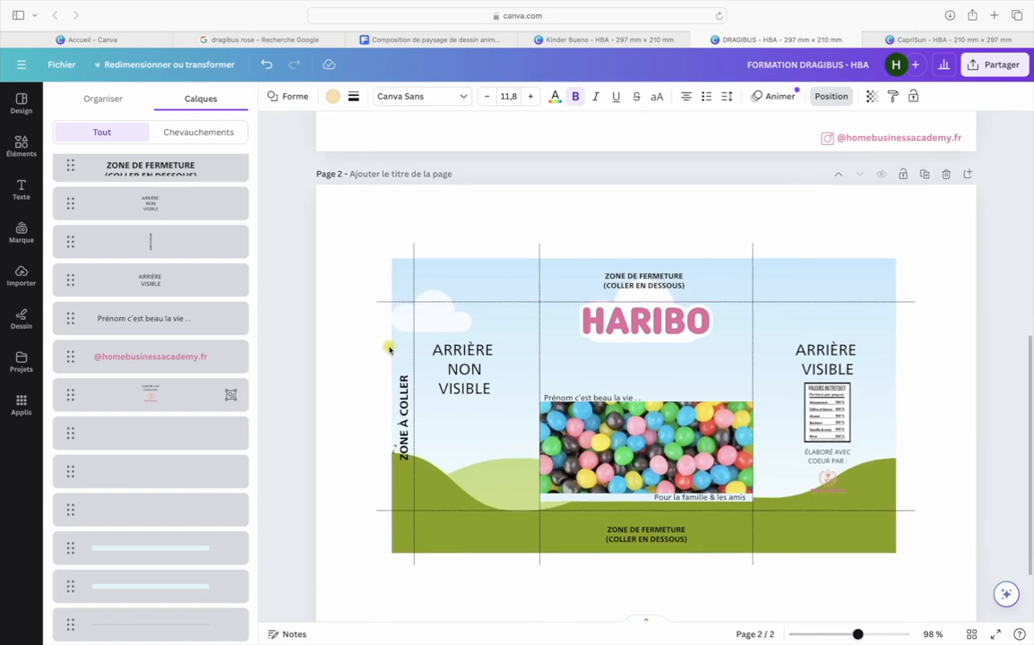
left_click_drag(357, 201, 804, 252)
key("Delete")
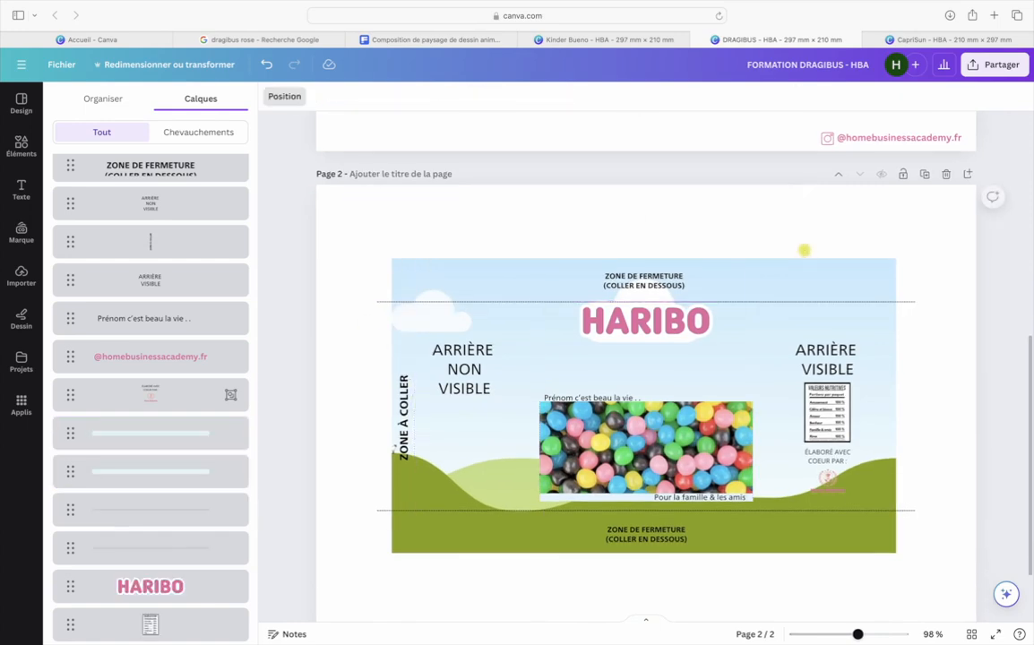
left_click_drag(909, 286, 907, 533)
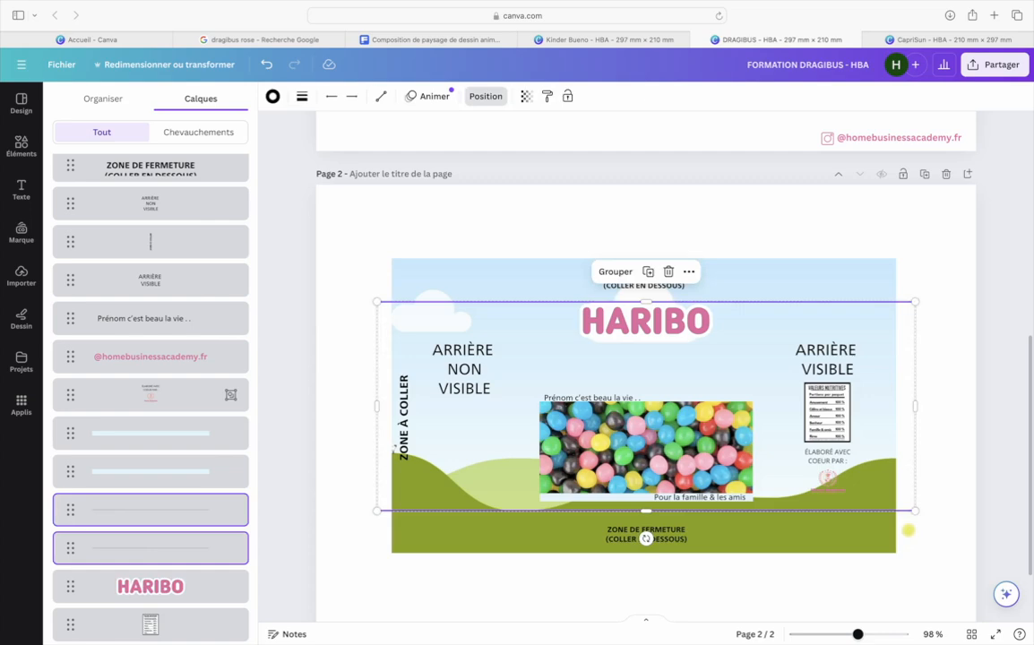
key("Delete")
Delete the "ZONE À COLLER" and "ARRIÈRE NON VISIBLE" labels from page 2
left_click(404, 417)
key("Delete")
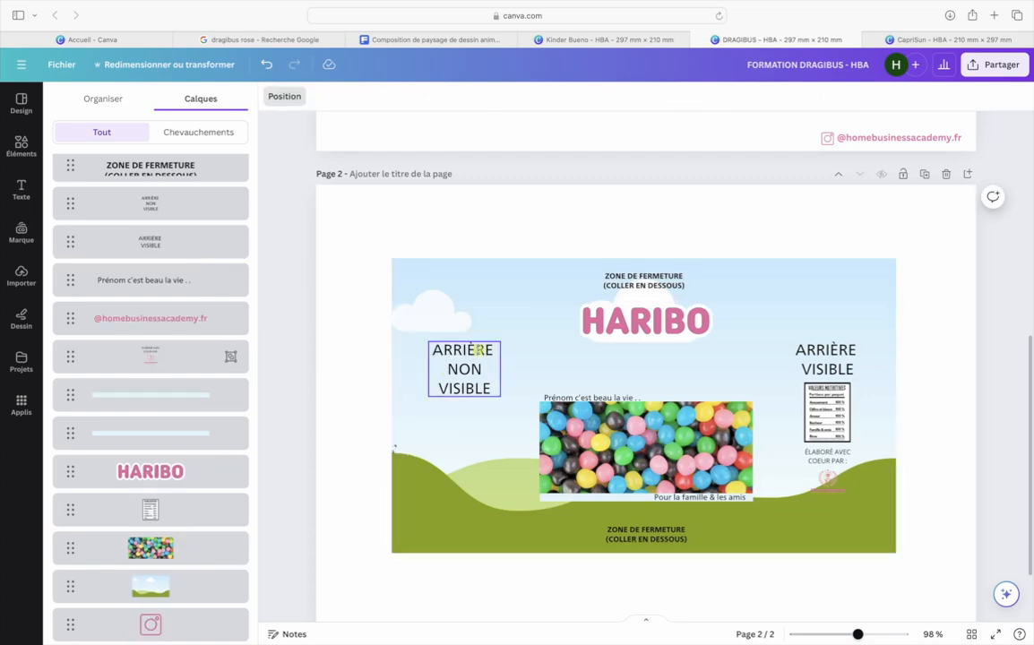
left_click(464, 369)
key("Delete")
Delete both "ZONE DE FERMETURE (COLLER EN DESSOUS)" labels and the "ARRIÈRE VISIBLE" label from page 2
left_click(634, 279)
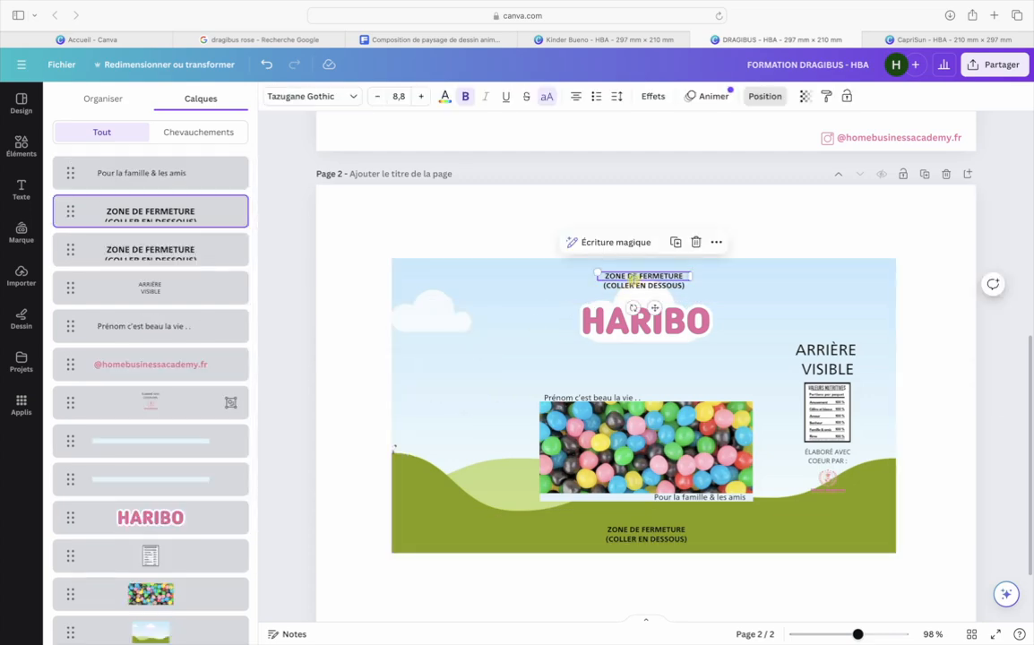
key("Delete")
left_click(823, 355)
key("Delete")
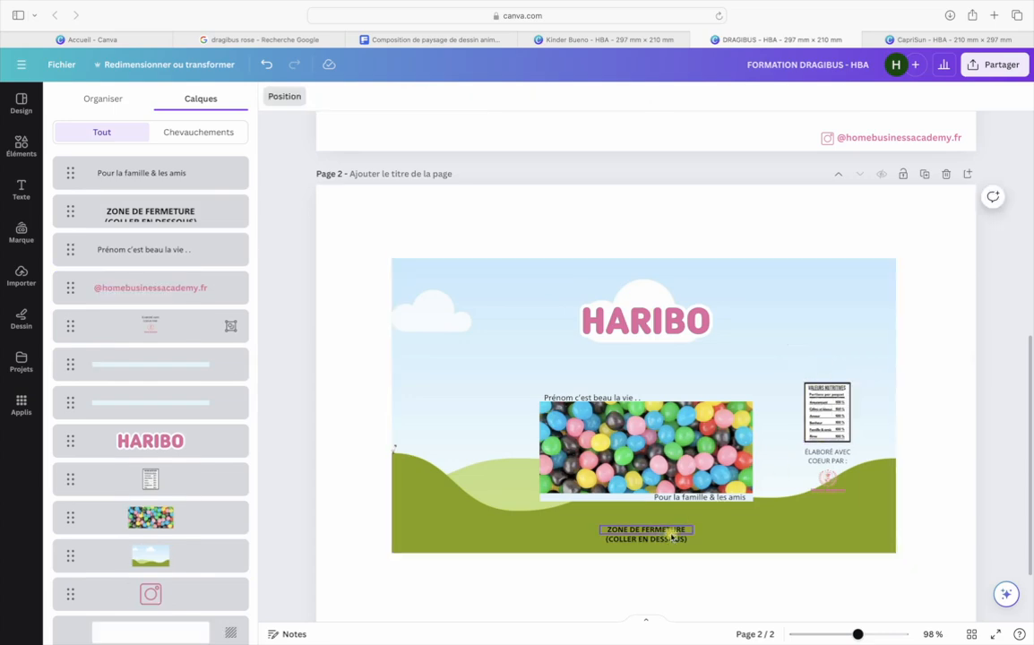
left_click(665, 535)
key("Delete")
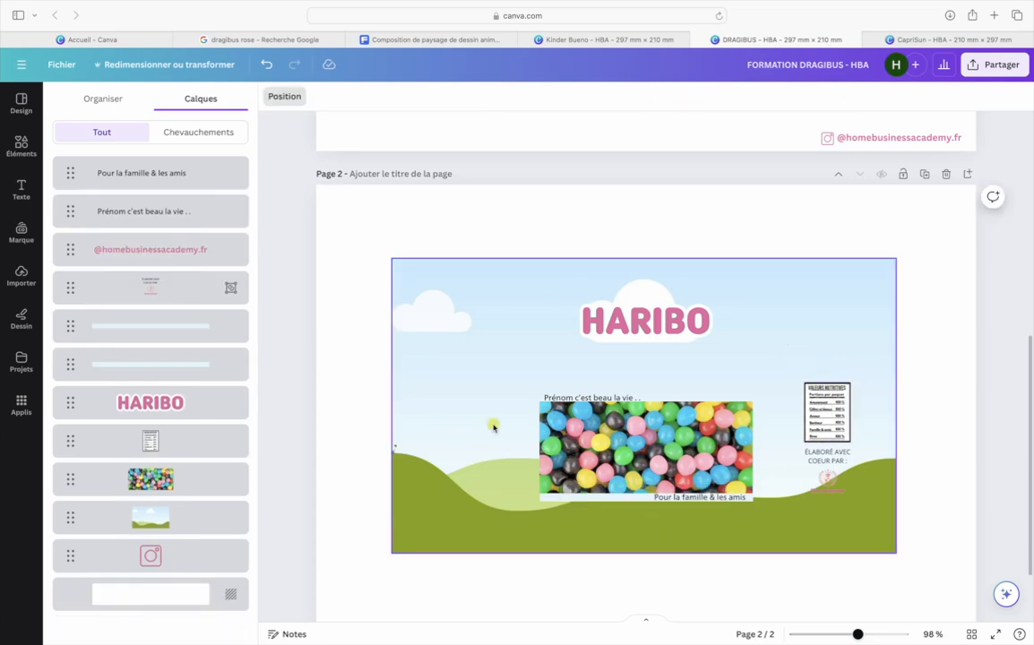
left_click(684, 371)
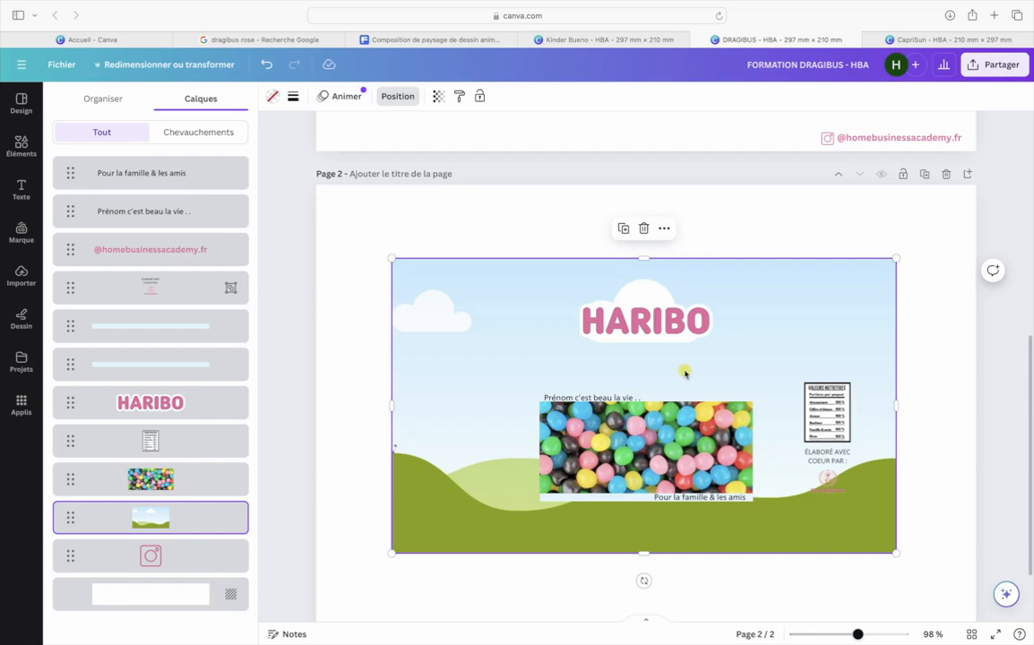
left_click(104, 99)
left_click(22, 146)
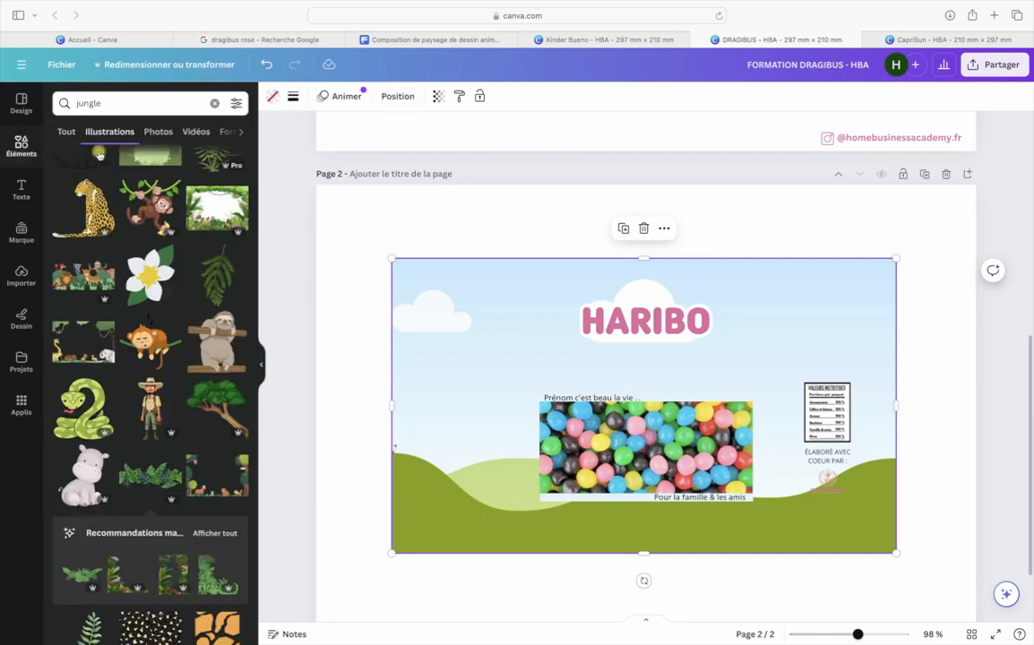
left_click(20, 141)
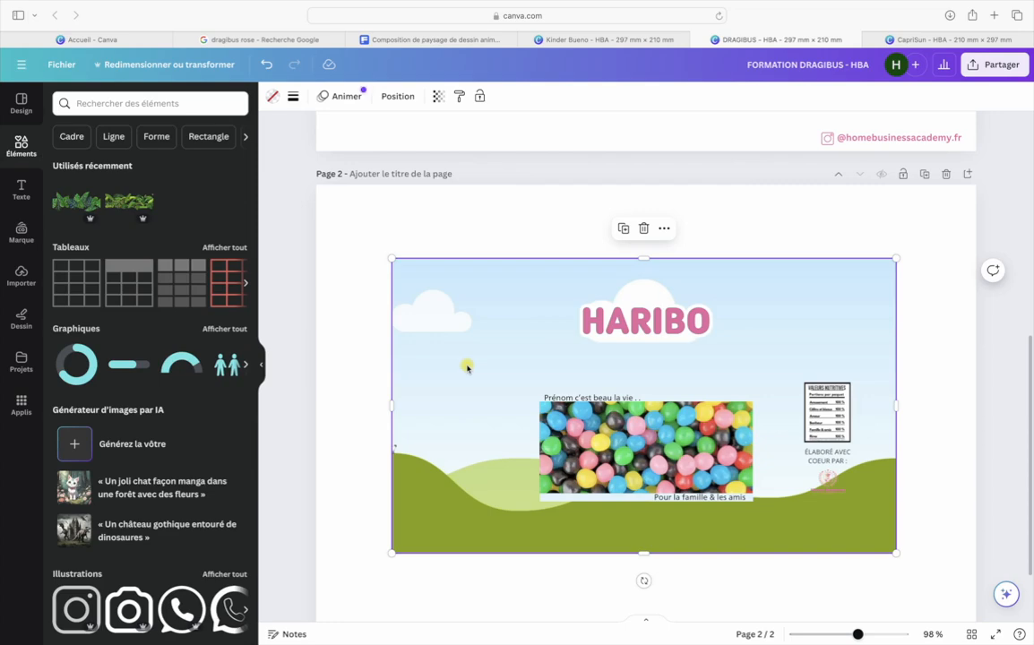
left_click(669, 401)
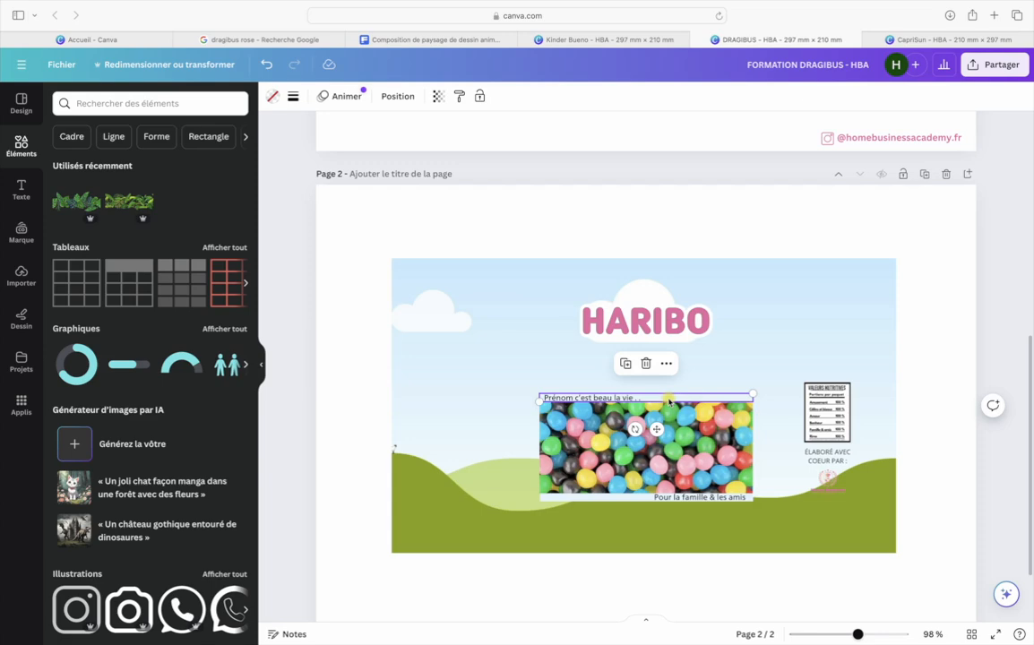
left_click(590, 500)
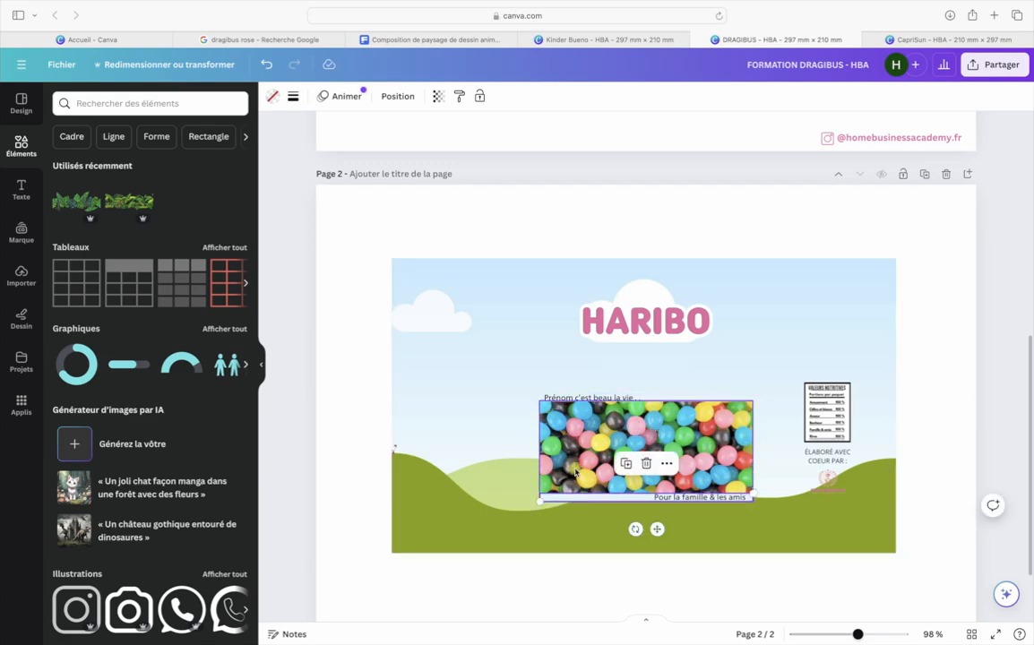
left_click(577, 470)
left_click(455, 517)
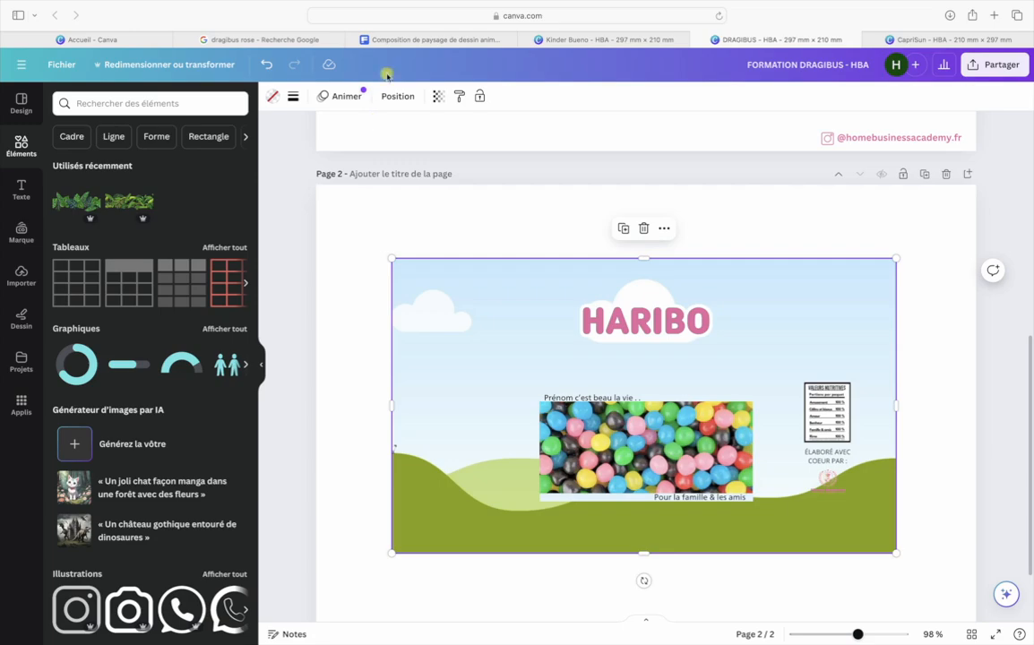
Copy all the wrapper artwork on page 2 of the Kinder Bueno design and paste it onto page 2 of the Dragibus design
left_click(575, 39)
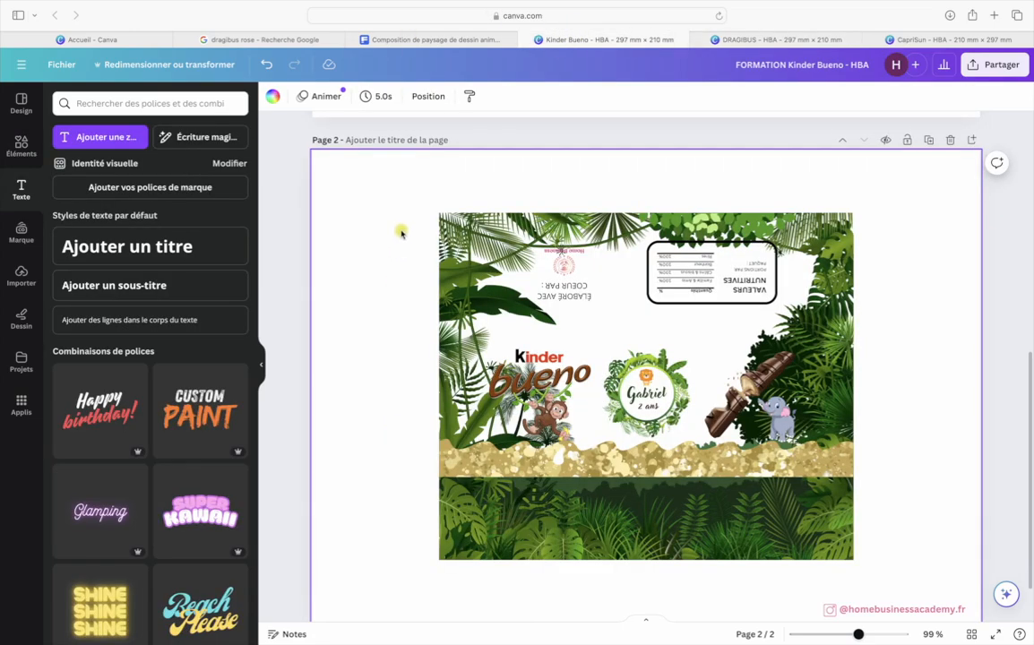
left_click_drag(407, 198, 889, 557)
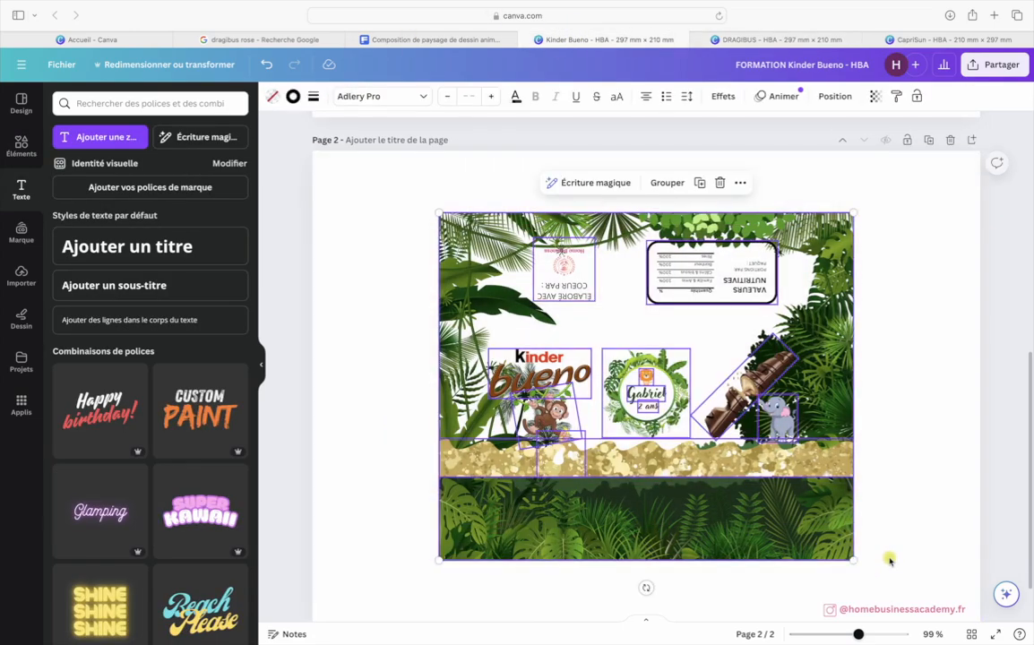
left_click(742, 39)
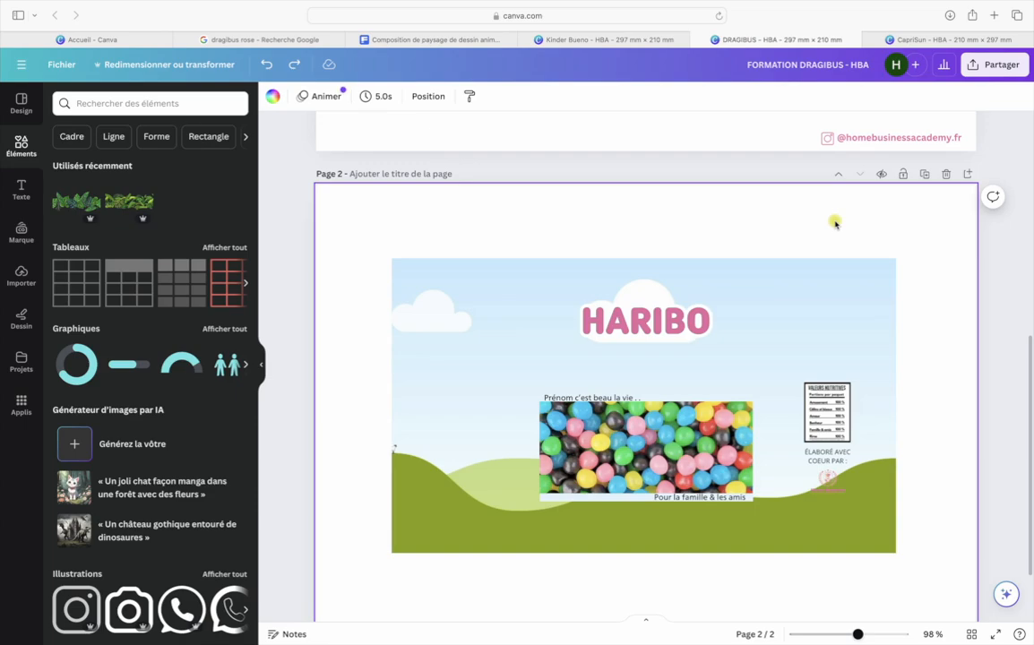
key("super+v")
Shrink the pasted Kinder Bueno artwork, then separate its jungle picture and place it over the lower-right corner of the Haribo landscape
left_click_drag(767, 574, 852, 565)
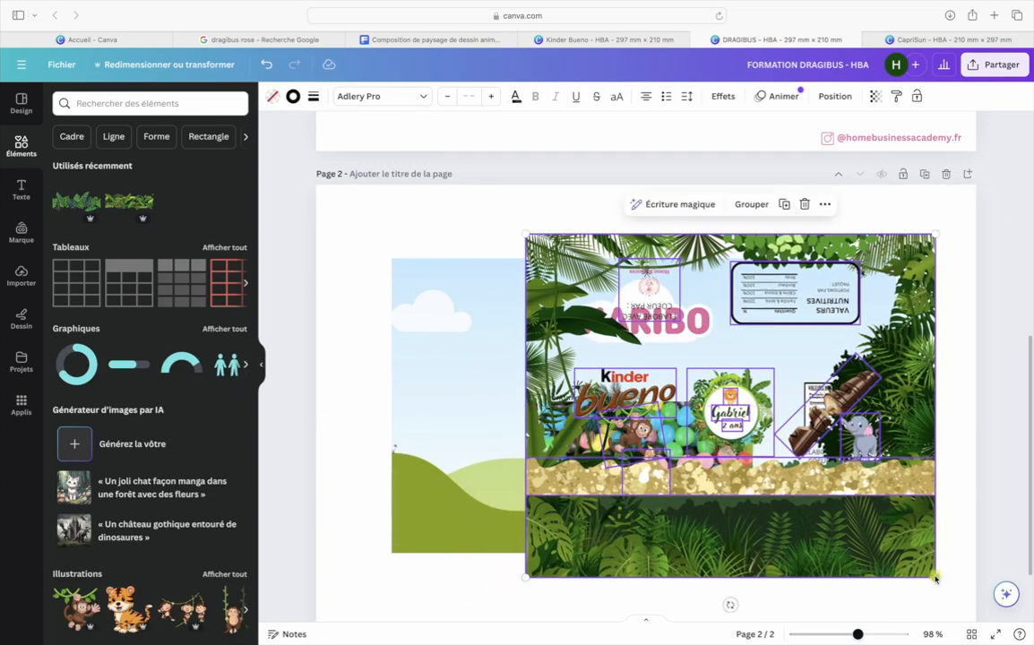
left_click_drag(935, 578, 720, 397)
left_click_drag(643, 385, 866, 540)
left_click(933, 383)
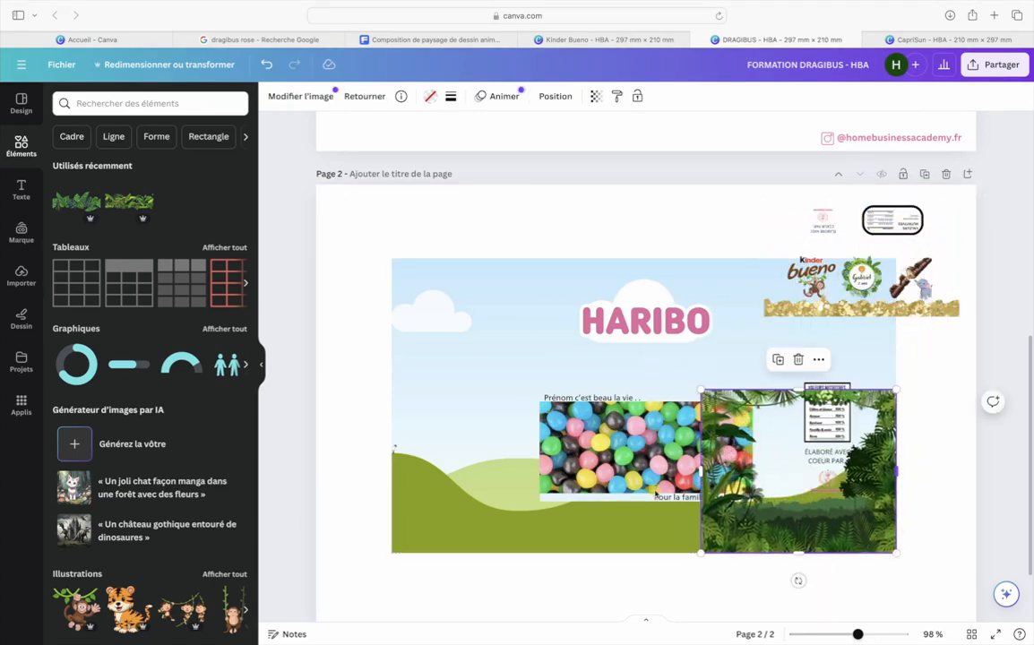
Search the elements library for "jungle" and show all matching illustrations
left_click(20, 144)
left_click(84, 103)
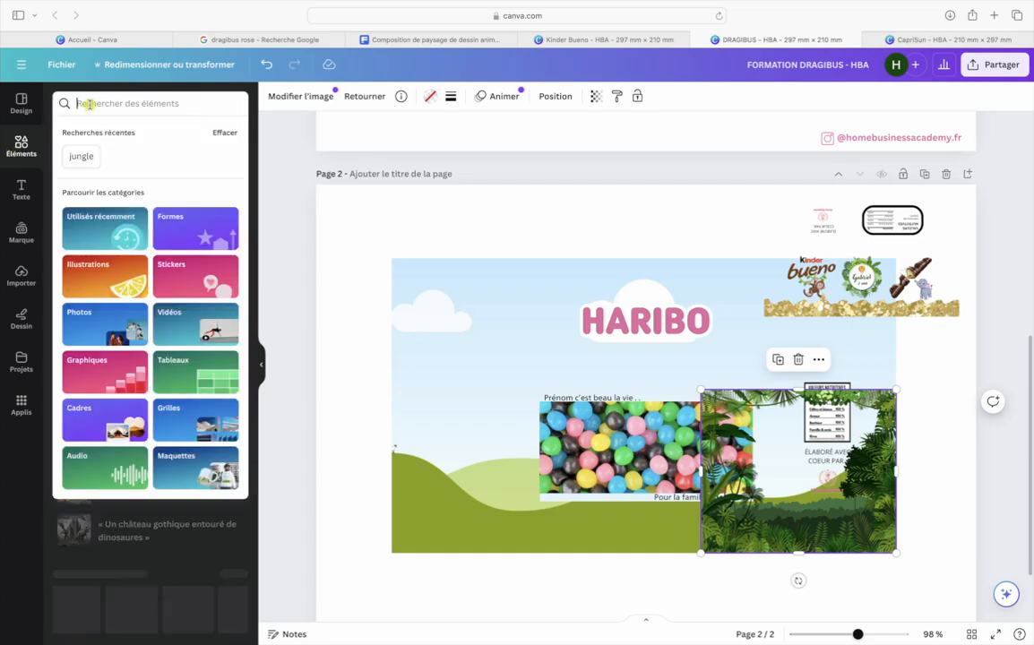
type("jungle")
key("Return")
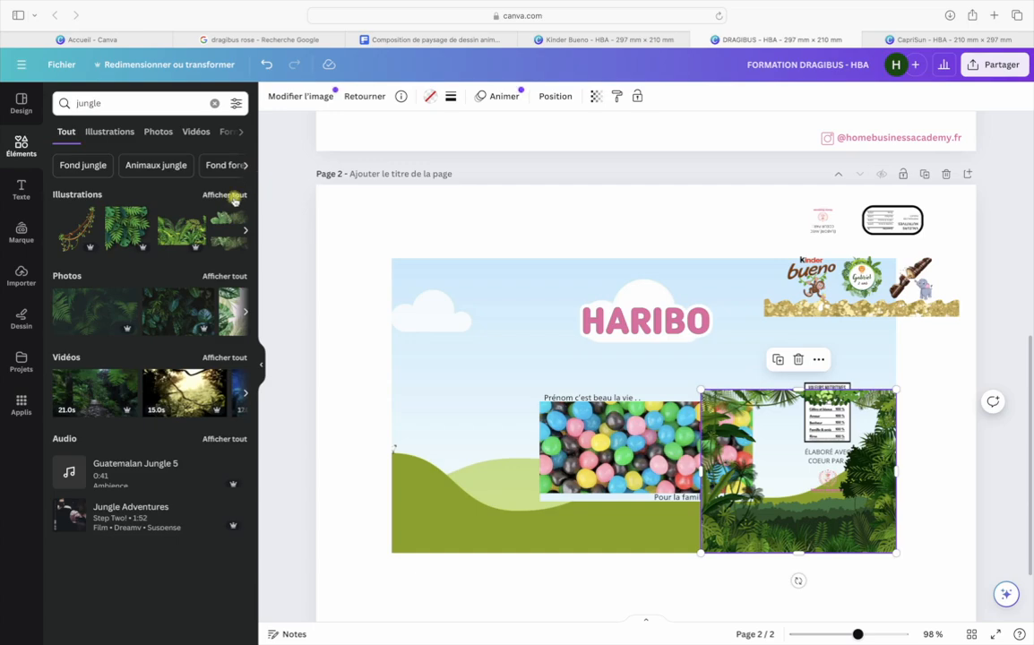
left_click(234, 196)
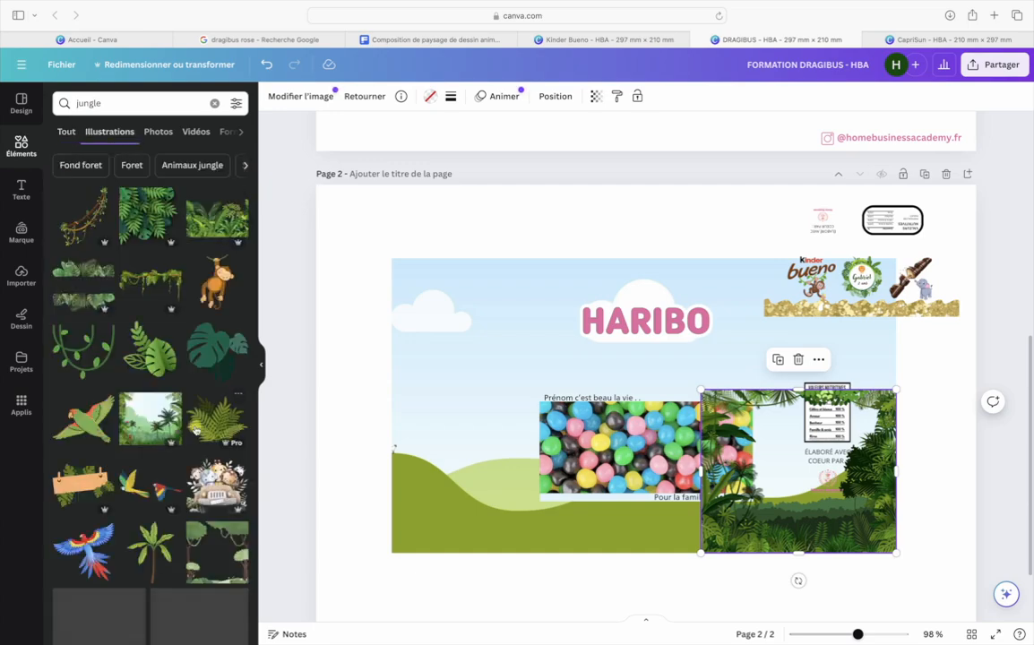
Try filling the hills landscape frame on page 2 with the green jungle foliage illustration from the search results
scroll(195, 430, "down", 5)
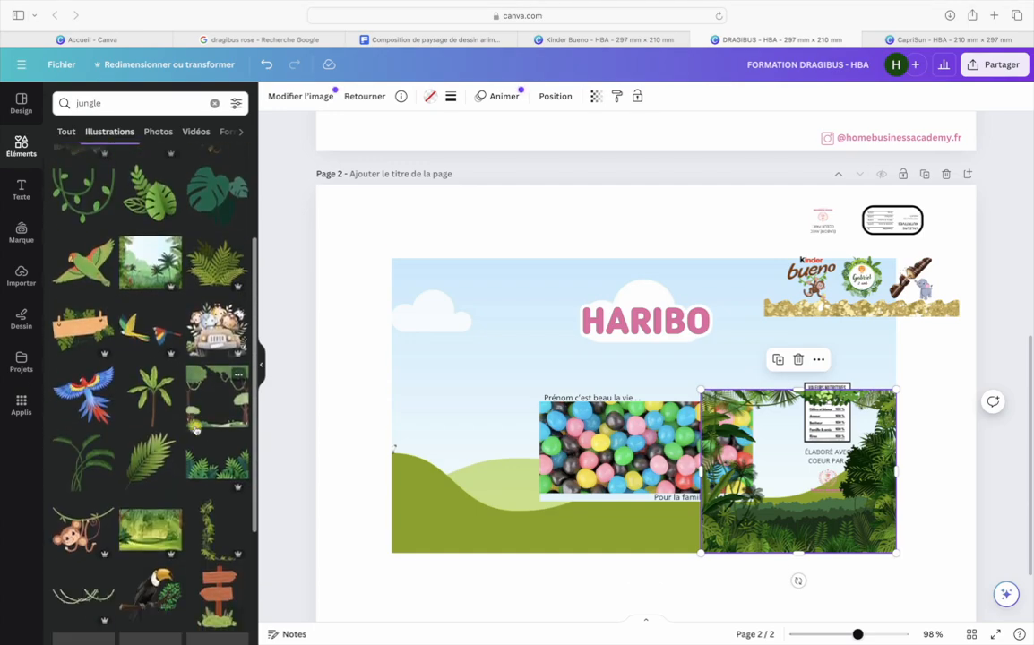
scroll(195, 430, "down", 6)
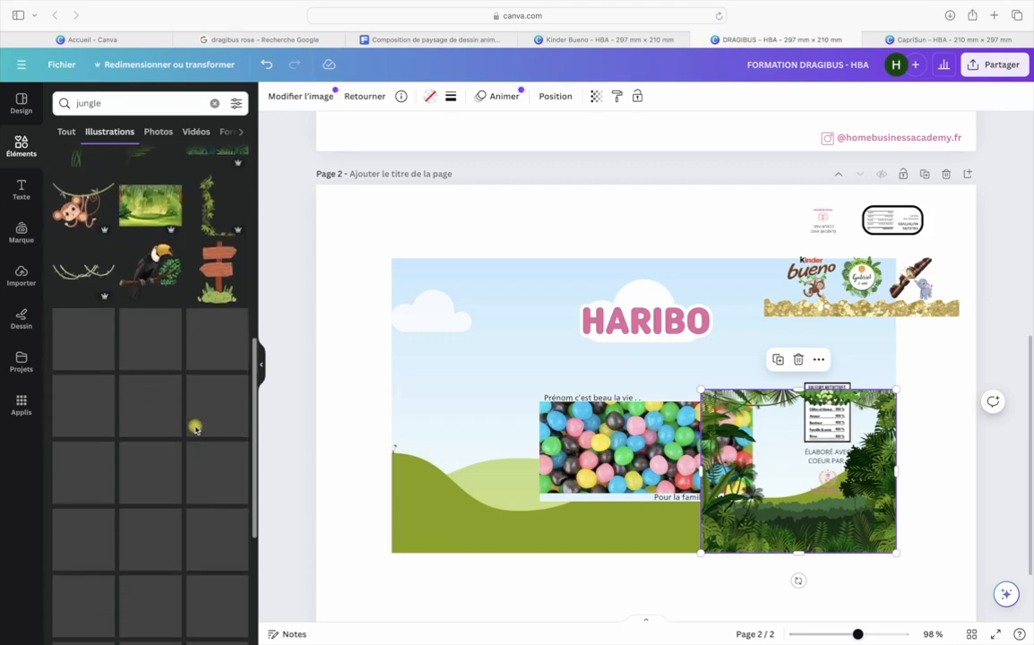
scroll(196, 431, "down", 5)
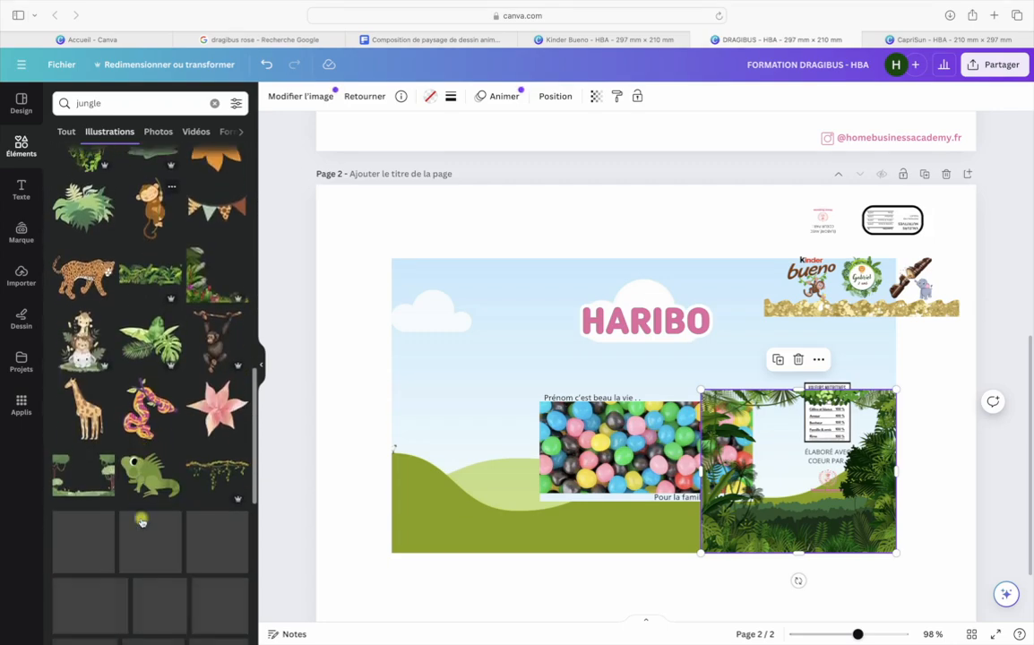
scroll(140, 520, "down", 5)
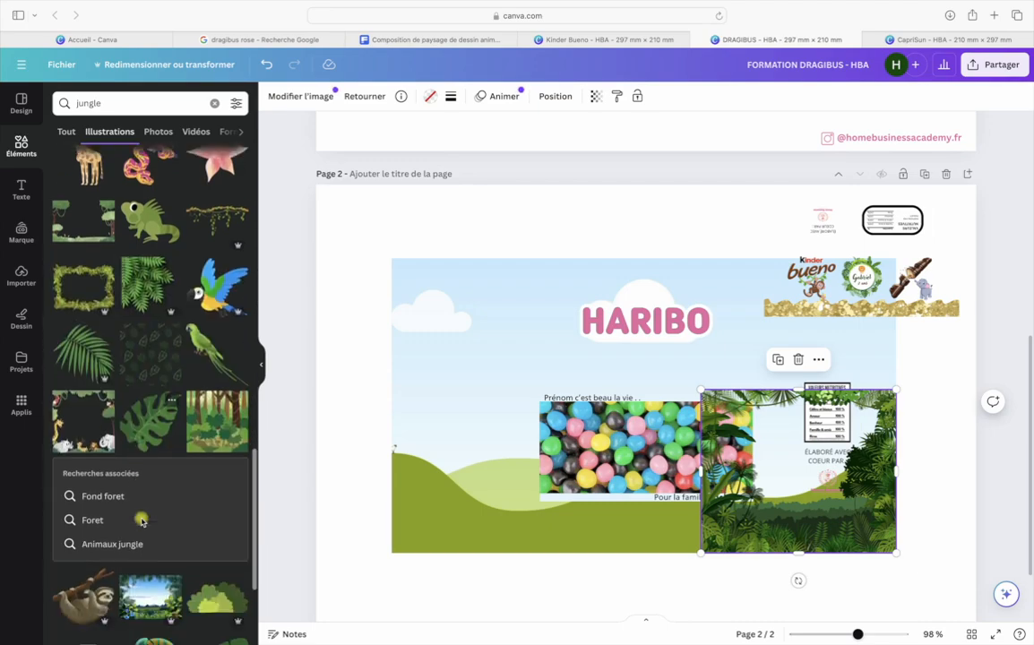
scroll(141, 521, "down", 8)
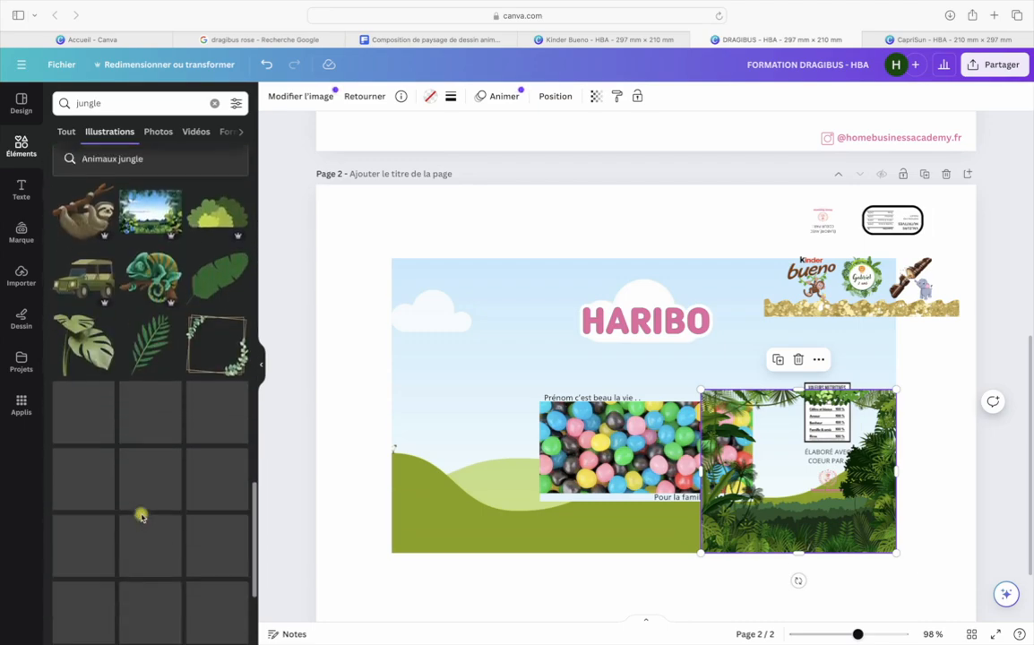
scroll(141, 517, "down", 4)
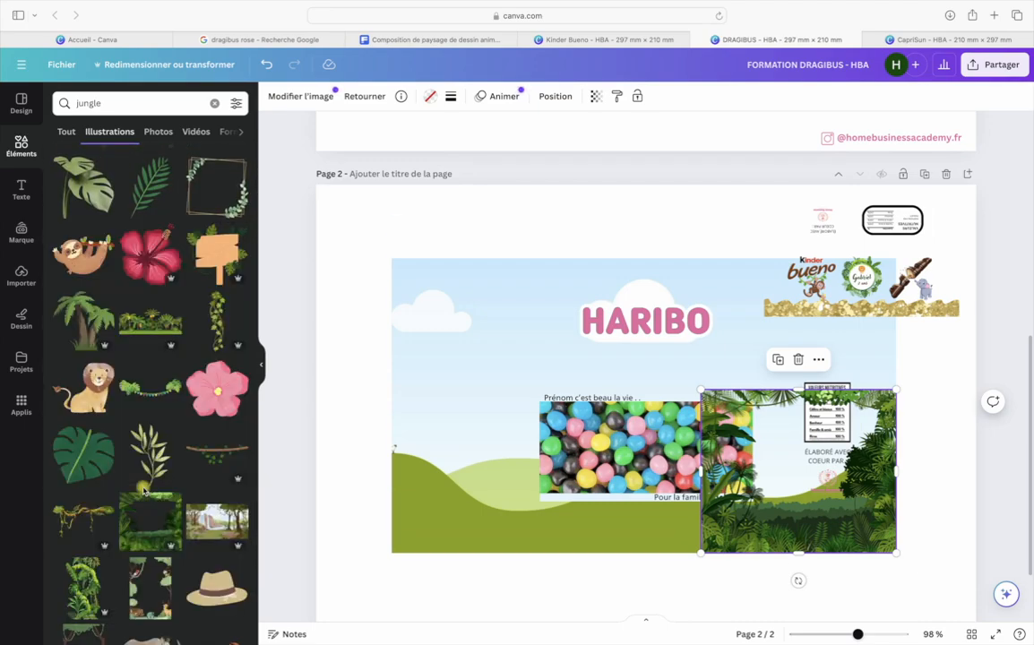
scroll(144, 492, "down", 3)
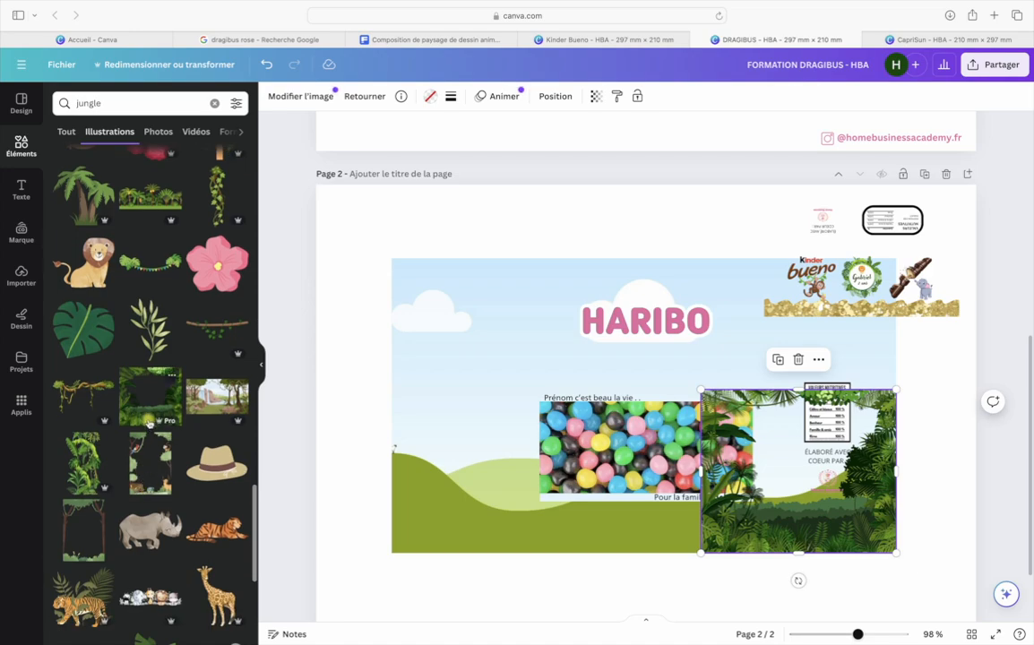
left_click_drag(149, 422, 431, 491)
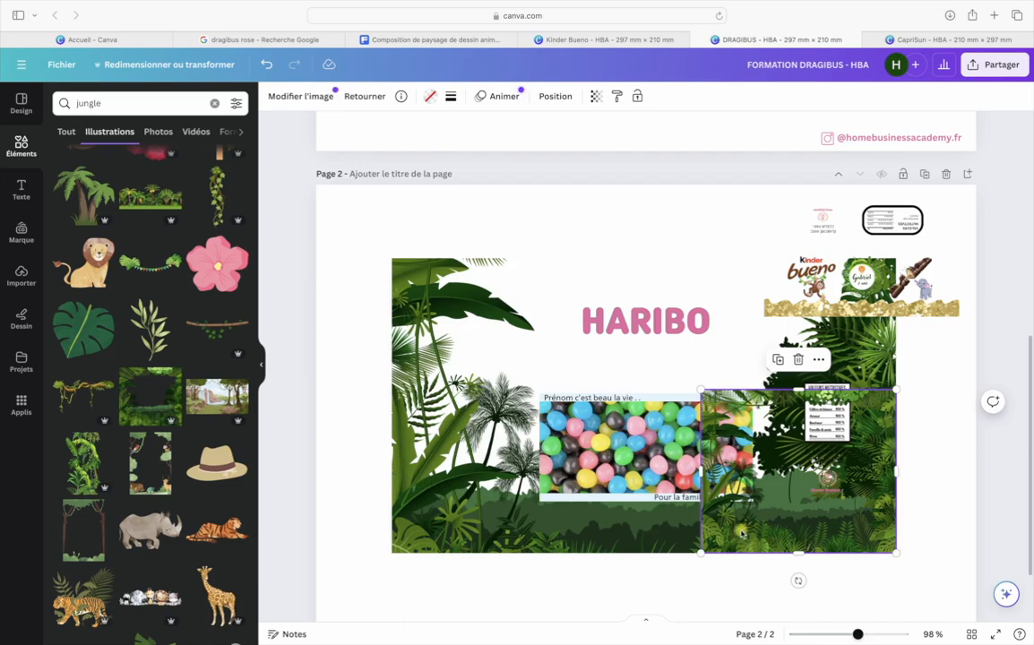
Move the small jungle picture aside, then undo that move and the replacement of the landscape background
left_click_drag(742, 533, 810, 555)
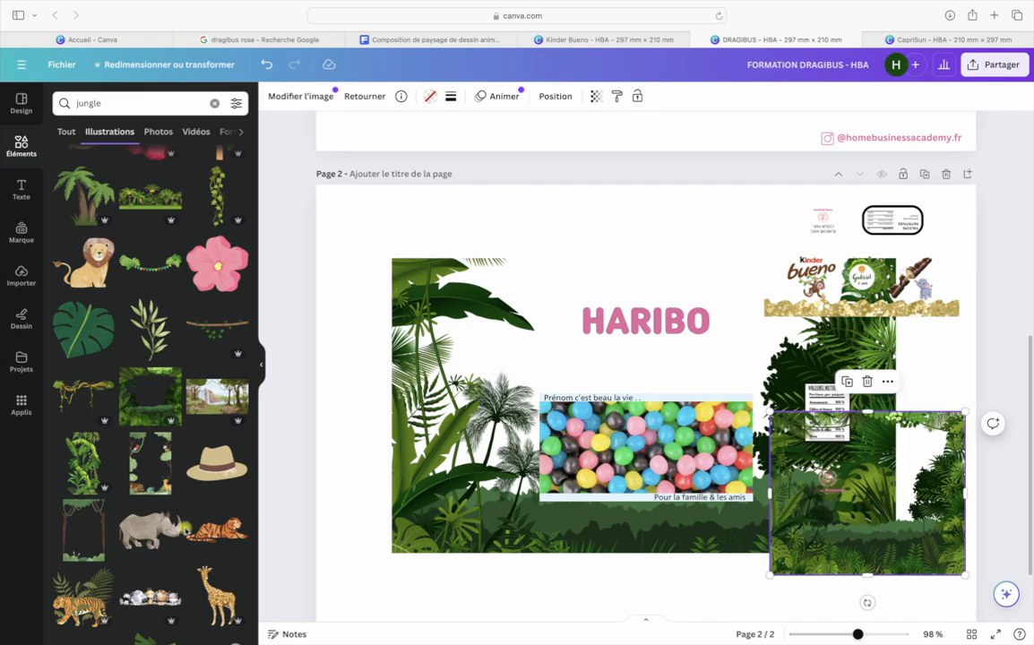
scroll(187, 529, "down", 3)
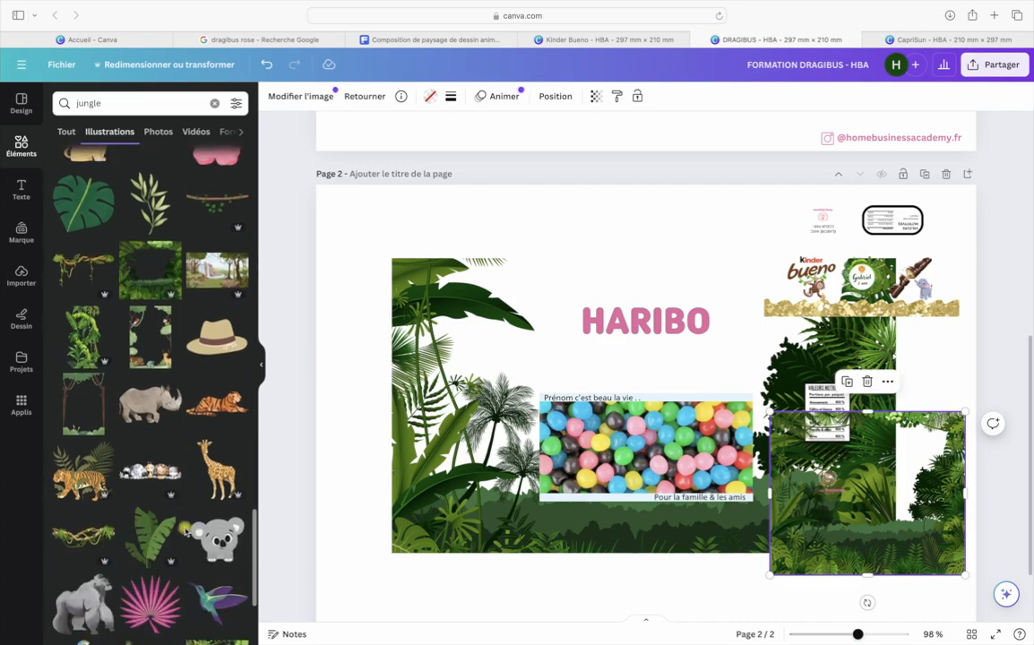
scroll(186, 529, "up", 2)
left_click(410, 515)
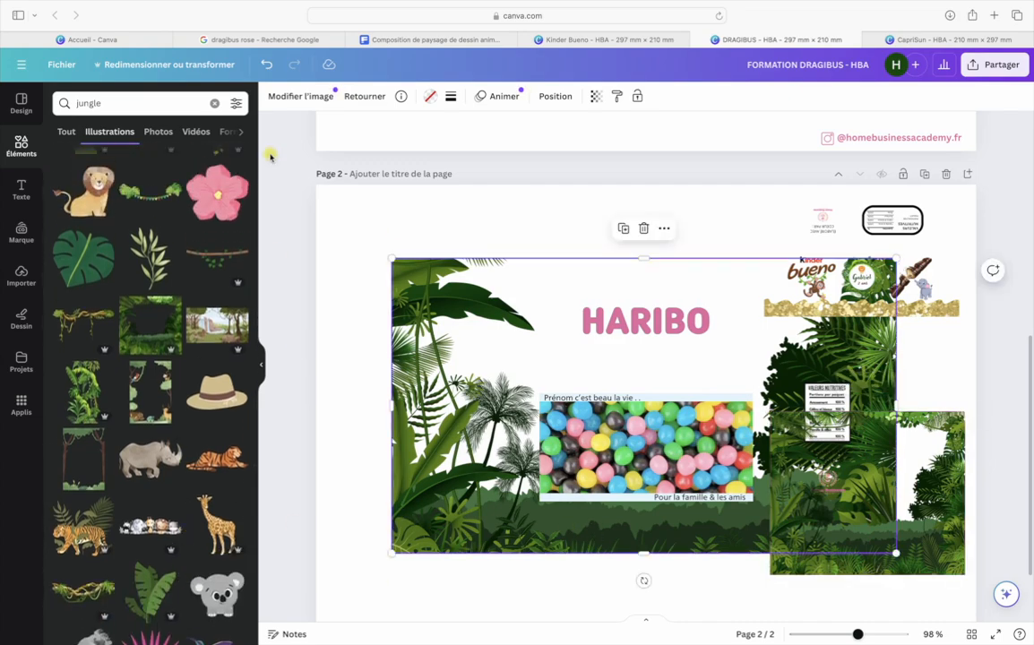
left_click(267, 64)
left_click(267, 64)
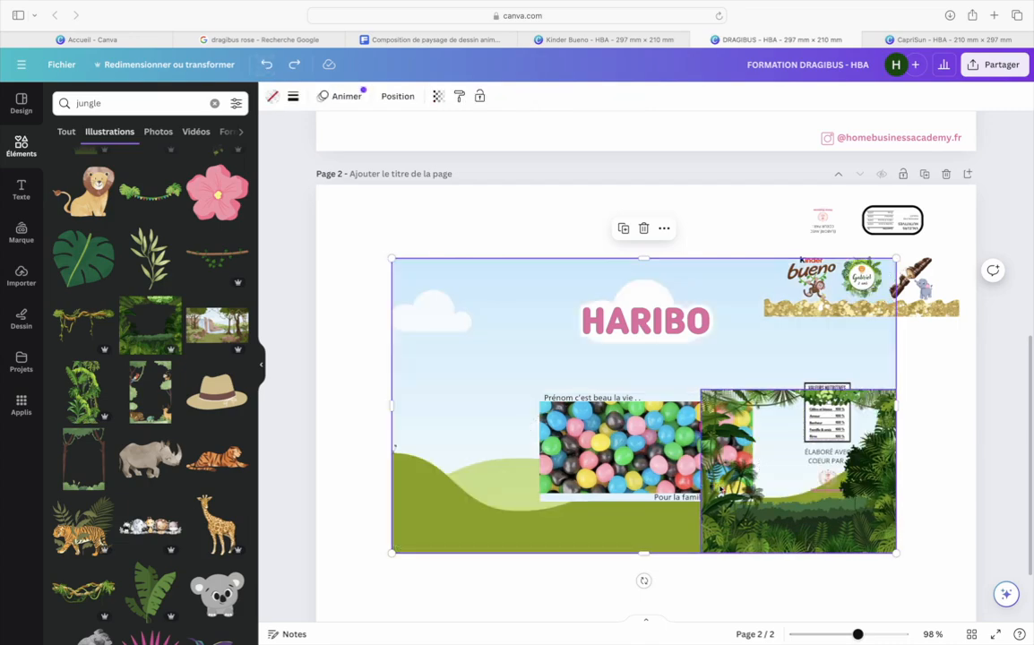
Enlarge the pasted jungle picture and extend it sideways to cover the whole Haribo landscape background
left_click_drag(863, 518, 858, 542)
left_click_drag(700, 389, 482, 330)
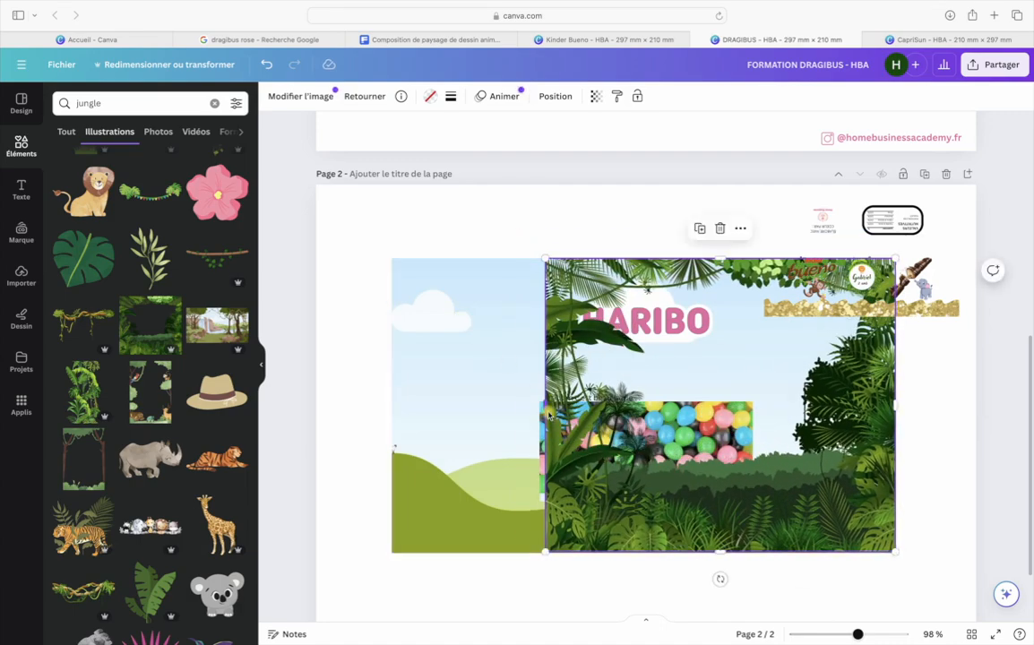
left_click_drag(536, 414, 393, 411)
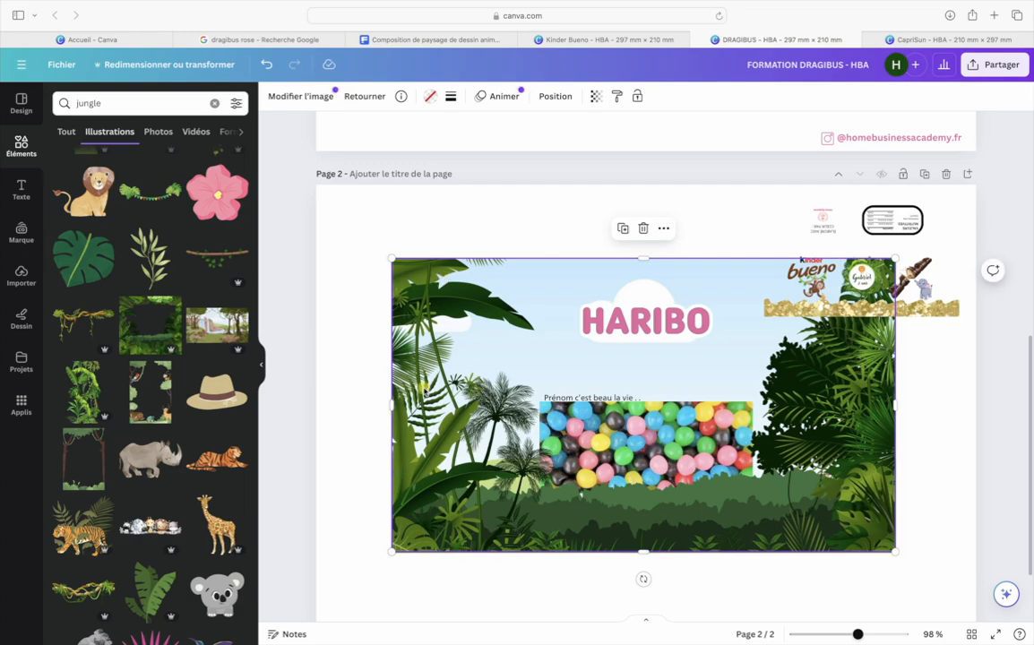
Delete the hills and sky landscape layer from page 2
right_click(506, 328)
mouse_move(677, 416)
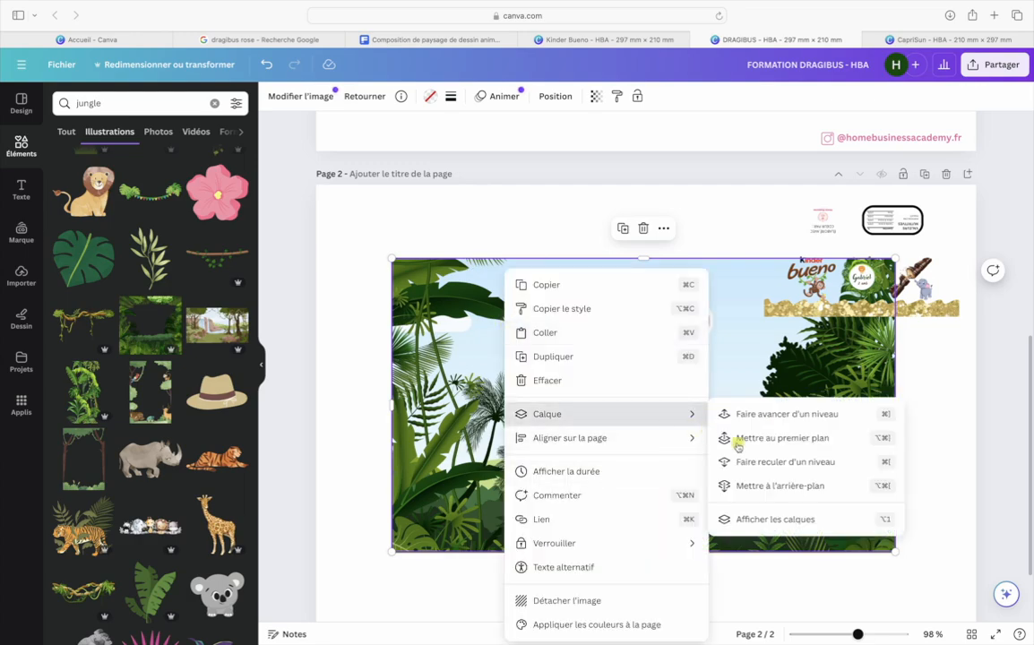
left_click(793, 518)
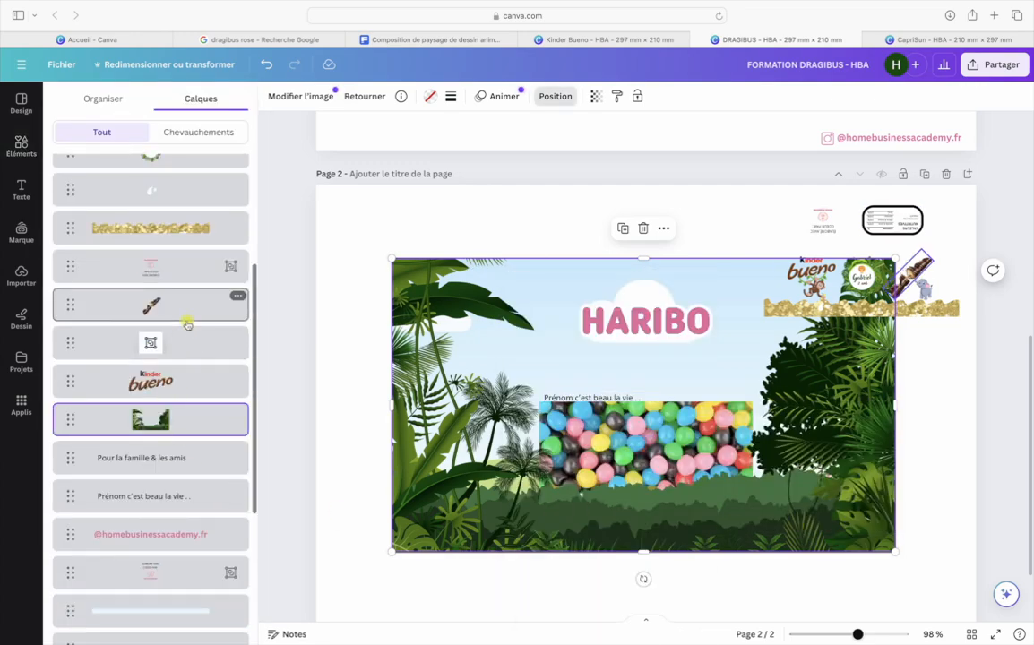
scroll(187, 324, "down", 6)
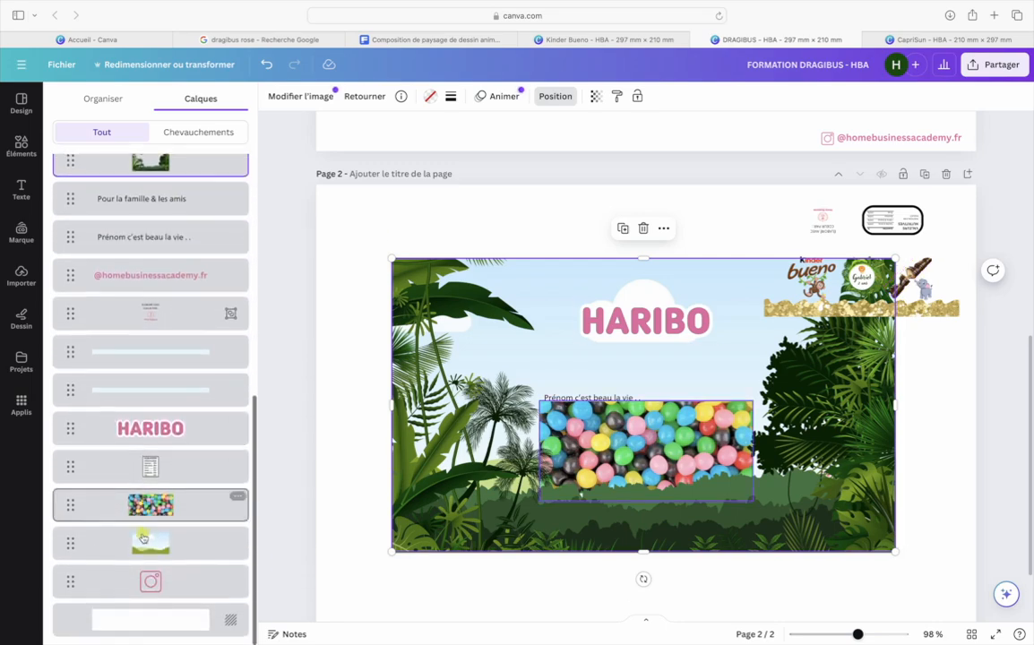
left_click(156, 544)
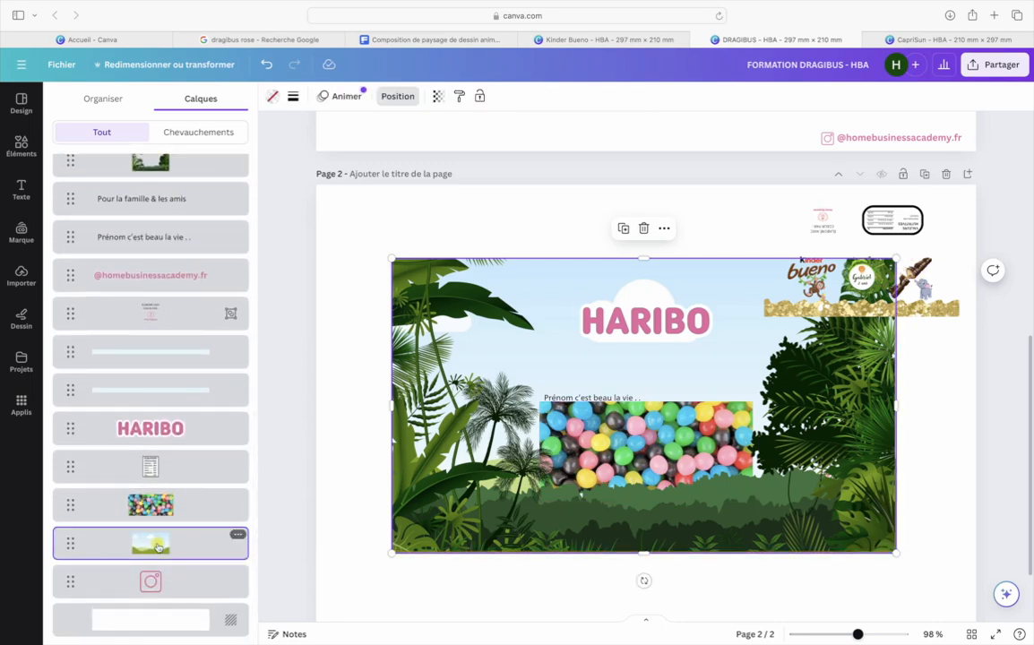
key("Delete")
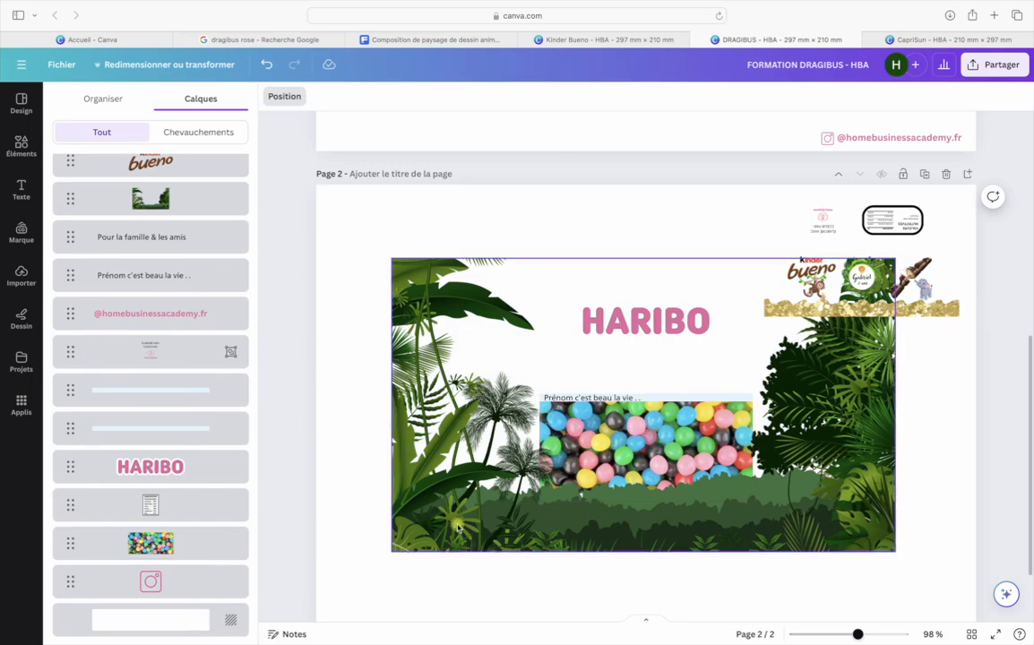
Send the jungle picture to the back, behind the Haribo logo, candy photo and text
right_click(855, 498)
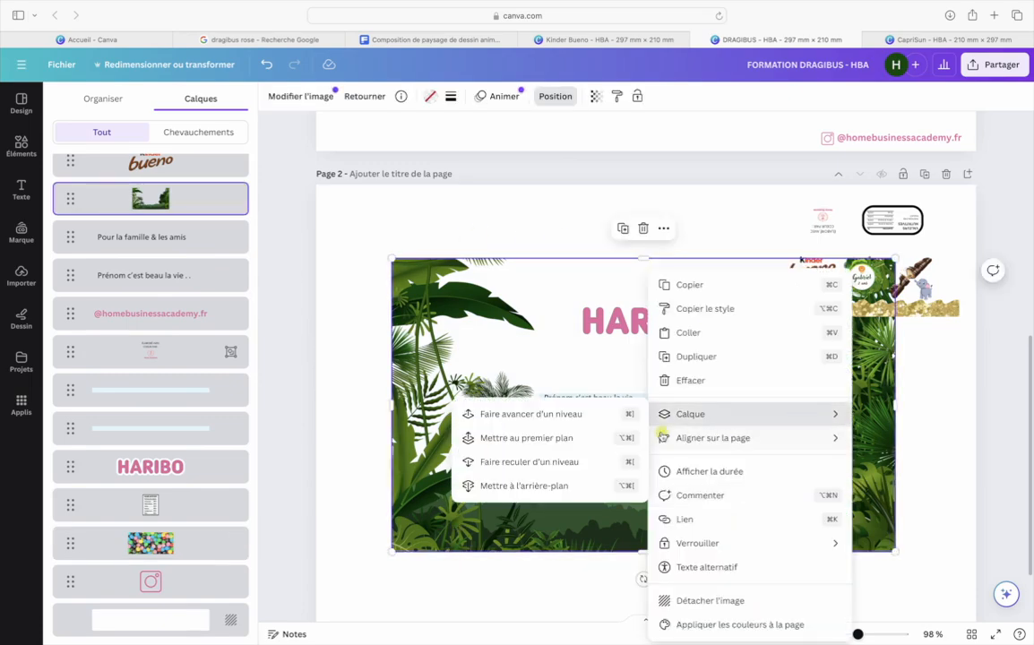
mouse_move(683, 410)
left_click(568, 487)
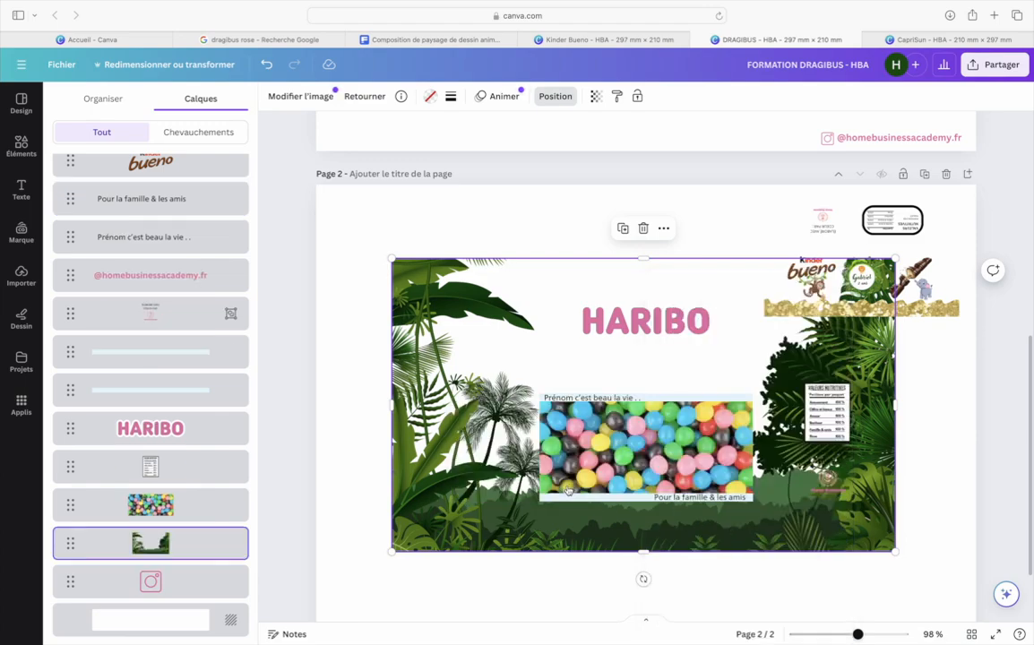
Delete the gold glitter band and the Kinder Bueno logo pasted near the wrapper's upper right corner
left_click(362, 479)
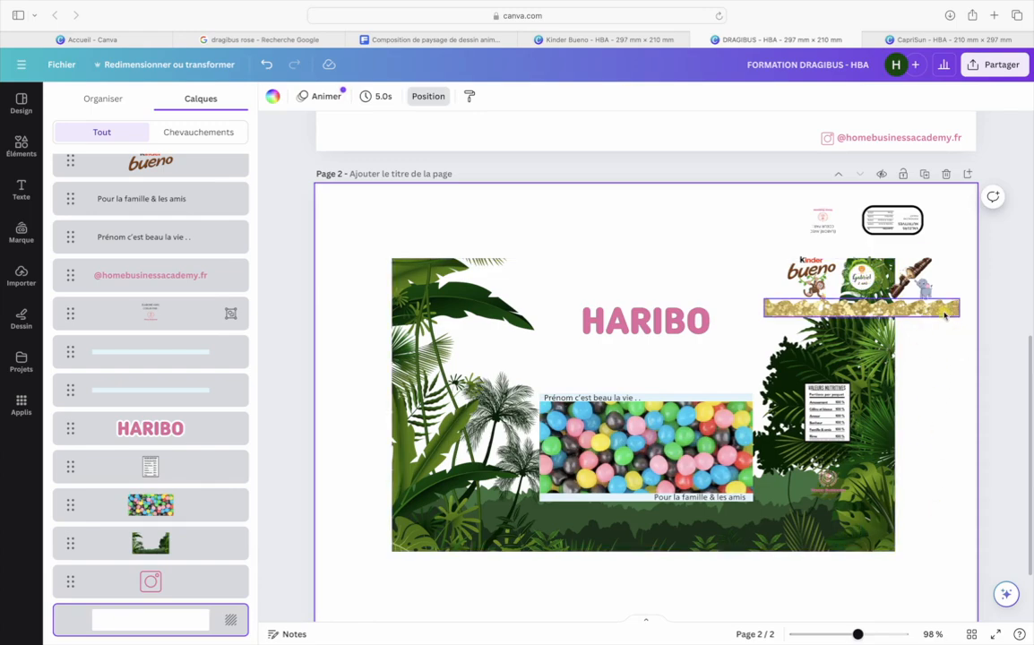
left_click(944, 309)
key("Delete")
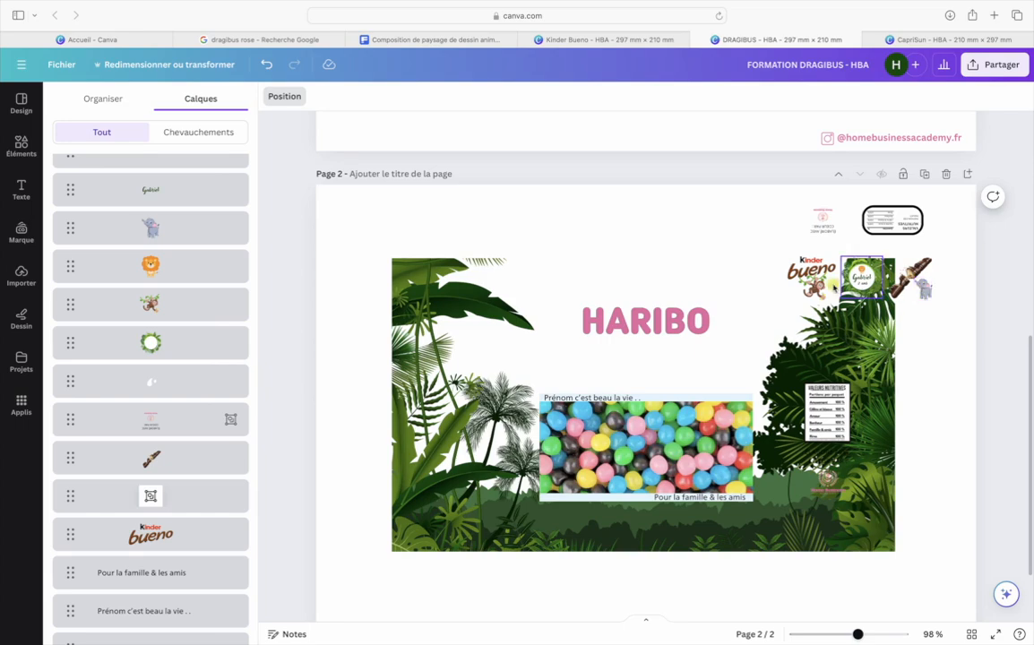
left_click(815, 270)
key("Delete")
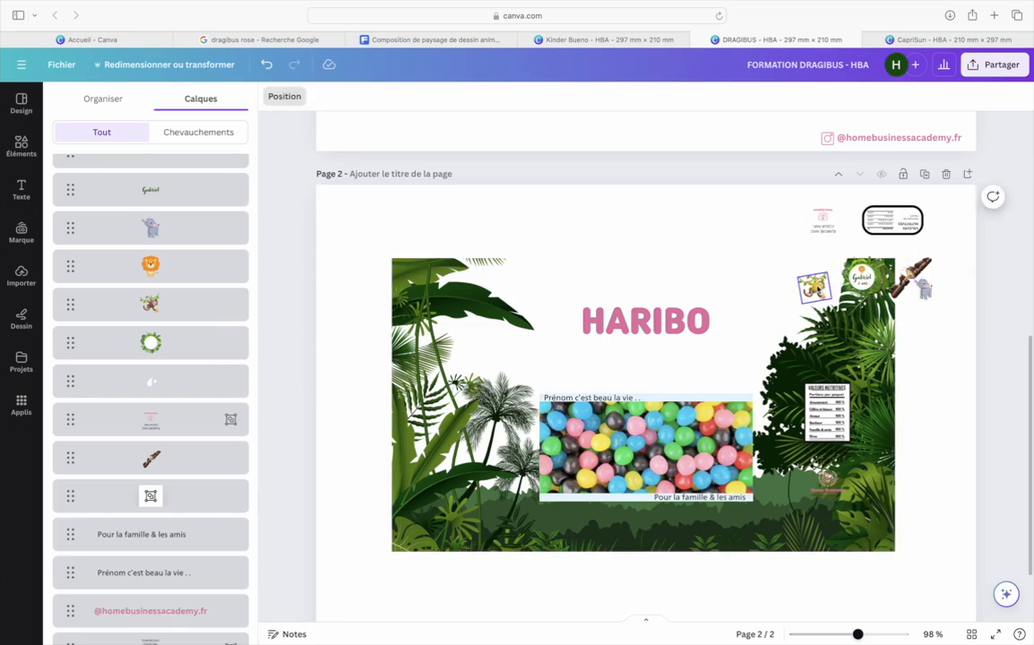
Recolour the Haribo logo with white letters and a dark green outline taken from the jungle picture's colours
left_click(645, 321)
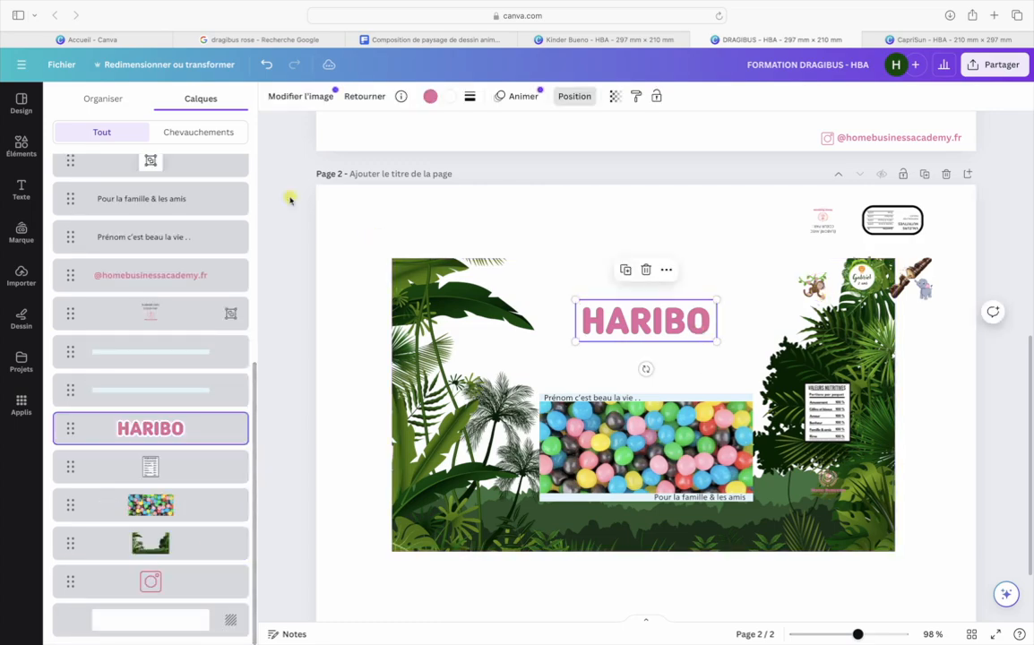
left_click(430, 97)
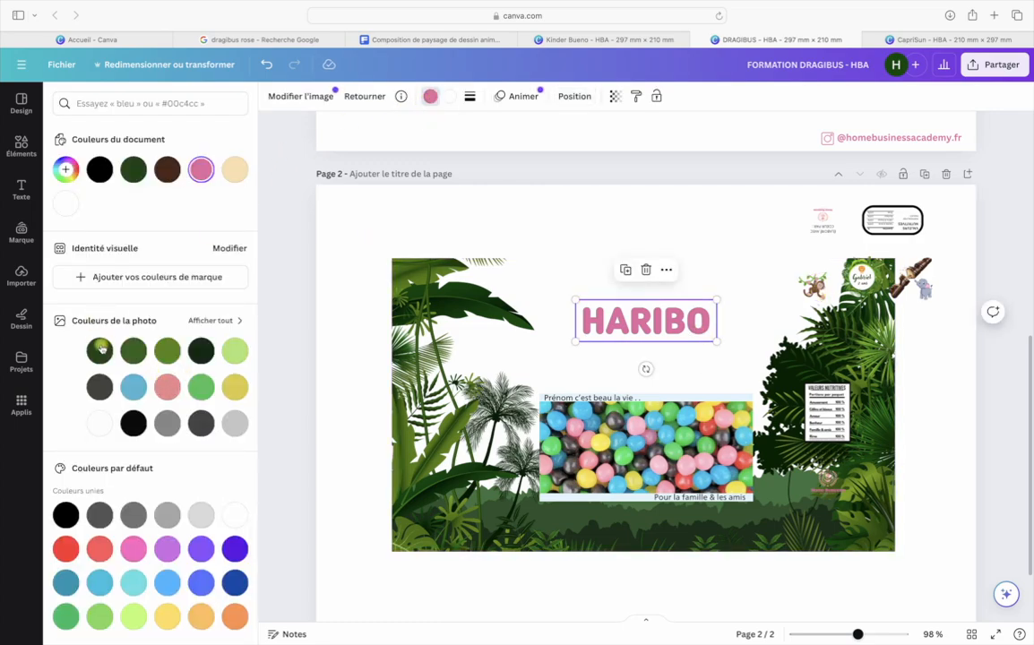
left_click(99, 351)
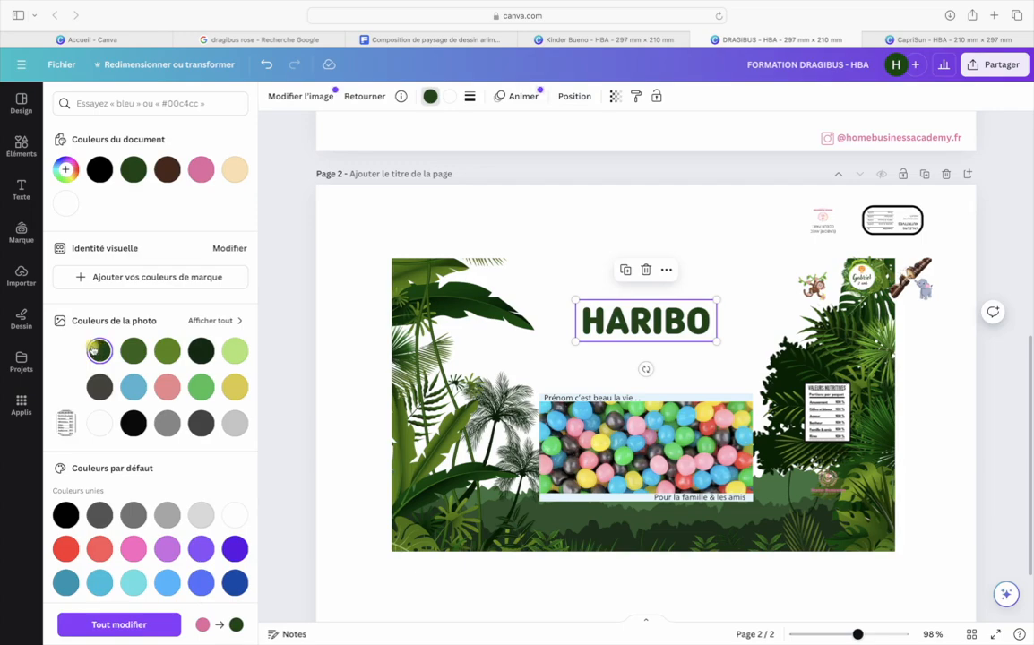
left_click(100, 423)
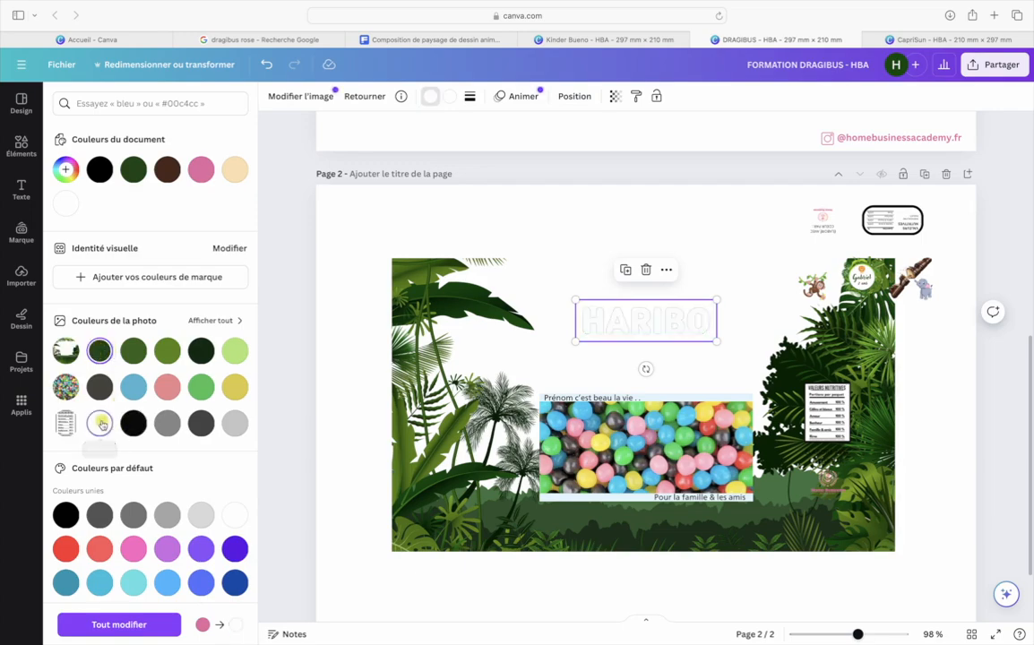
left_click(100, 354)
left_click(344, 344)
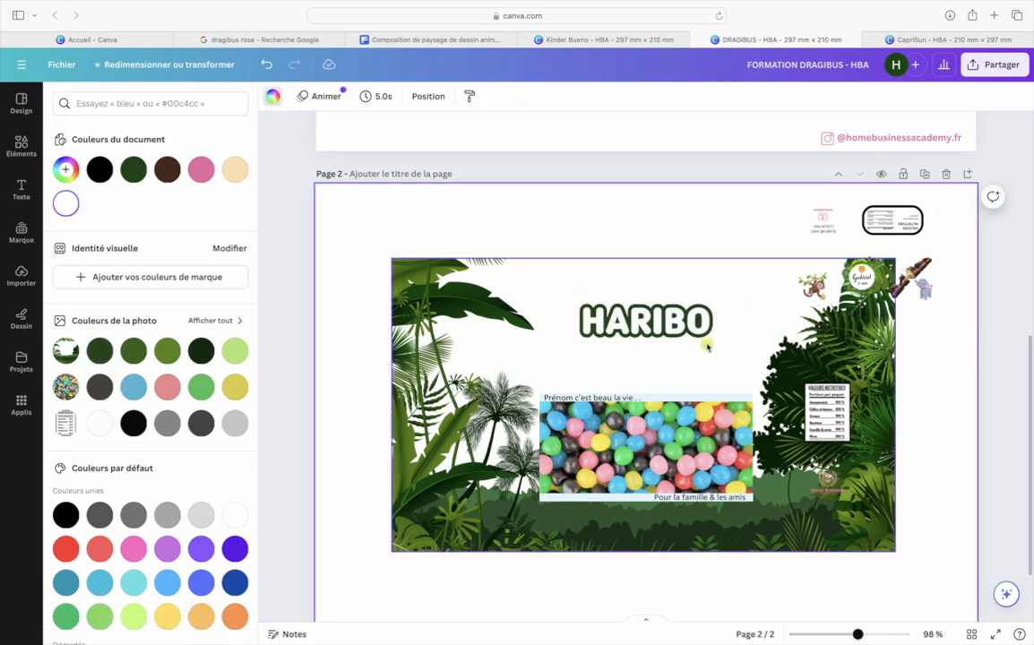
Place the monkey over the right end of the candy photo, enlarge it to about the photo's height and tilt it slightly
left_click_drag(813, 285, 723, 394)
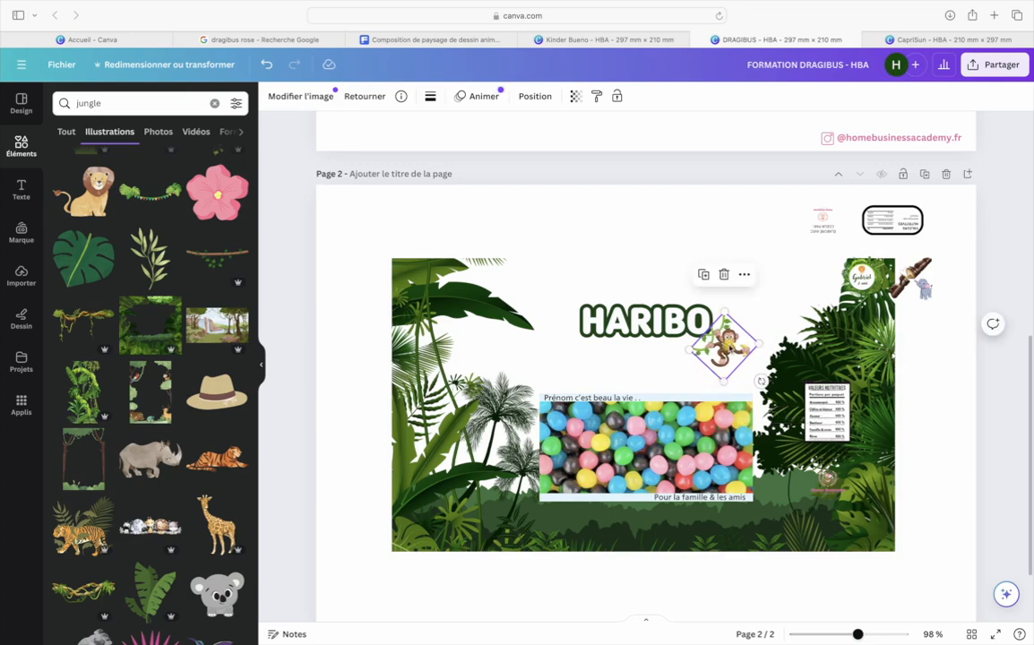
left_click_drag(725, 354, 718, 440)
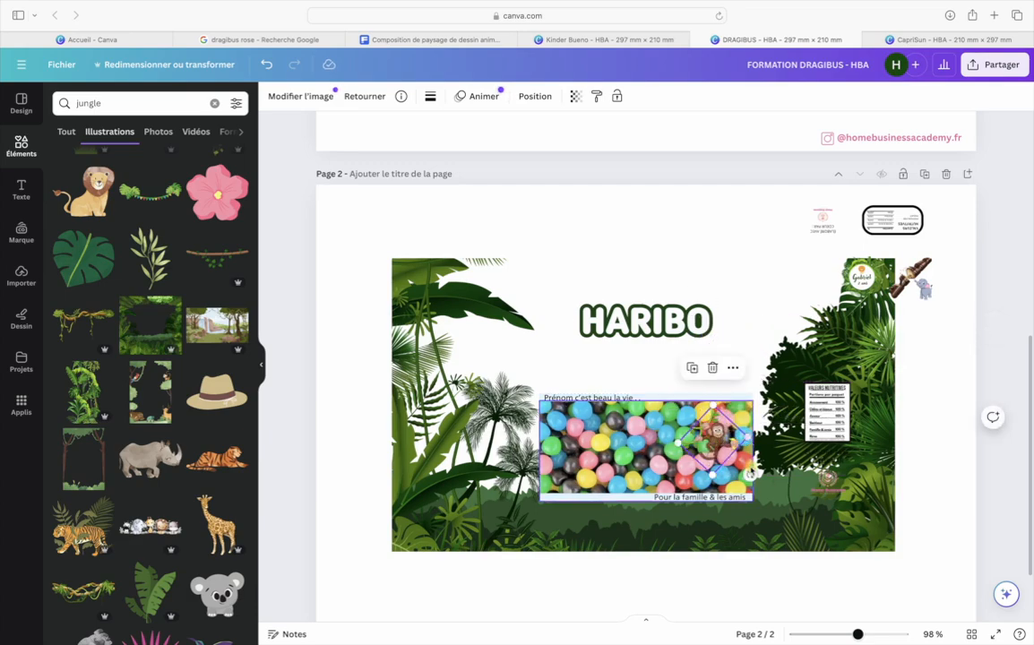
left_click_drag(749, 475, 798, 498)
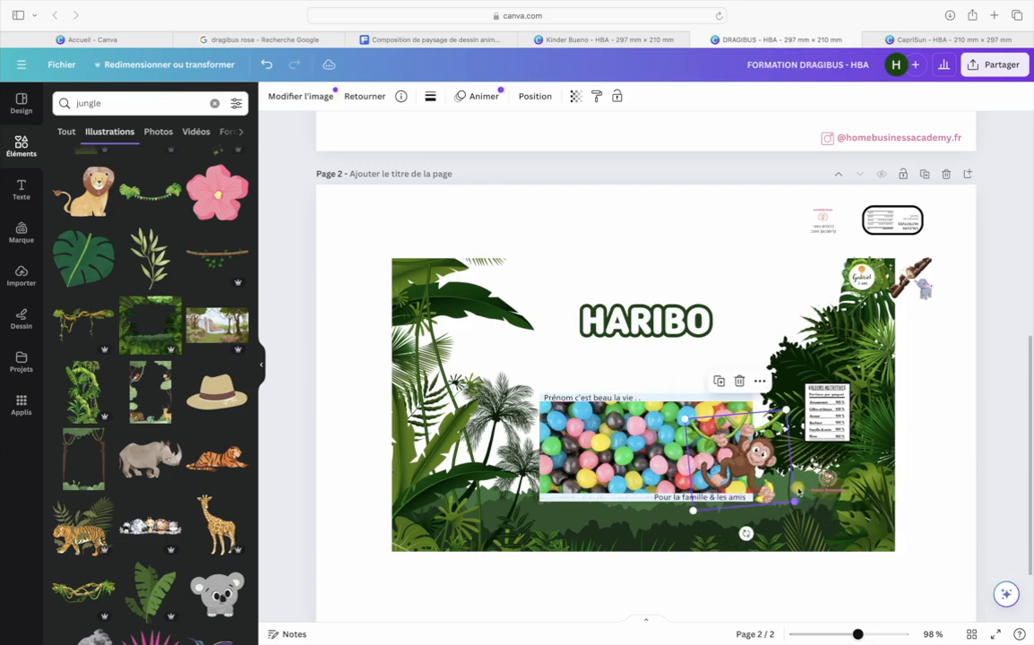
left_click_drag(760, 457, 728, 442)
left_click(661, 503)
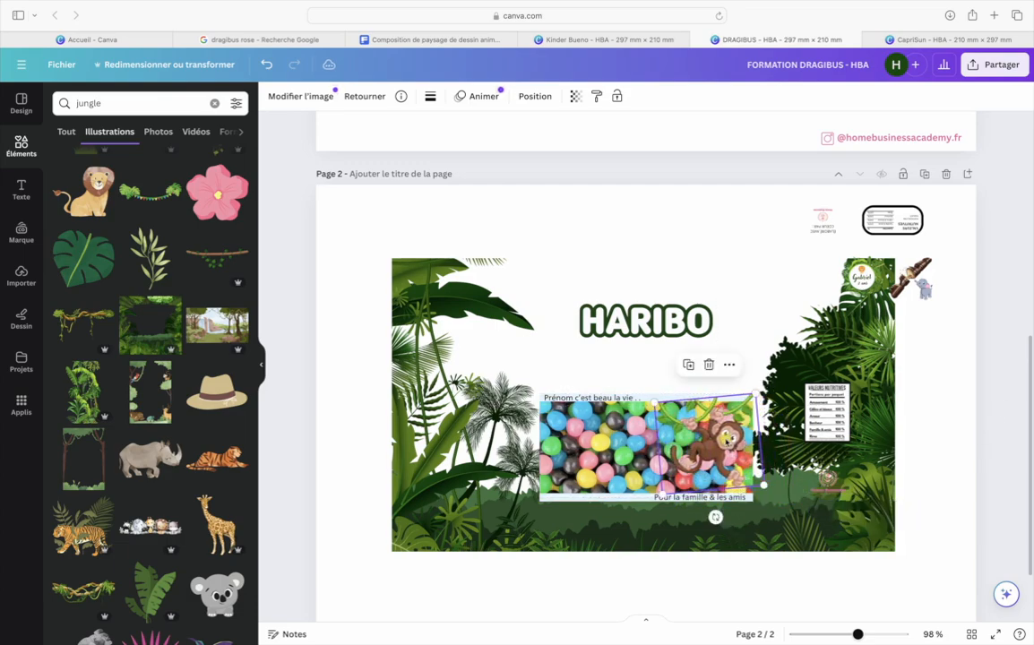
left_click_drag(661, 496, 659, 500)
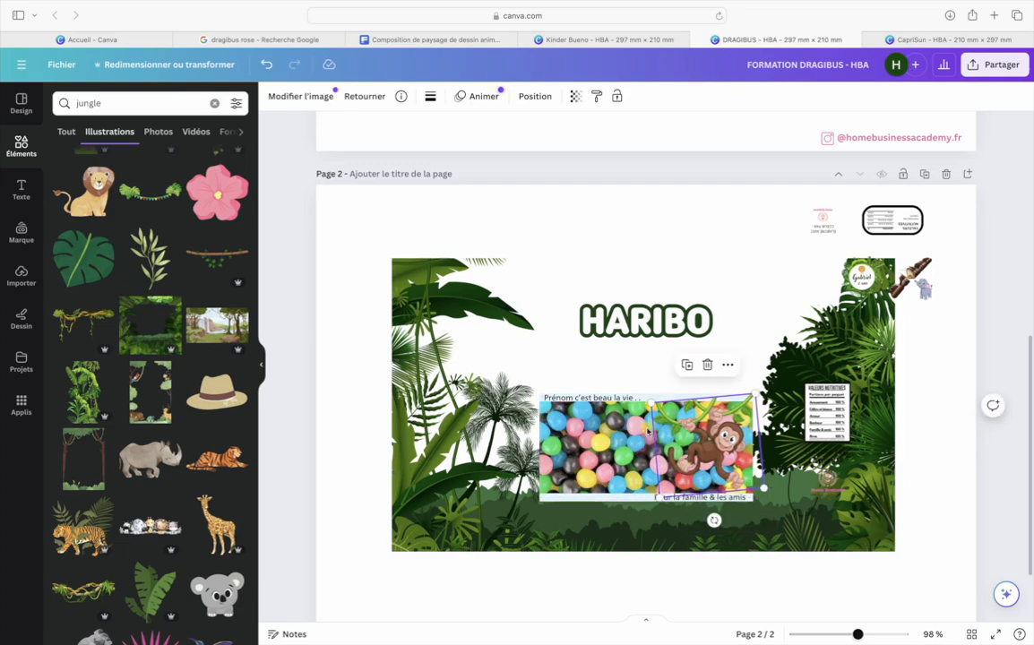
left_click(935, 430)
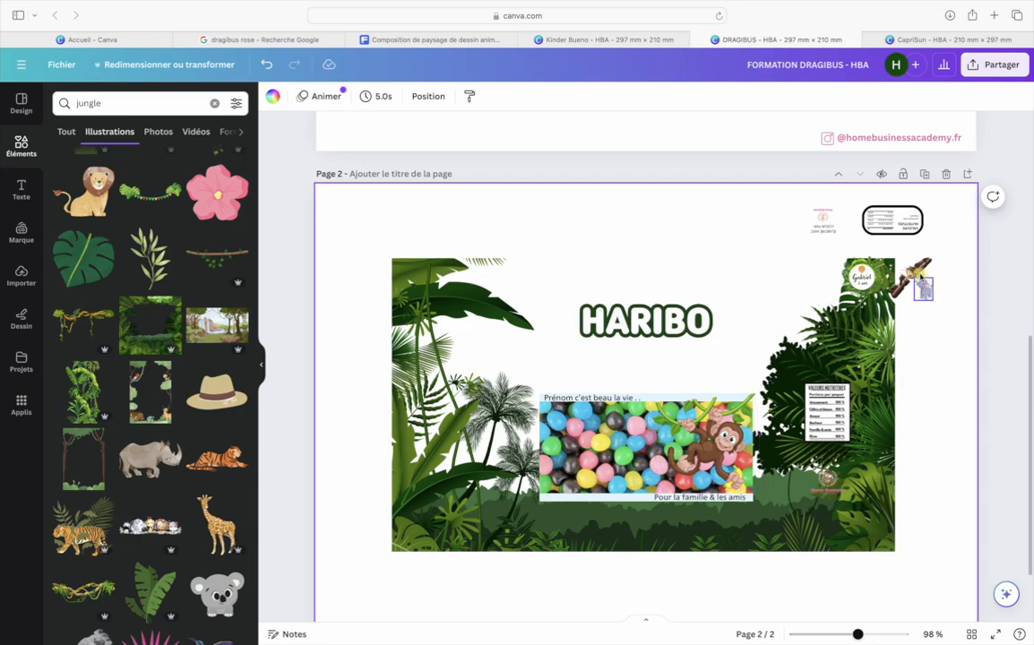
Delete the chocolate bar picture and park the small elephant beside the wrapper's right edge
left_click(918, 270)
key("BackSpace")
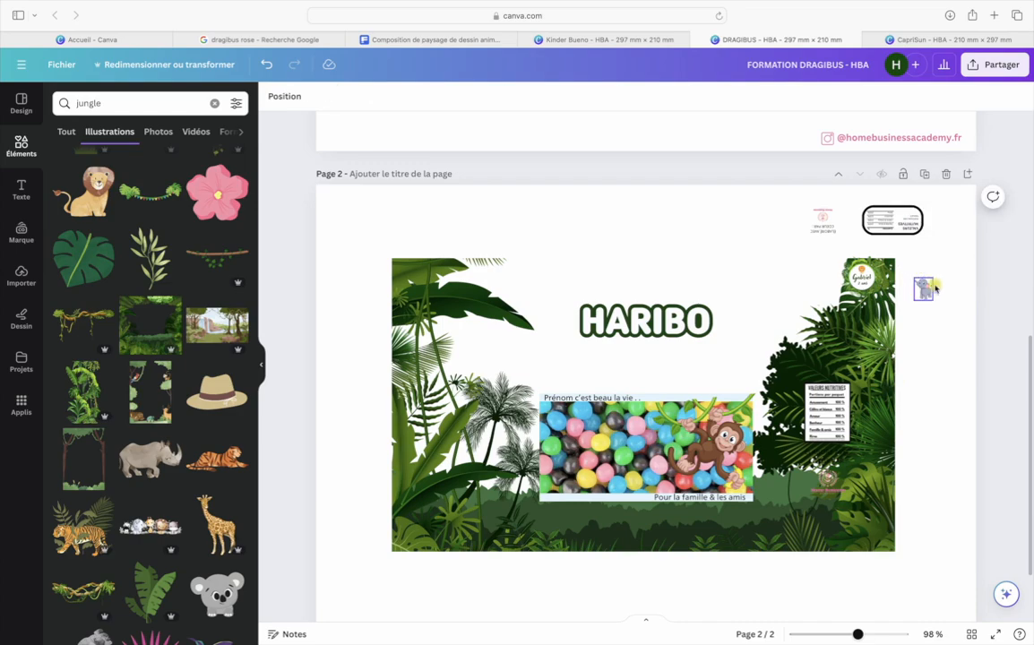
left_click_drag(927, 290, 929, 381)
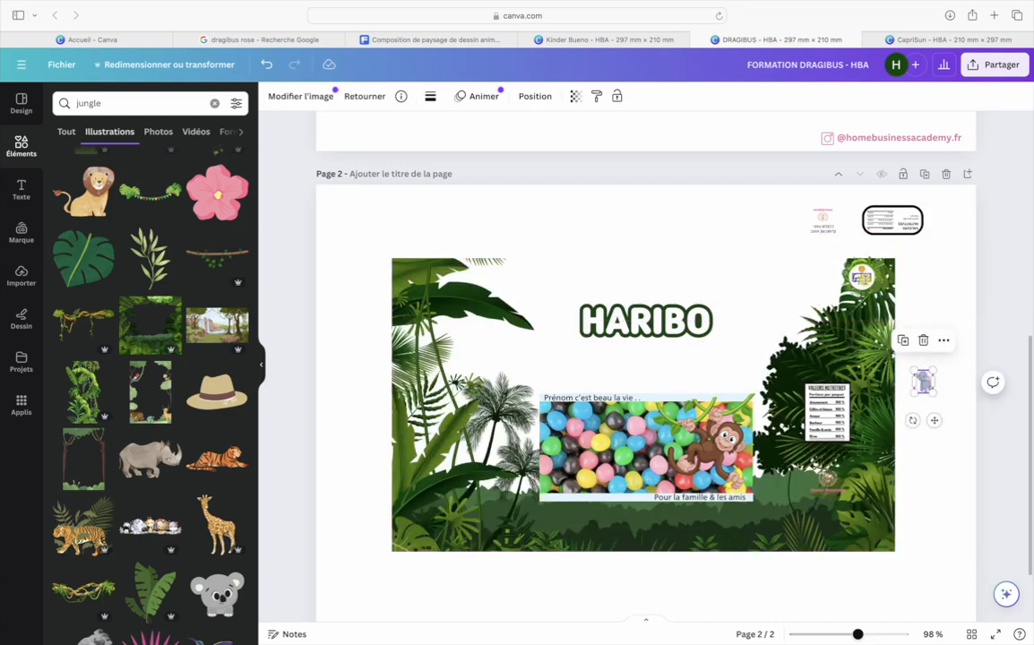
Move the whole leafy name badge with its lion and texts between the Haribo logo and the candy photo, and enlarge it slightly
left_click(862, 271)
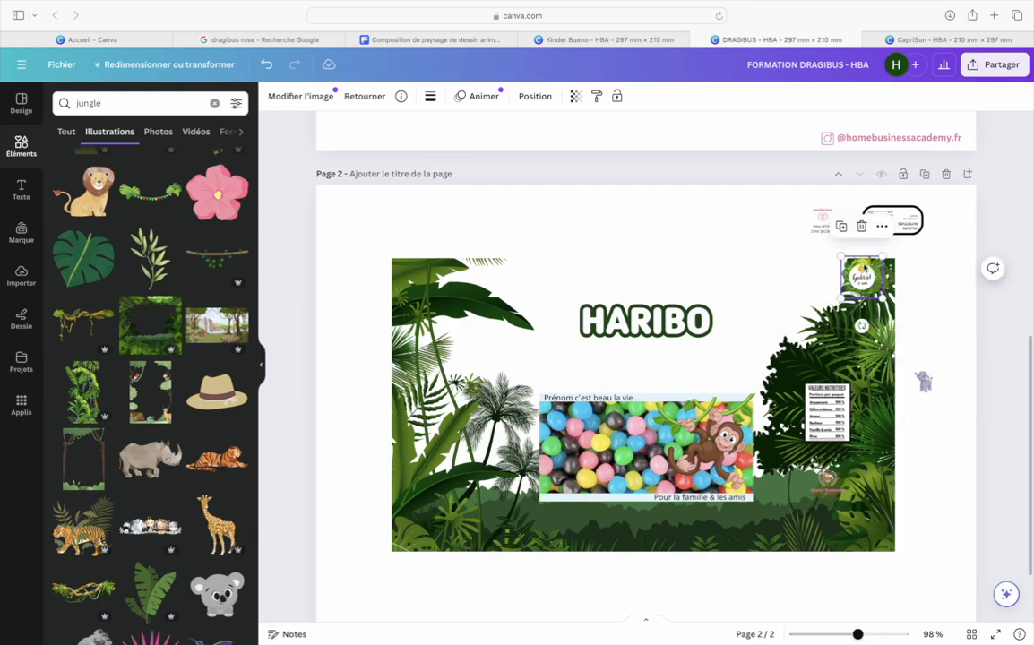
left_click(862, 276, "shift")
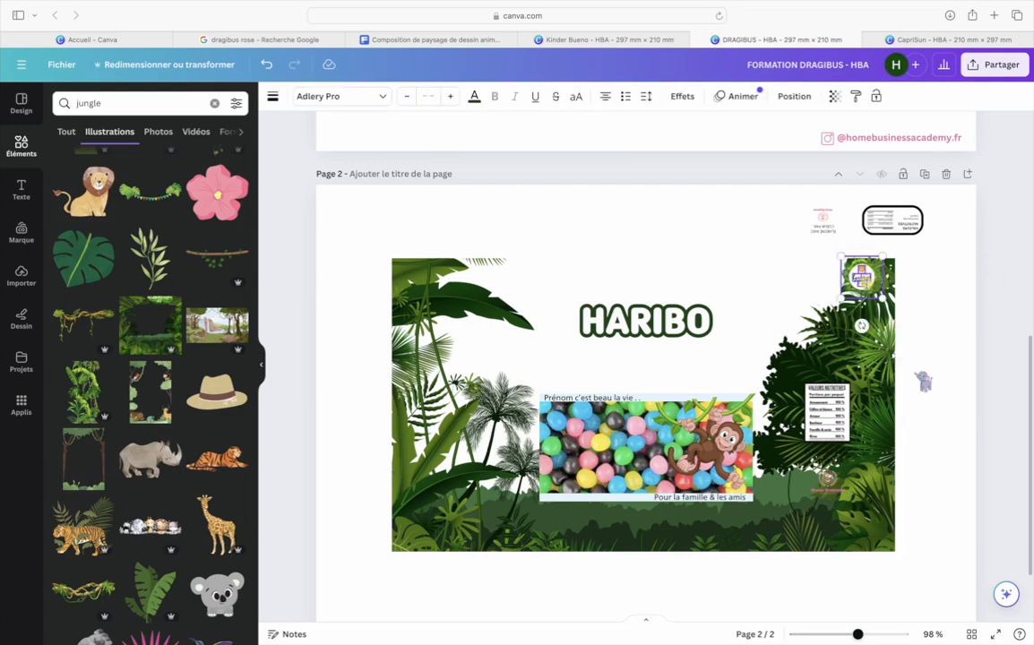
left_click_drag(862, 277, 669, 392)
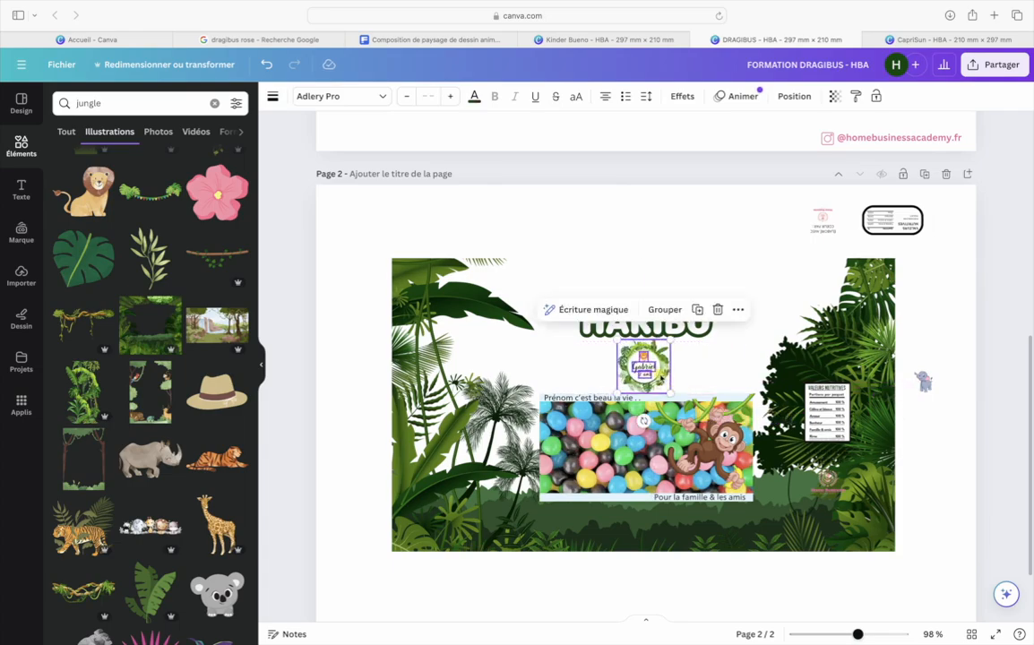
scroll(658, 371, "up", 10)
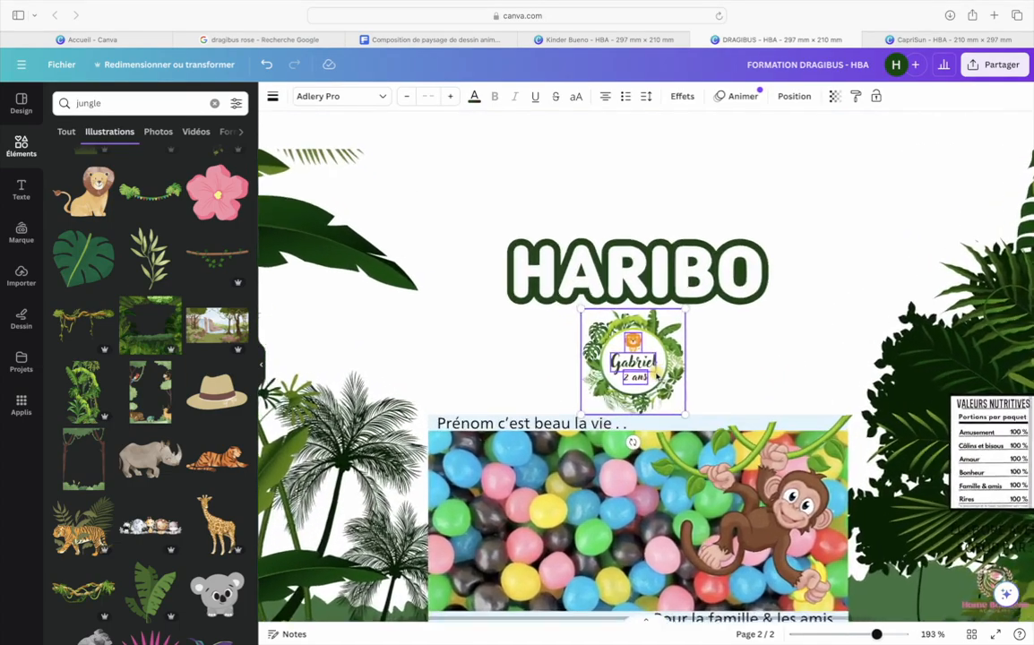
scroll(659, 373, "up", 2)
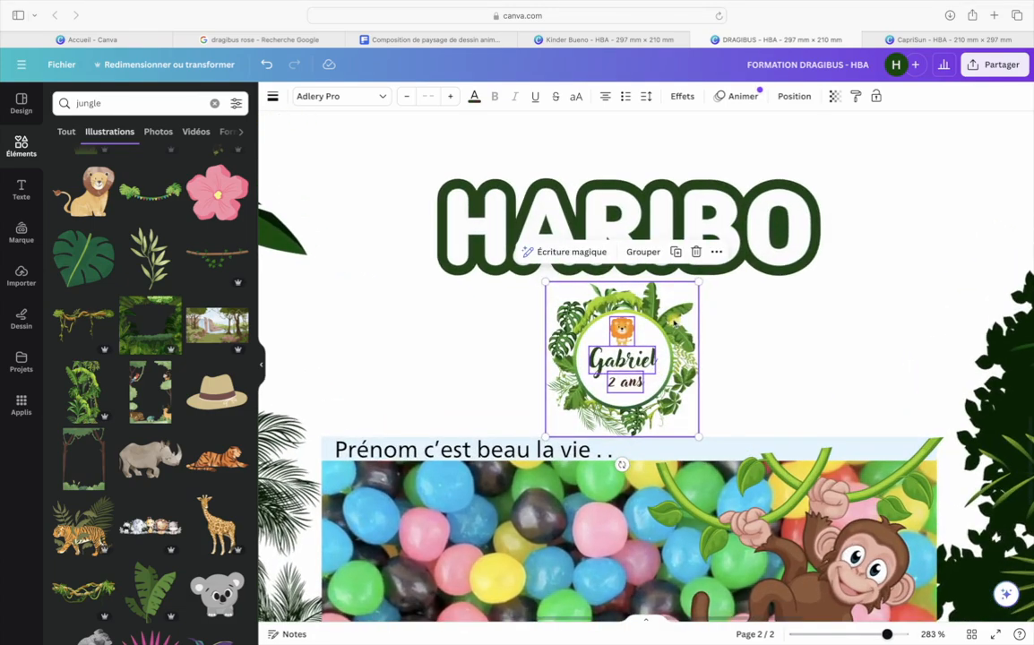
left_click_drag(675, 323, 674, 316)
left_click_drag(698, 433, 703, 436)
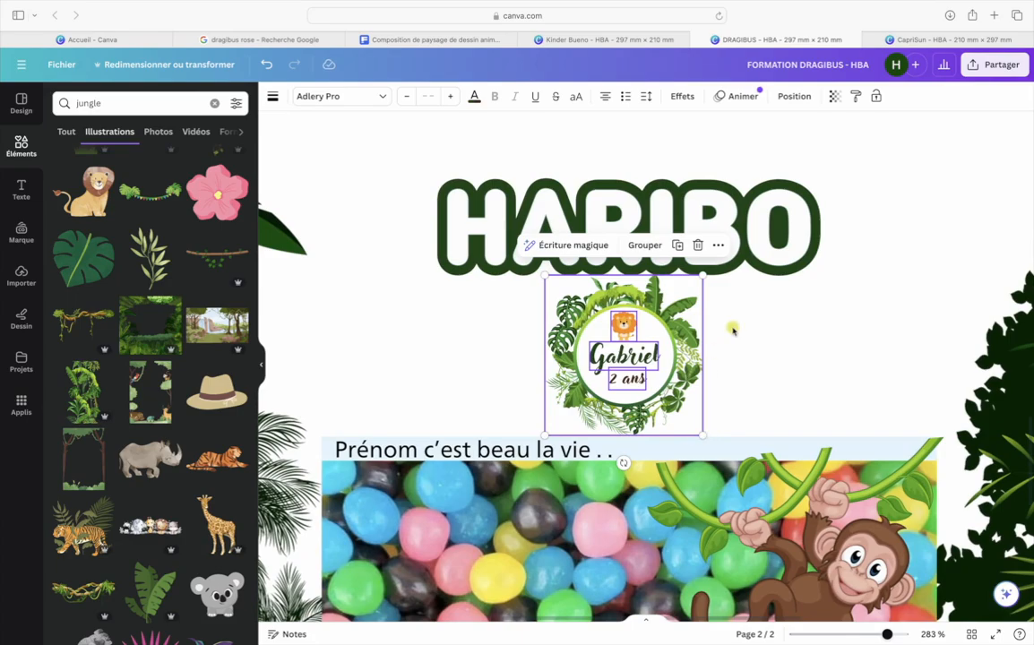
Move the monkey off the candy photo to the right of the name badge and shrink it to about the badge's height
scroll(733, 331, "down", 5)
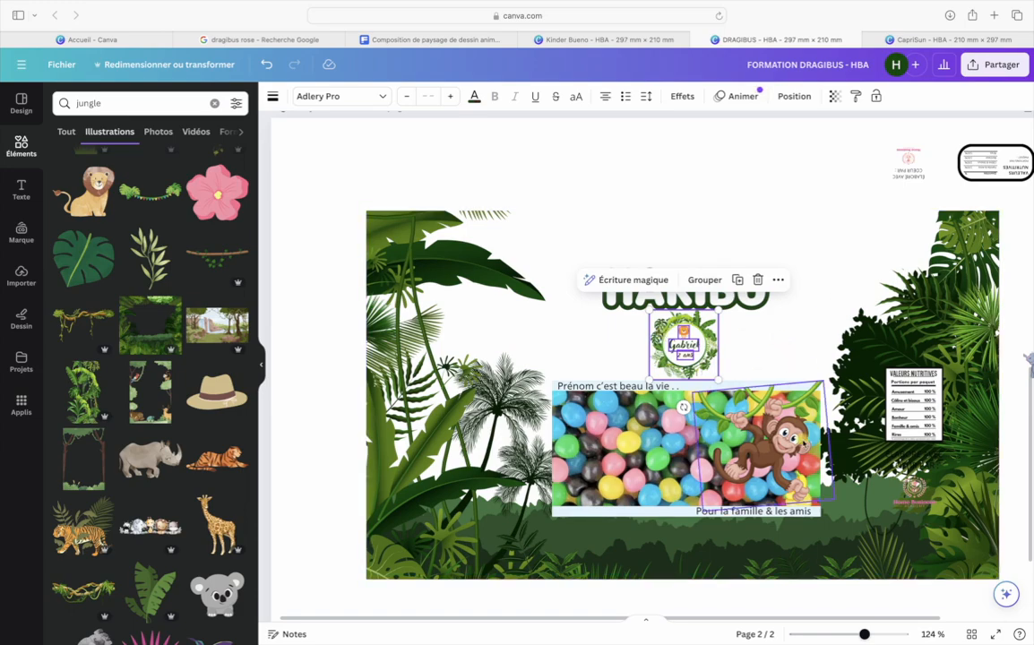
left_click_drag(771, 448, 769, 369)
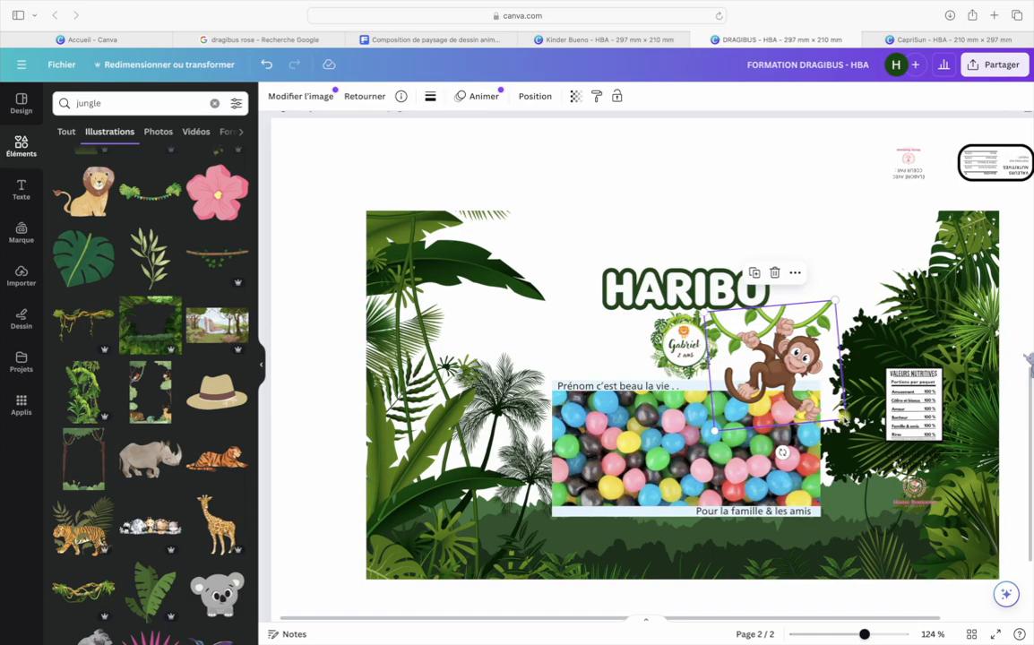
left_click_drag(843, 417, 767, 344)
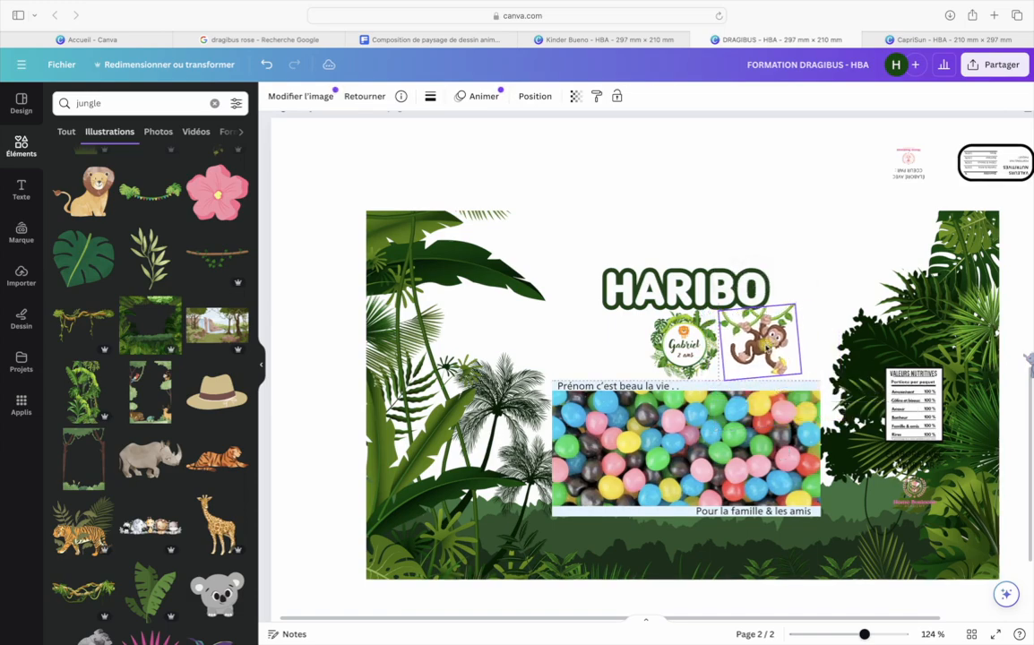
left_click(767, 345)
left_click_drag(800, 378, 794, 367)
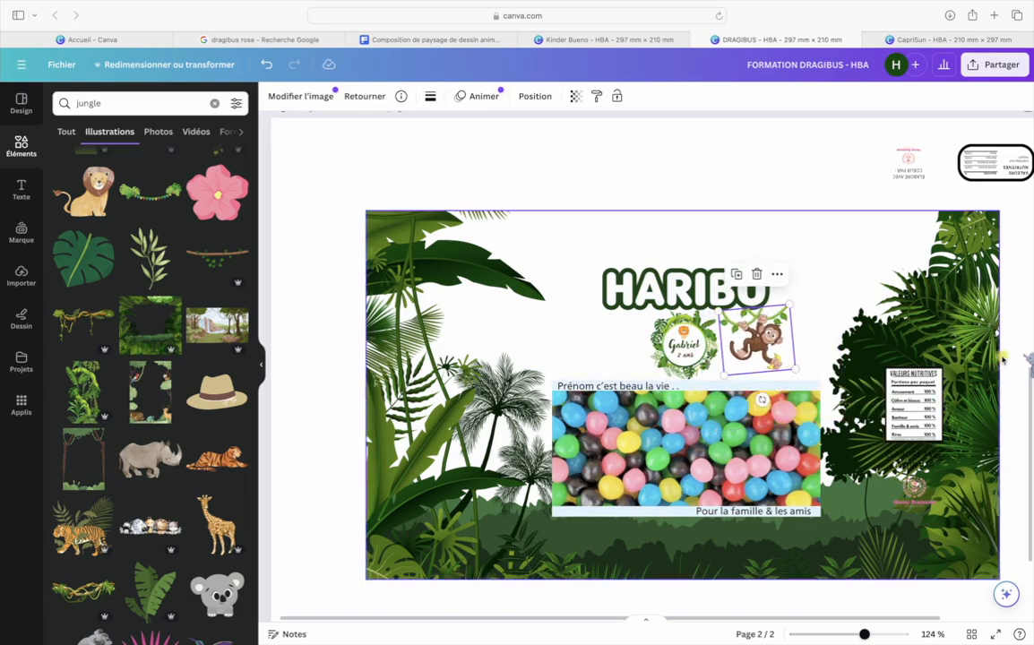
Delete the upside-down credit logo and nutrition table above the wrapper
scroll(834, 230, "up", 3)
scroll(836, 341, "down", 3)
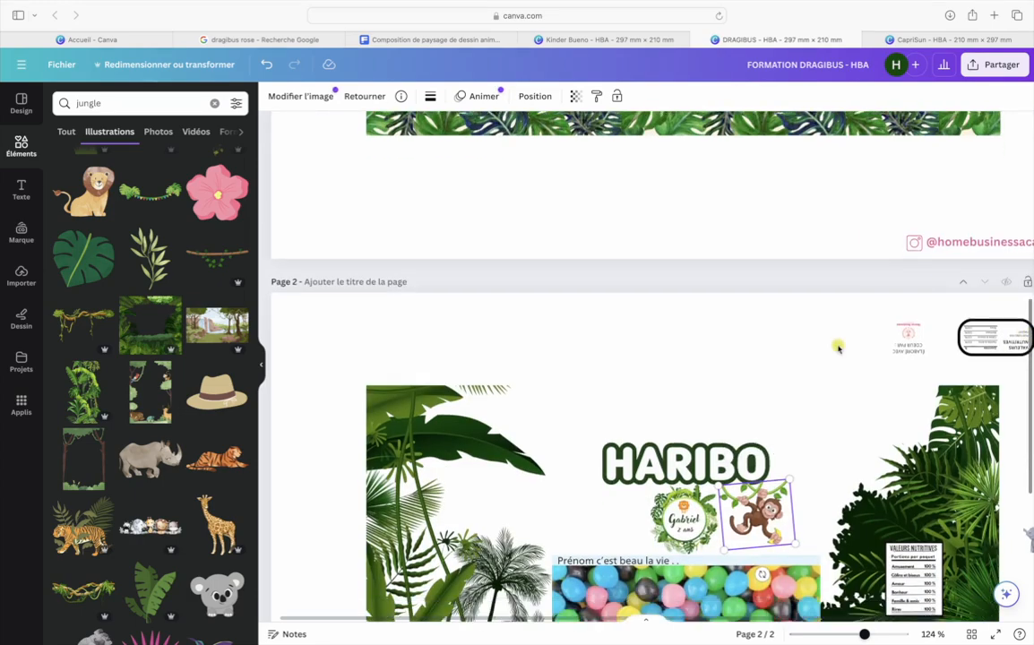
left_click_drag(866, 173, 1011, 199)
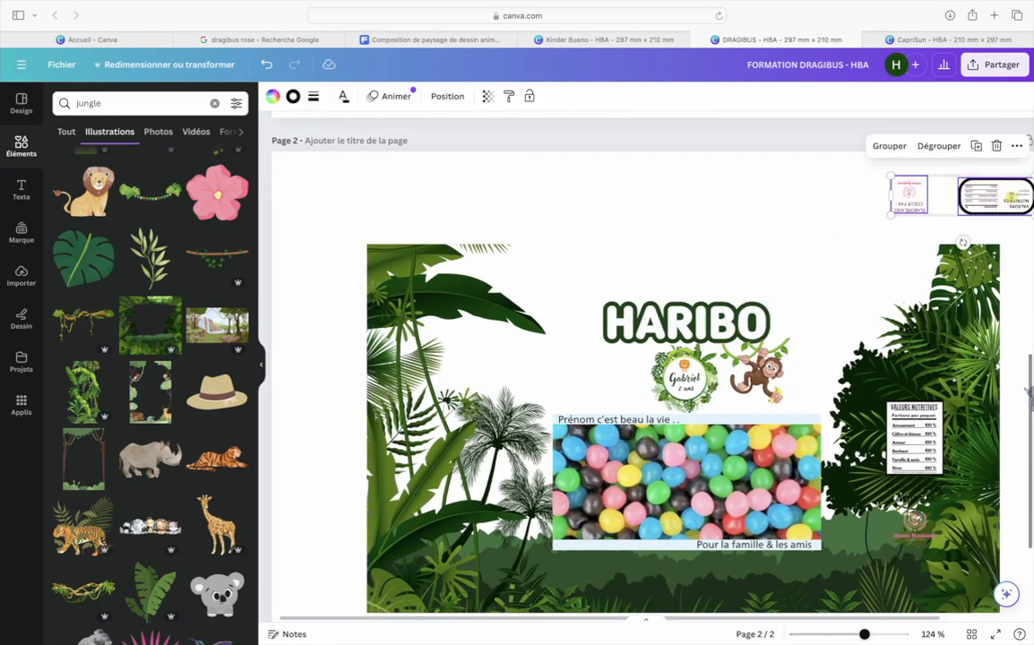
key("Delete")
Move the elephant across onto the candy photo, enlarge it to nearly the photo's height and set it at the photo's right end
scroll(1011, 196, "down", 2)
left_click_drag(1020, 314, 861, 374)
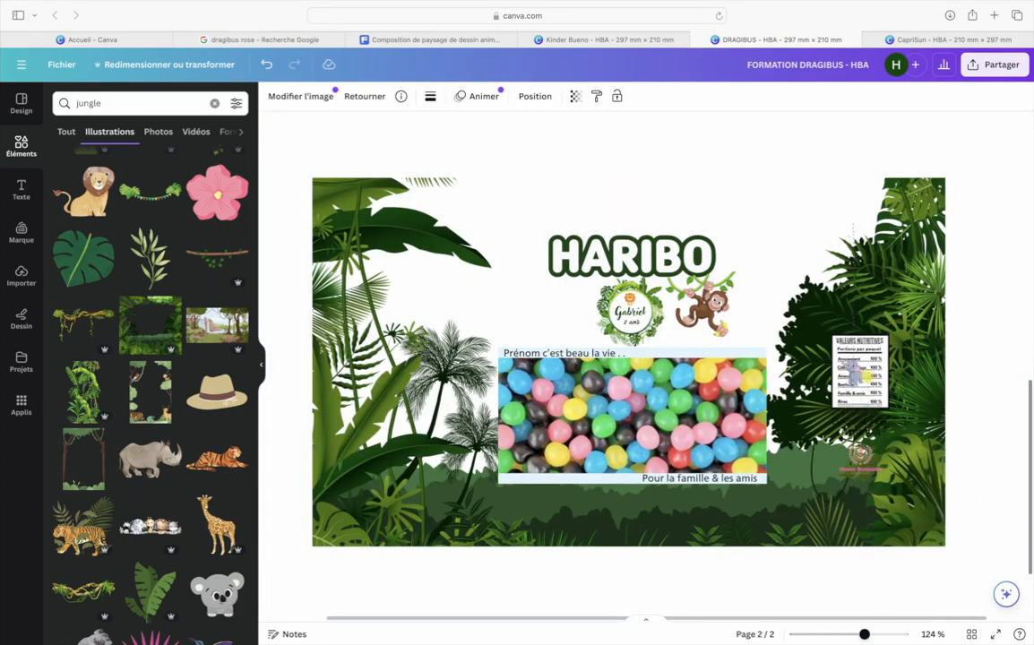
key("Left")
key("Left")
key("Left")
key("Left")
key("Left")
key("Left")
key("Left")
key("Left")
key("Left")
key("Left")
key("Left")
key("Left")
key("Left")
key("Left")
key("Left")
key("Left")
key("Left")
key("Left")
key("Left")
key("Left")
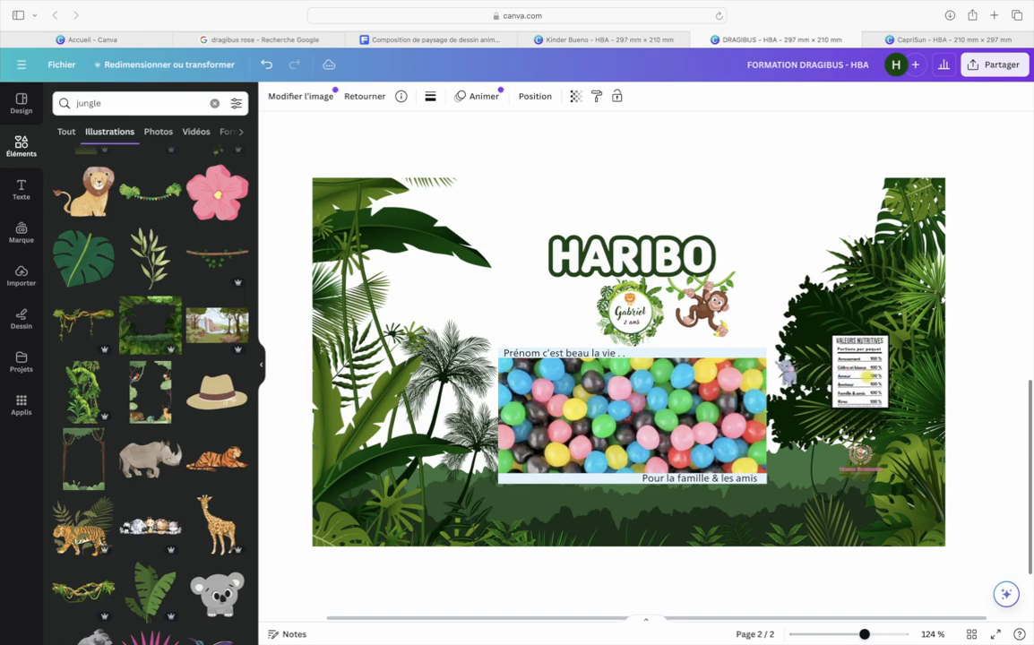
key("Left")
key("Left")
key("Left")
key("Left")
key("Left")
key("Left")
key("Left")
key("Left")
key("Left")
key("Left")
key("Left")
key("Left")
key("Left")
key("Left")
key("Left")
key("Left")
key("Left")
key("Left")
key("Left")
key("Left")
key("Left")
key("Left")
key("Left")
key("Left")
key("Left")
key("Left")
key("Left")
key("Left")
key("Left")
key("Left")
key("Left")
key("Left")
key("Left")
key("Left")
key("Left")
key("Left")
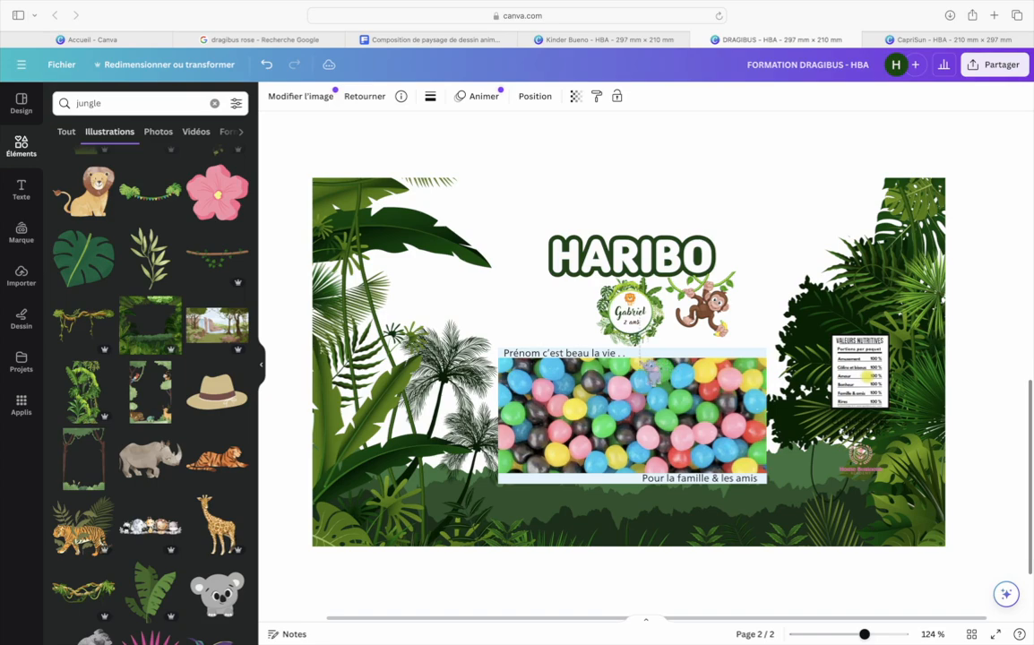
left_click(630, 375)
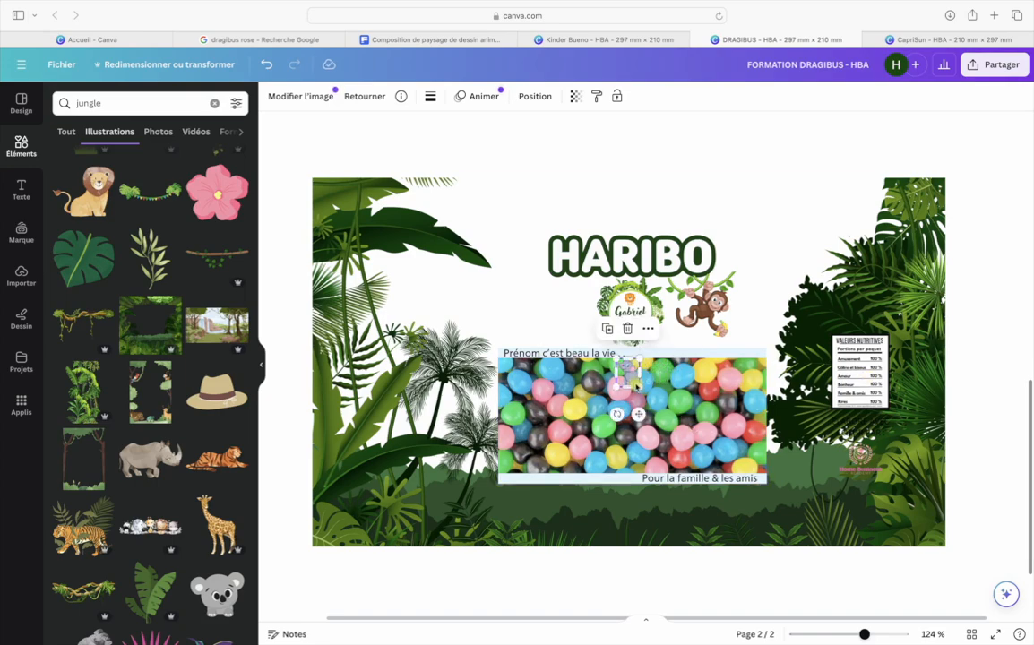
left_click_drag(635, 383, 704, 464)
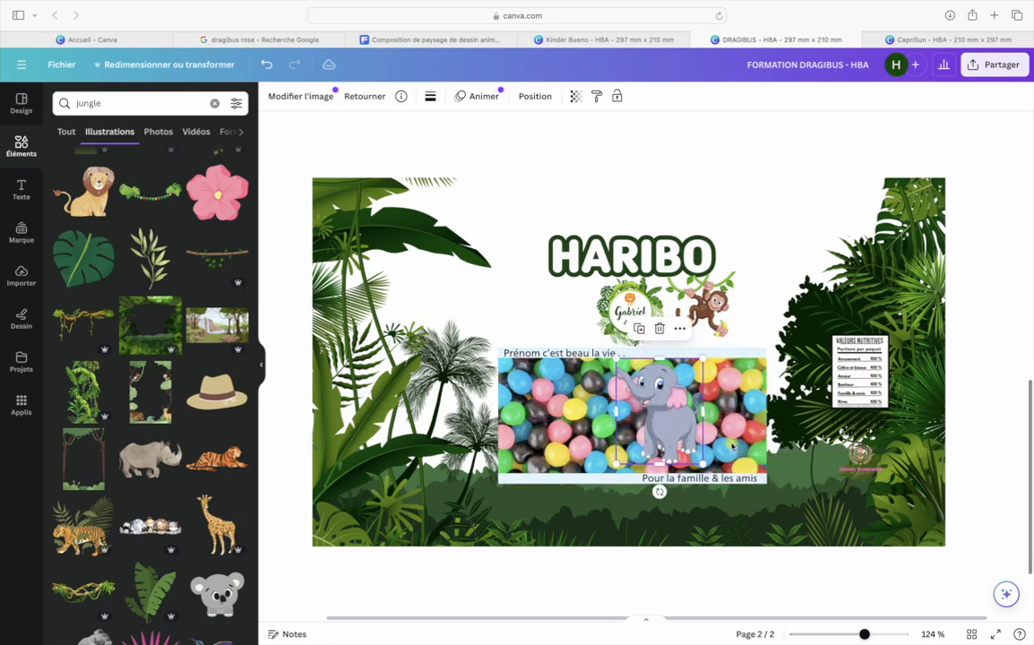
left_click_drag(677, 418, 736, 412)
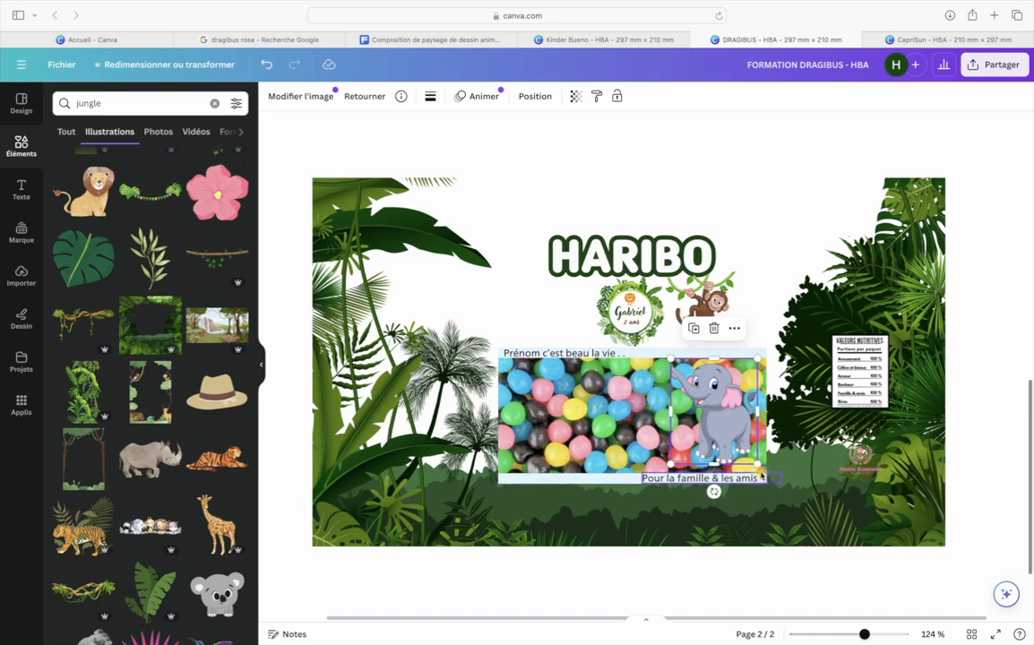
Move the elephant off the candy photo to the left of the name badge and shrink it to about the badge's height
left_click_drag(762, 473, 590, 357)
key("Up")
key("Up")
key("Up")
key("Up")
key("Up")
key("Up")
key("Up")
key("Up")
key("Up")
key("Up")
key("Up")
key("Up")
key("Up")
key("Up")
key("Up")
key("Up")
key("Up")
key("Up")
key("Up")
key("Up")
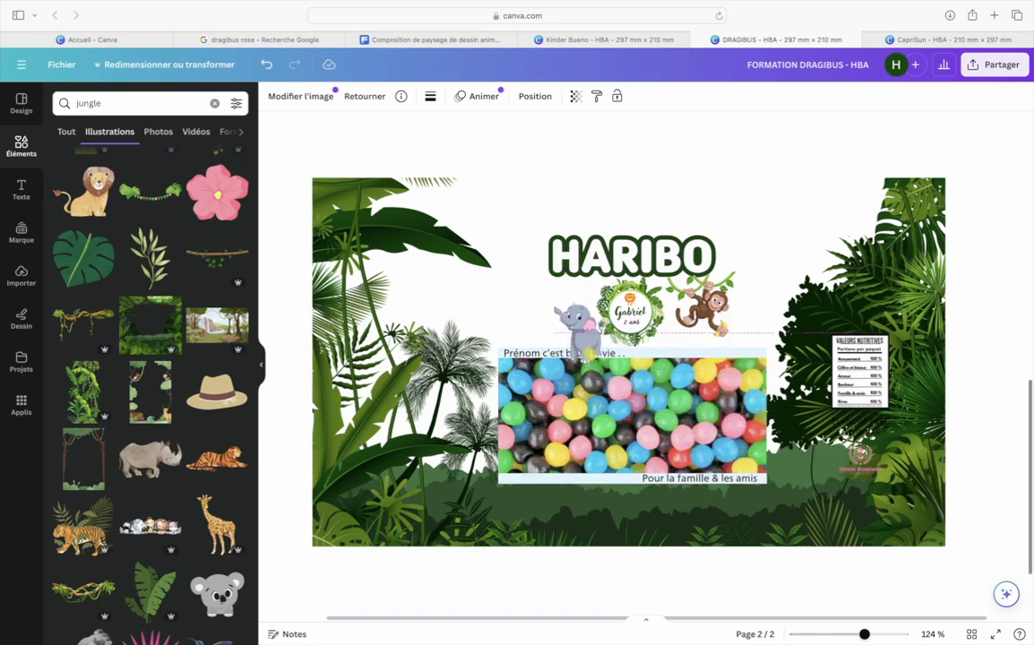
key("Left")
key("Left")
key("Left")
key("Left")
key("Left")
key("Left")
key("Left")
key("Left")
key("Left")
key("Left")
key("Left")
key("Left")
key("Left")
key("Left")
key("Left")
key("Left")
key("Left")
key("Left")
key("Left")
key("Left")
key("Left")
key("Left")
key("Left")
key("Left")
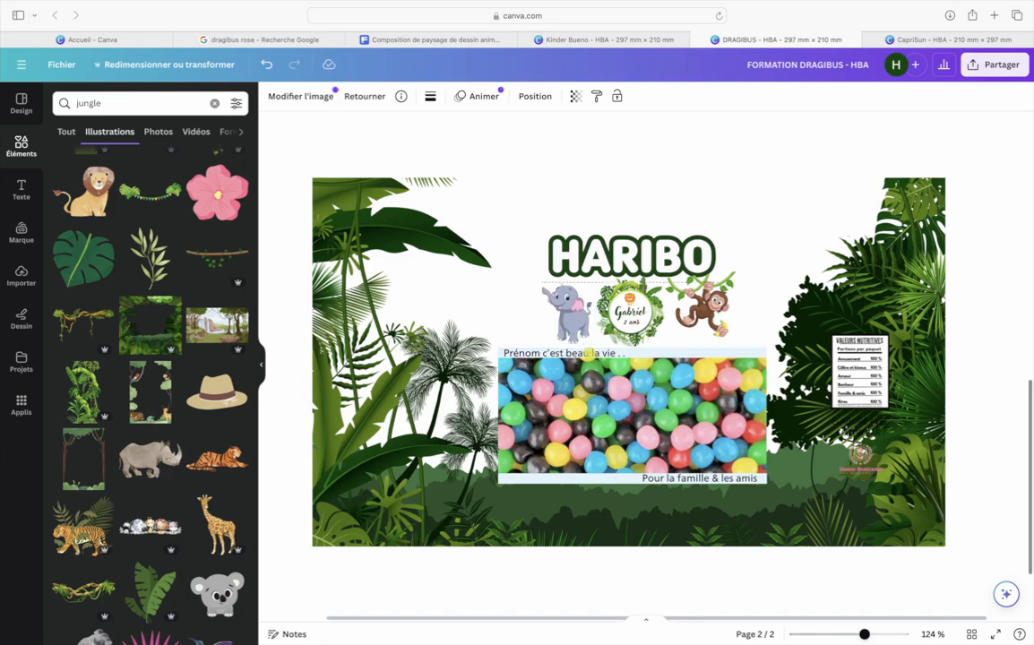
key("Up")
key("Up")
key("Up")
key("Up")
key("Up")
key("Up")
key("Up")
key("Up")
key("Down")
key("Down")
key("Down")
key("Down")
key("Down")
key("Down")
key("Down")
key("Down")
key("Down")
key("Down")
key("Down")
key("Down")
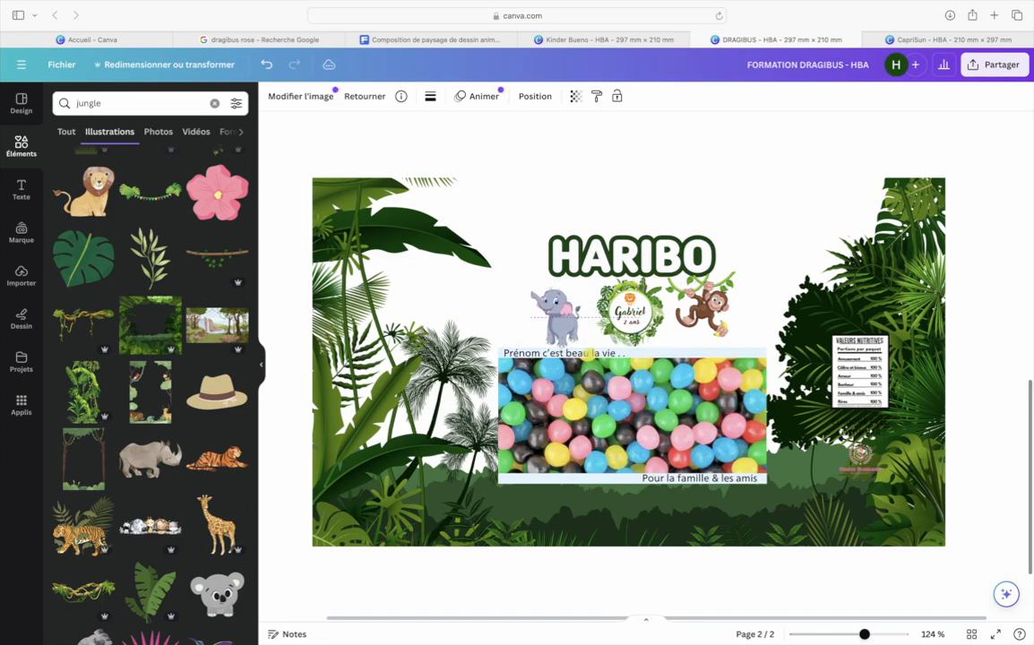
key("Left")
key("Left")
key("Left")
key("Left")
key("Up")
key("Up")
key("Up")
key("Up")
key("Up")
key("Up")
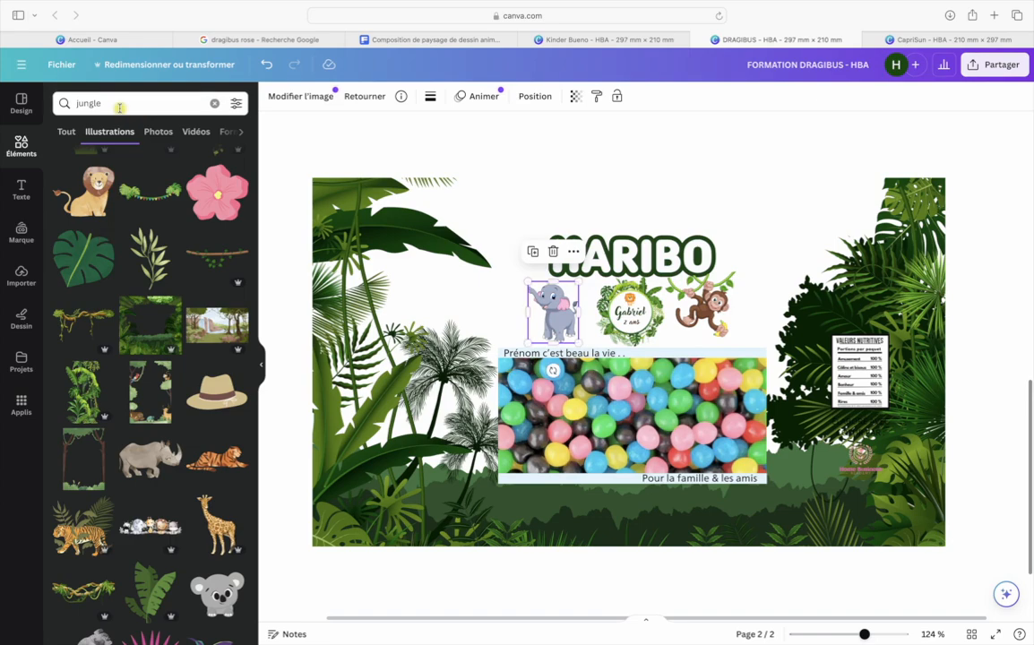
Add the standing giraffe illustration to the left of the name badge and shrink it to about the badge's height
scroll(146, 352, "down", 3)
scroll(146, 346, "down", 1)
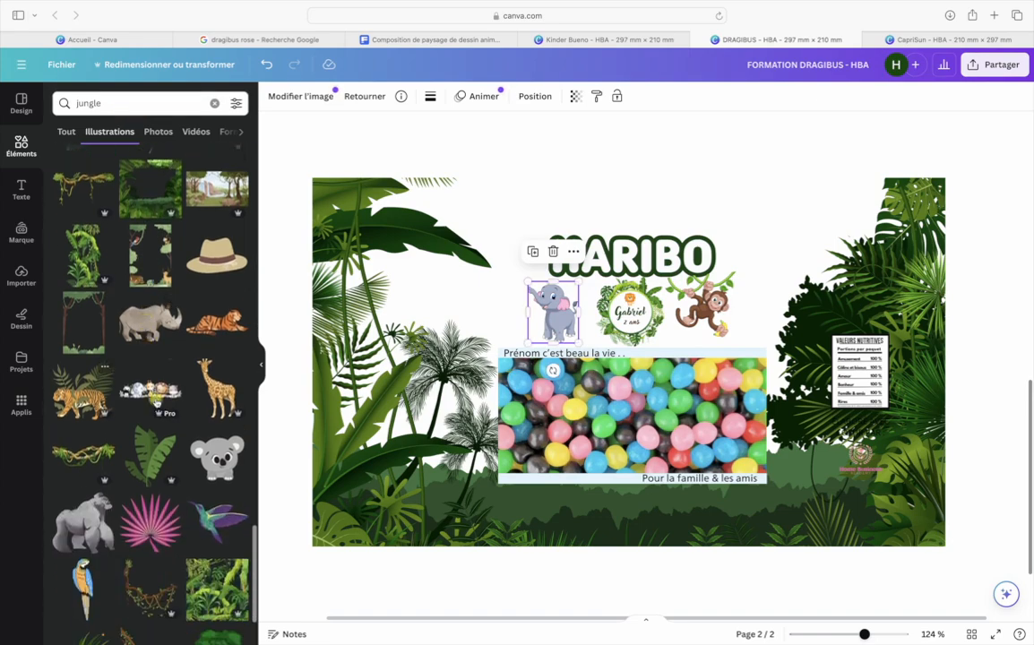
left_click(190, 362)
left_click_drag(789, 615, 545, 286)
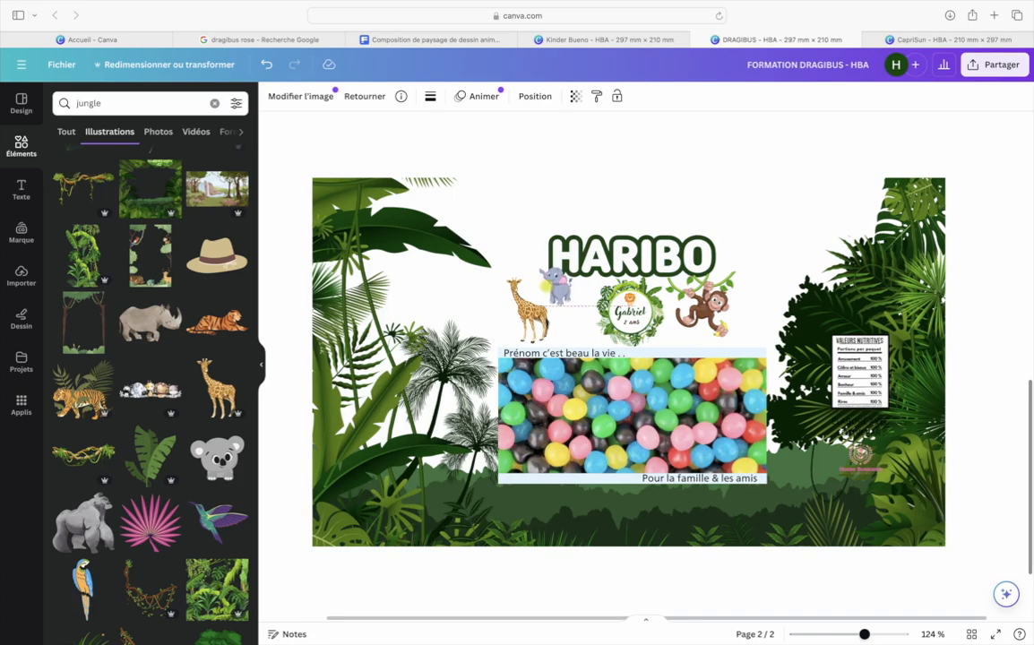
Set the small elephant at the giraffe's feet, between the giraffe and the name badge
key("Down")
key("Down")
key("Down")
key("Down")
key("Down")
key("Down")
key("Down")
key("Down")
key("Down")
key("Down")
key("Right")
key("Right")
key("Right")
key("Right")
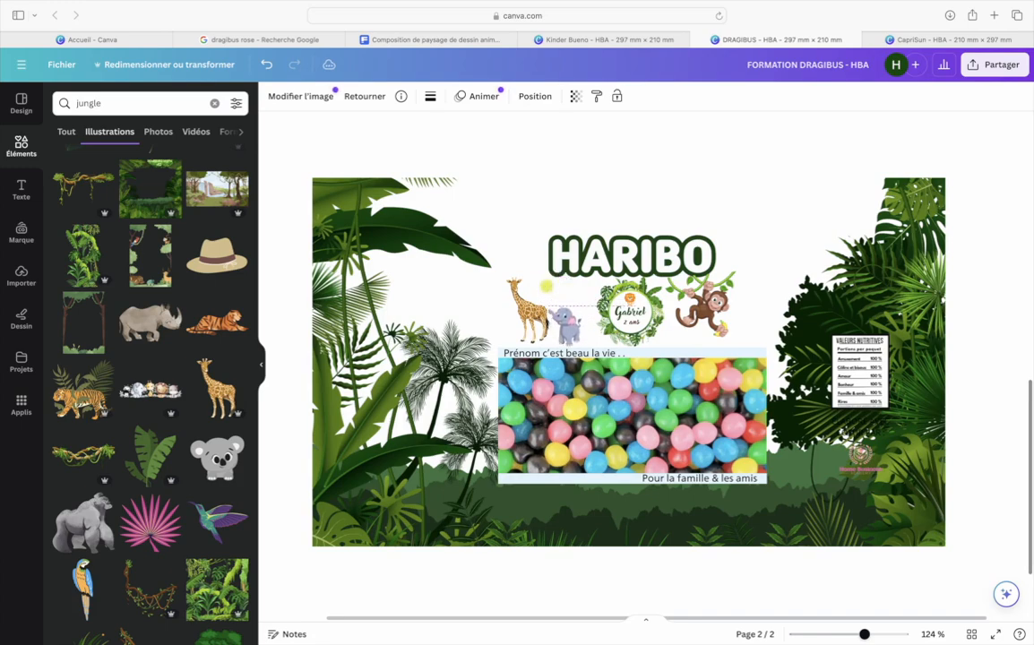
key("Left")
key("Left")
key("Left")
key("Left")
Move the giraffe onto the candy photo's right end and enlarge it until its head rises above the photo
left_click(515, 293, "shift")
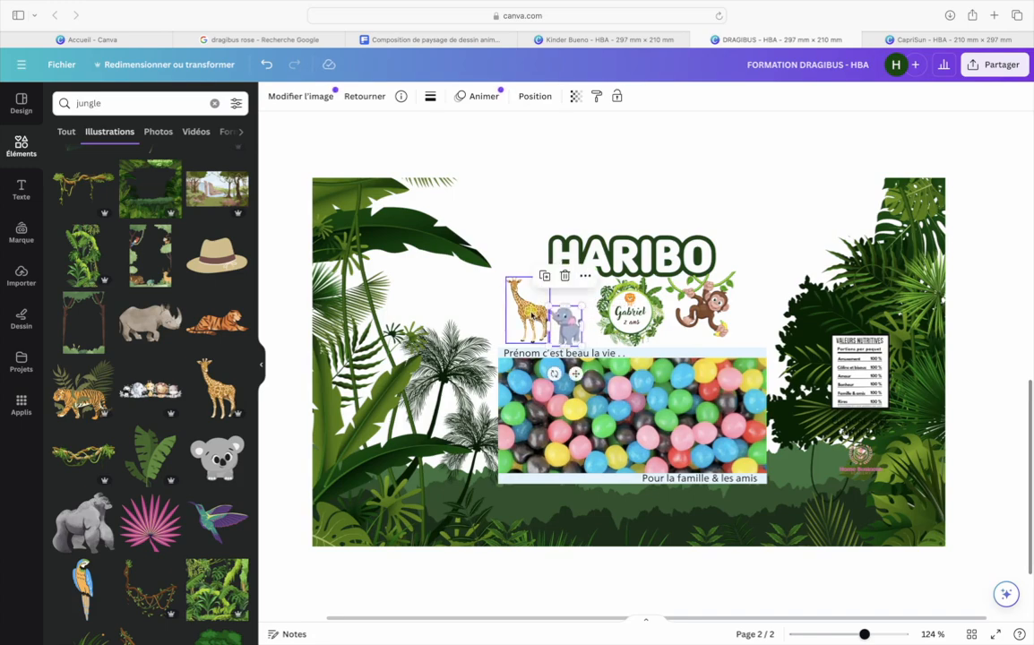
left_click_drag(531, 316, 742, 470)
left_click_drag(711, 418, 732, 419)
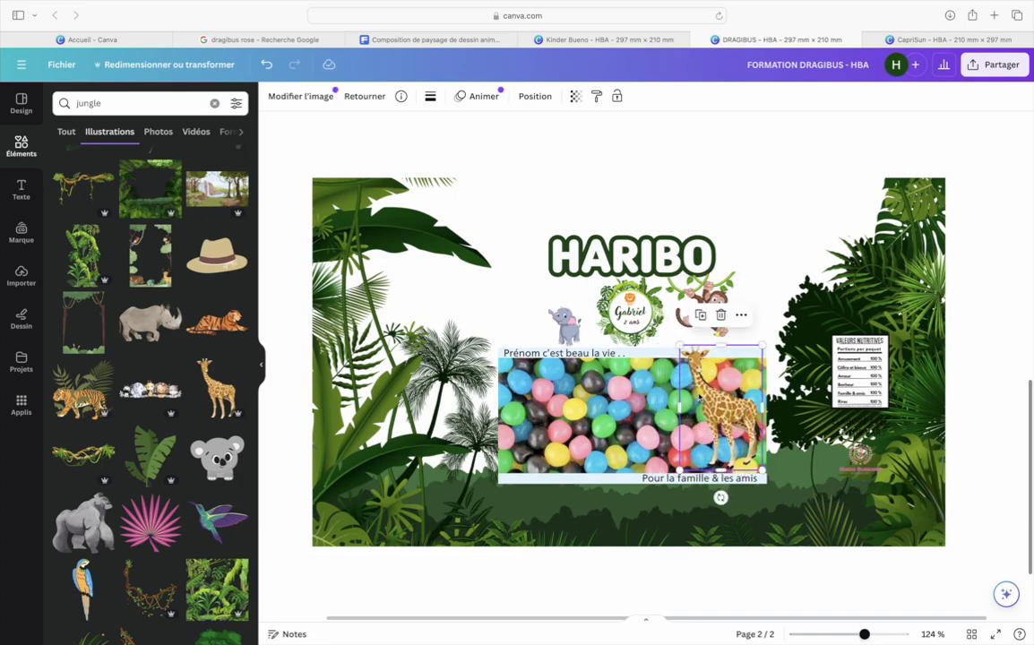
left_click_drag(678, 345, 676, 339)
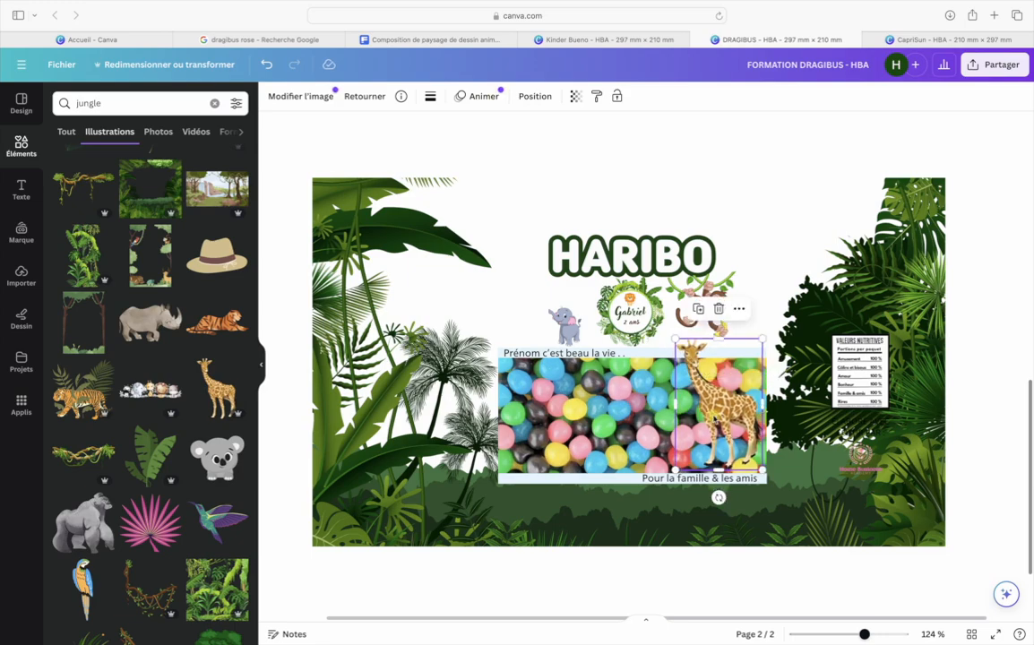
left_click(639, 431)
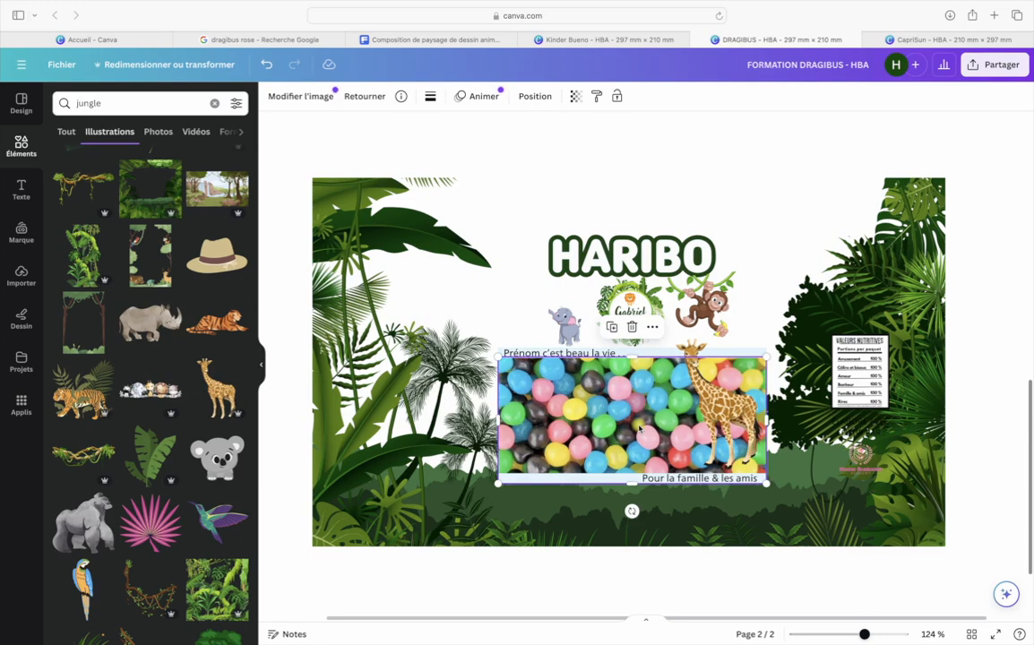
Enlarge the elephant back to about the name badge's height and place it to the badge's left
left_click(560, 316)
left_click_drag(550, 307, 525, 287)
left_click_drag(561, 321, 559, 317)
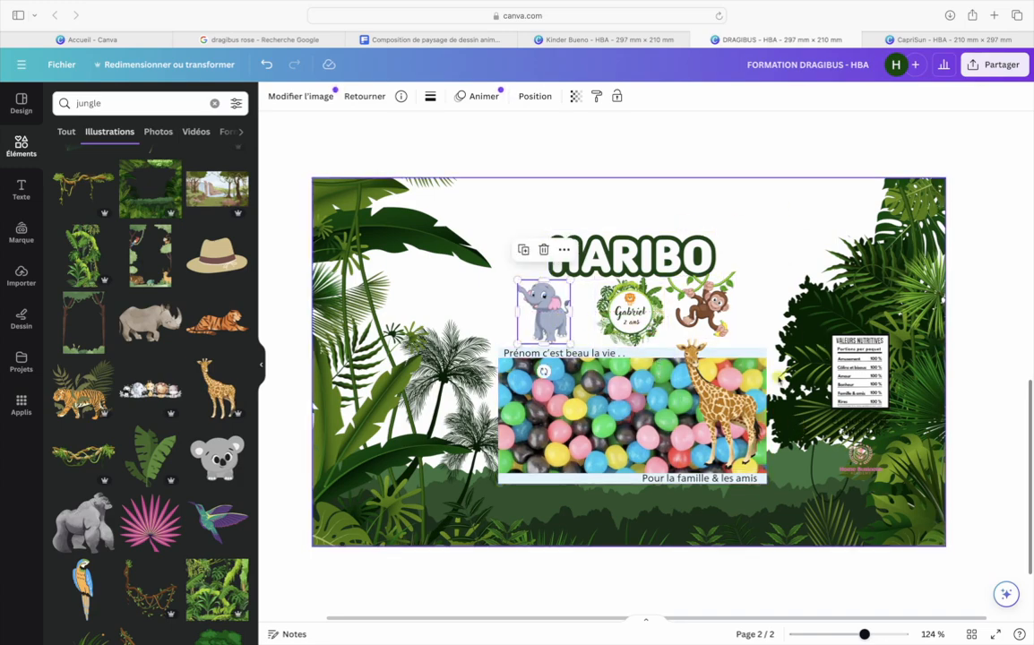
Check the Kinder Bueno wrapper for comparison and return to the Dragibus wrapper to examine the badge and animals up close
left_click(645, 39)
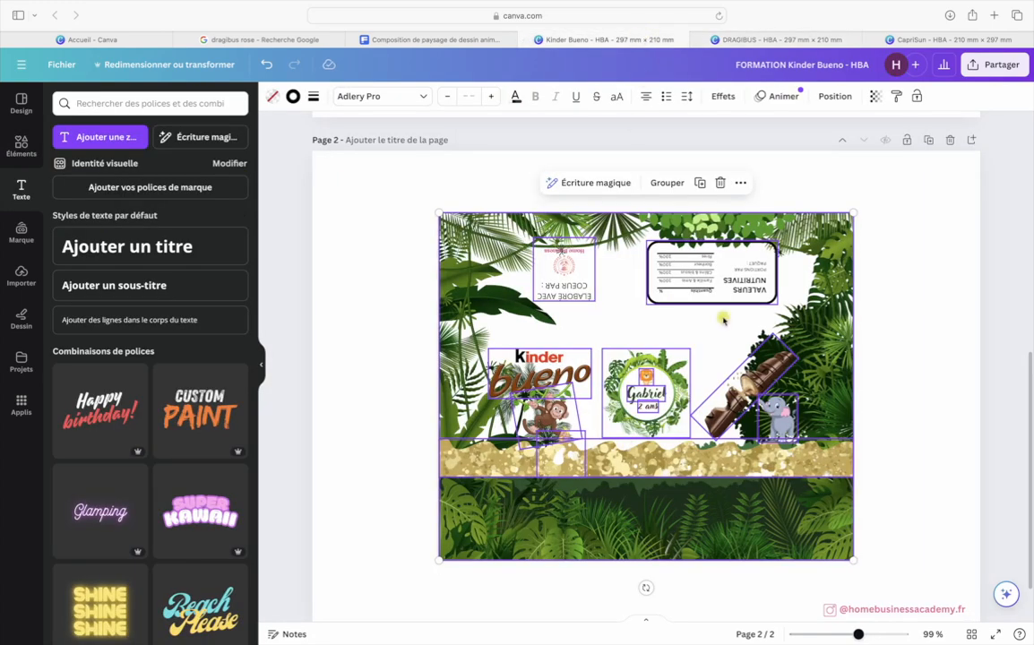
left_click(903, 451)
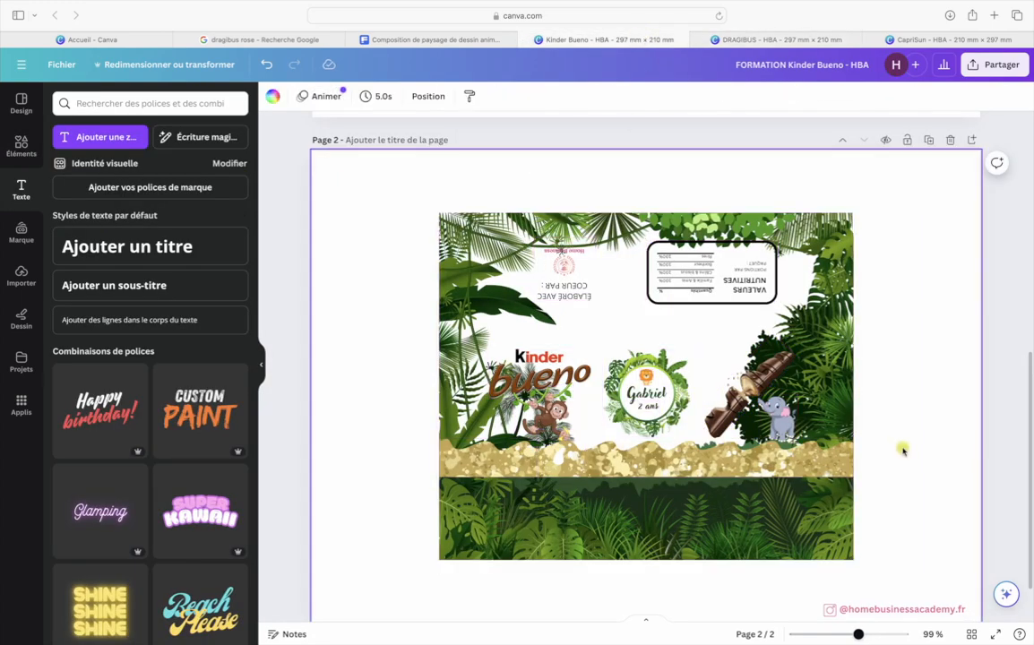
left_click(740, 40)
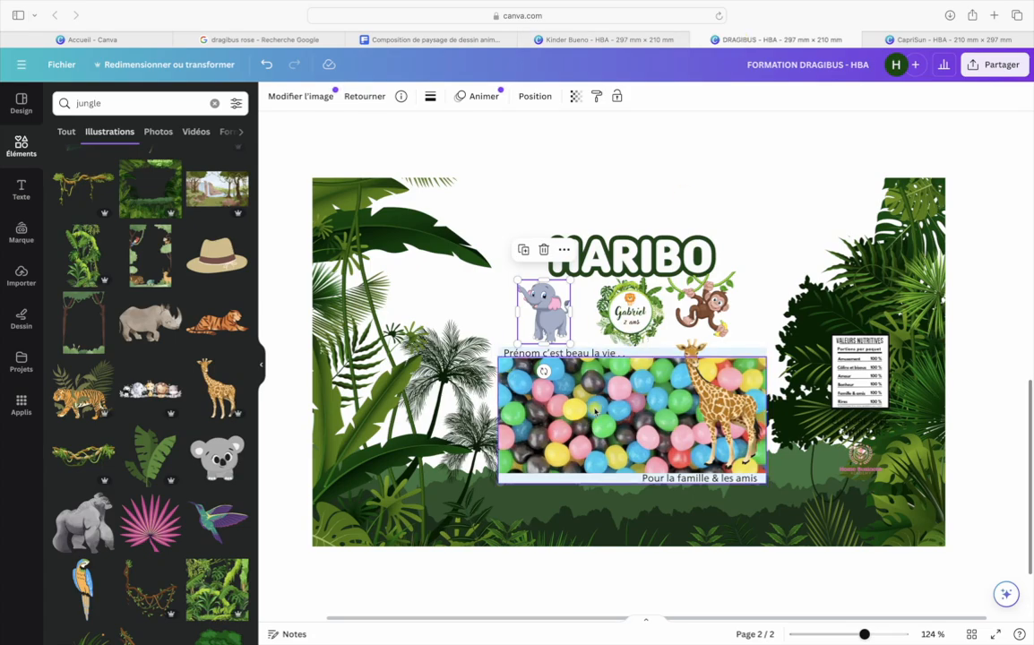
scroll(680, 307, "up", 5)
scroll(680, 307, "up", 1)
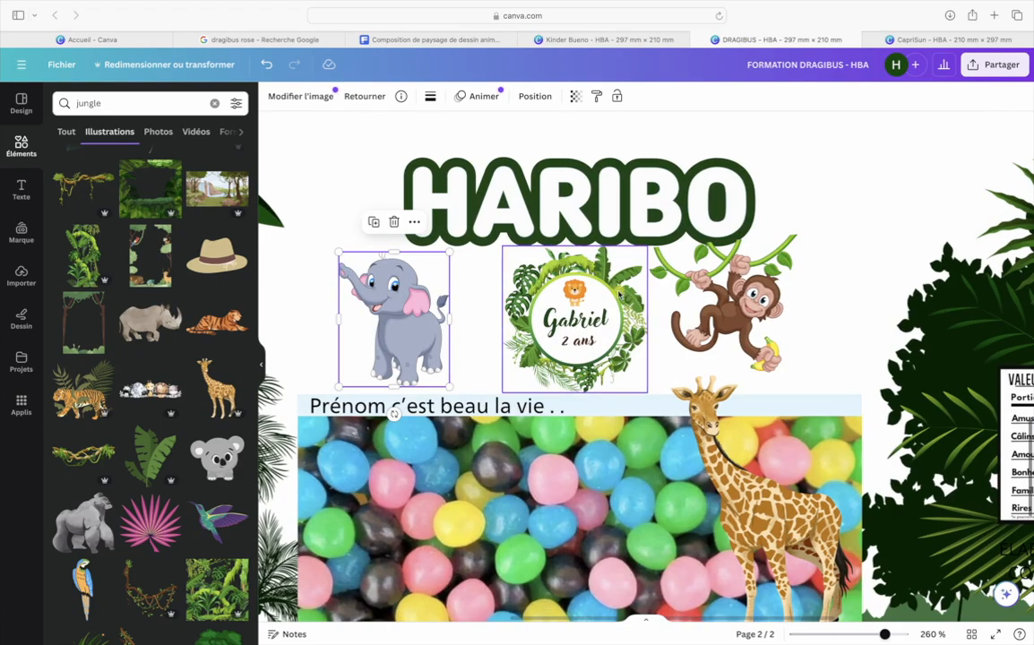
scroll(619, 294, "down", 8)
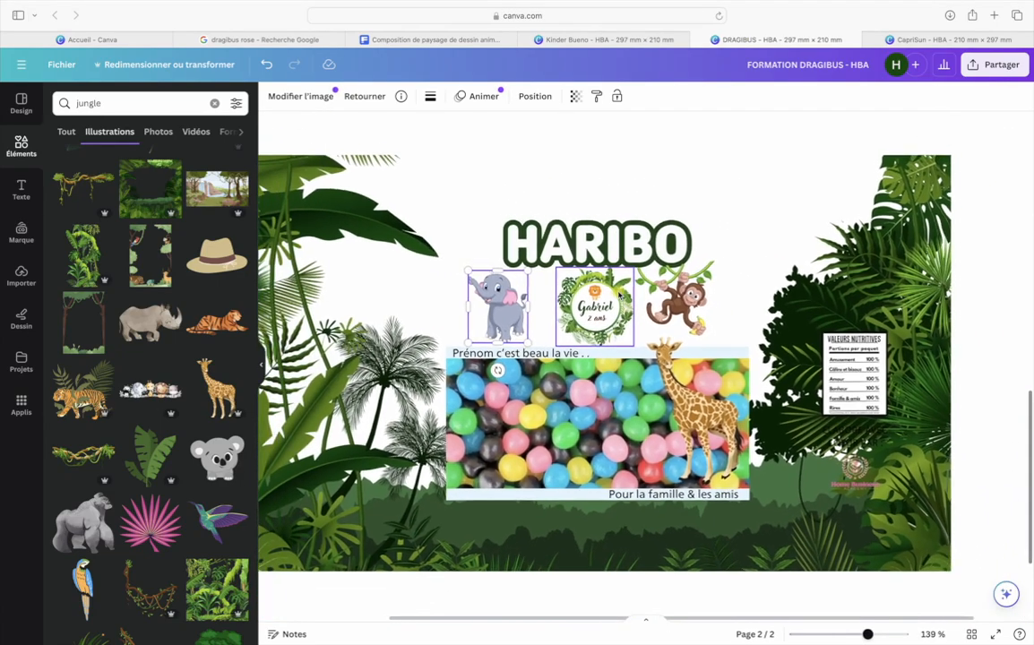
scroll(618, 294, "down", 1)
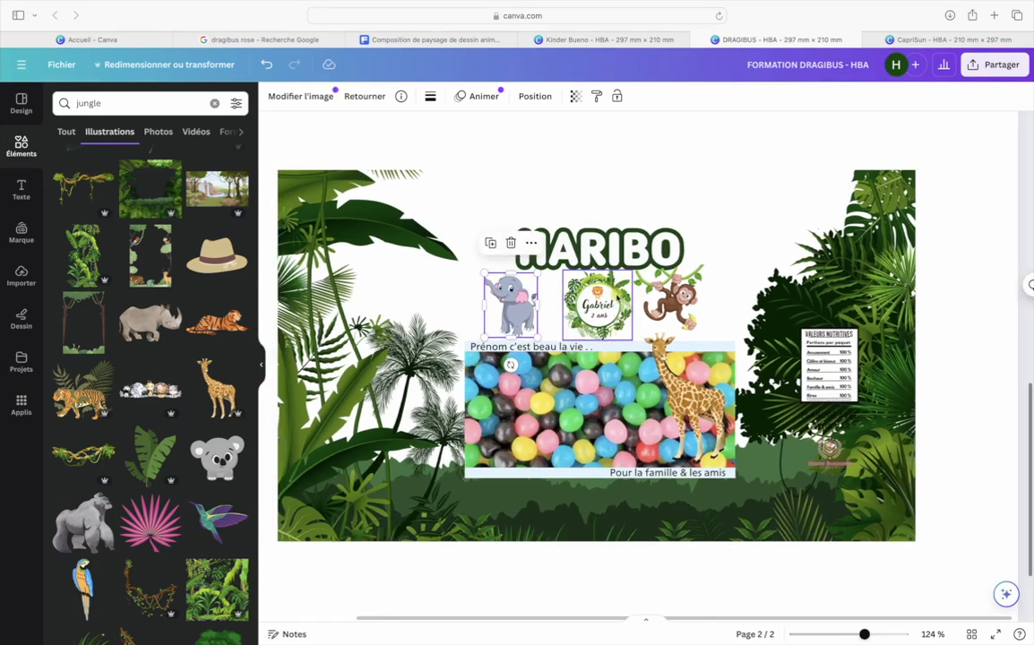
Move the leafy wreath onto the candy photo's right end, enlarge it to the photo's height and fit the shrunken giraffe inside it
left_click_drag(624, 305, 700, 434)
left_click(704, 410)
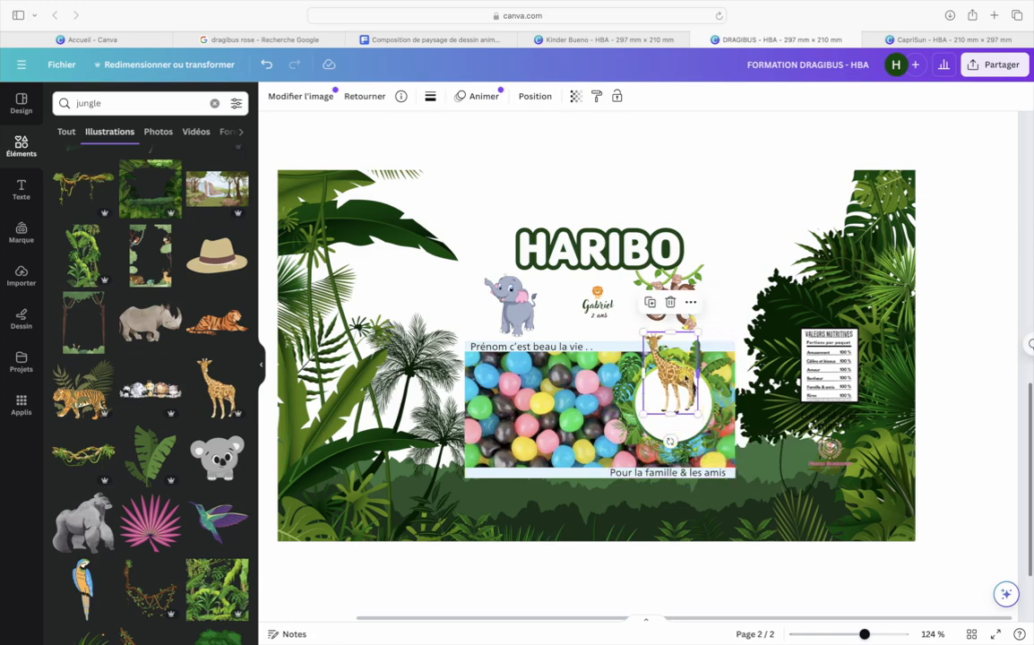
left_click_drag(679, 391, 684, 404)
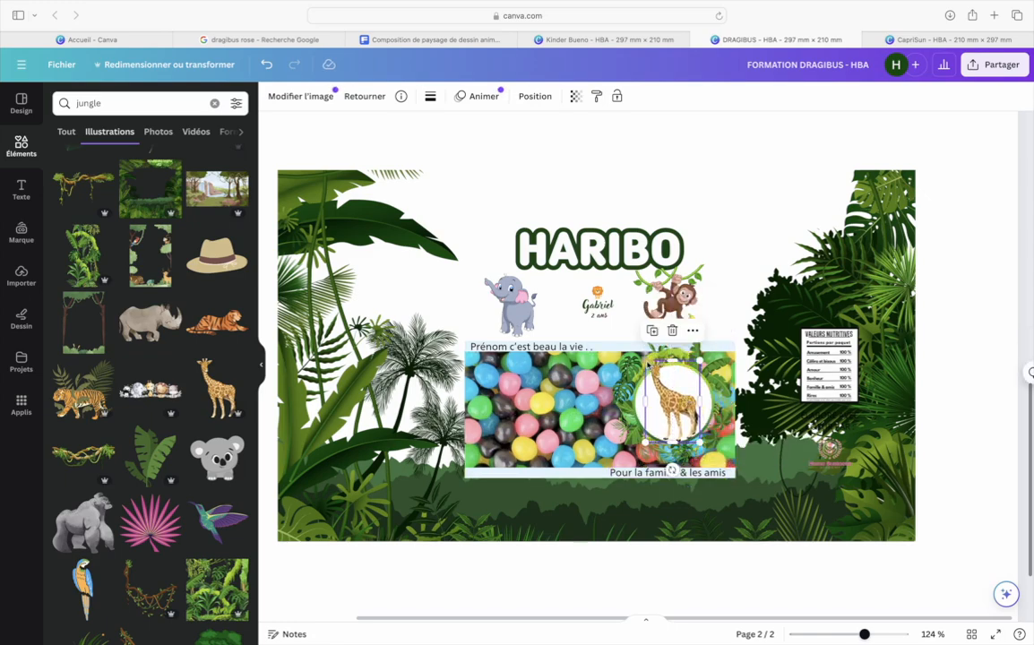
left_click_drag(648, 363, 672, 407)
left_click(618, 425)
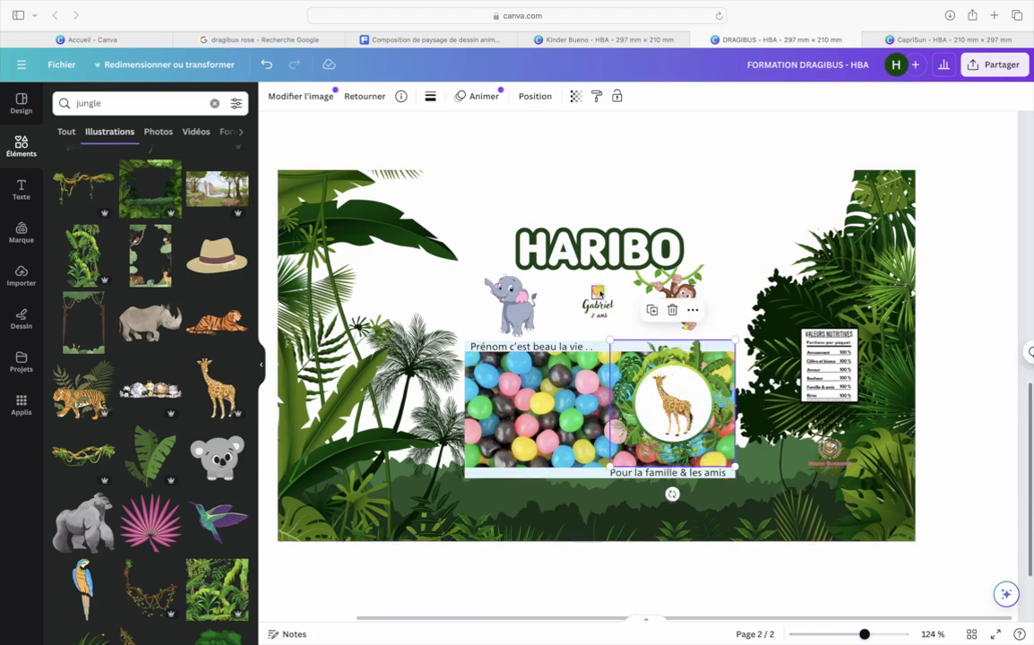
Enlarge the child's name text beneath the Haribo logo to font size 34,6
left_click(609, 309)
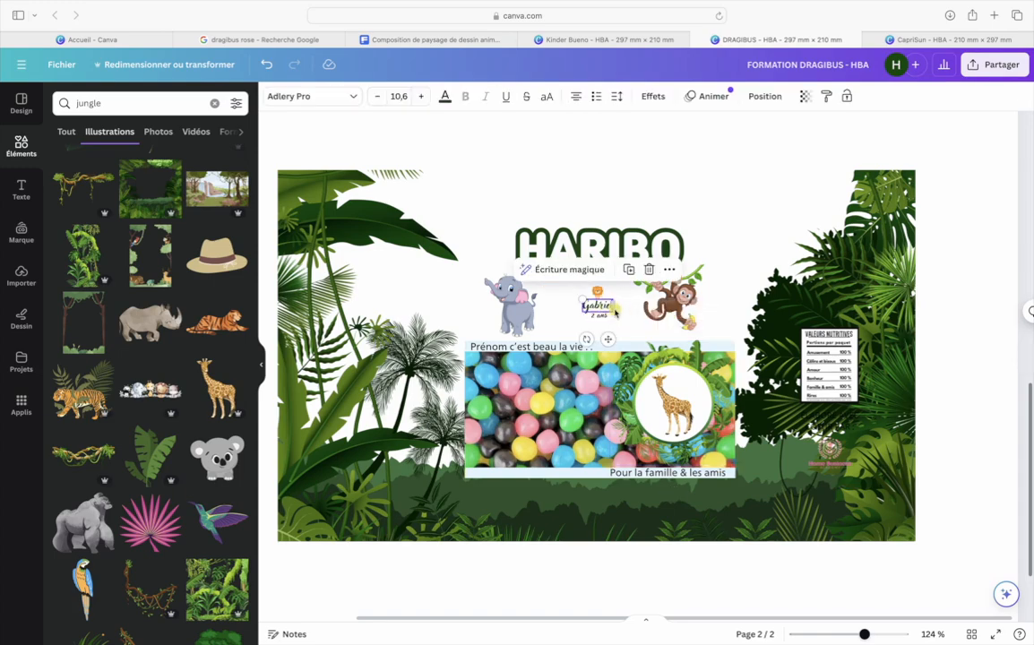
left_click(422, 100)
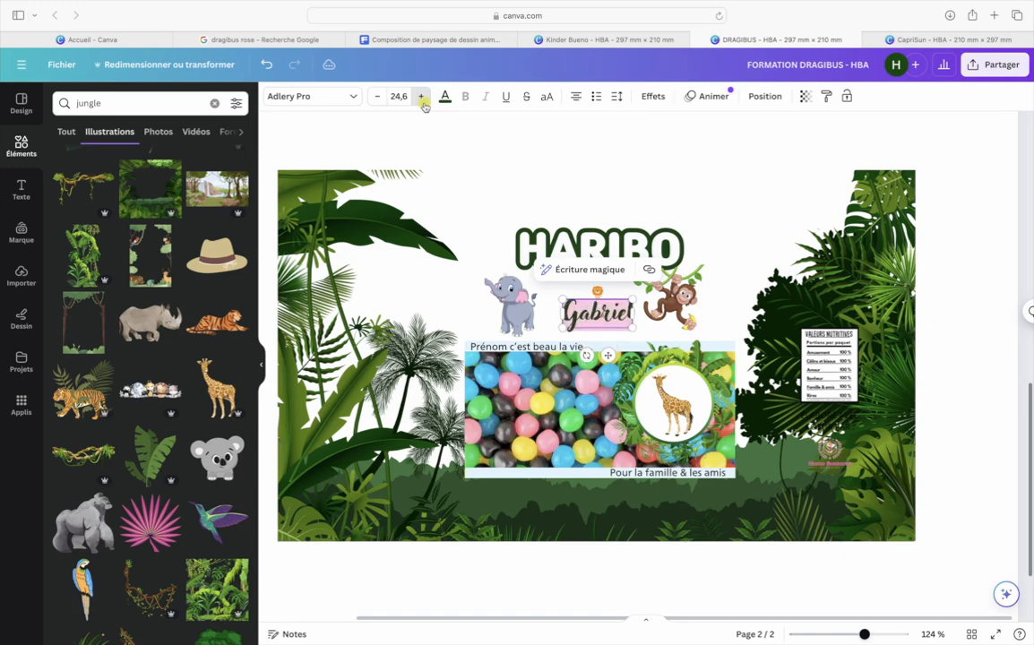
left_click(423, 100)
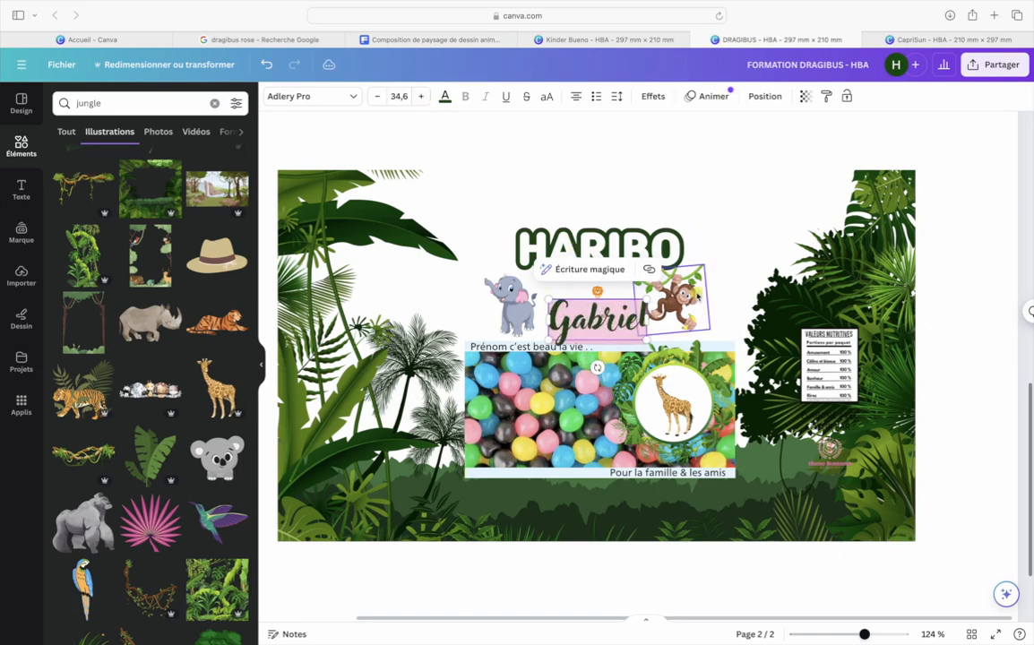
Shift the monkey and the small lion head to the right of the child's name and raise the name directly beneath the logo
left_click_drag(681, 301, 687, 292)
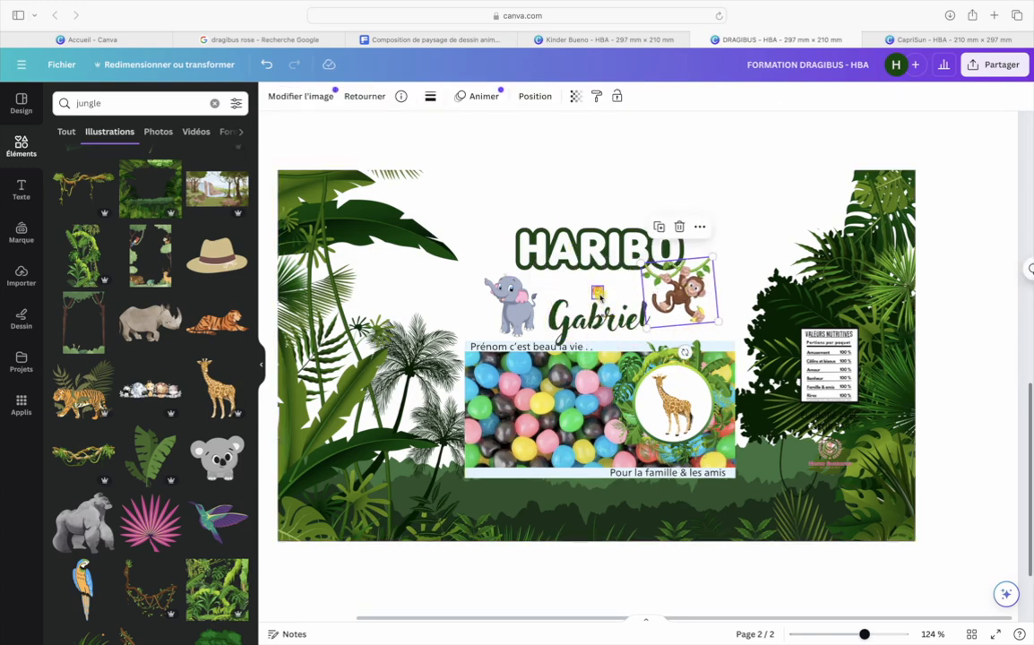
left_click_drag(602, 295, 723, 311)
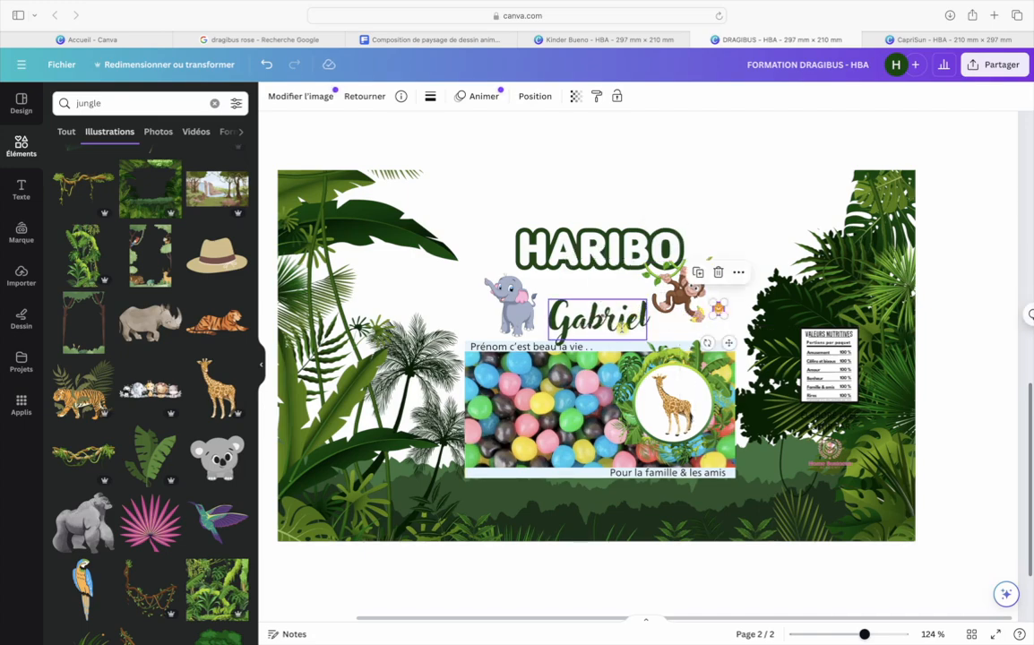
left_click(619, 313)
left_click_drag(618, 314, 617, 305)
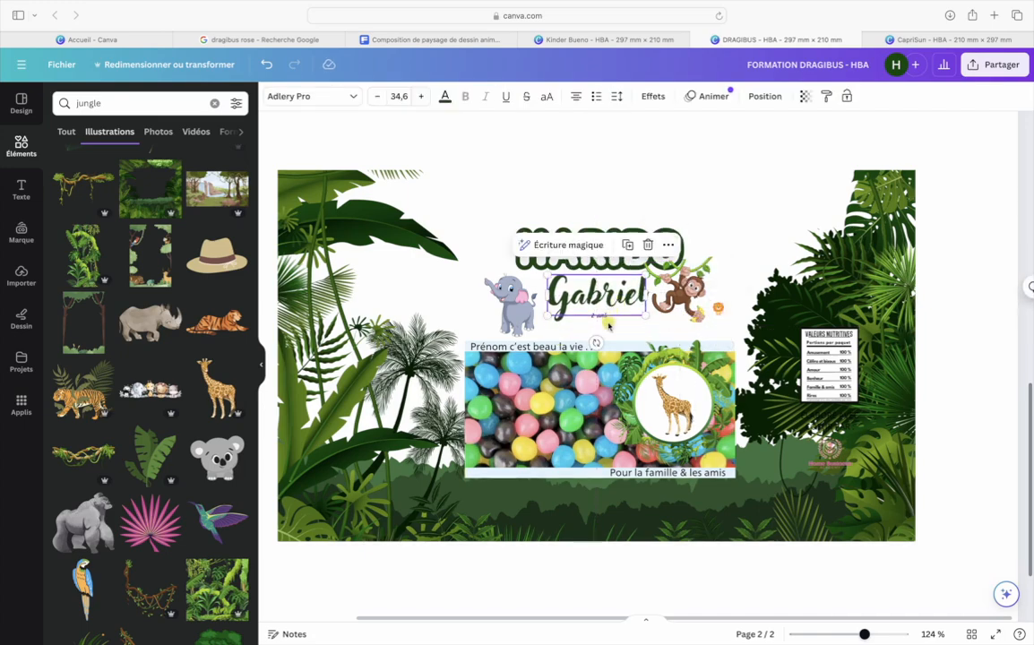
Lower the "2 ans" text slightly beneath the child's name and enlarge it to font size 22,4
left_click(608, 325)
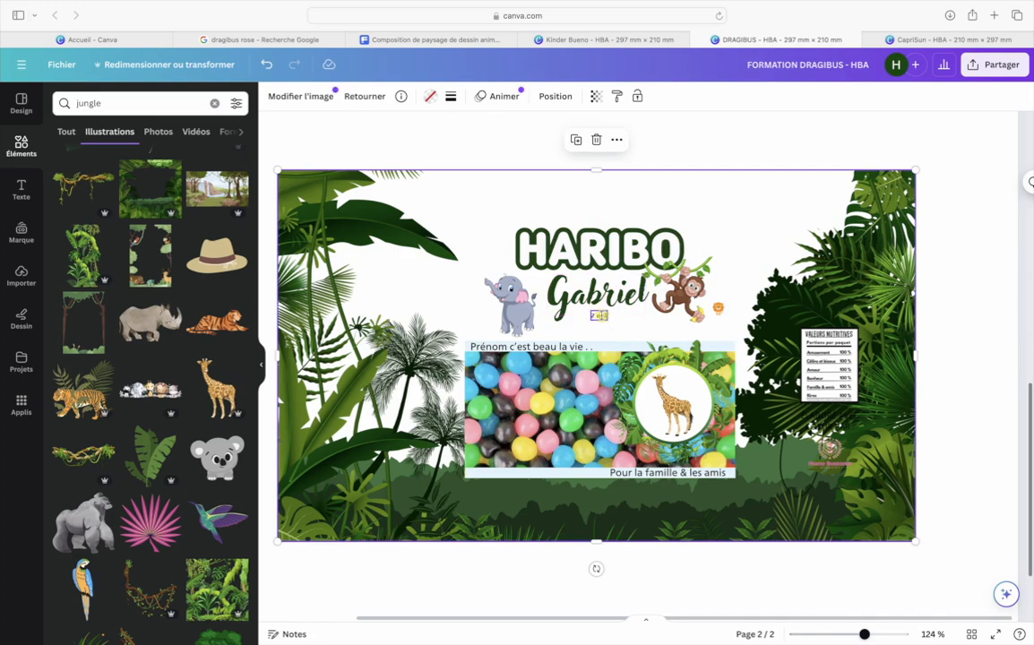
left_click(607, 318)
mouse_move(607, 319)
left_mouse_down()
mouse_move(617, 328)
mouse_move(607, 322)
left_mouse_up()
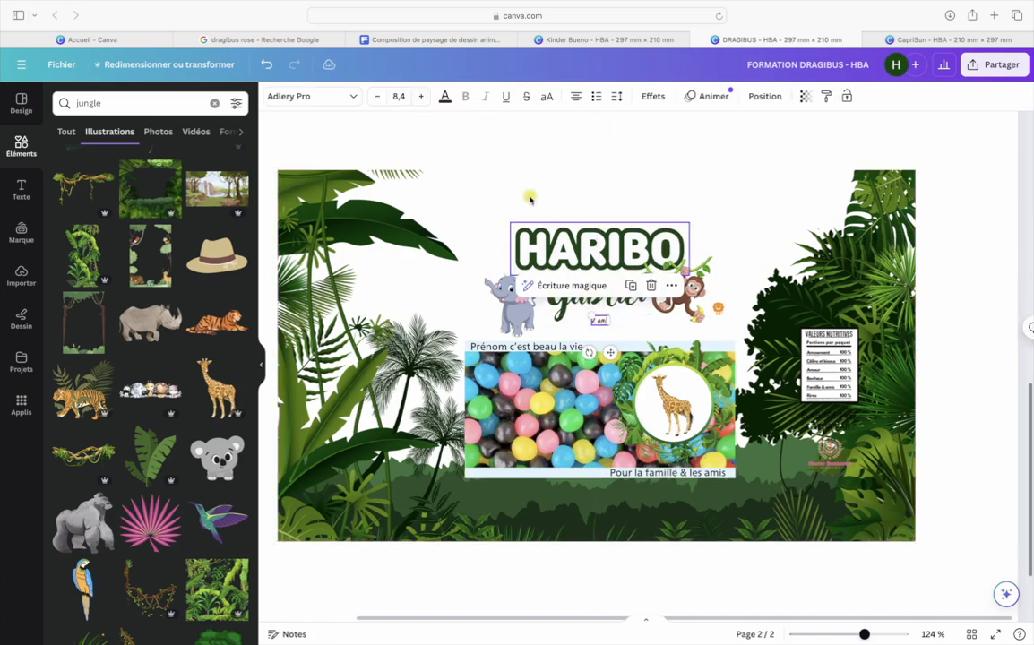
left_click(422, 98)
left_click(421, 98)
left_click(421, 98)
left_click(421, 99)
left_click(421, 99)
left_click(422, 99)
left_click(422, 99)
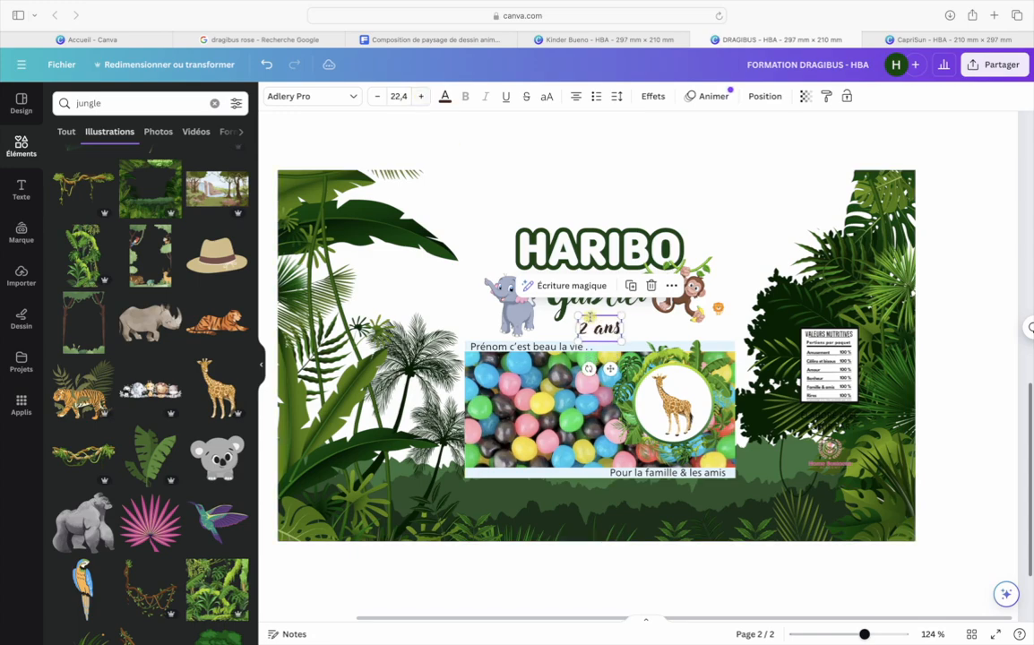
Nudge the child's name slightly down from the logo and centre "2 ans" closely beneath it
left_click(648, 333)
left_click_drag(617, 329, 624, 309)
left_click(658, 334)
left_click(623, 303)
key("Down")
key("Down")
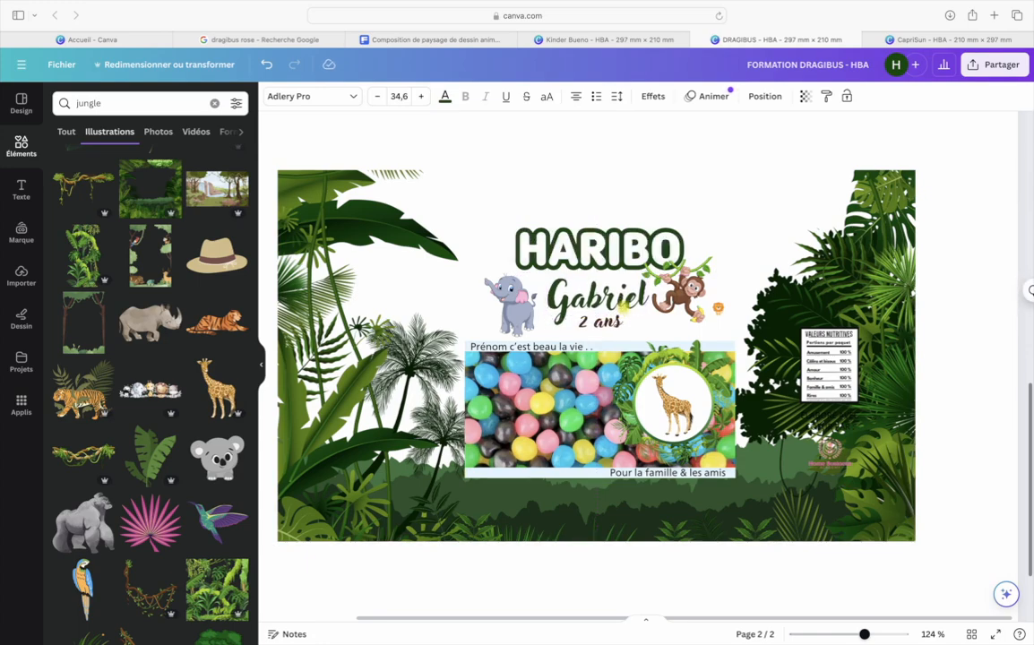
left_click(594, 324)
left_click_drag(592, 327, 592, 329)
left_click(668, 330)
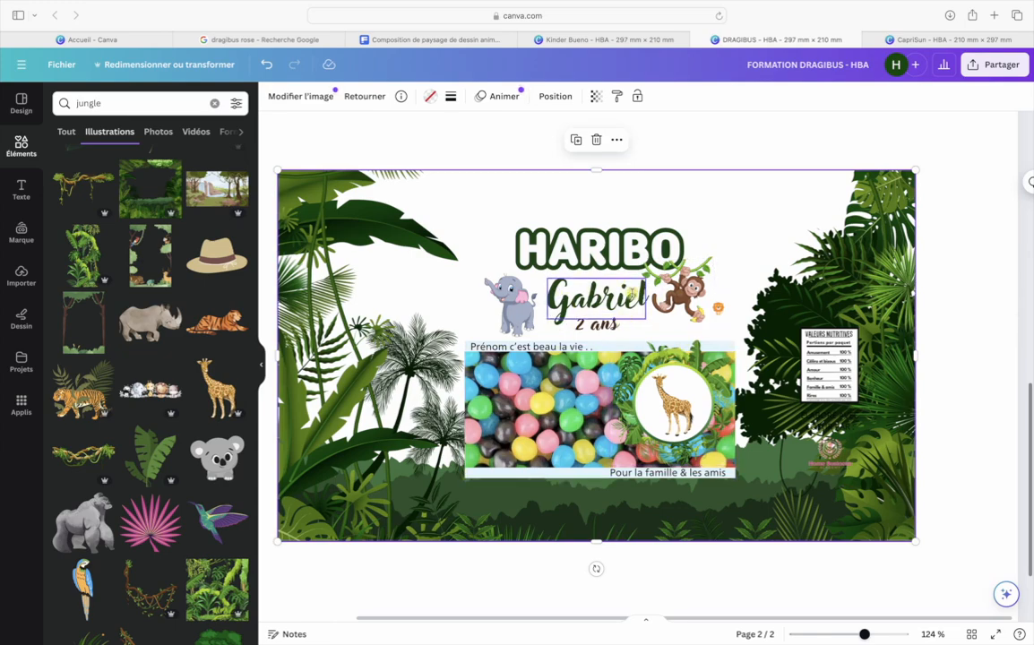
Delete the leafy wreath from the candy photo and move the giraffe to the left of the elephant at about the elephant's height
left_click(714, 387)
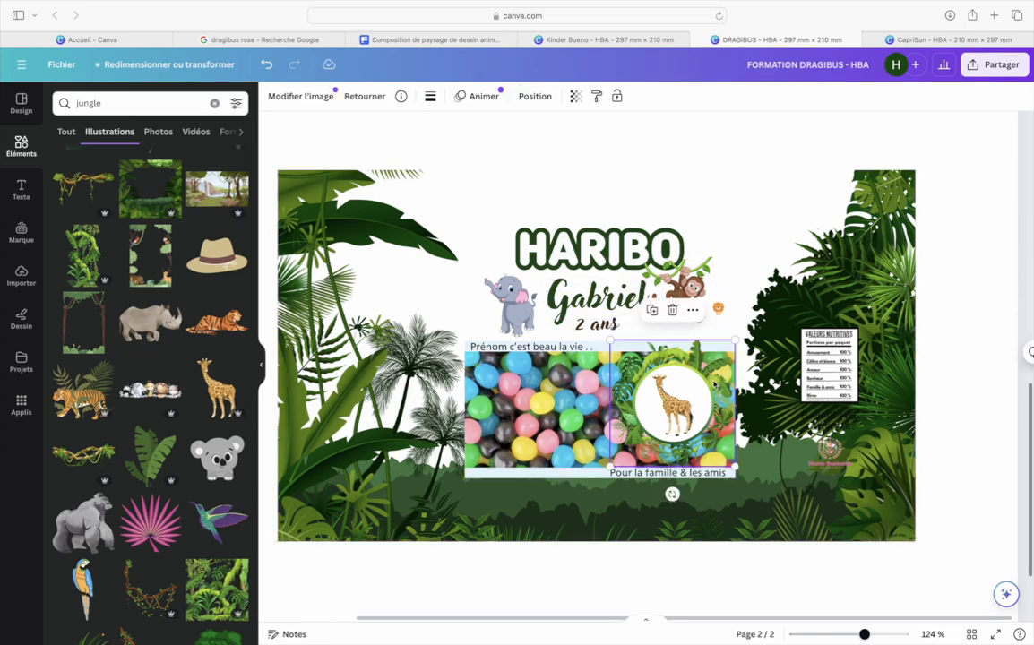
key("Delete")
left_click_drag(677, 413, 698, 335)
key("super+z")
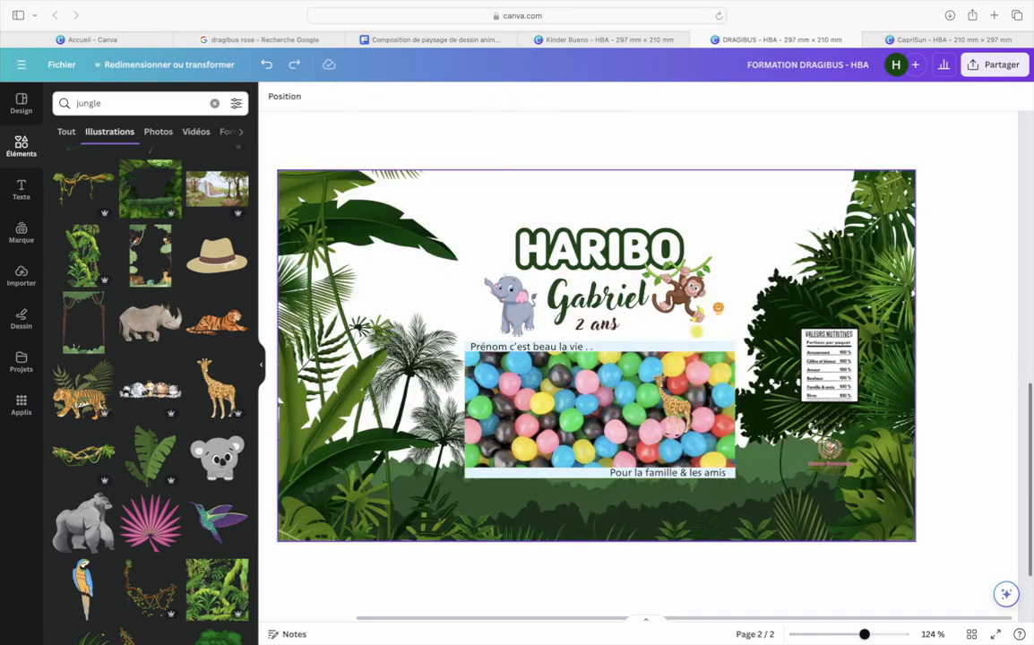
left_click_drag(693, 436, 507, 336)
left_click(515, 305)
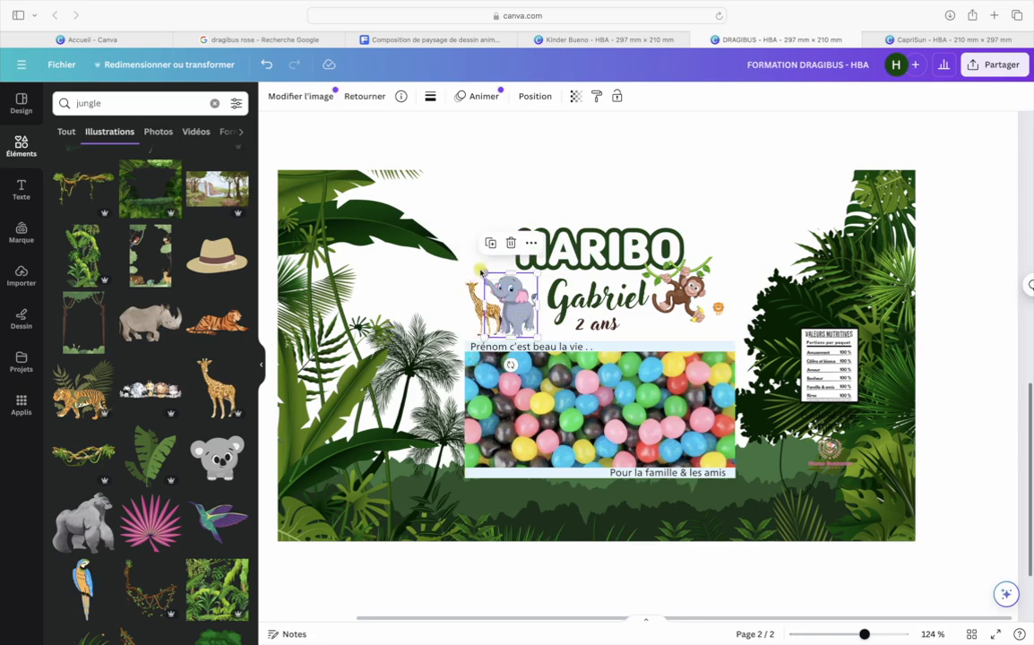
Shrink the elephant slightly, and move the lion onto the right end of the candy photo, enlarging it to nearly the photo's height
left_click_drag(488, 277, 489, 281)
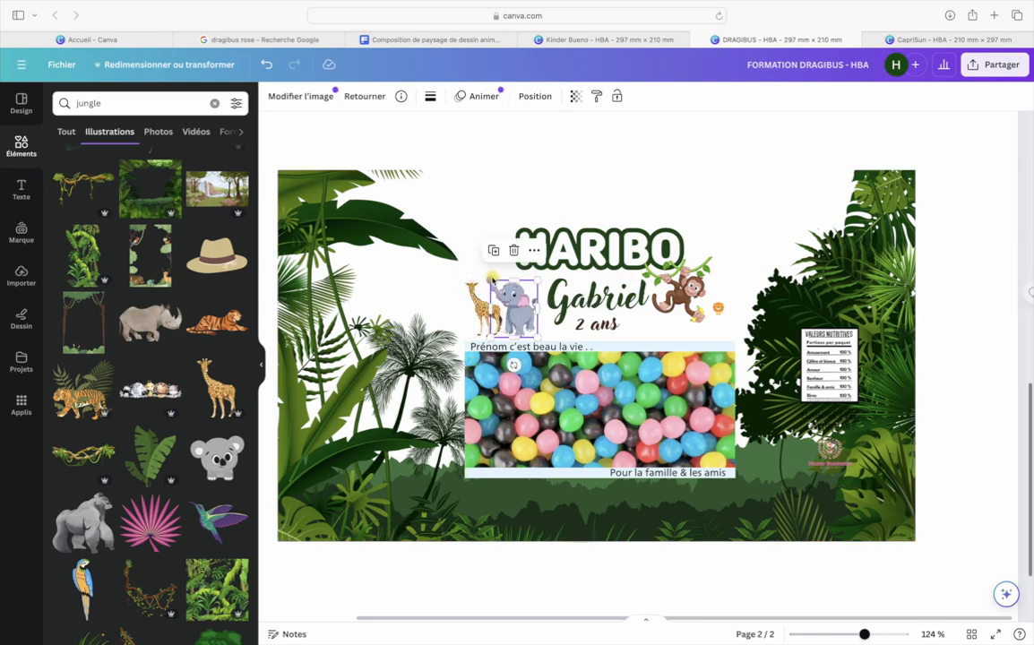
left_click(720, 310)
left_click_drag(726, 320, 785, 388)
left_click_drag(727, 368, 689, 429)
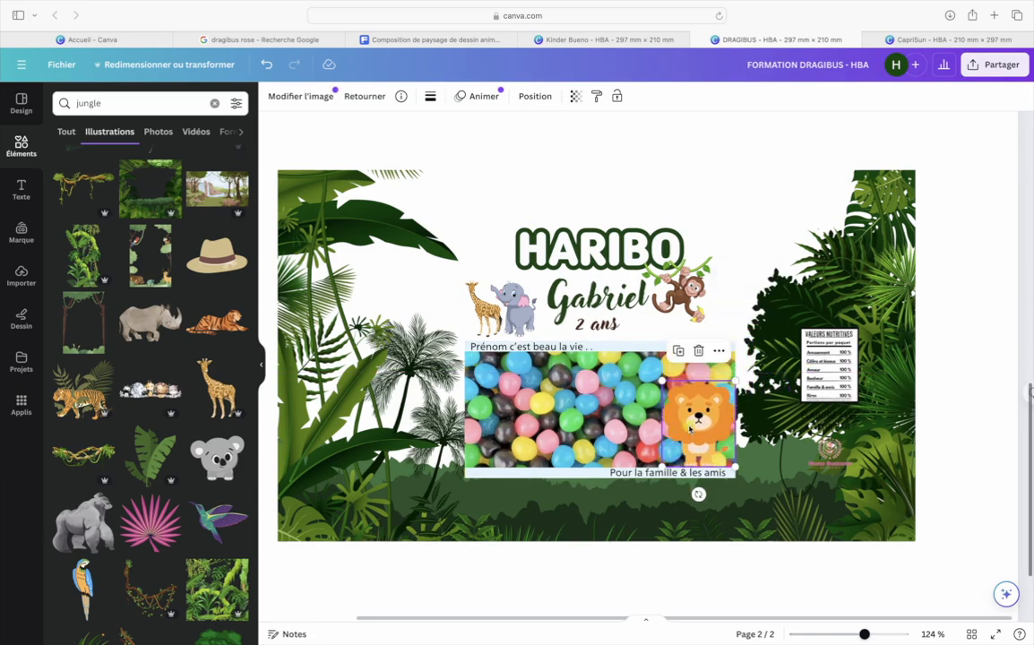
left_click_drag(664, 384, 657, 380)
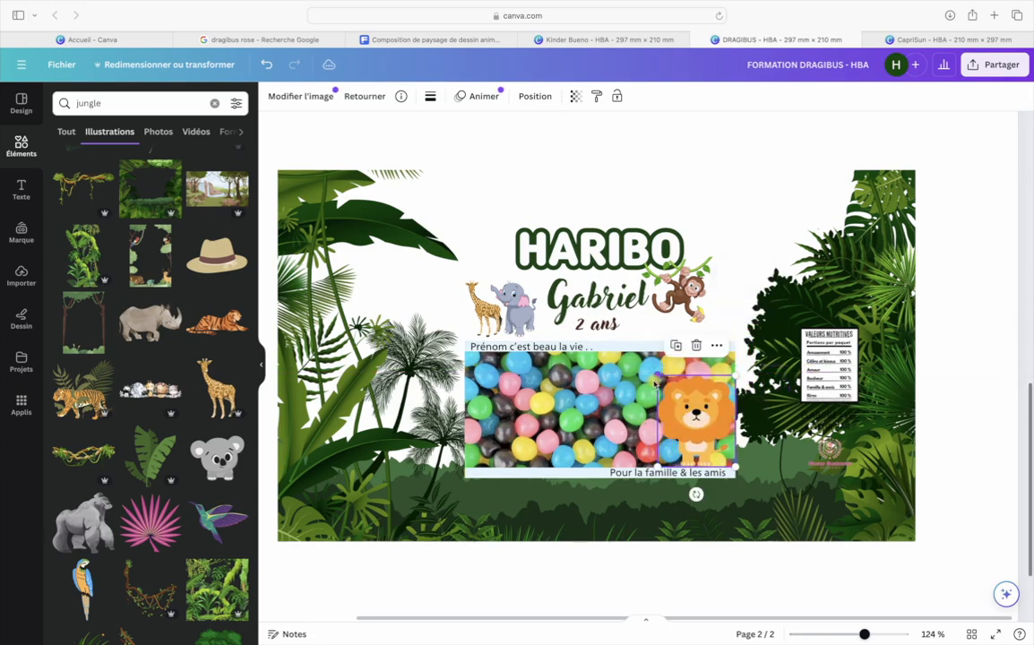
left_click_drag(699, 418, 697, 416)
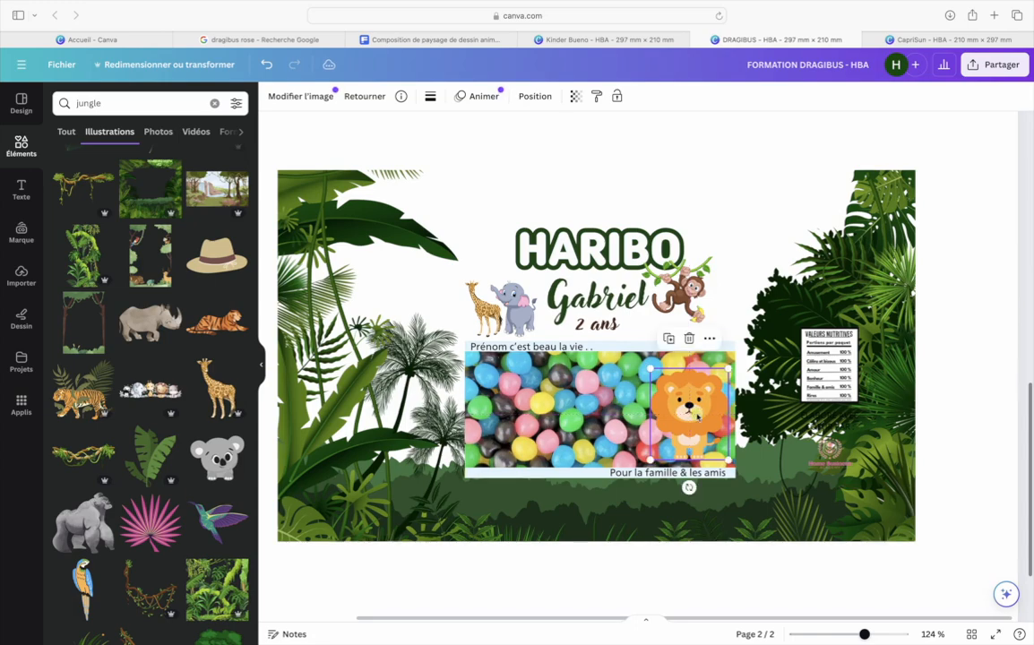
Apply the "Déposer" shadow to the lion and enlarge it a little over the candy photo
left_click(301, 97)
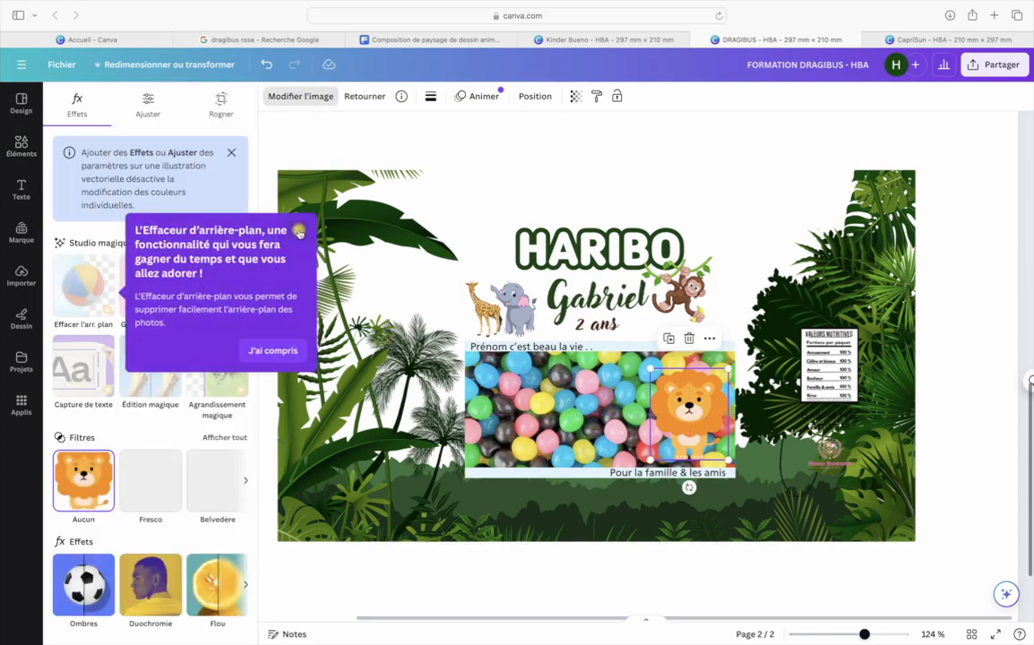
scroll(93, 466, "down", 2)
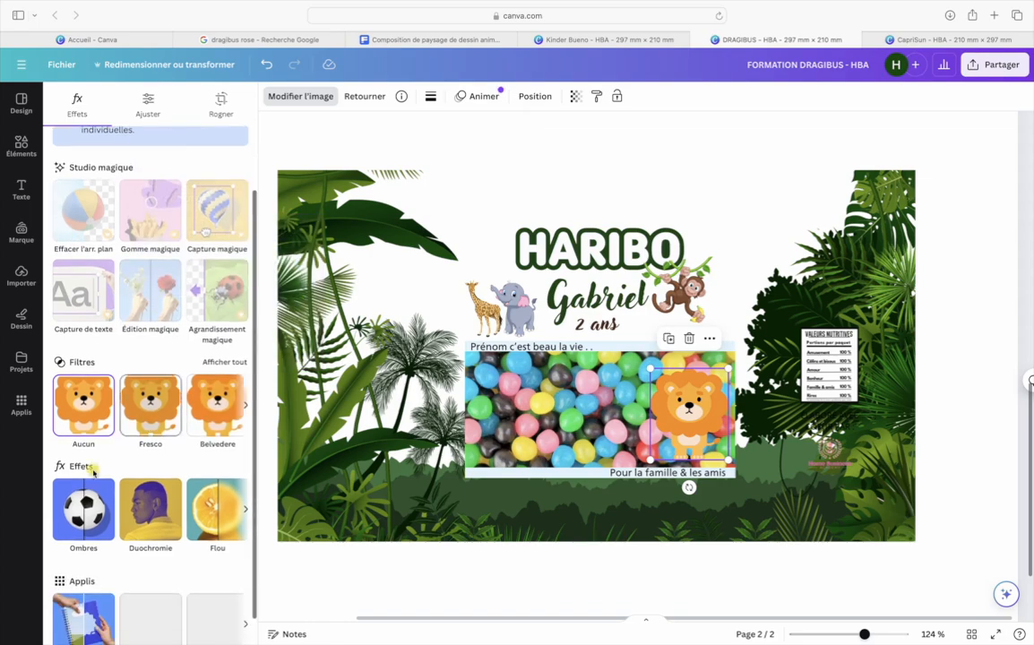
left_click(76, 510)
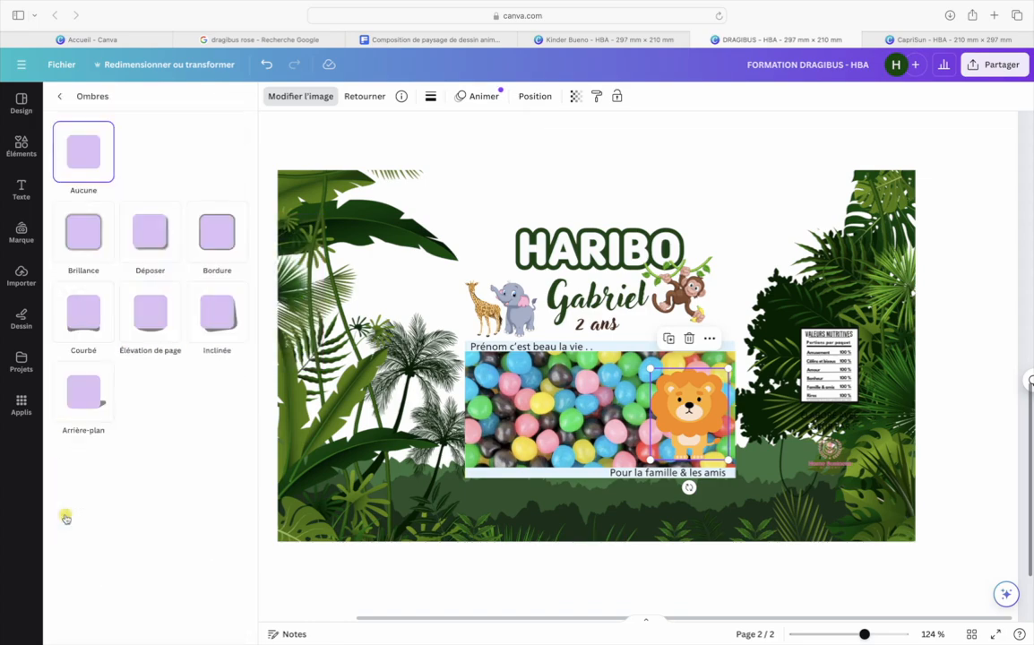
left_click(152, 240)
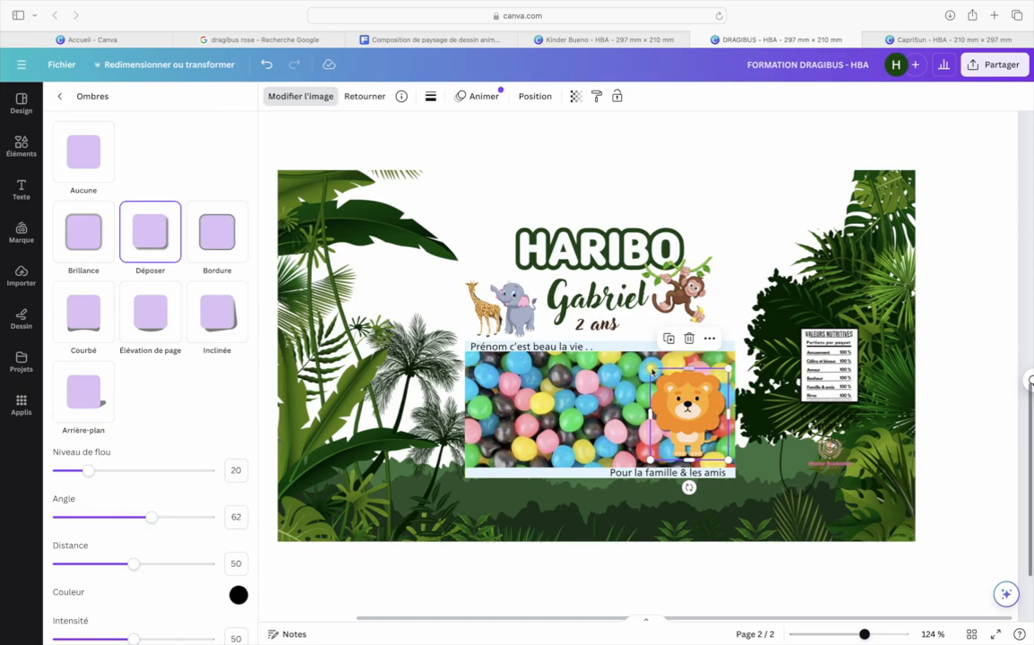
left_click_drag(651, 369, 640, 356)
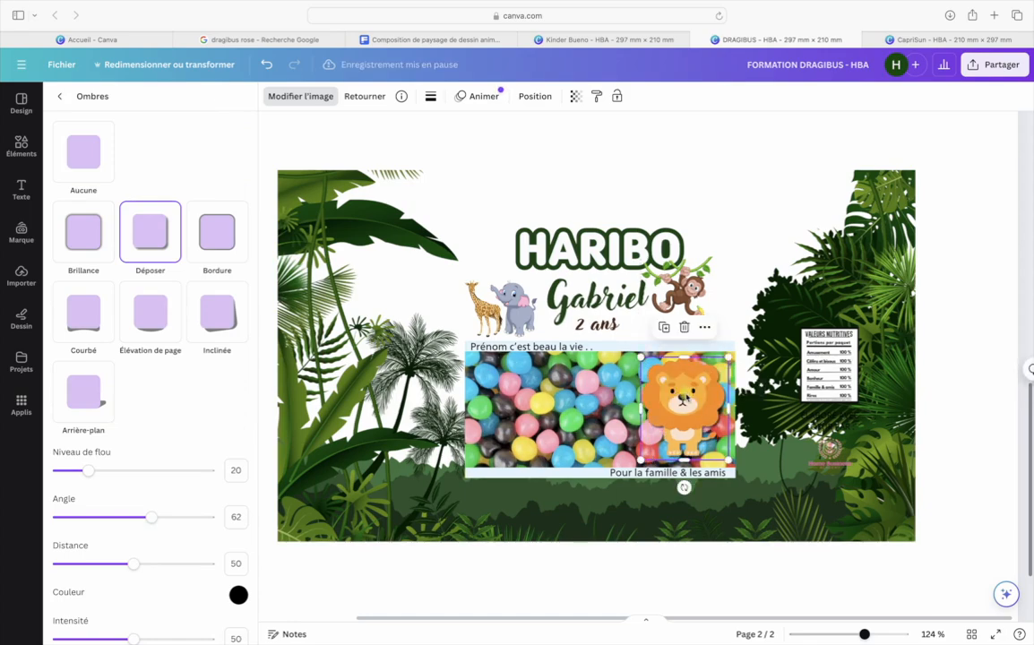
left_click_drag(685, 399, 689, 400)
left_click(648, 189)
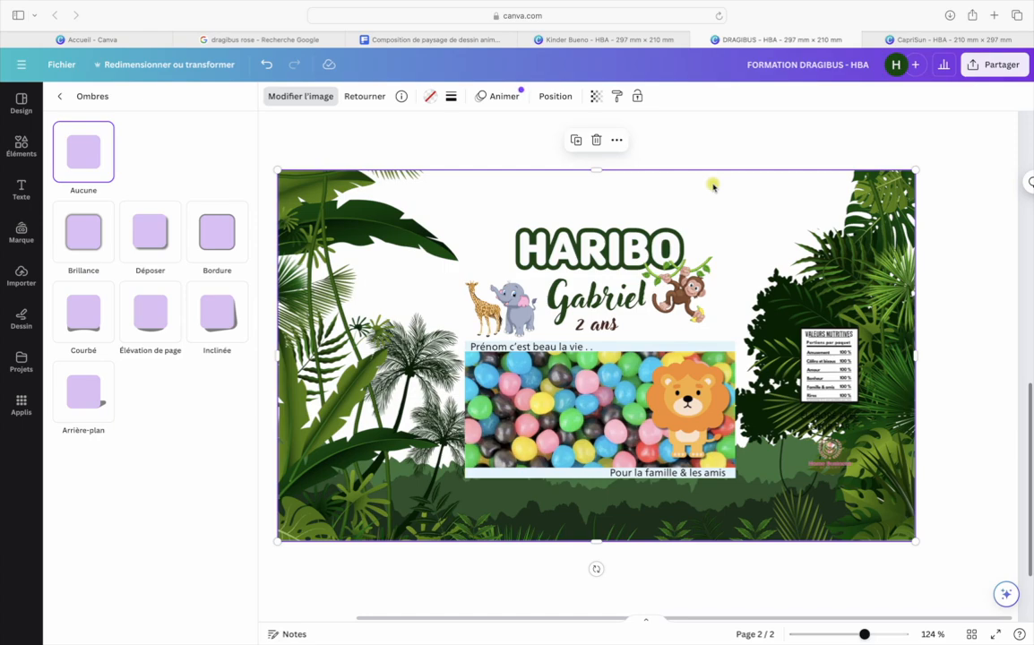
Check the Kinder Bueno design for comparison, and delete the elephant and giraffe beside the child's name in the DRAGIBUS design
left_click(566, 42)
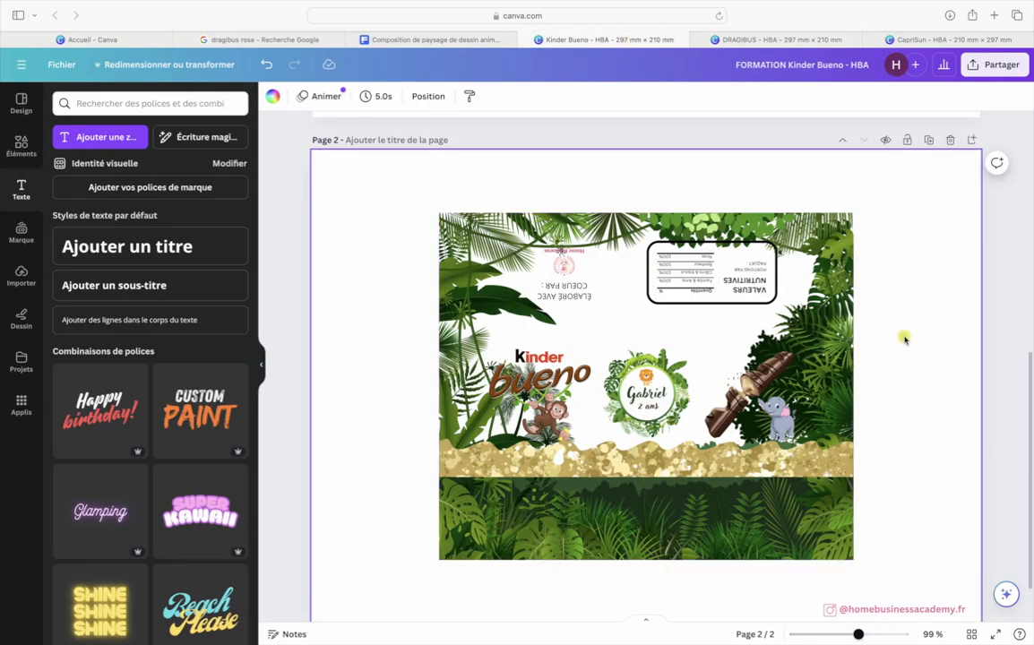
left_click(769, 42)
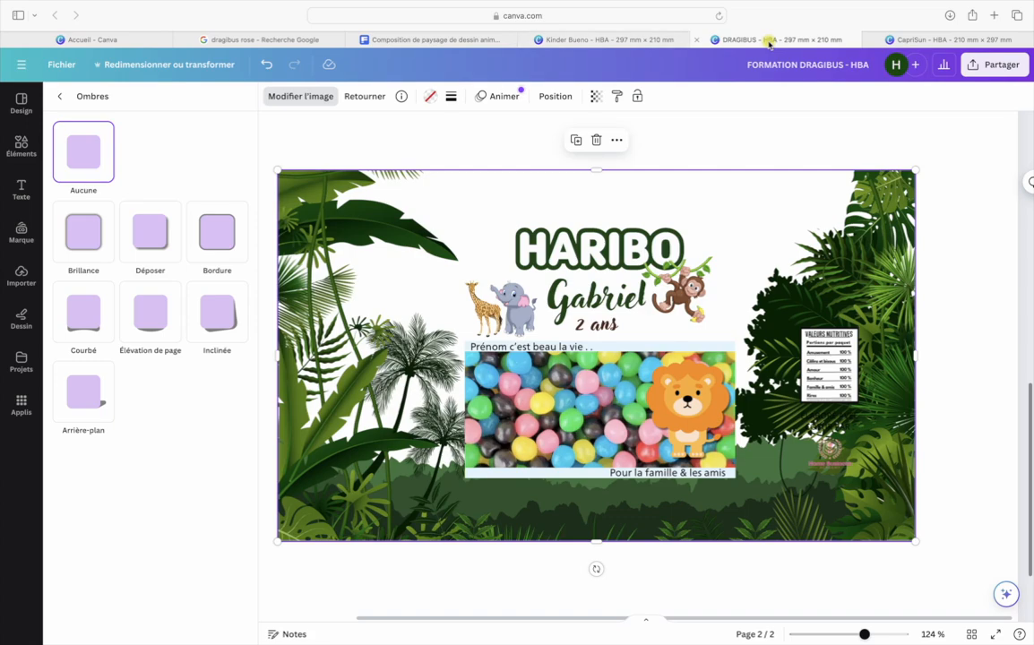
left_click(584, 416)
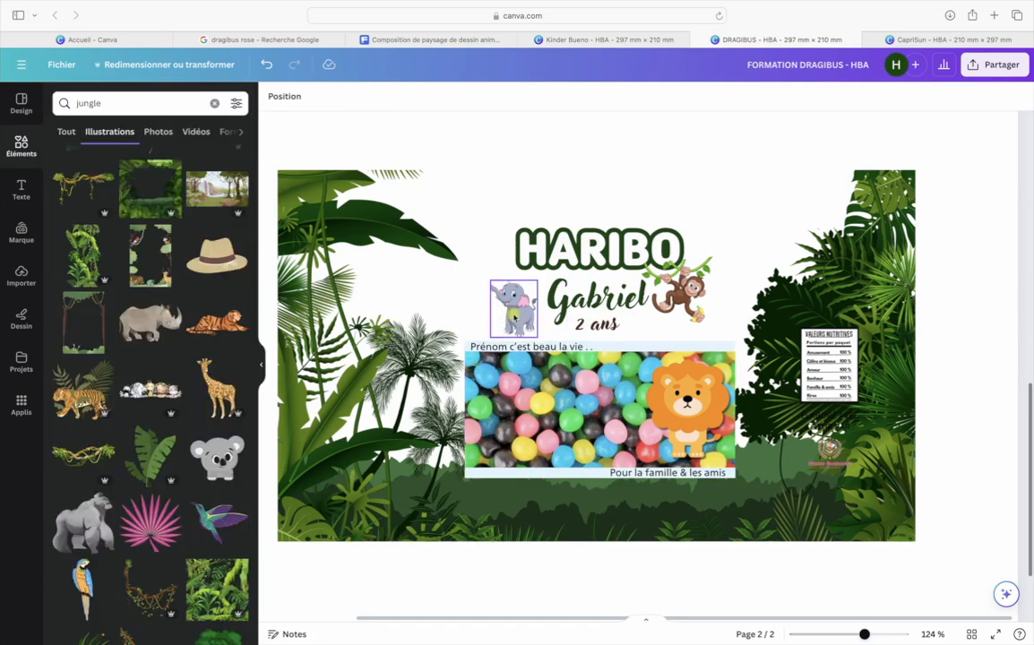
left_click(515, 315)
key("Delete")
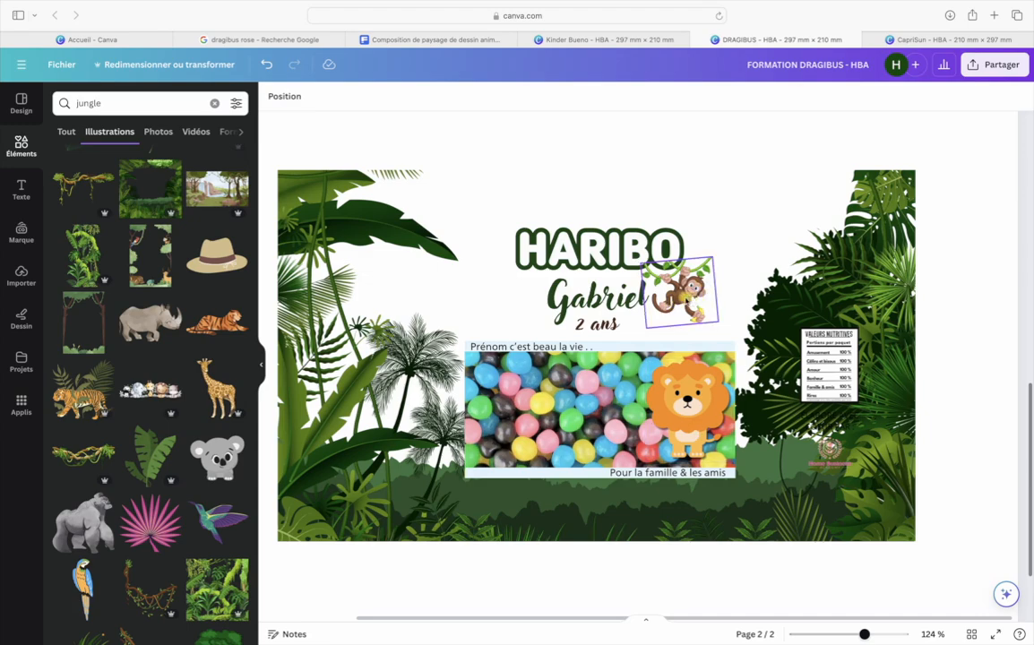
Move the monkey to the left of the child's name, just above the candy photo, and enlarge it slightly
left_click_drag(678, 291, 501, 305)
left_click_drag(538, 348, 549, 335)
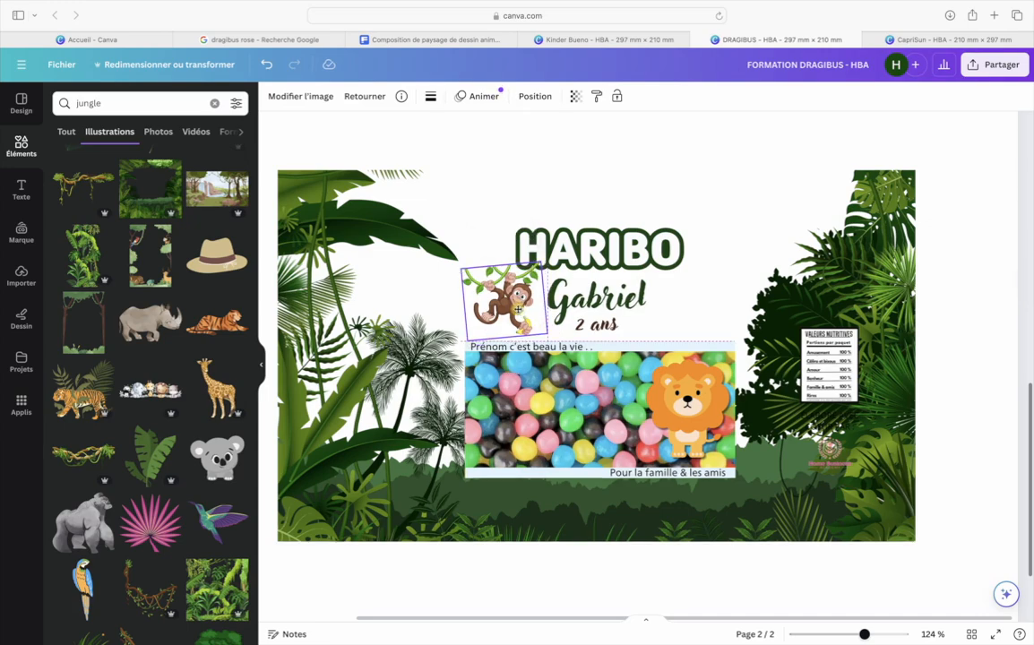
left_click(596, 421)
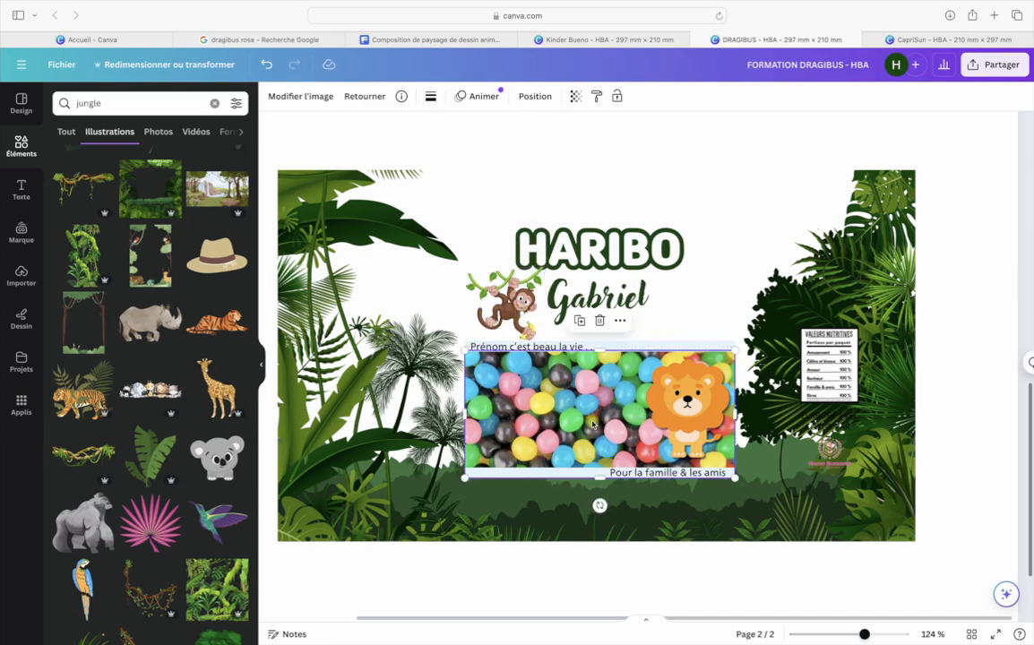
Move the lion to the right of the child's name, shrink it to about the monkey's height and nudge it slightly left
left_click_drag(701, 425, 718, 335)
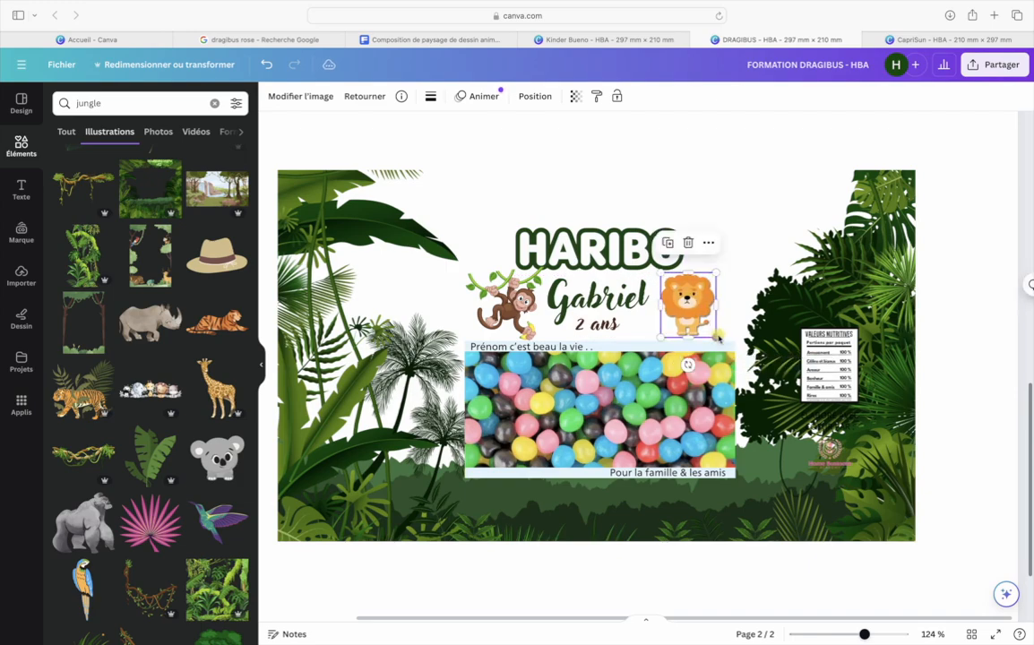
key("Left")
key("Left")
key("Left")
key("Left")
left_click(618, 429)
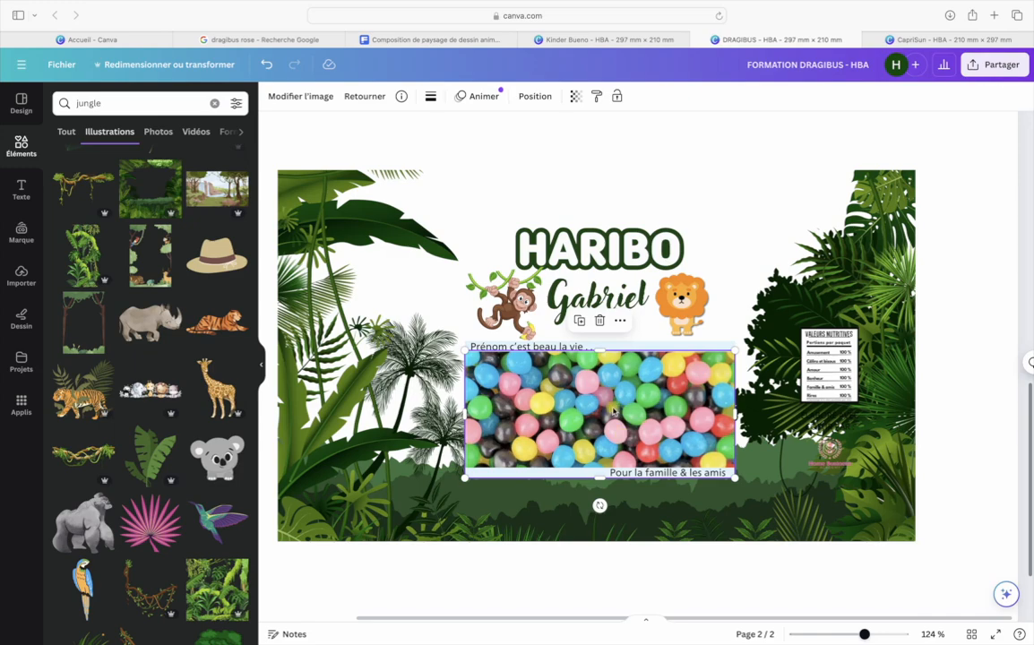
Examine the colour options of the strip above the candy photo and look through the recently used elements for a suitable texture
left_click(622, 347)
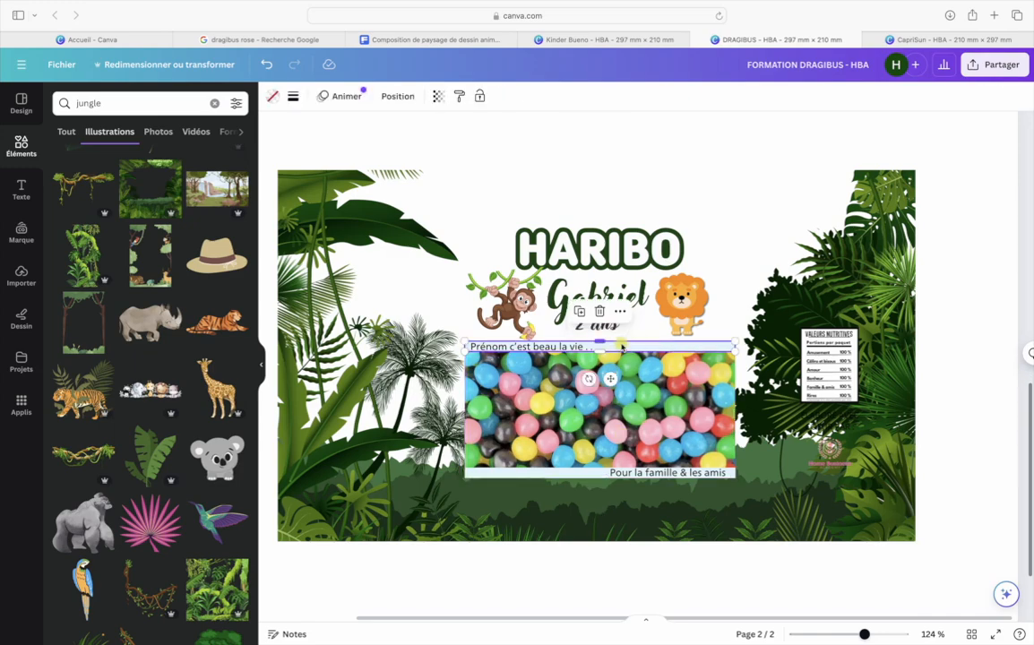
left_click(273, 97)
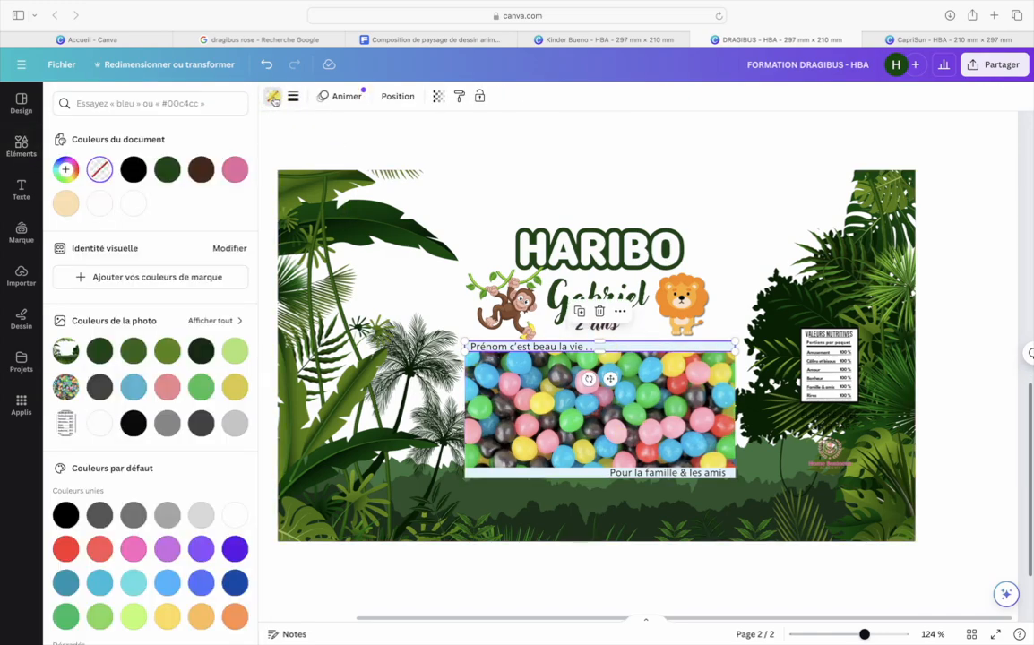
left_click(25, 150)
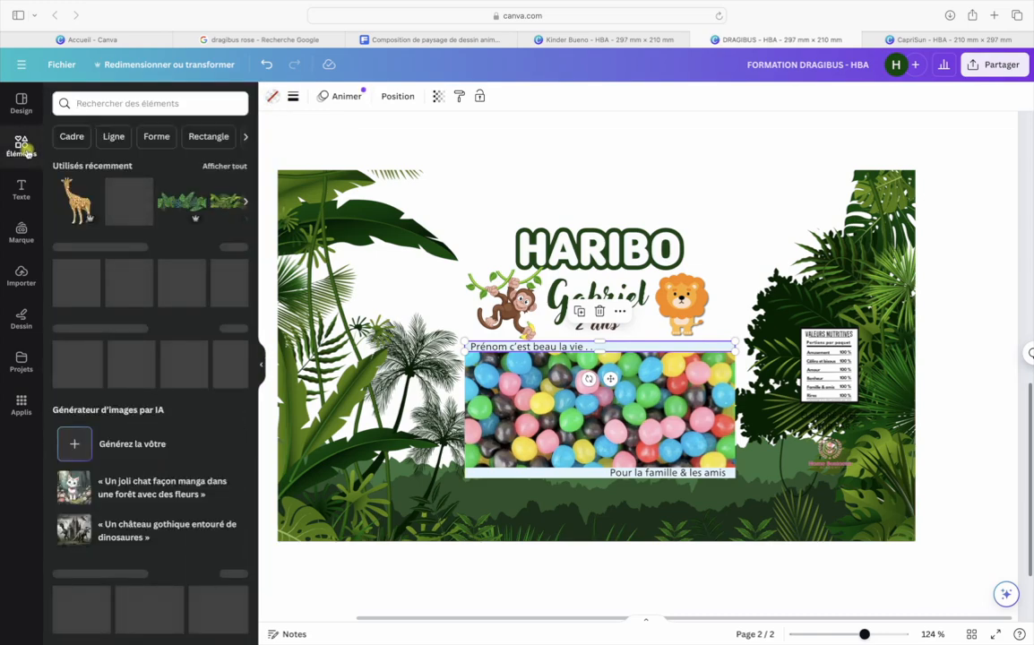
left_click(96, 106)
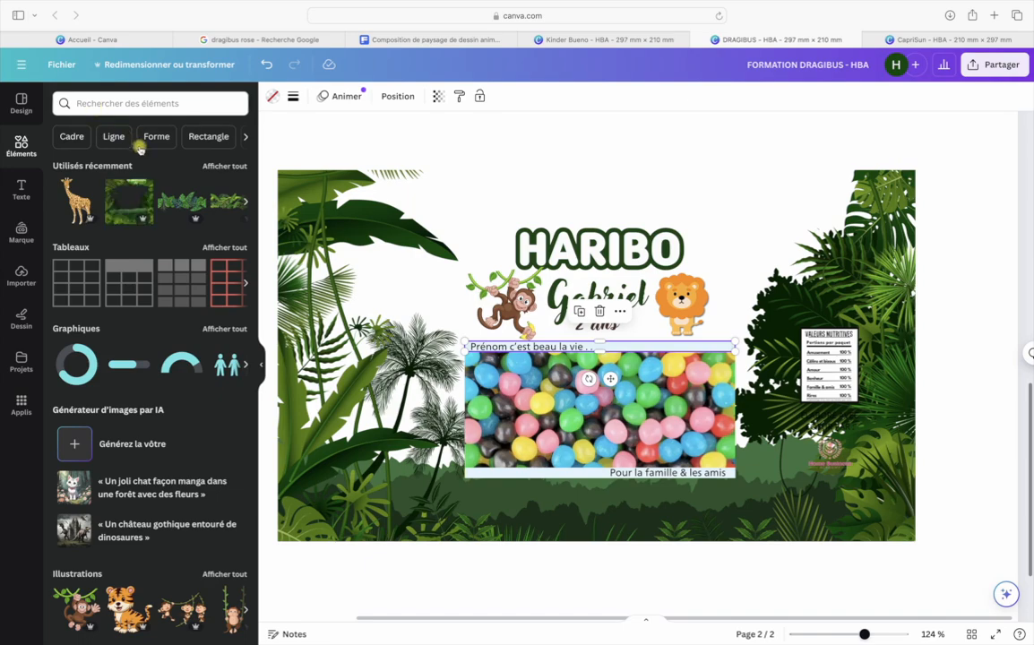
left_click(223, 166)
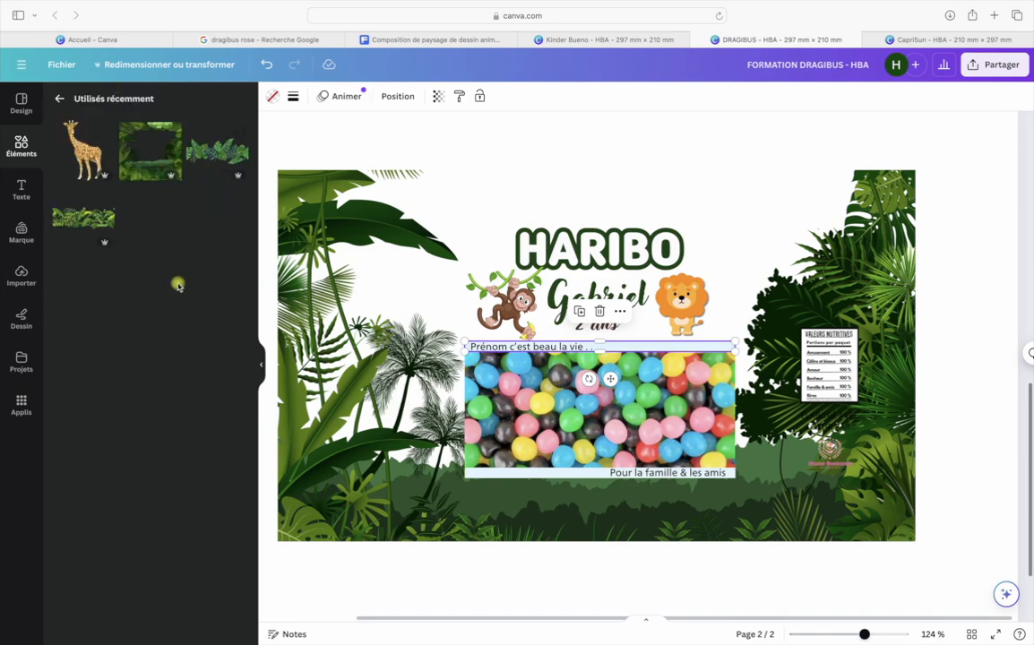
left_click(59, 99)
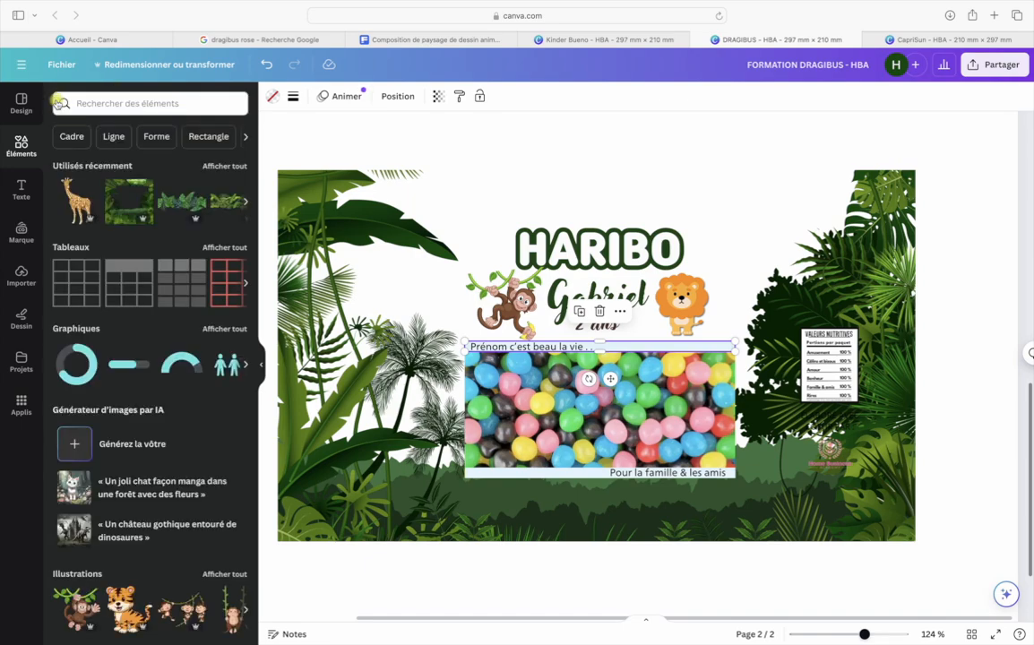
scroll(167, 396, "down", 5)
scroll(168, 396, "up", 5)
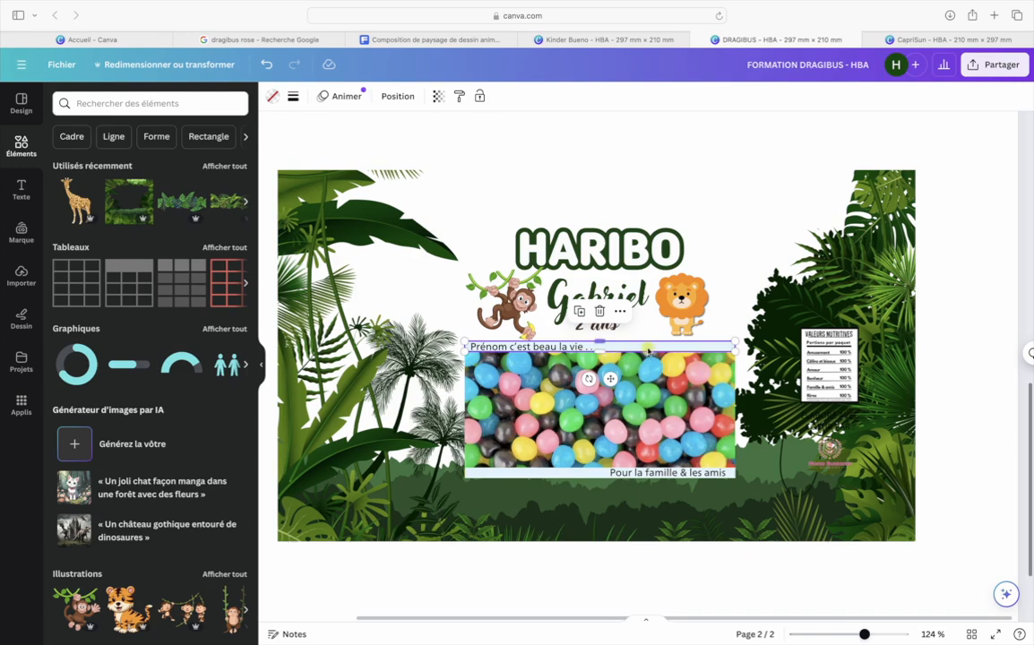
Compare the strips above and below the candy photo on page 2 with those of the original design on page 1
left_click(505, 428)
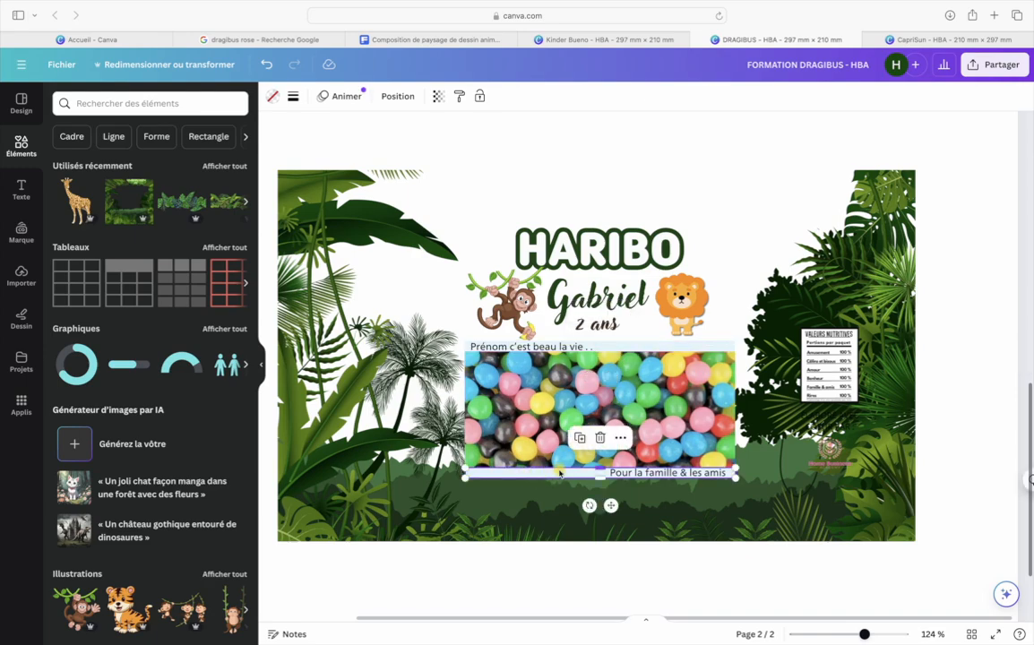
left_click(643, 352)
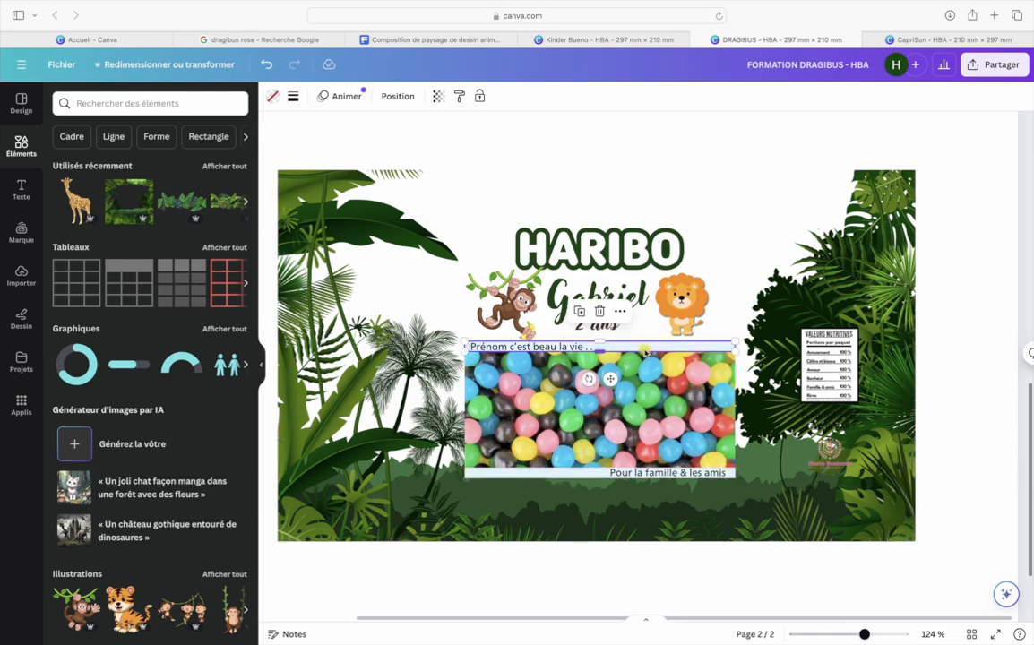
scroll(644, 350, "up", 5)
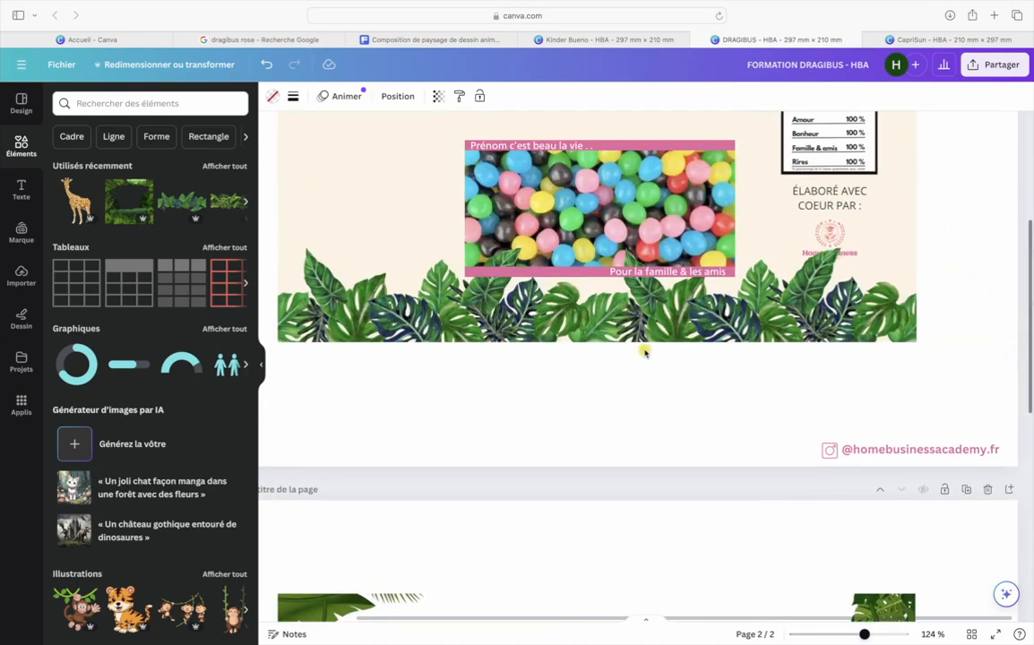
scroll(644, 350, "down", 1)
scroll(582, 311, "down", 6)
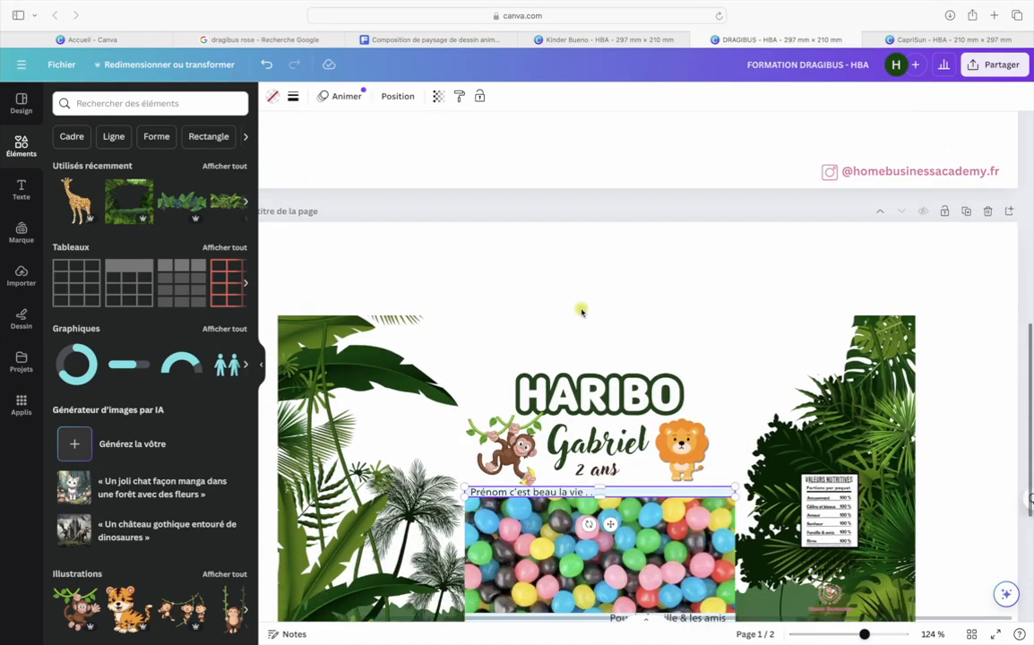
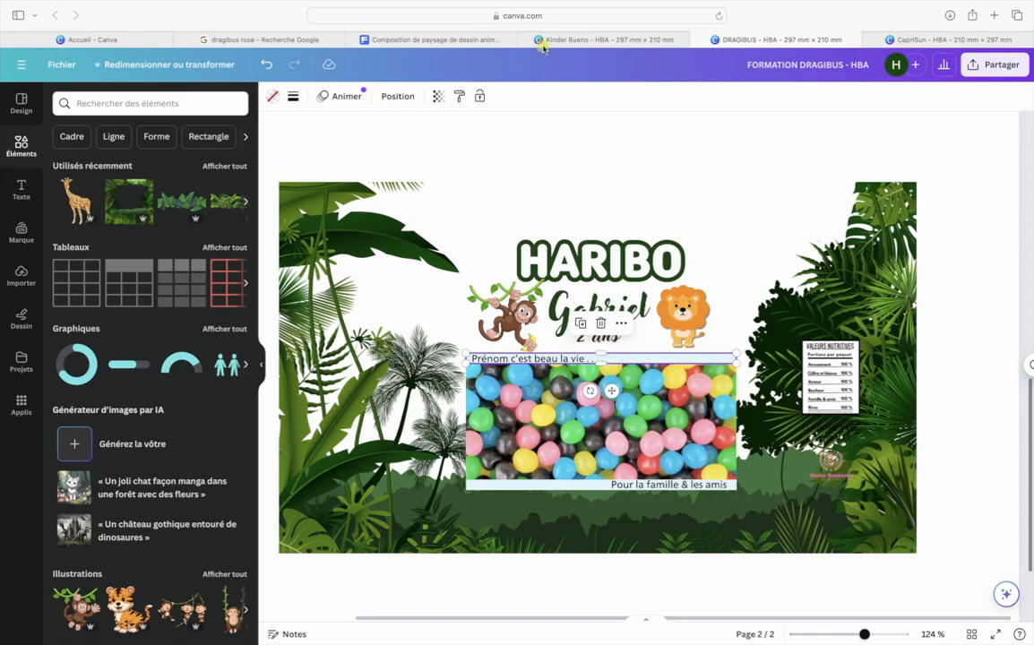
Copy the gold glitter band from the Kinder Bueno design into page 2 of the DRAGIBUS design and shrink it to under half its width
left_click(584, 41)
left_click(653, 461)
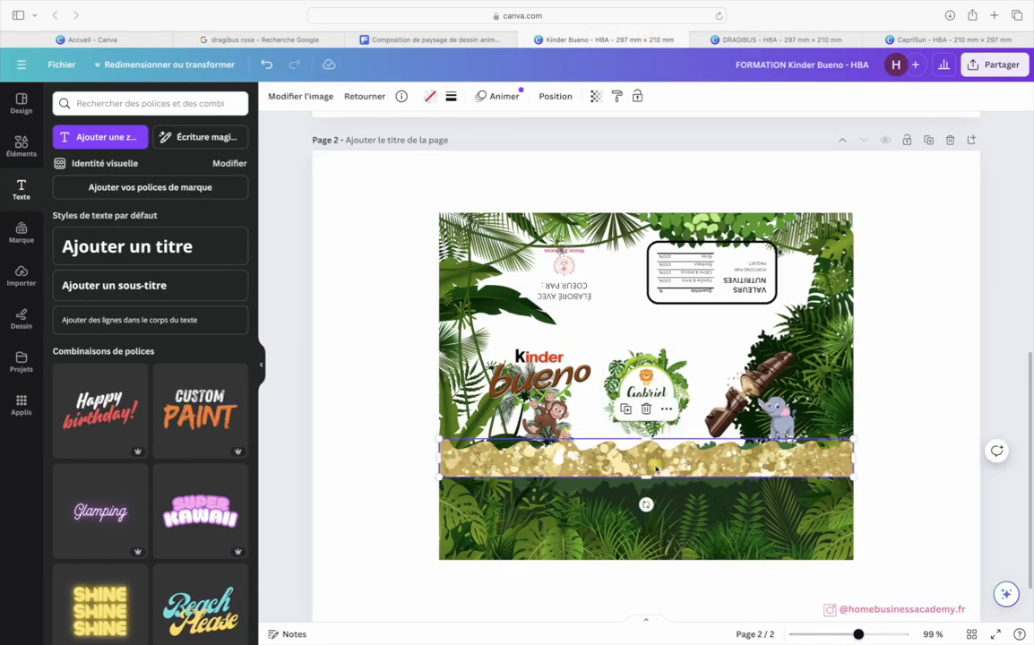
left_click(778, 40)
key("ctrl+v")
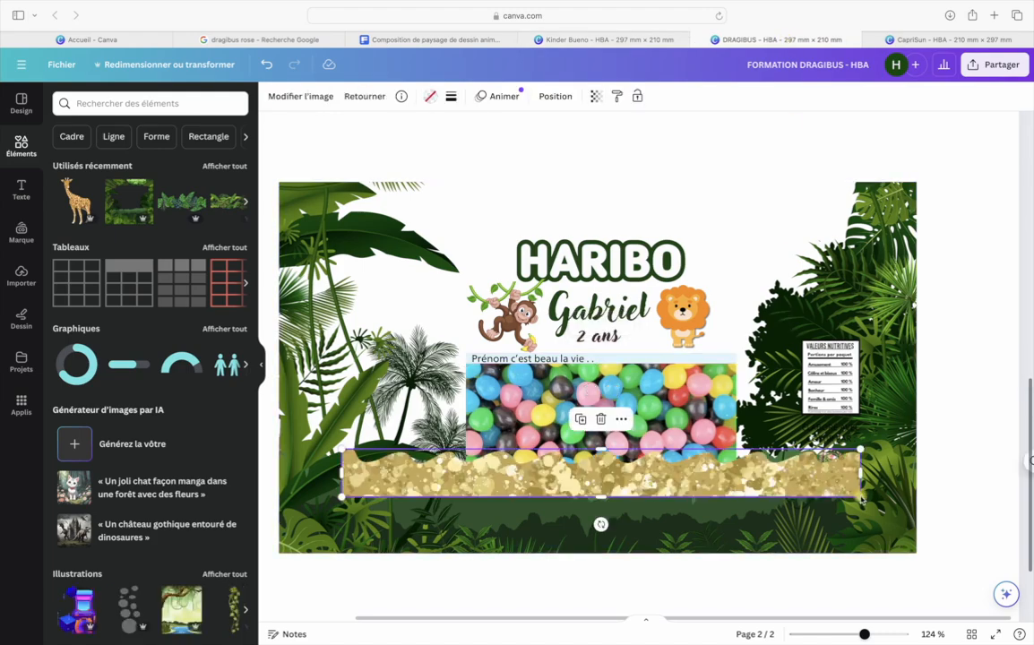
left_click_drag(778, 446, 551, 450)
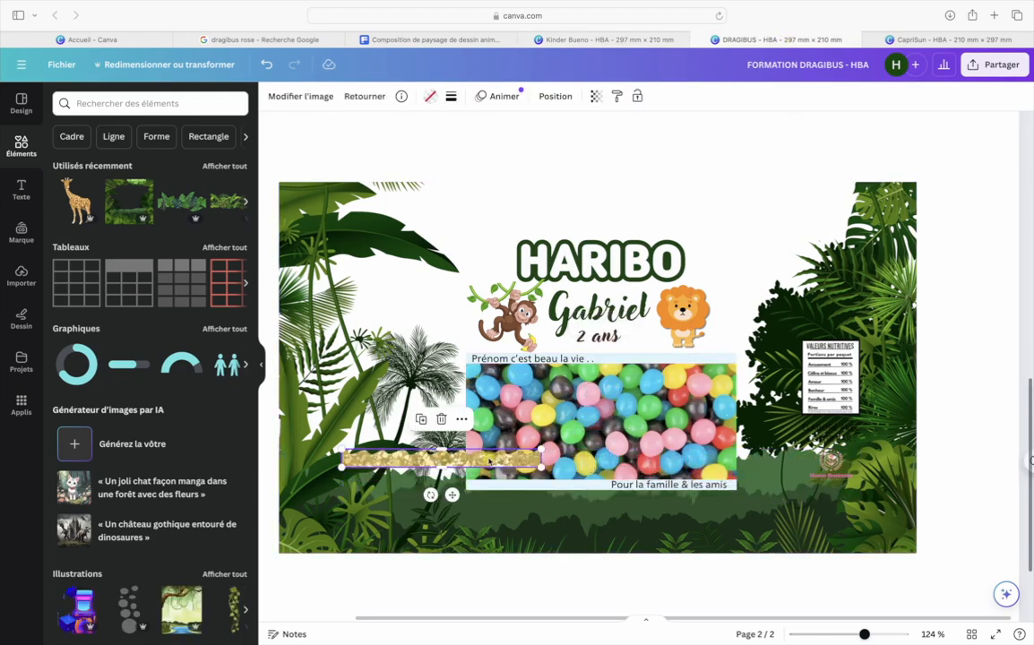
Move the gold glitter band above the jungle artwork and detach the glitter image from its frame
left_click_drag(491, 460, 733, 150)
right_click(734, 150)
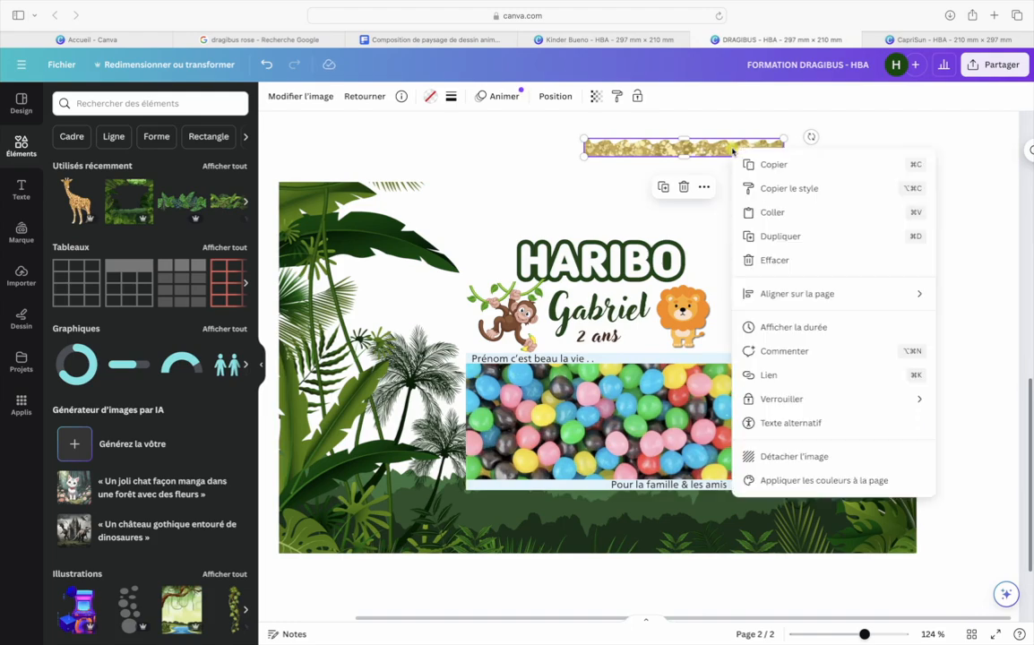
left_click(798, 457)
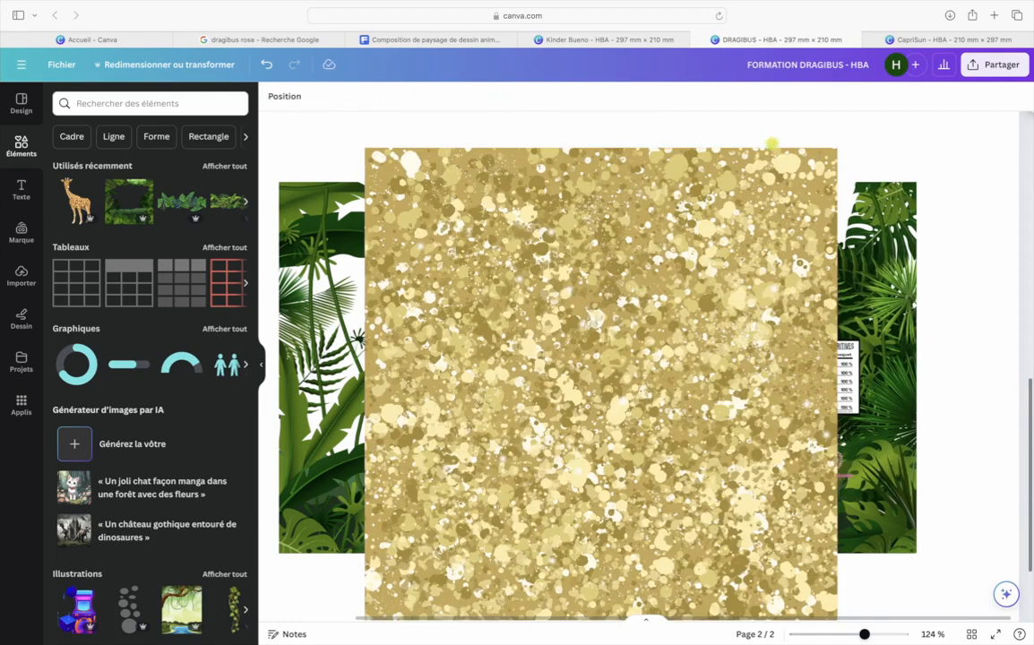
Shrink the detached gold glitter image to a small square below the jungle artwork, undoing its accidental placement in the strip
left_click_drag(677, 390, 702, 394)
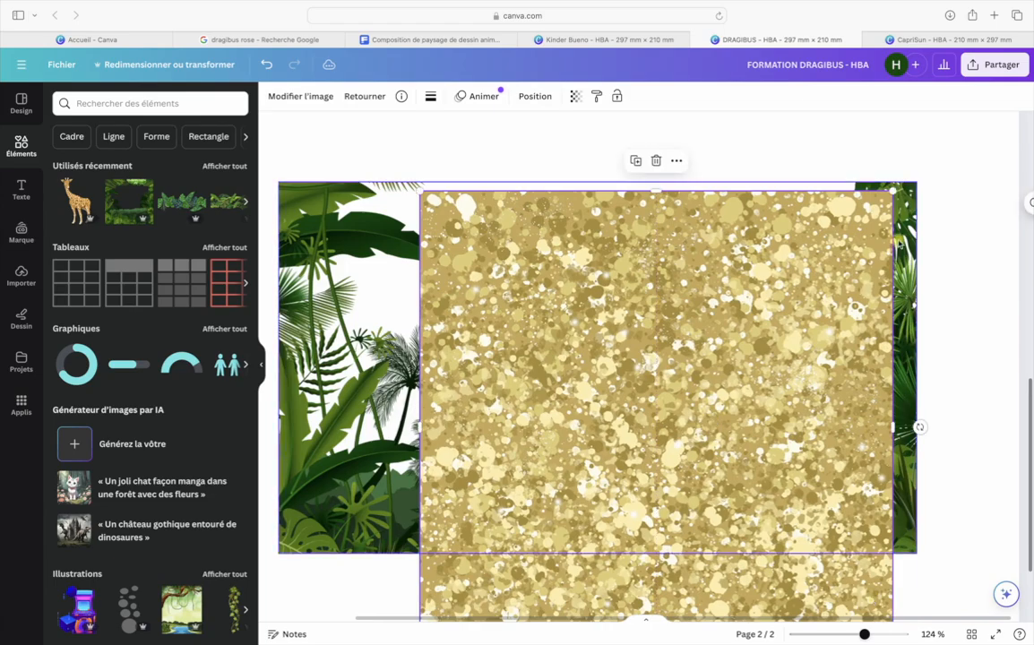
left_click_drag(893, 194, 630, 359)
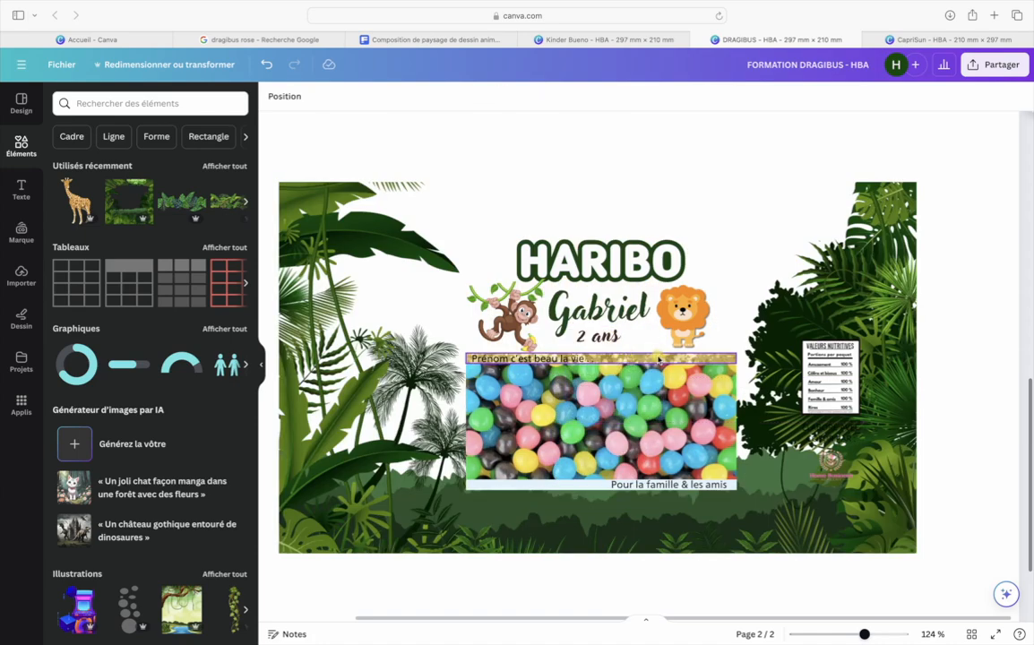
key("super+z")
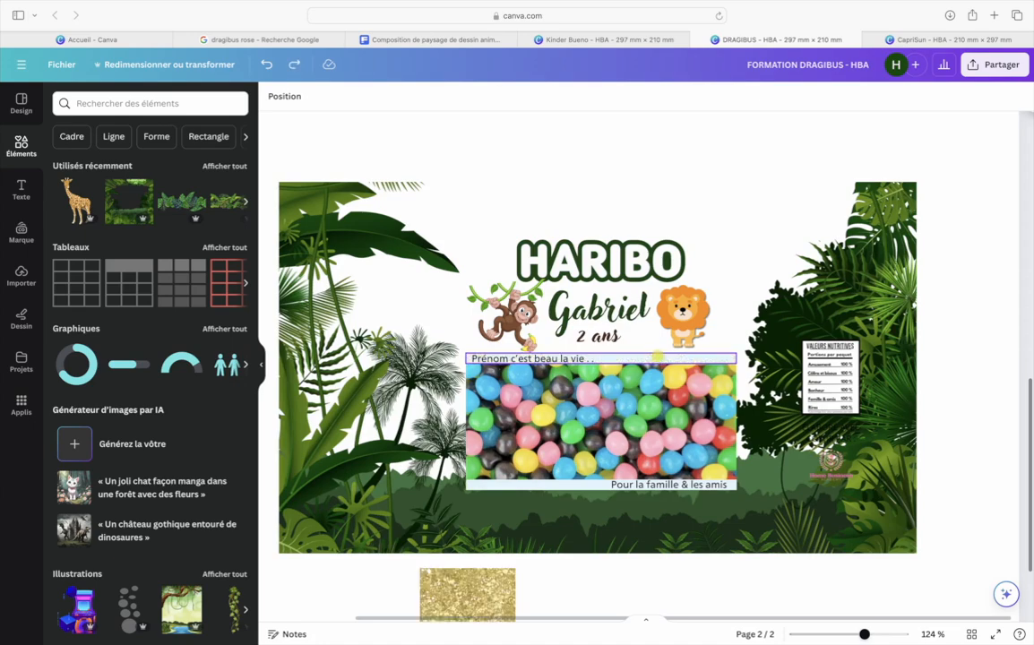
Fill the strips above and below the candy photo with the gold glitter image, using a duplicate for the second strip
left_click(518, 566)
left_click_drag(519, 566, 646, 358)
key("super+d")
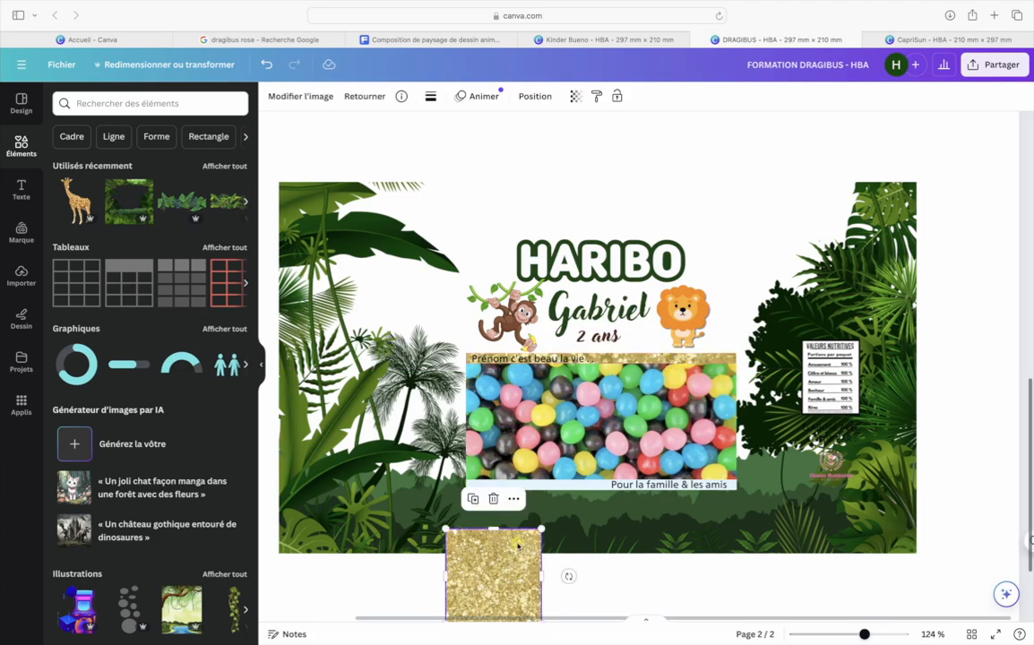
left_click_drag(506, 573, 553, 489)
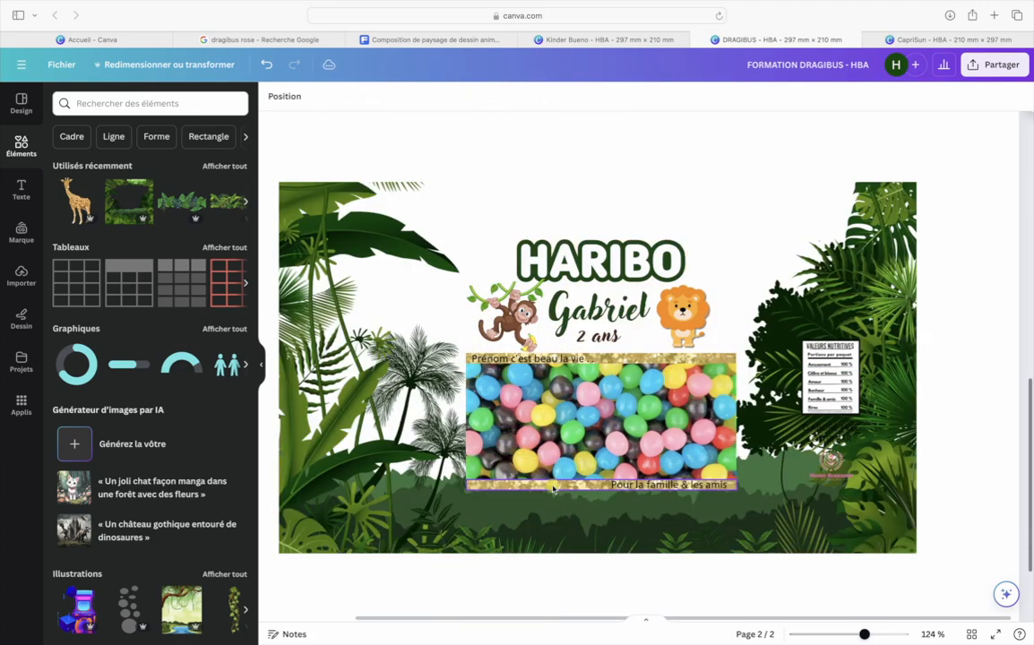
left_click(575, 572)
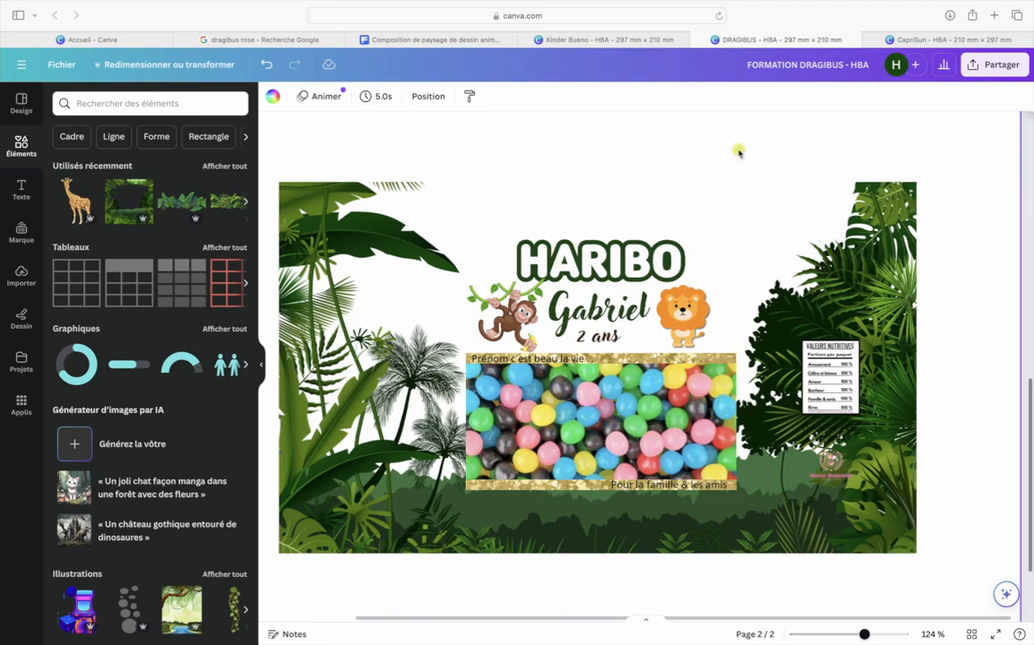
Compare the Kinder Bueno and DRAGIBUS designs, and open the CapriSun design to check the logo on page 1's cream panel
left_click(622, 44)
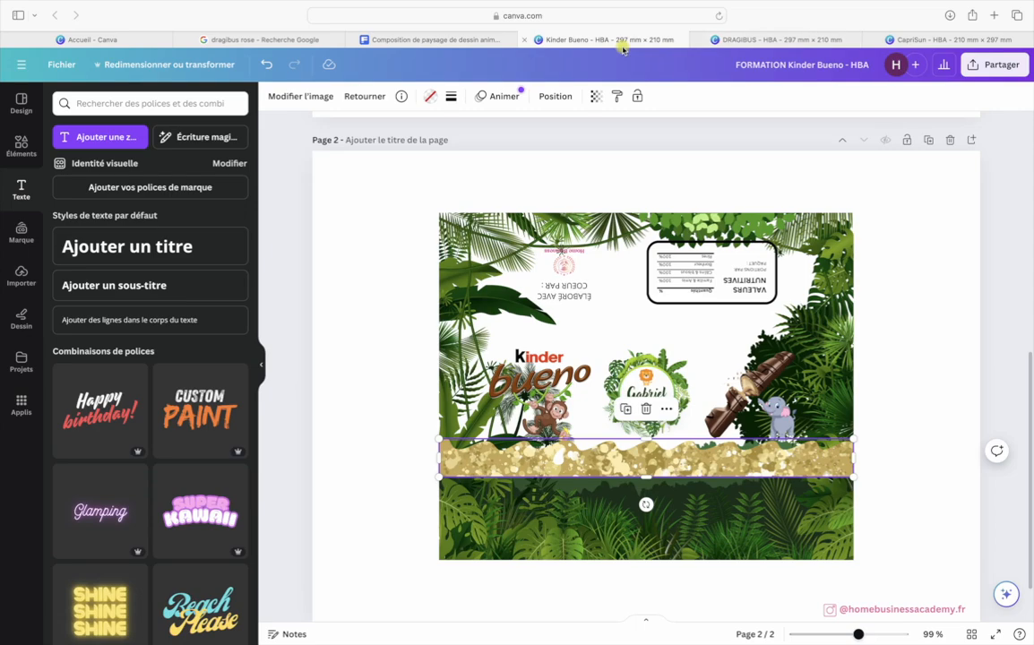
left_click(727, 40)
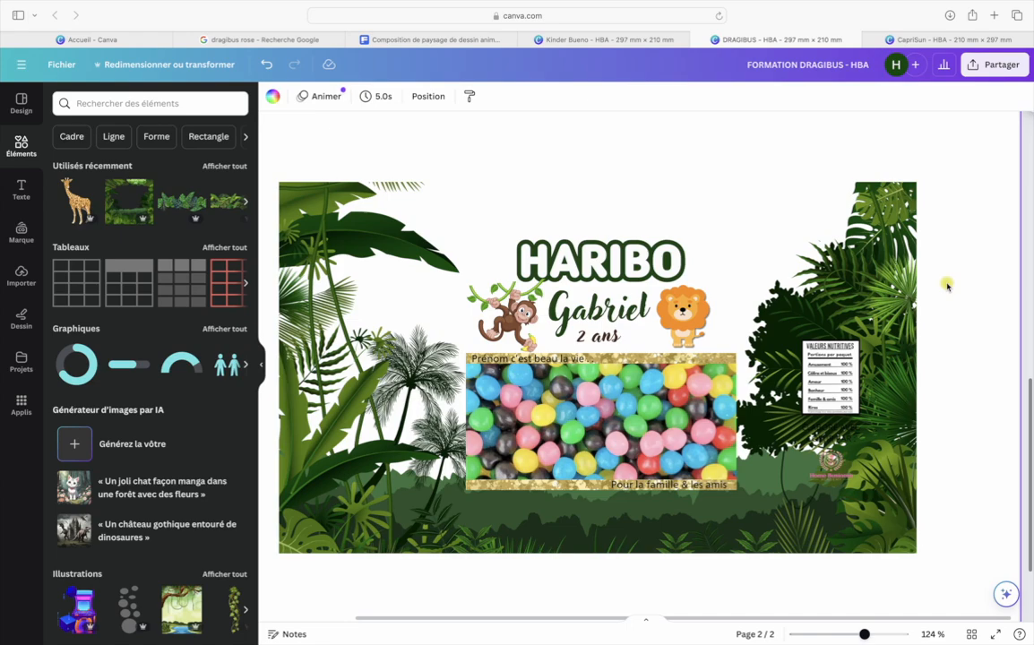
left_click(874, 39)
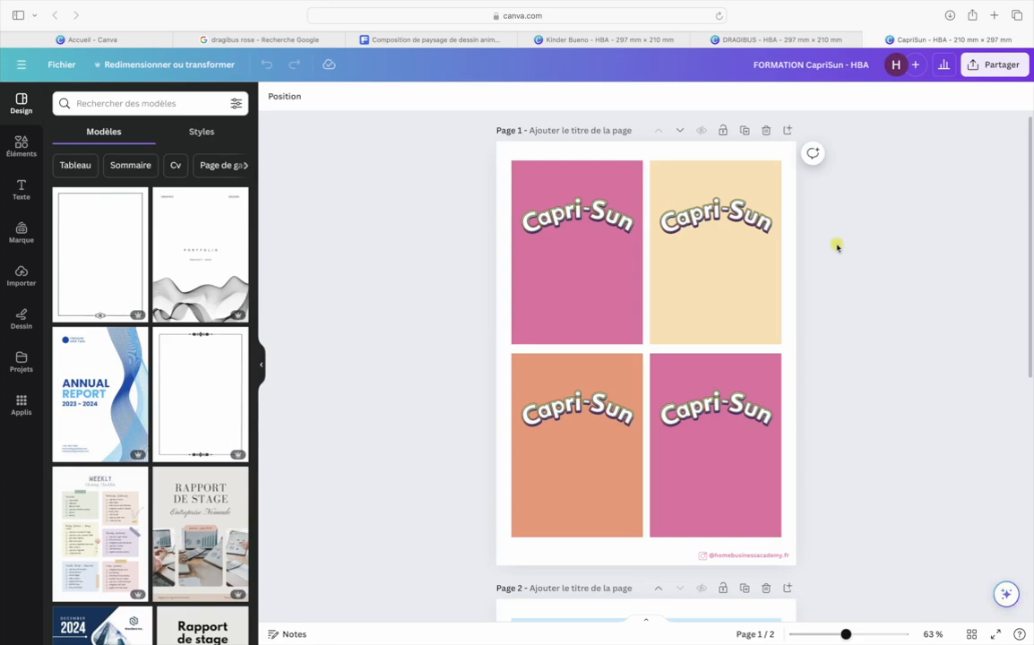
left_click(724, 218)
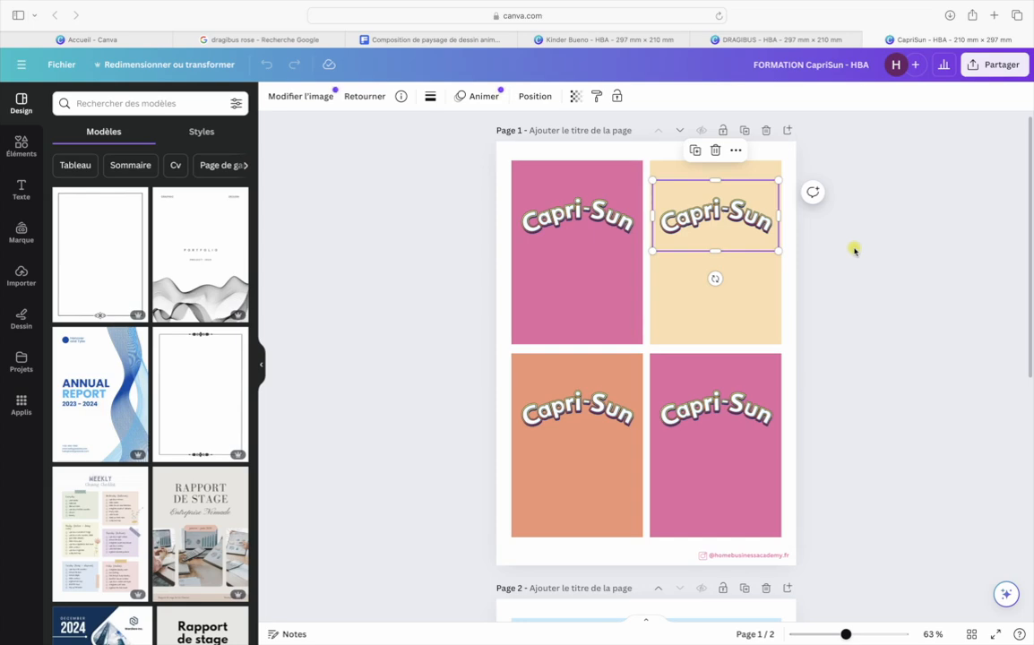
Search Google Images for "caprison logo png" and open the transparent Capri-Sun logo from PNG All
left_click(260, 39)
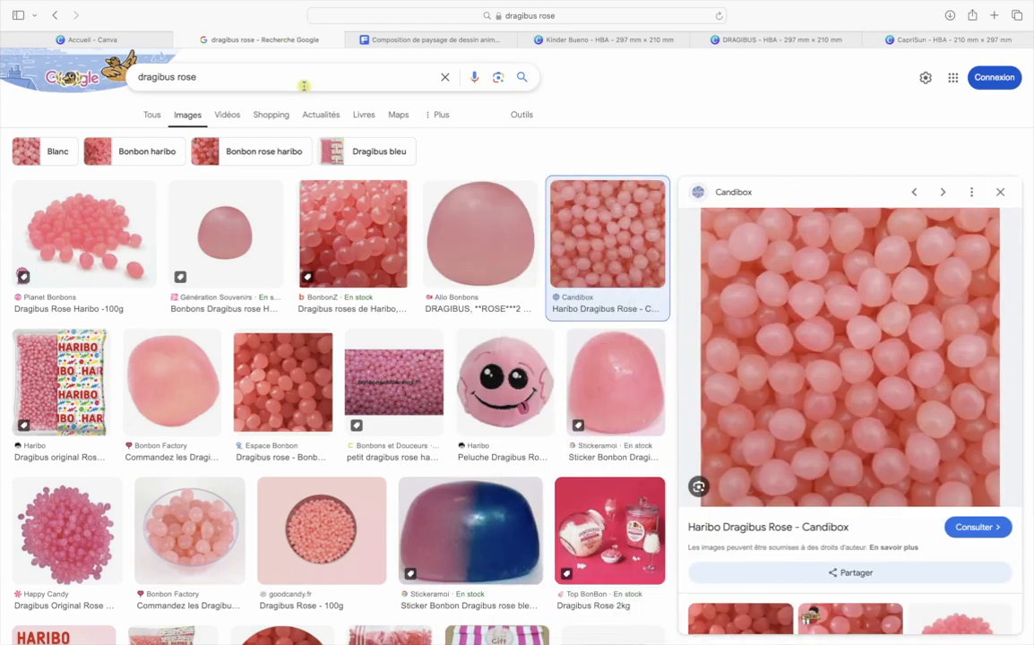
triple_click(304, 83)
type("ca")
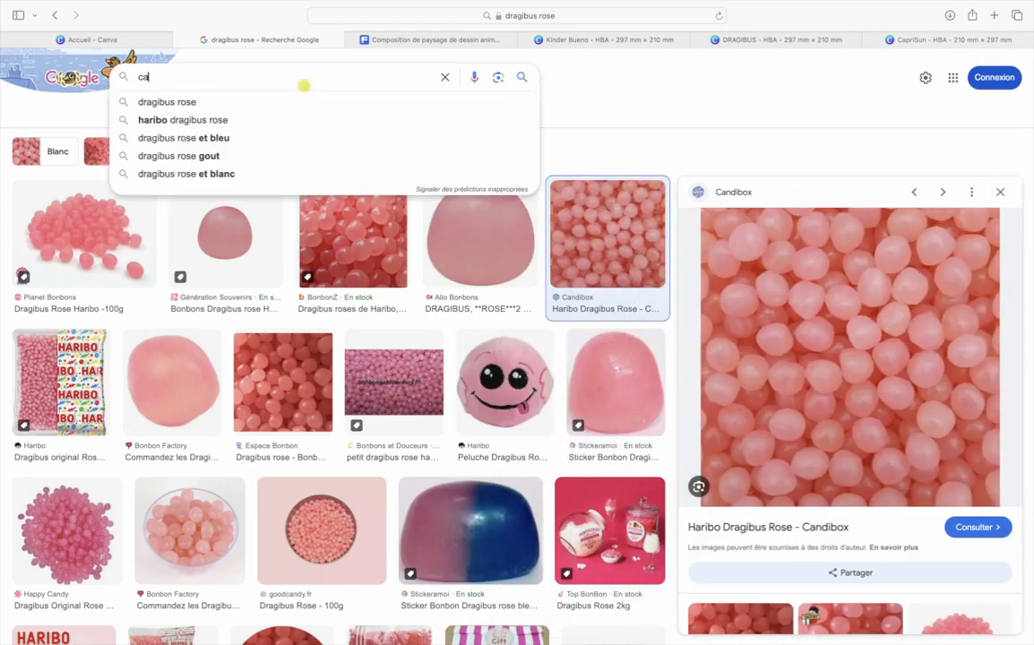
type("prison logo png")
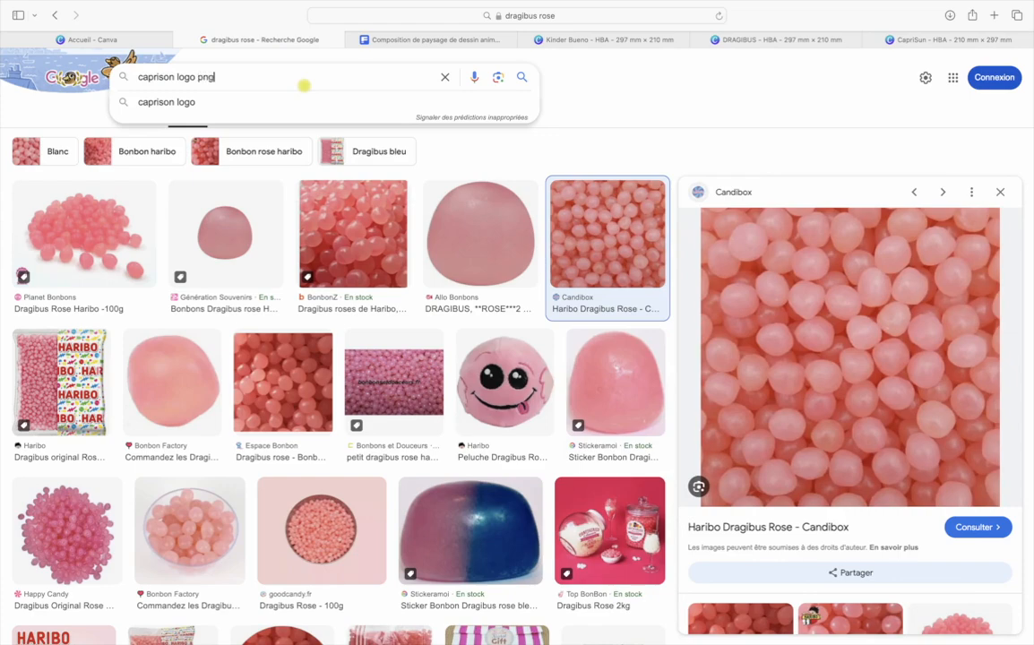
key("Return")
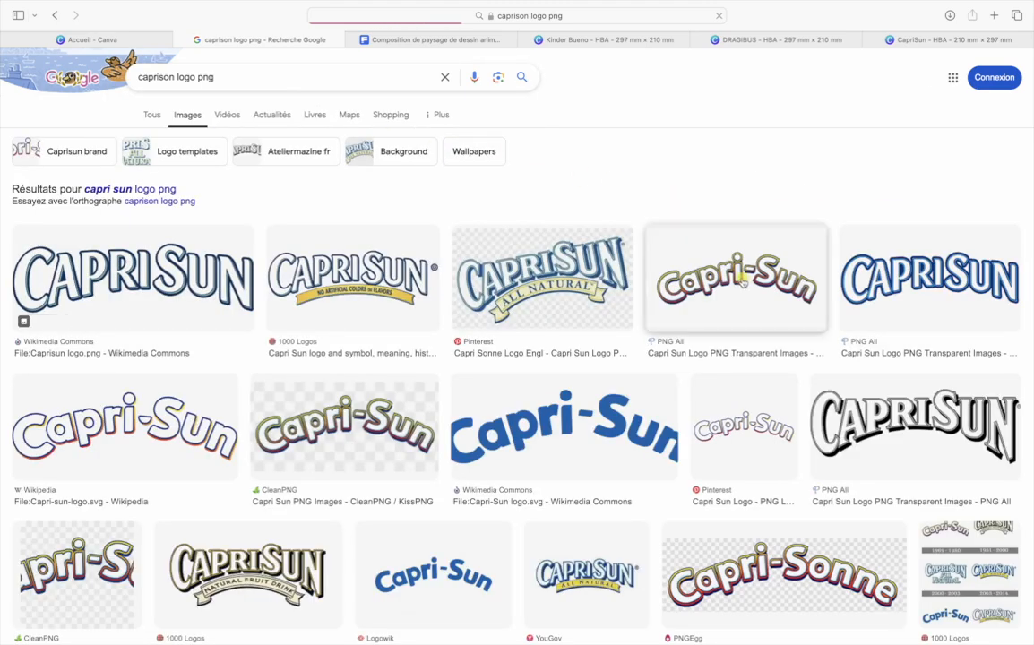
left_click(743, 279)
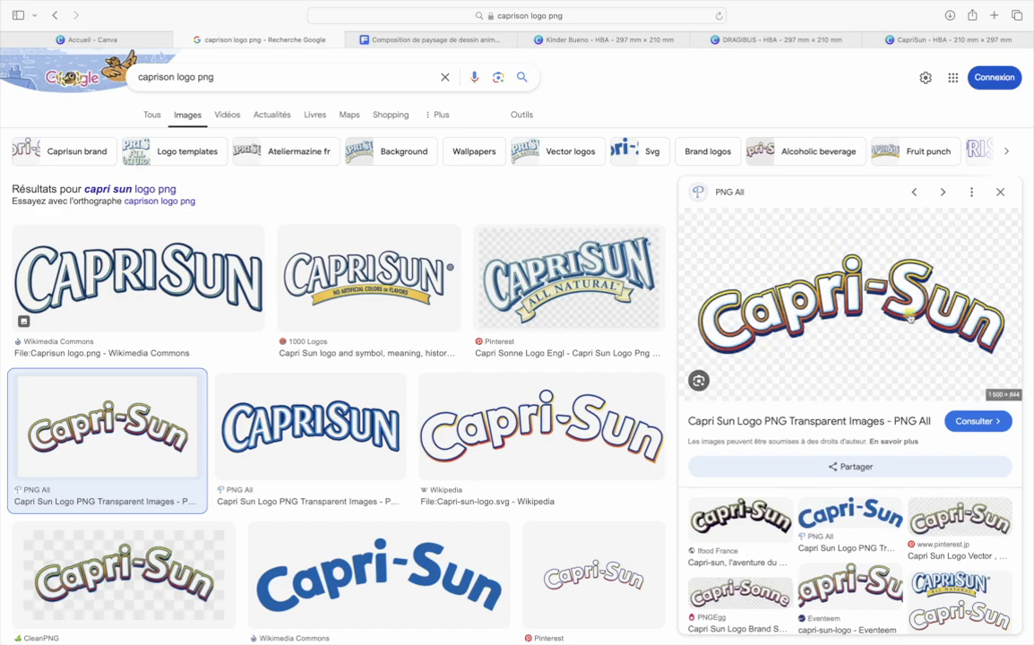
Save the previewed Capri-Sun logo image to the computer
right_click(819, 285)
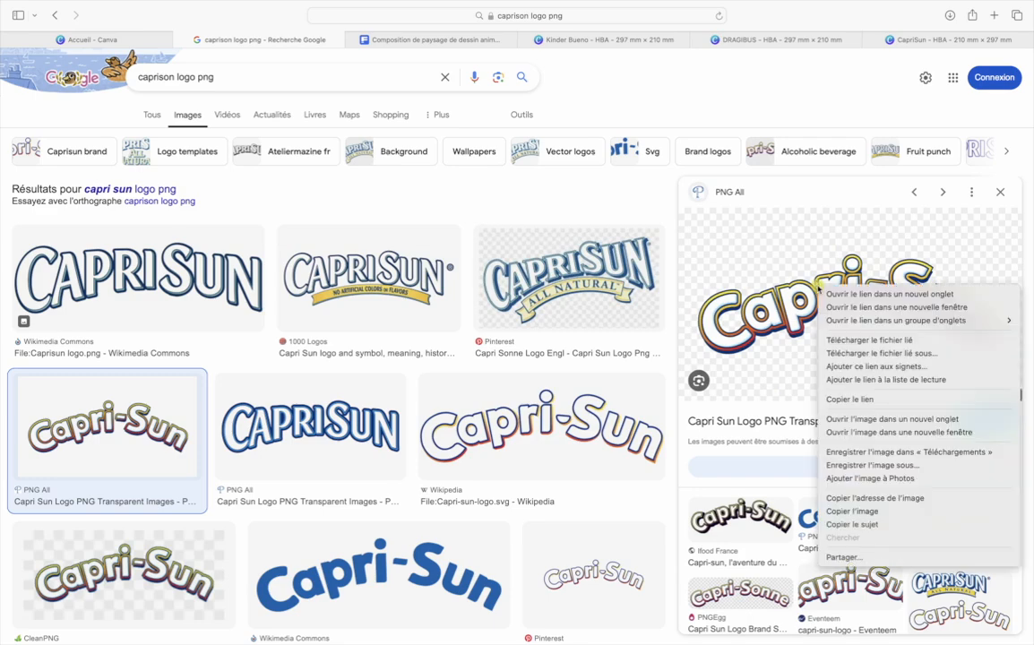
left_click(864, 466)
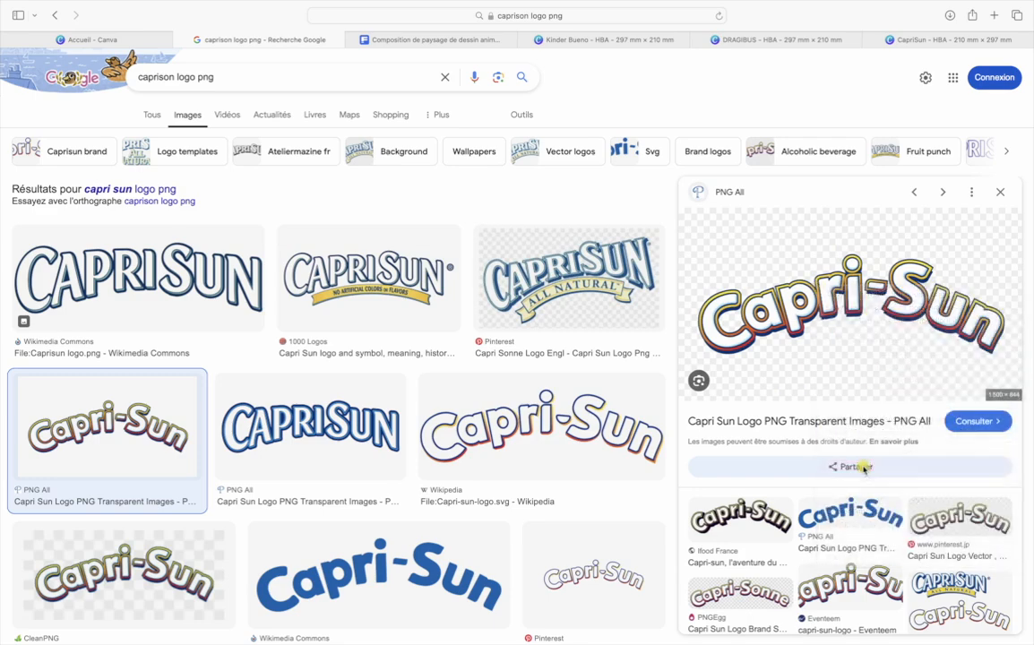
left_click(624, 355)
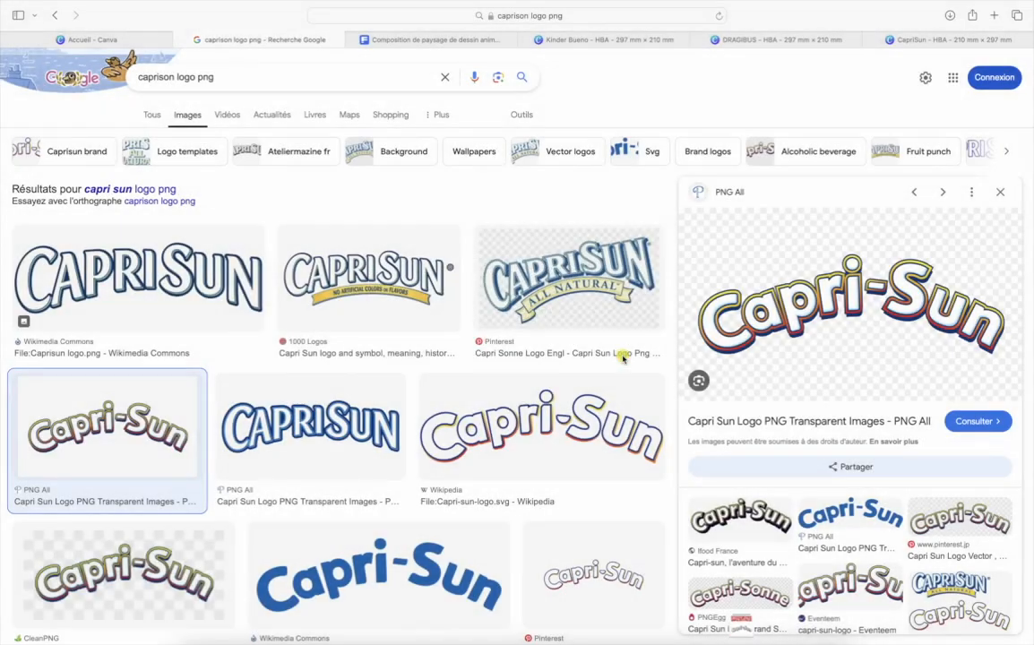
Import the downloaded file Capri-Sun-Logo-PNG-Pic.png into the uploads of the CapriSun design
left_click(895, 40)
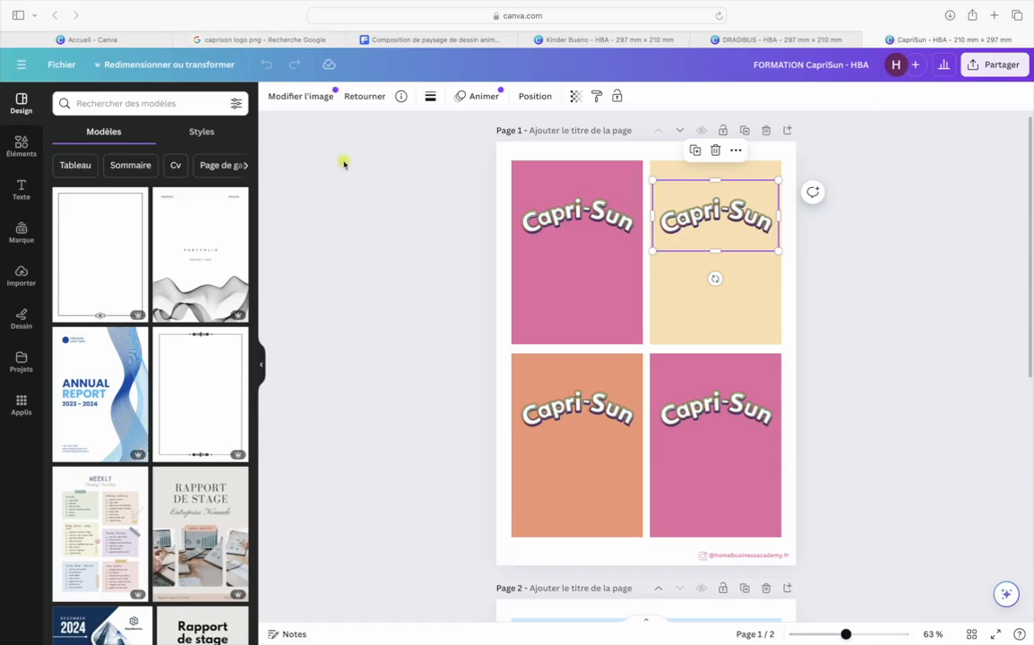
left_click(449, 262)
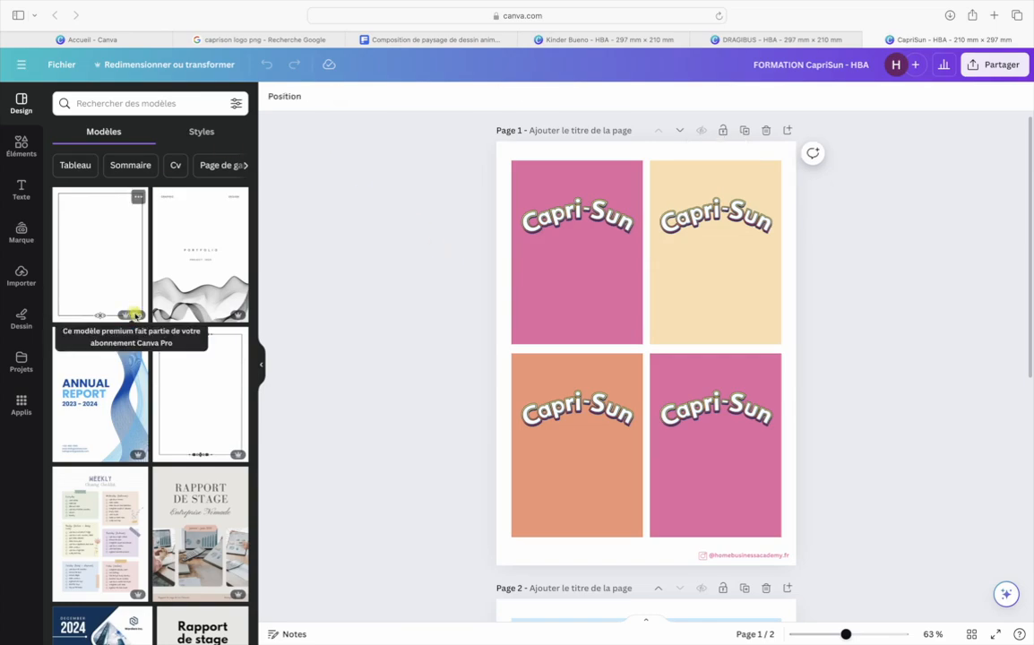
left_click(41, 17)
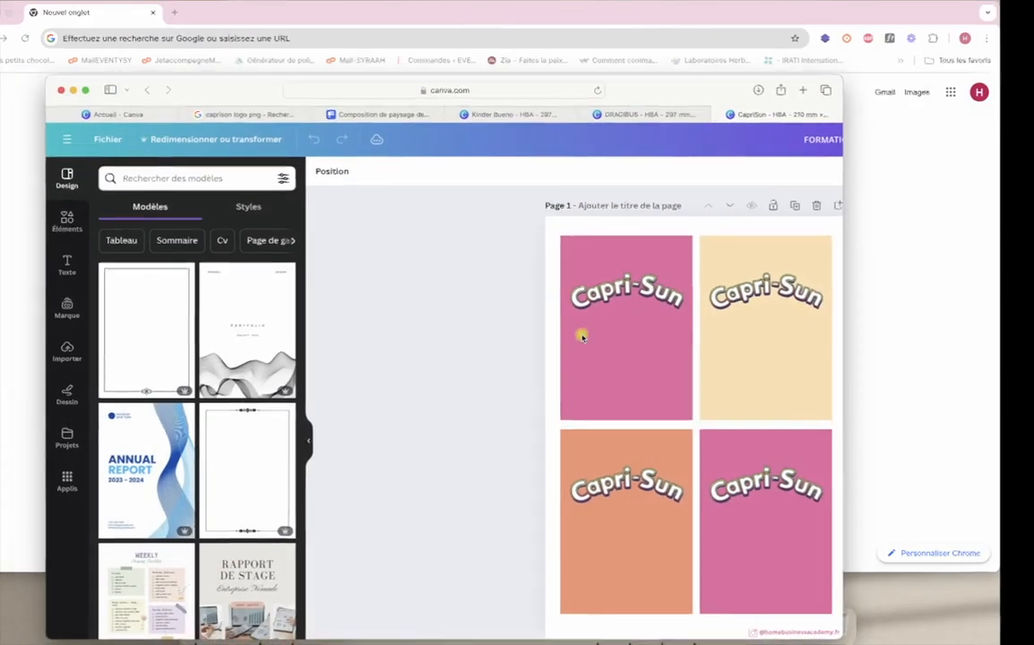
left_click(743, 600)
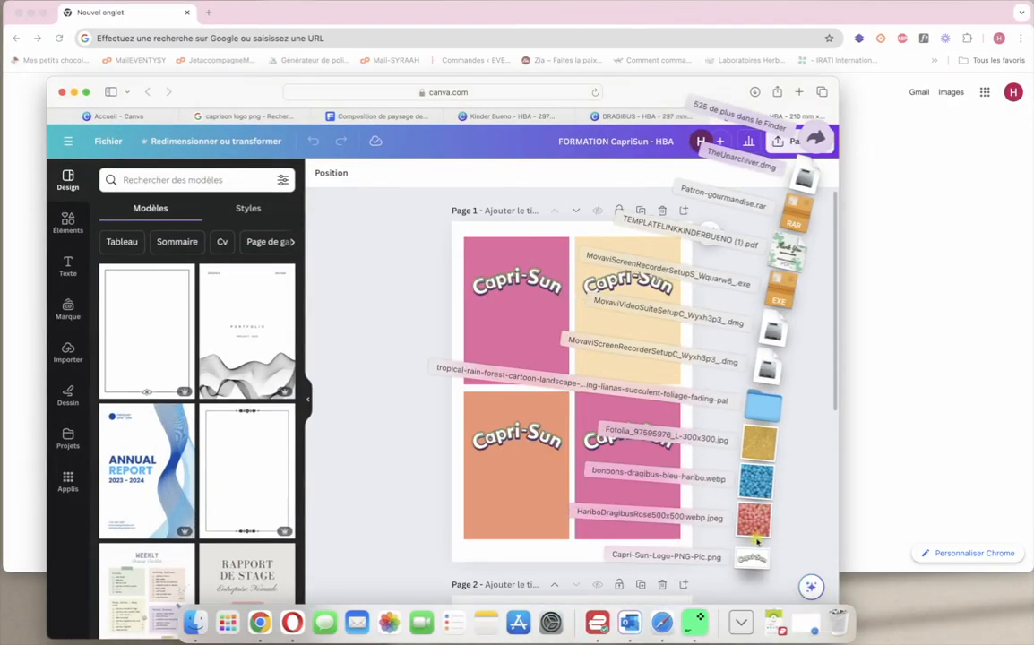
left_click_drag(674, 506, 133, 244)
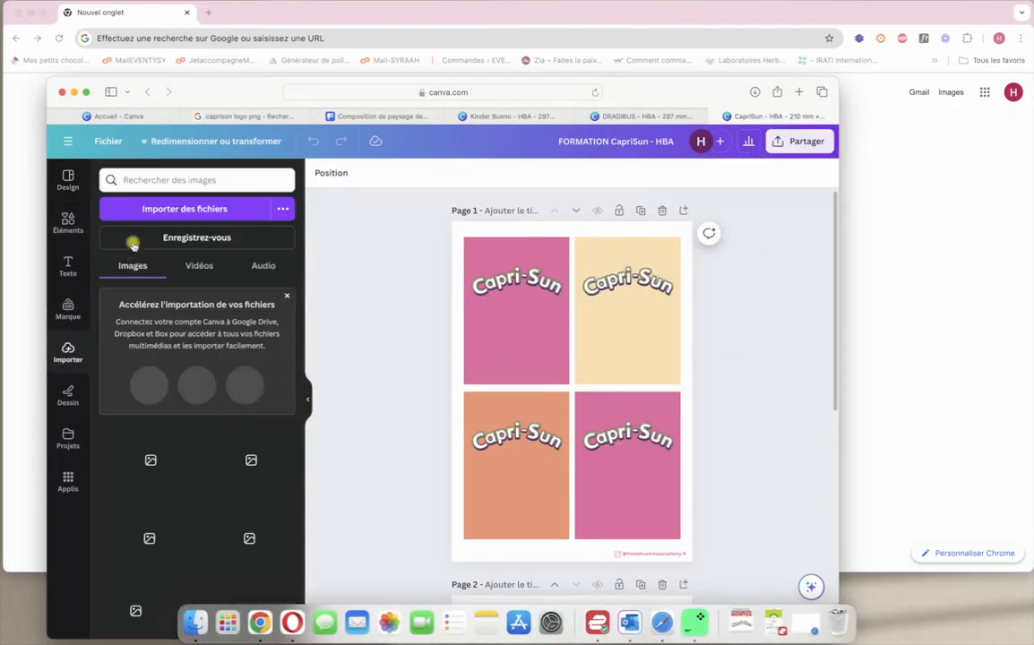
left_click(87, 92)
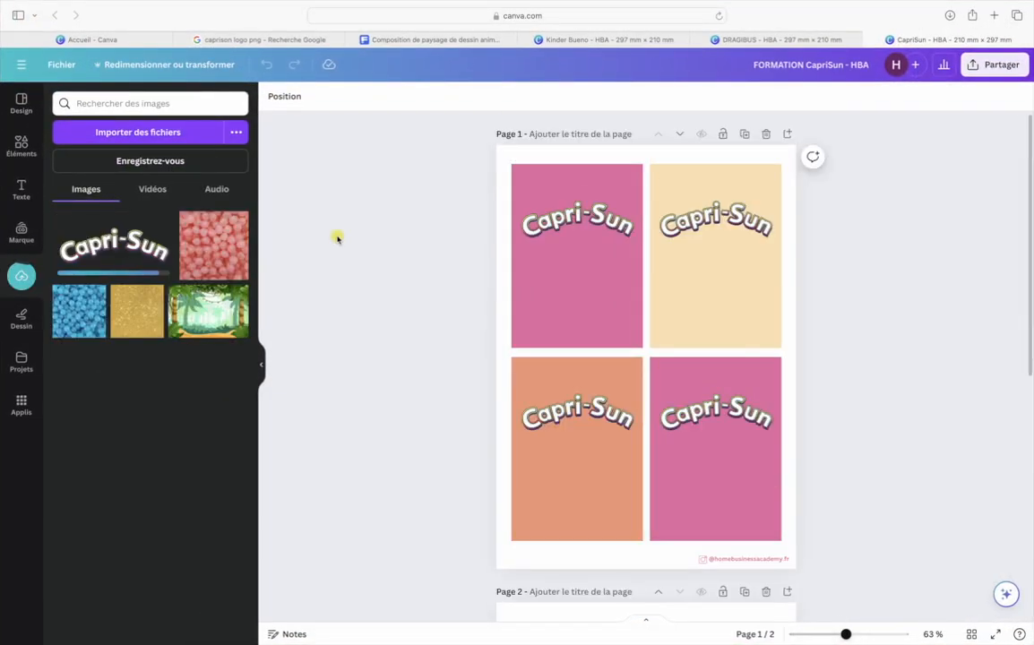
Place the imported Capri-Sun logo on page 1 and try reducing its size
left_click(133, 245)
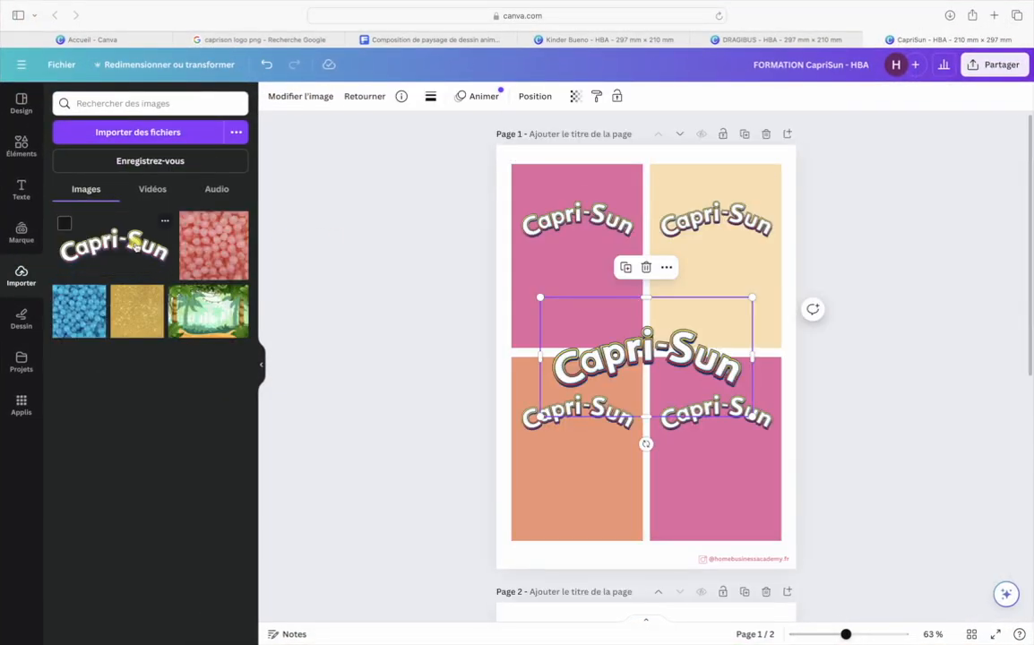
left_click_drag(752, 417, 609, 305)
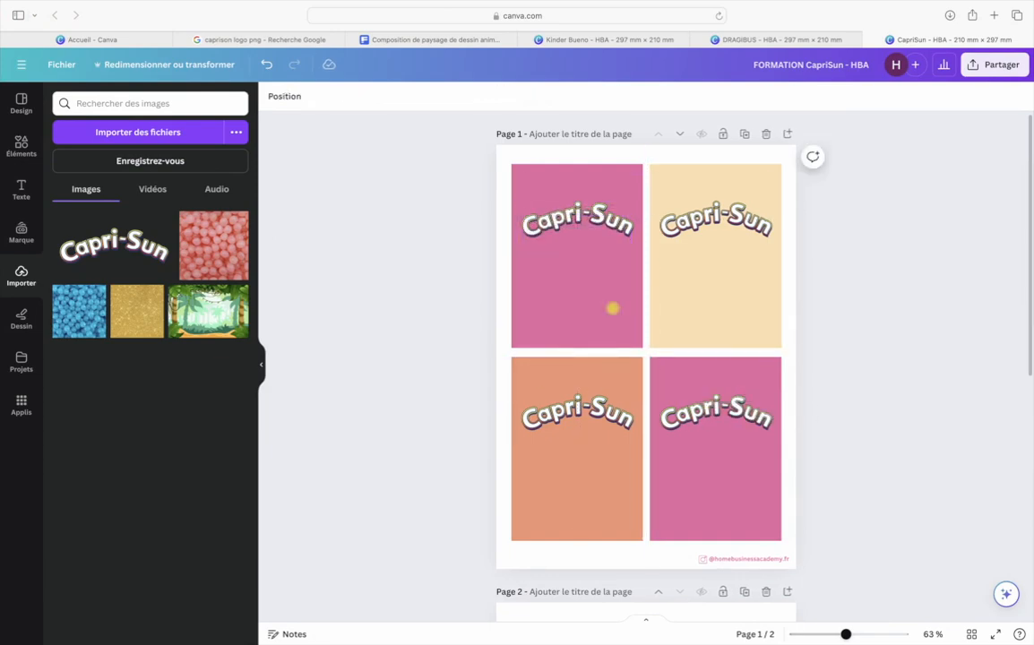
Try a blue fill on the cream panel of page 1 and restore its cream colour
scroll(639, 276, "up", 5)
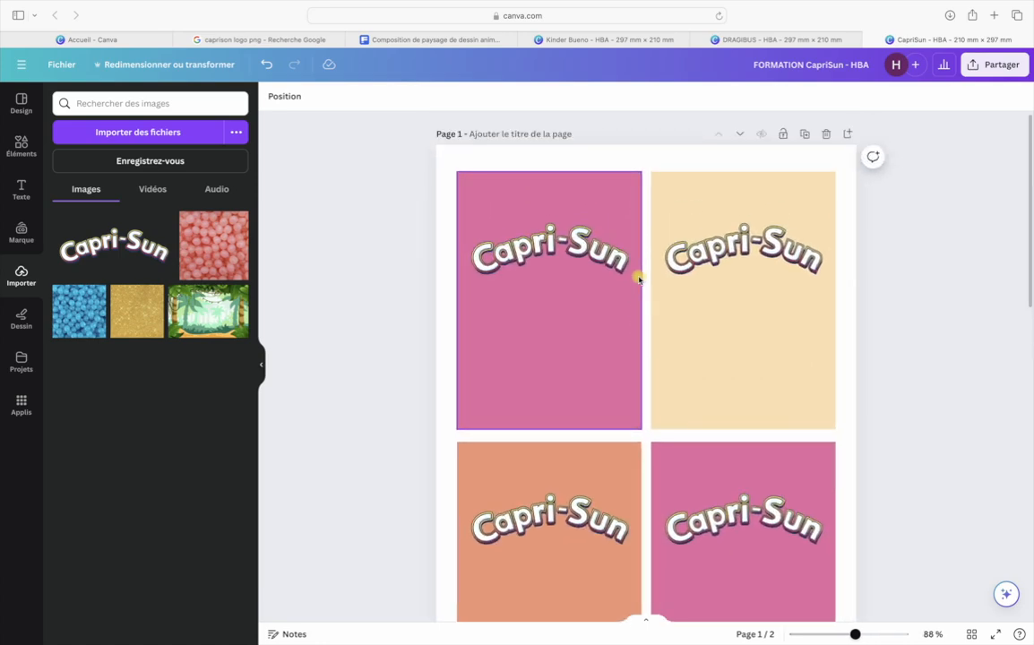
left_click(565, 350)
left_click(423, 346)
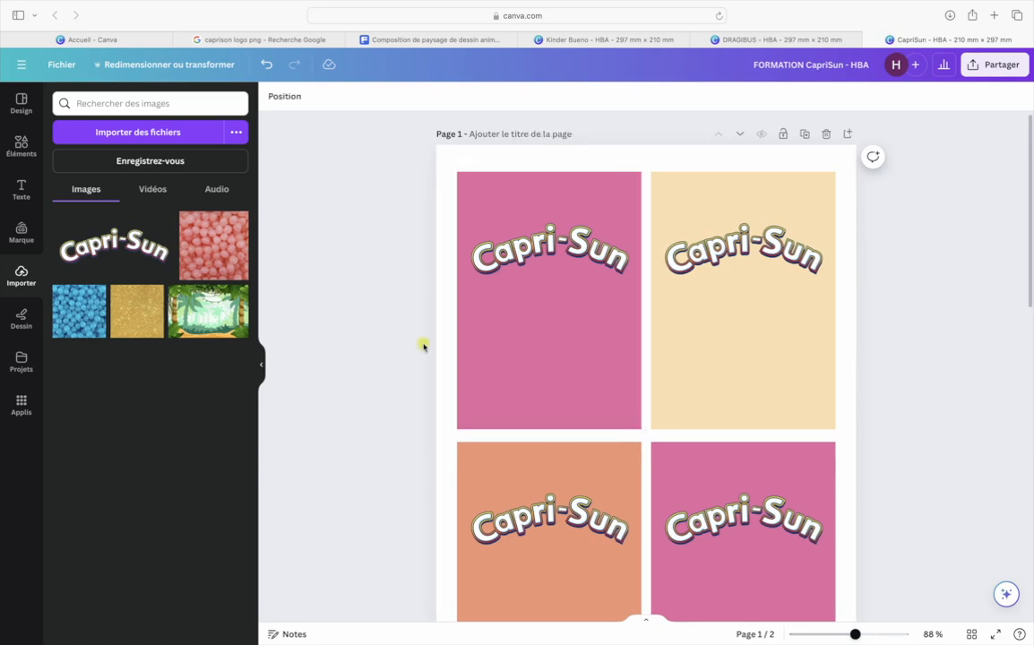
left_click(561, 328)
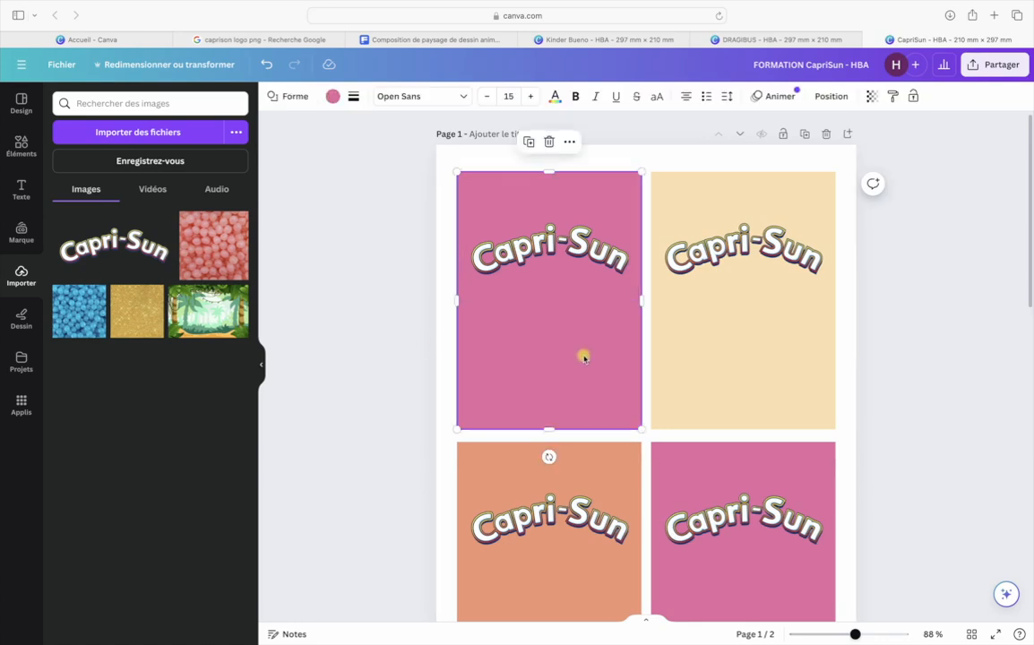
left_click(698, 363)
left_click(333, 96)
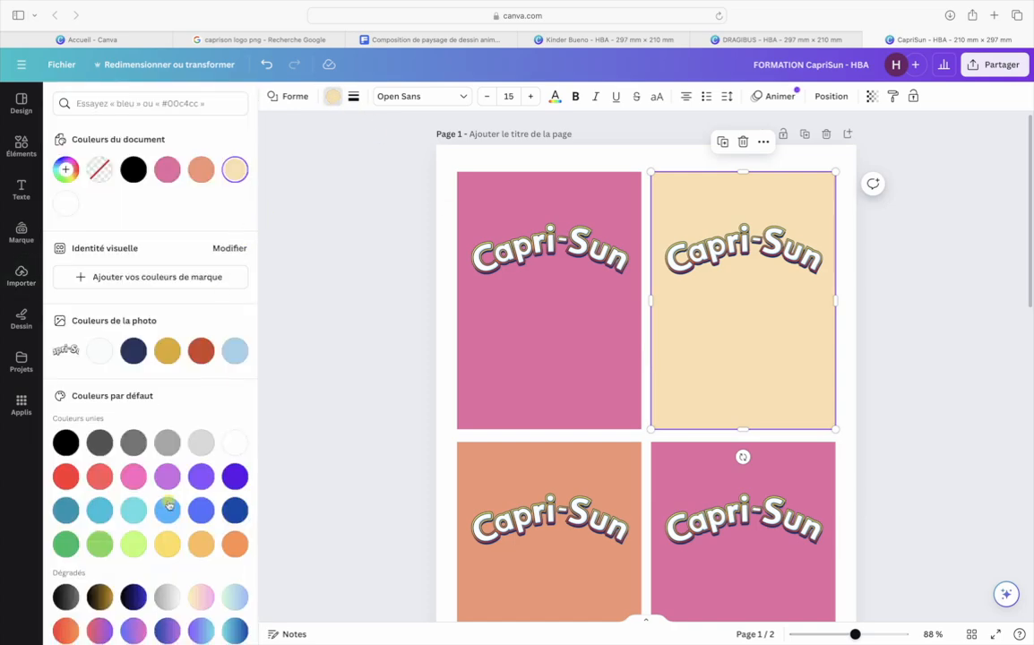
left_click(200, 510)
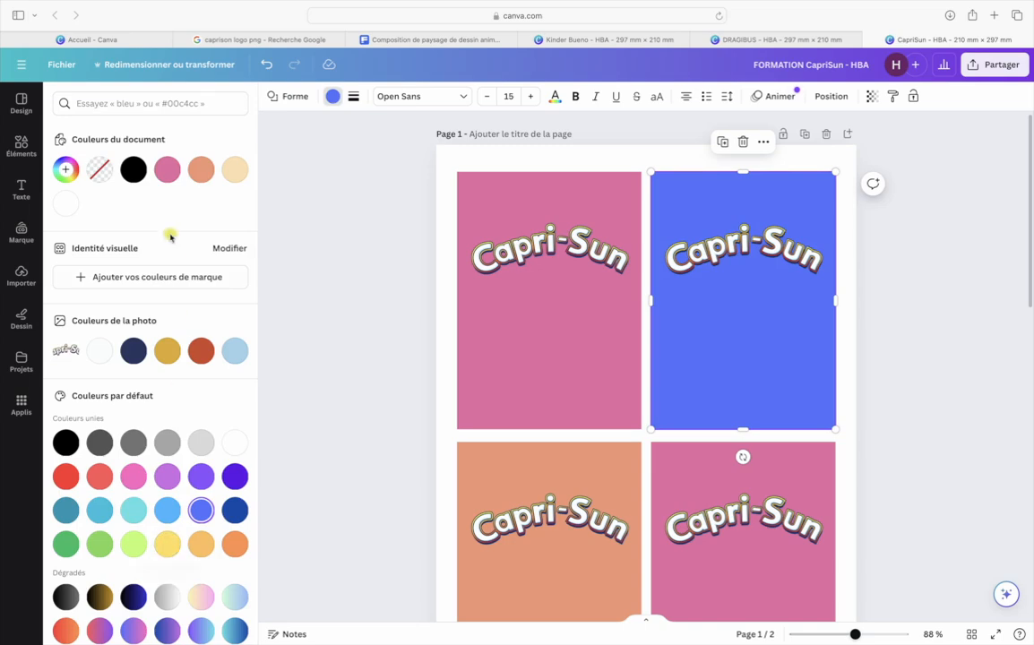
left_click(235, 170)
key("Escape")
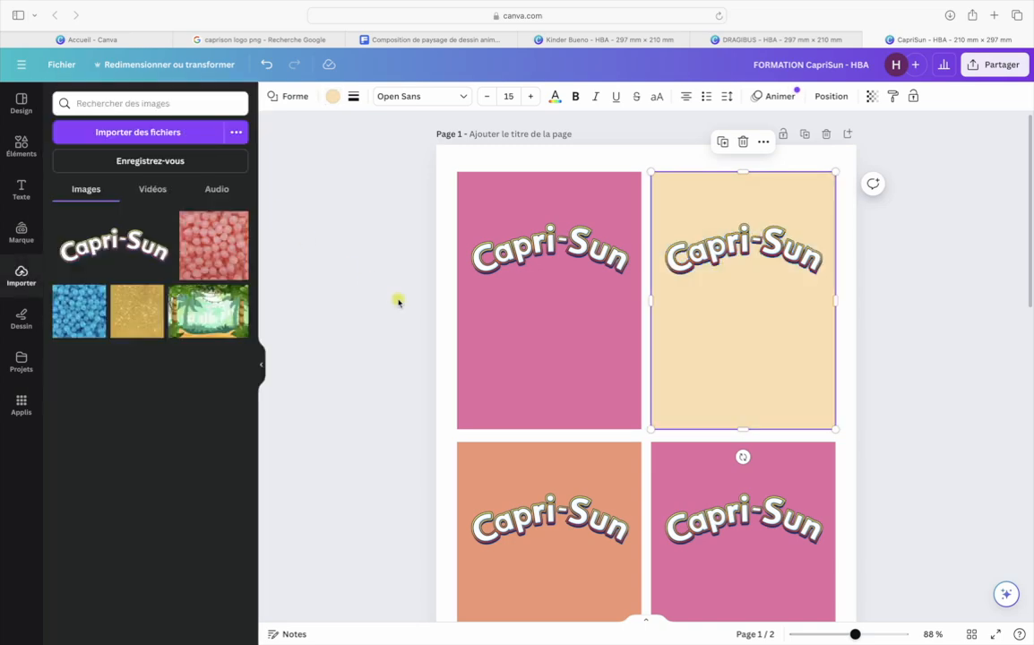
left_click(398, 302)
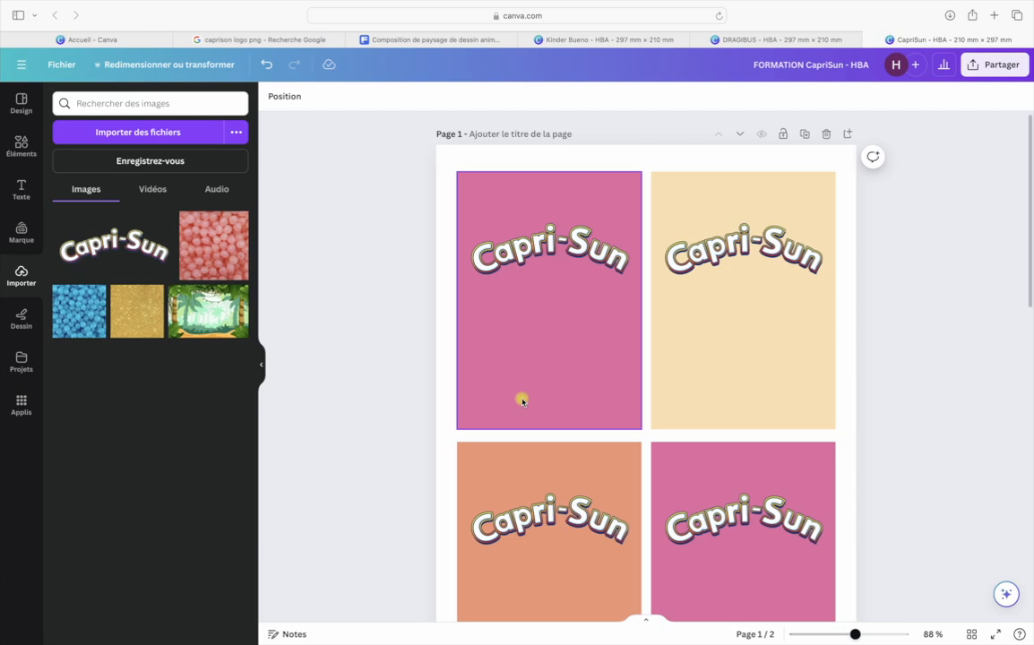
Delete every label on page 2 except the first, and fill its frame with the recently used jungle foliage image
scroll(522, 400, "down", 10)
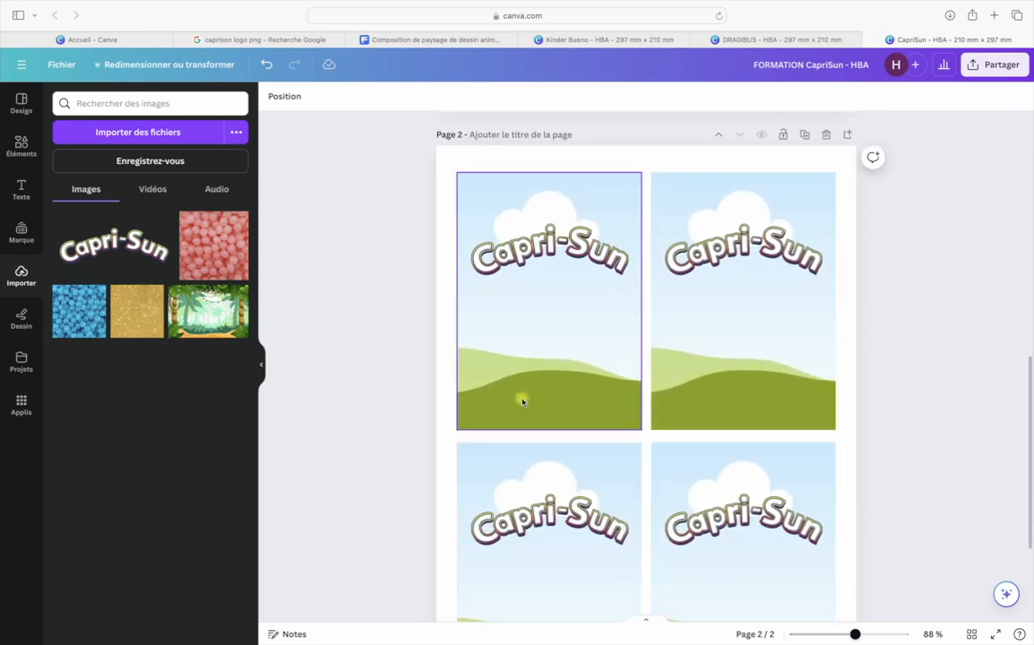
scroll(523, 401, "down", 2)
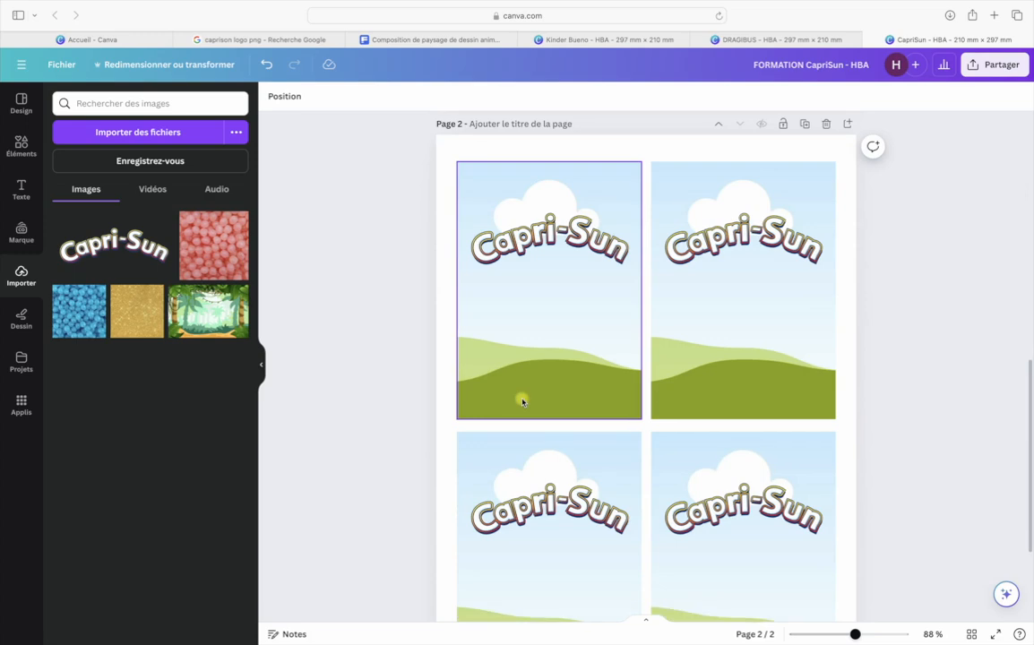
left_click_drag(438, 440, 836, 565)
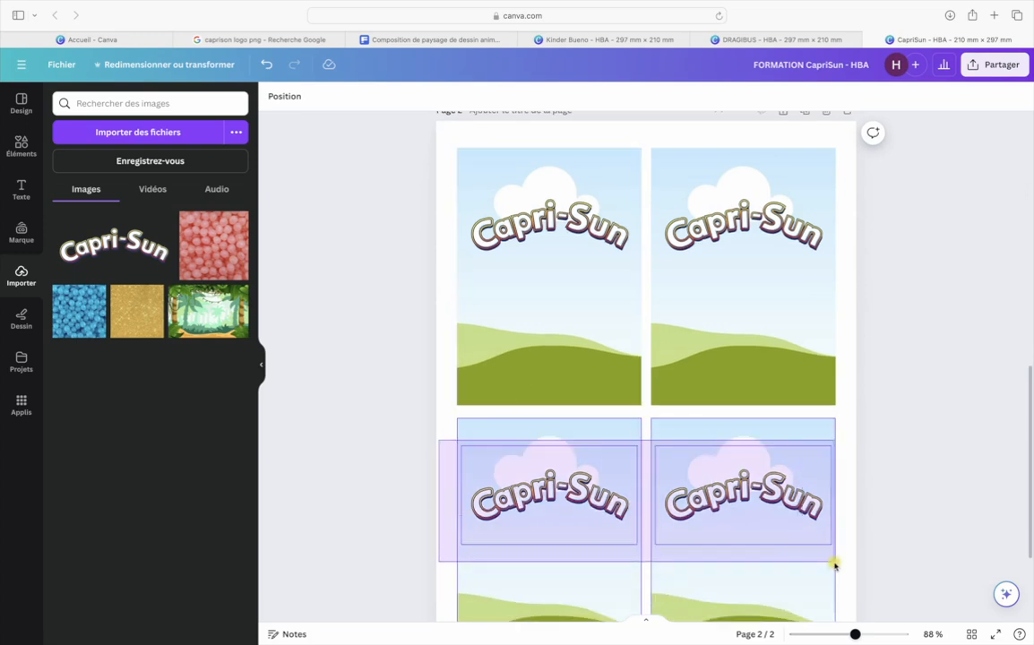
key("Delete")
left_click_drag(857, 397, 707, 202)
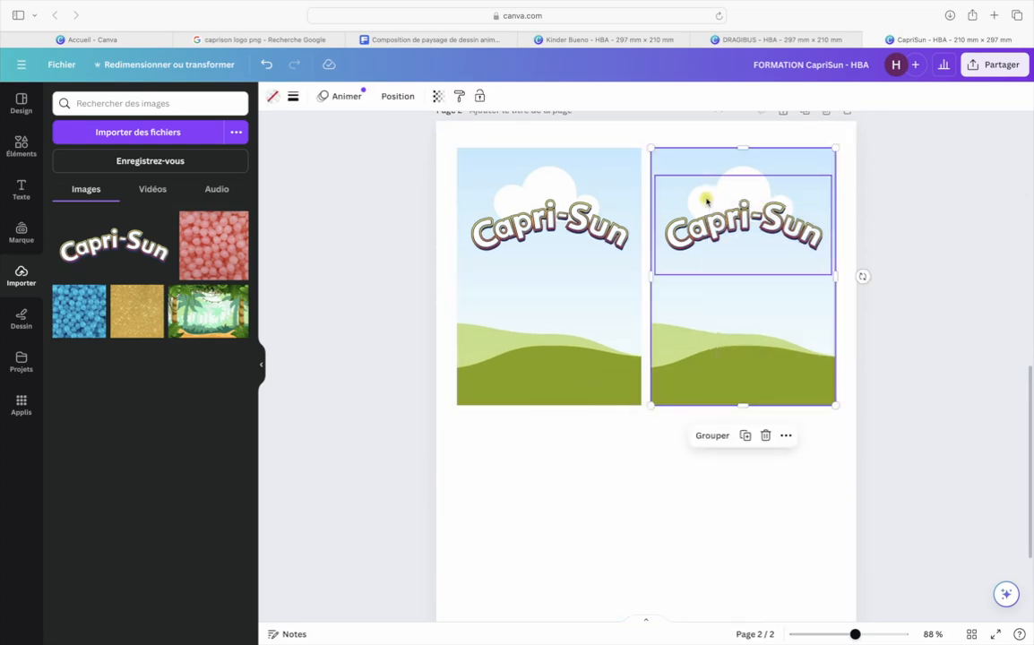
key("Delete")
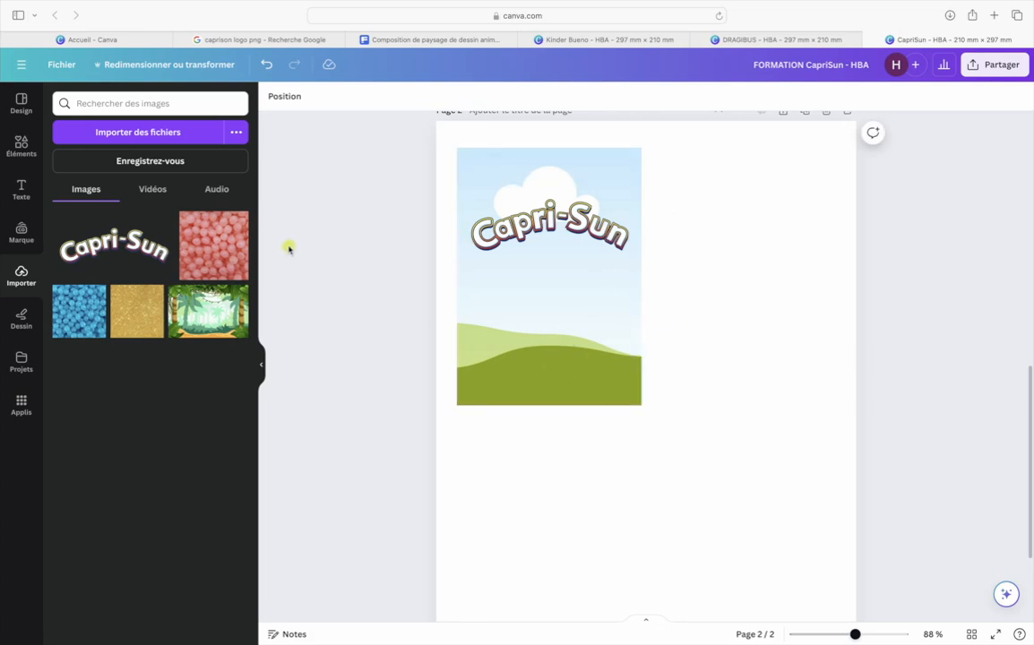
left_click(21, 146)
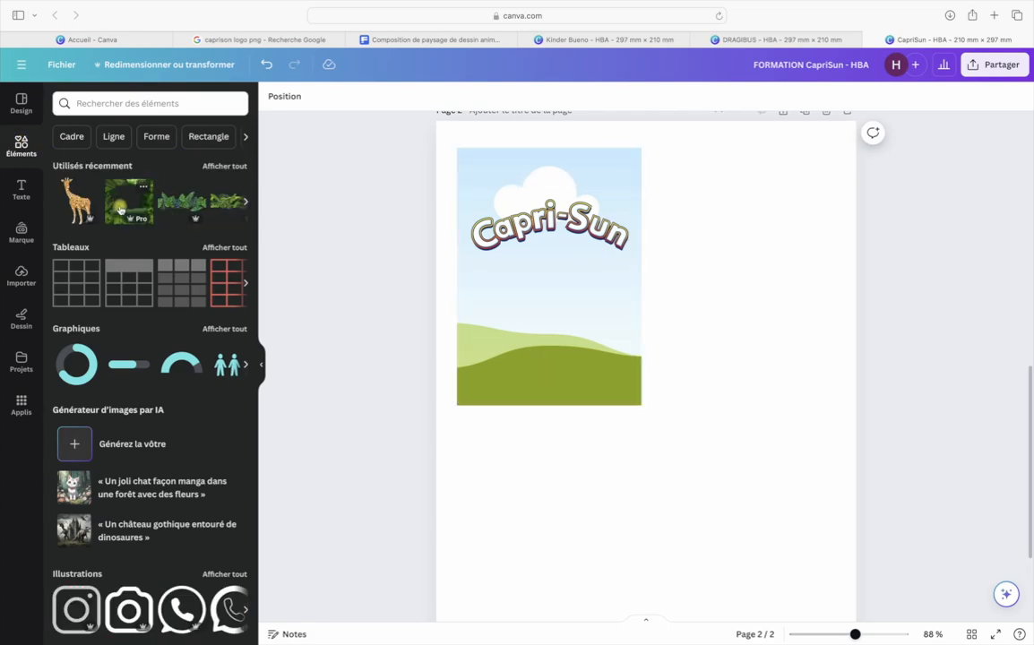
left_click_drag(125, 219, 566, 371)
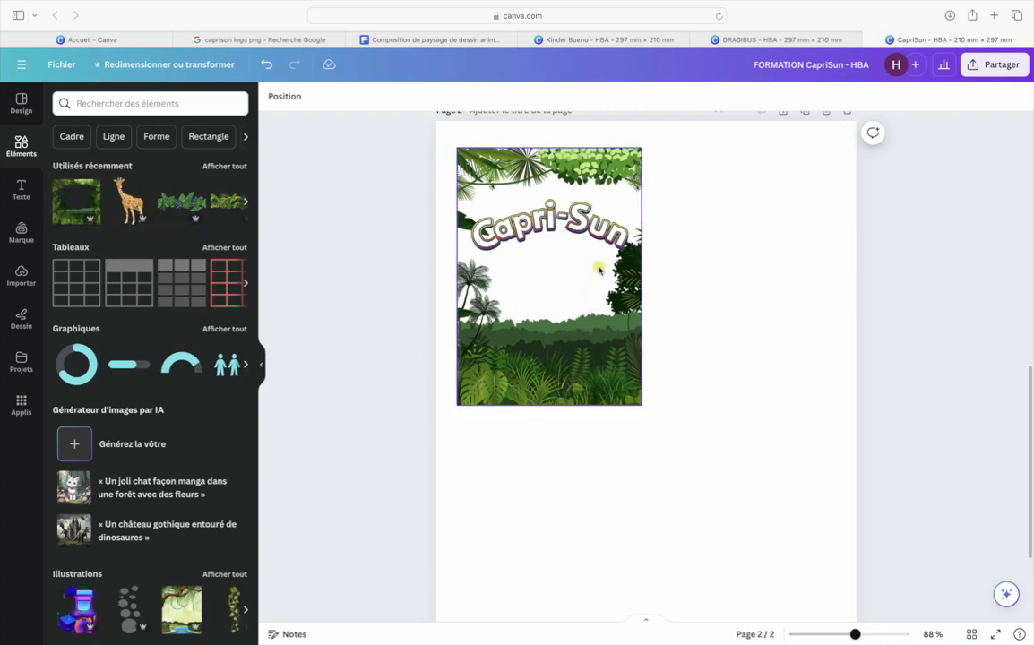
Switch to the Kinder Bueno design and copy page 2's jungle background, logo, name badge, animals, chocolate bar and gold strip
left_click(797, 40)
left_click(627, 40)
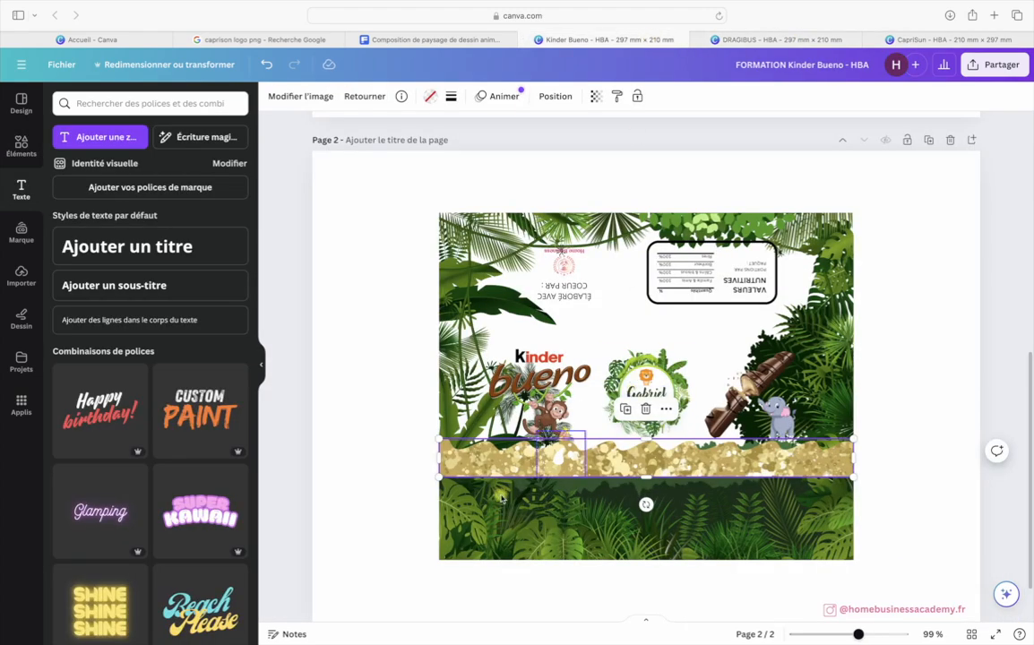
left_click_drag(396, 331, 908, 527)
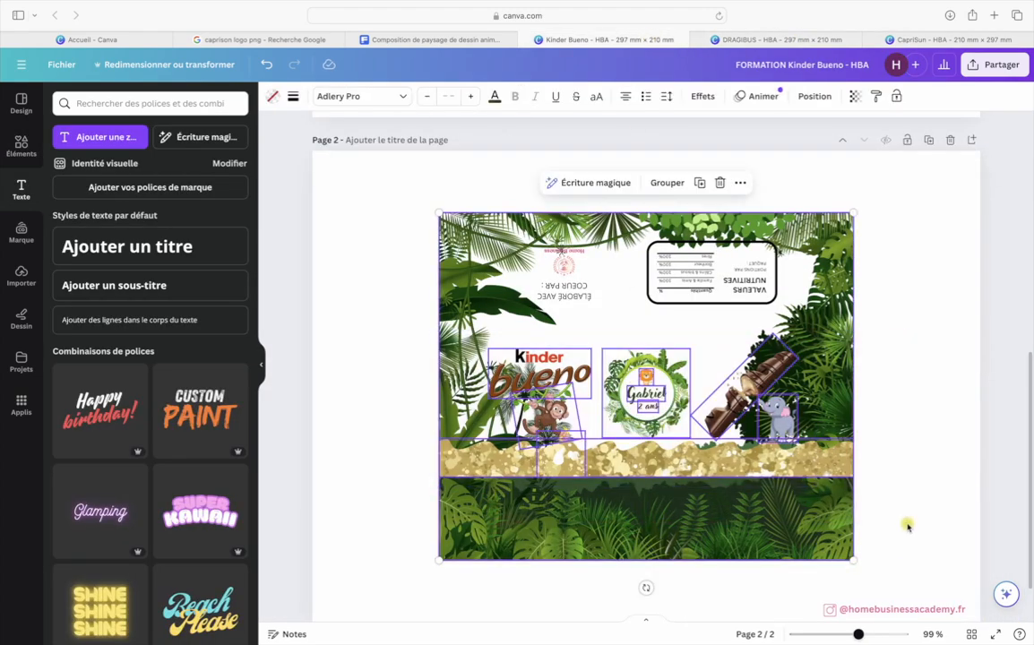
right_click(908, 527)
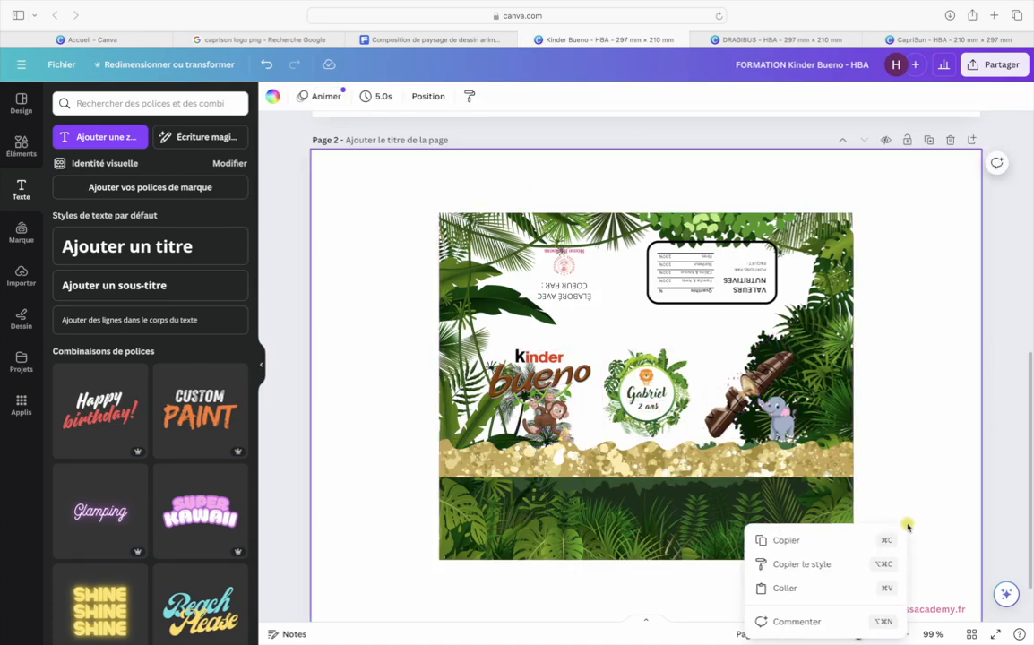
left_click_drag(898, 526, 384, 343)
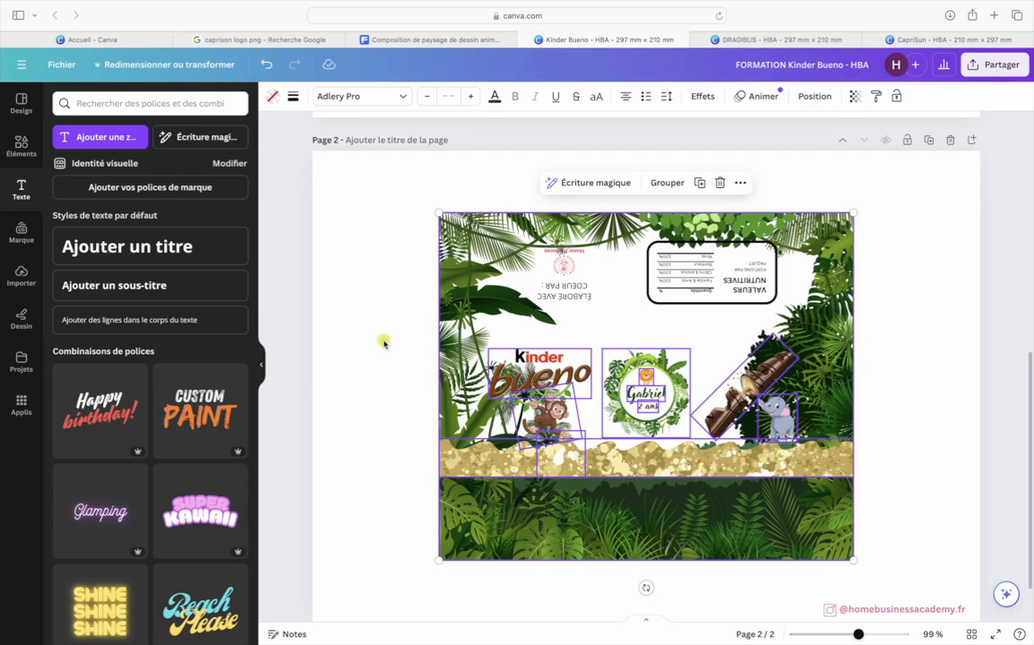
Paste the copied elements on page 2 of the CapriSun design, moving them below the label and scaling them down
left_click(932, 40)
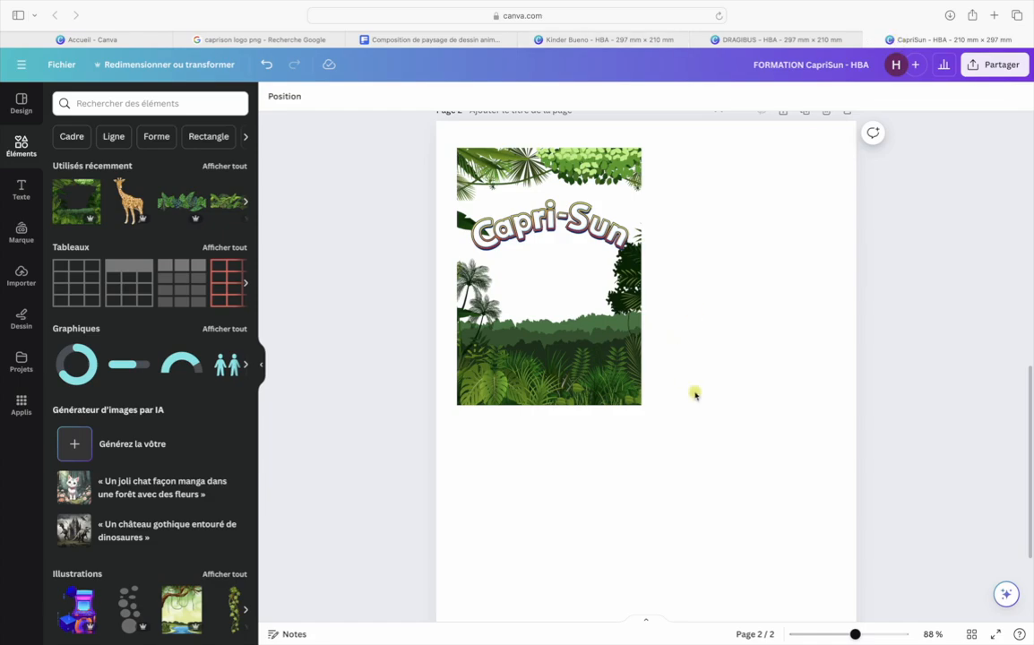
key("super+v")
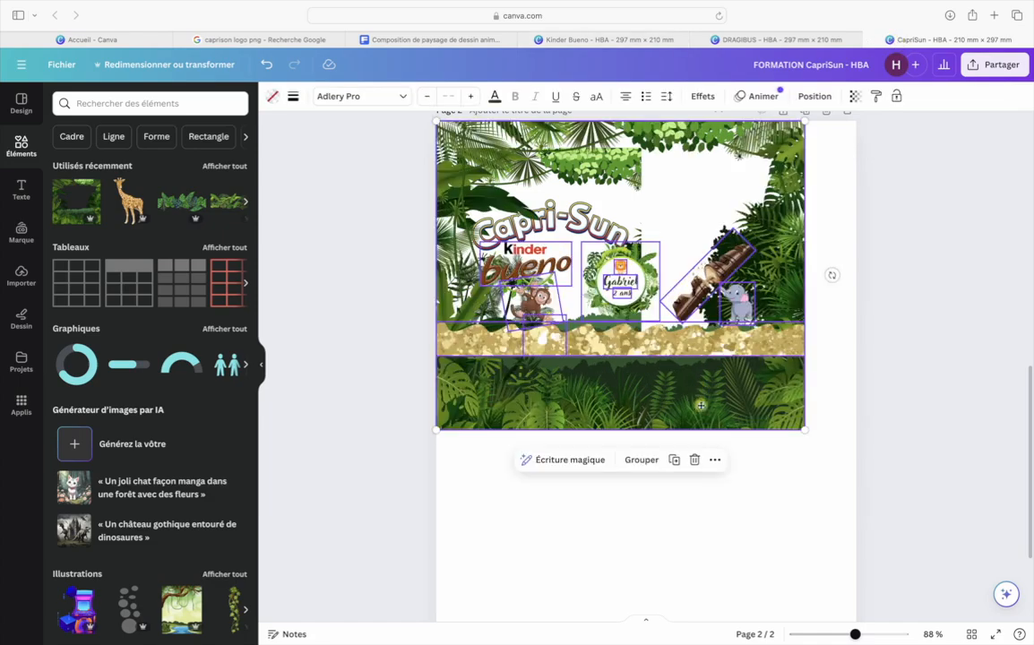
left_click_drag(700, 406, 722, 611)
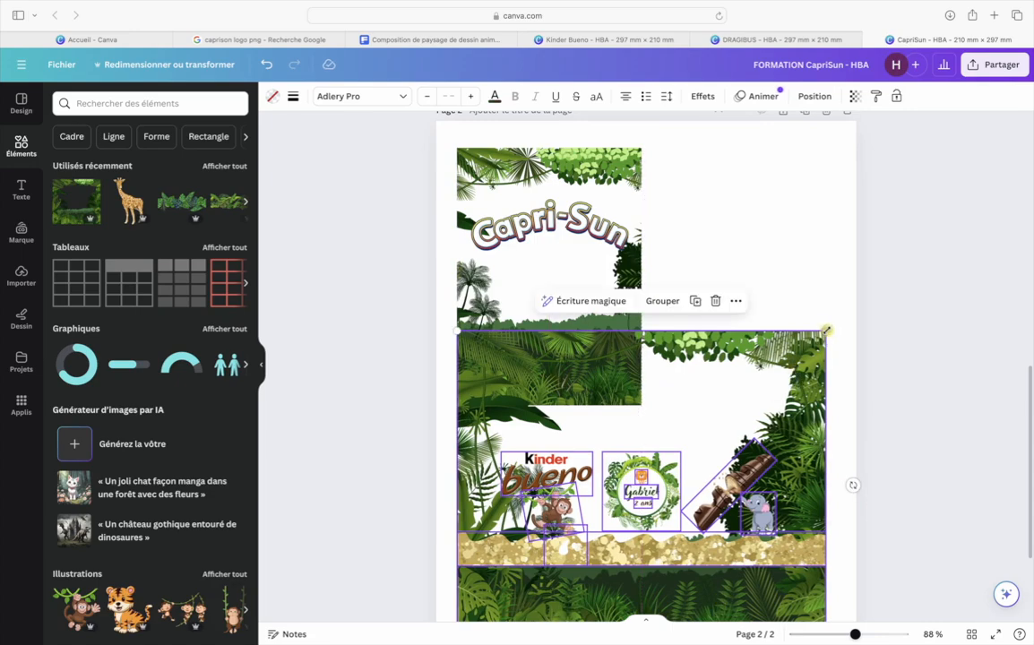
left_click_drag(826, 331, 735, 460)
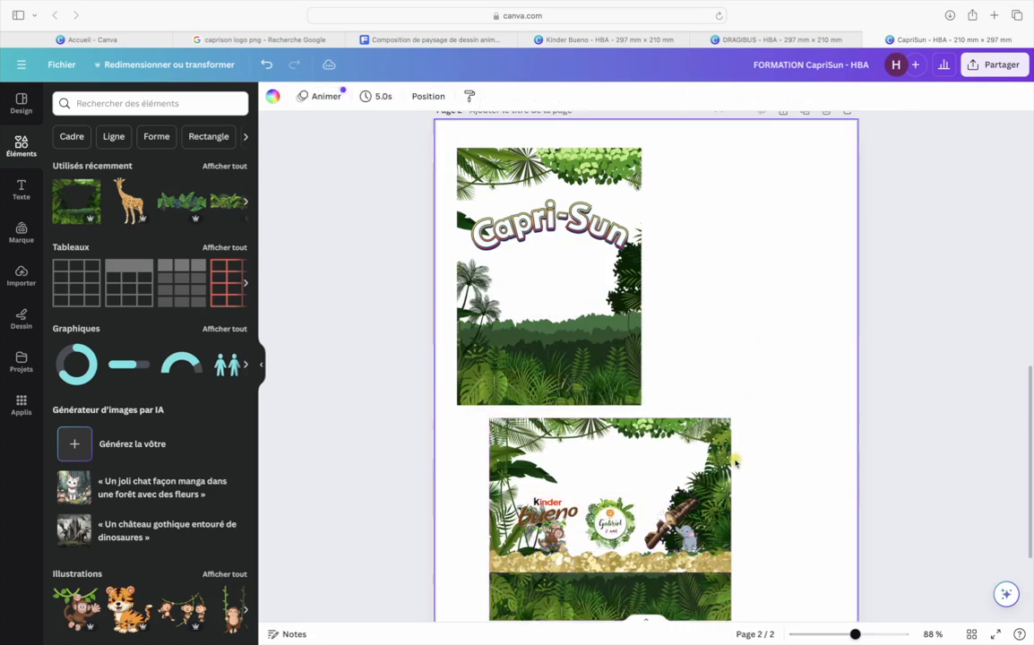
Delete the Kinder Bueno logo and the chocolate bar from the pasted elements
left_click(547, 513)
key("Delete")
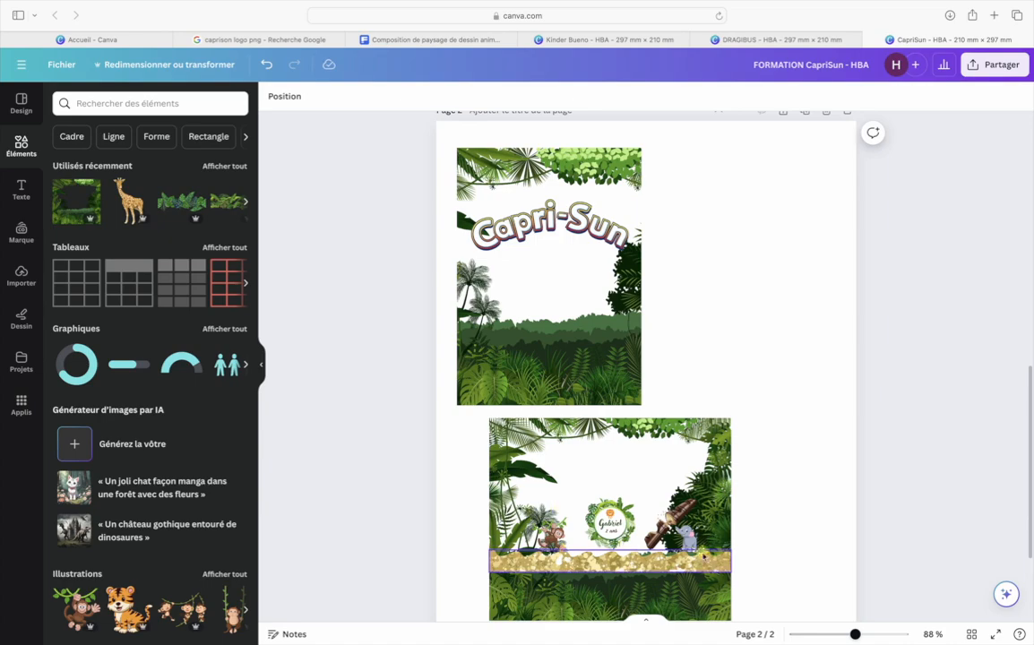
left_click(683, 527)
key("Delete")
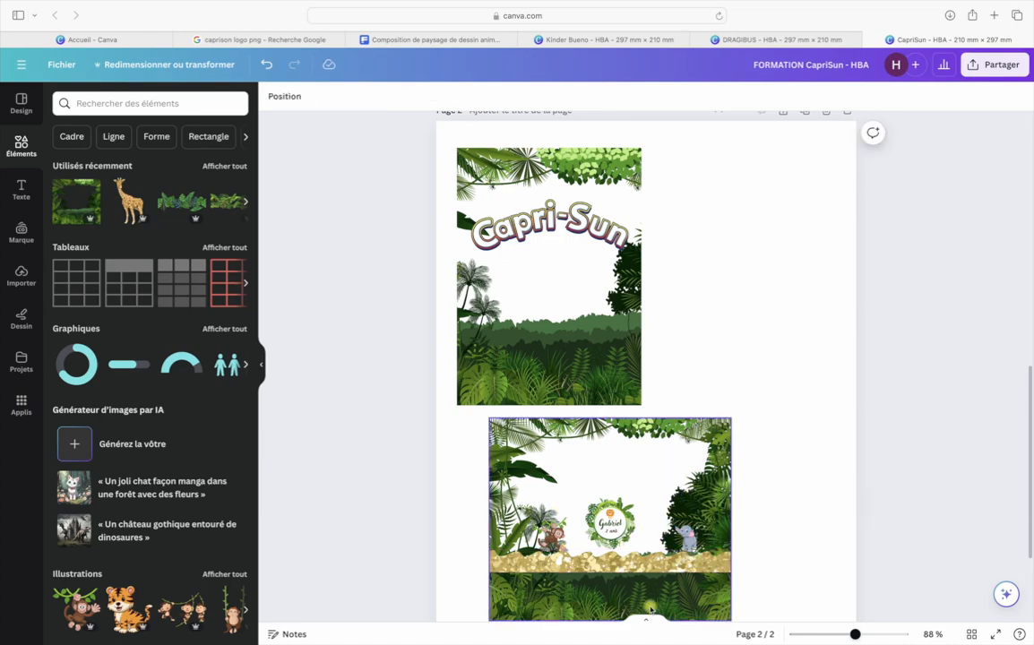
Move the pasted jungle background onto the Capri-Sun label and resize it to the label's width and height
left_click_drag(652, 610, 604, 334)
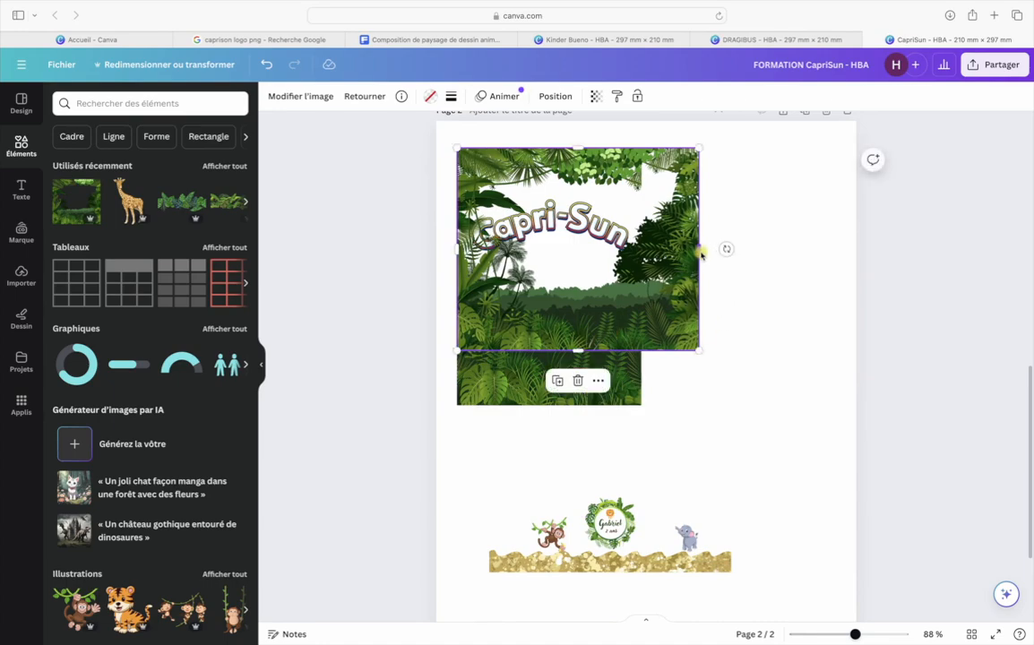
left_click_drag(702, 255, 642, 259)
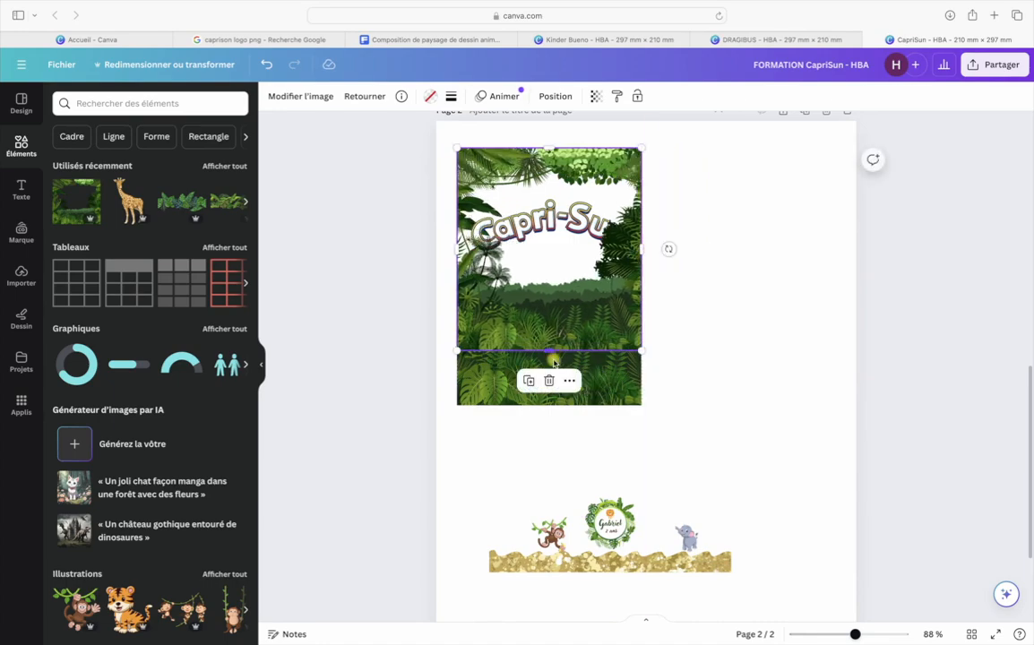
left_click_drag(553, 361, 560, 408)
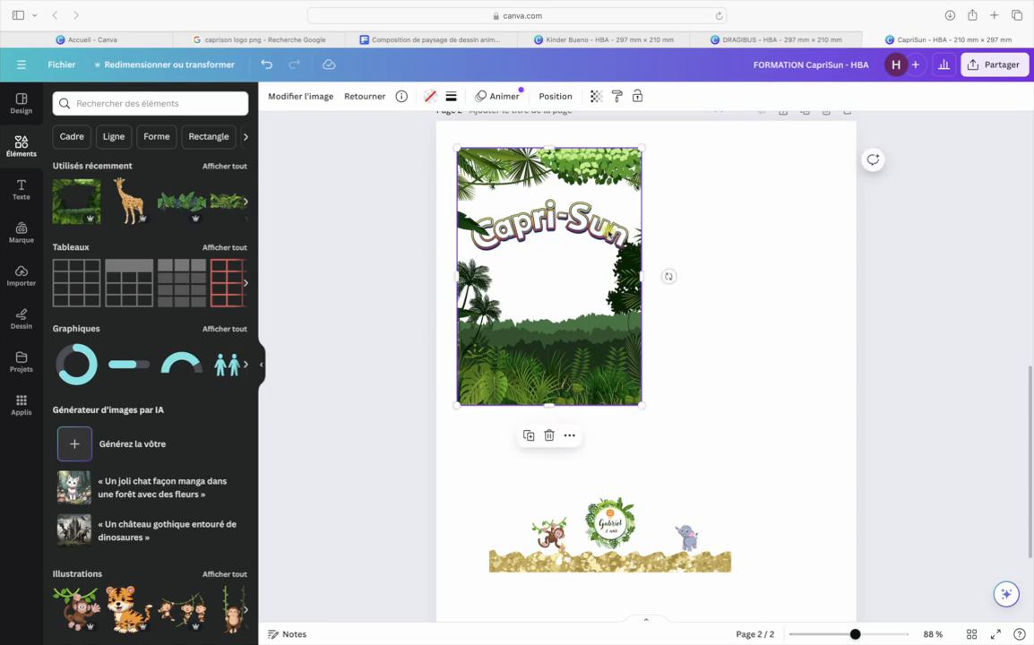
Delete the duplicate jungle background on the Capri-Sun label and realign the remaining one to the label's original position
left_click_drag(604, 167, 596, 150)
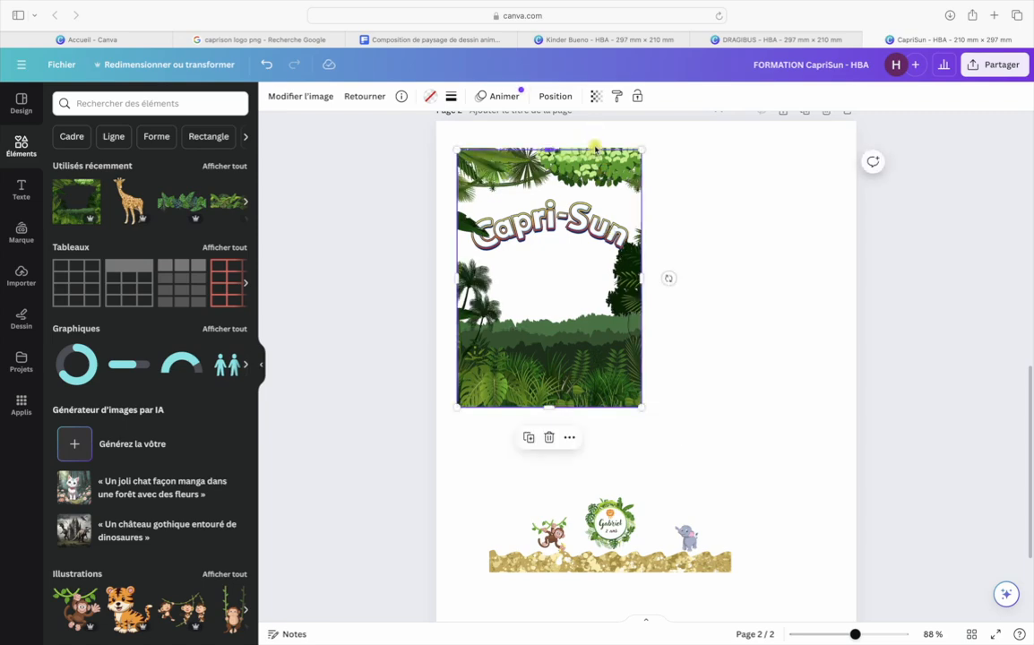
left_click(595, 144)
left_click(596, 151)
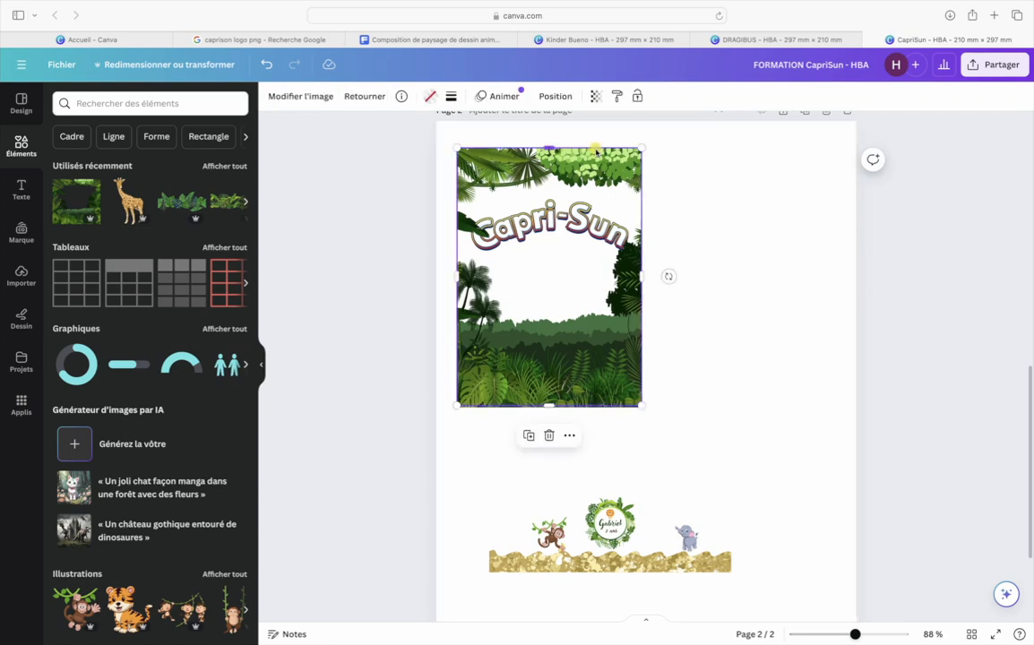
key("Delete")
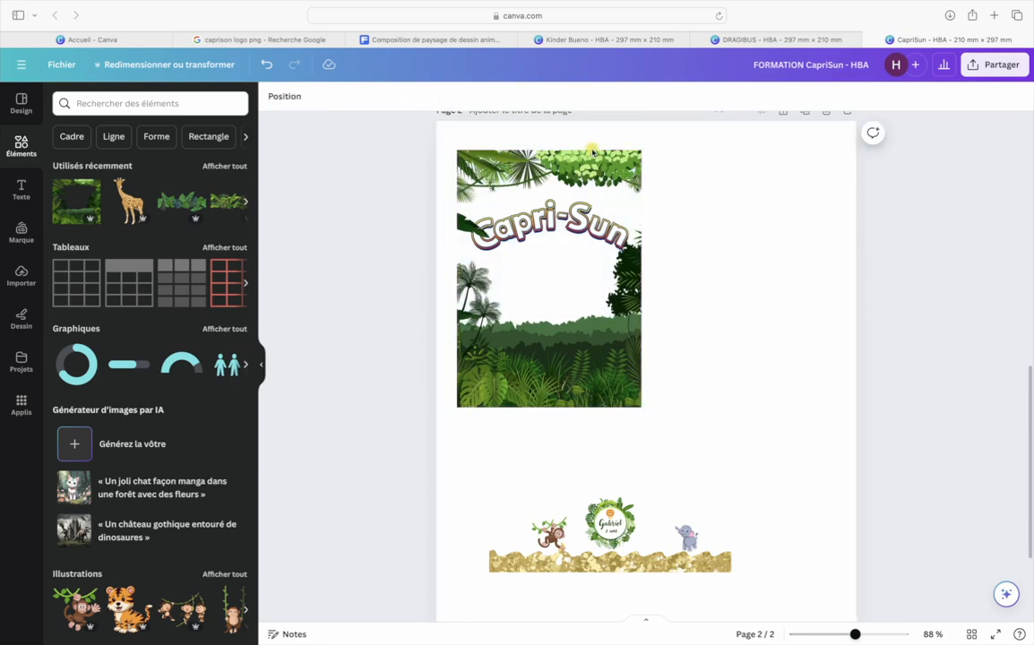
left_click(593, 152)
left_click(704, 218)
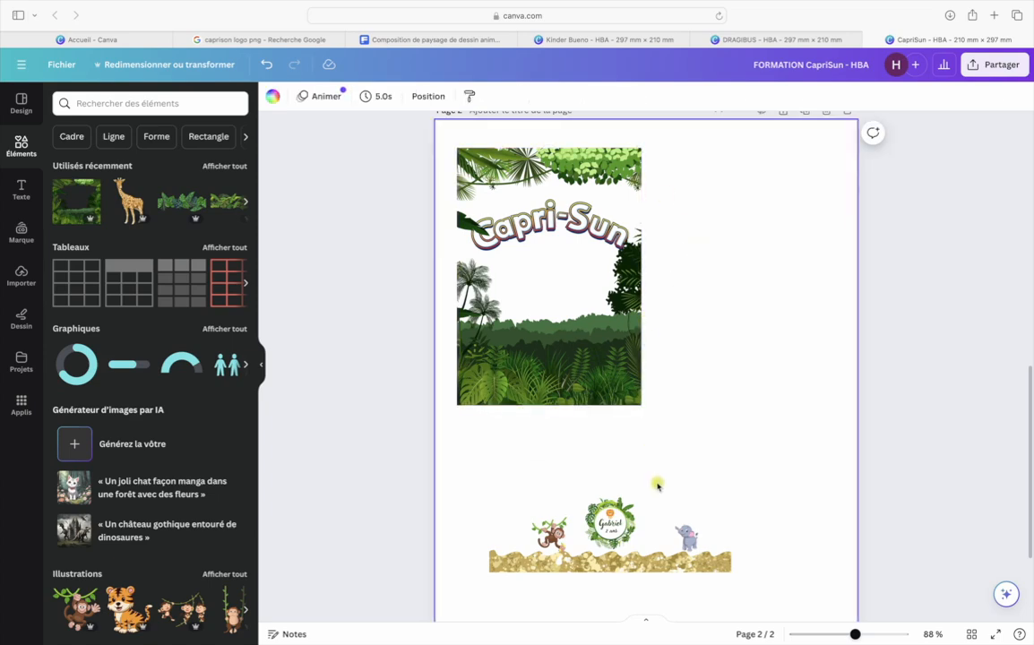
Send the jungle background to the back, behind the Capri-Sun logo
left_click(522, 222)
right_click(551, 332)
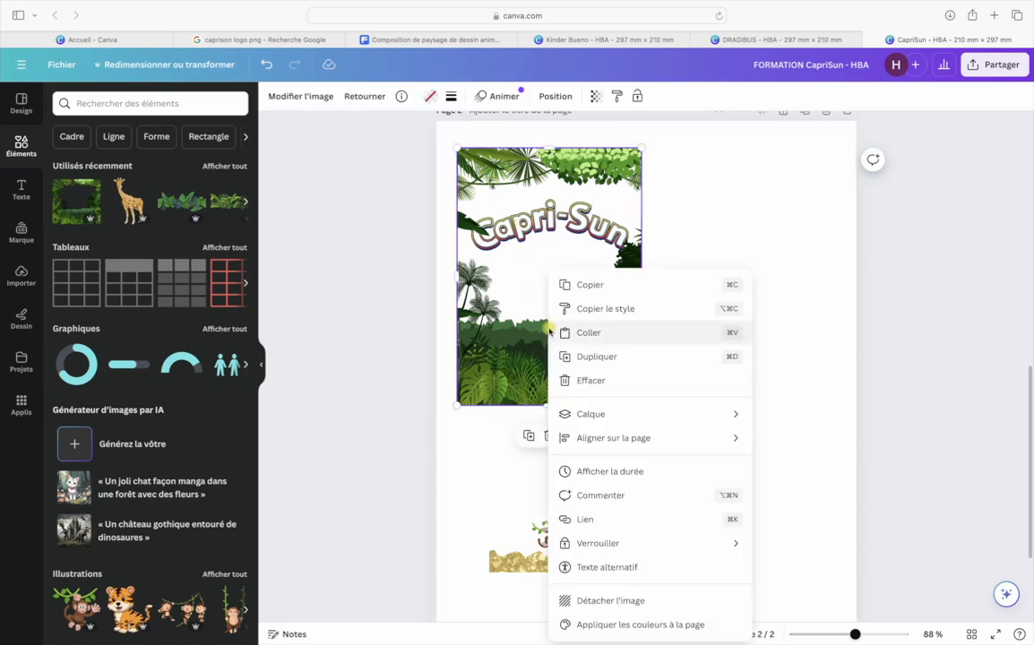
mouse_move(723, 413)
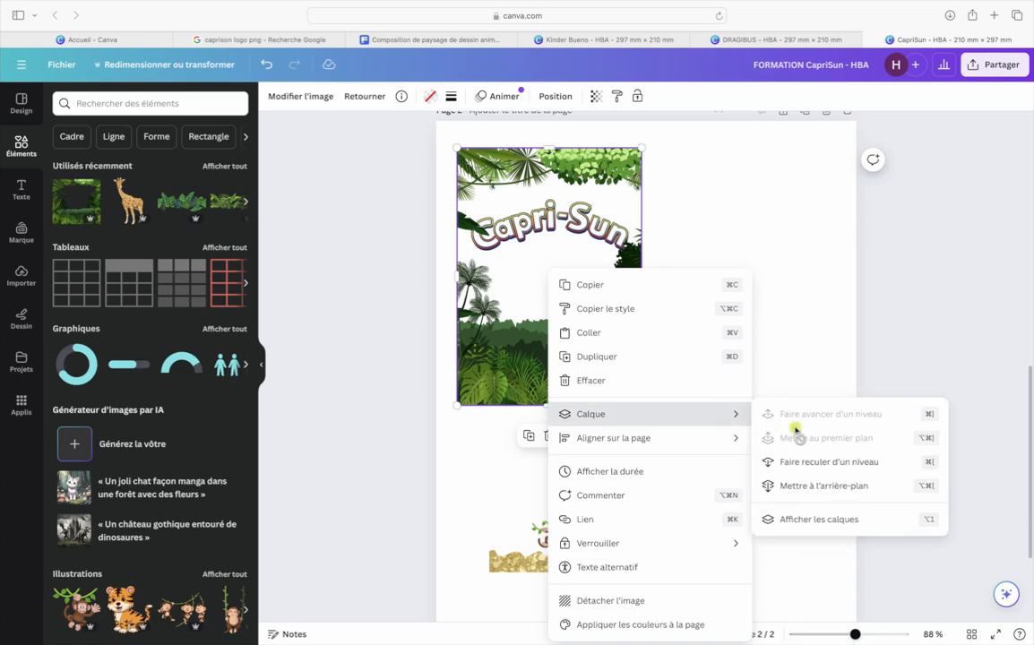
left_click(824, 487)
left_click(742, 318)
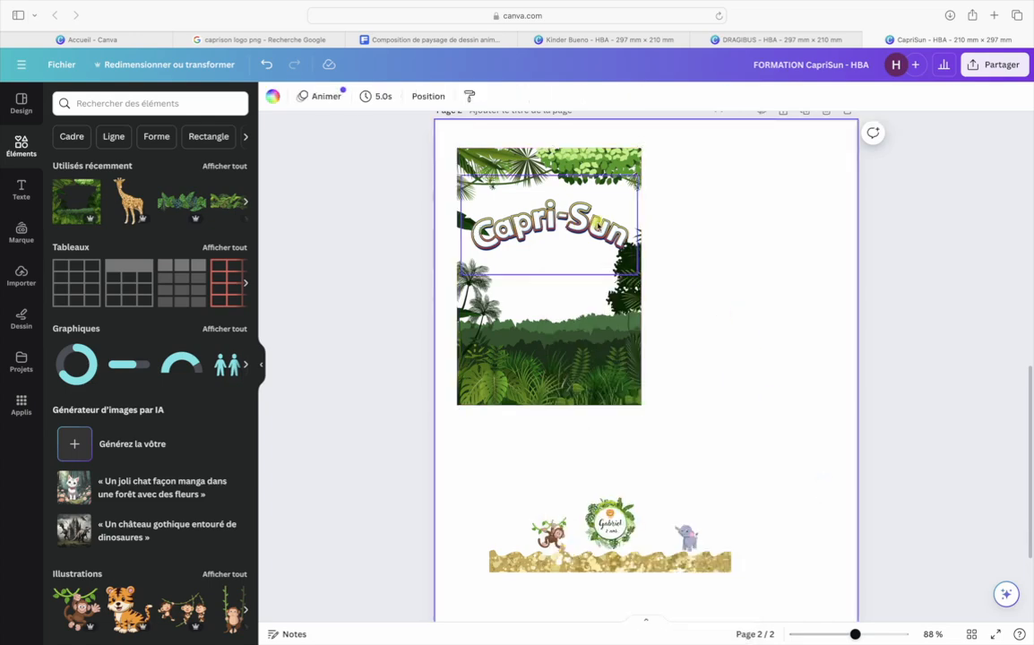
Delete the gold glitter strip beneath the monkey and elephant on page 2
left_click(664, 572)
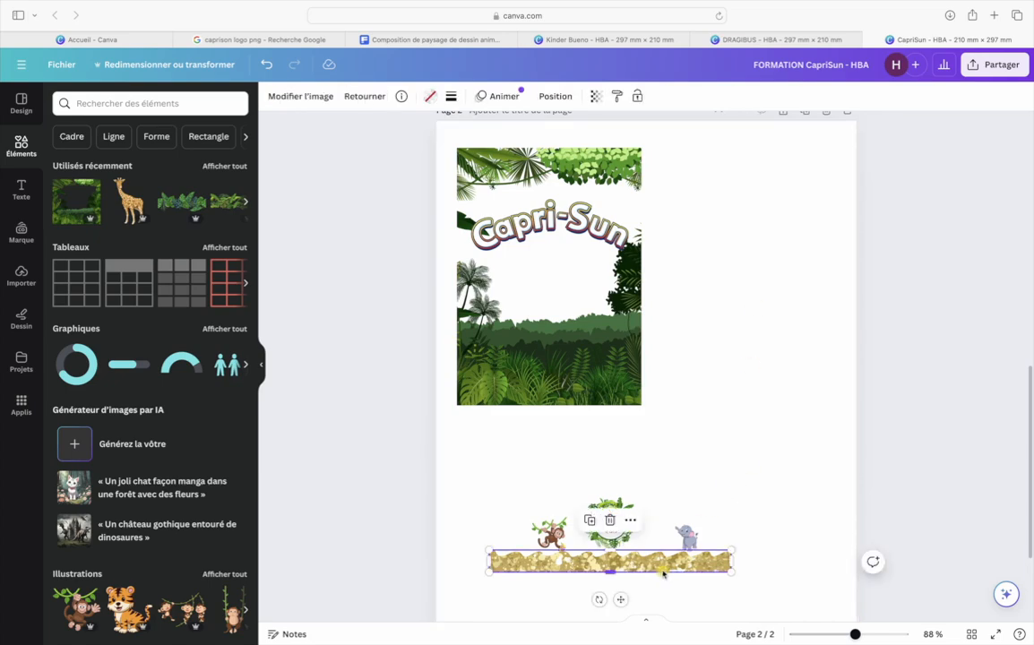
key("Delete")
key("Delete")
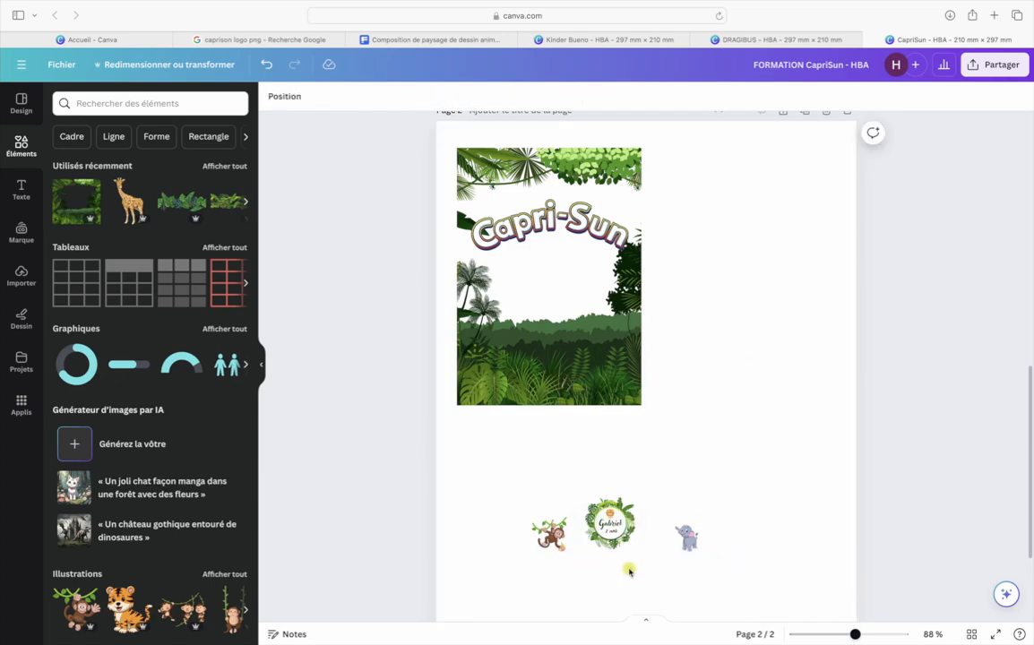
Move the complete leafy name badge up, between the Capri-Sun label and the two animals
left_click_drag(630, 571, 581, 482)
left_click_drag(628, 548, 619, 500)
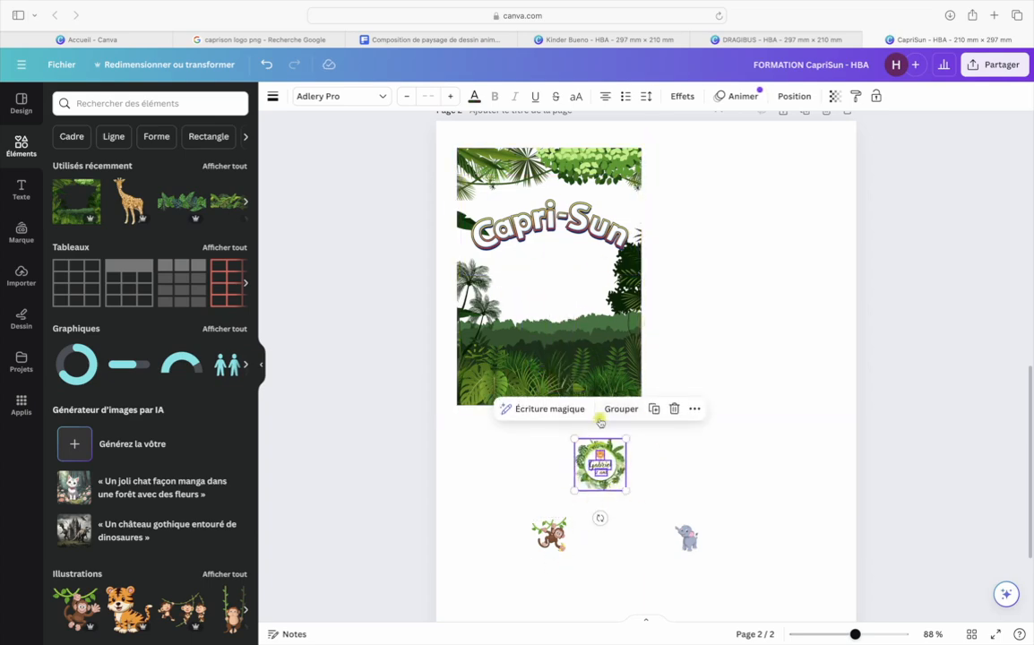
left_click(723, 460)
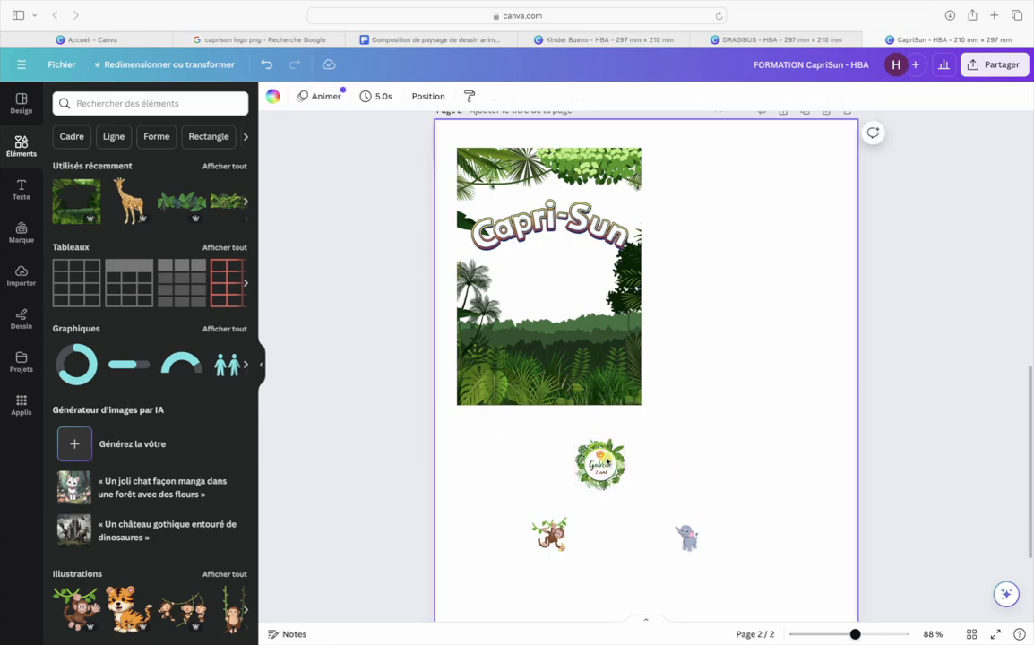
Try moving the name badge's leaf wreath on its own, and undo the move
scroll(559, 445, "up", 6)
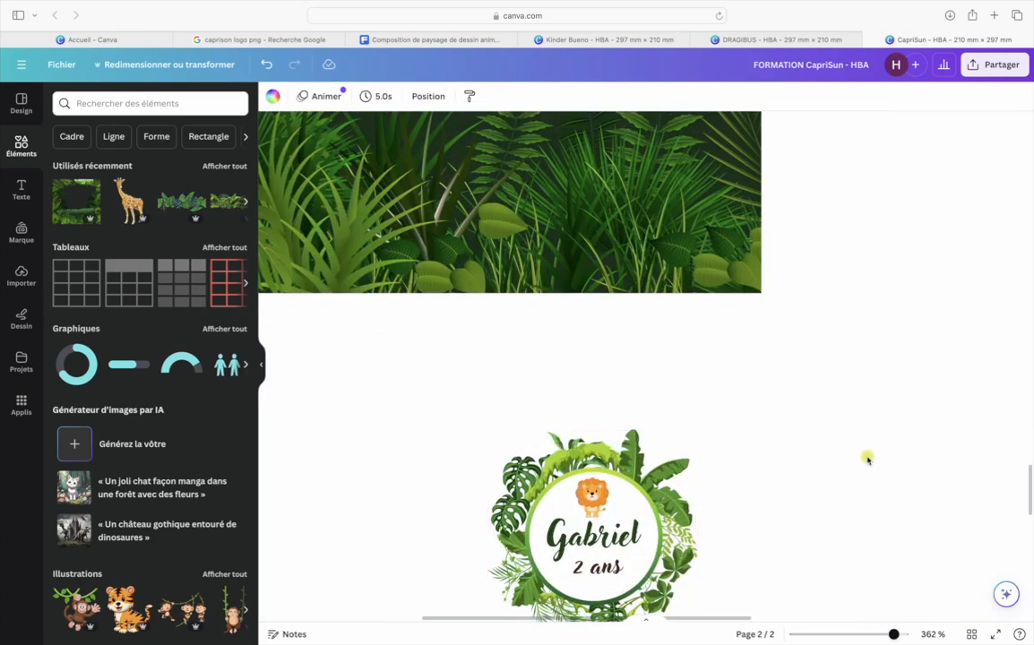
scroll(868, 459, "down", 3)
scroll(868, 459, "down", 1)
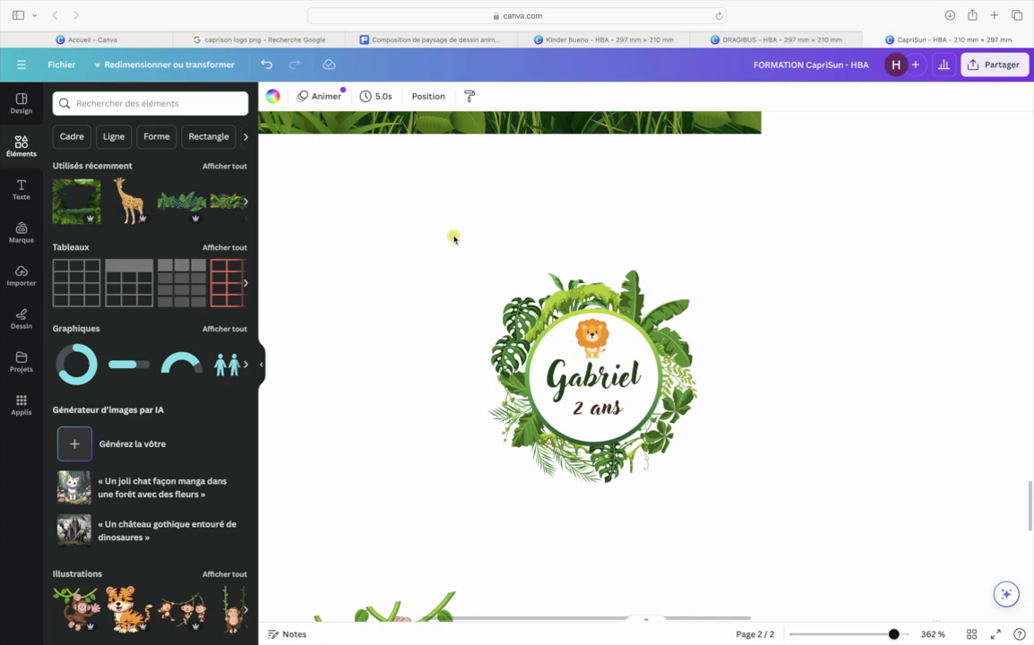
left_click_drag(588, 411, 472, 343)
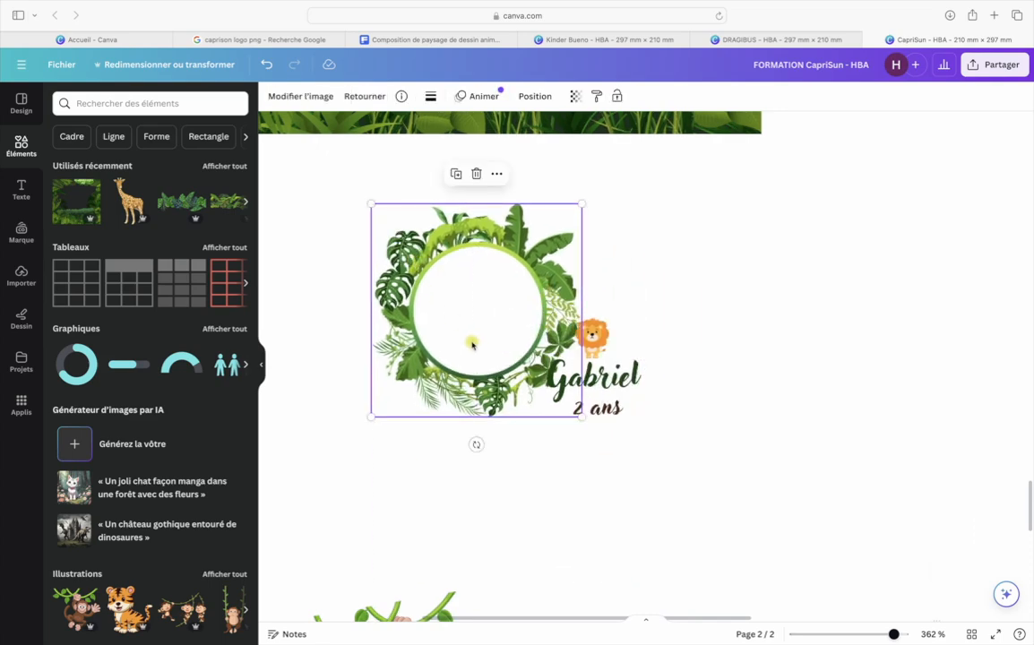
key("super+z")
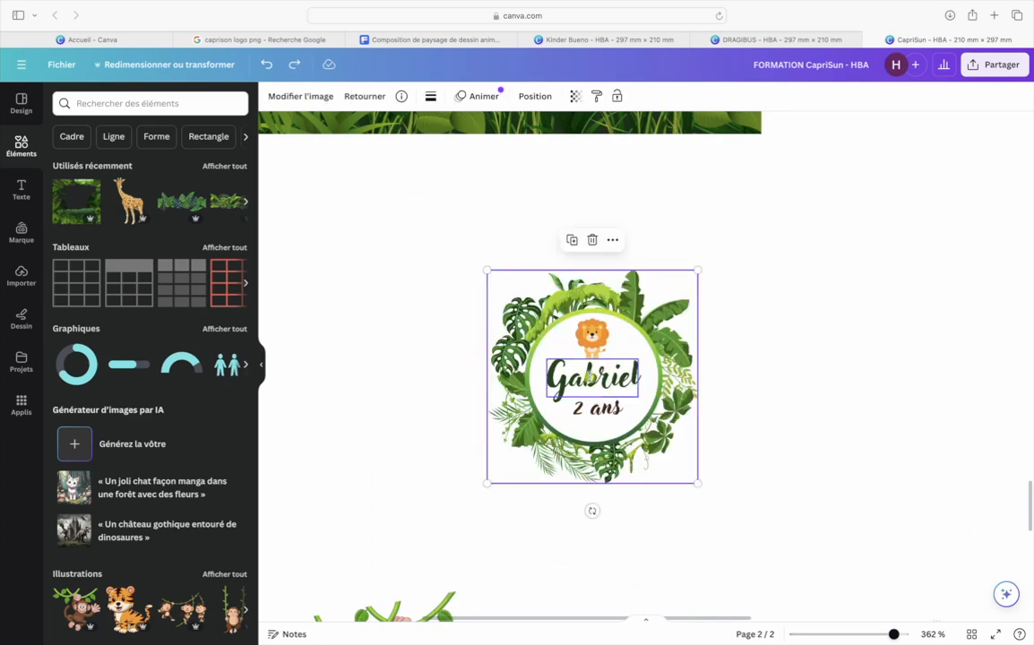
Try moving the name text out of the leafy badge, and undo the move
left_click_drag(591, 375, 741, 304)
key("super+z")
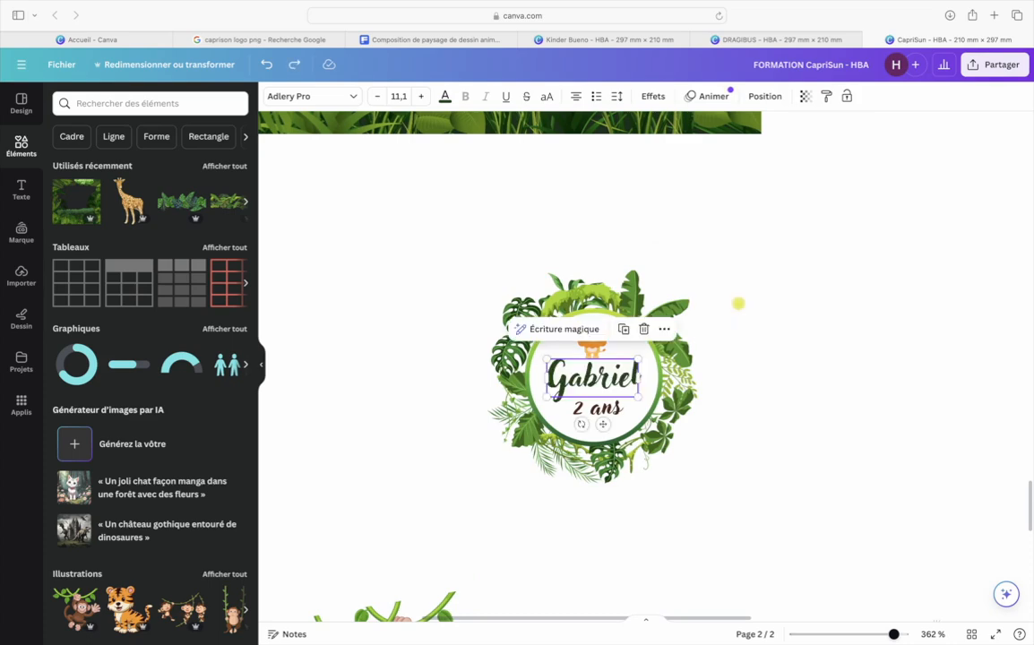
left_click(766, 293)
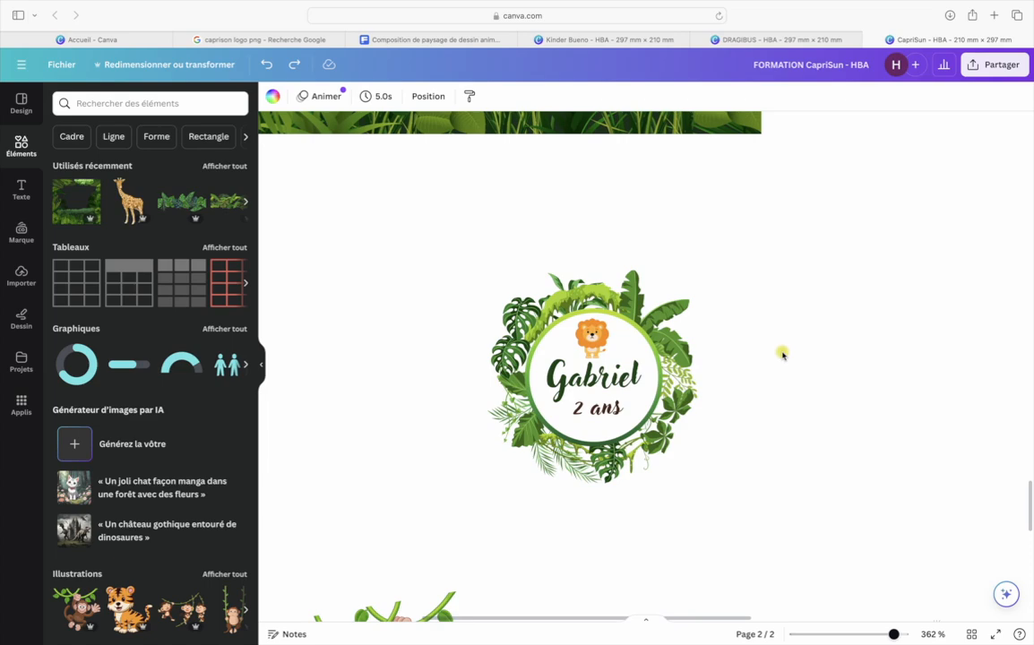
Group the leaf wreath, lion, name and age text into a single badge and nudge it slightly upward
left_click_drag(383, 270, 764, 482)
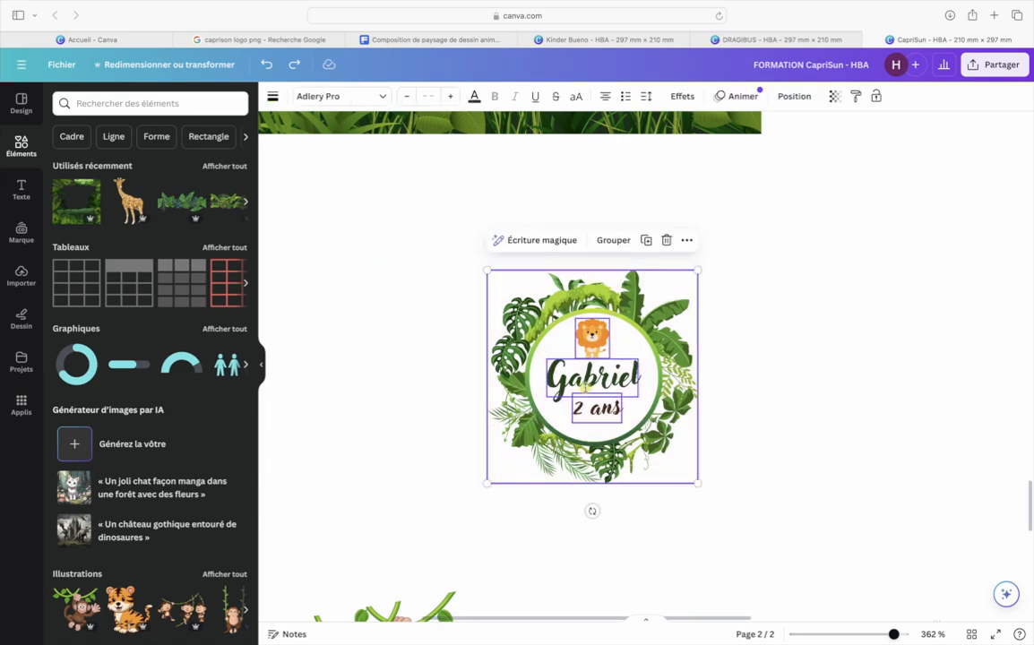
right_click(584, 387)
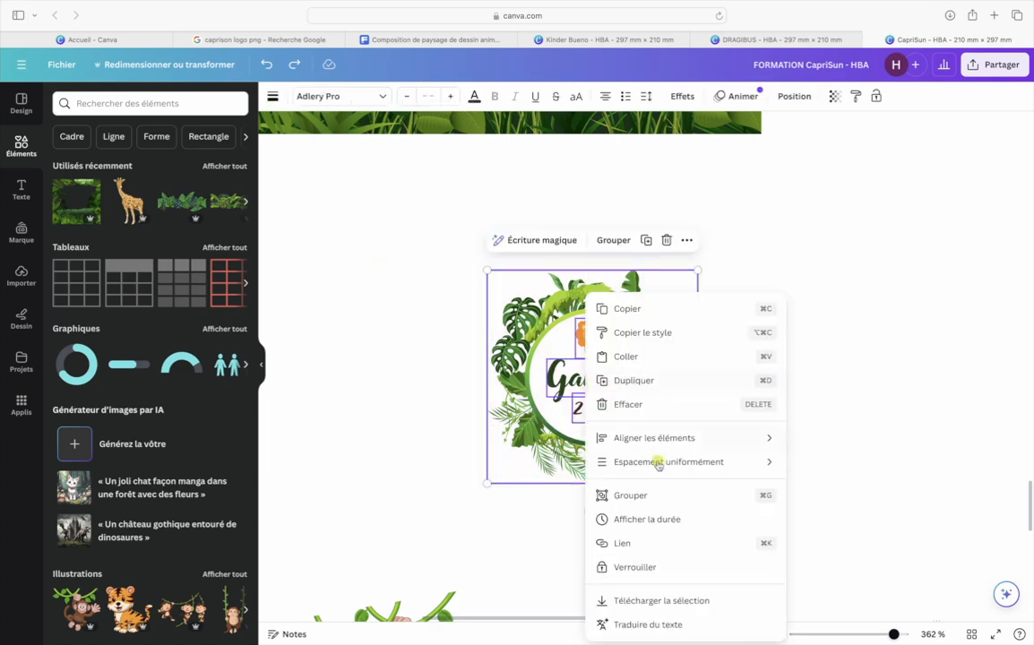
left_click(674, 495)
left_click(783, 411)
mouse_move(645, 409)
left_mouse_down()
mouse_move(679, 375)
mouse_move(709, 377)
mouse_move(638, 362)
mouse_move(645, 403)
left_mouse_up()
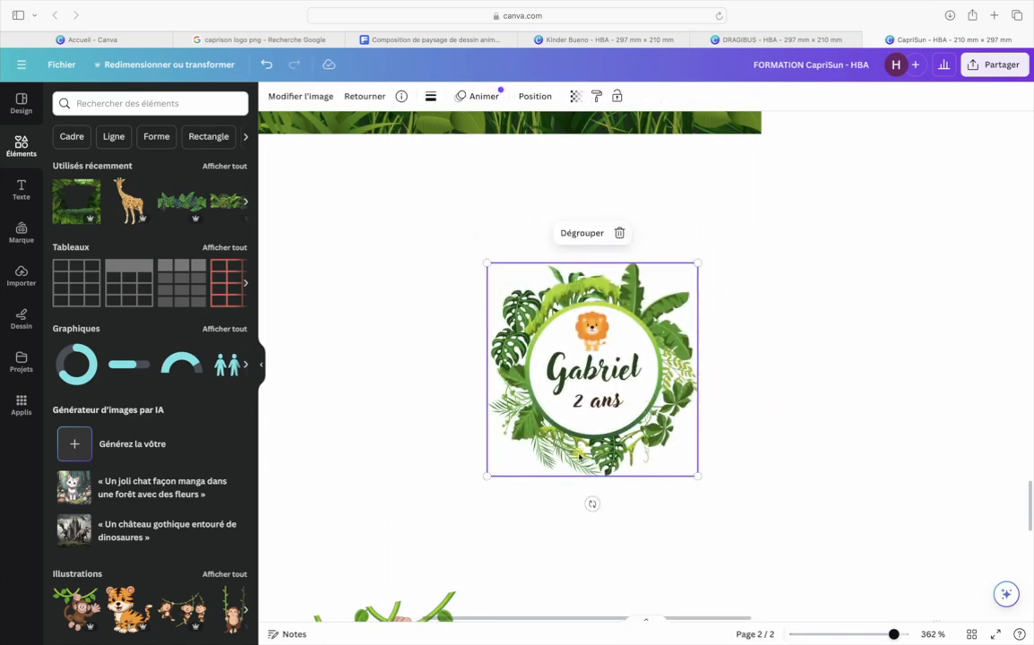
left_click(560, 413)
Enlarge the grouped name badge and place it centred on the Capri-Sun label, just beneath the logo
scroll(560, 414, "down", 10)
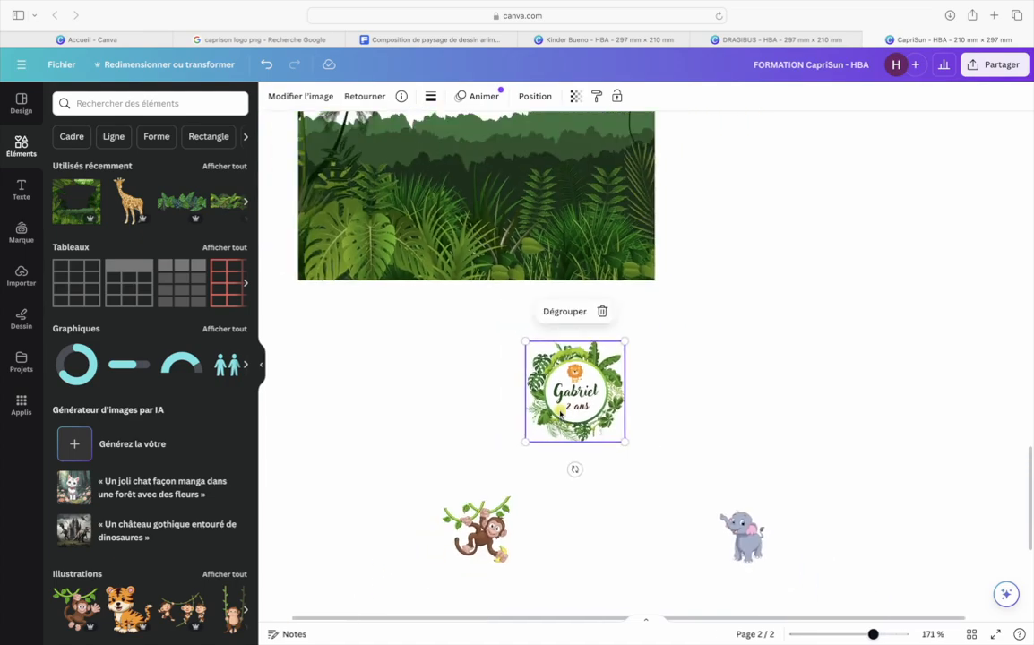
scroll(560, 414, "down", 3)
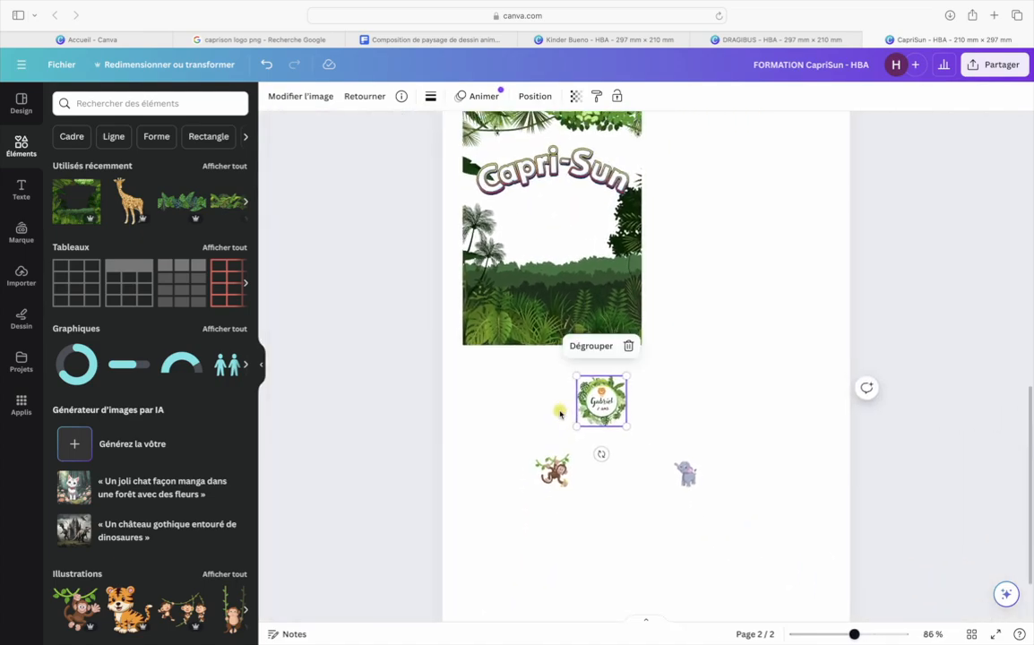
scroll(560, 413, "up", 1)
left_click_drag(618, 470, 641, 385)
left_click(581, 336)
mouse_move(581, 336)
left_mouse_down()
mouse_move(543, 331)
mouse_move(567, 328)
left_mouse_up()
left_click(647, 351)
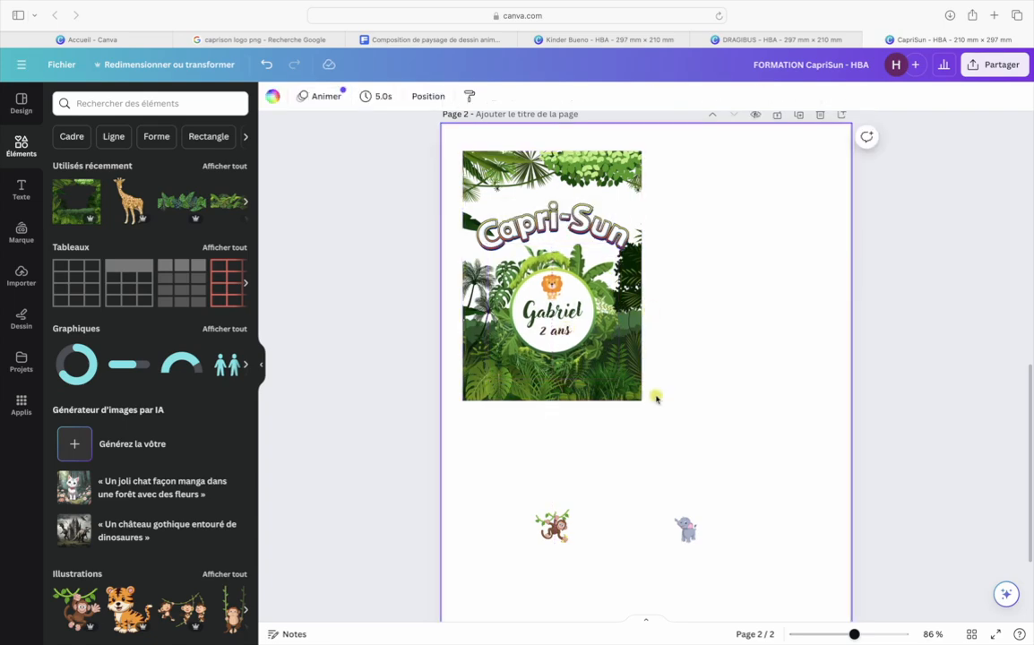
Enlarge the jungle background image inside its crop frame so the treeline sits low, behind the bottom of the badge
left_click(562, 344)
double_click(607, 373)
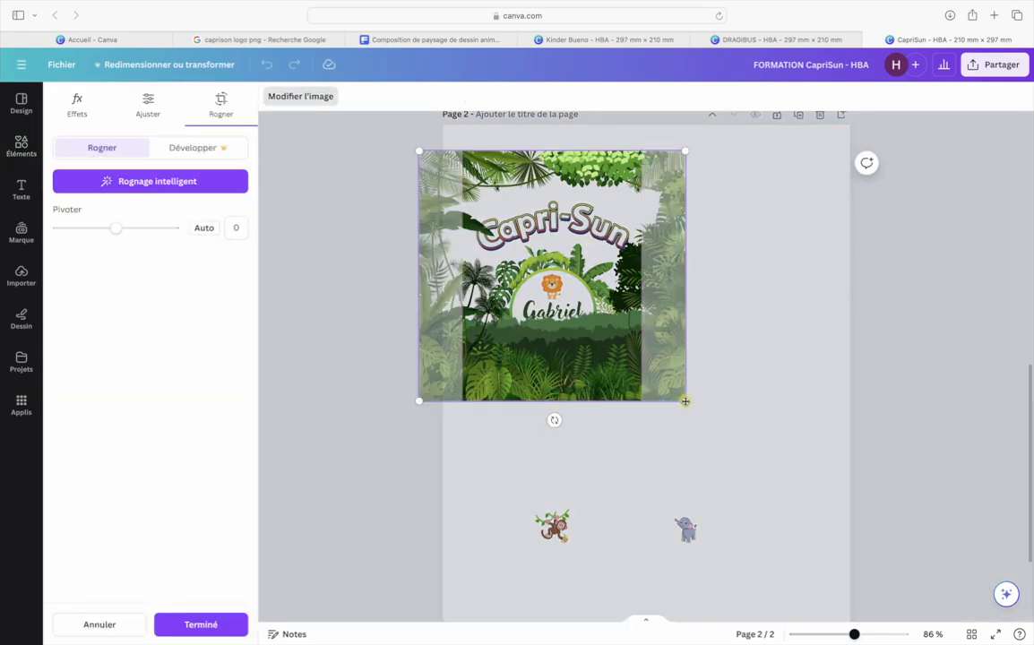
left_click_drag(686, 401, 692, 441)
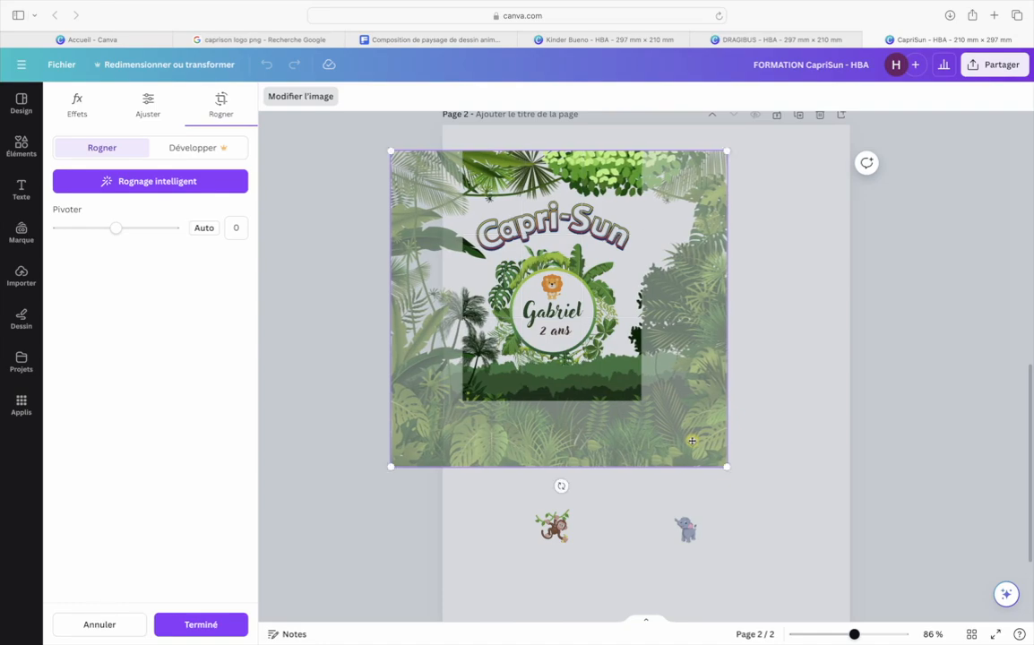
left_click(843, 347)
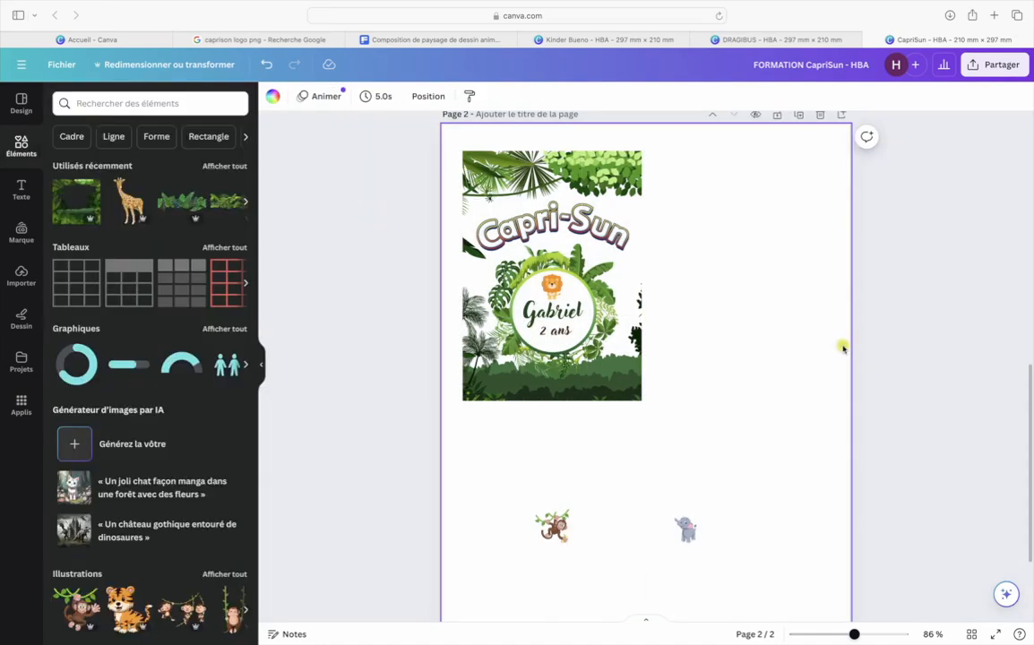
double_click(625, 388)
left_click_drag(625, 388, 637, 487)
left_click_drag(721, 466, 656, 392)
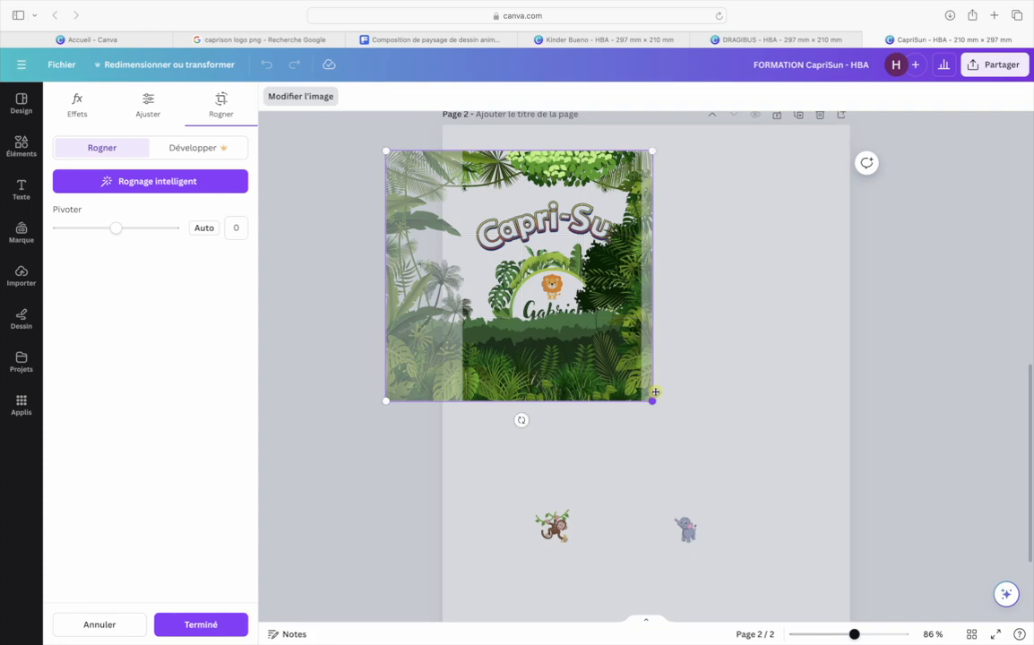
left_click_drag(597, 370, 629, 380)
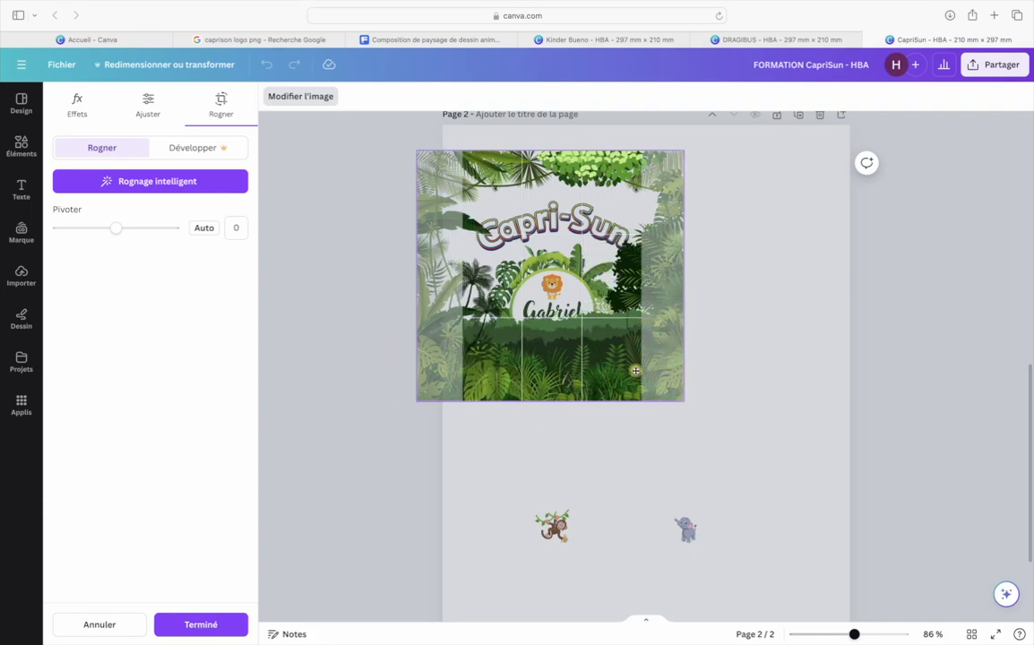
mouse_move(685, 406)
left_mouse_down()
mouse_move(737, 453)
mouse_move(685, 406)
left_mouse_up()
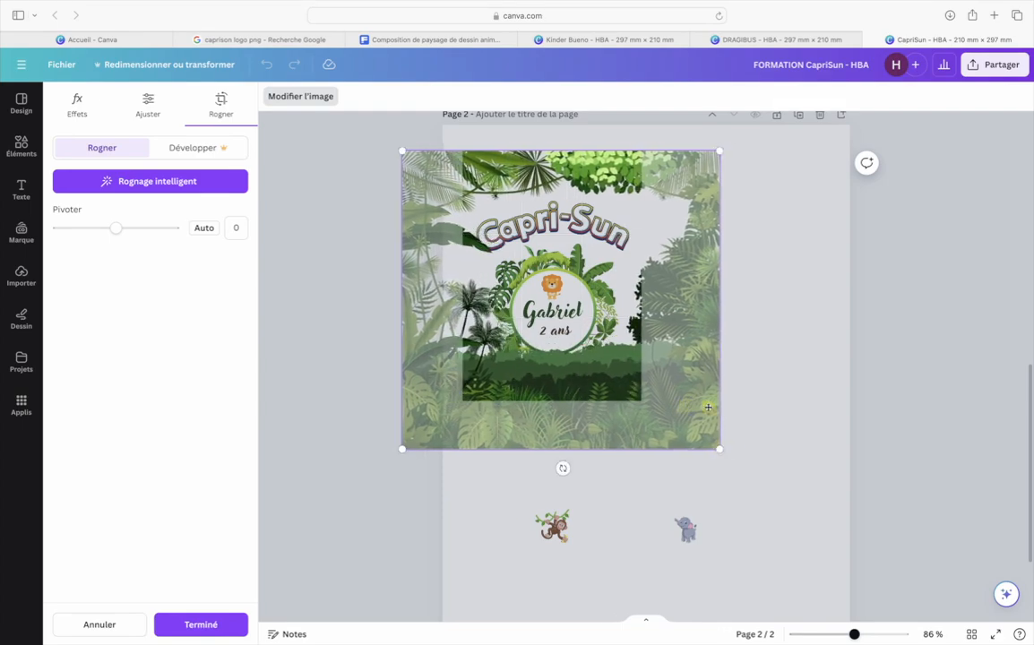
left_click(810, 406)
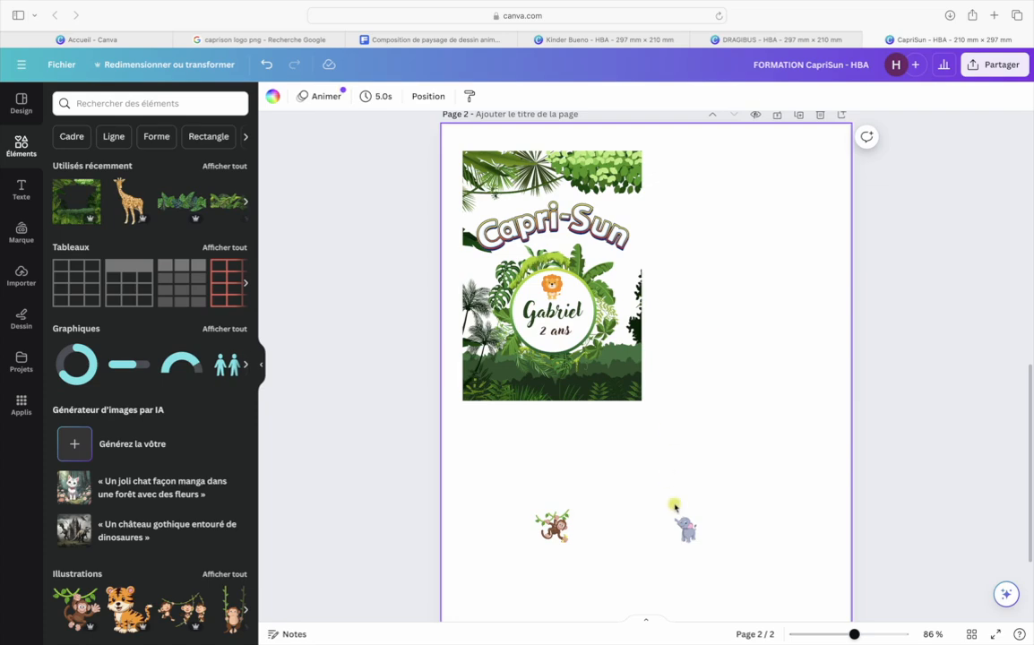
Enlarge the monkey and place it in the label's upper-left corner, hanging above the Capri-Sun logo
left_click(553, 527)
left_click_drag(553, 527, 565, 205)
left_click_drag(544, 210, 509, 184)
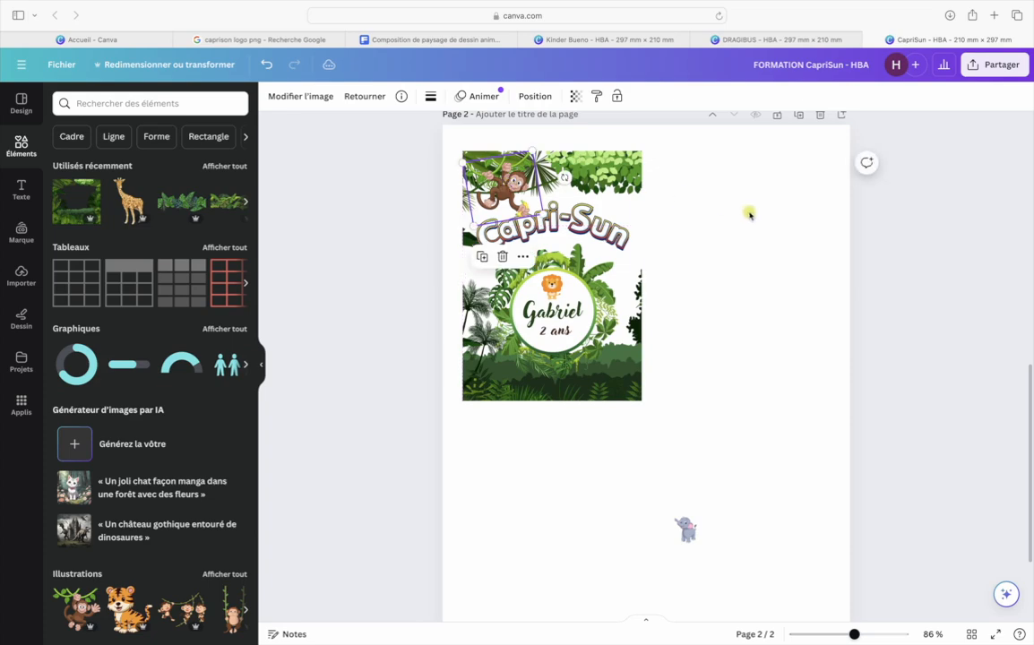
left_click(746, 210)
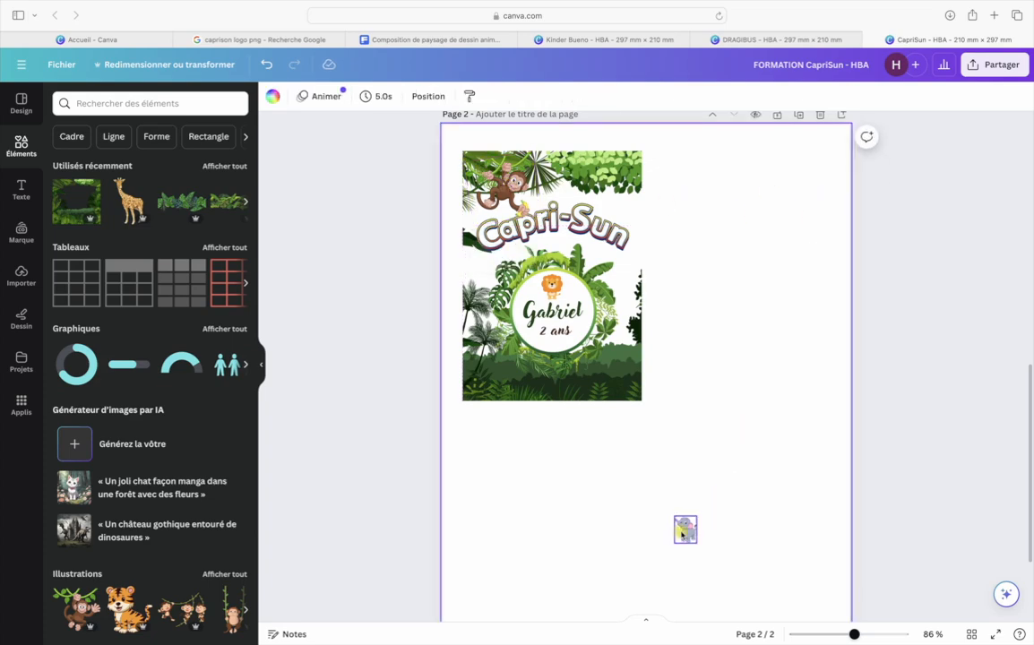
Enlarge the elephant and move it into the lower-right corner of the Capri-Sun label
left_click_drag(686, 531, 675, 455)
key("Up")
key("Up")
key("Up")
key("Up")
key("Up")
key("Up")
key("Up")
key("Up")
key("Up")
key("Up")
key("Up")
key("Up")
key("Up")
key("Up")
key("Up")
key("Up")
key("Up")
key("Up")
key("Up")
key("Up")
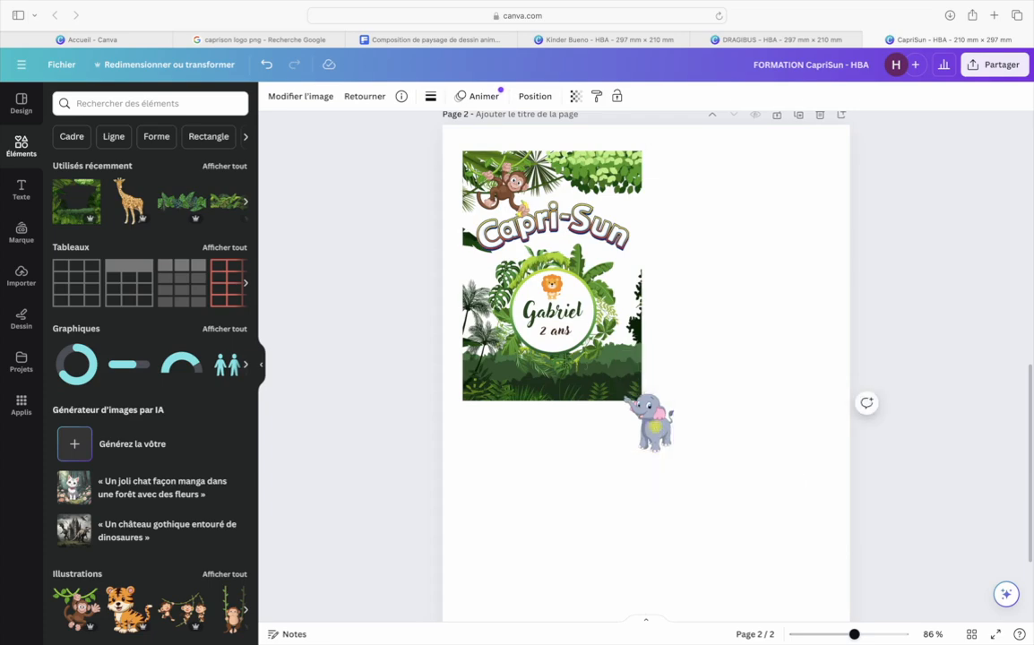
key("Left")
key("Left")
key("Left")
key("Left")
key("Left")
key("Left")
key("Left")
key("Left")
key("Left")
key("Left")
key("Left")
key("Left")
key("Left")
key("Left")
key("Left")
key("Left")
key("Left")
key("Left")
key("Left")
key("Left")
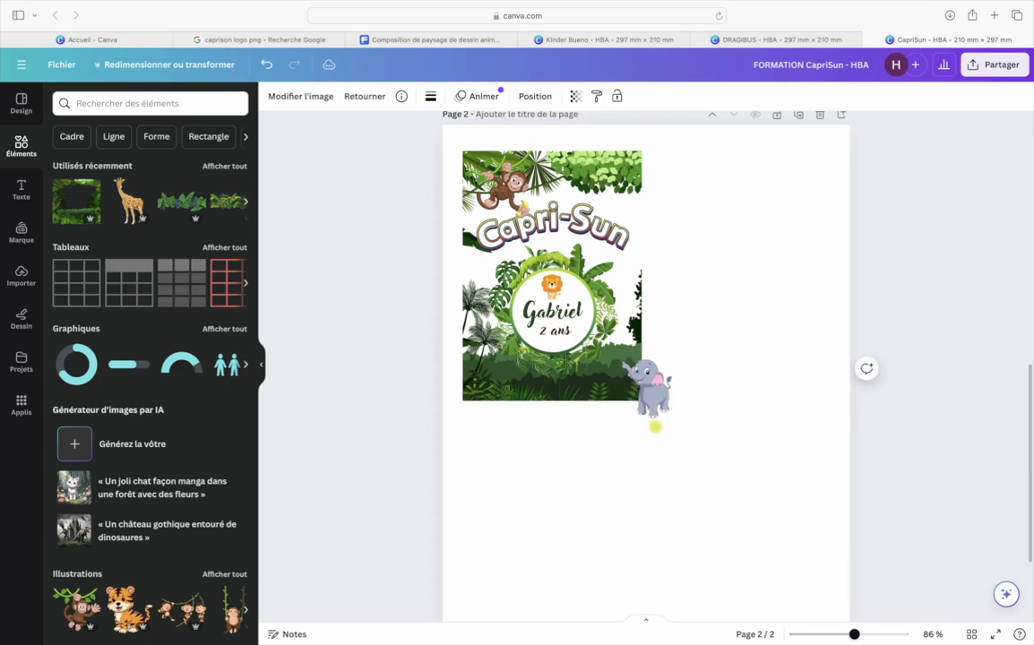
key("Up")
key("Up")
key("Up")
key("Up")
key("Up")
key("Left")
key("Left")
key("Left")
key("Left")
key("Left")
key("Left")
key("Left")
key("Left")
key("Left")
key("Left")
key("Left")
key("Left")
key("Left")
key("Left")
key("Left")
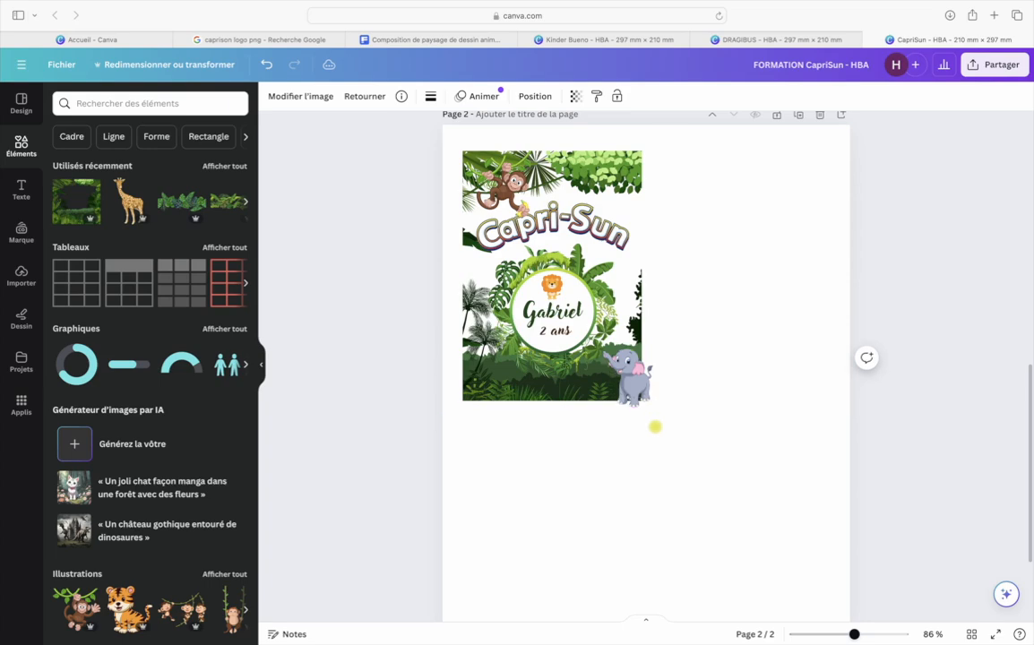
key("Up")
key("Up")
key("Up")
key("Up")
key("Up")
key("Up")
key("Up")
key("Up")
key("Up")
key("Up")
key("Up")
key("Up")
key("Up")
key("Up")
key("Up")
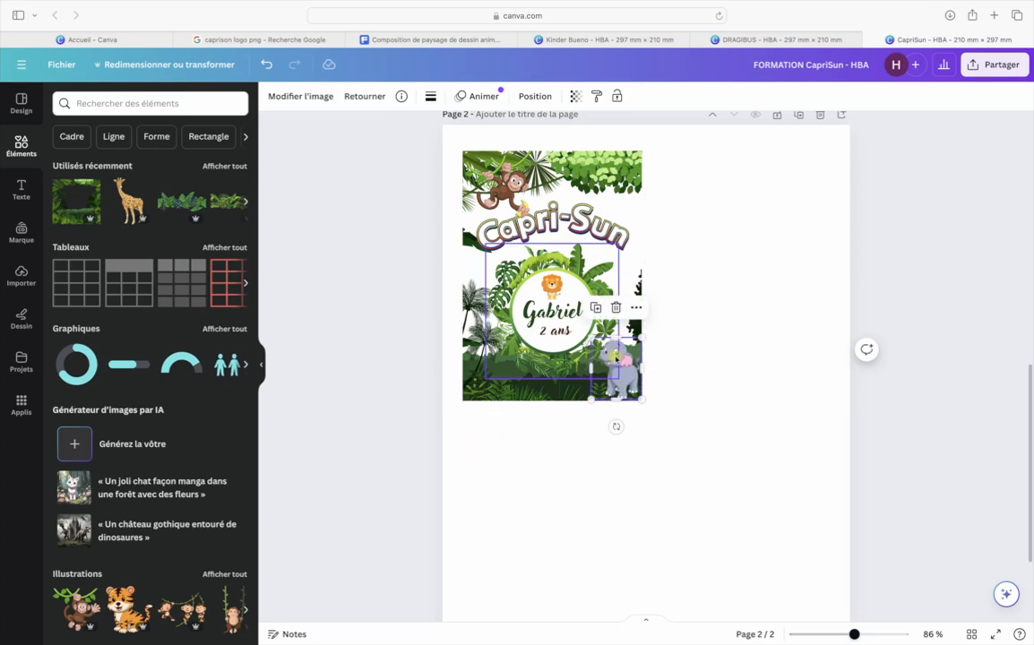
Bring the elephant to the front, above the name badge's leaves
right_click(624, 376)
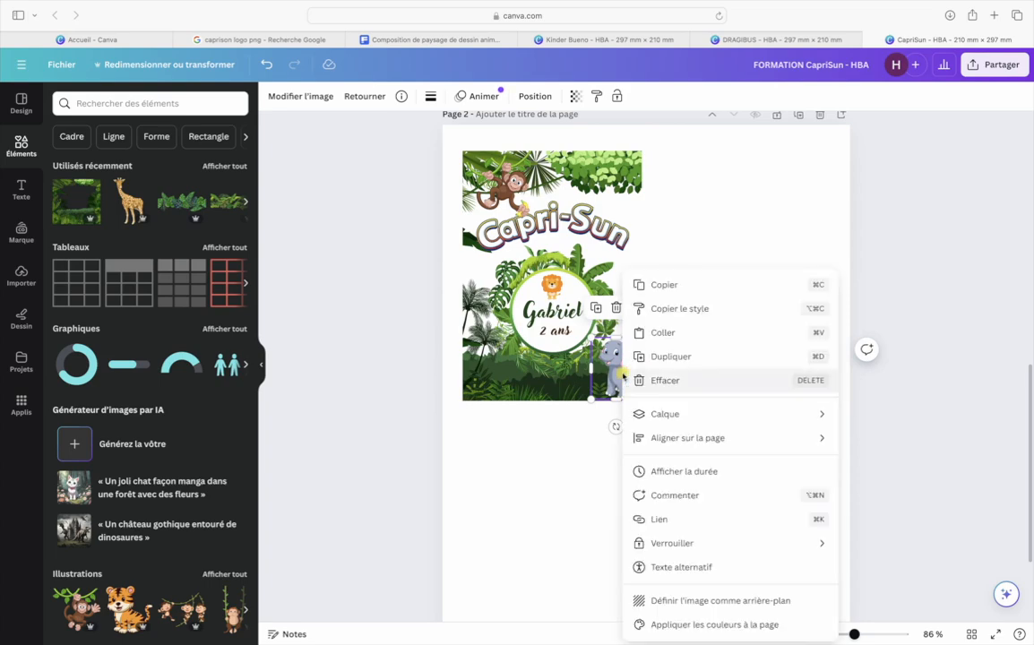
mouse_move(710, 415)
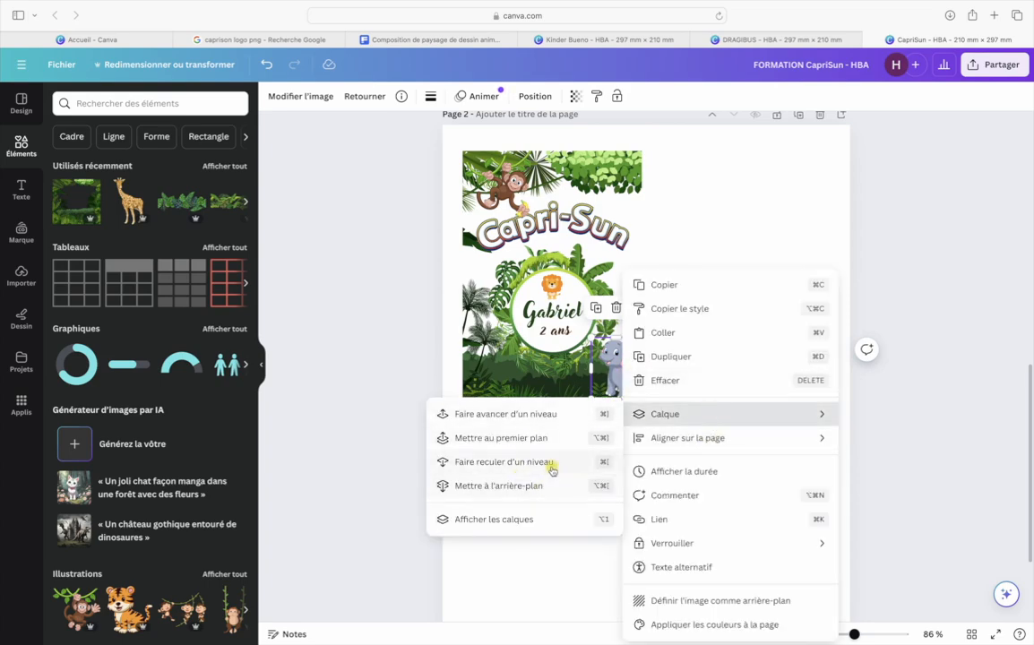
left_click(500, 438)
left_click(613, 476)
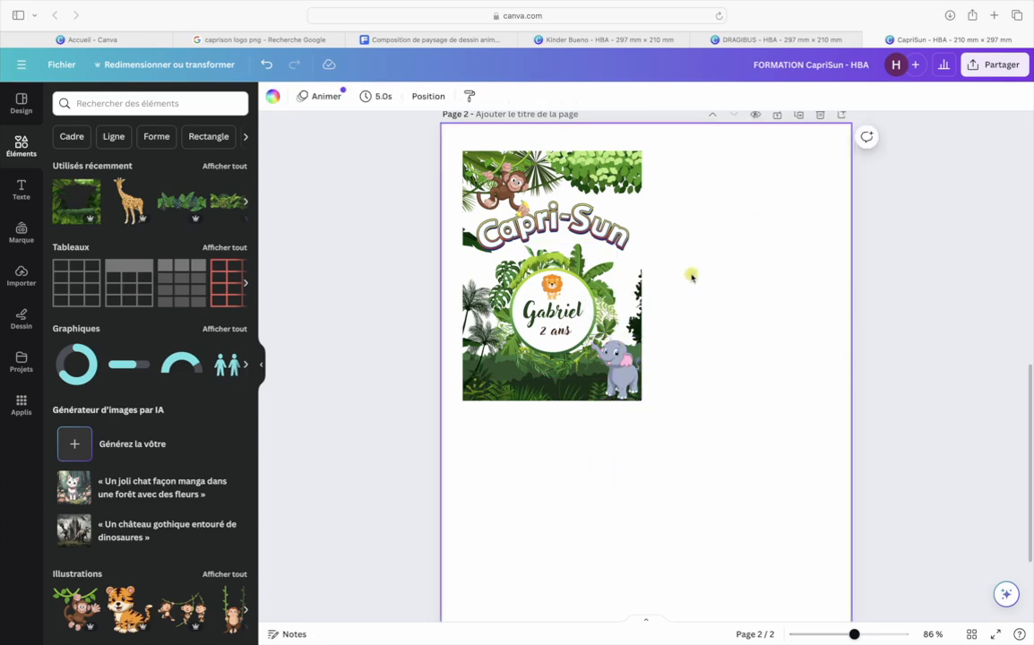
Review the DRAGIBUS and Kinder Bueno designs, and return to the CapriSun label to compare its background
left_click(730, 40)
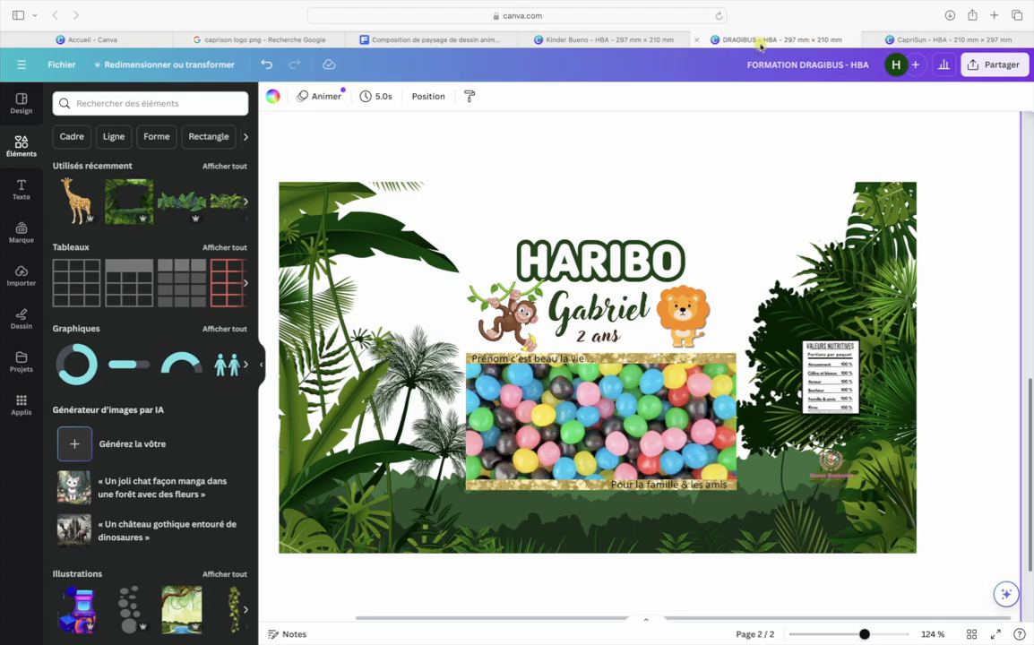
left_click(632, 40)
left_click(884, 273)
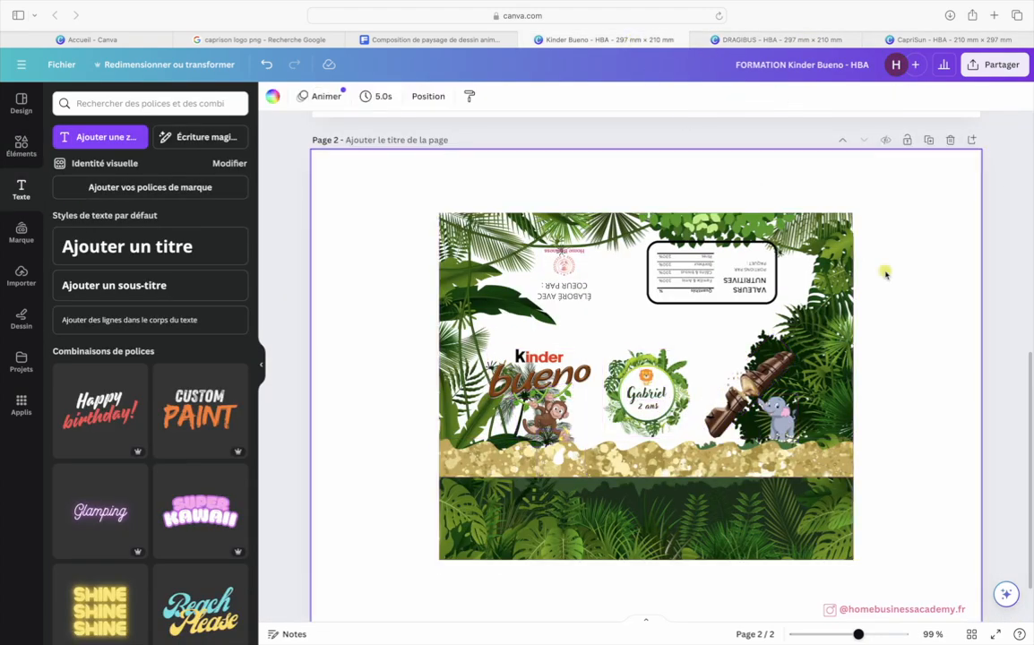
left_click(722, 42)
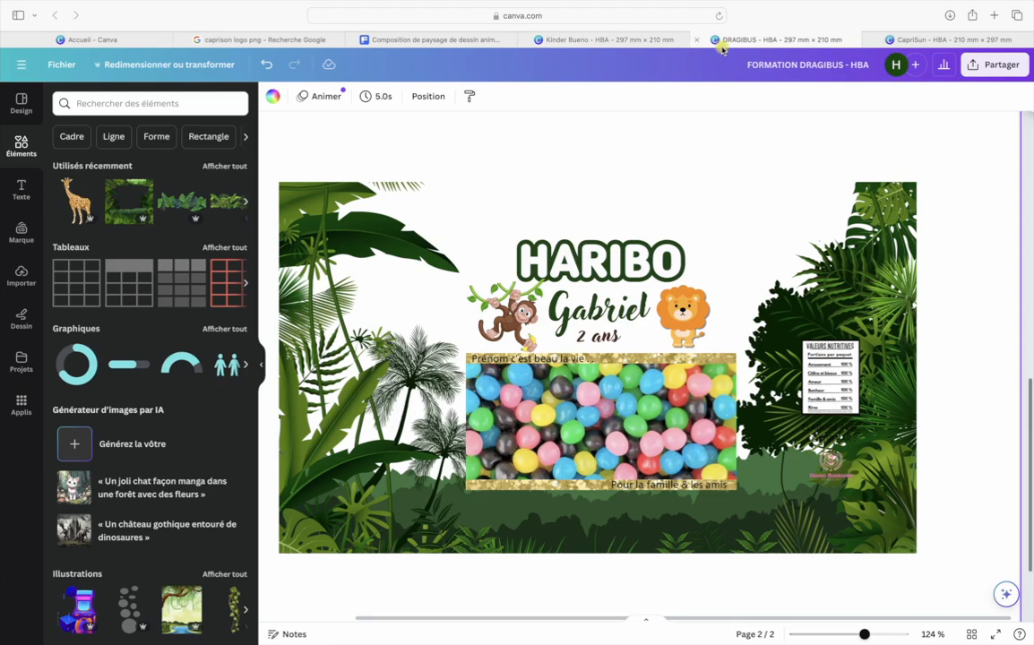
left_click(907, 39)
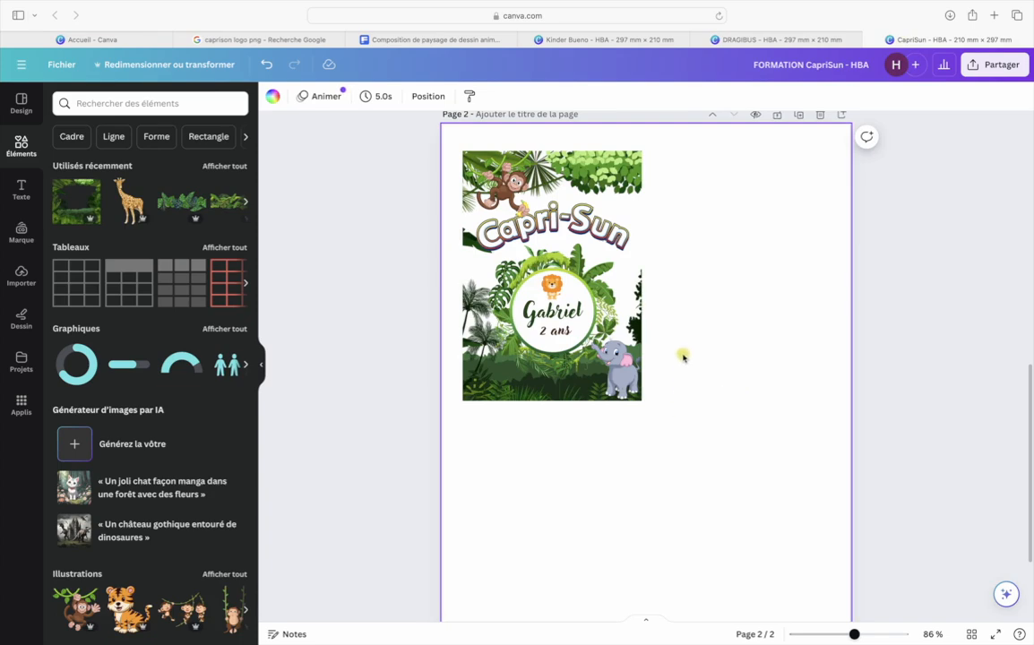
left_click(638, 179)
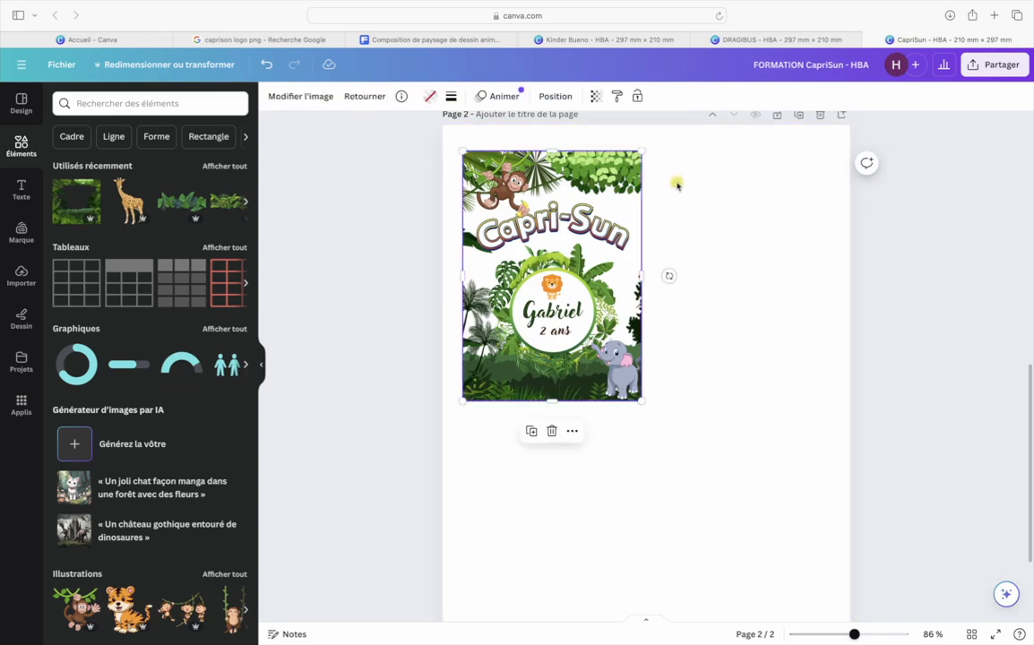
left_click(676, 184)
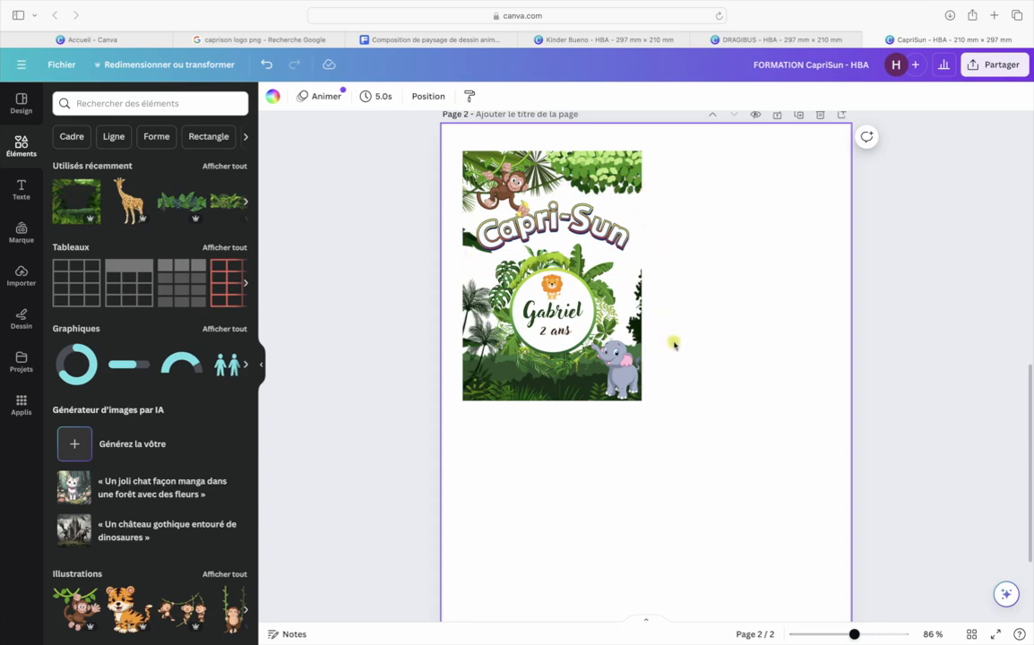
Add a solid border with a thickness of 1 around the Capri-Sun label's jungle background
left_click(603, 169)
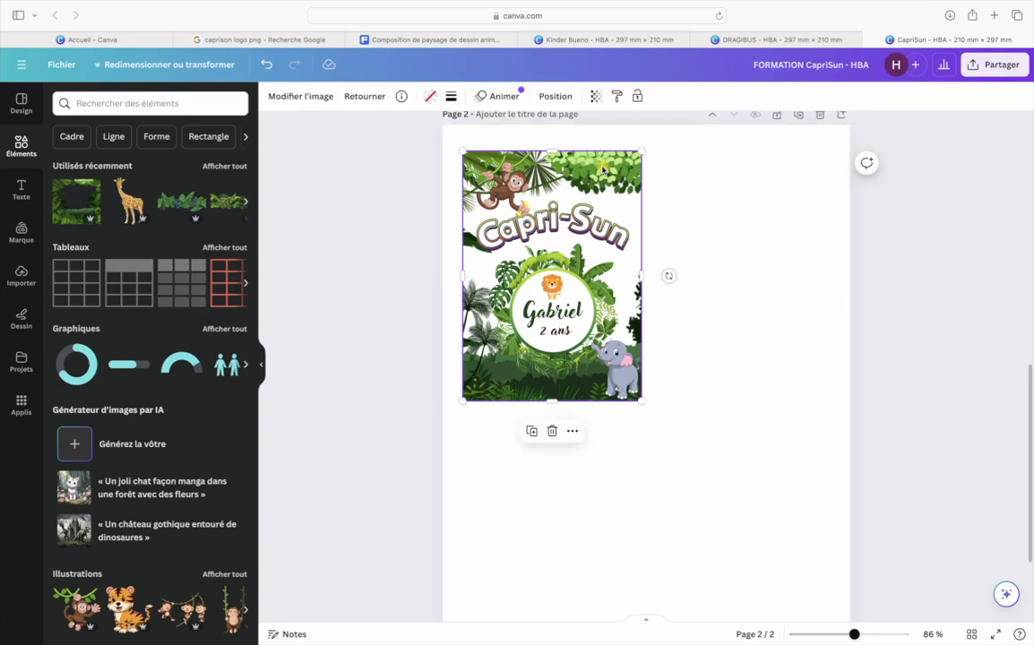
left_click(451, 99)
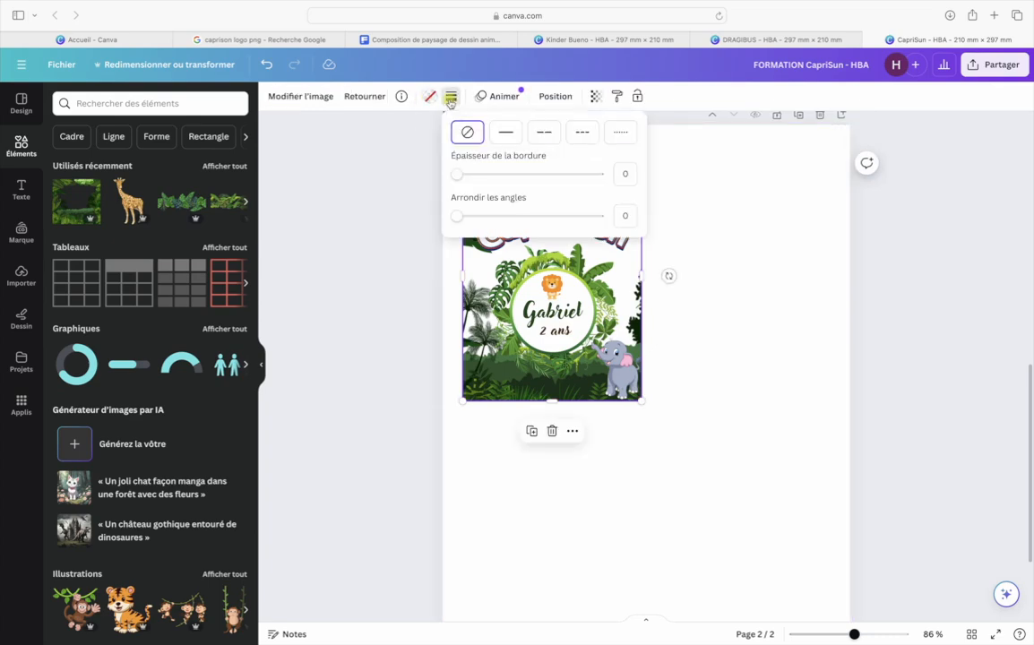
left_click(508, 136)
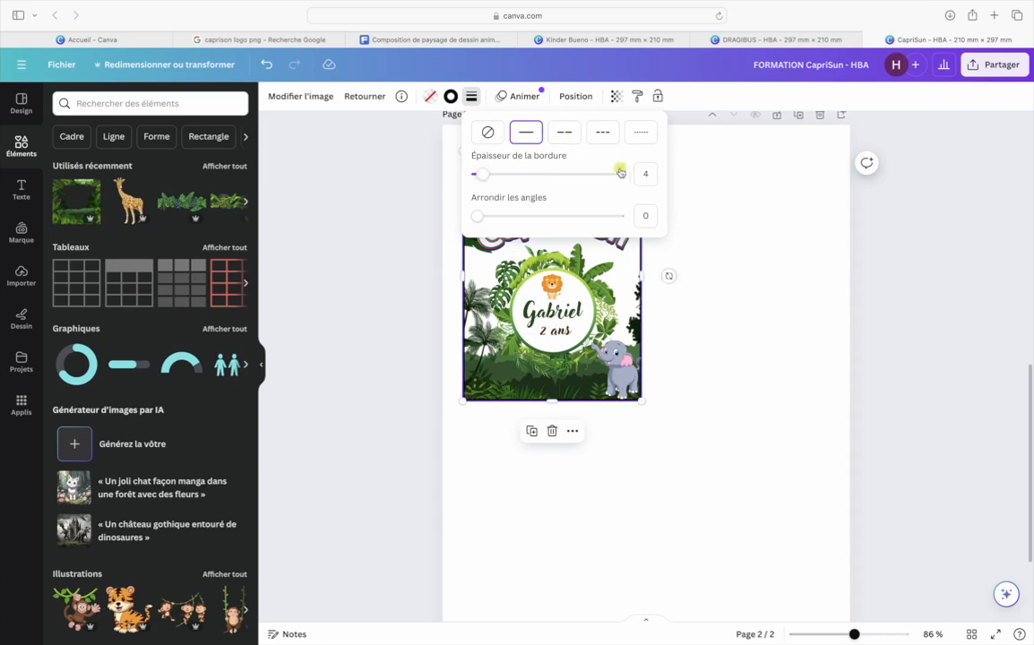
left_click(649, 174)
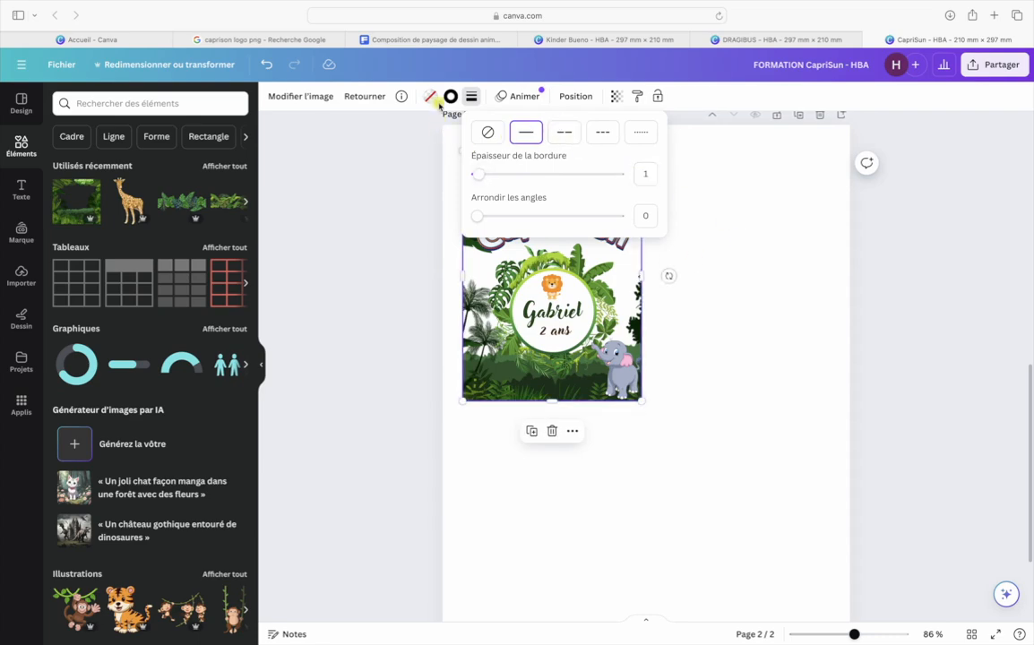
left_click(792, 303)
left_click(792, 303)
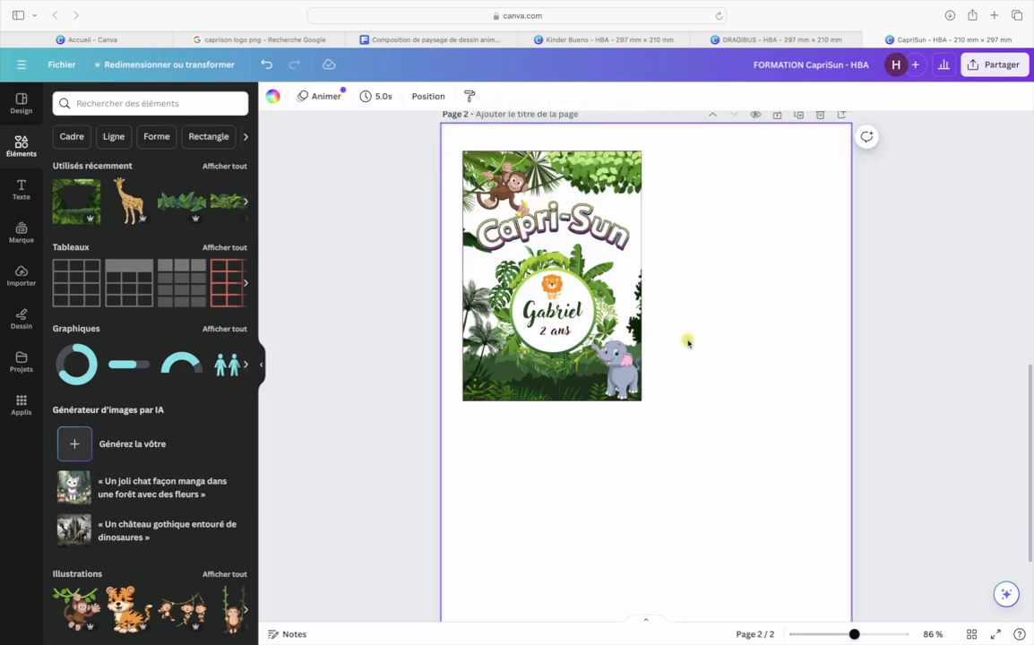
Group all the elements of the Capri-Sun label on page 2
left_click_drag(662, 420, 438, 144)
right_click(511, 182)
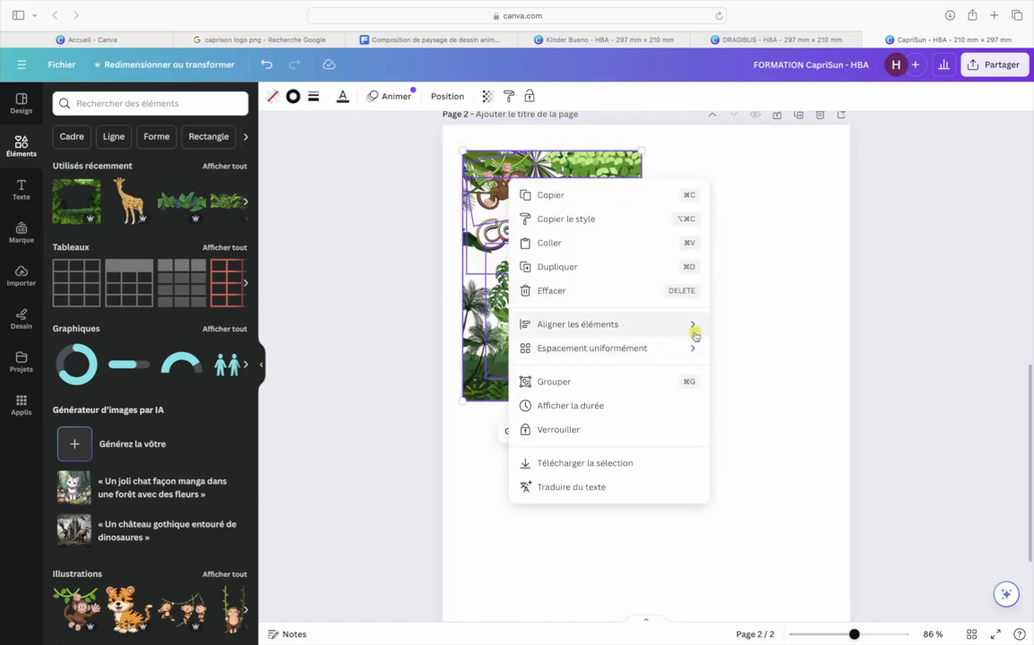
left_click(654, 383)
left_click(603, 333)
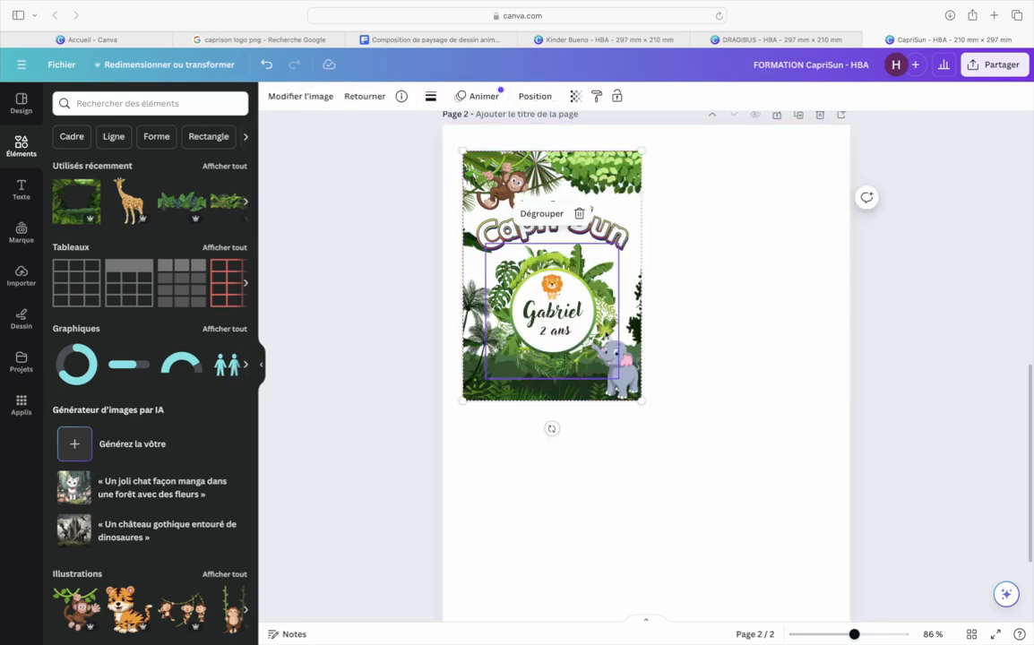
Paste a copy of the grouped Capri-Sun label and place it beside the original, level with it
scroll(751, 249, "up", 3)
scroll(751, 250, "down", 2)
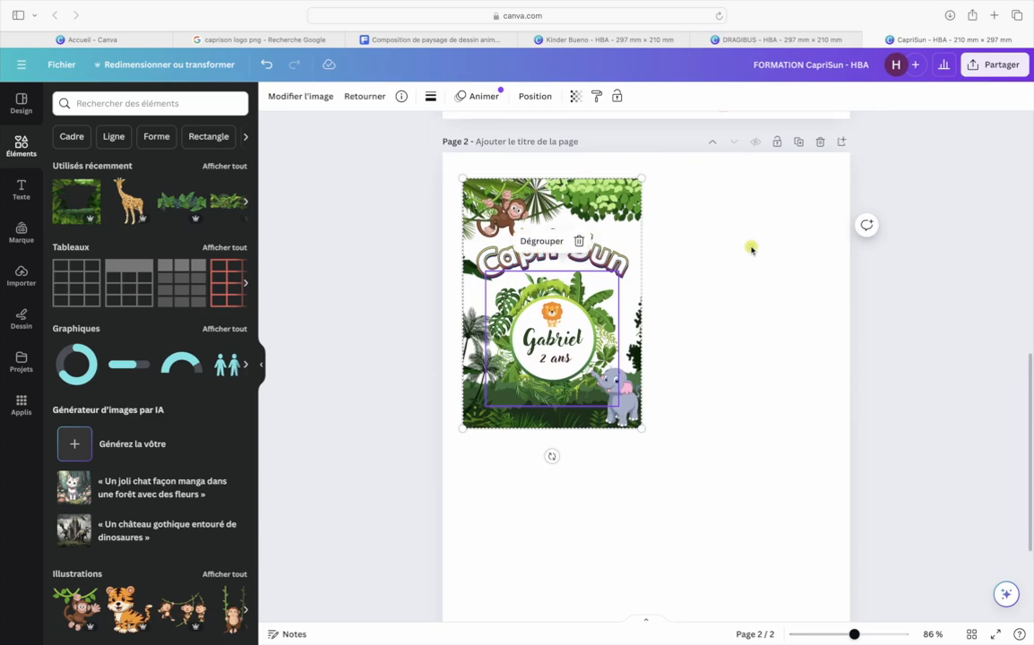
key("super+v")
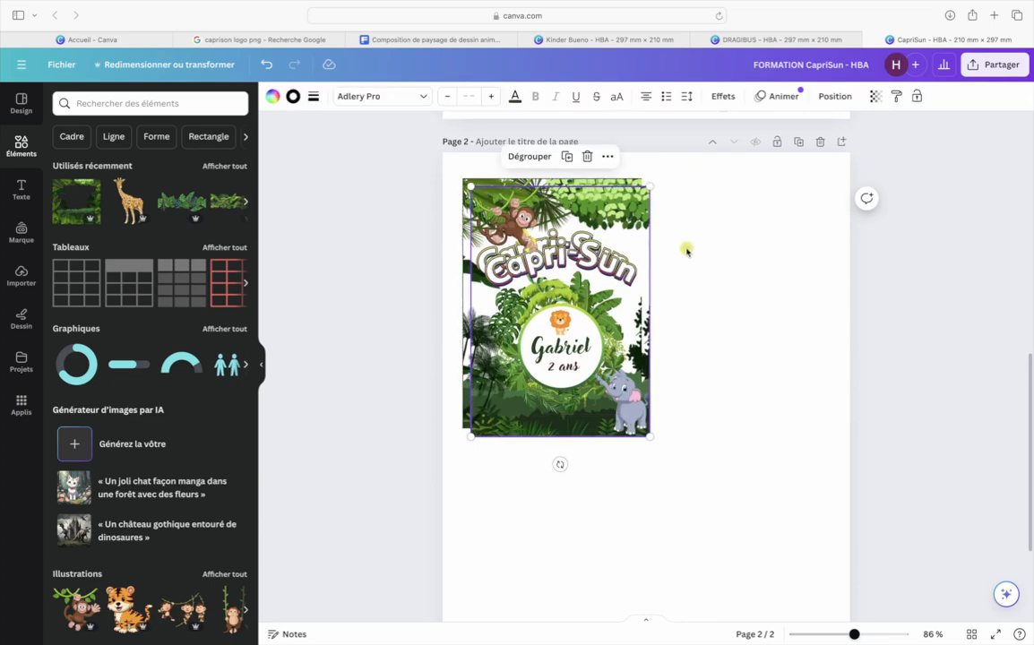
left_click_drag(584, 283, 765, 276)
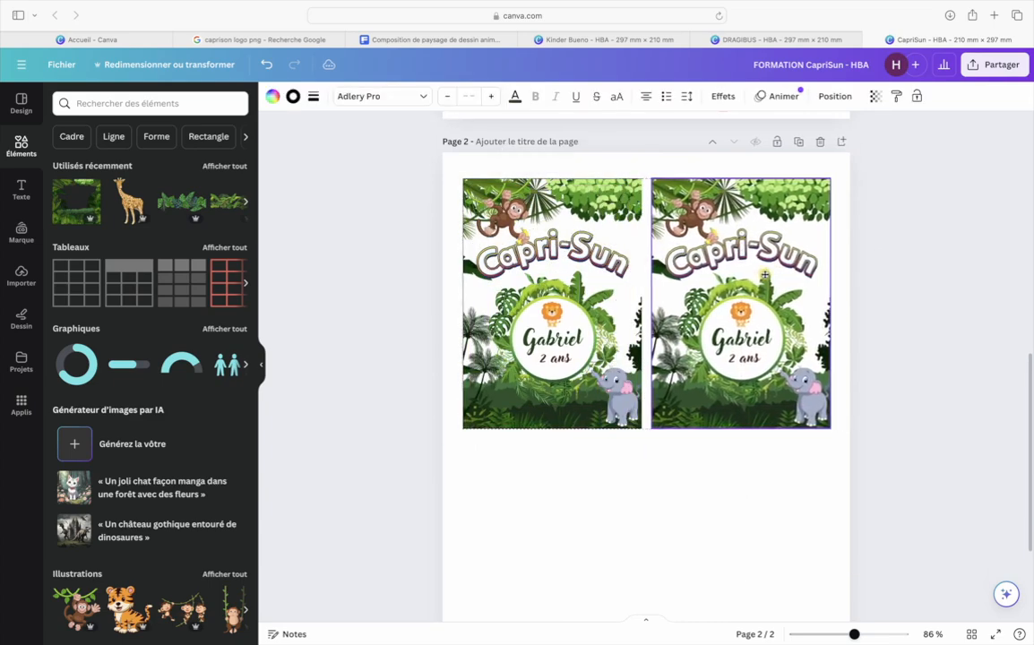
left_click(845, 261)
Duplicate the two Capri-Sun labels together and align the copies directly below them to fill the page with four
left_click_drag(404, 238, 752, 311)
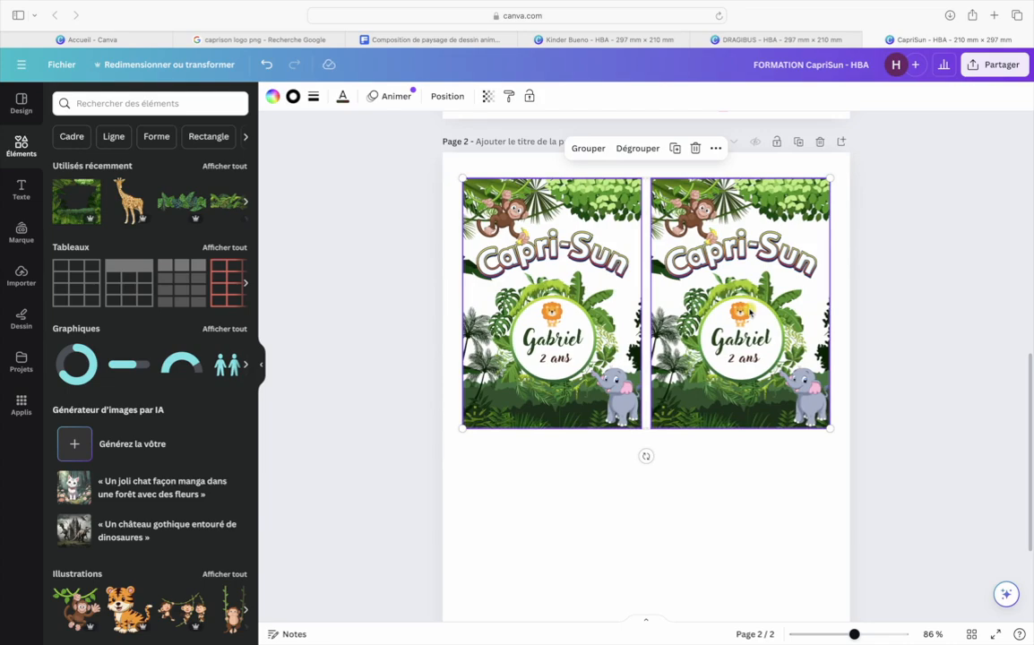
key("super+d")
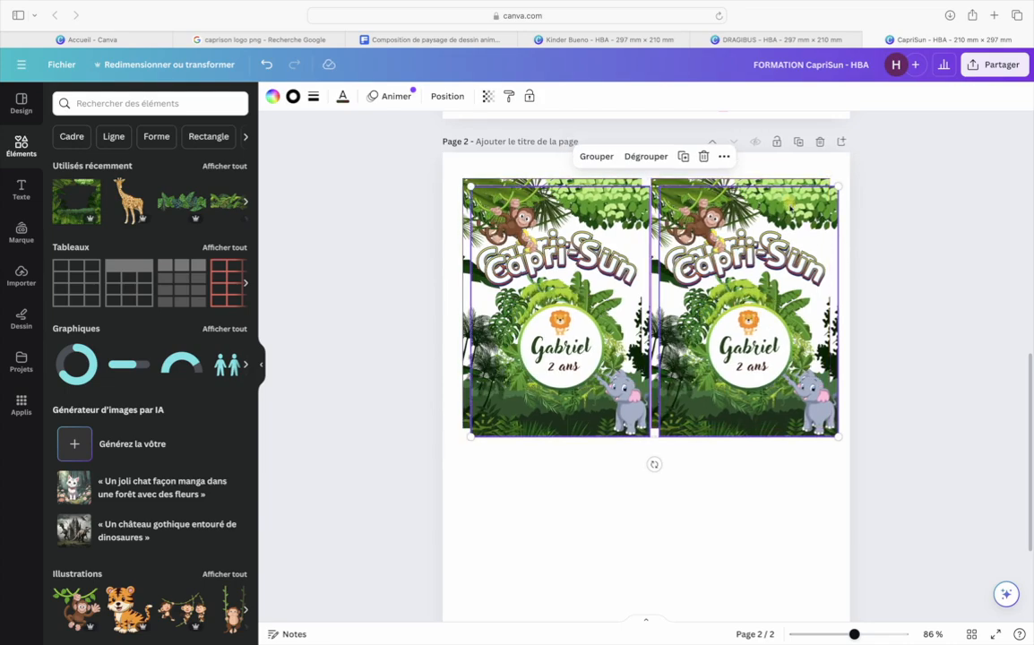
left_click_drag(789, 210, 780, 465)
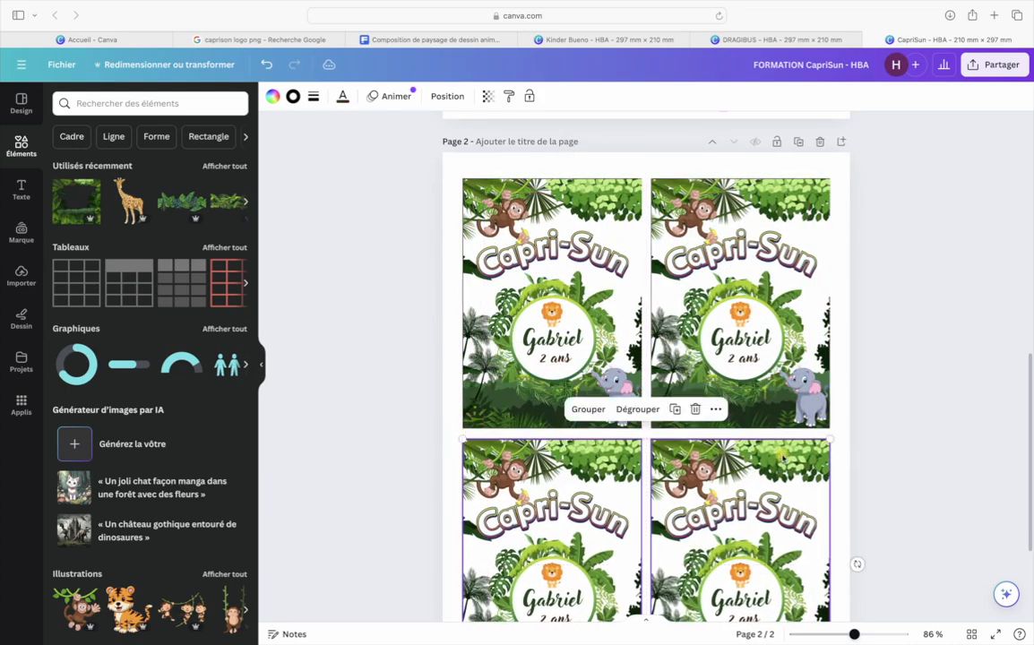
left_click(870, 411)
Review both pages of the CapriSun design and compare them with the DRAGIBUS and Kinder Bueno designs
scroll(869, 410, "down", 5)
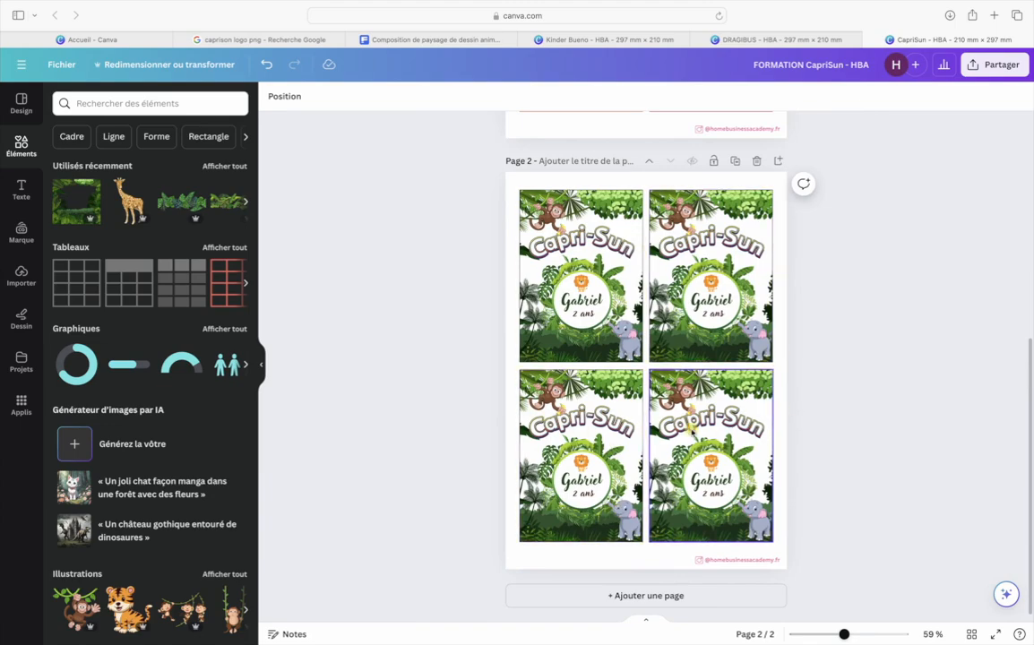
scroll(866, 365, "up", 5)
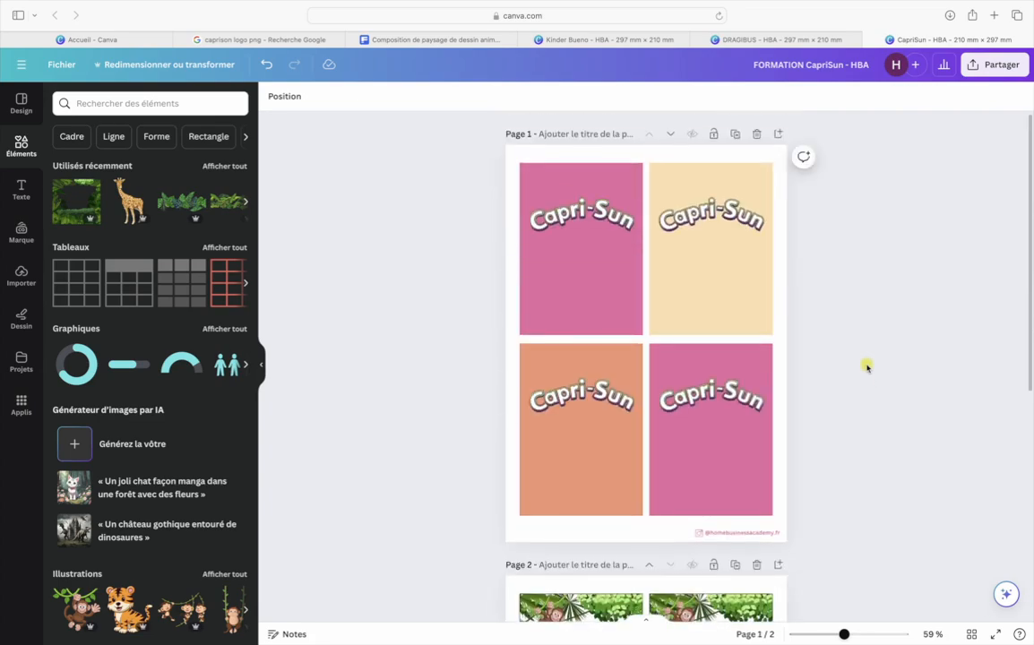
scroll(866, 367, "down", 5)
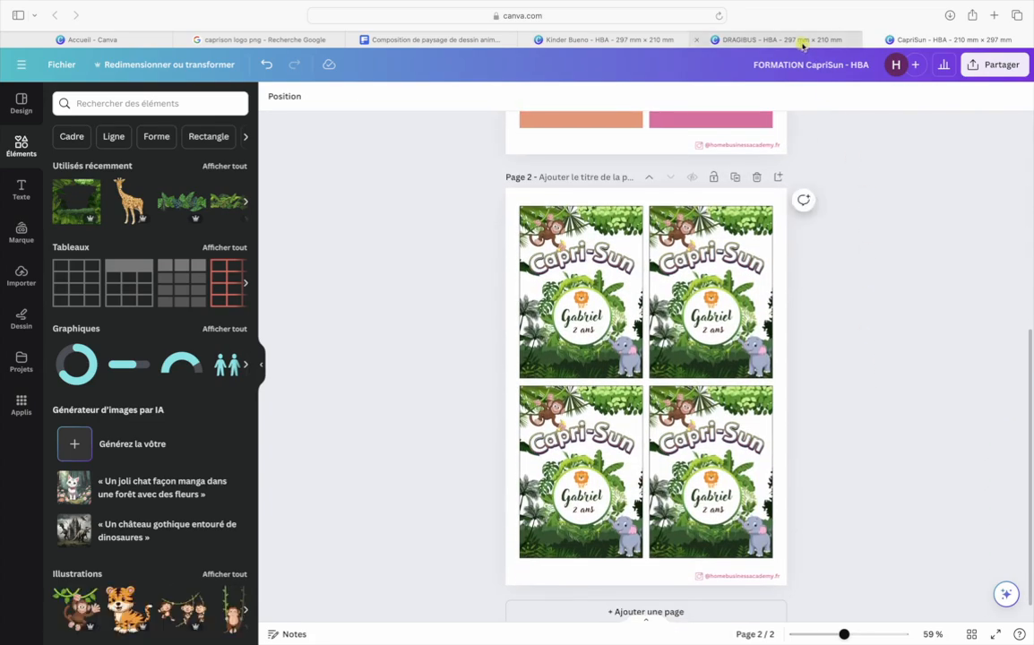
left_click(802, 40)
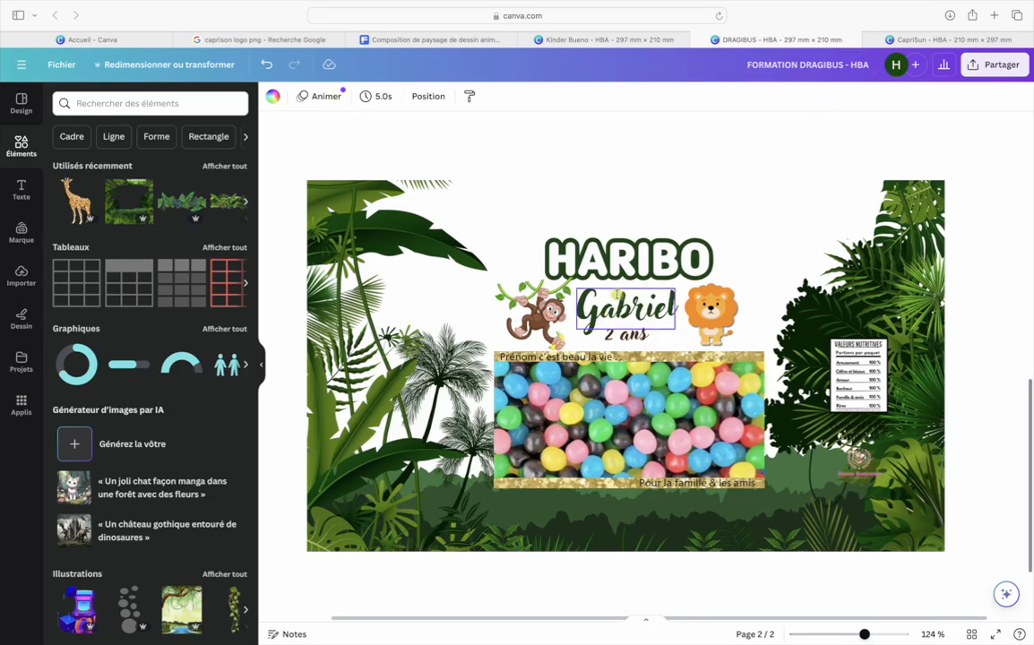
left_click(555, 41)
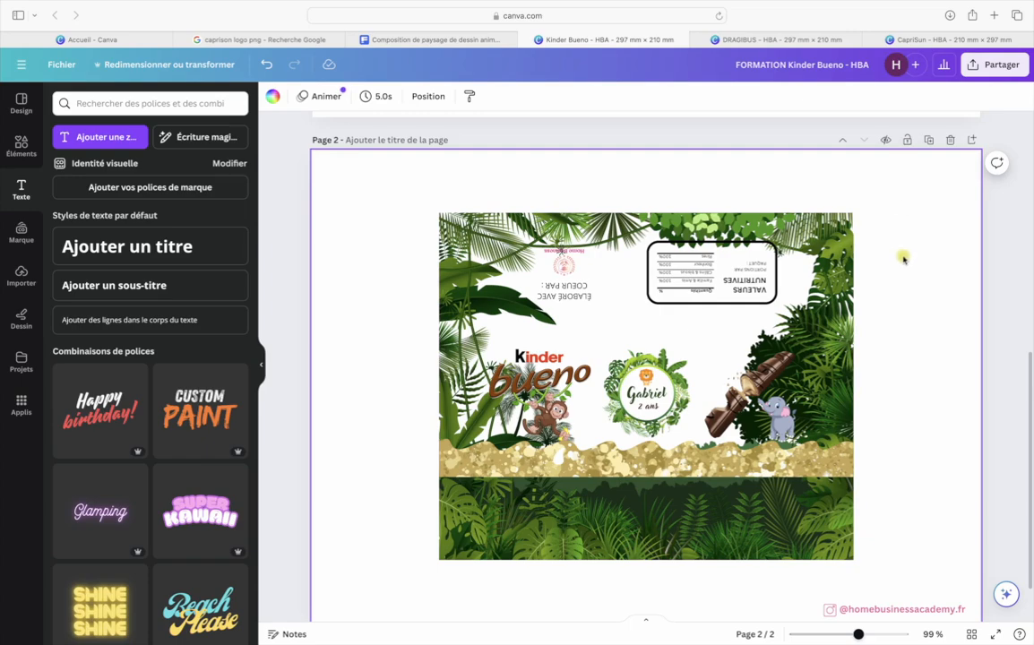
left_click(937, 41)
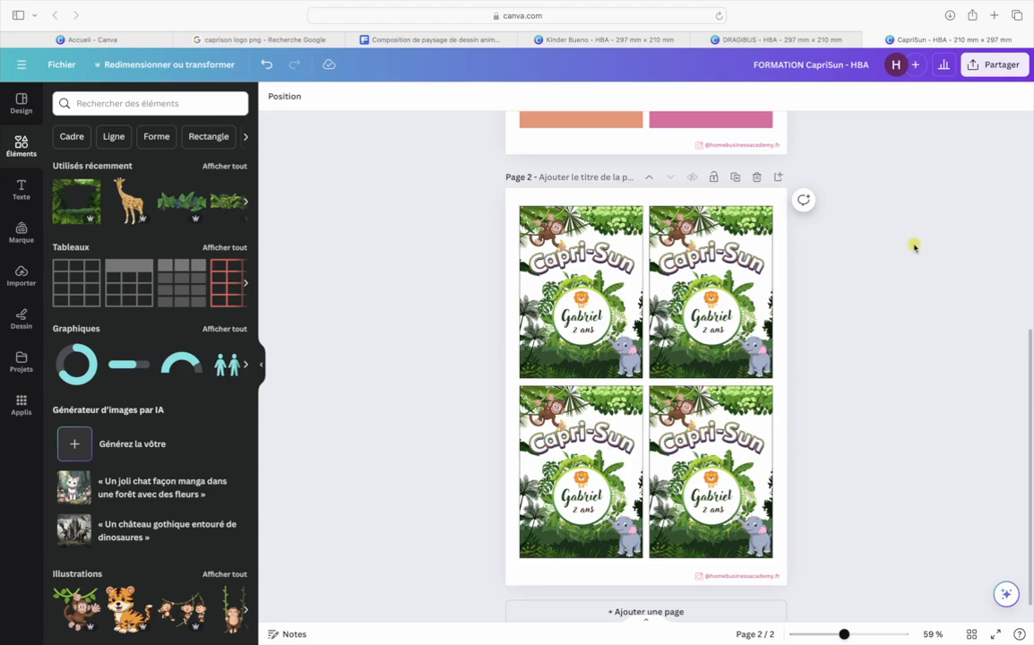
scroll(867, 238, "down", 1)
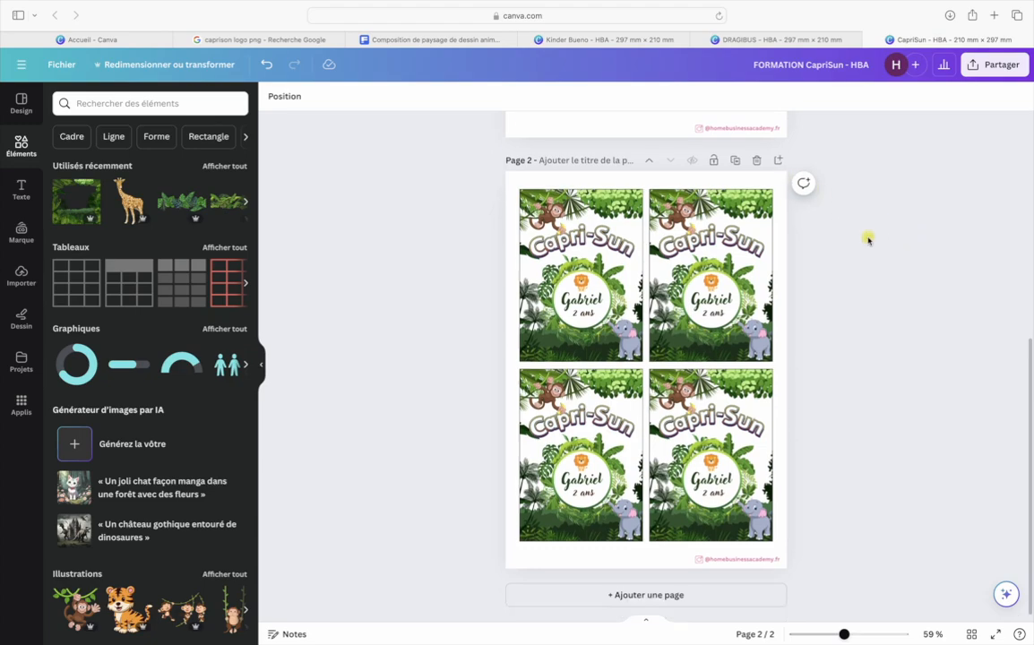
Configure the CapriSun download as PDF pour impression with the CMJN colour profile
left_click(985, 72)
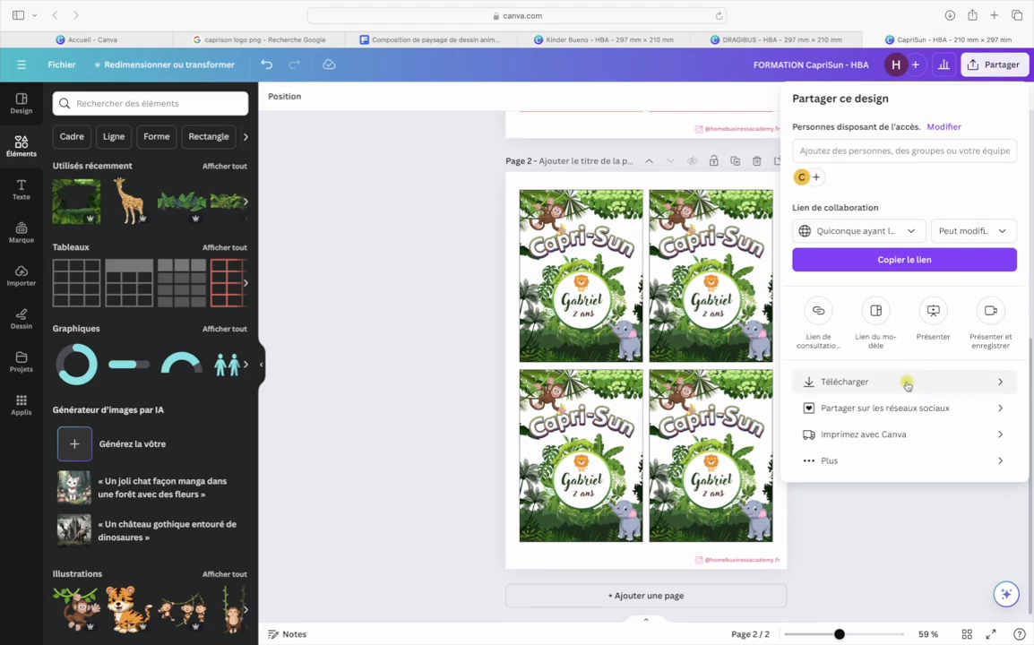
left_click(907, 384)
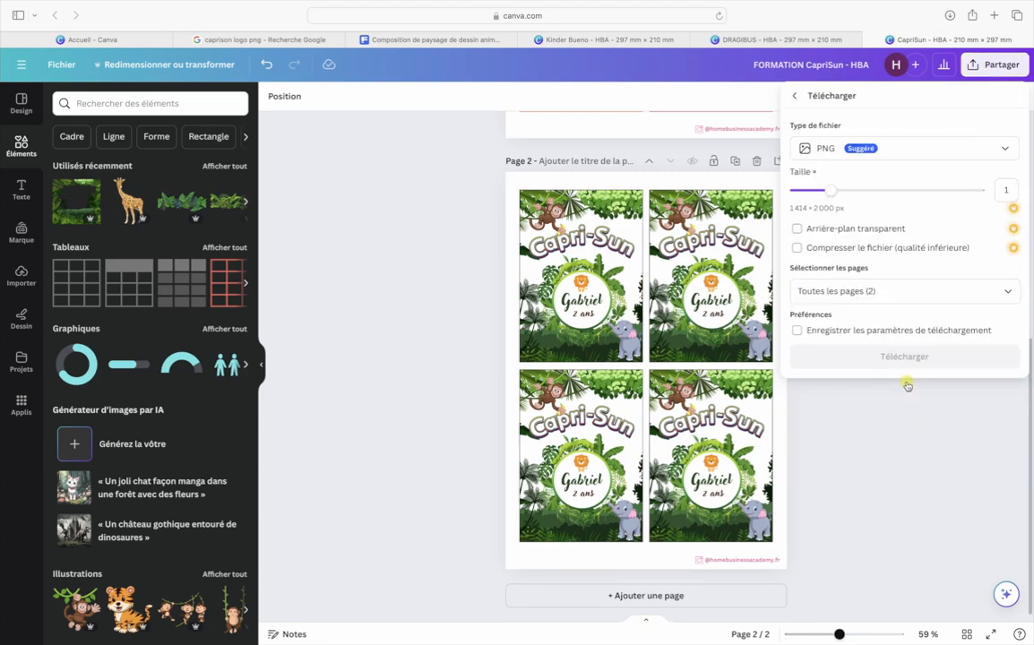
left_click(882, 149)
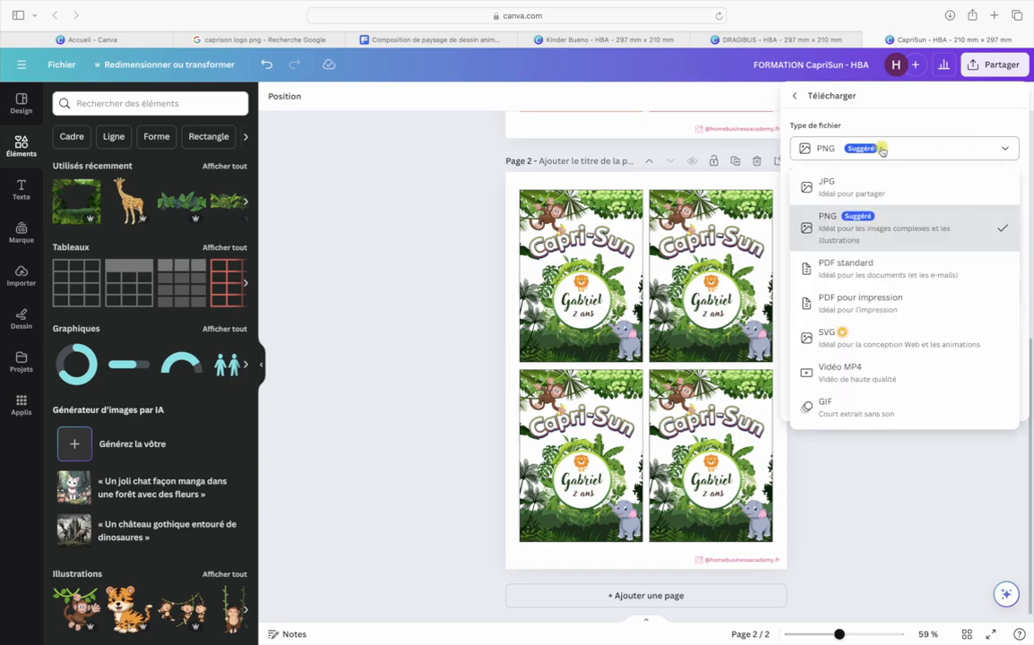
left_click(890, 304)
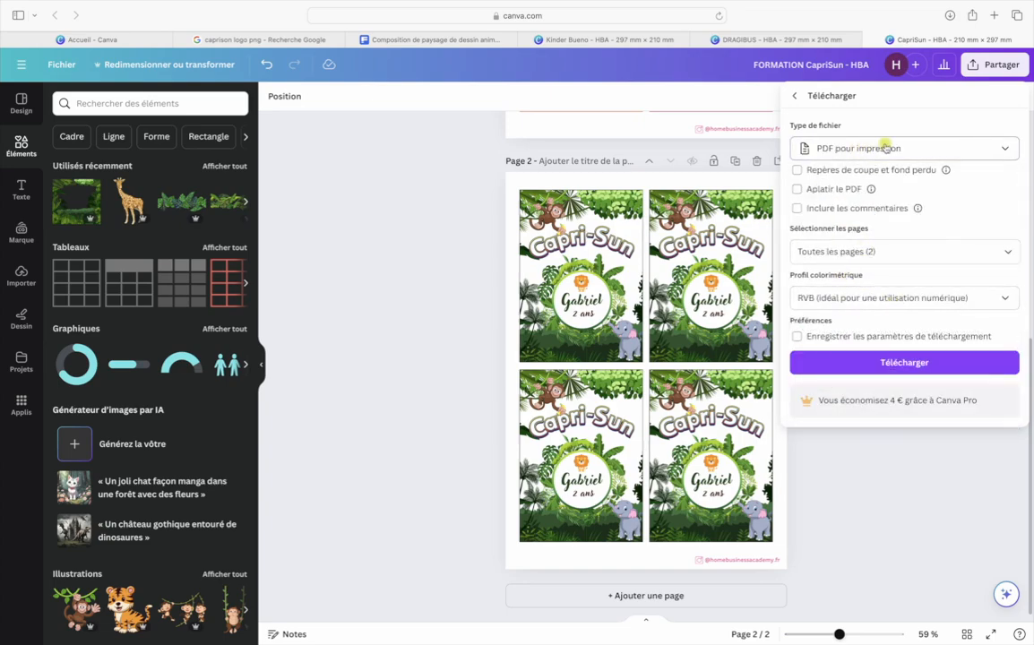
left_click(851, 304)
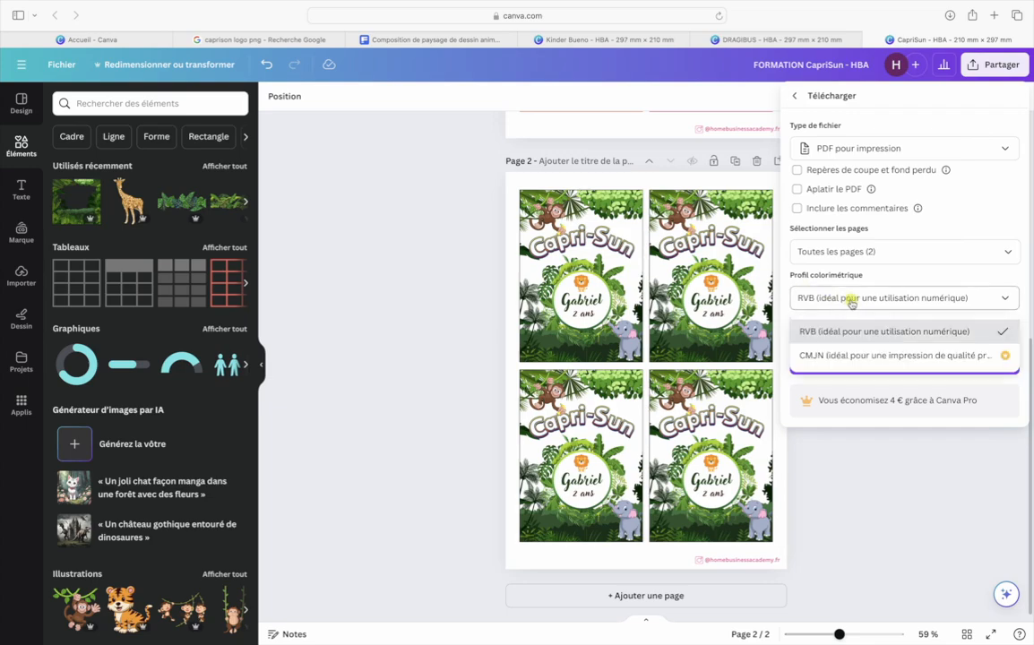
left_click(842, 357)
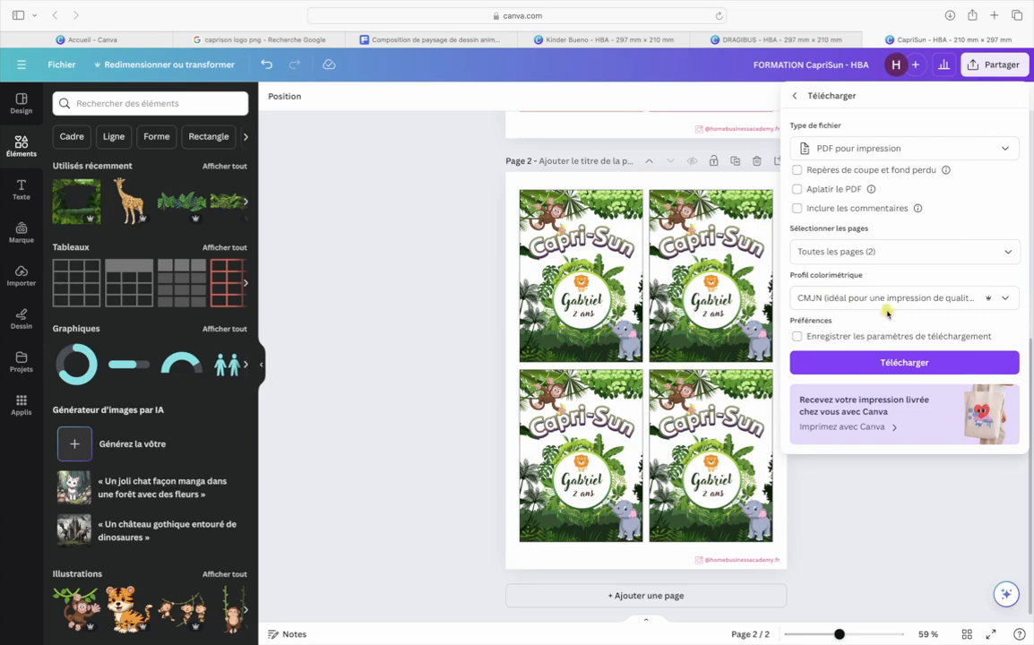
left_click(841, 299)
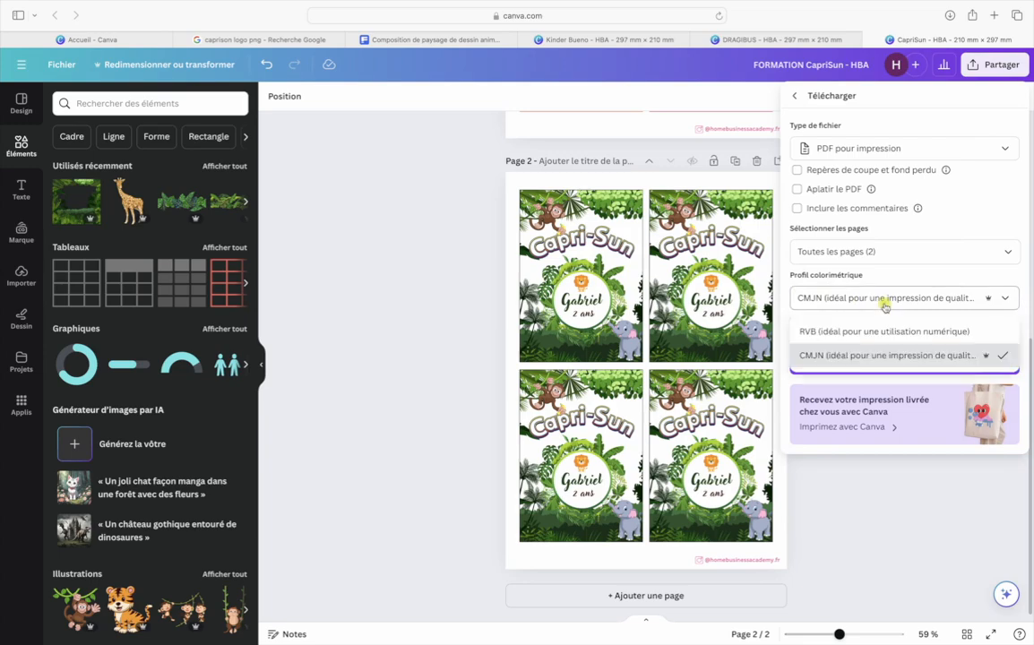
left_click(842, 358)
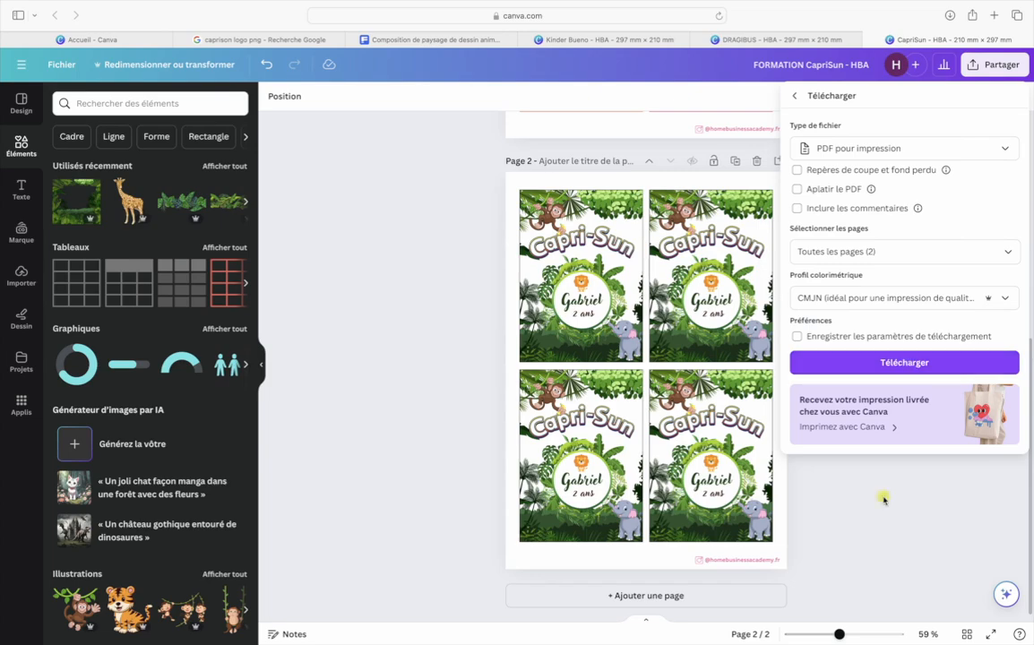
Switch the download's file type to PNG, check its page selection, and look over both pages of the design
left_click(870, 148)
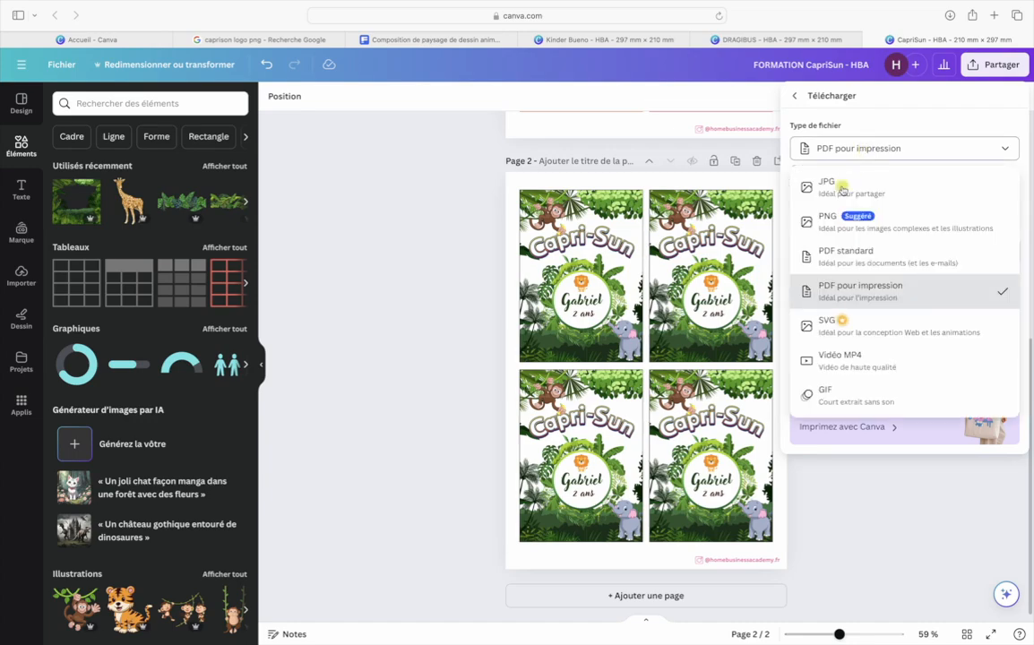
left_click(927, 216)
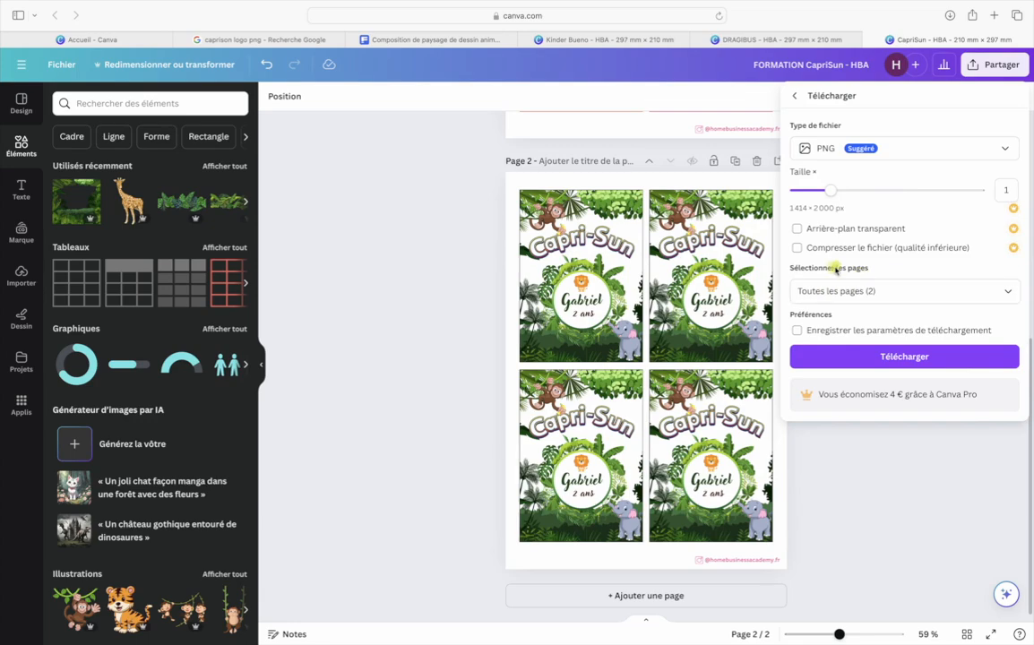
left_click(1018, 294)
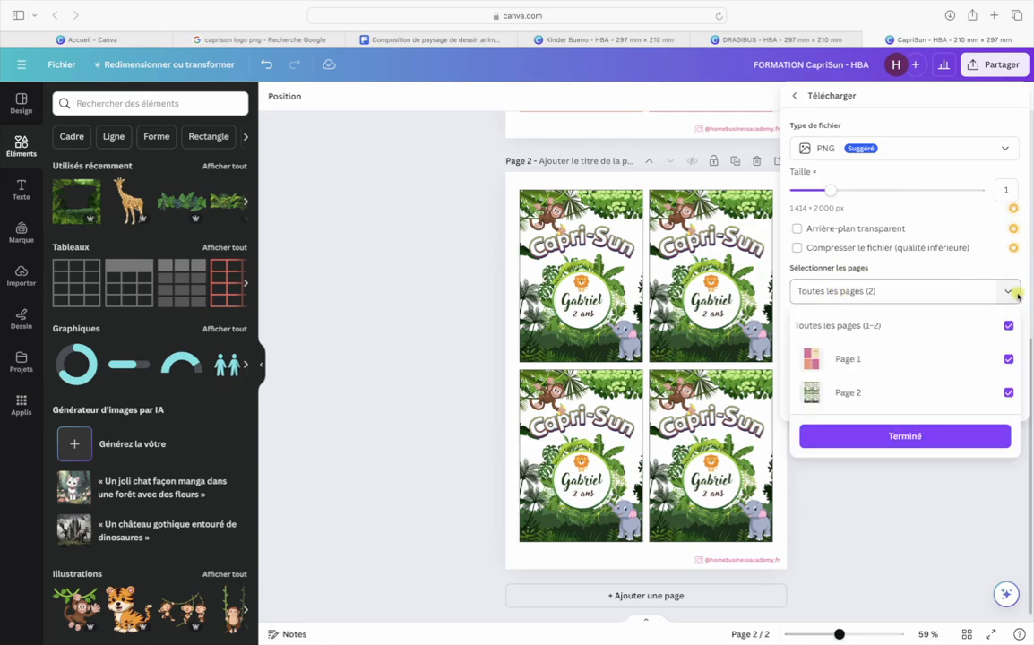
left_click(1009, 292)
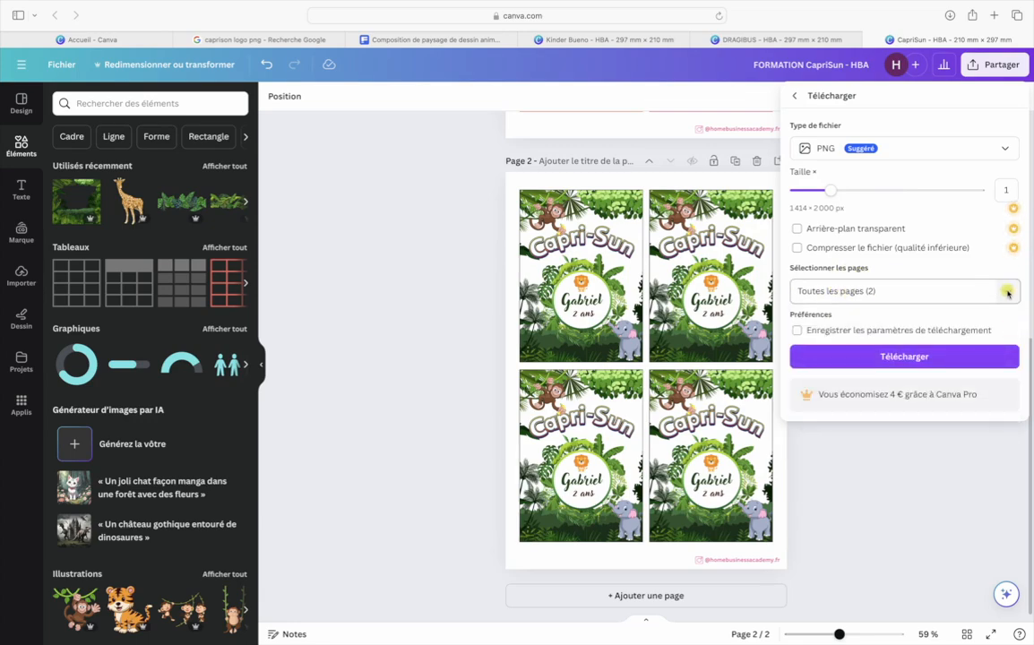
left_click(923, 454)
scroll(911, 435, "up", 5)
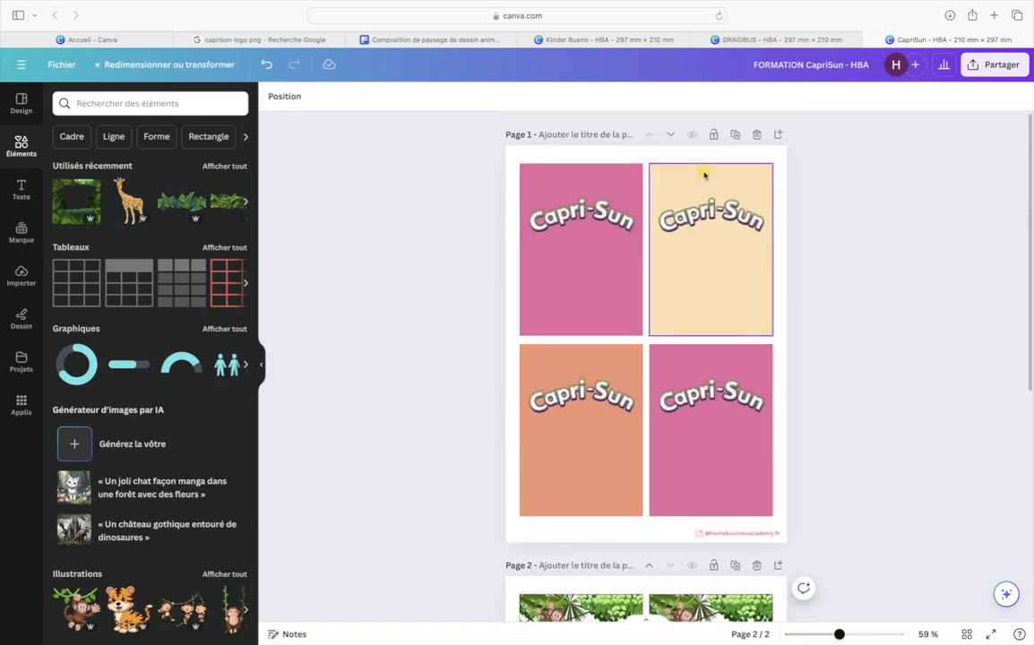
scroll(717, 358, "down", 5)
left_click(931, 375)
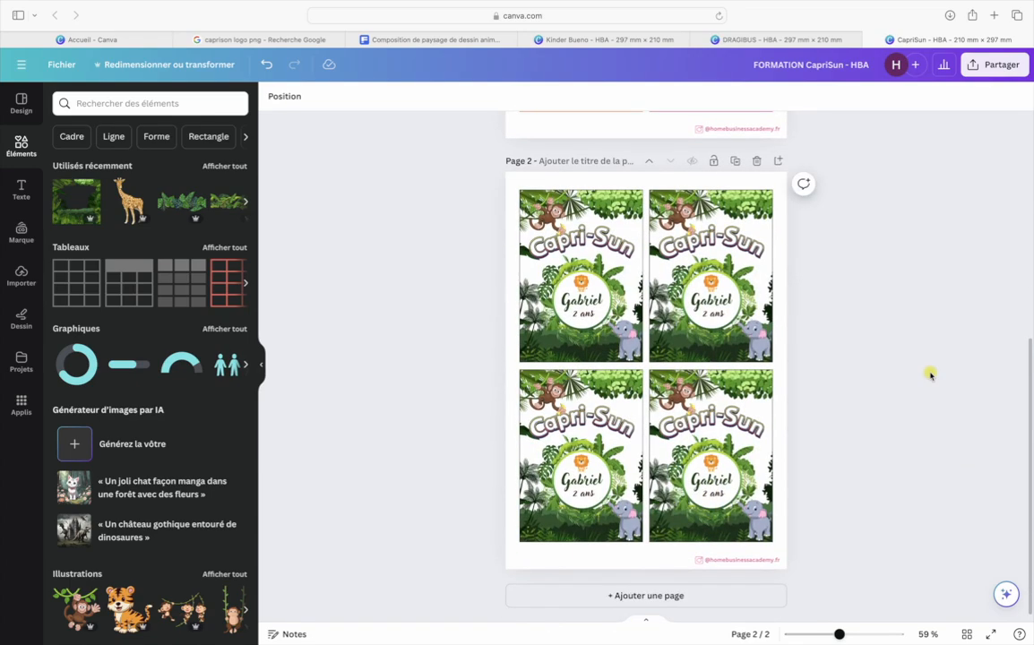
Set up a PNG download of the CapriSun design that includes only page 2
left_click(993, 66)
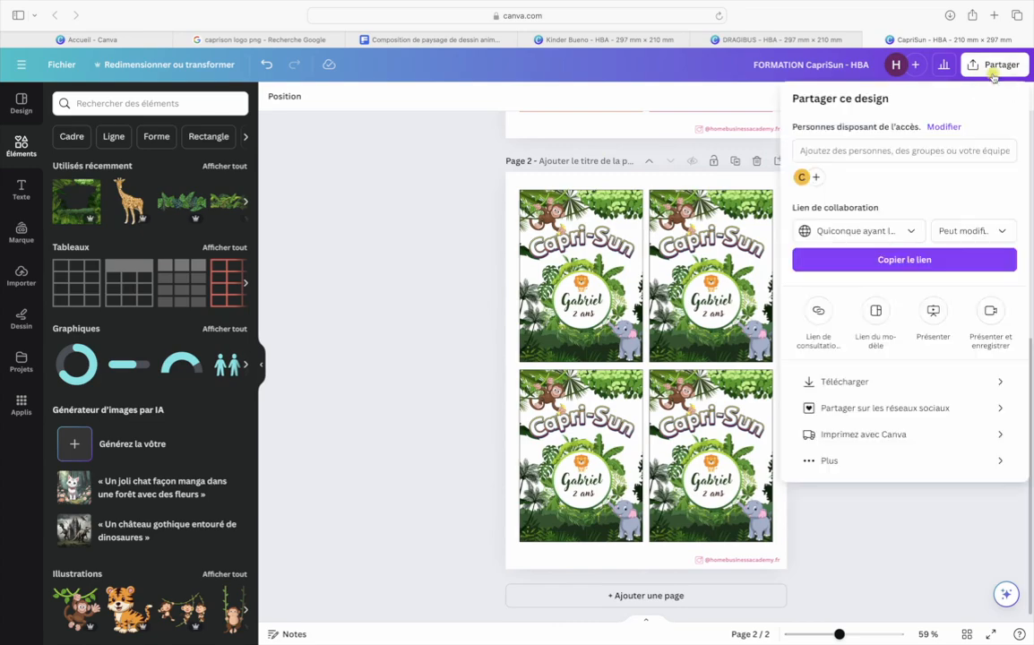
left_click(959, 383)
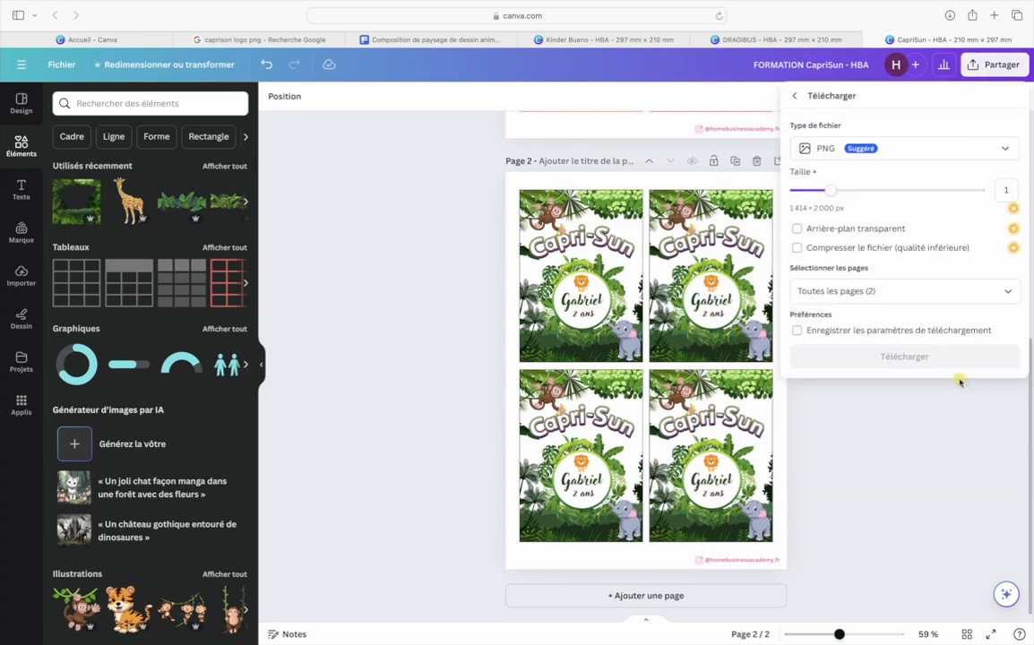
left_click(1008, 292)
left_click(1009, 327)
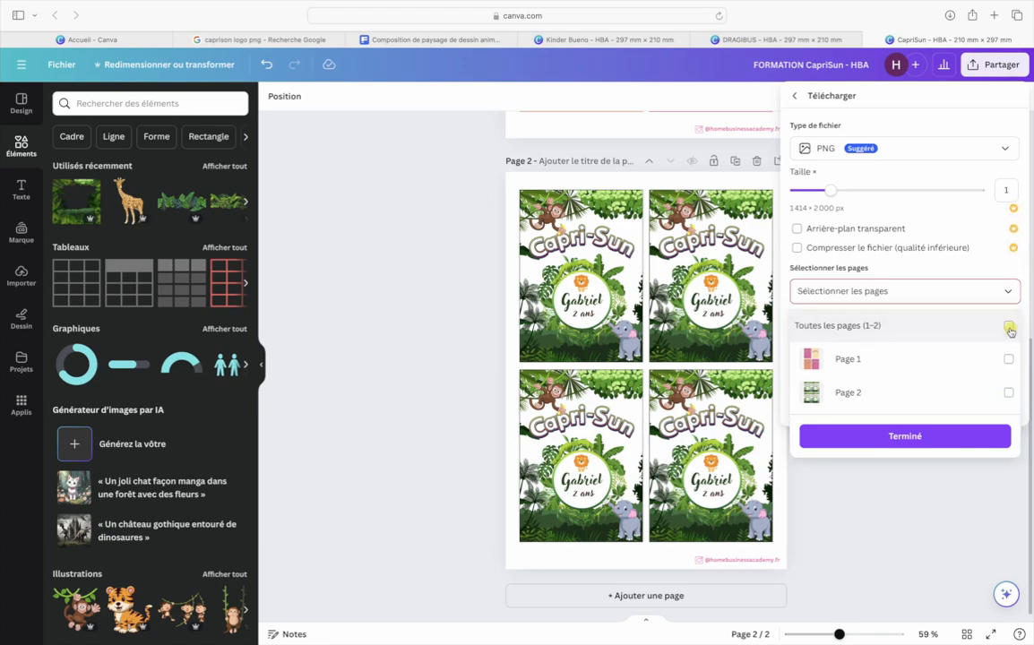
left_click(1009, 393)
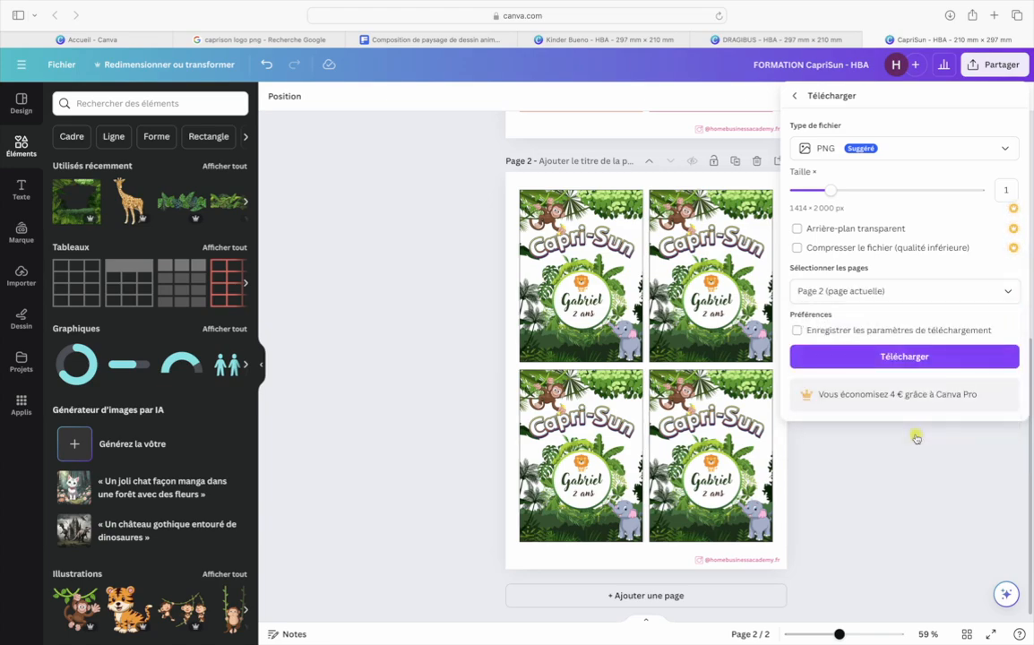
left_click(896, 357)
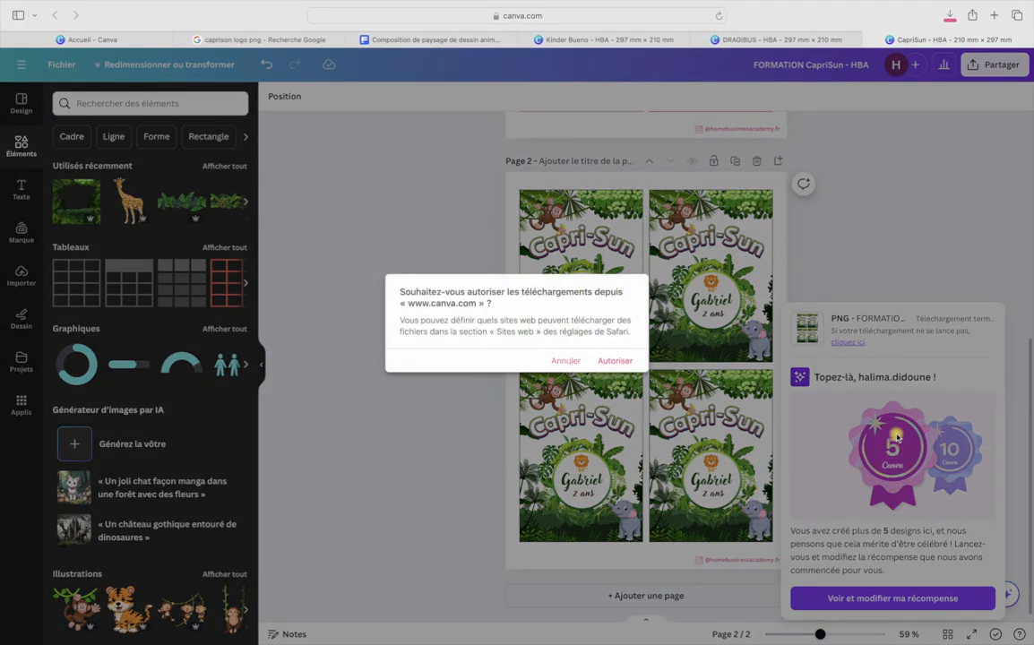
left_click(613, 361)
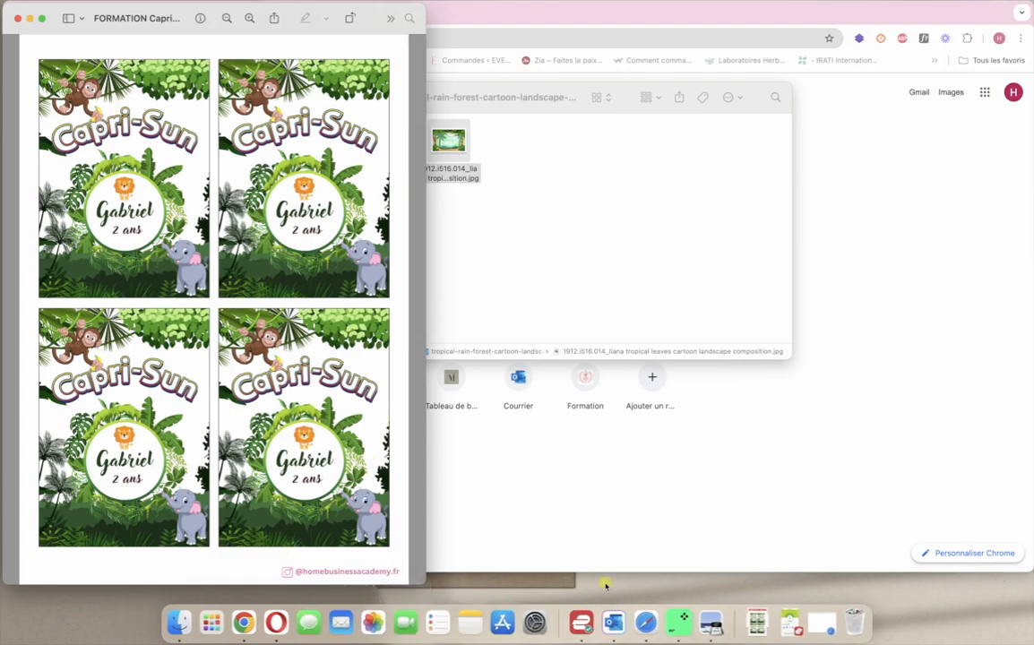
left_click(646, 607)
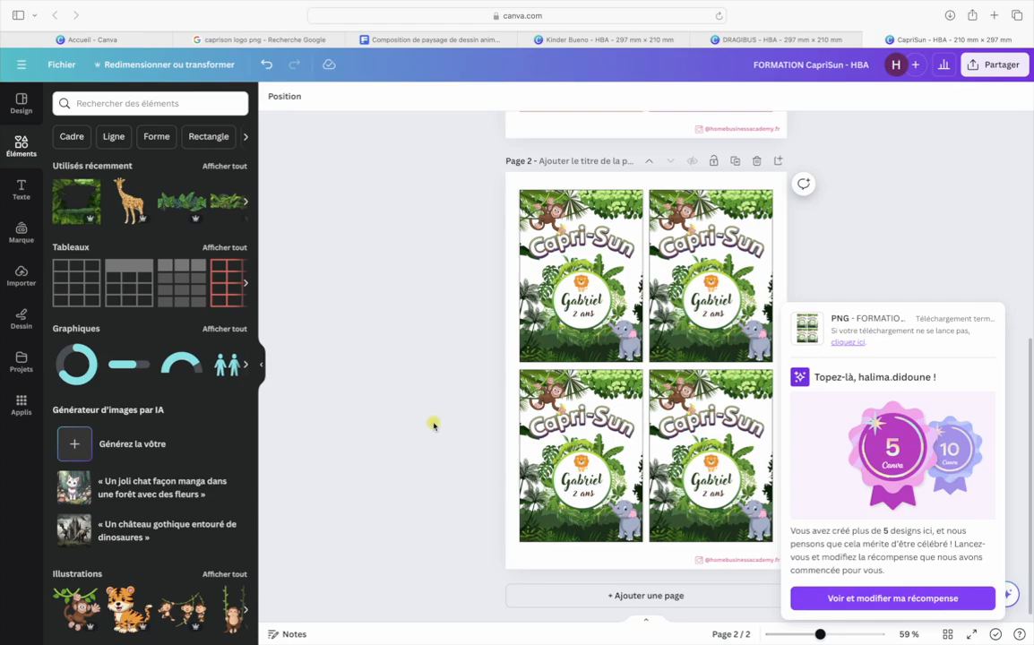